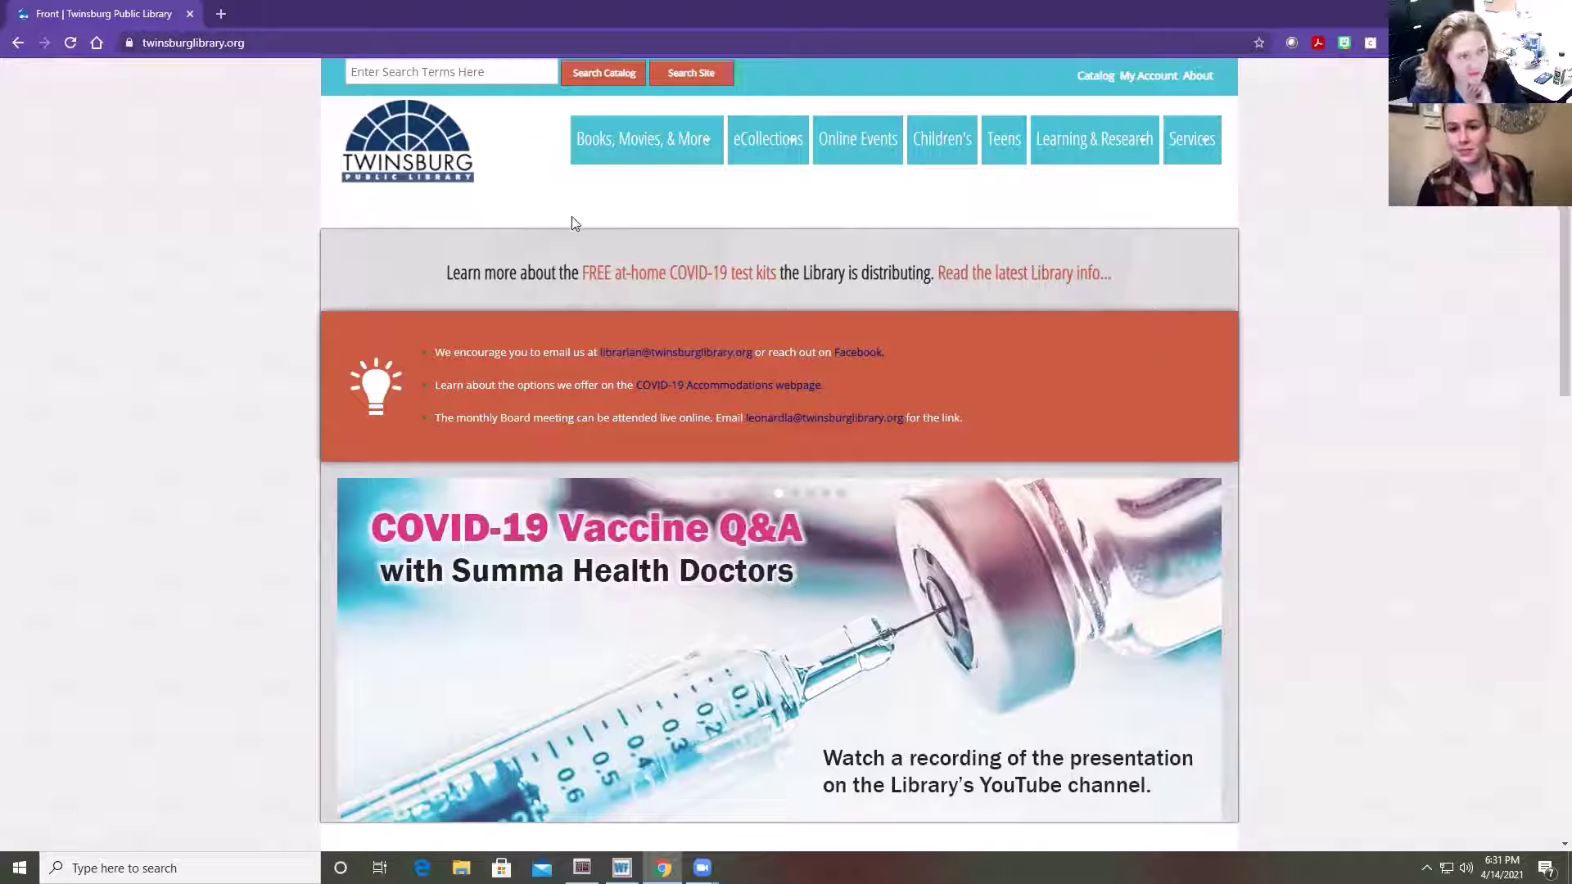
Open the library's Databases page and go to the Lynda.com / LinkedIn Learning library card login.
mouse_move(1071, 154)
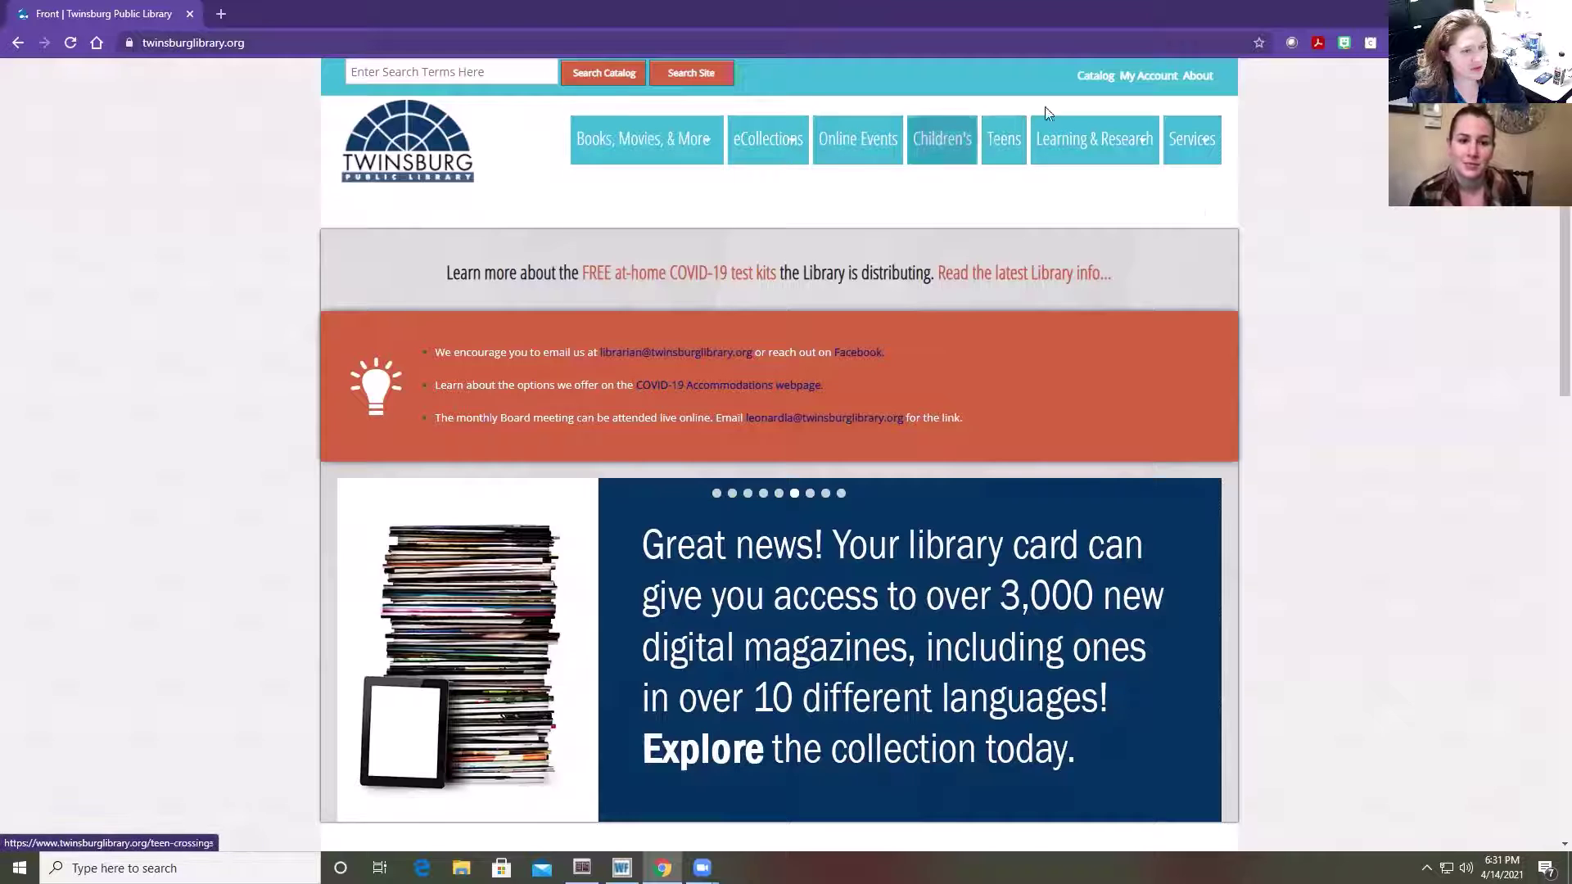
mouse_move(1144, 145)
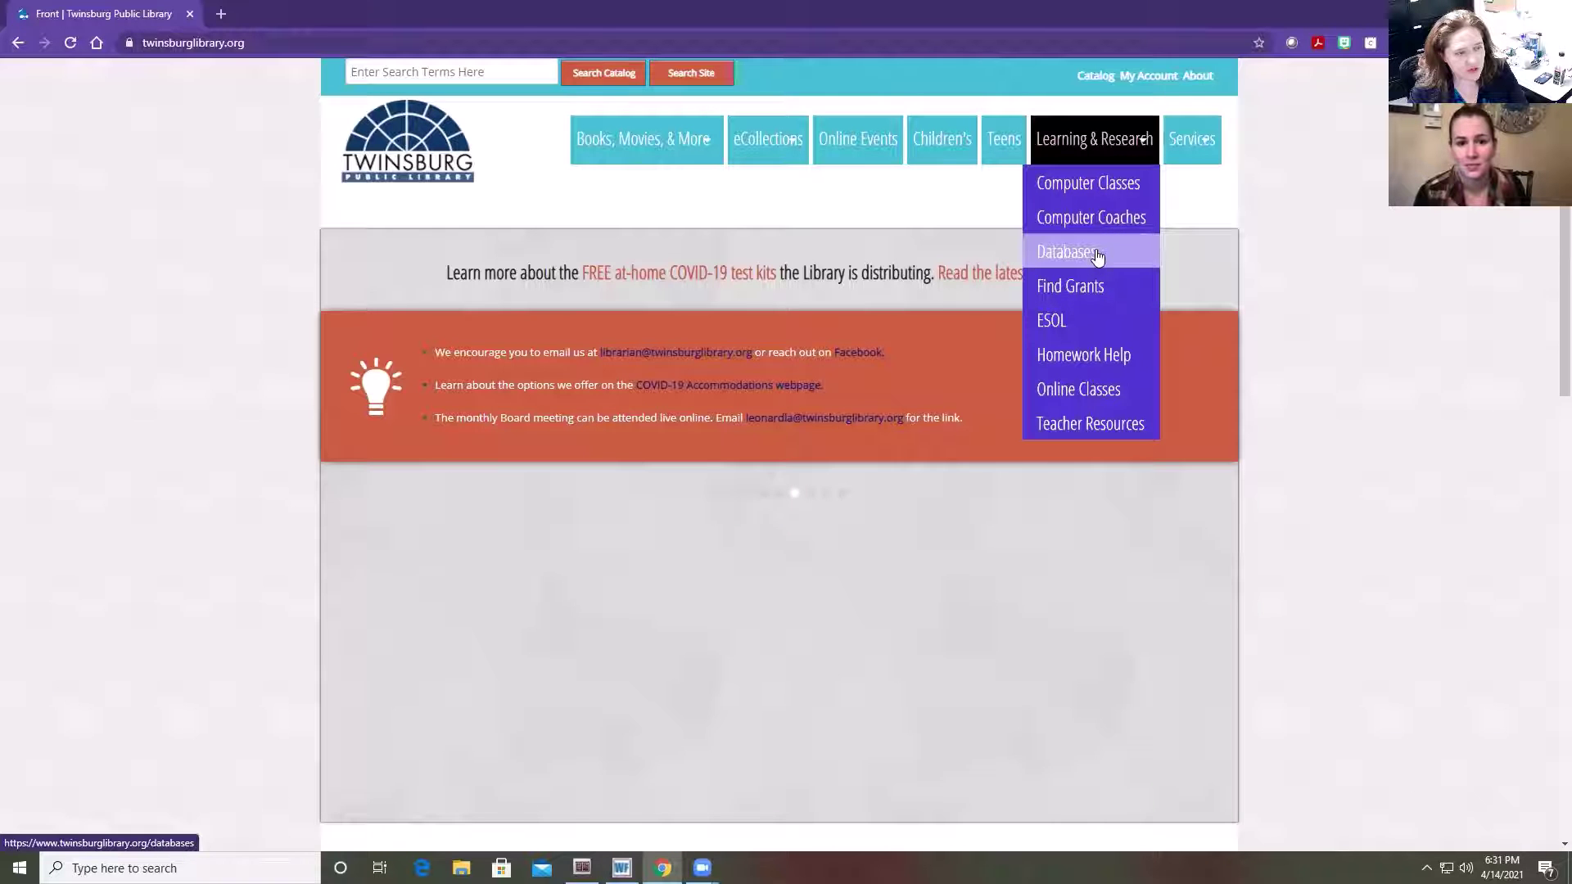
click(1097, 253)
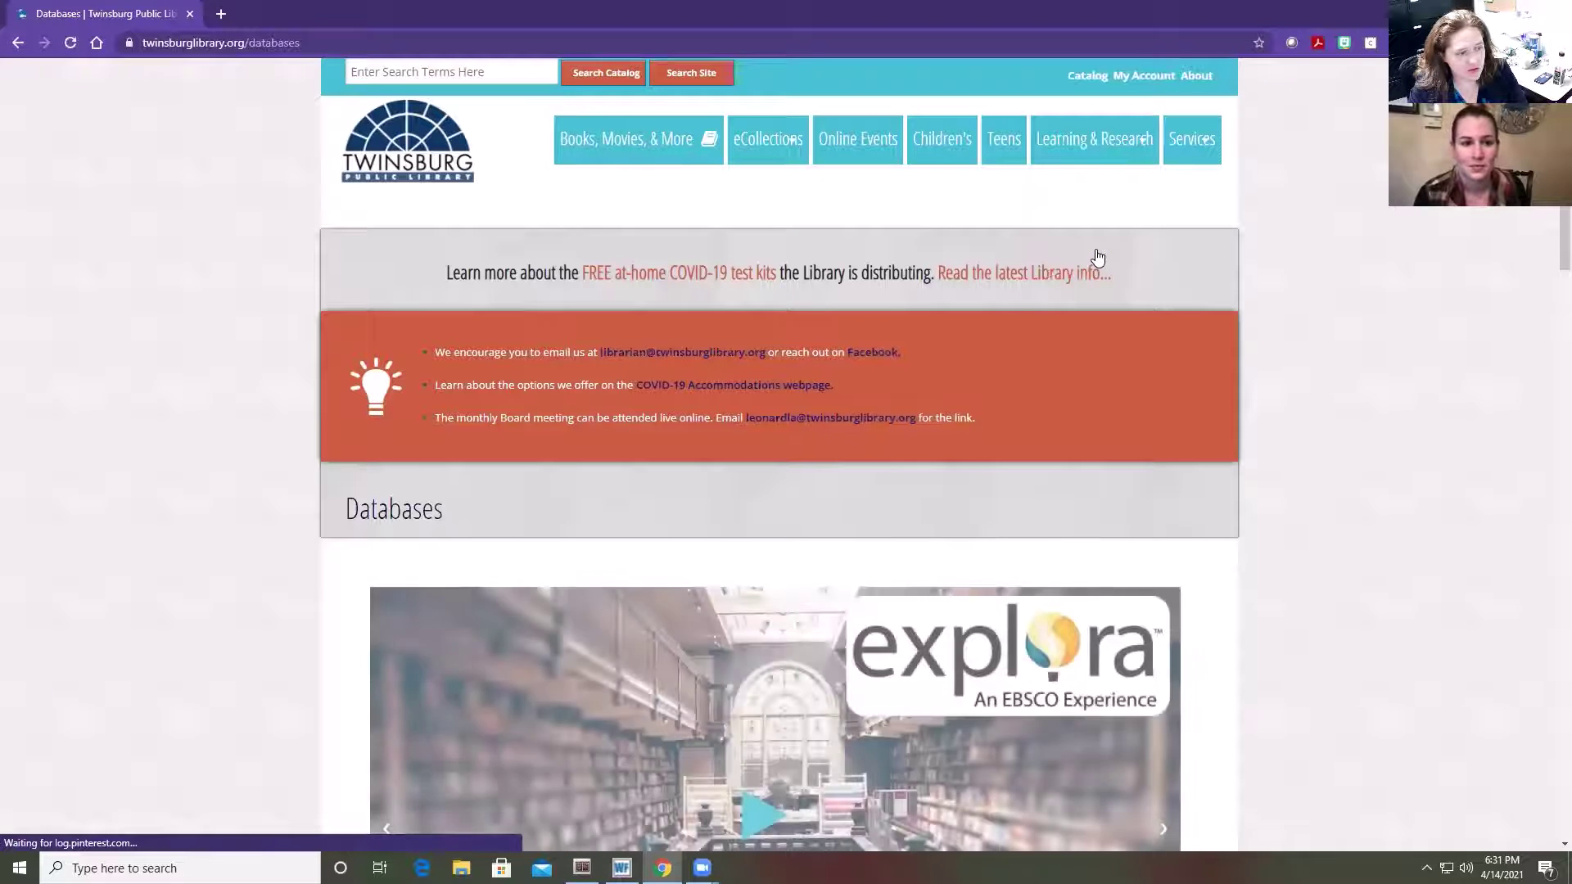
scroll(1097, 256, down, 12)
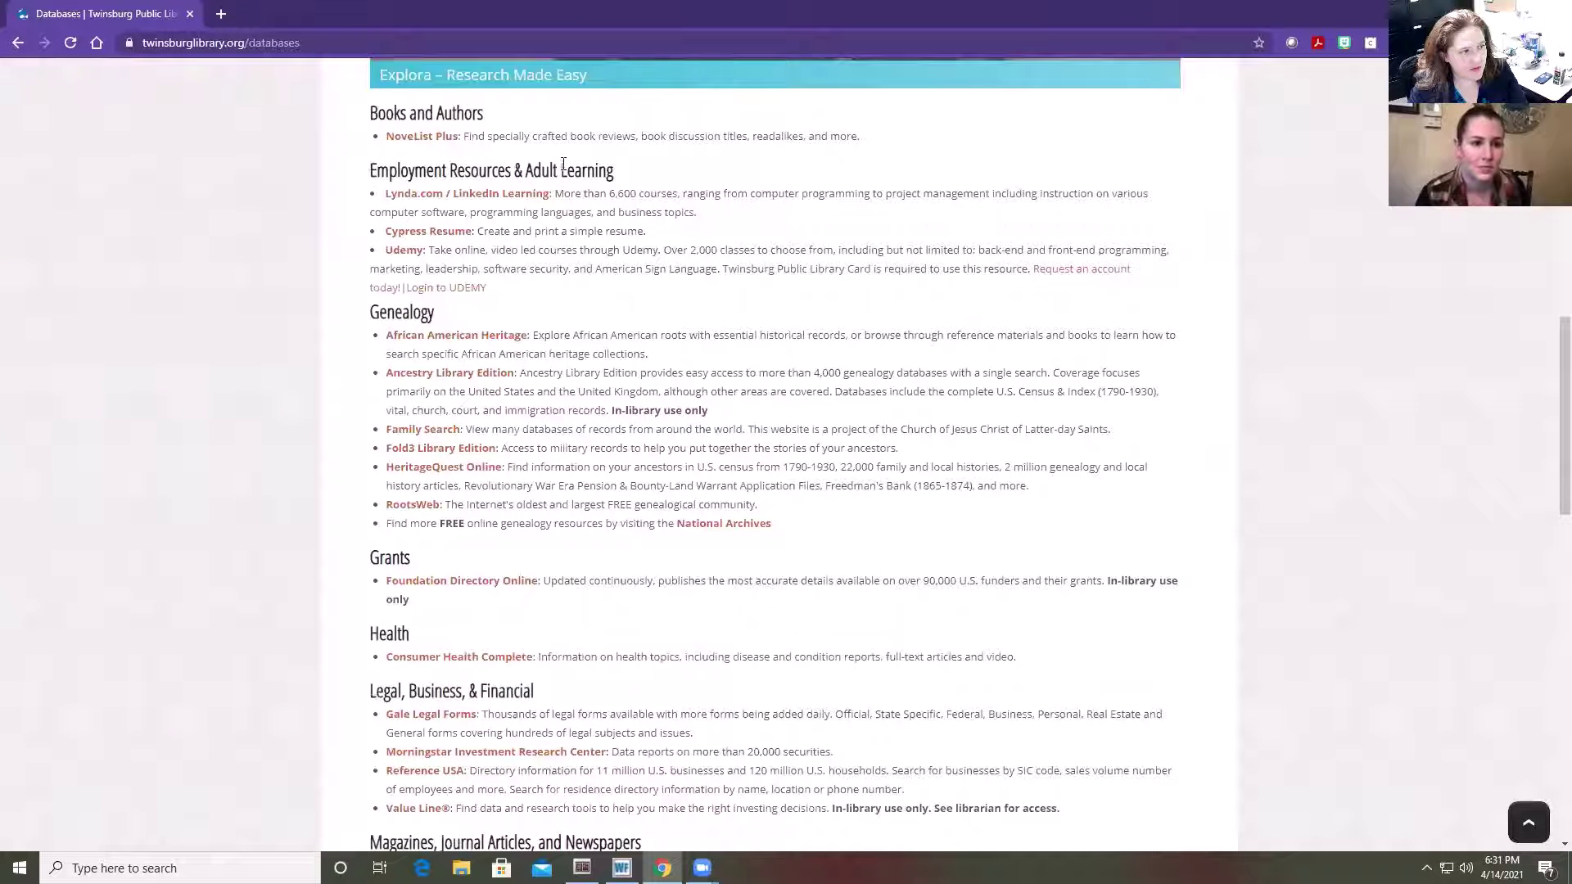
click(426, 194)
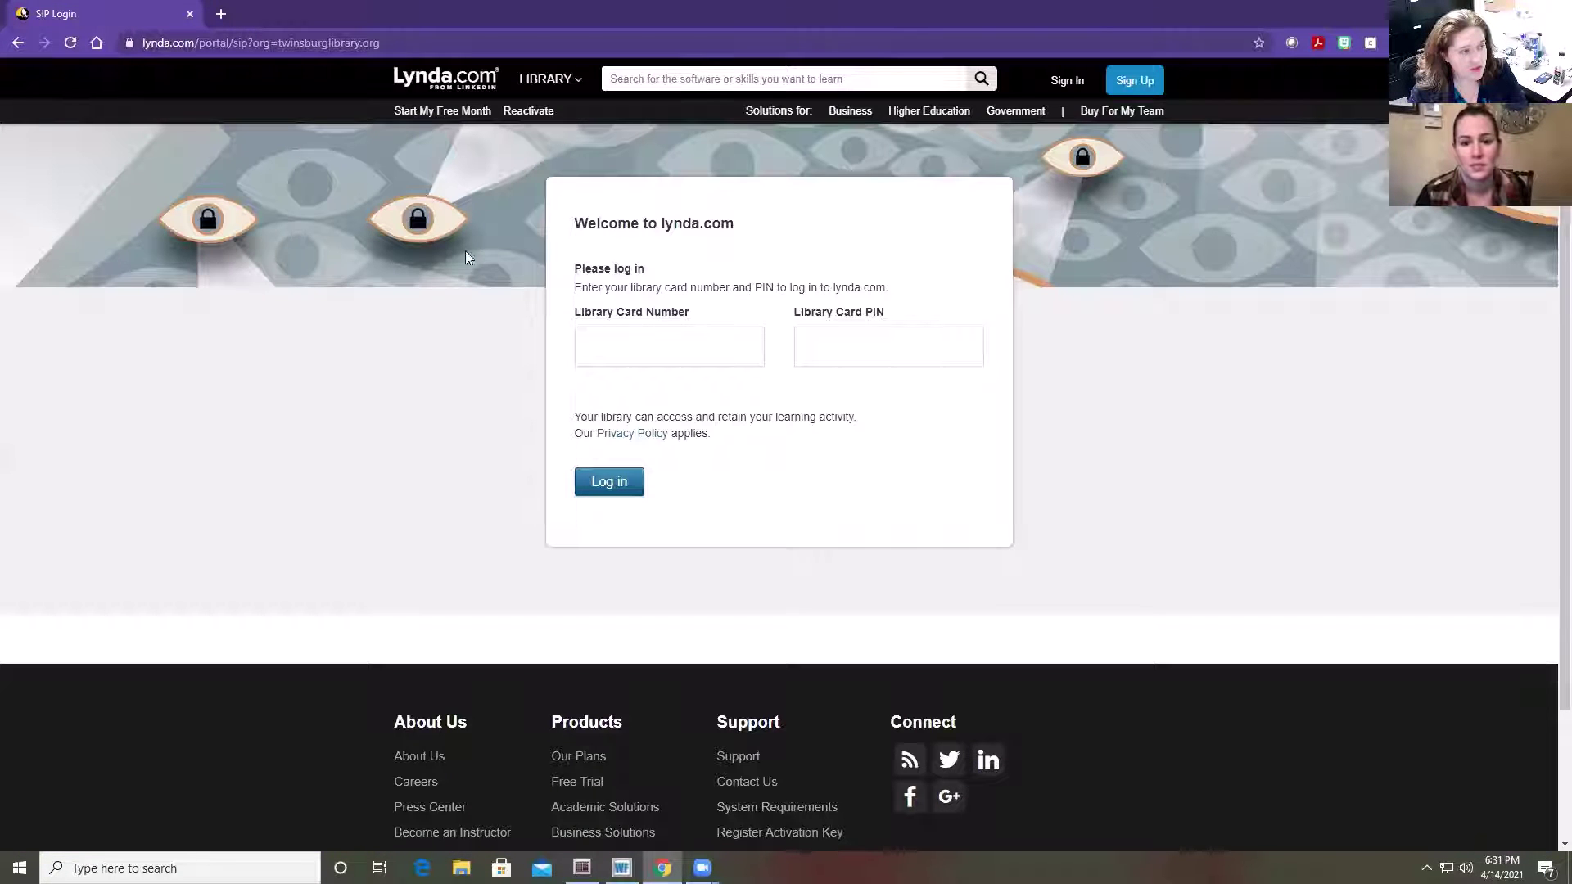
click(743, 348)
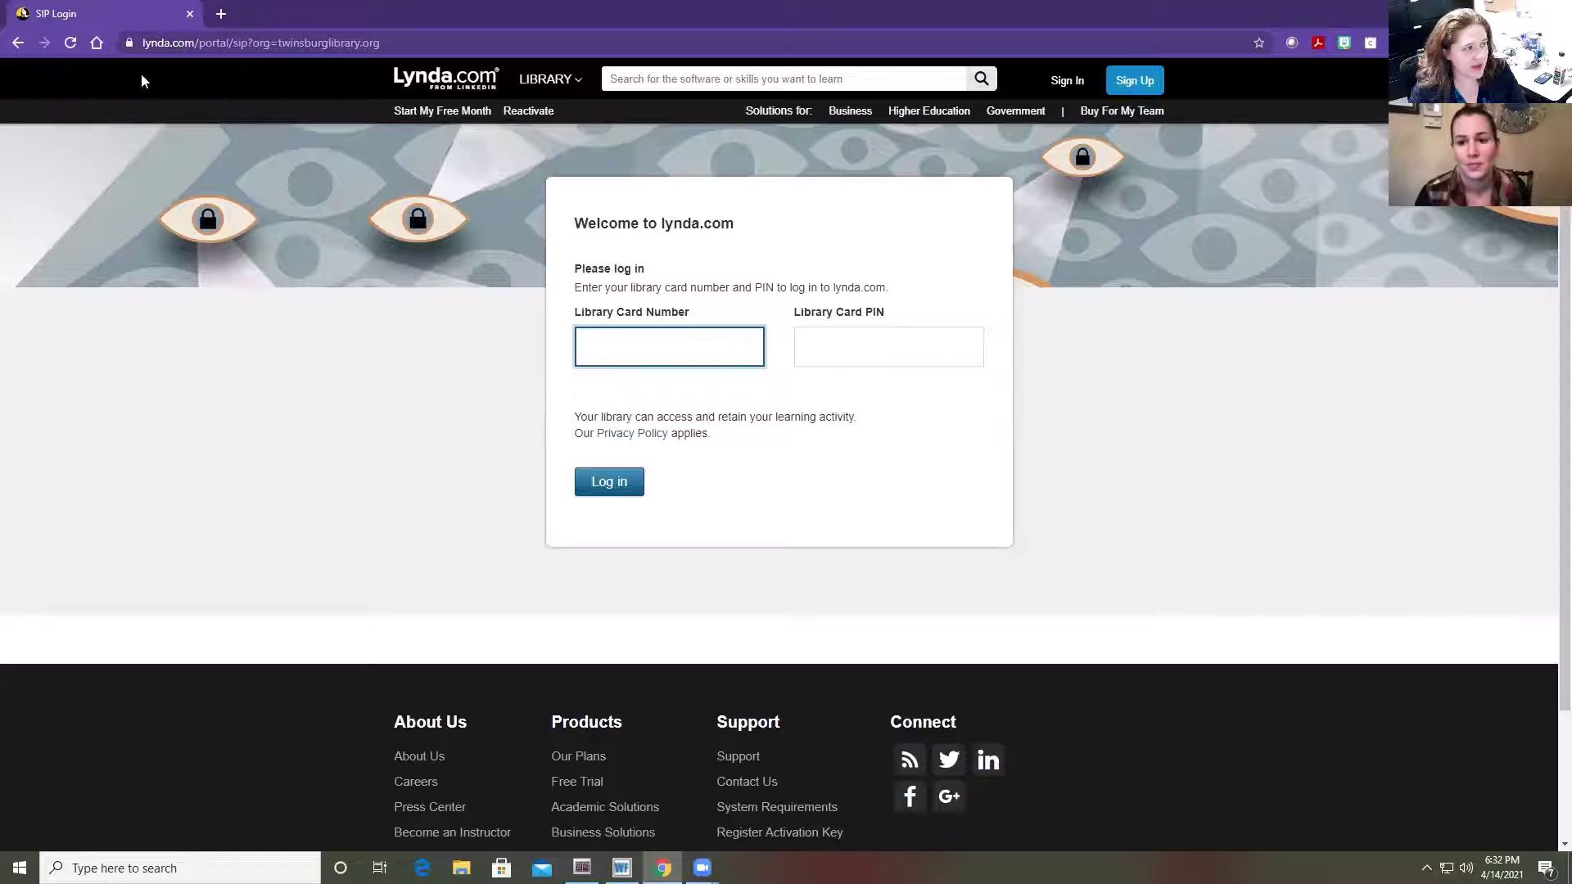
Return to the Databases page and review the Udemy account request form.
click(19, 43)
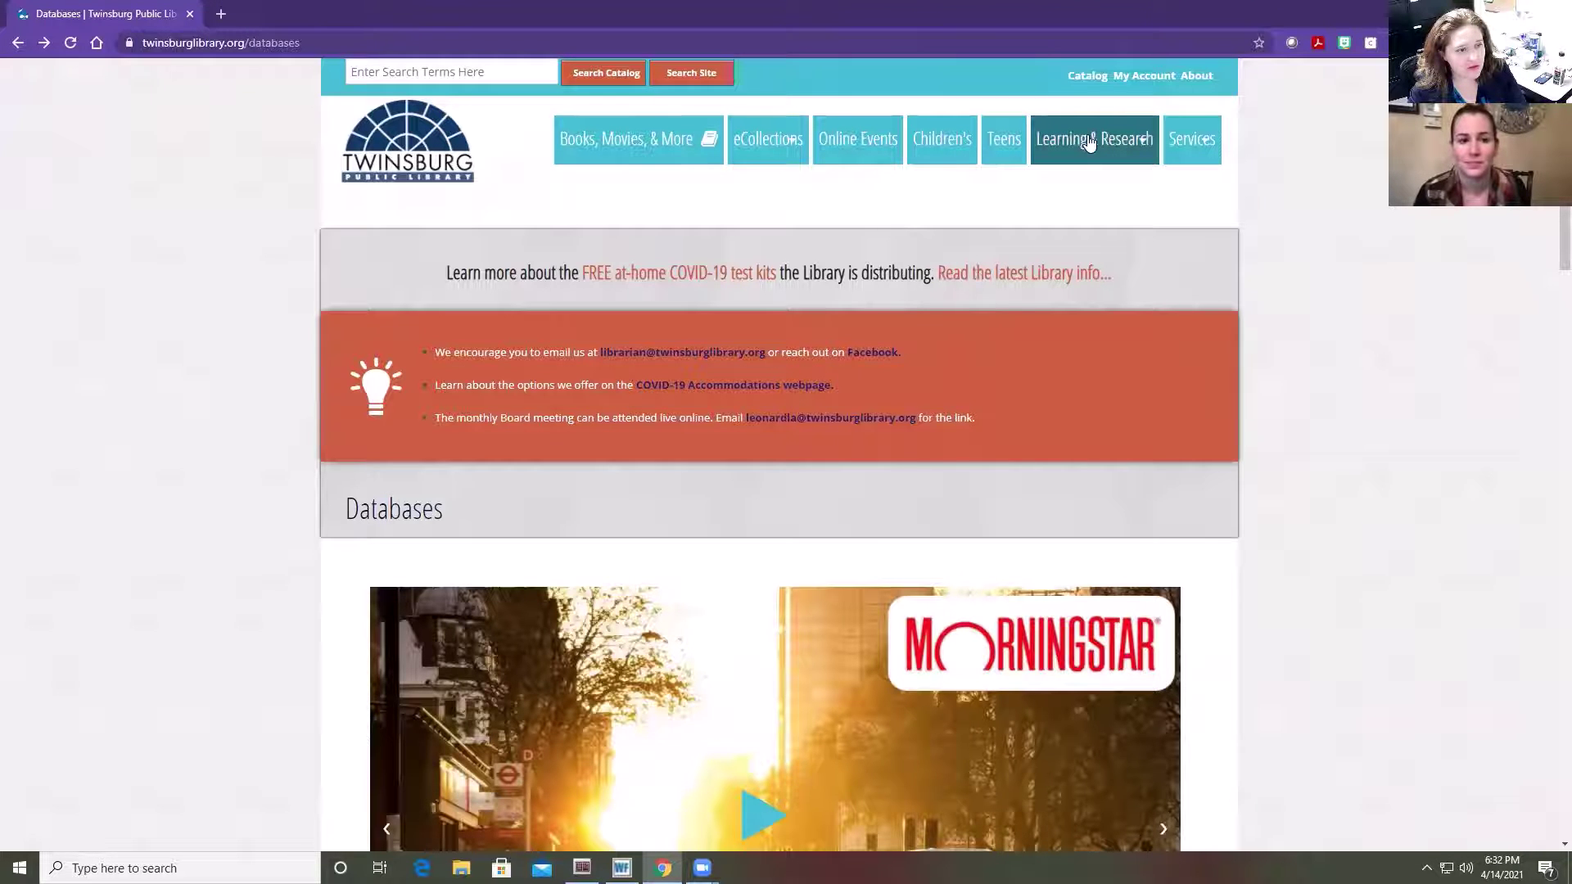
click(1079, 256)
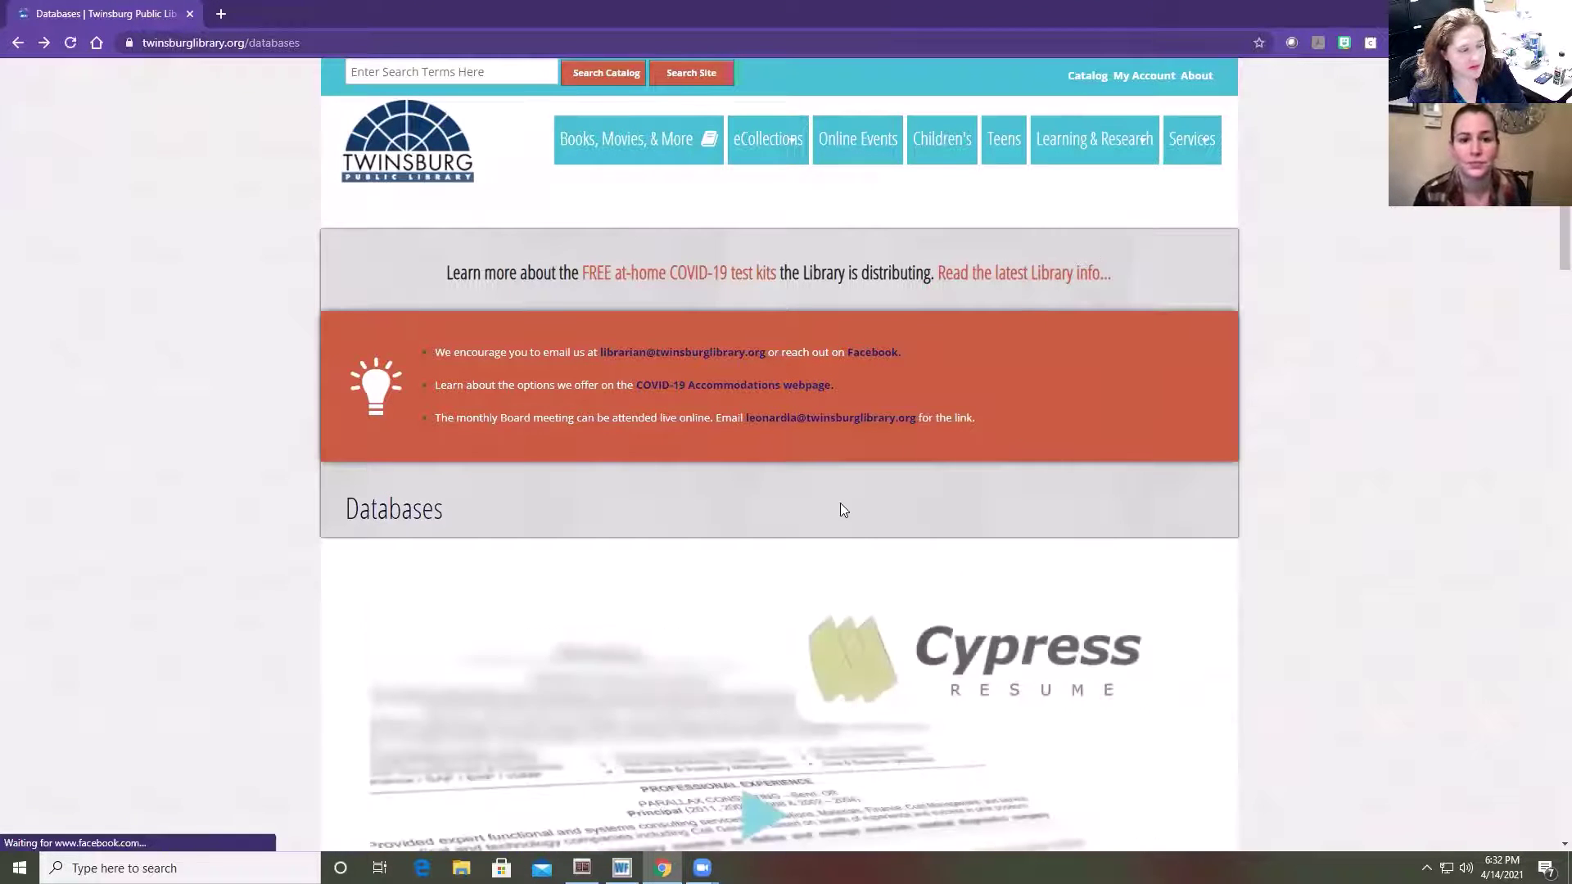
scroll(839, 509, down, 10)
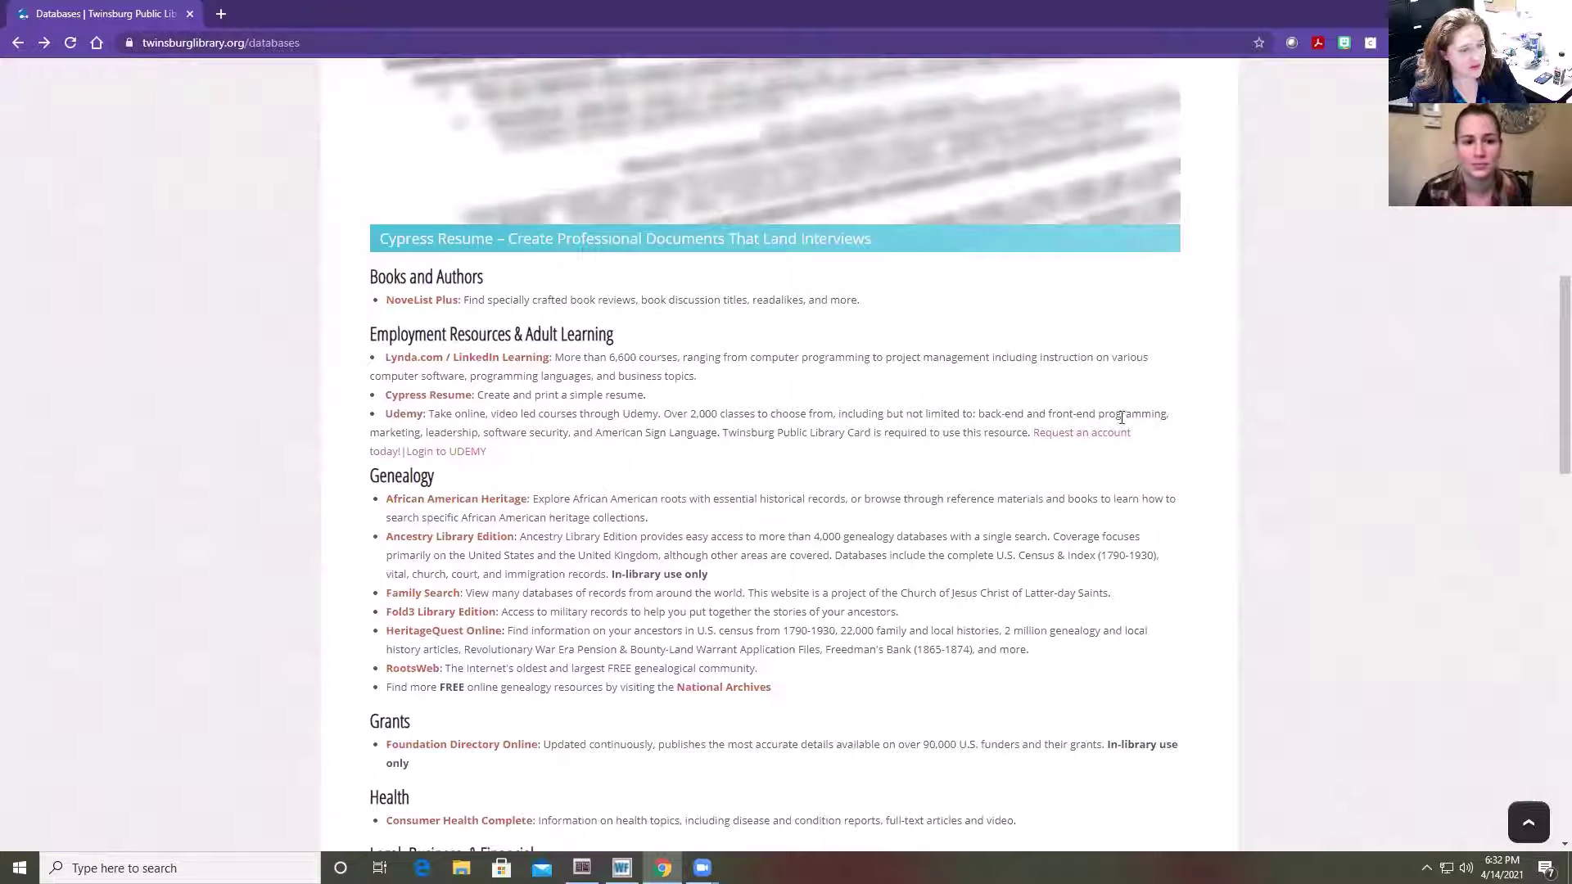
click(1055, 439)
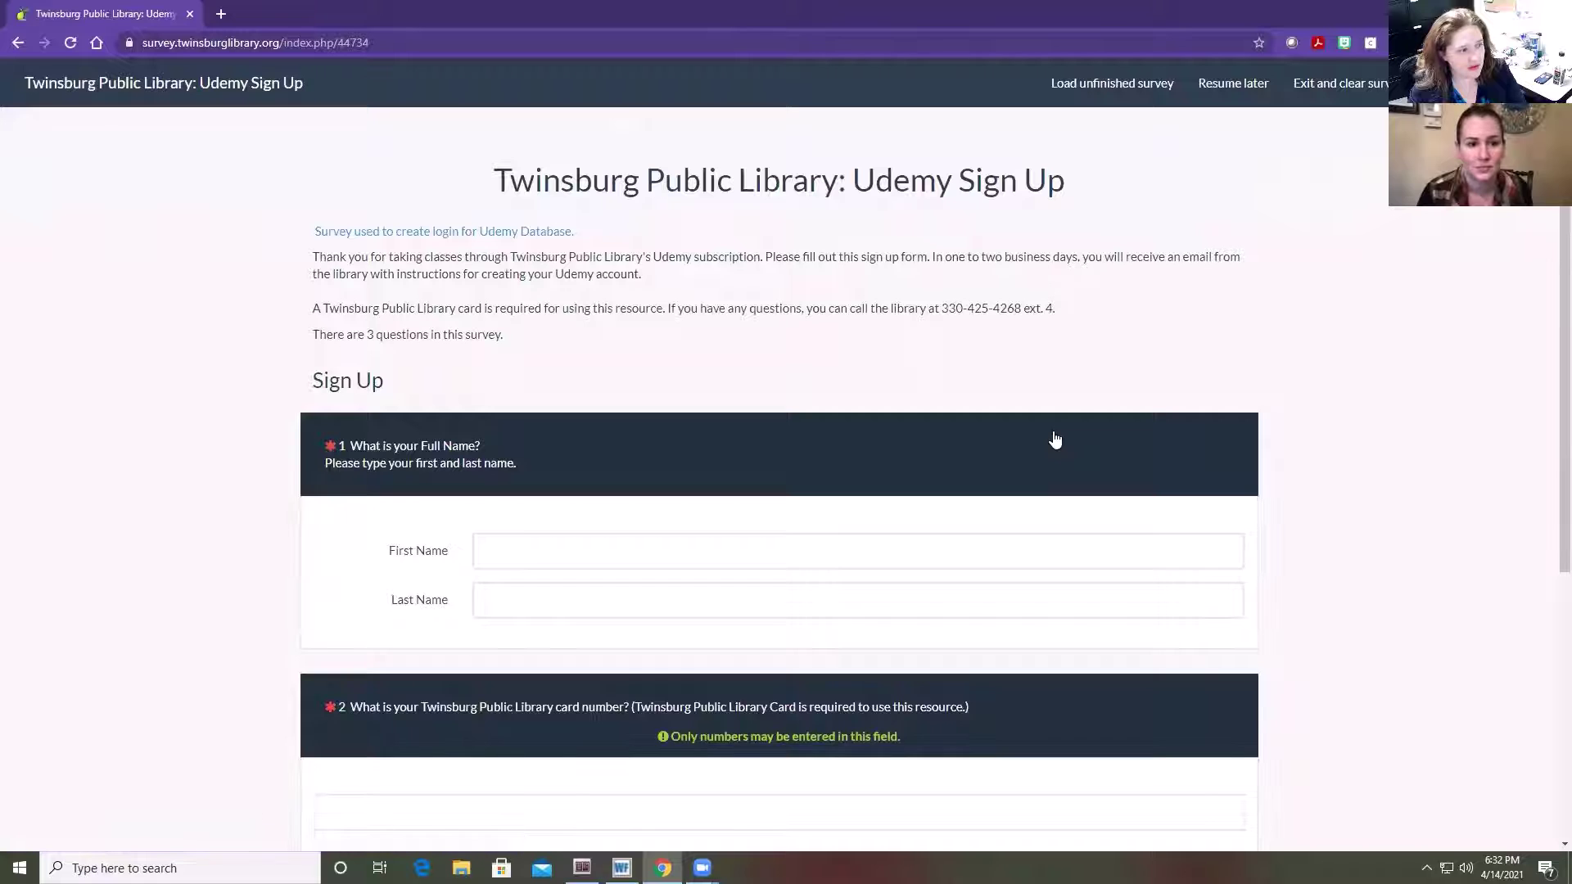
scroll(413, 349, down, 5)
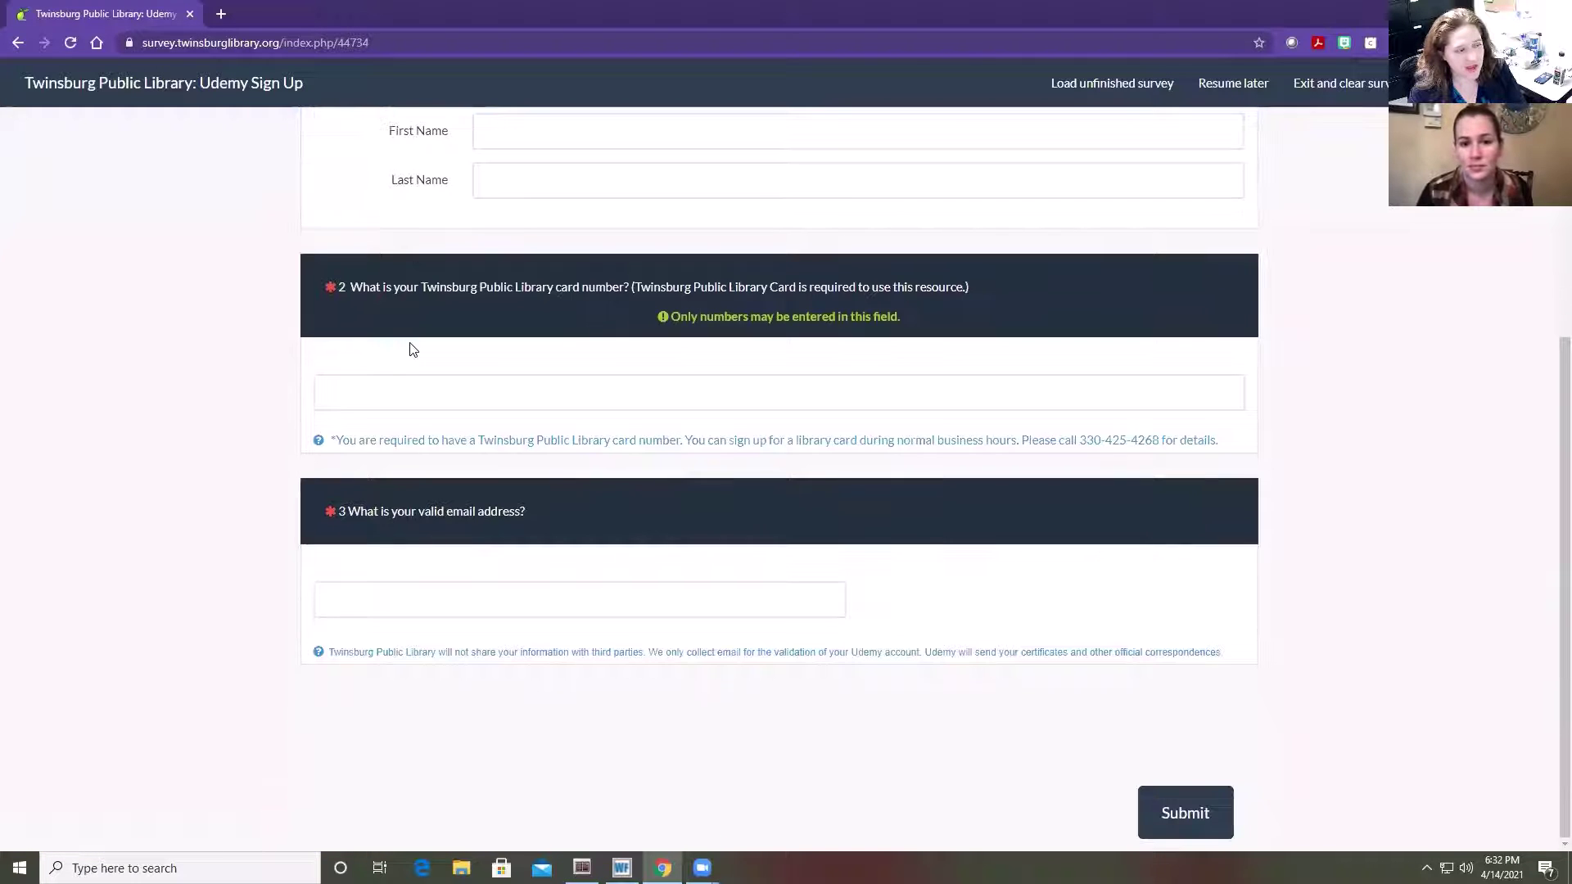
scroll(411, 349, up, 2)
scroll(412, 350, up, 3)
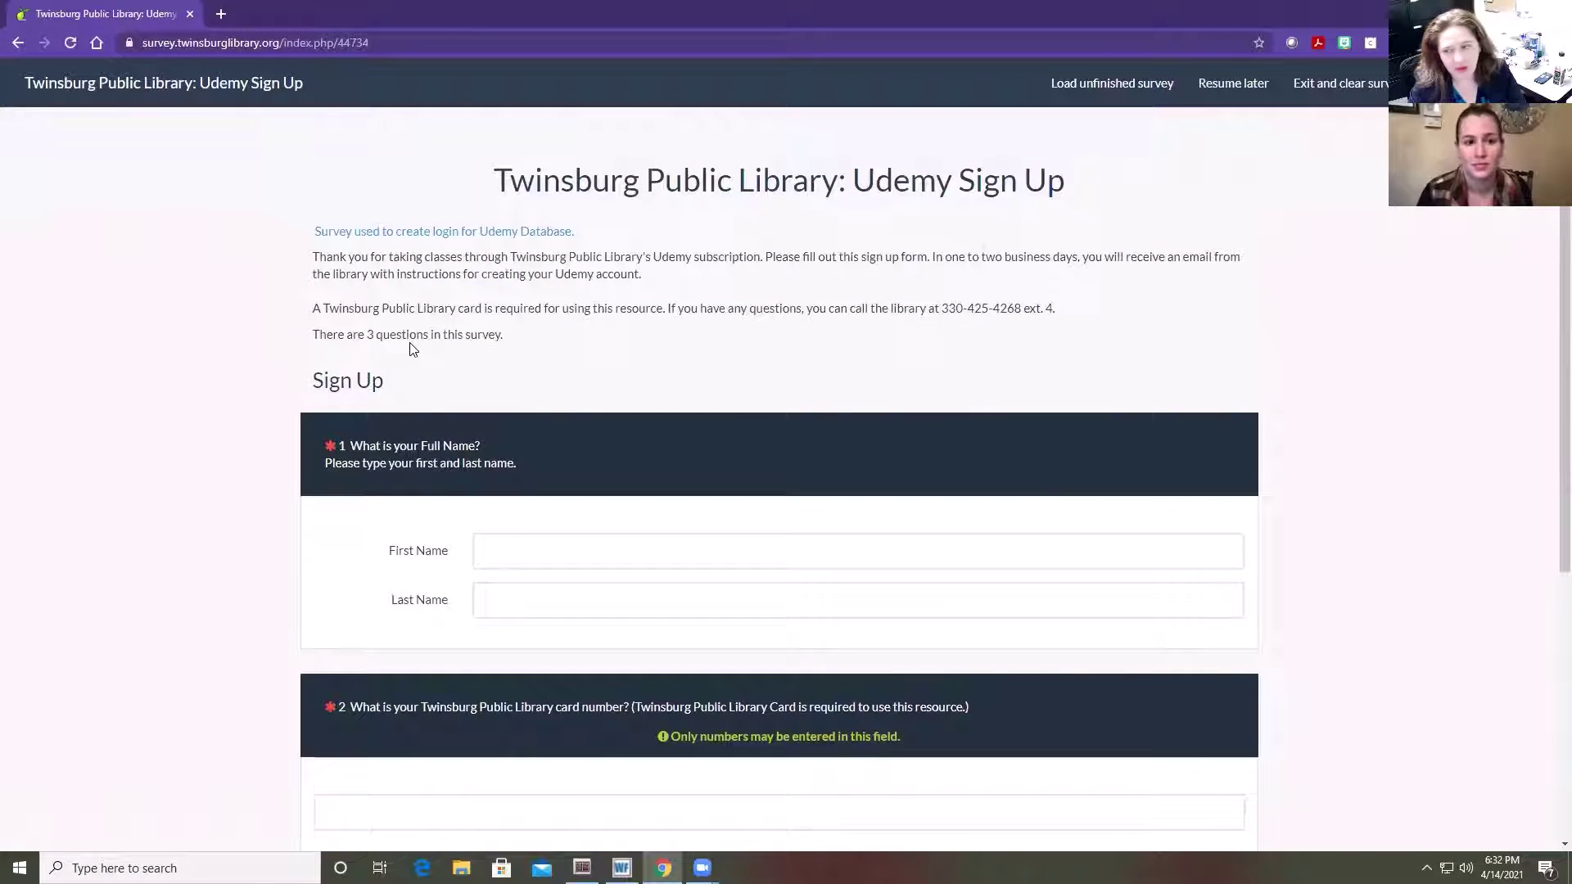
Go back from the Udemy sign-up form to the start of the library's Databases page.
click(17, 44)
scroll(738, 471, up, 10)
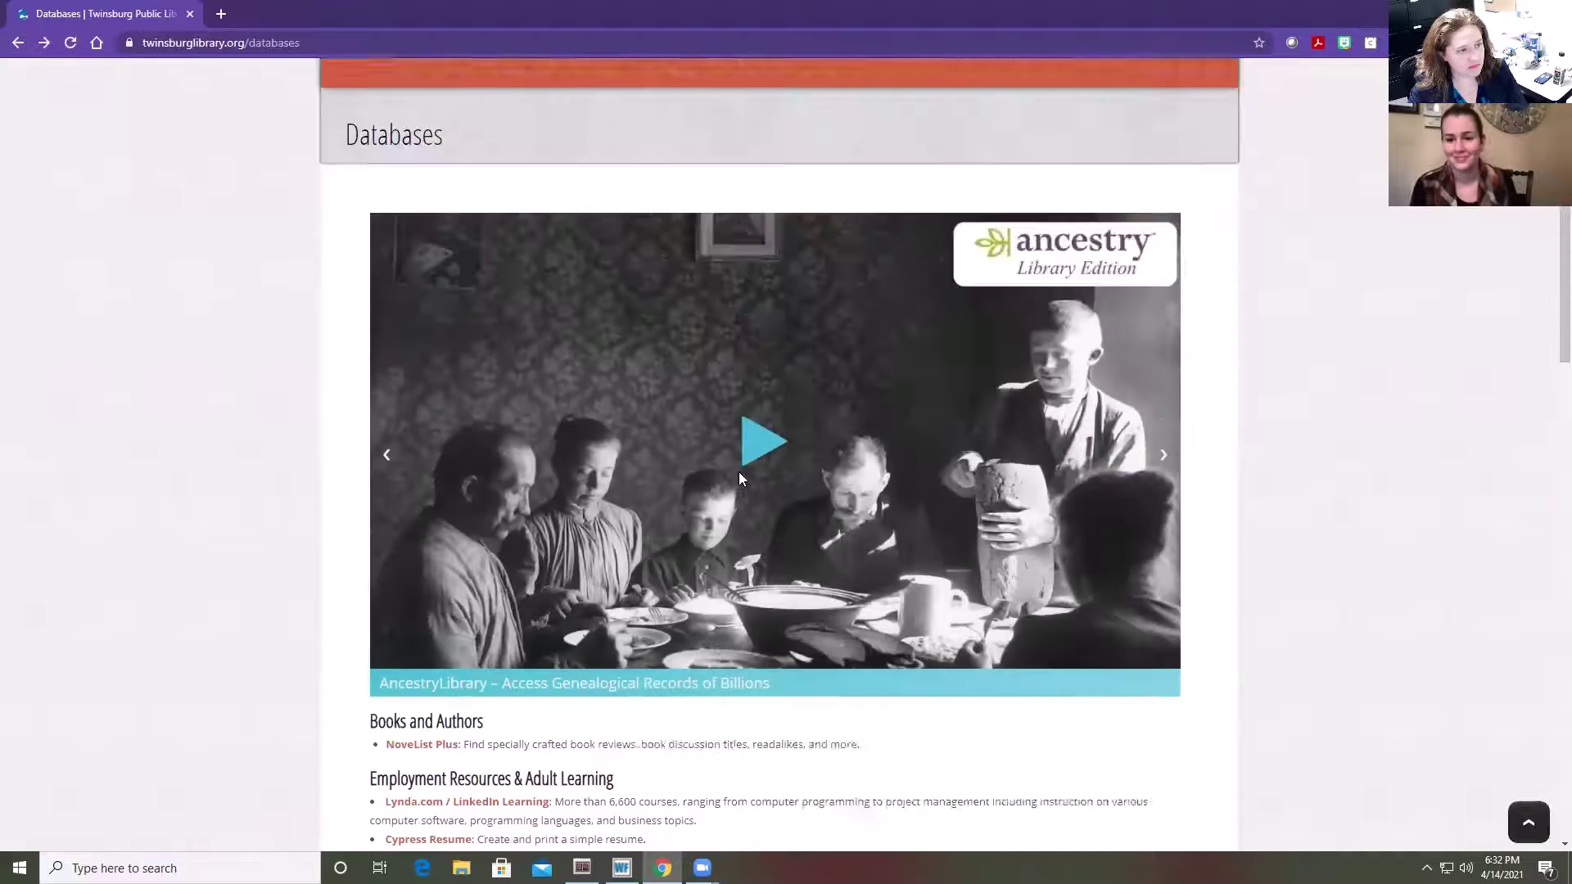
scroll(739, 471, up, 5)
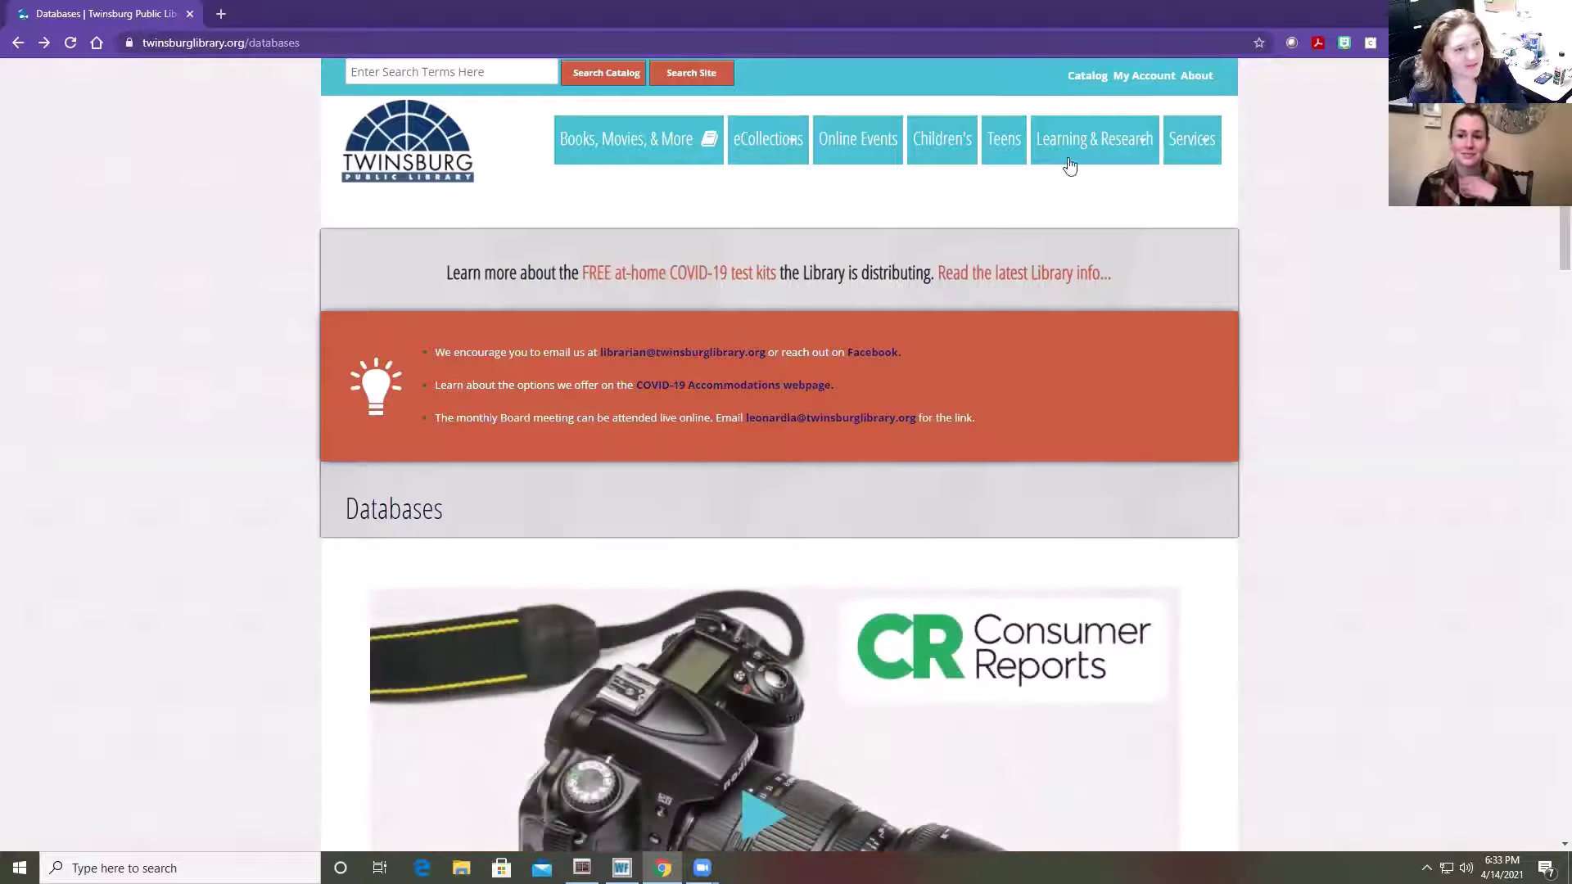
mouse_move(1079, 166)
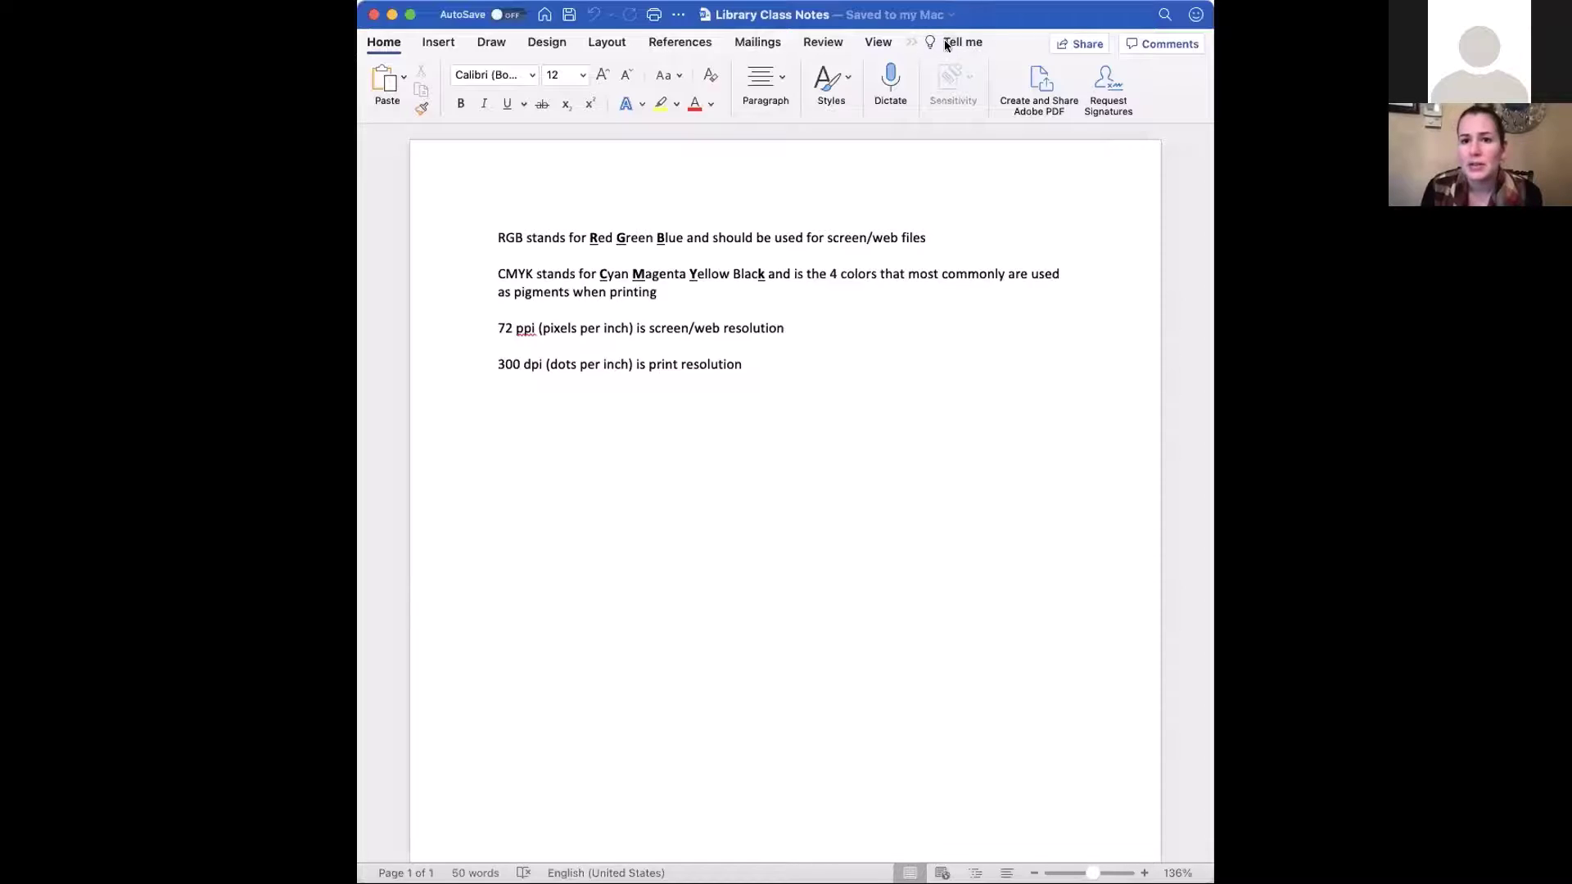
click(948, 15)
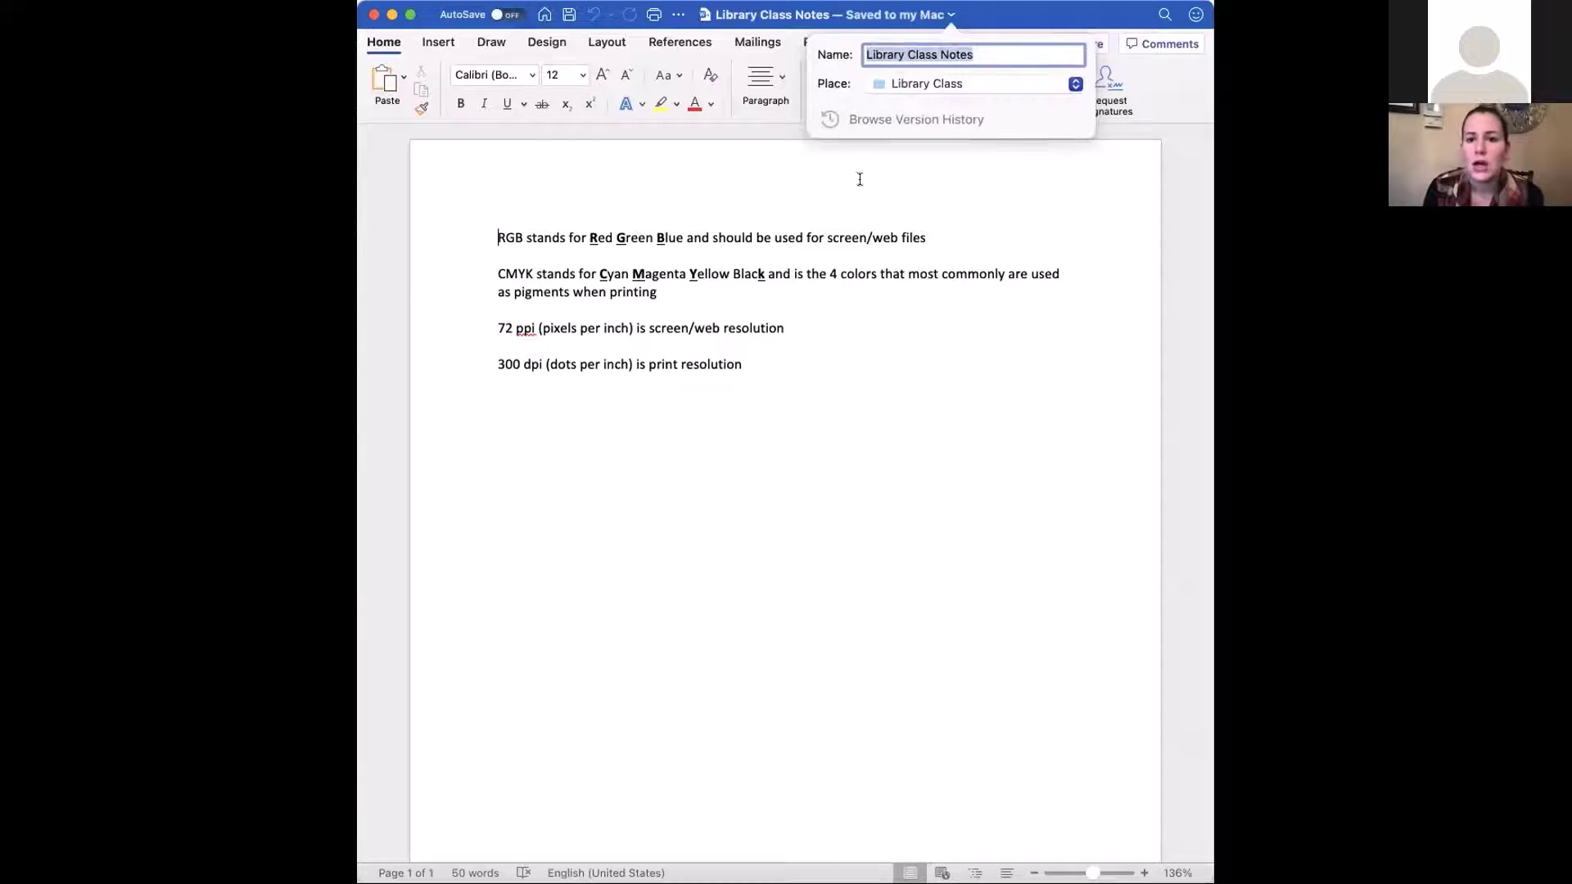
click(468, 366)
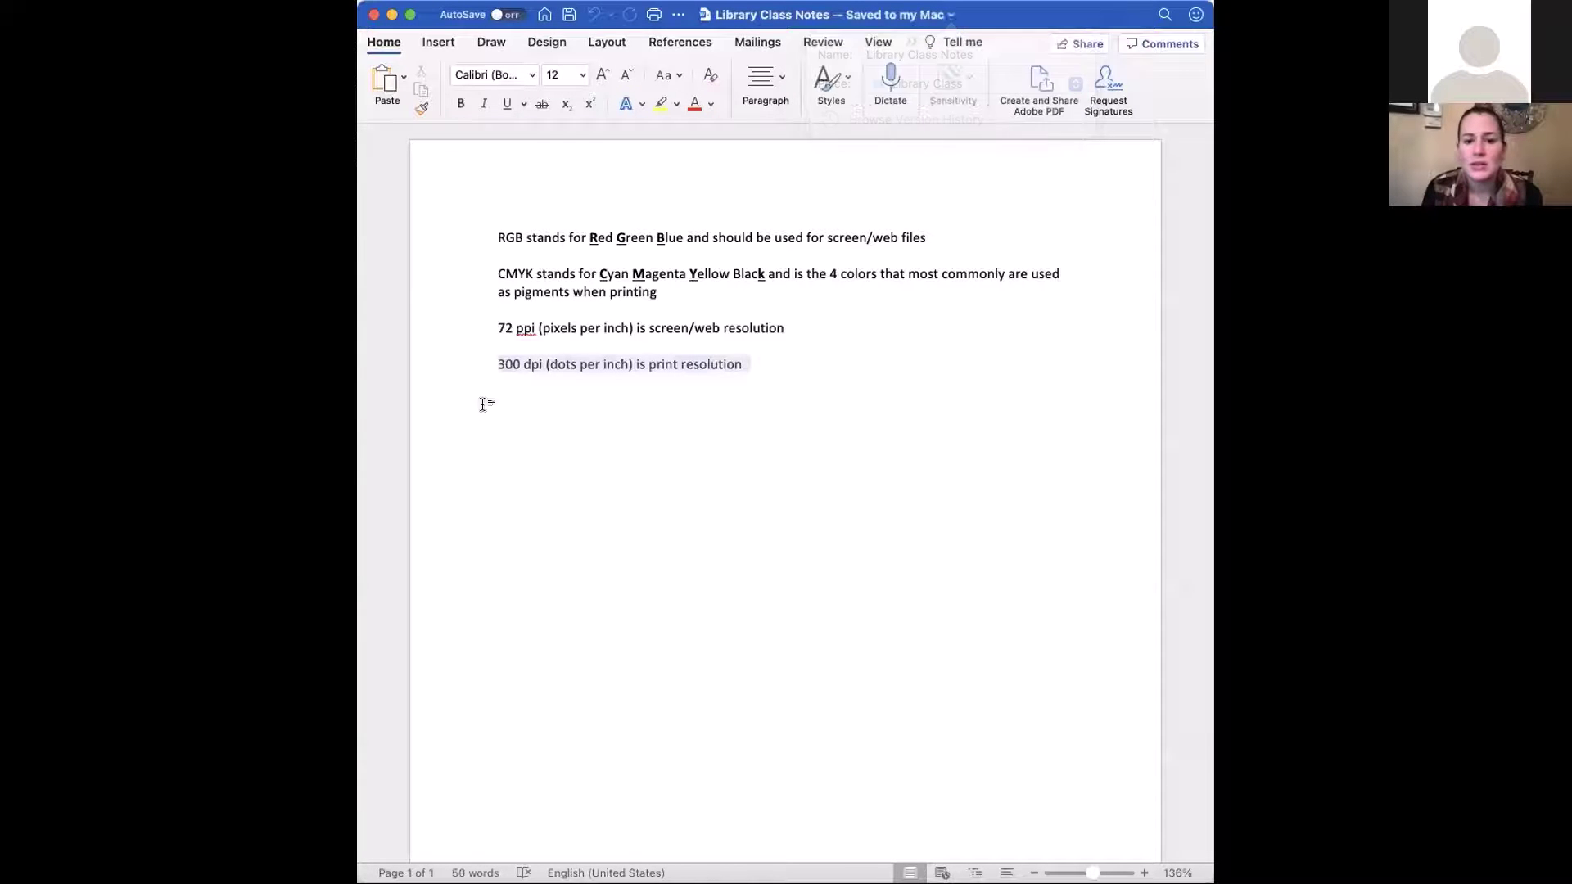
click(782, 472)
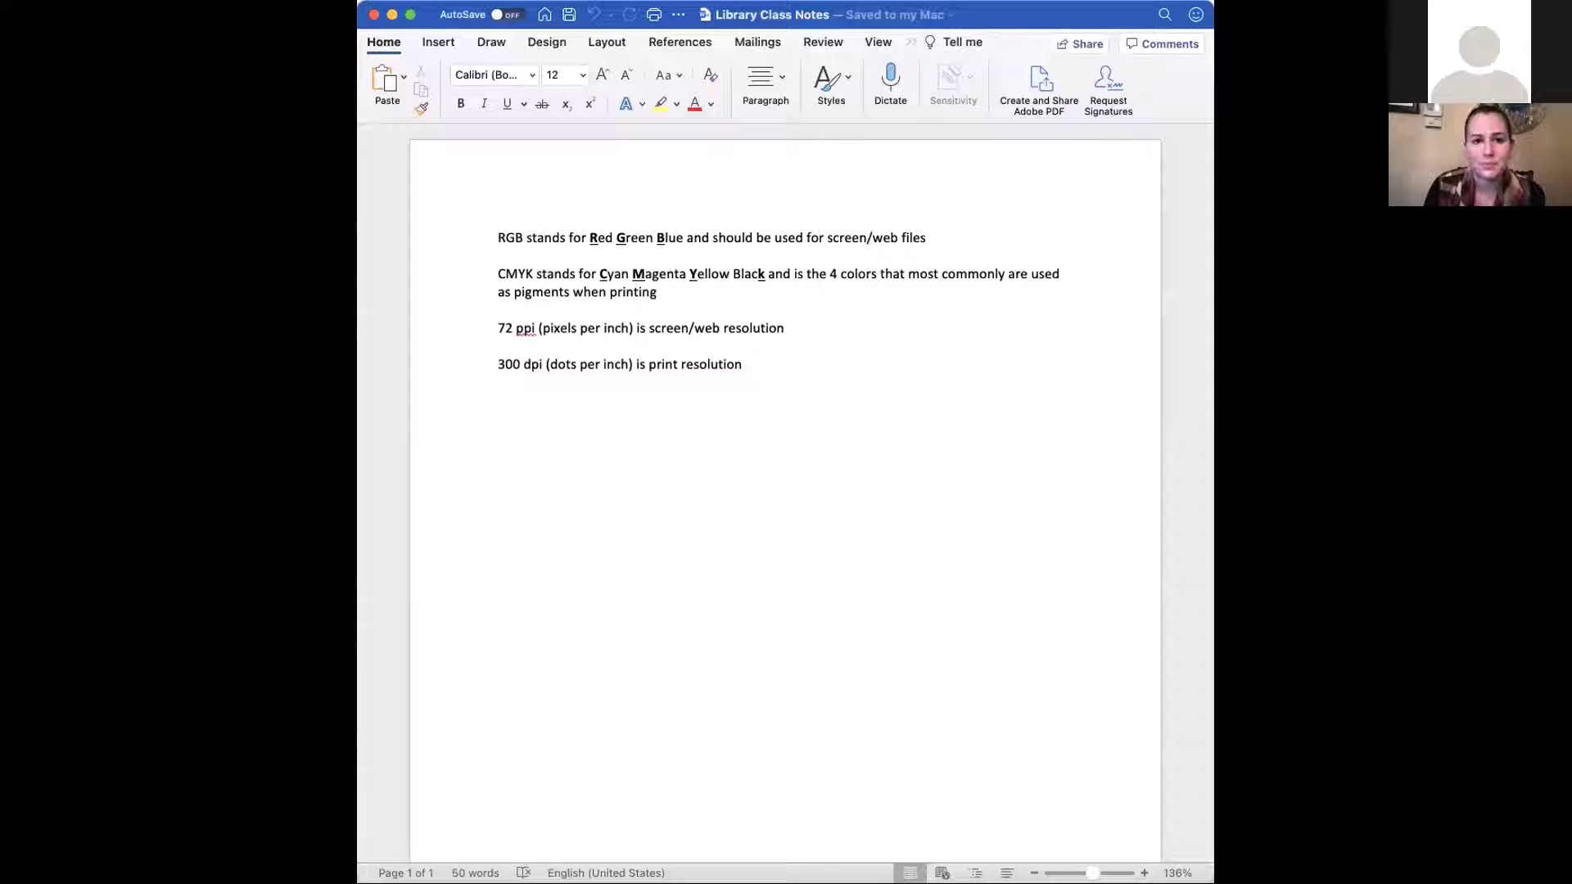
Switch to Photoshop and open the JPEG portrait of the curly-haired woman from the Library Class folder.
key(super+Tab)
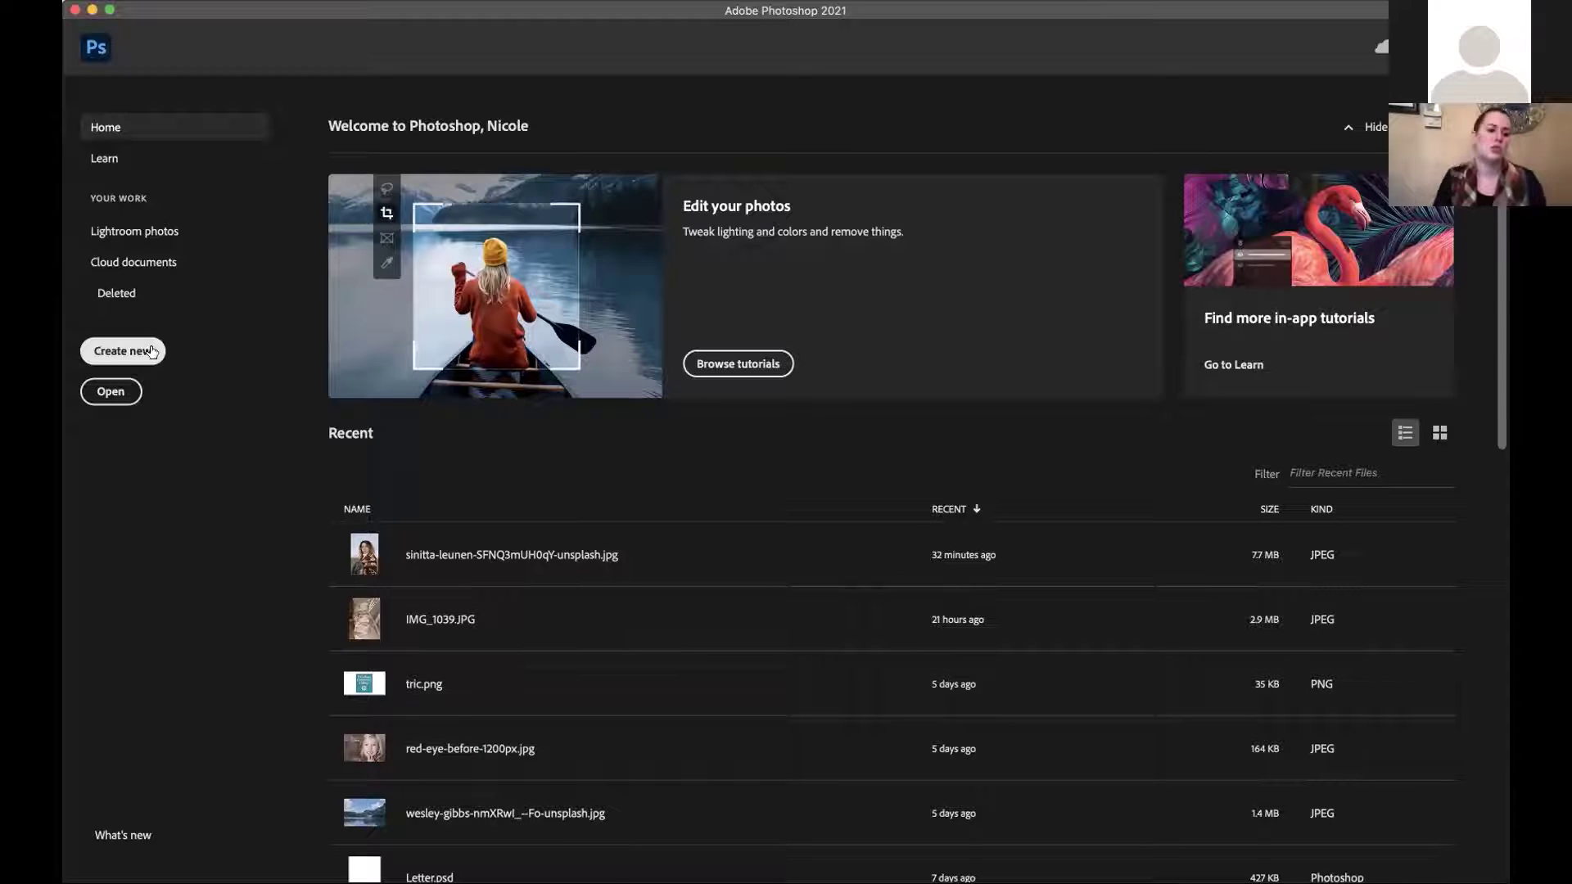
click(109, 391)
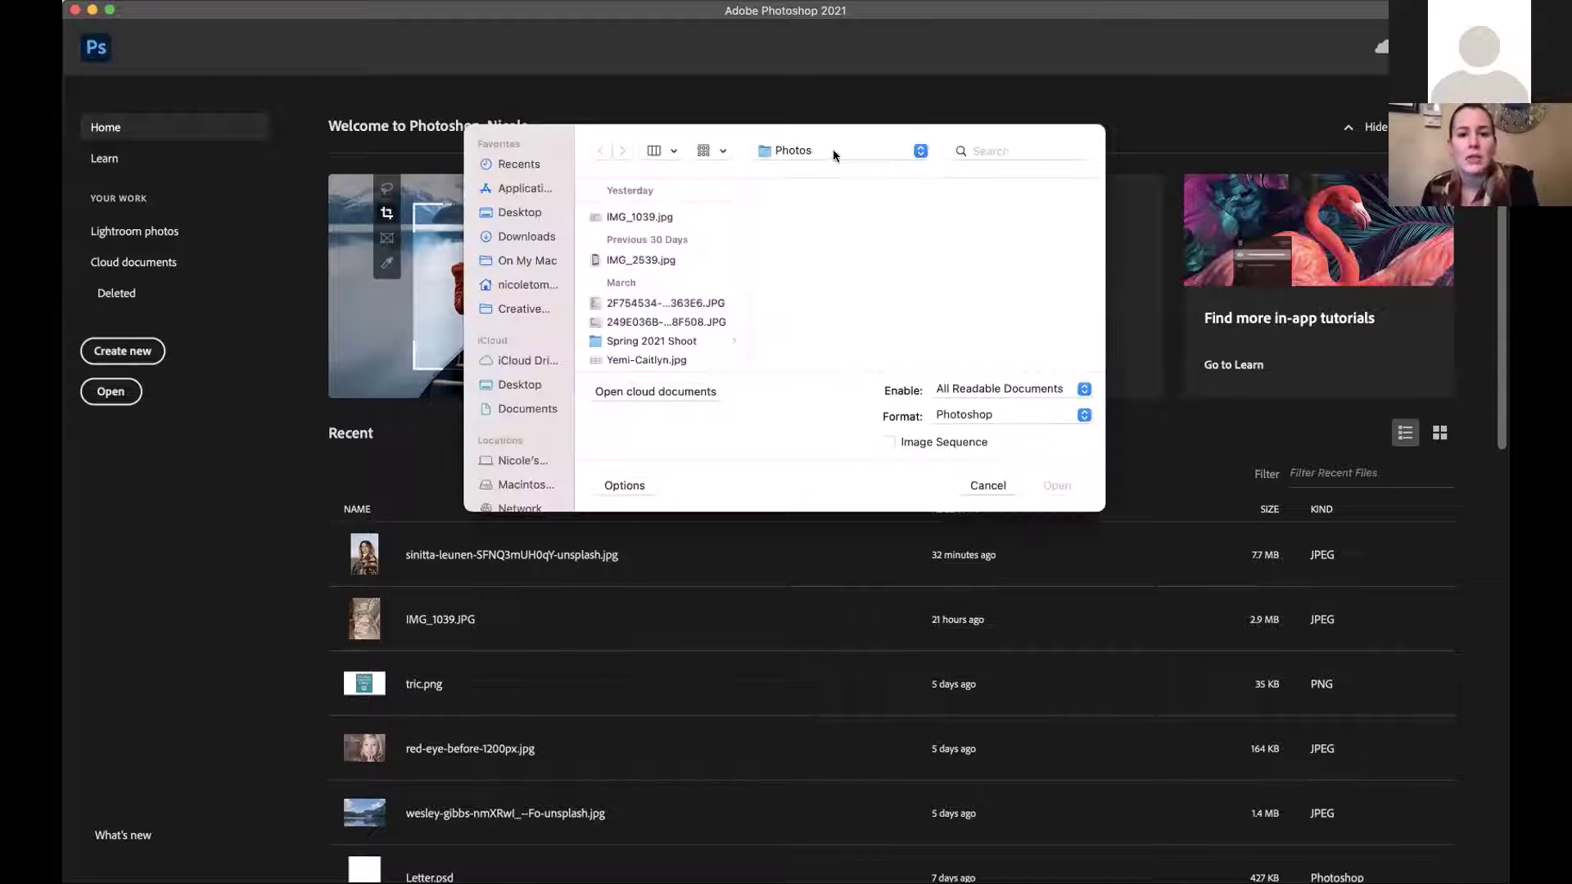
click(832, 154)
click(818, 269)
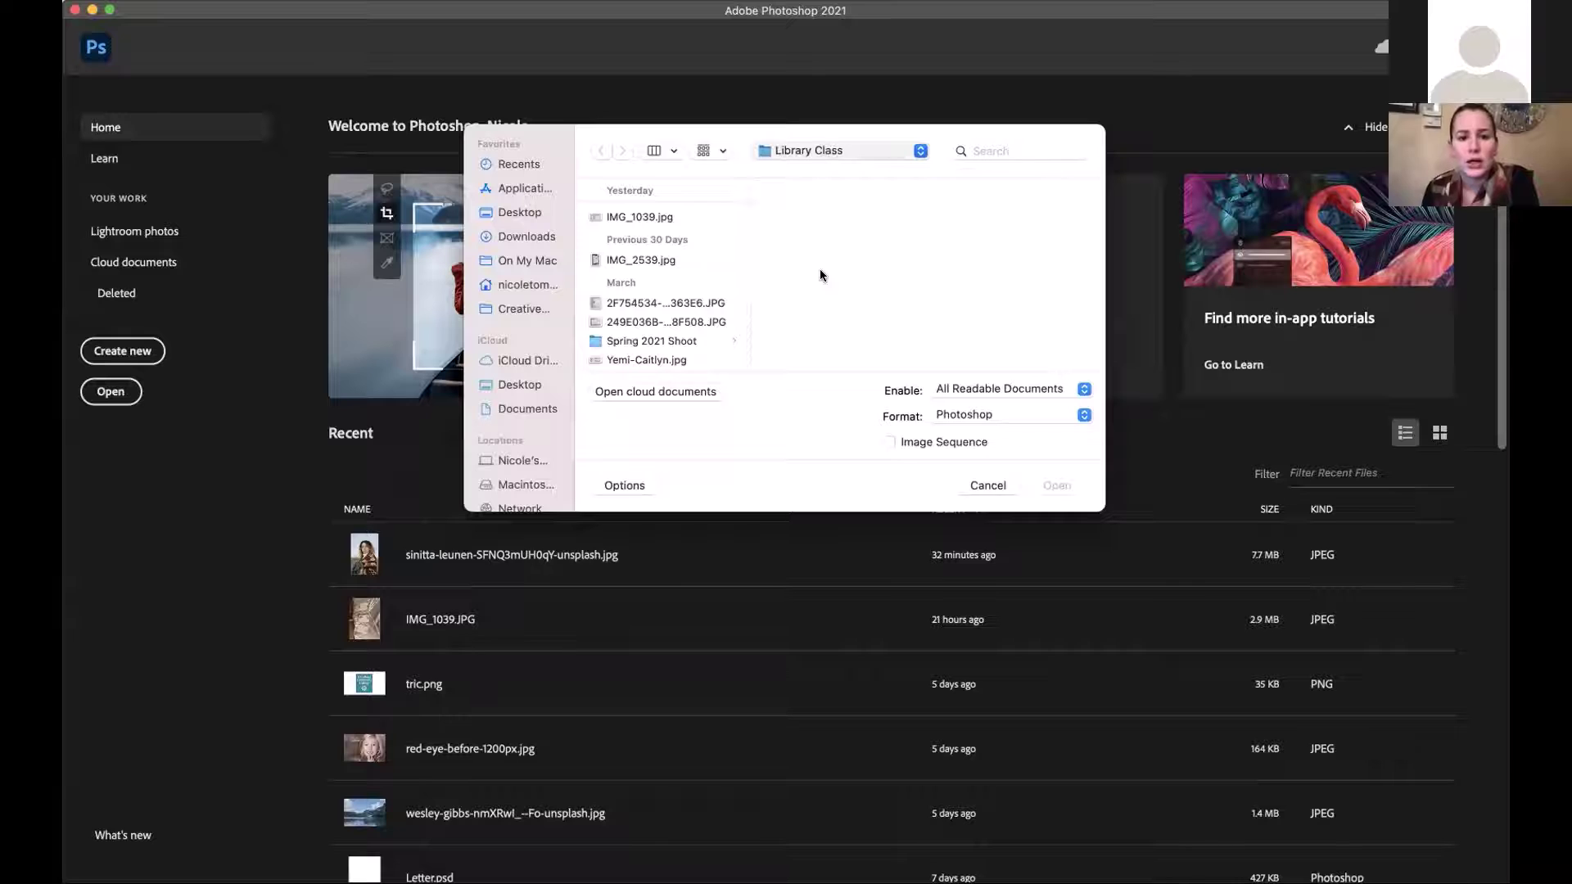
click(1024, 235)
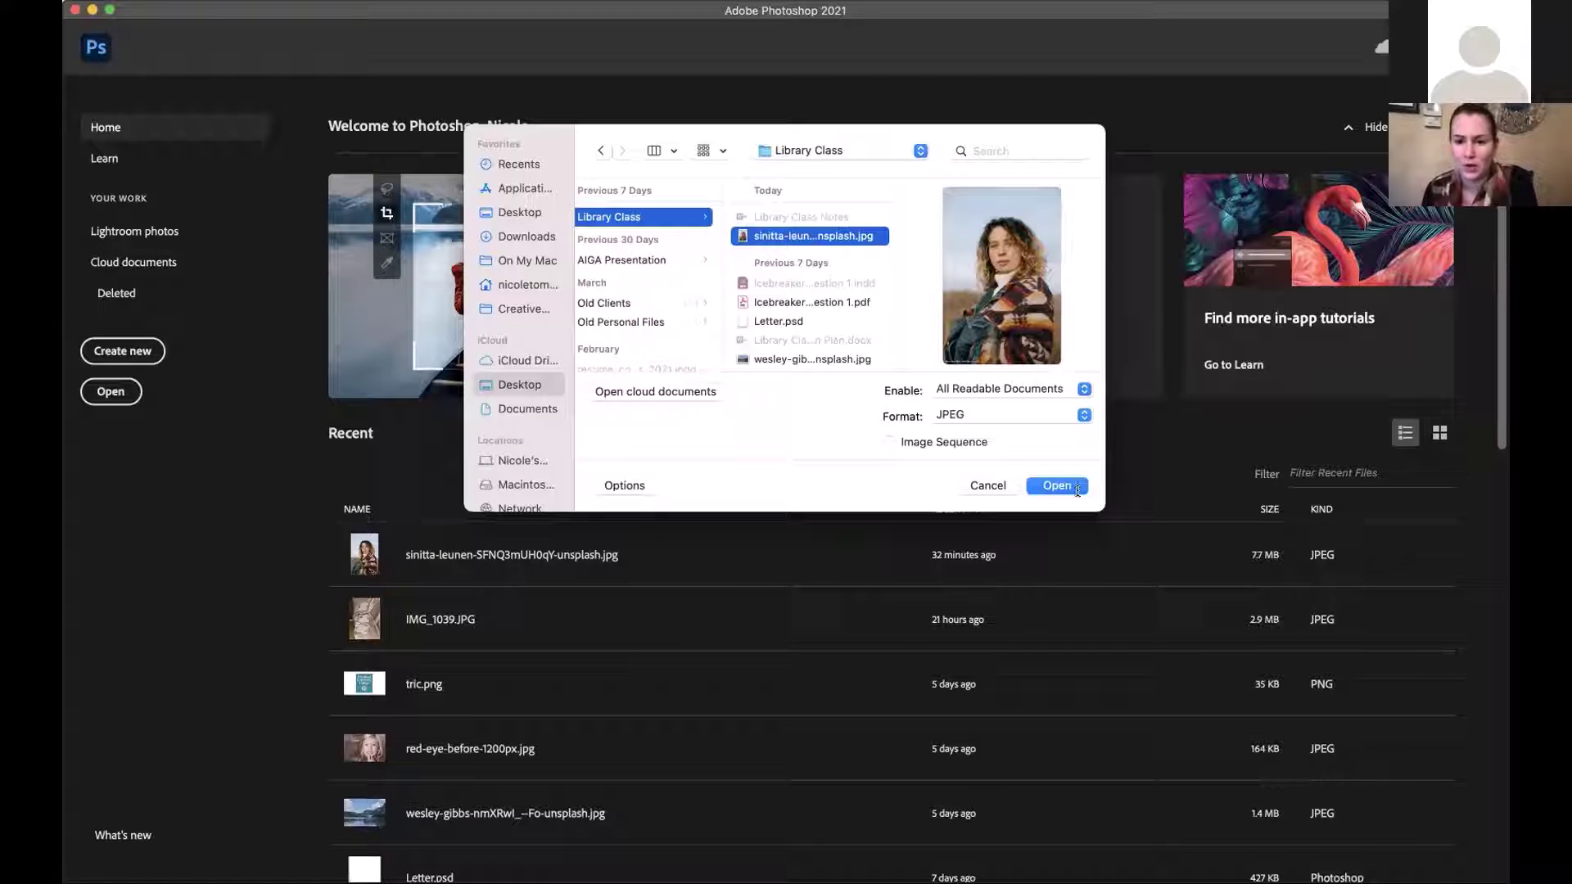
click(1057, 486)
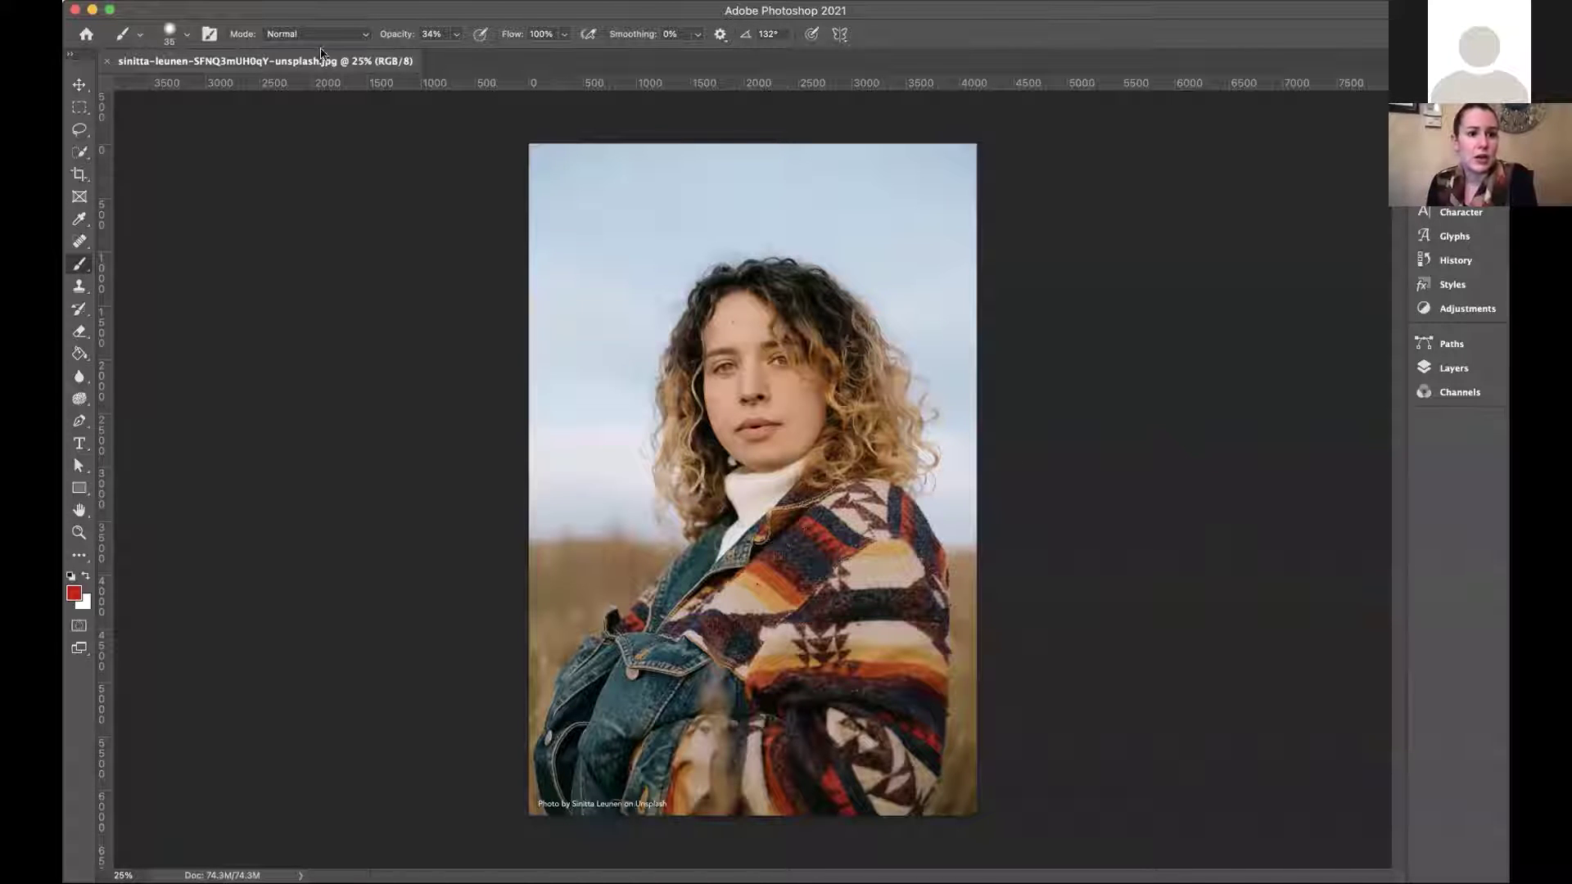
Close the portrait photo and reopen it from the recent files.
click(106, 61)
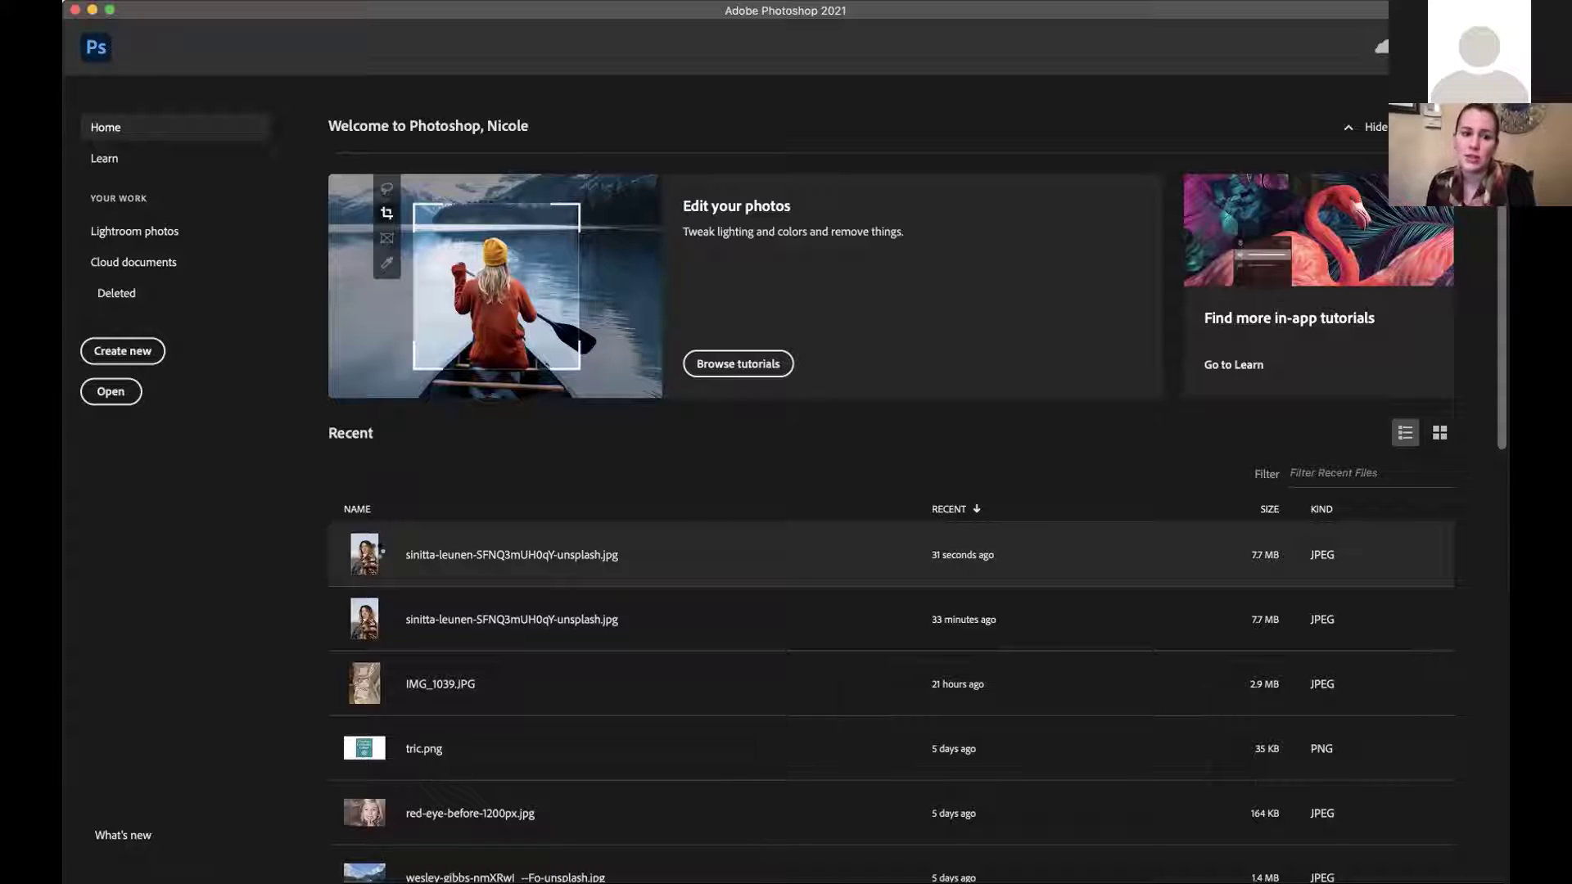
click(376, 557)
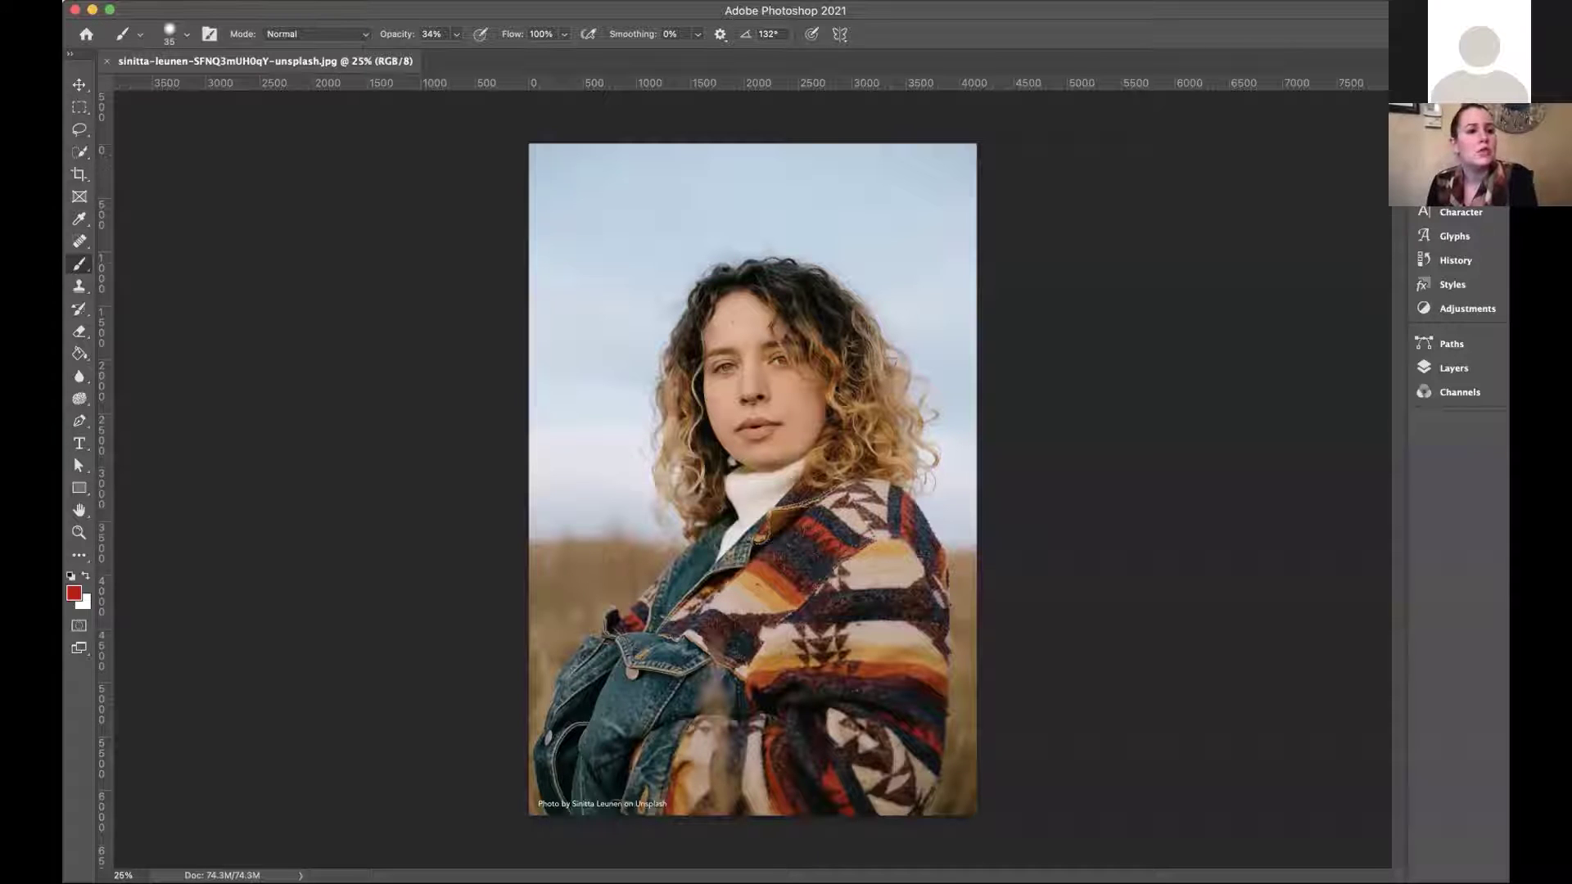
Open the JPEG landscape photo of the mountain lake from the Library Class folder as a second document.
click(186, 9)
click(217, 34)
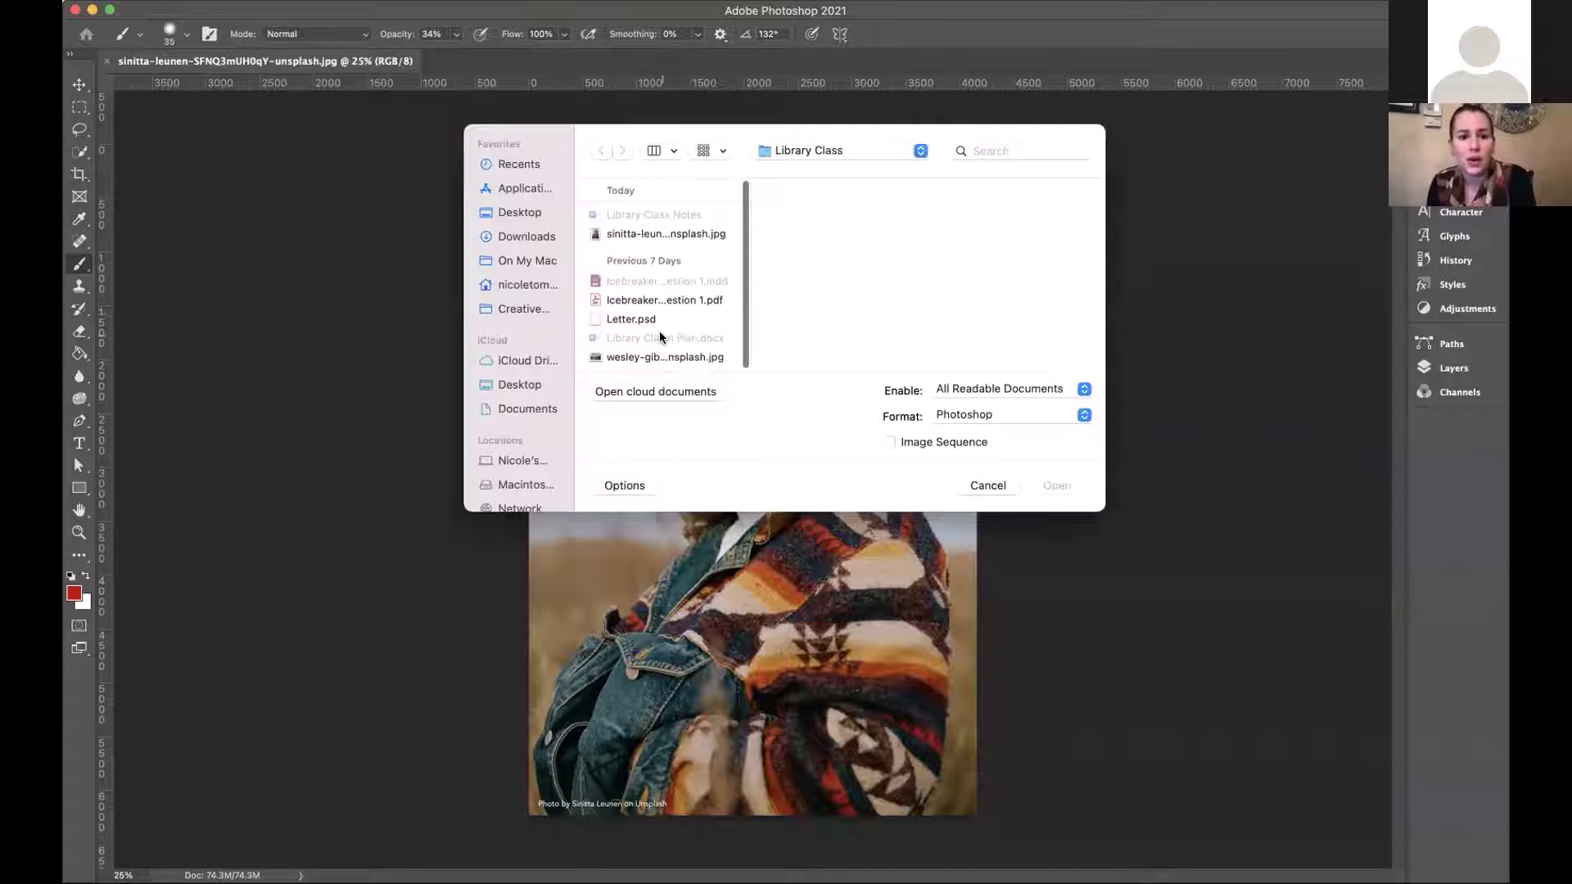
click(686, 355)
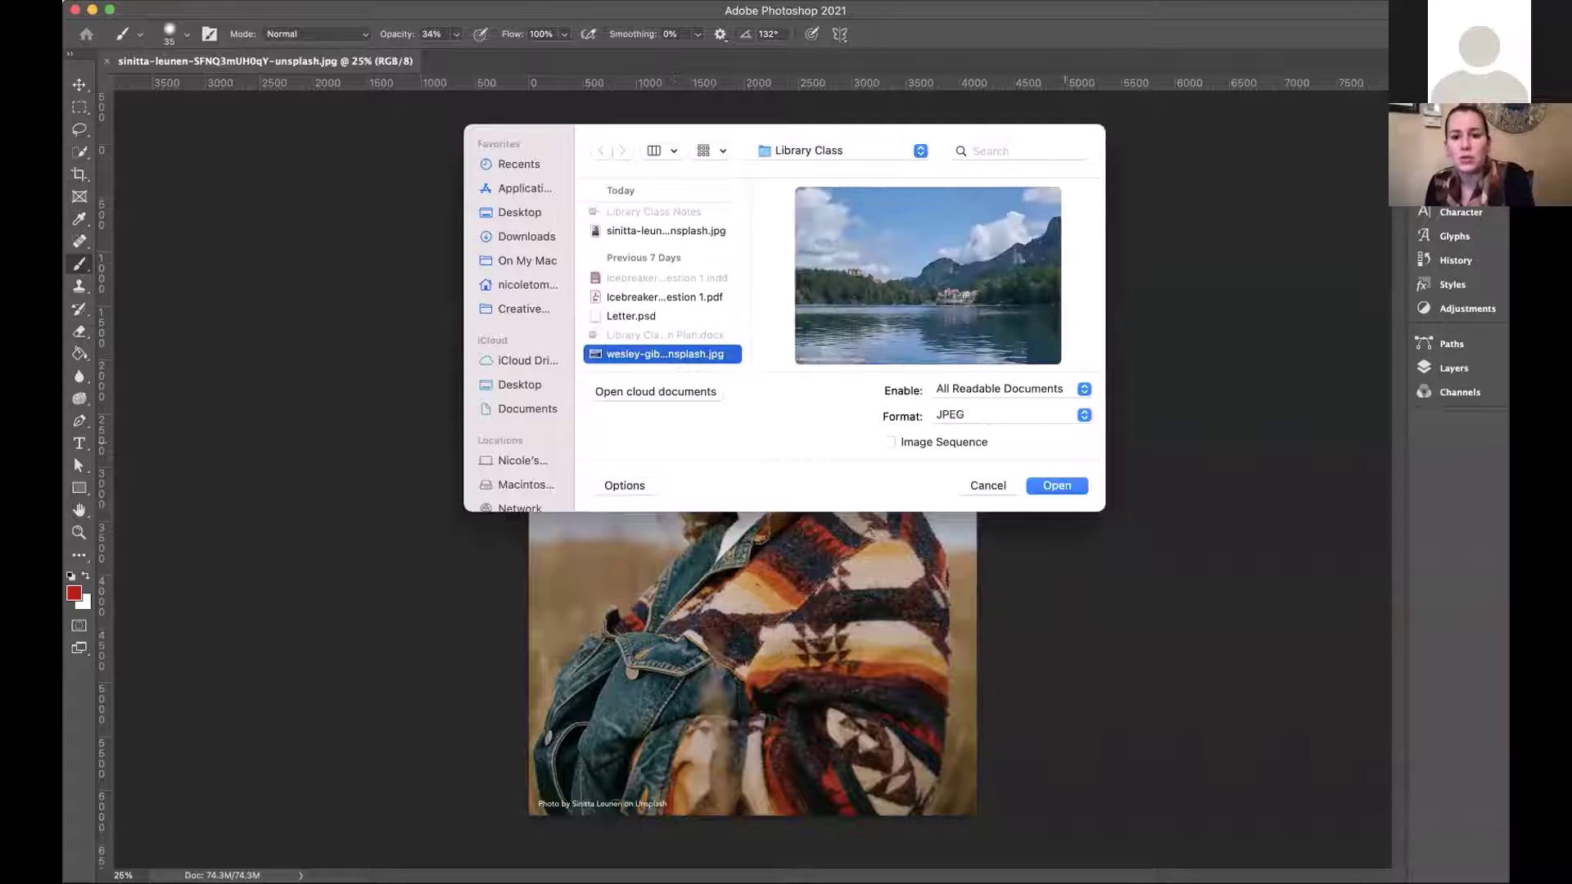
click(1058, 486)
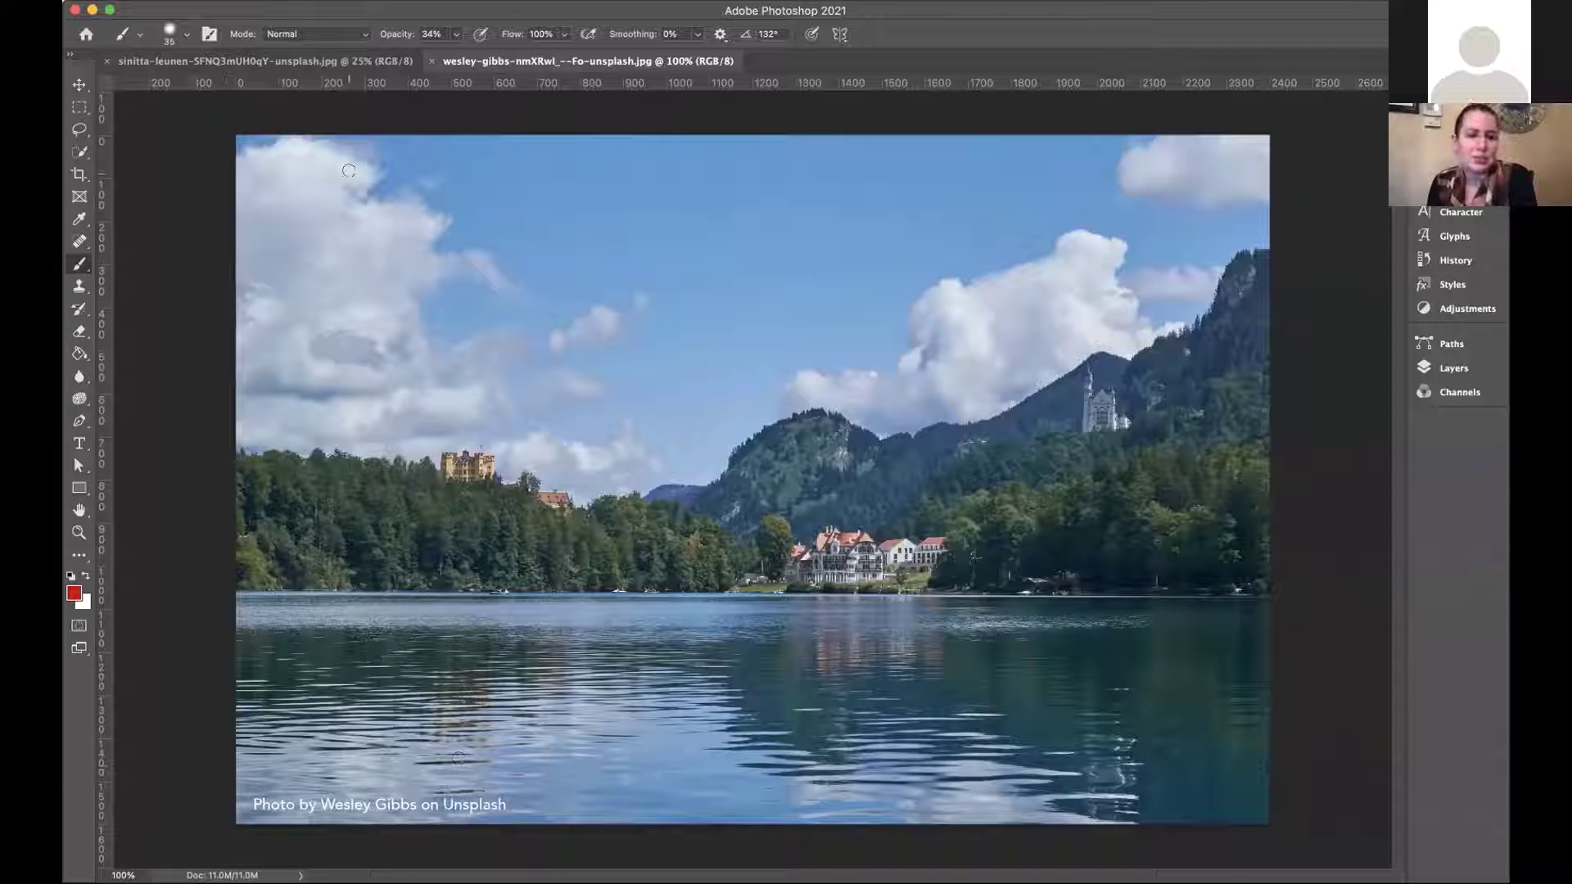
Bring up the curly-haired woman's portrait and convert it to CMYK Color using the U.S. Web Coated (SWOP) v2 profile.
click(262, 61)
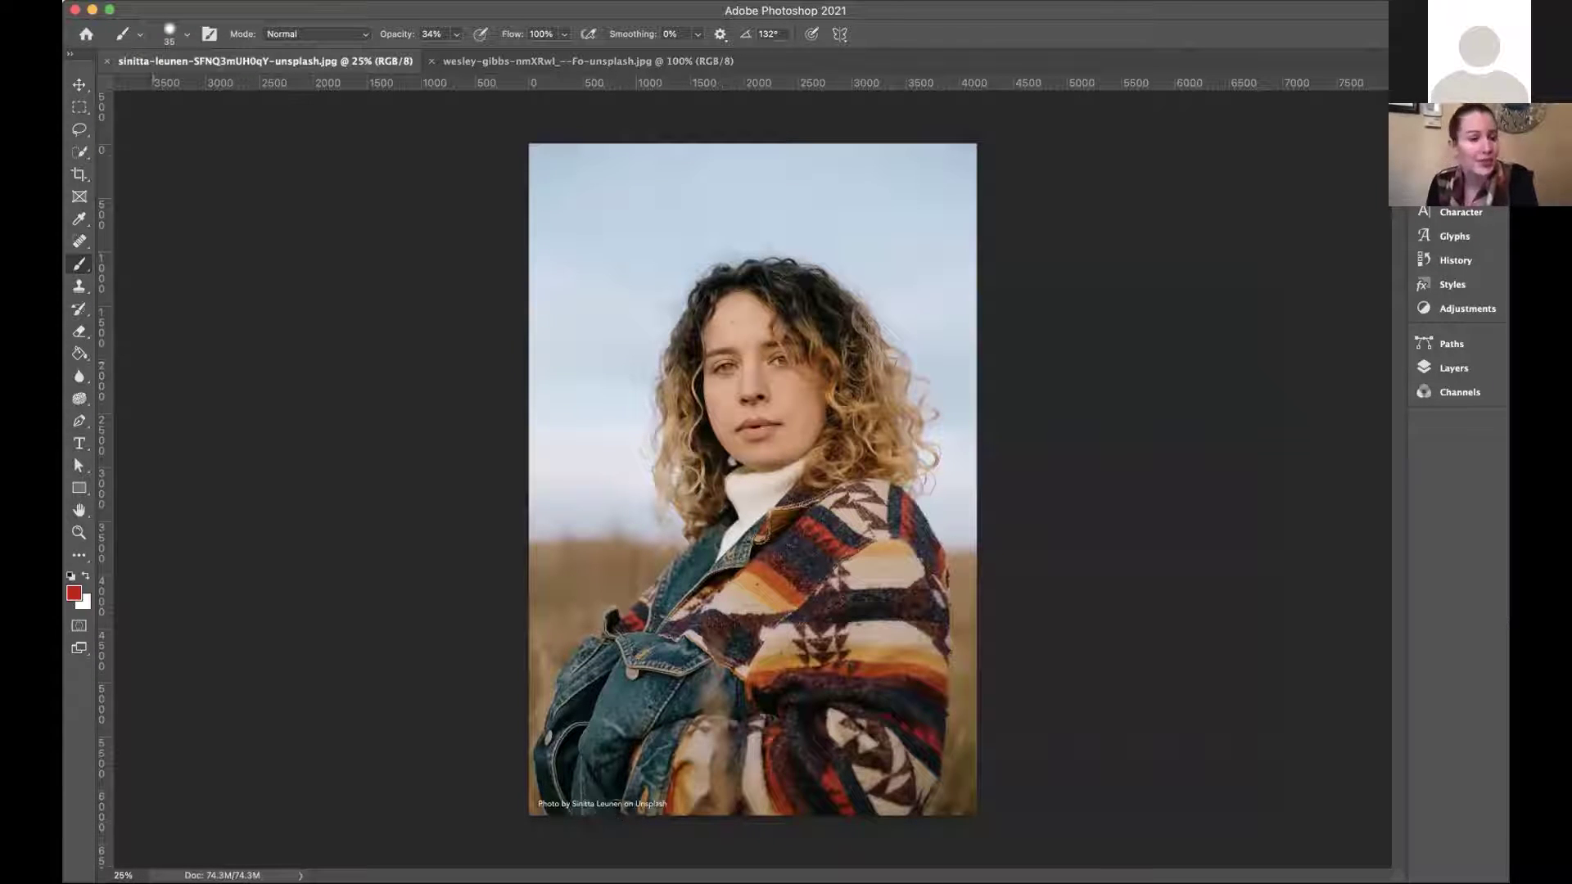
click(77, 85)
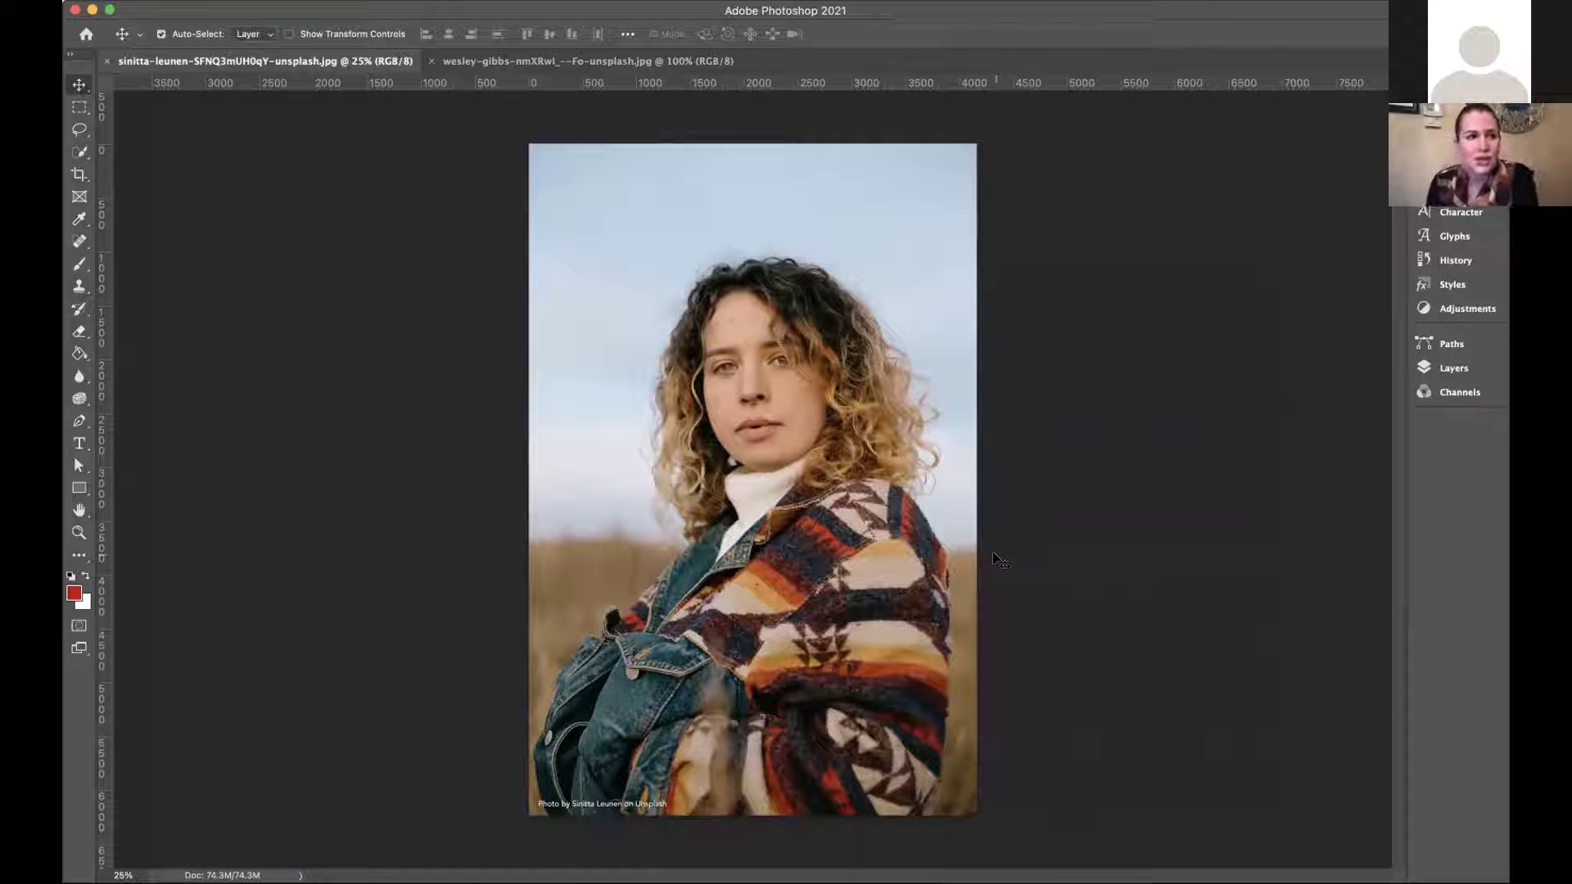
click(325, 0)
mouse_move(282, 12)
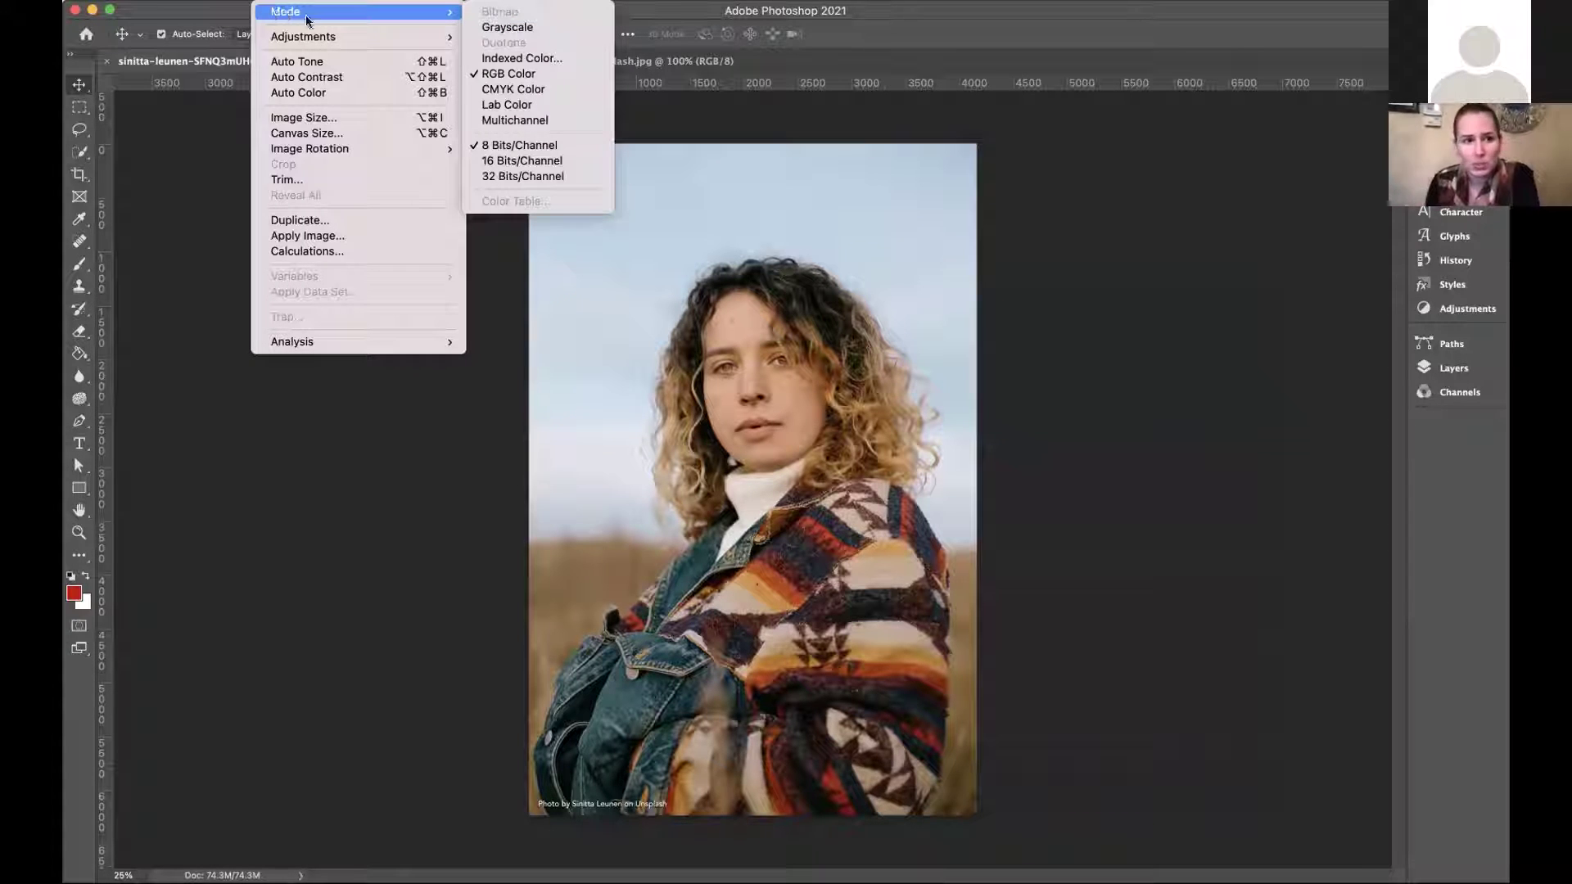
click(524, 84)
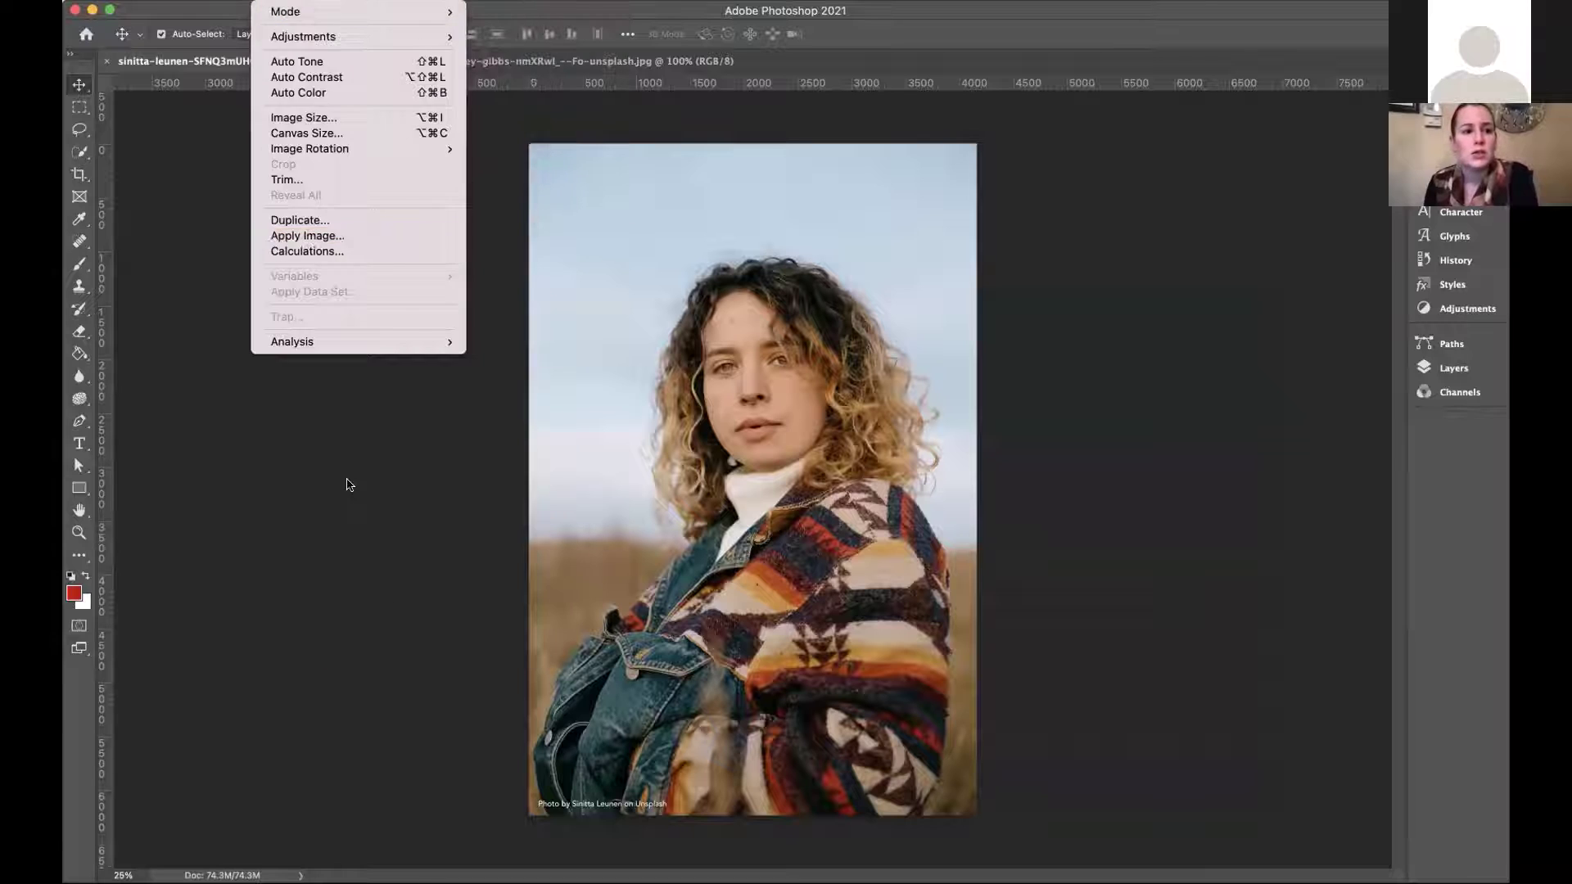
click(278, 0)
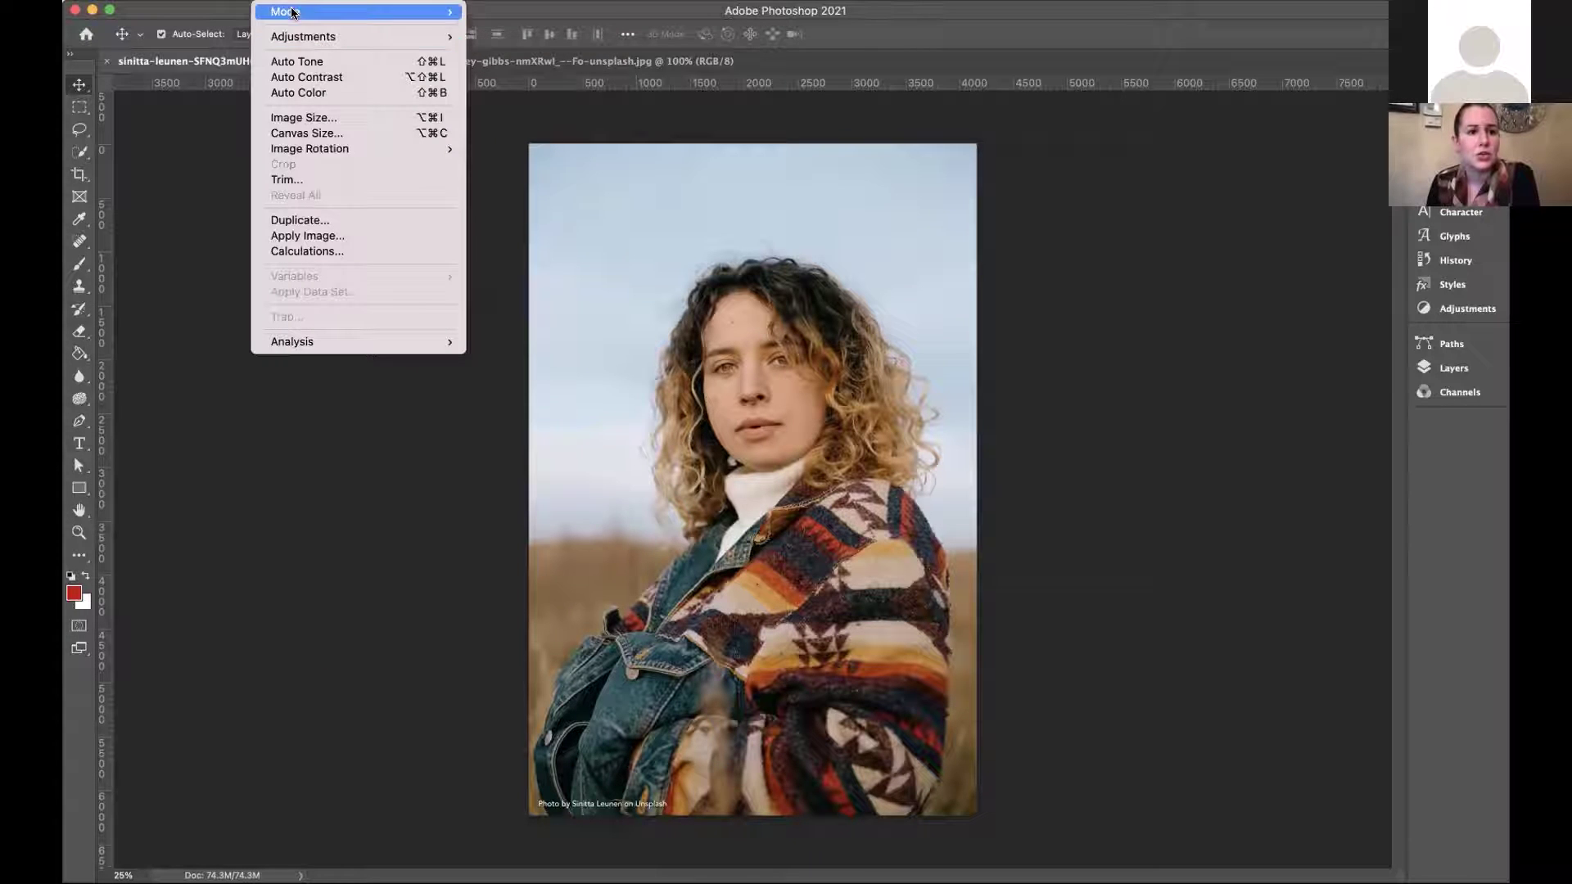
mouse_move(295, 12)
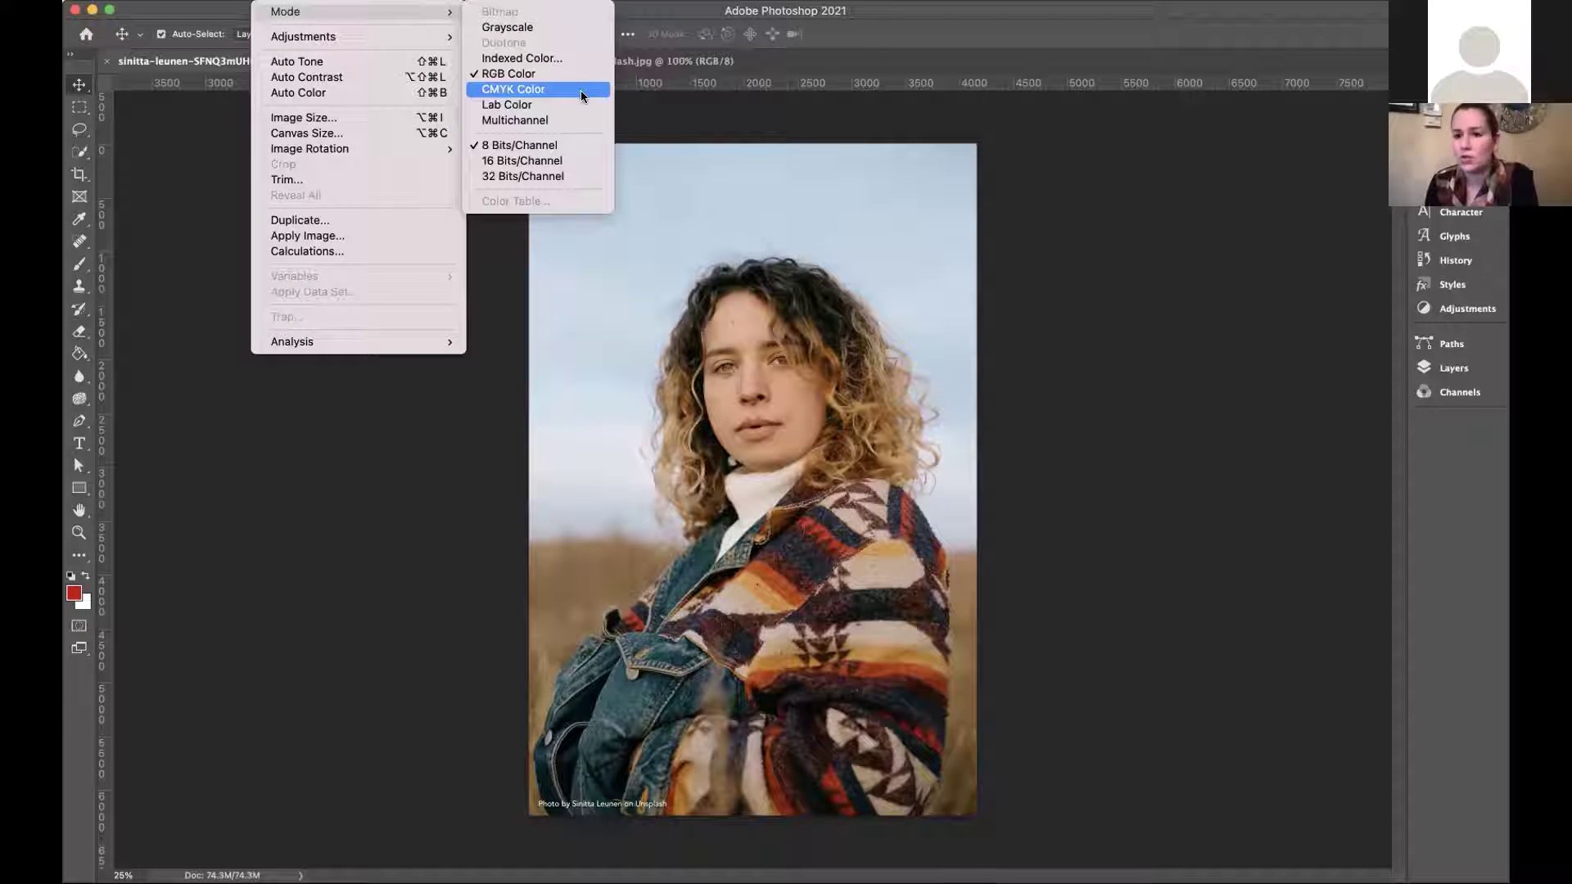
click(581, 92)
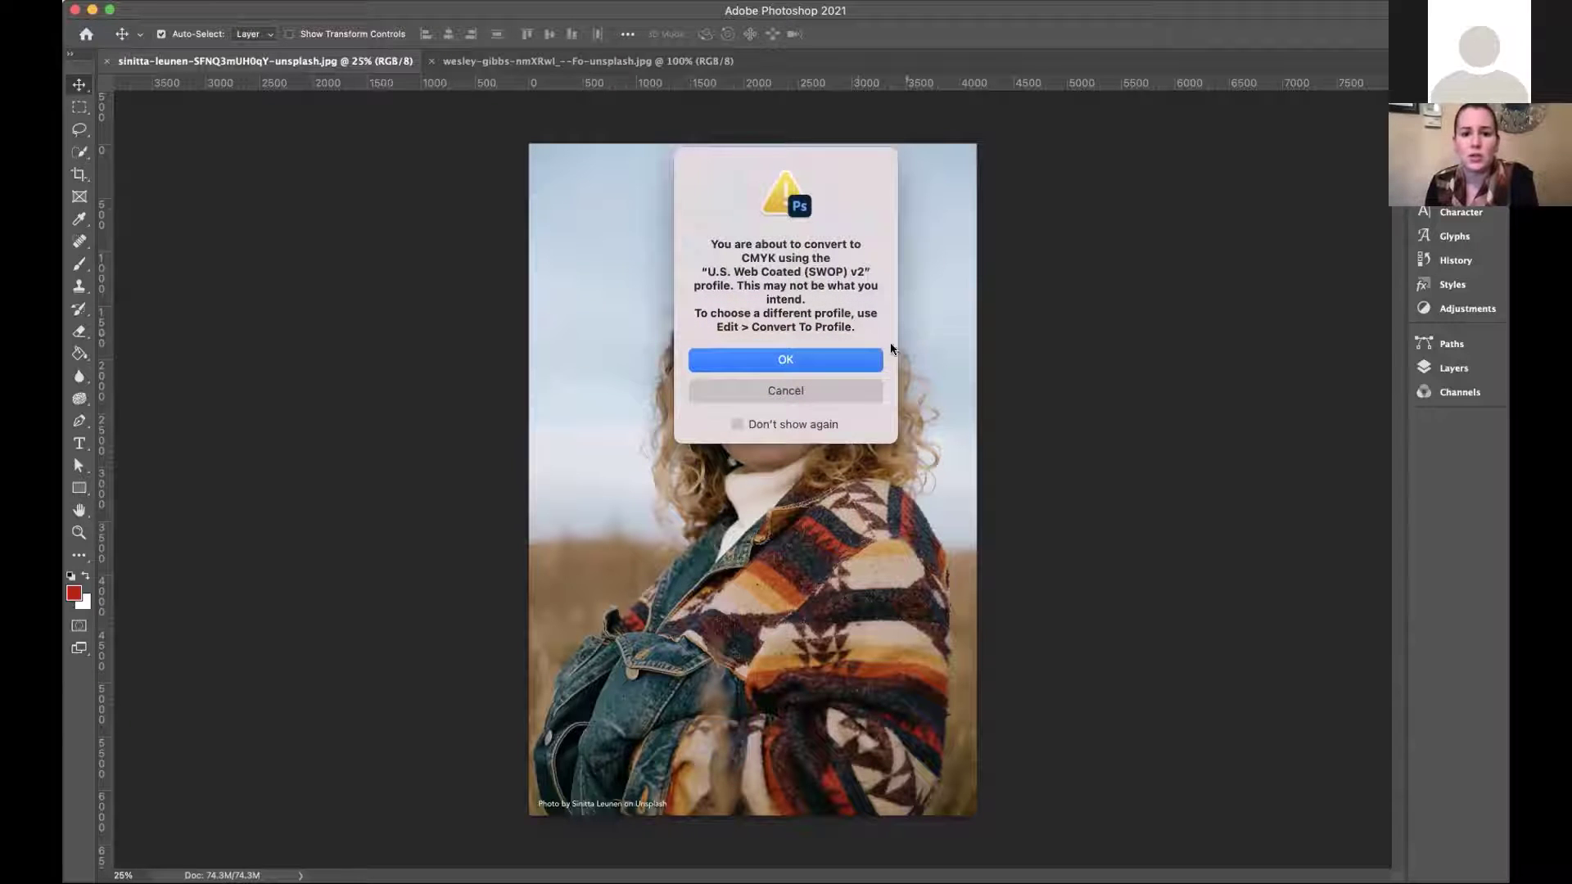
click(856, 362)
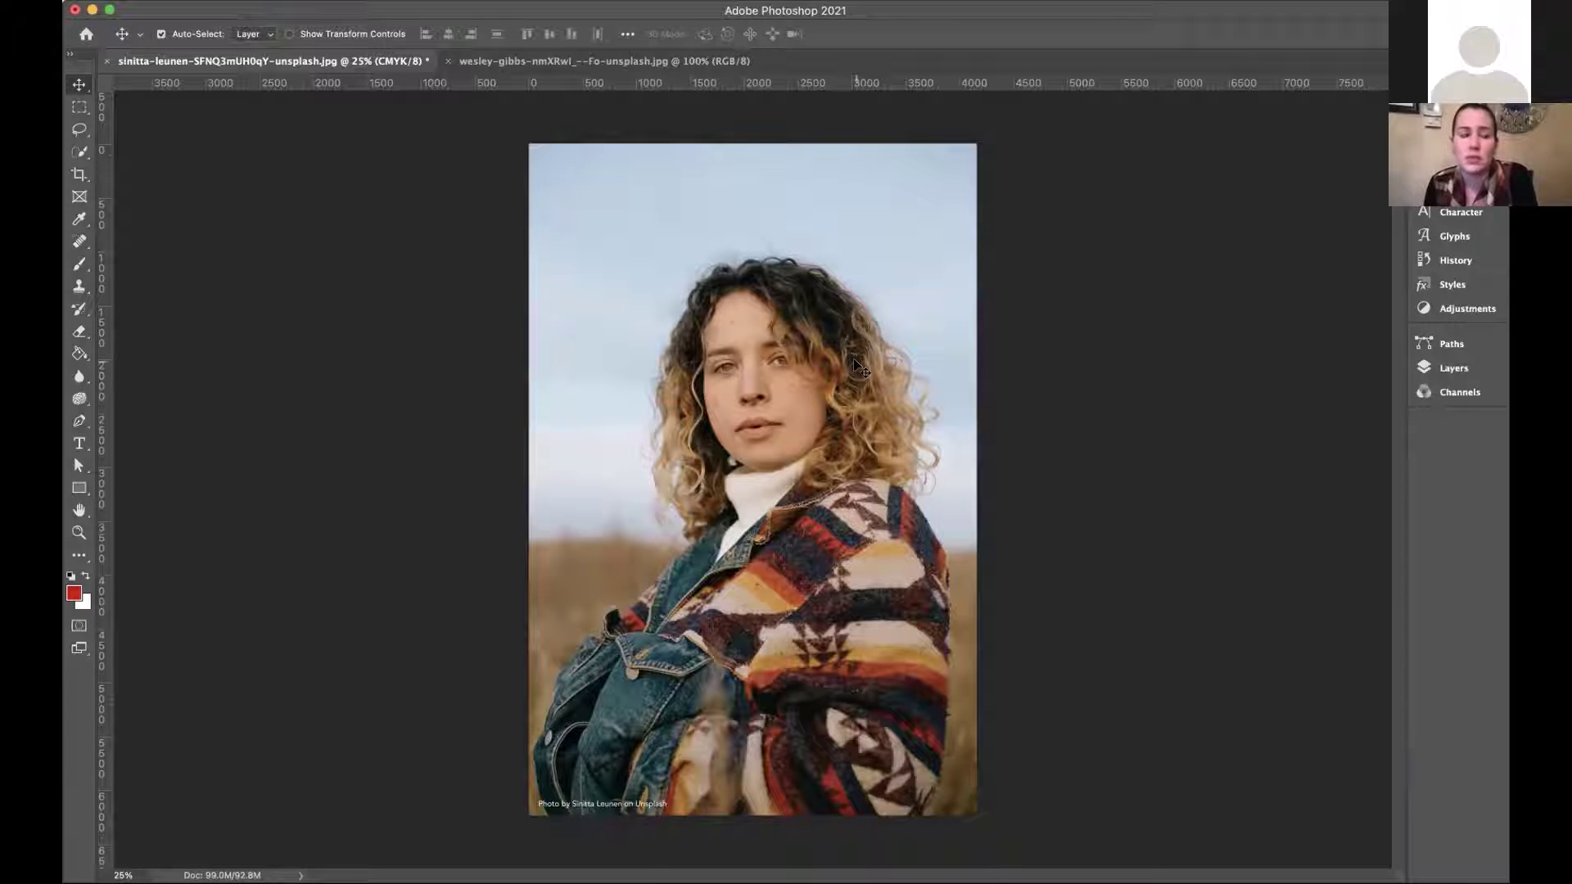
Set the portrait's resolution to 300 pixels/inch in Image Size with resampling off.
click(288, 4)
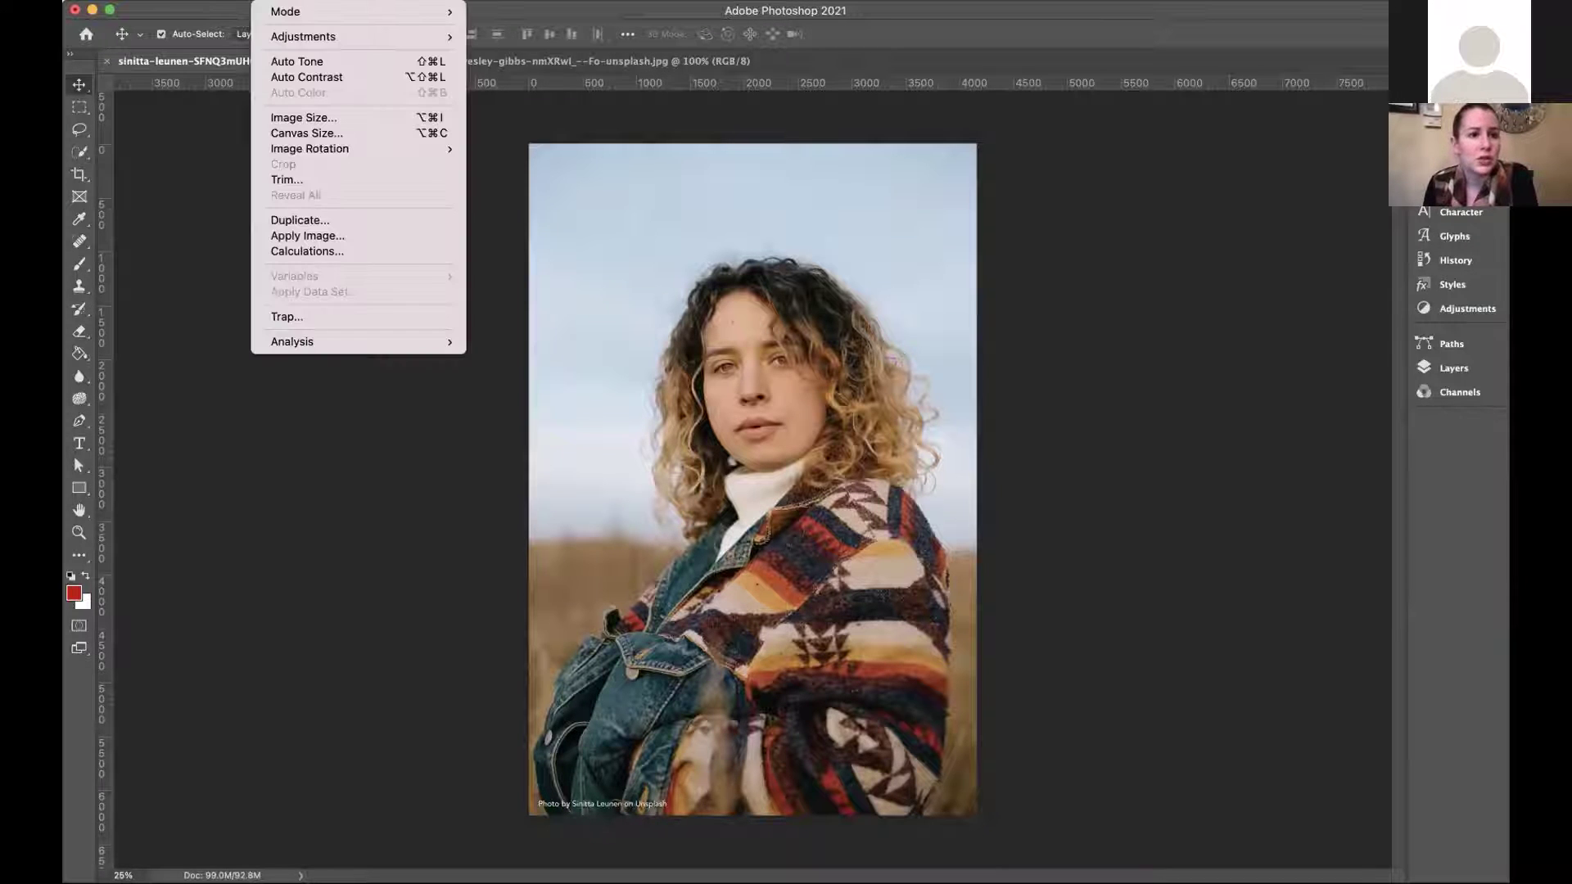
click(313, 121)
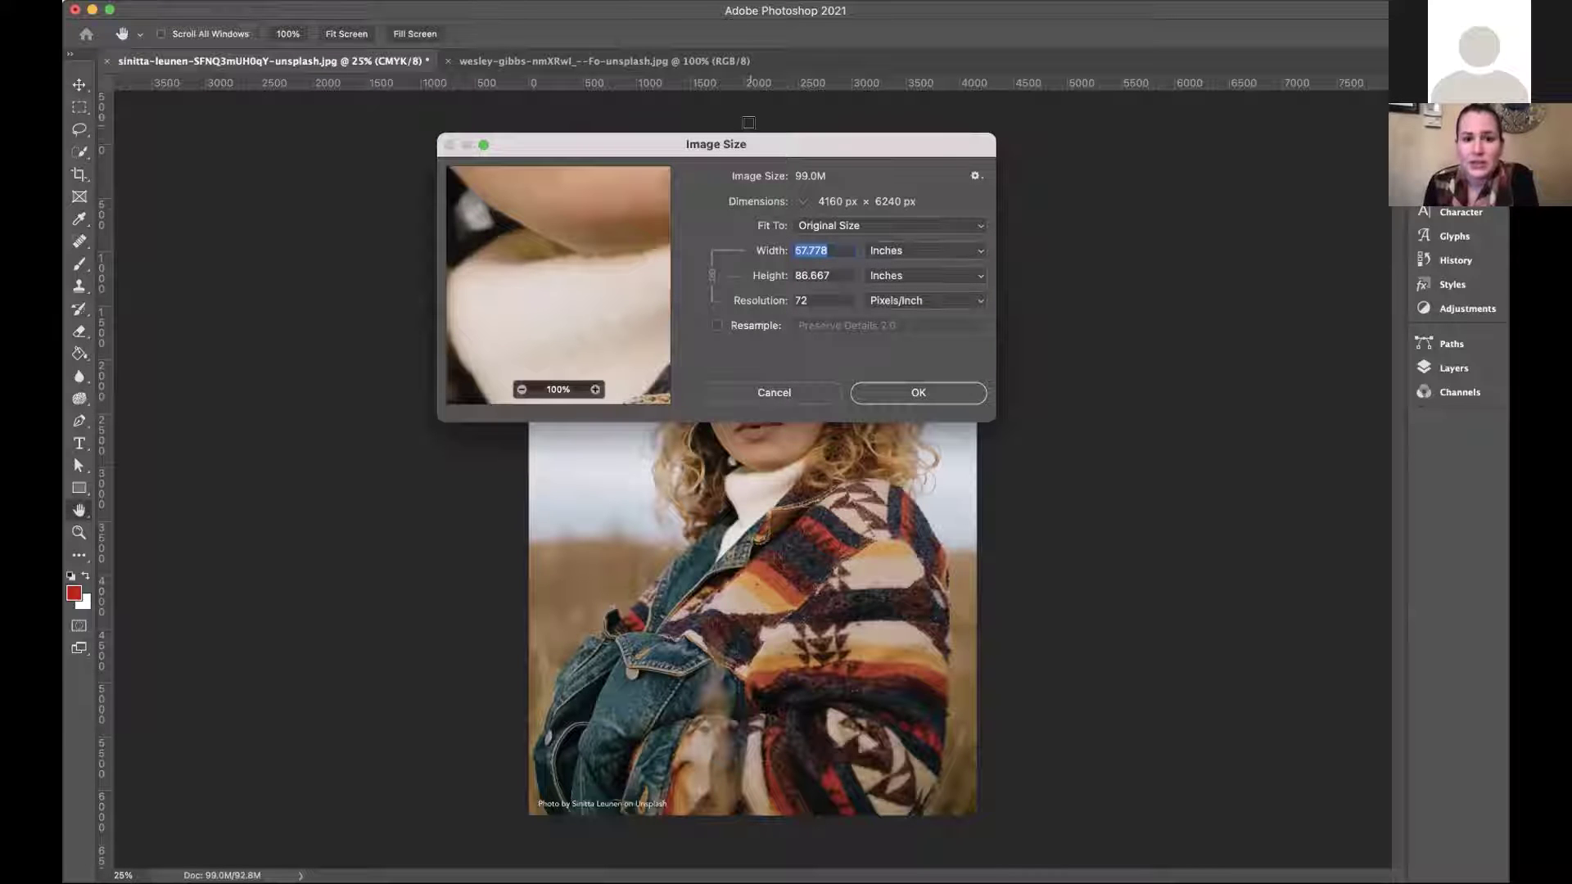
drag(786, 141, 695, 383)
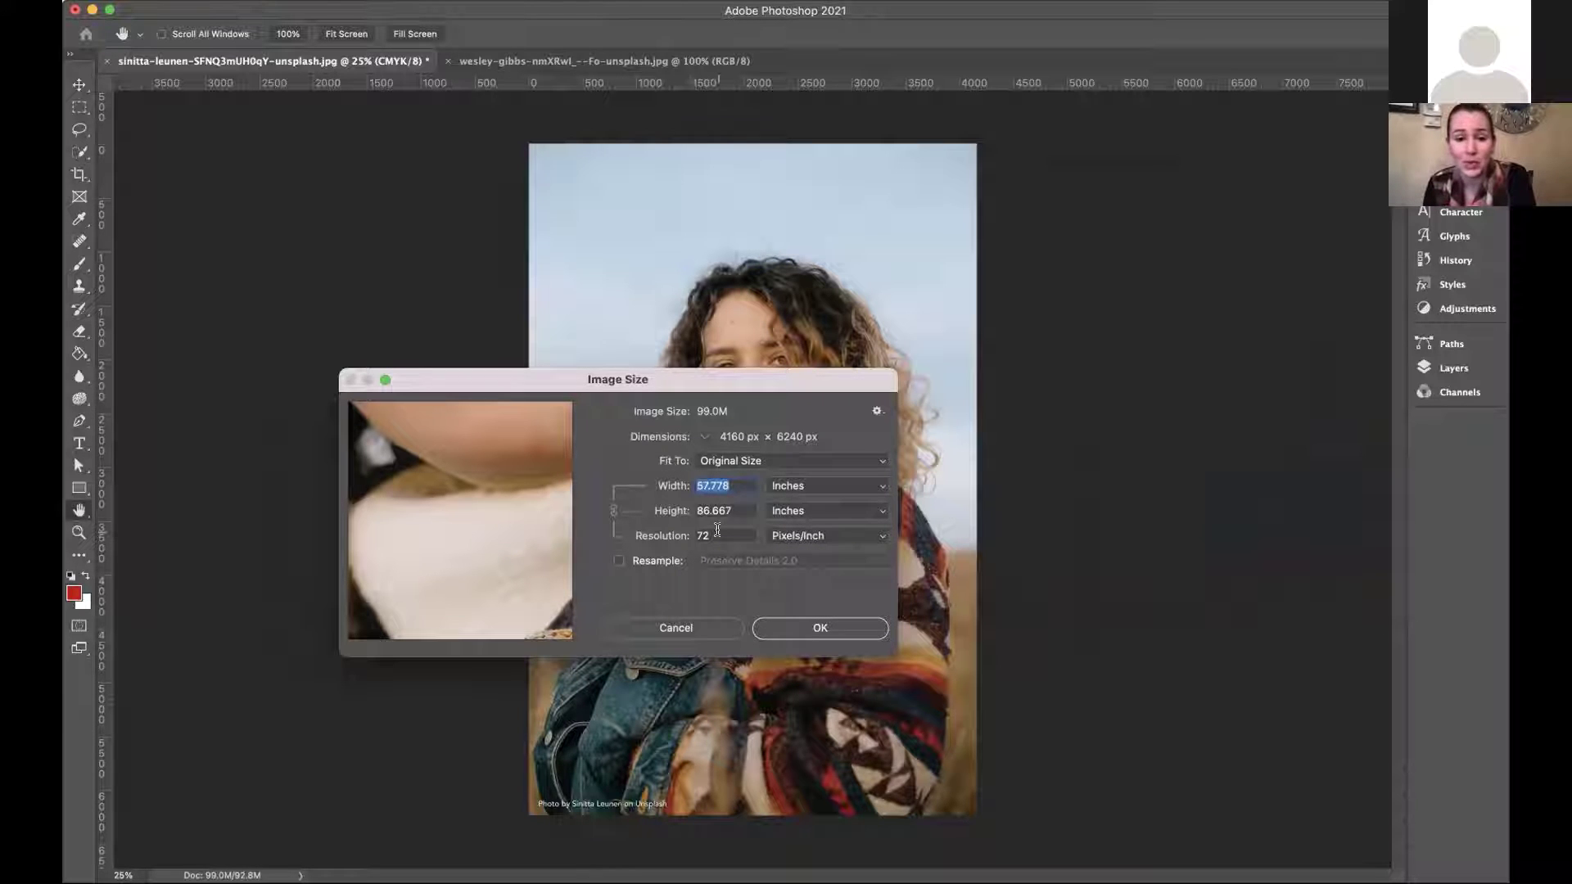
drag(719, 533, 673, 535)
text(300)
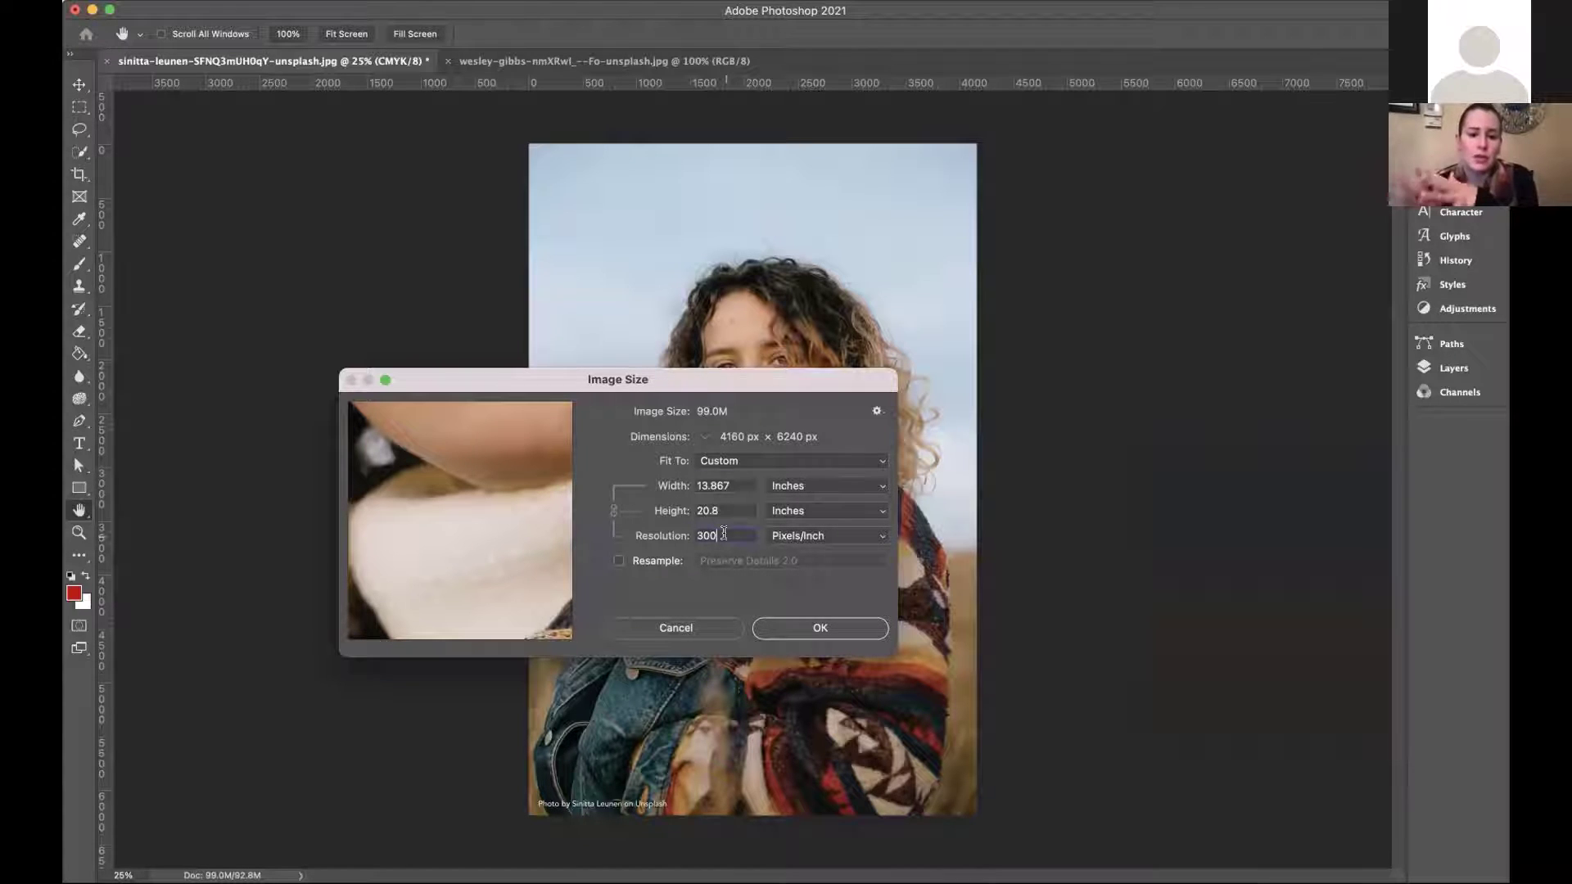
click(822, 628)
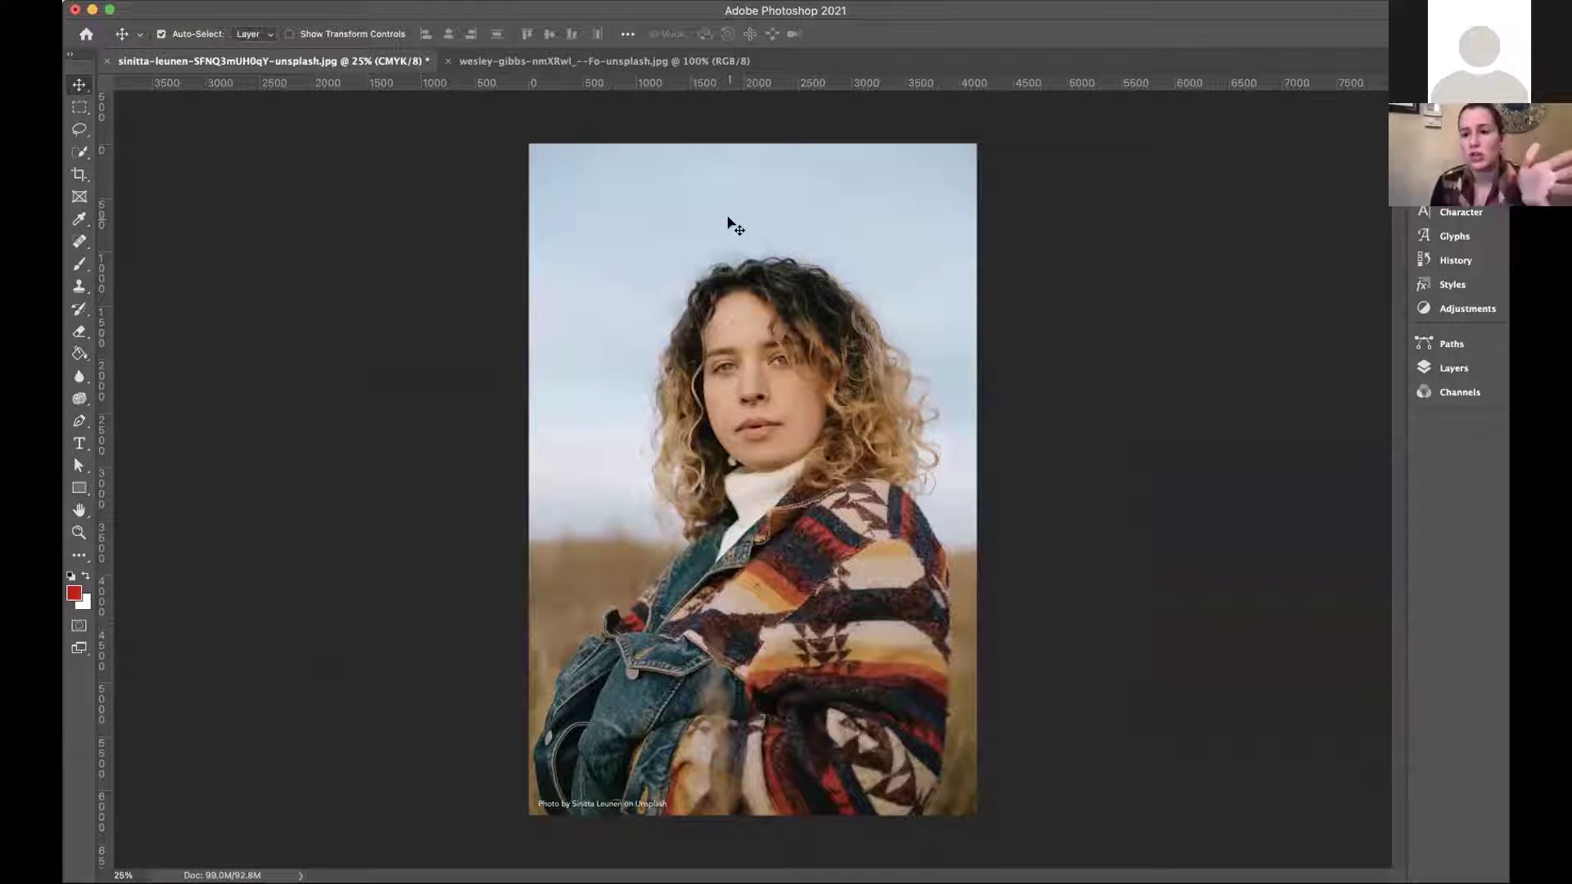
Resize the portrait to 10 inches wide at 300 pixels/inch, resampling with Preserve Details 2.0, and fit it in the view.
click(318, 8)
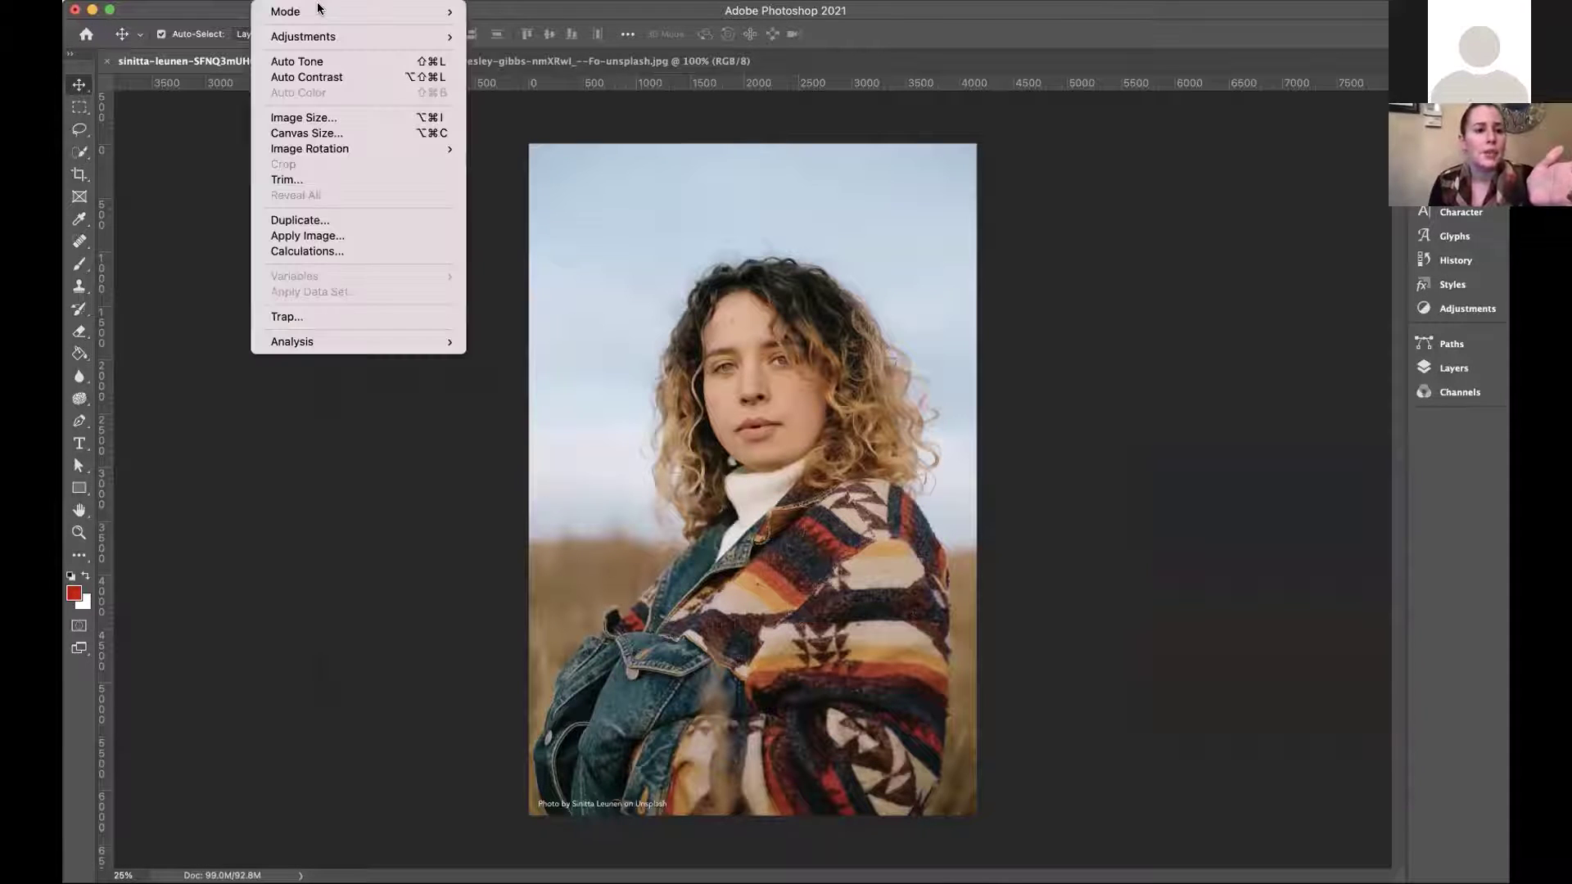
click(316, 117)
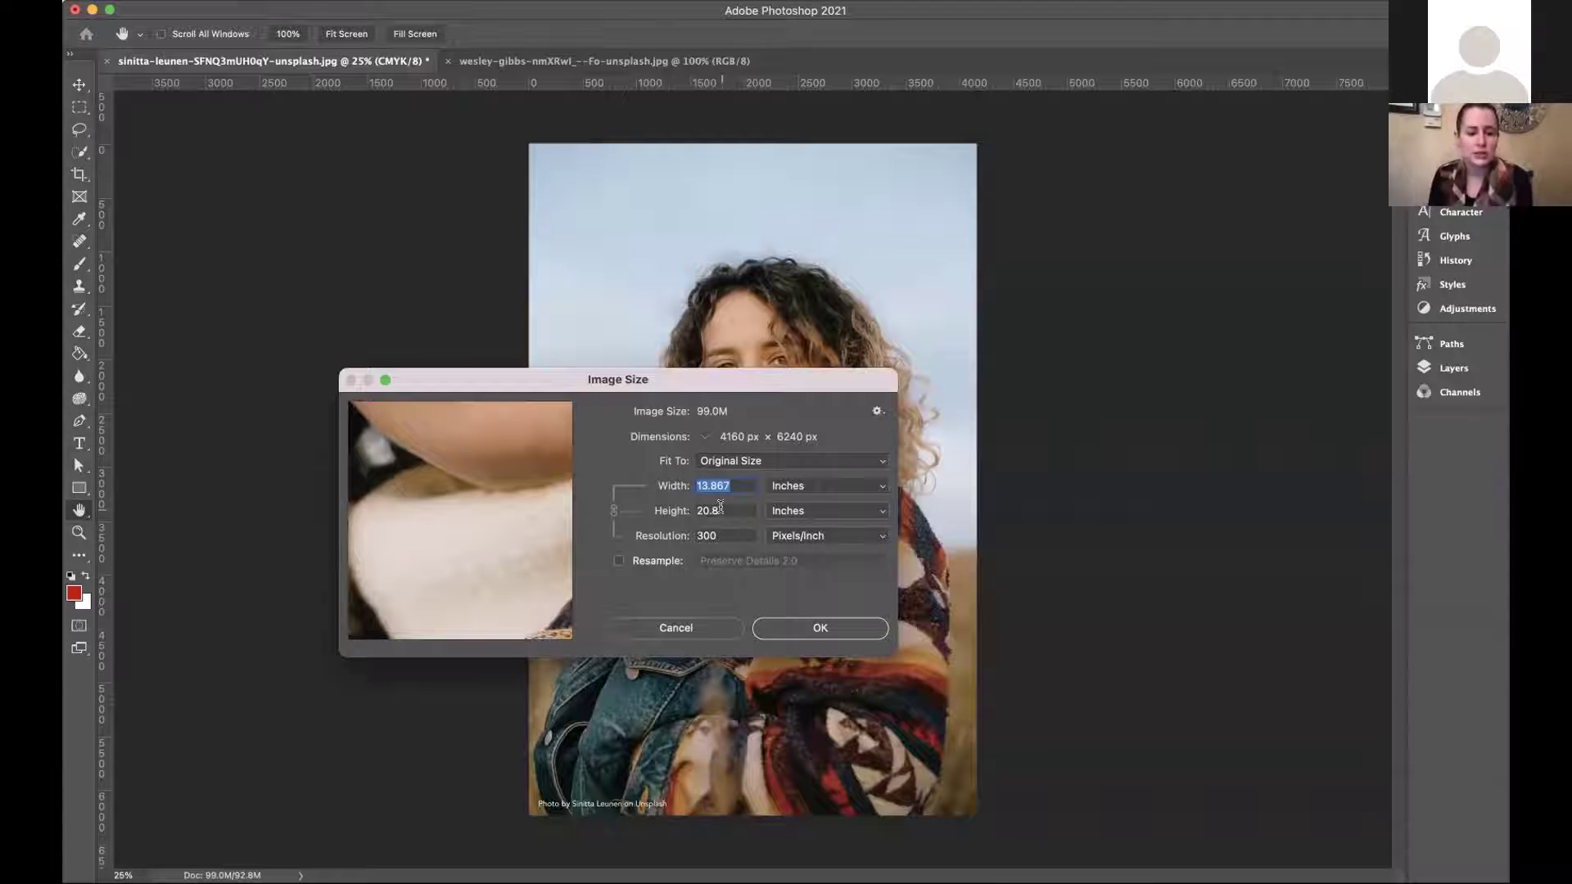
text(10)
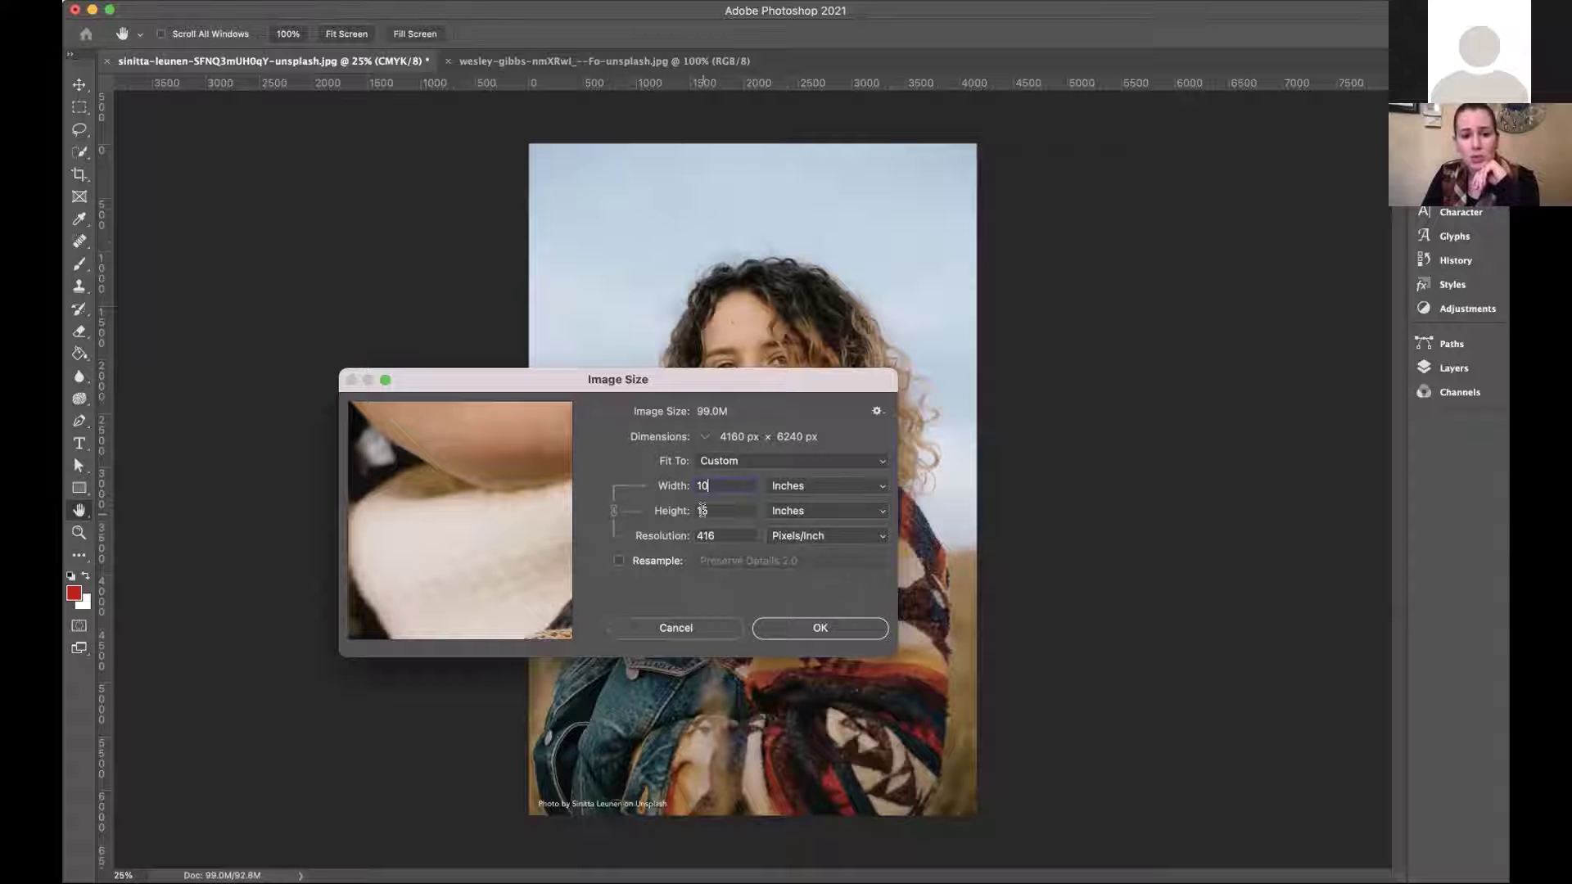
click(618, 563)
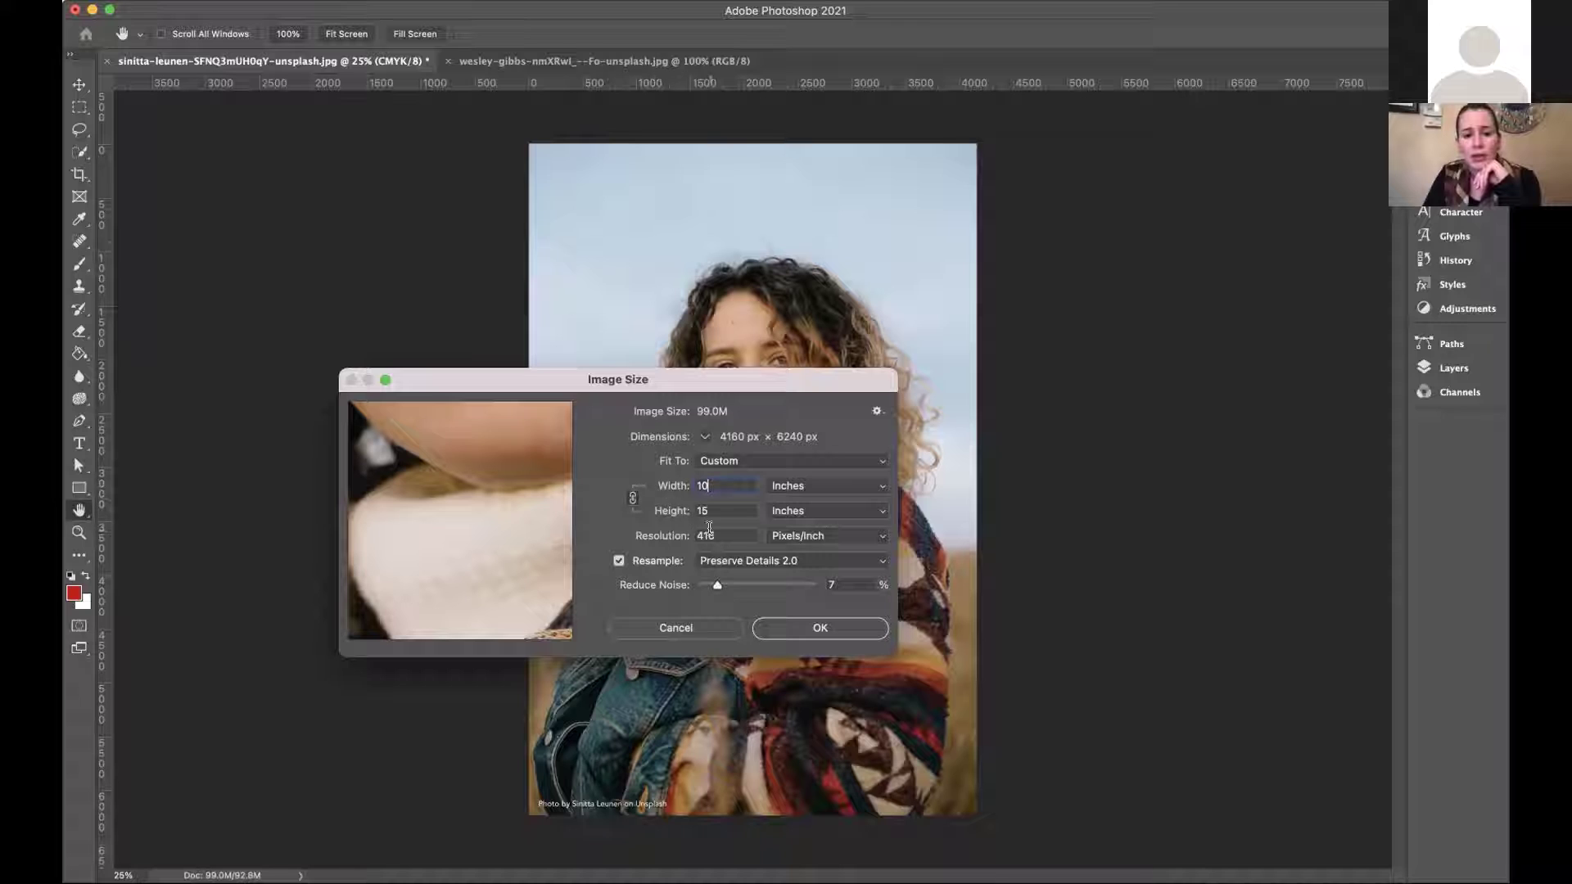
drag(709, 527, 671, 535)
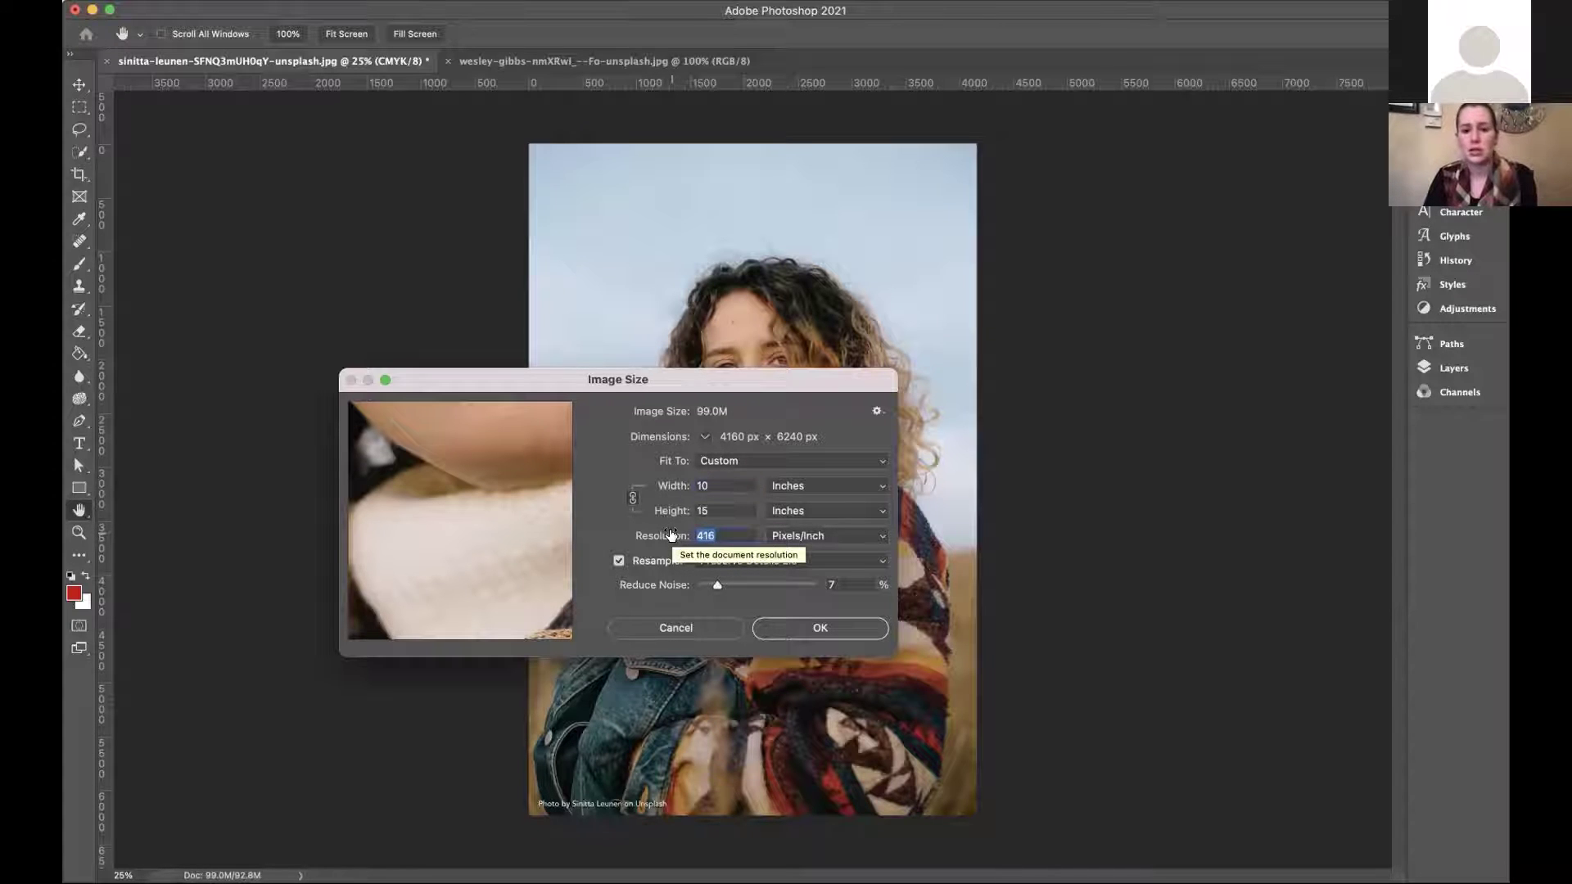
text(300)
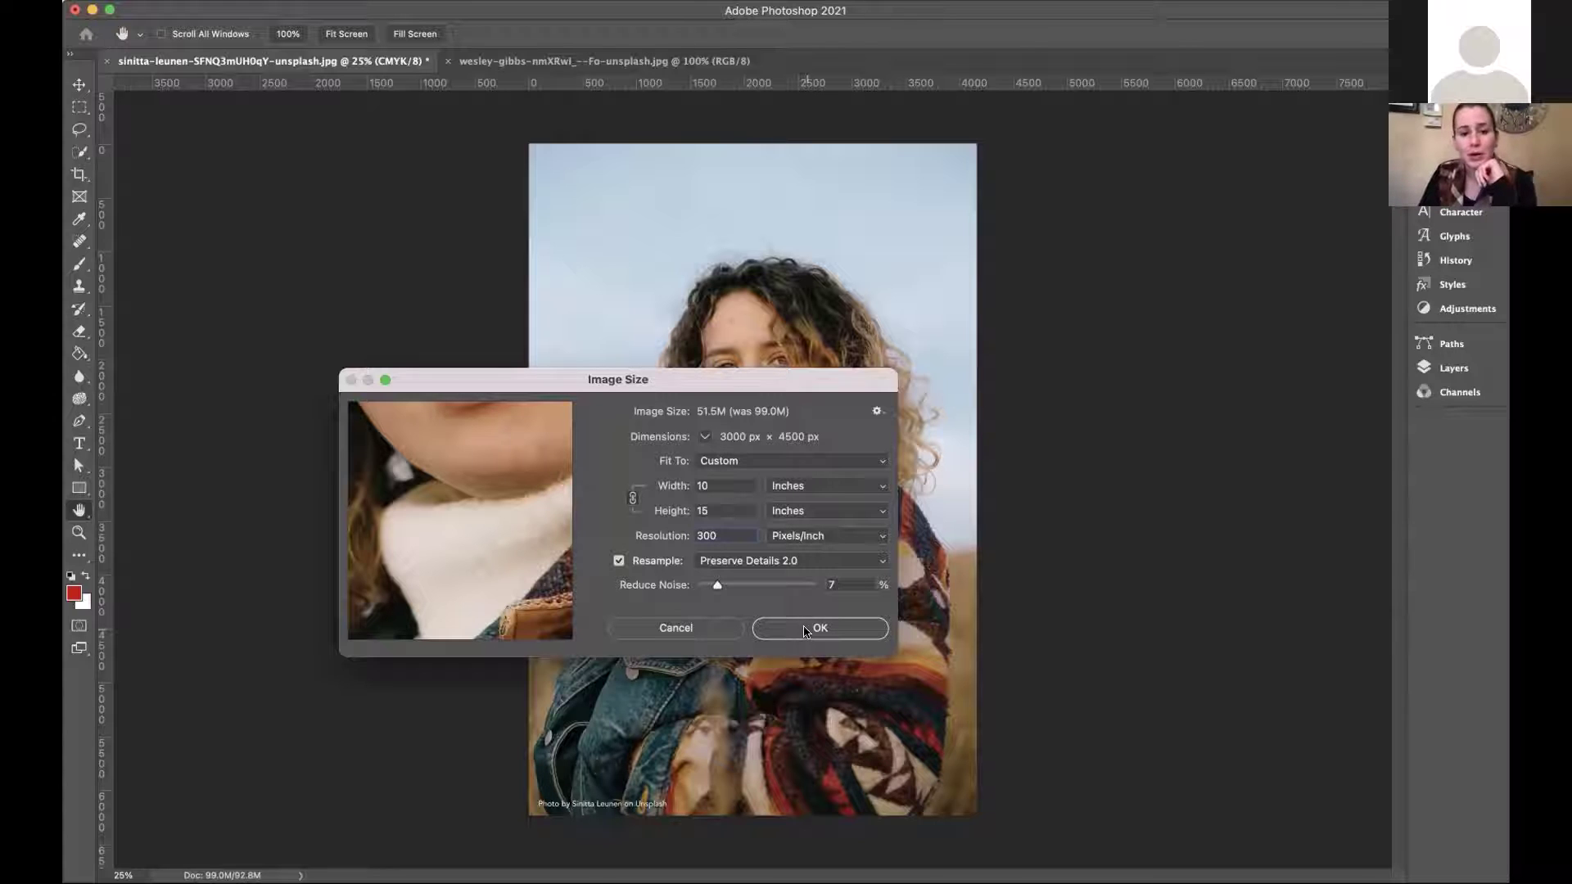
click(803, 630)
key(v)
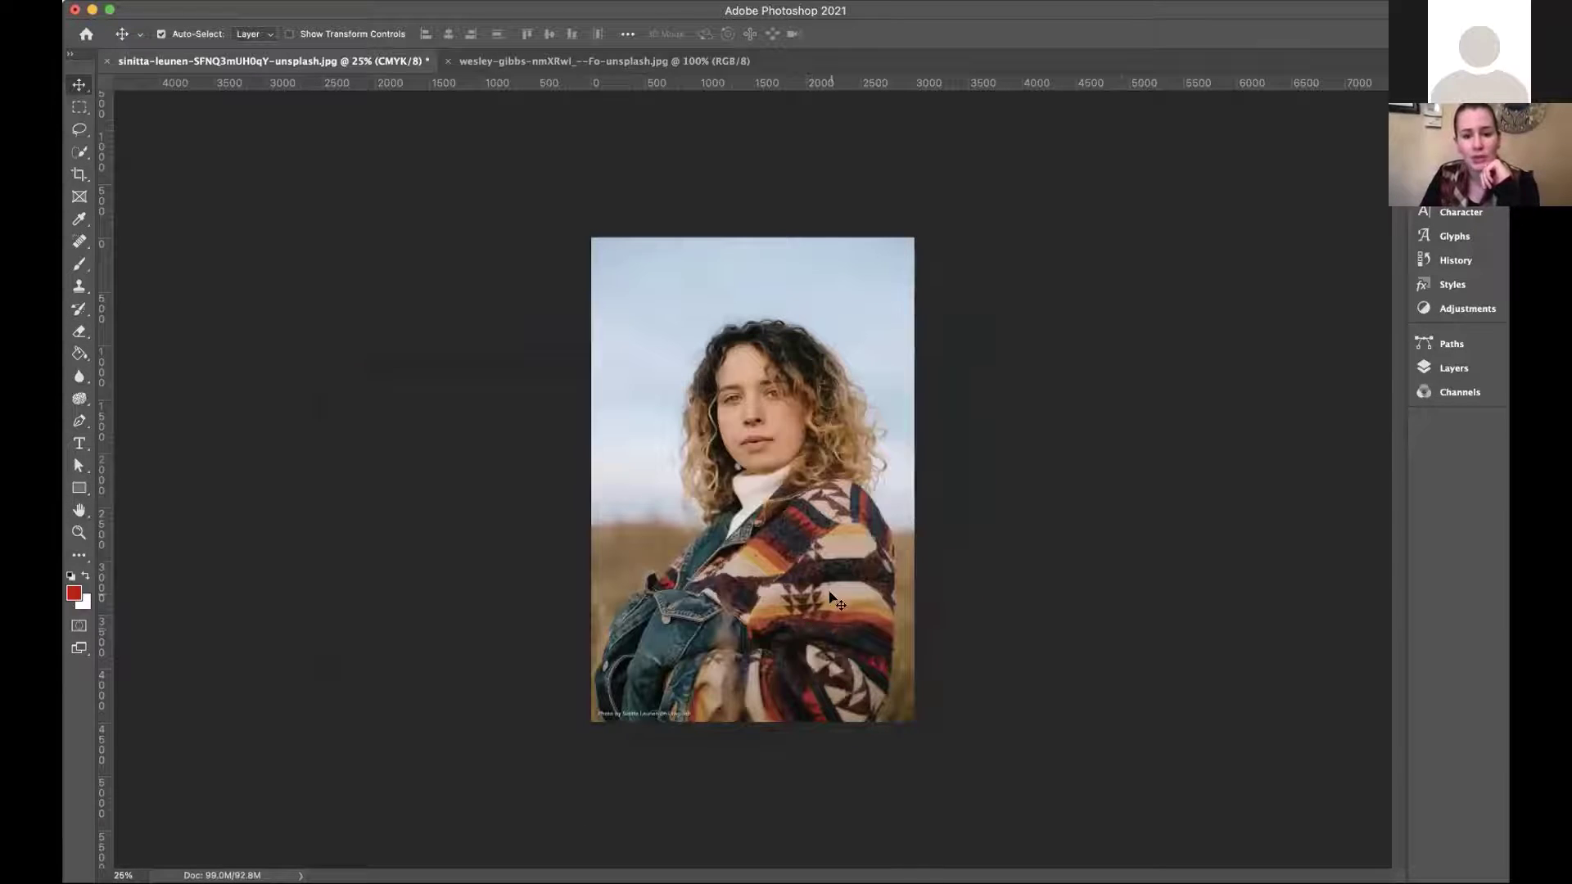
key(super+0)
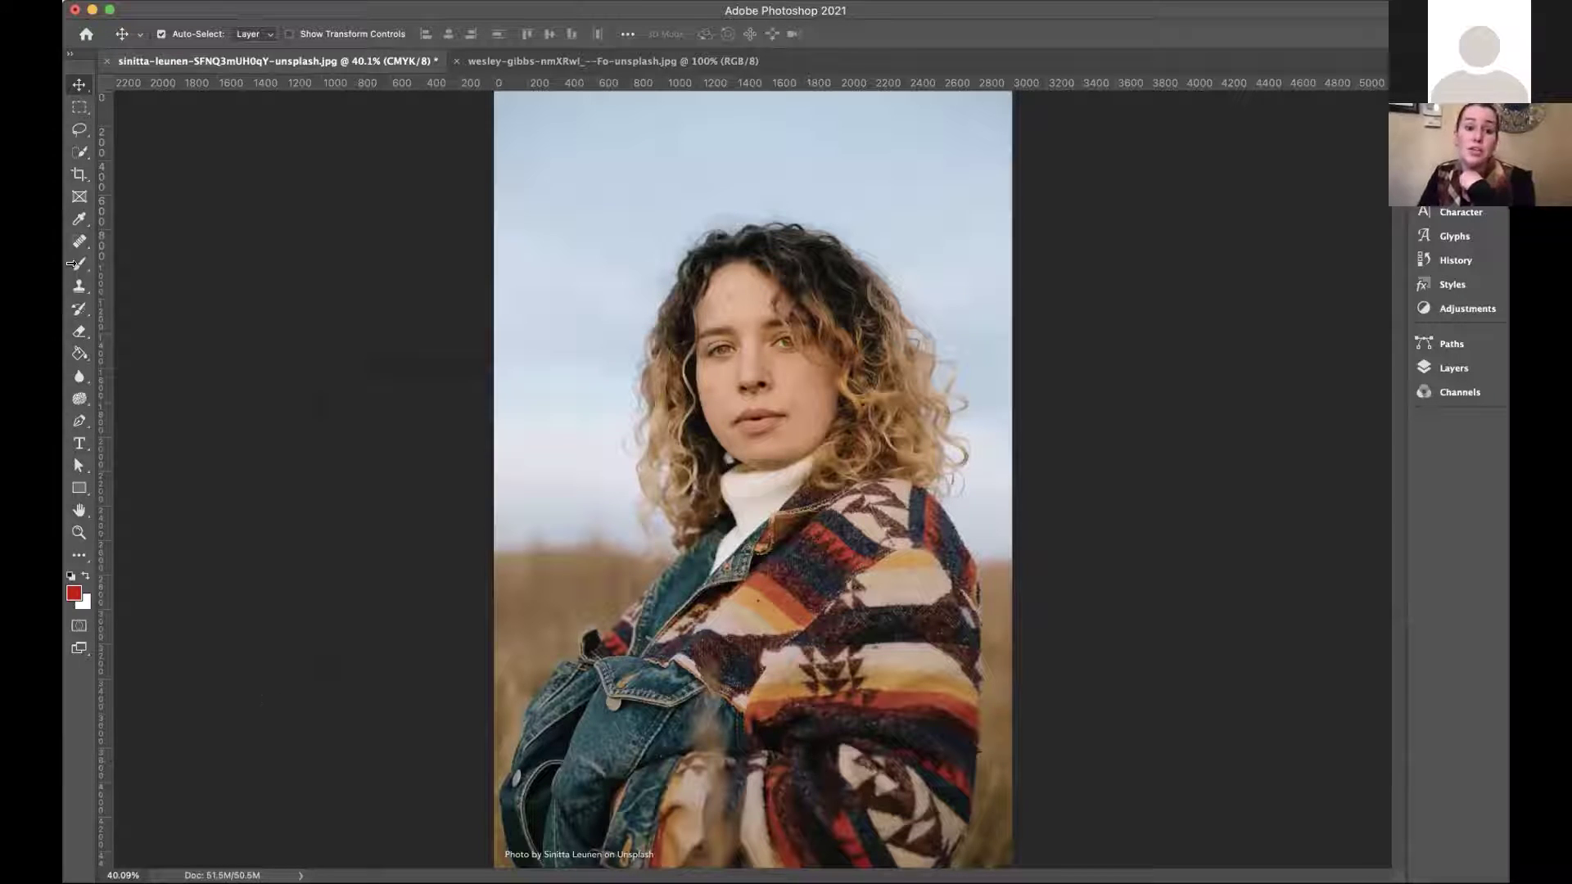
Frame the portrait with the Crop tool at a 1:1 (Square) ratio and shift the photo slightly downward inside the crop.
click(79, 175)
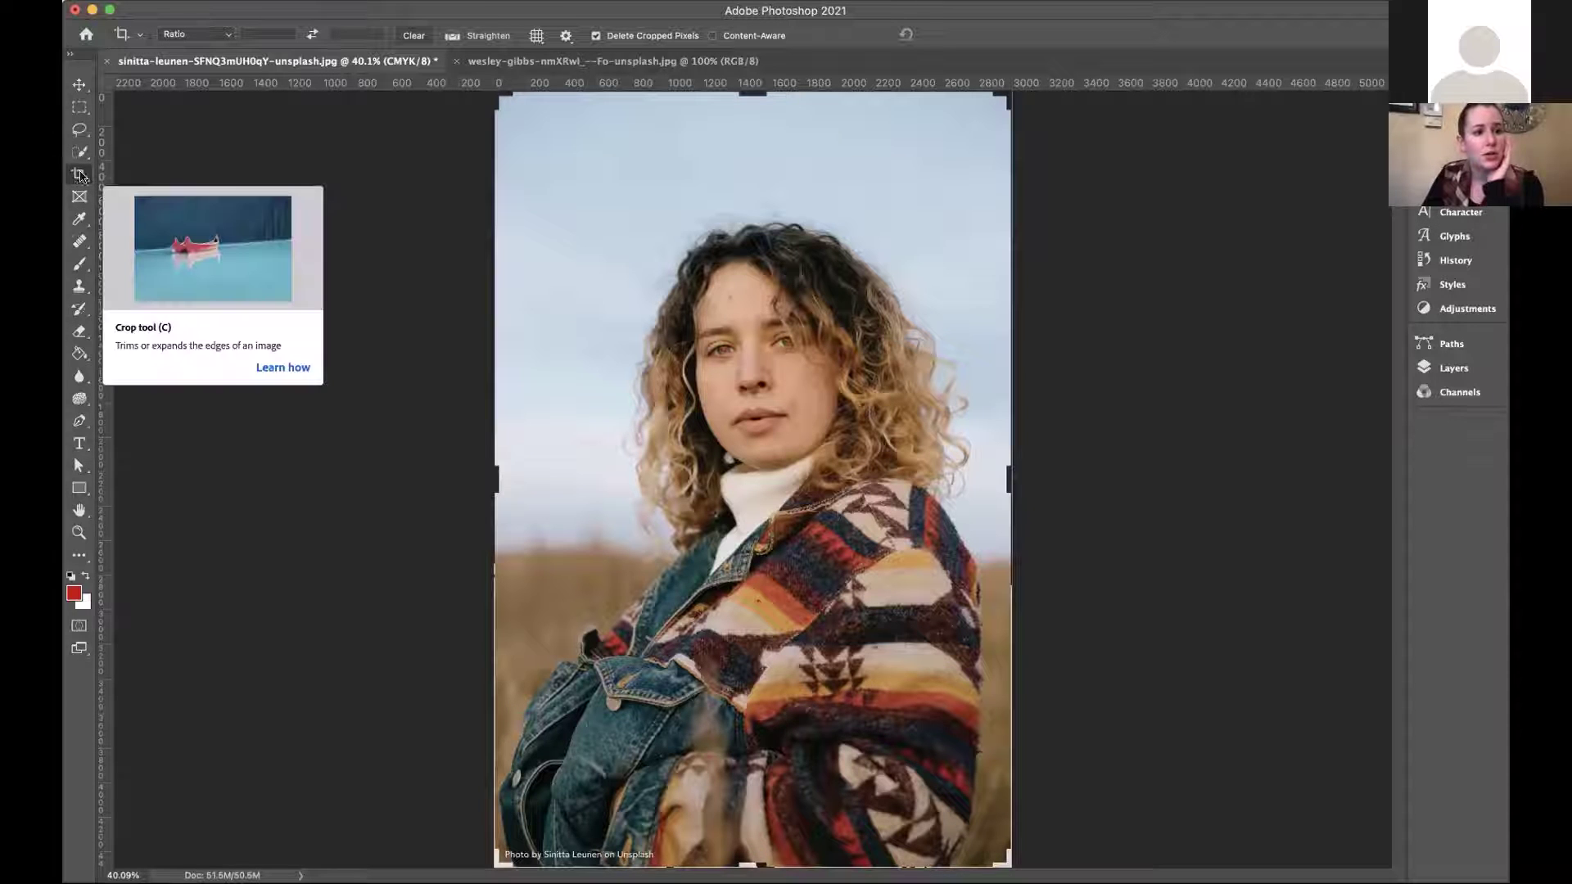
click(211, 36)
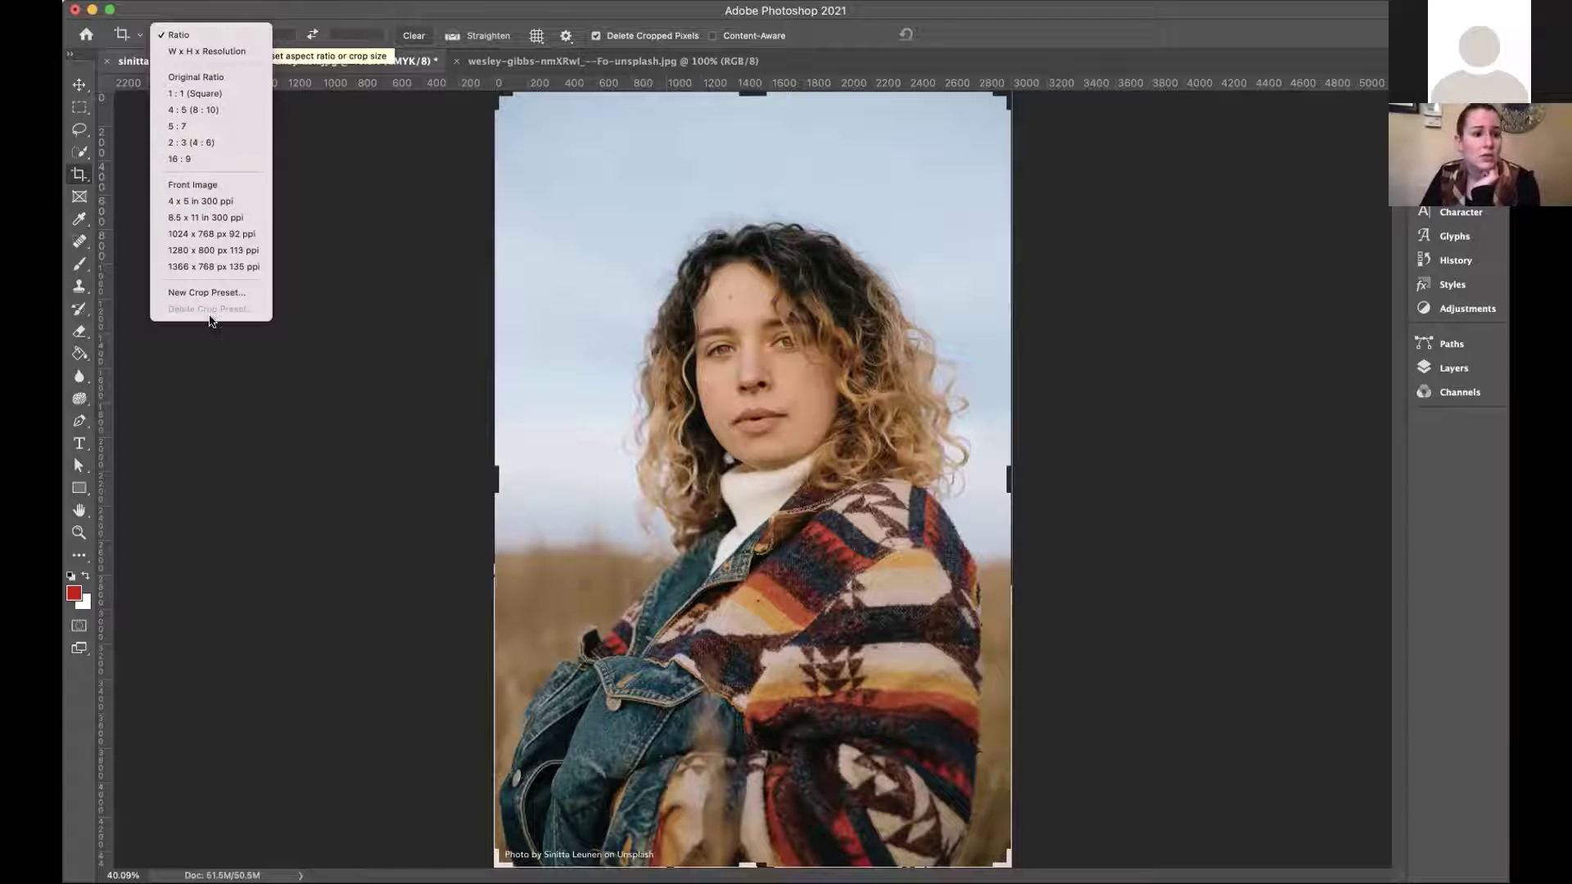
click(198, 91)
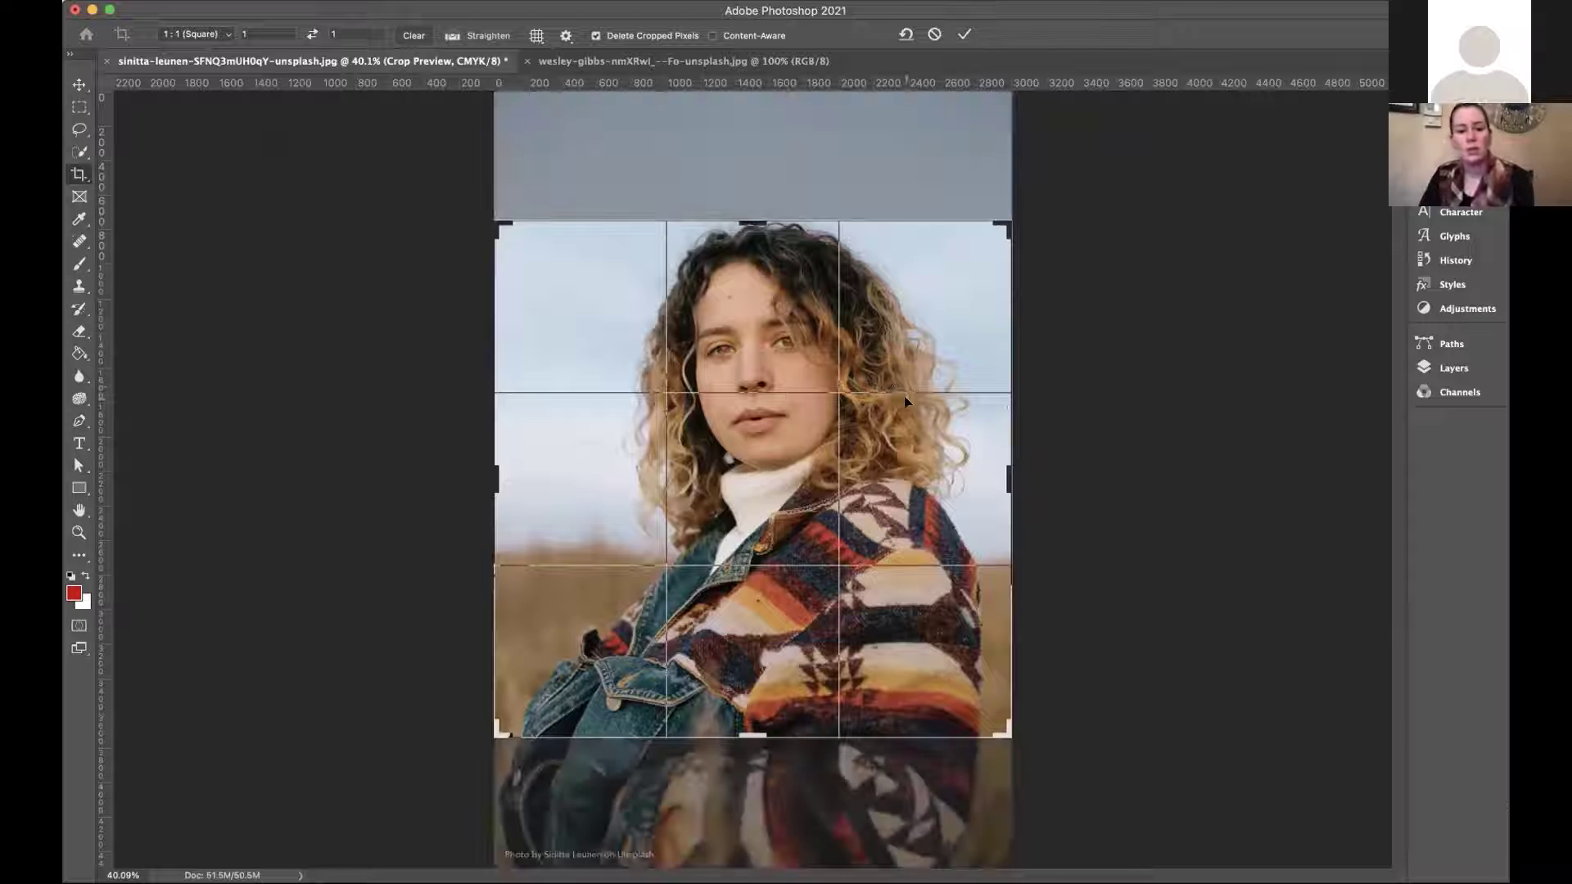
drag(904, 401, 911, 450)
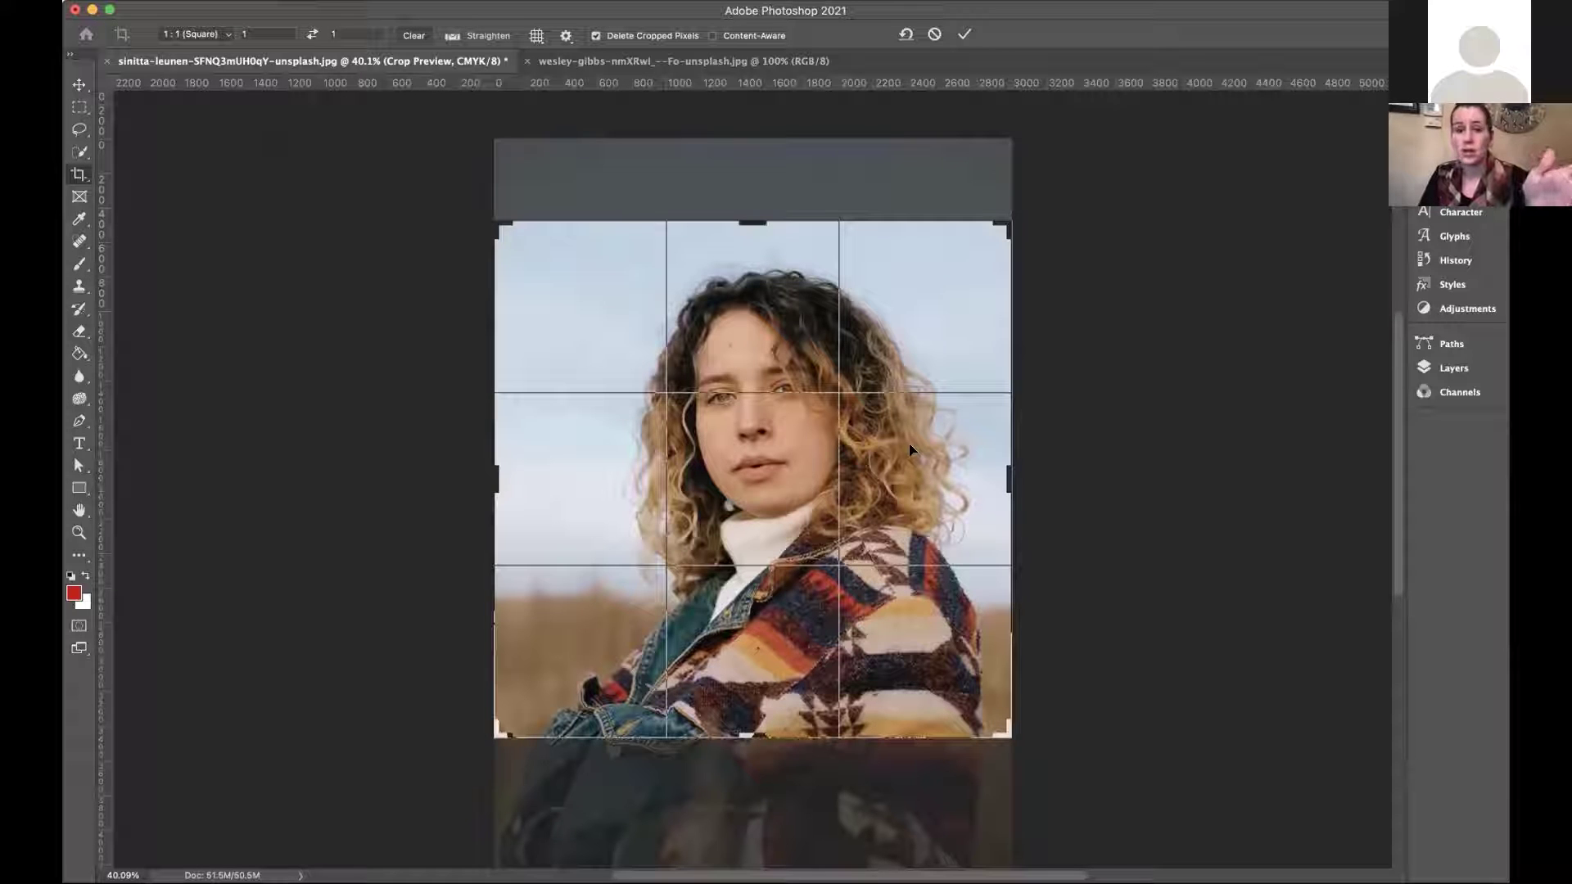
Change the portrait's crop ratio to 5 : 7 and inspect the cropped edges.
click(211, 33)
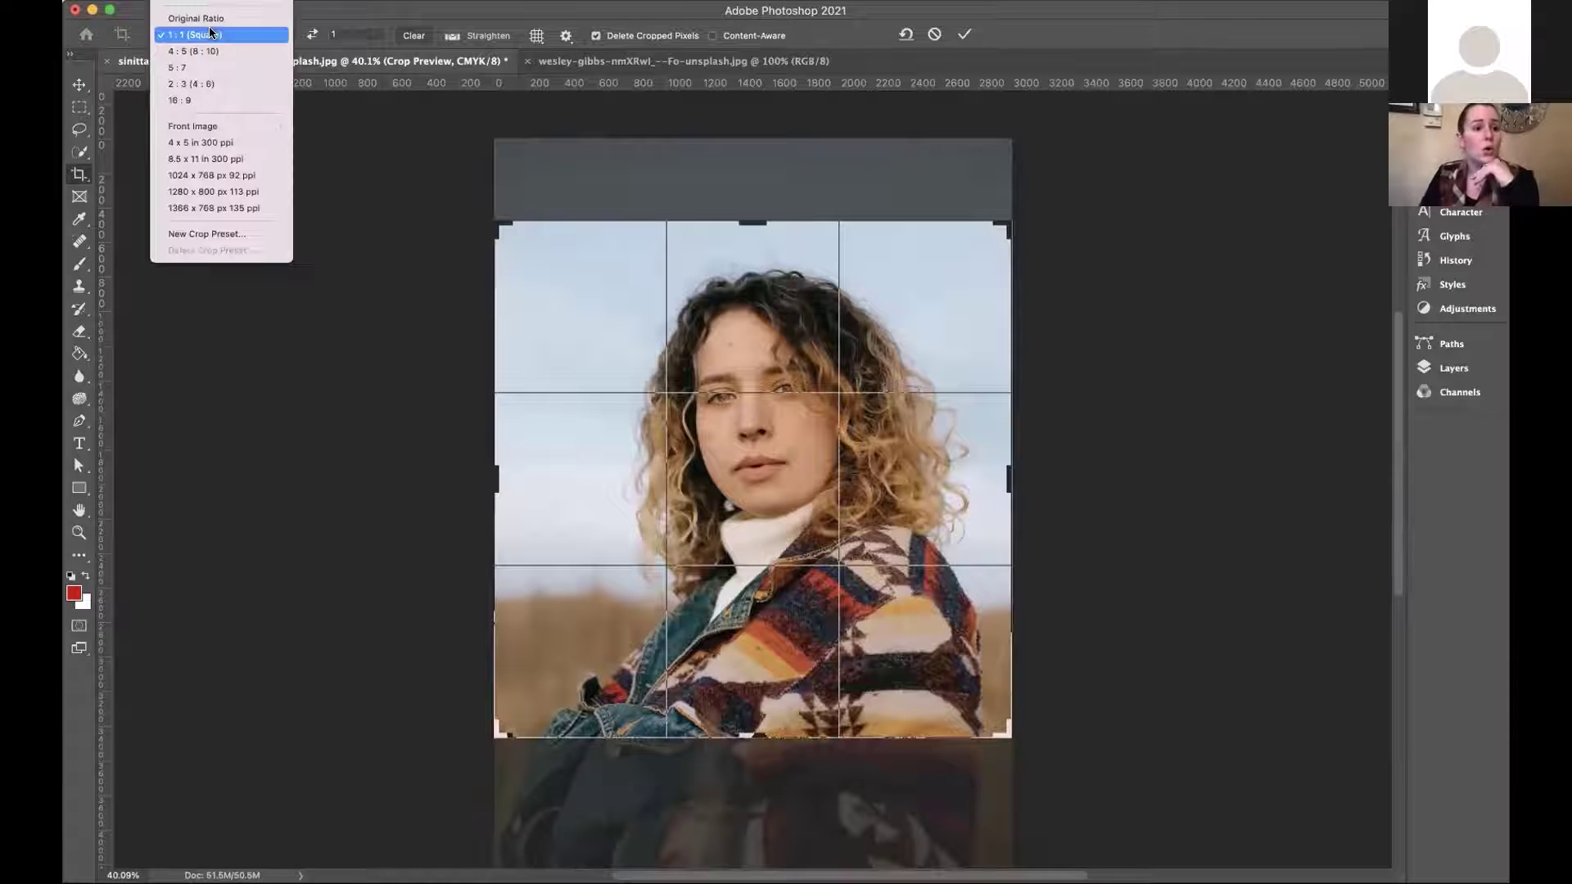
click(223, 72)
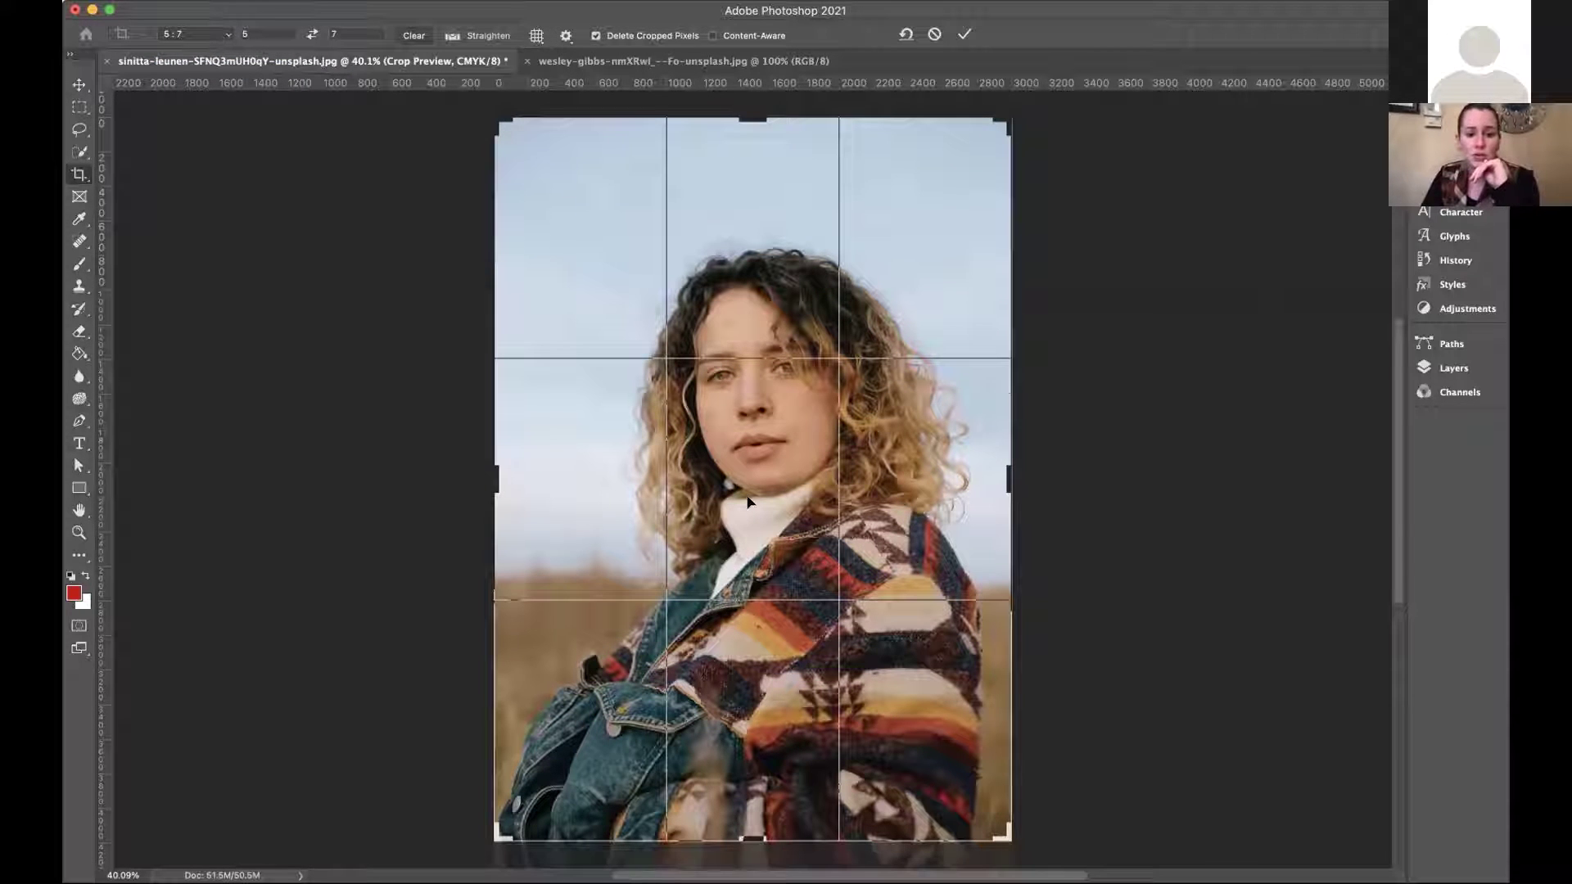
scroll(748, 501, down, 4)
scroll(748, 500, up, 4)
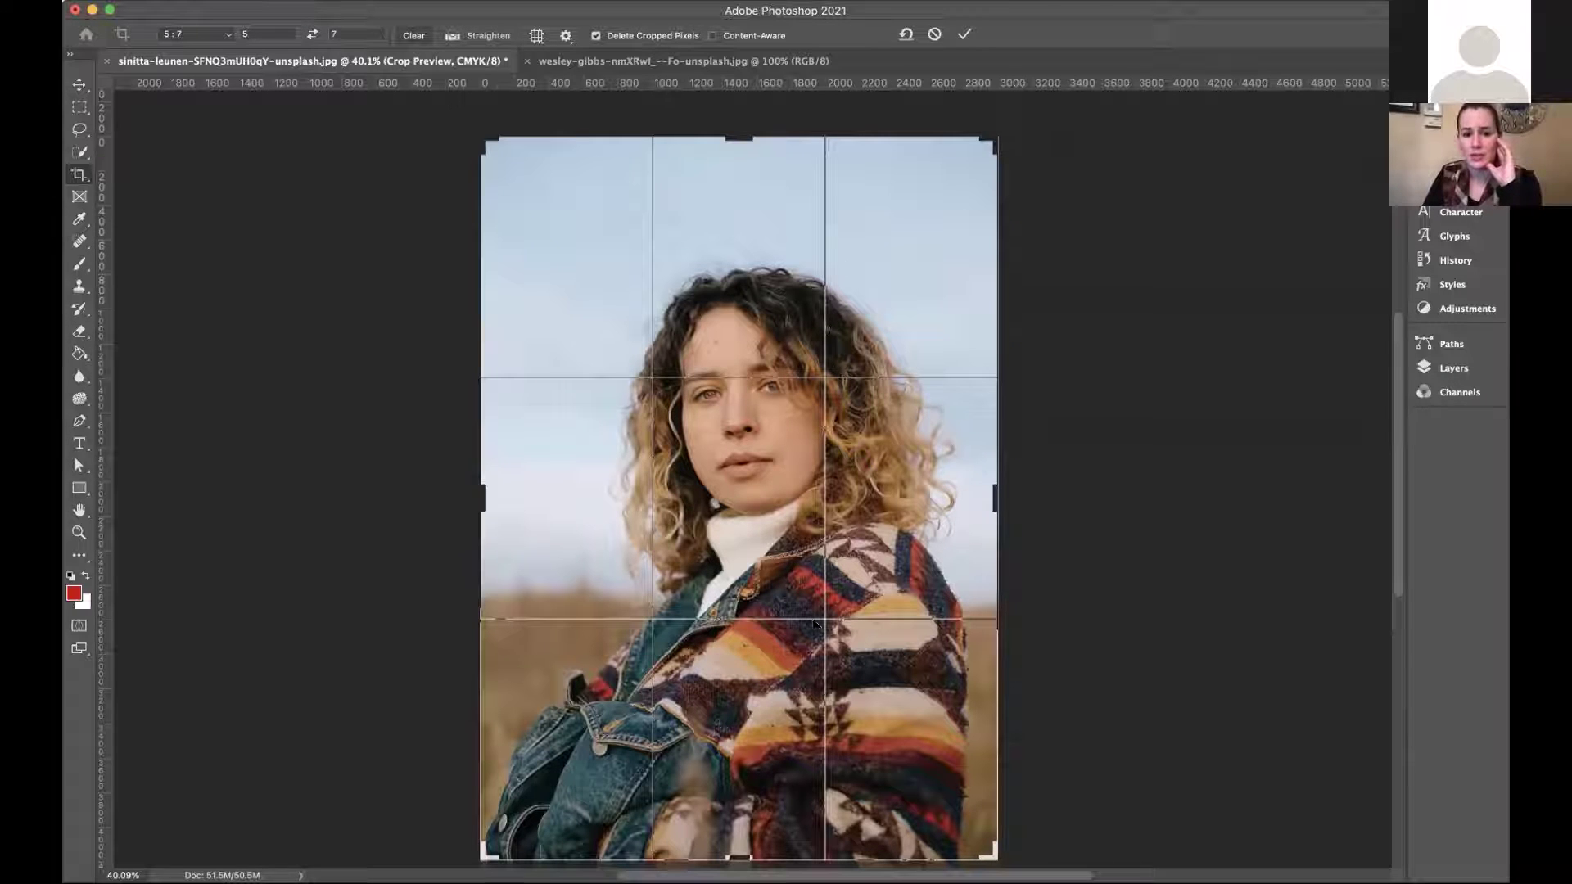
scroll(739, 621, down, 5)
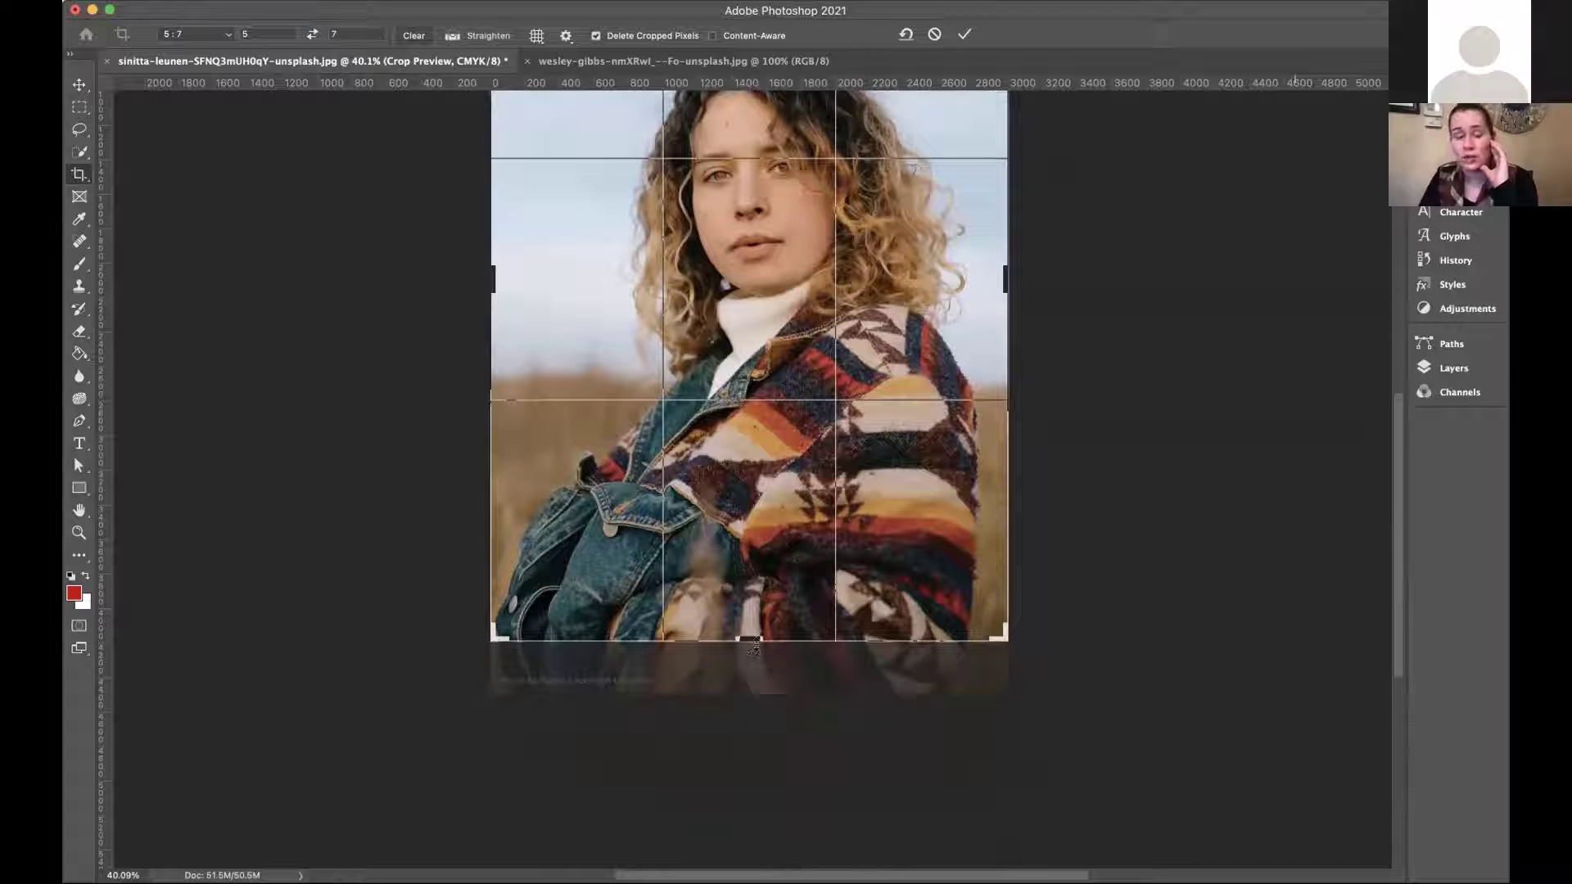
Set the portrait's crop to a fixed width, height and resolution of 10 in by 12 in at 300 px/in.
click(211, 35)
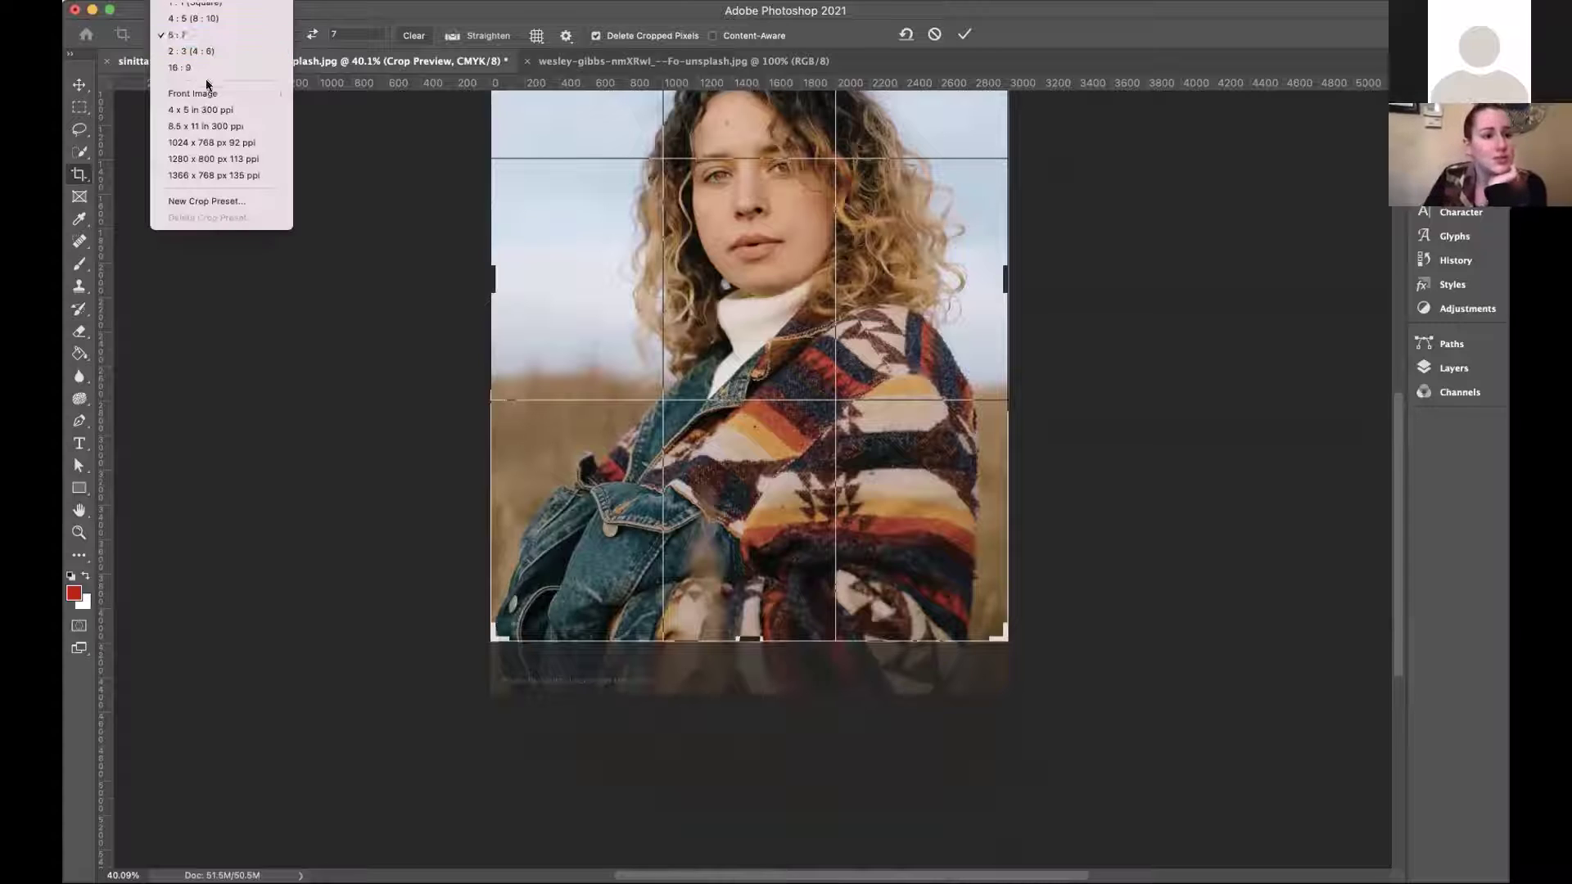
scroll(204, 81, up, 3)
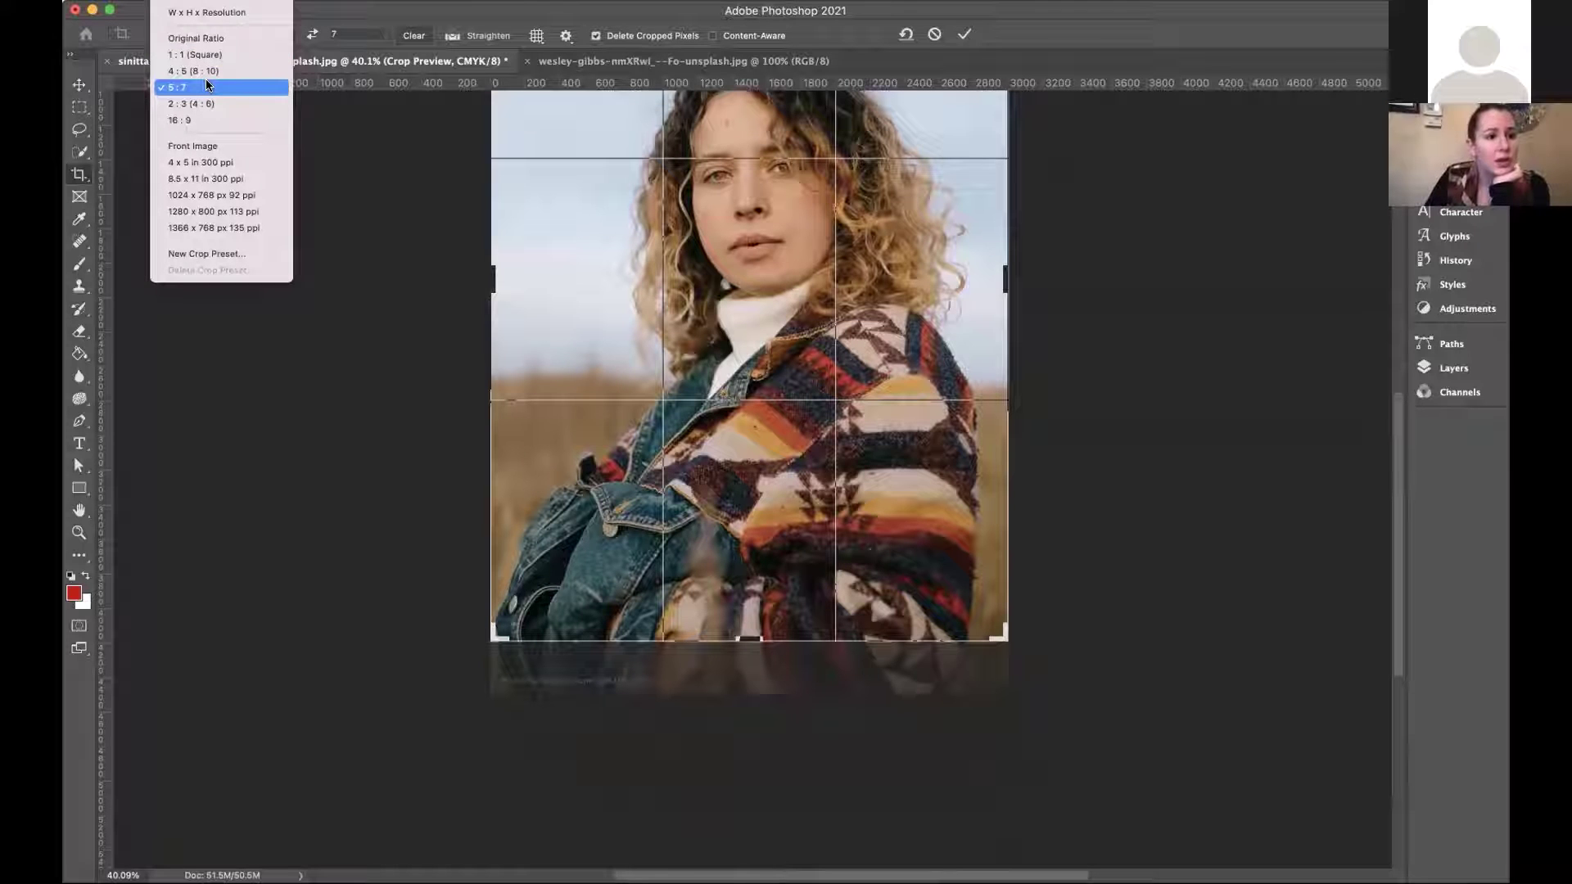
click(197, 18)
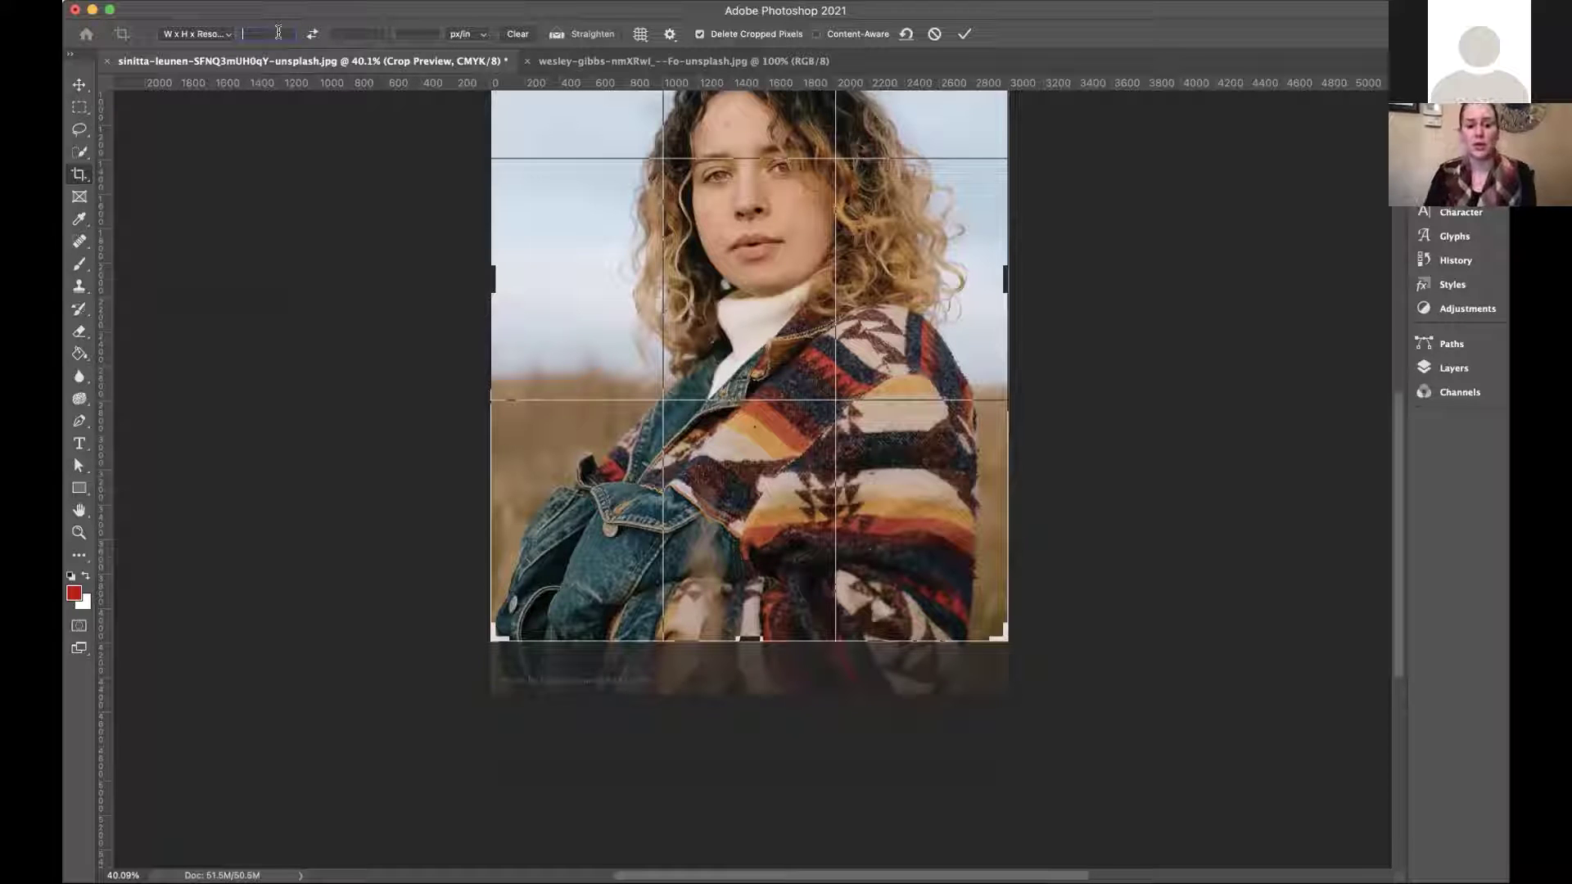
text(10 in)
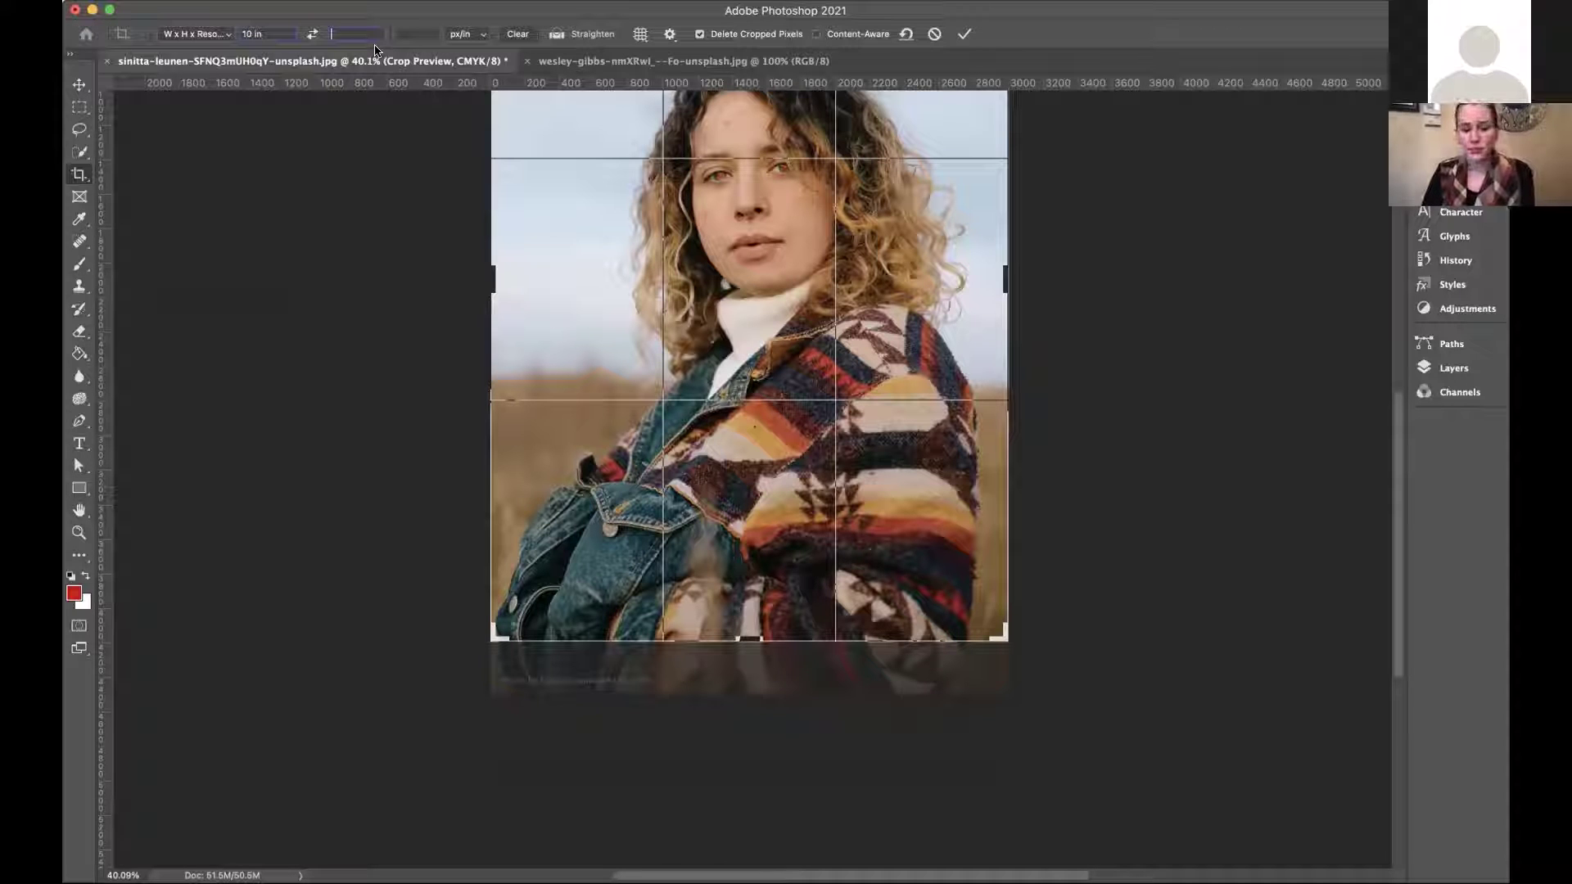
text(12 in)
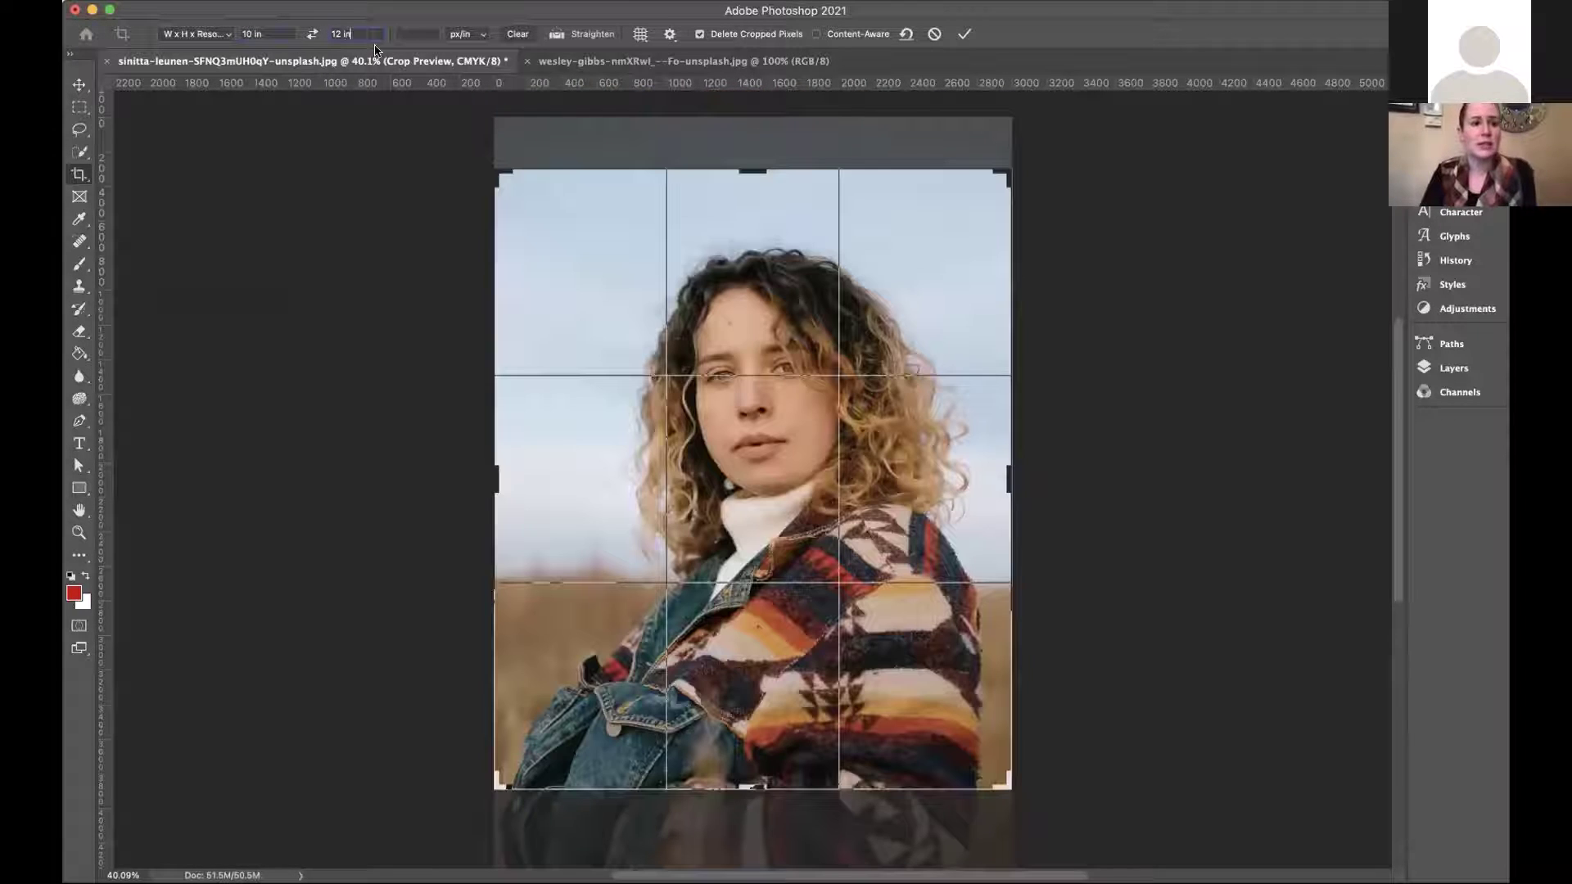
click(424, 32)
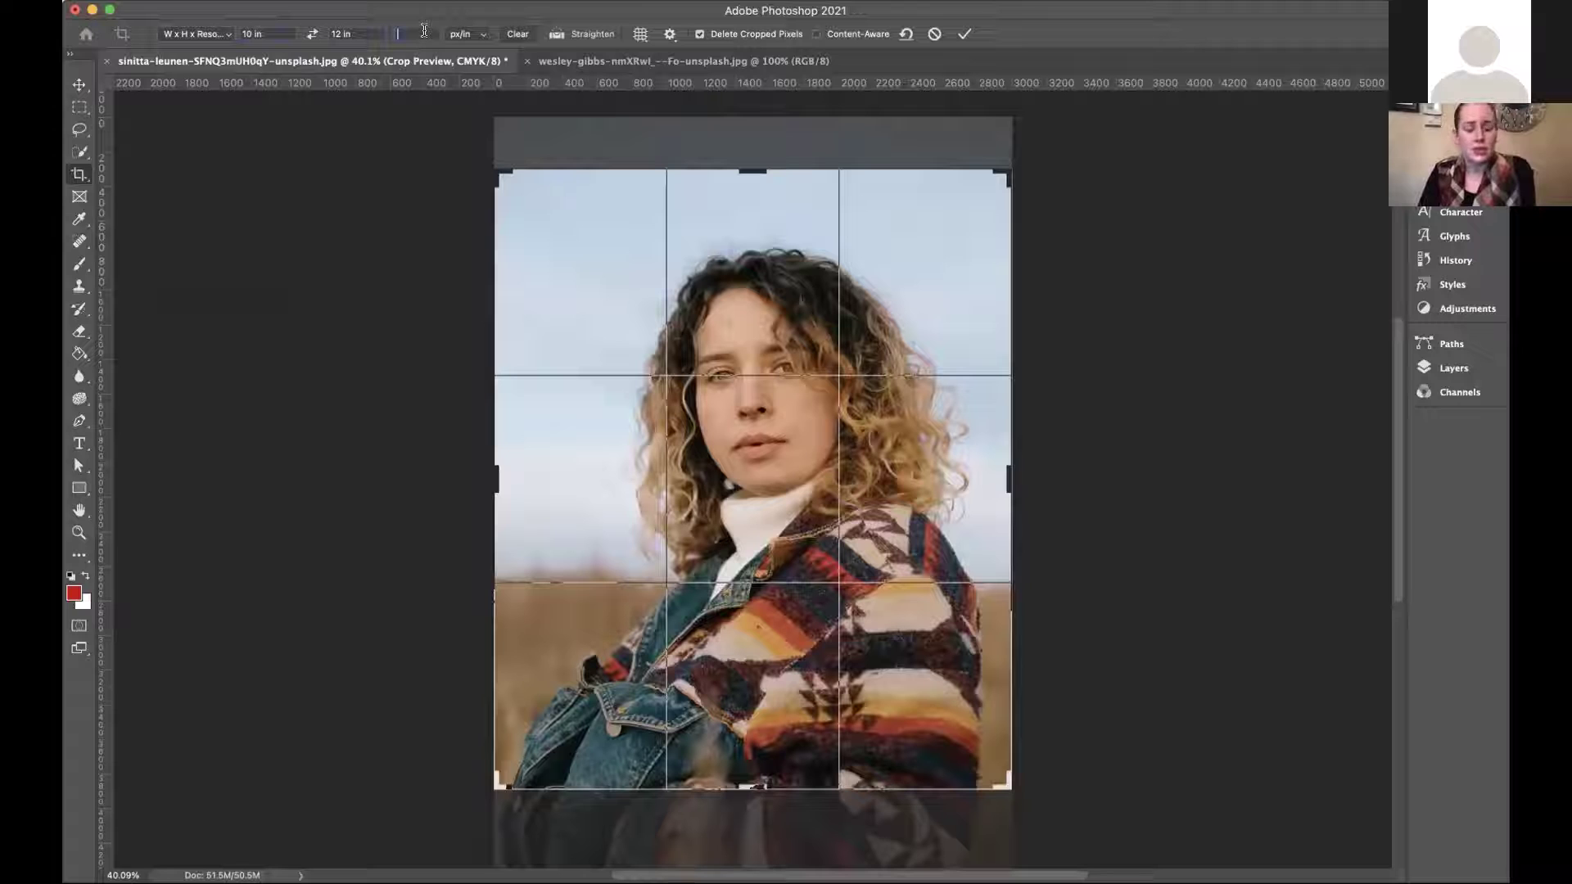
text(300)
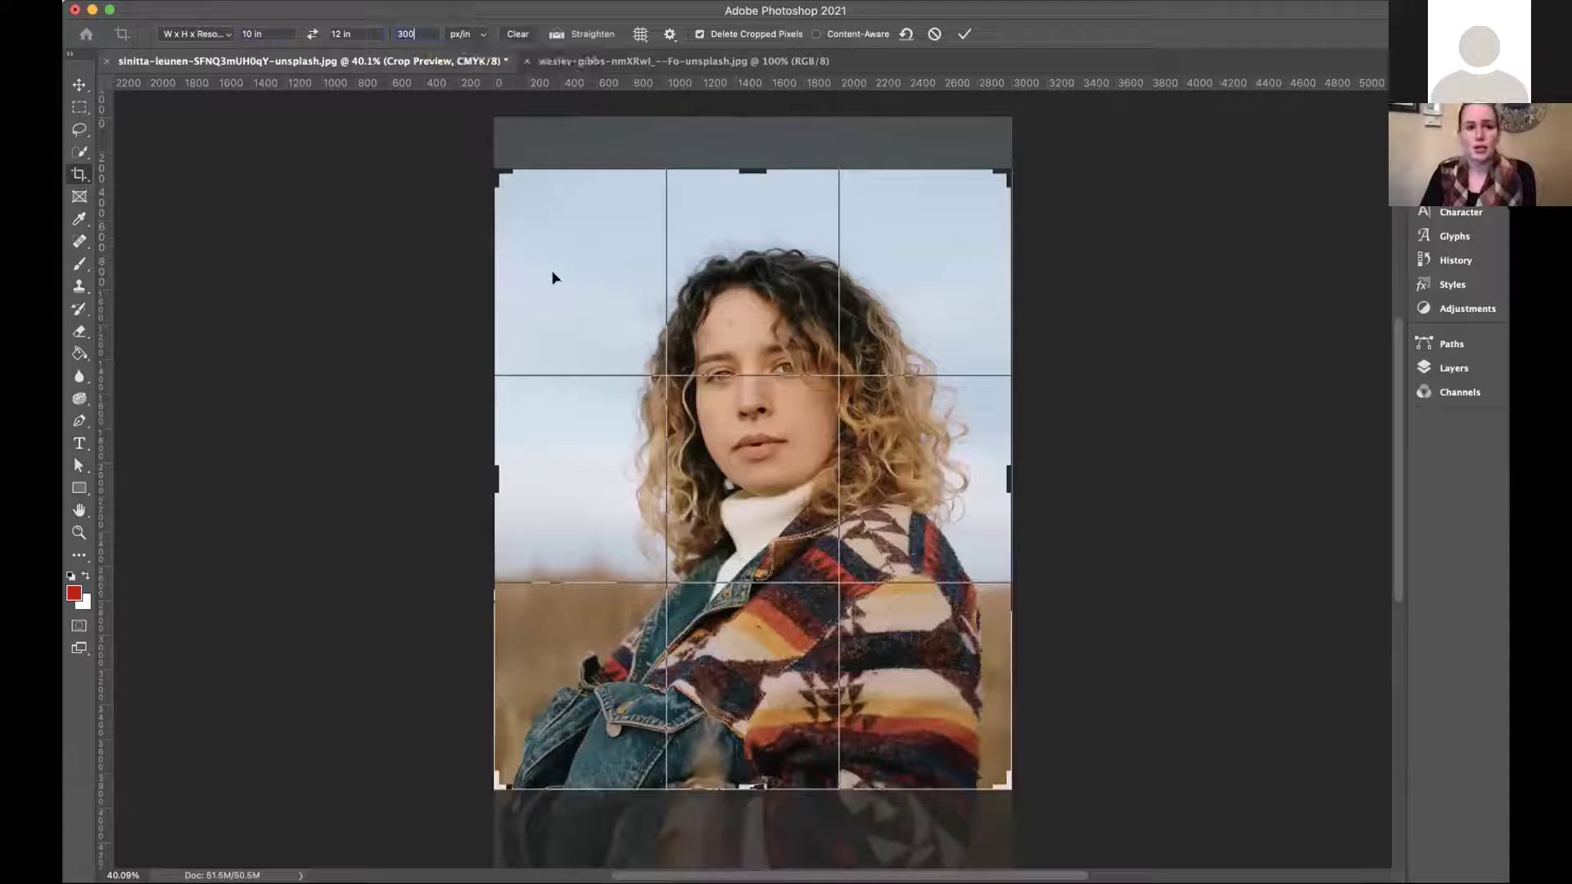
Shift the portrait slightly upward inside the crop frame and apply the crop.
scroll(561, 291, down, 2)
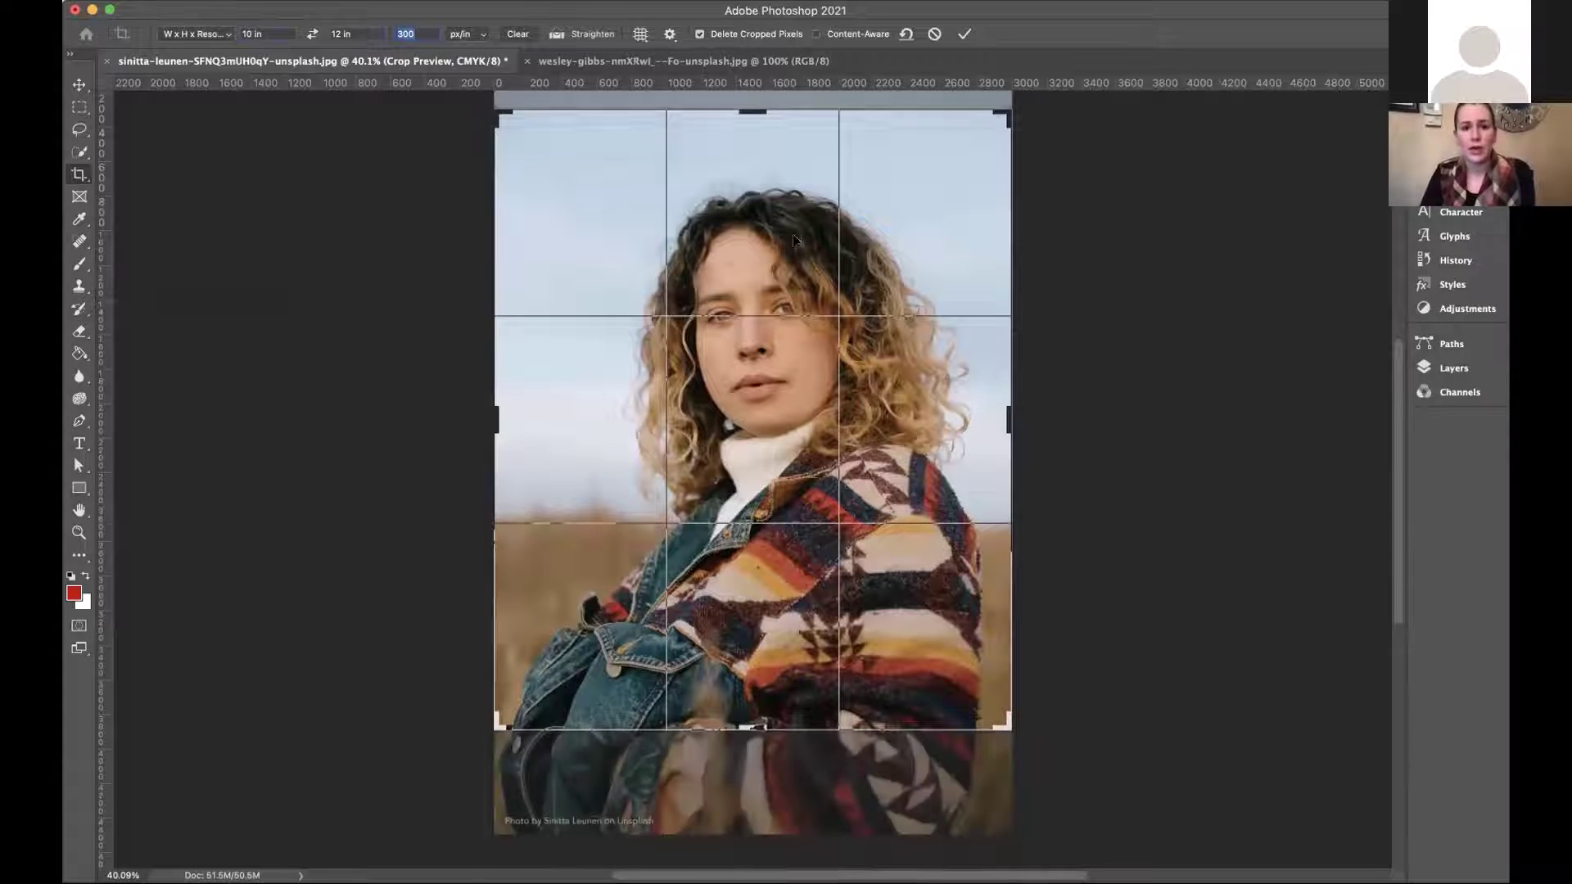
drag(794, 239, 806, 185)
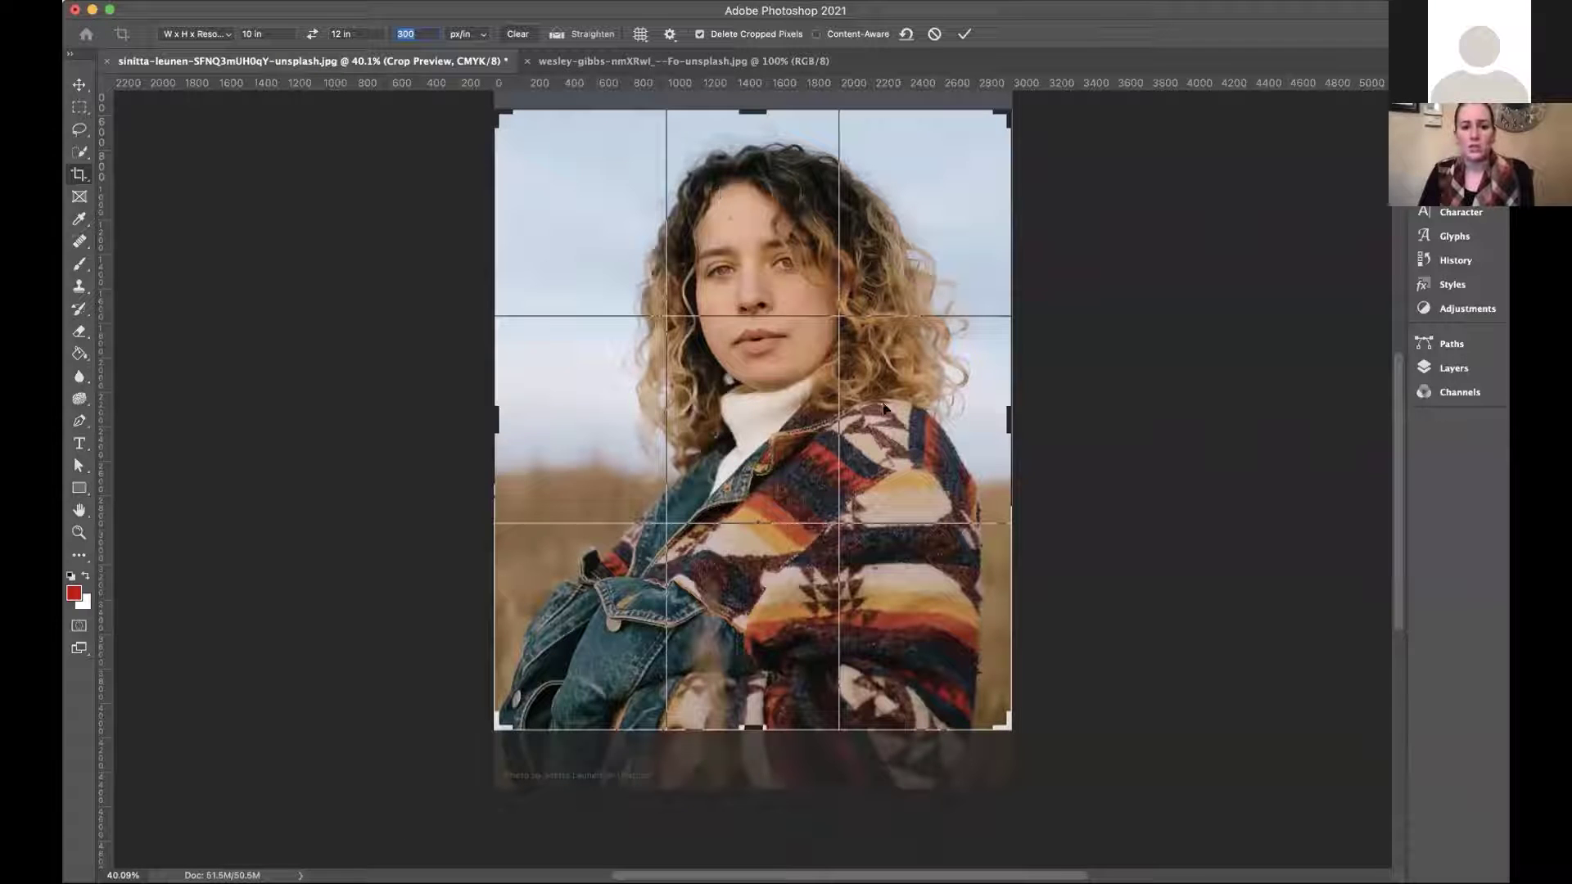
click(963, 36)
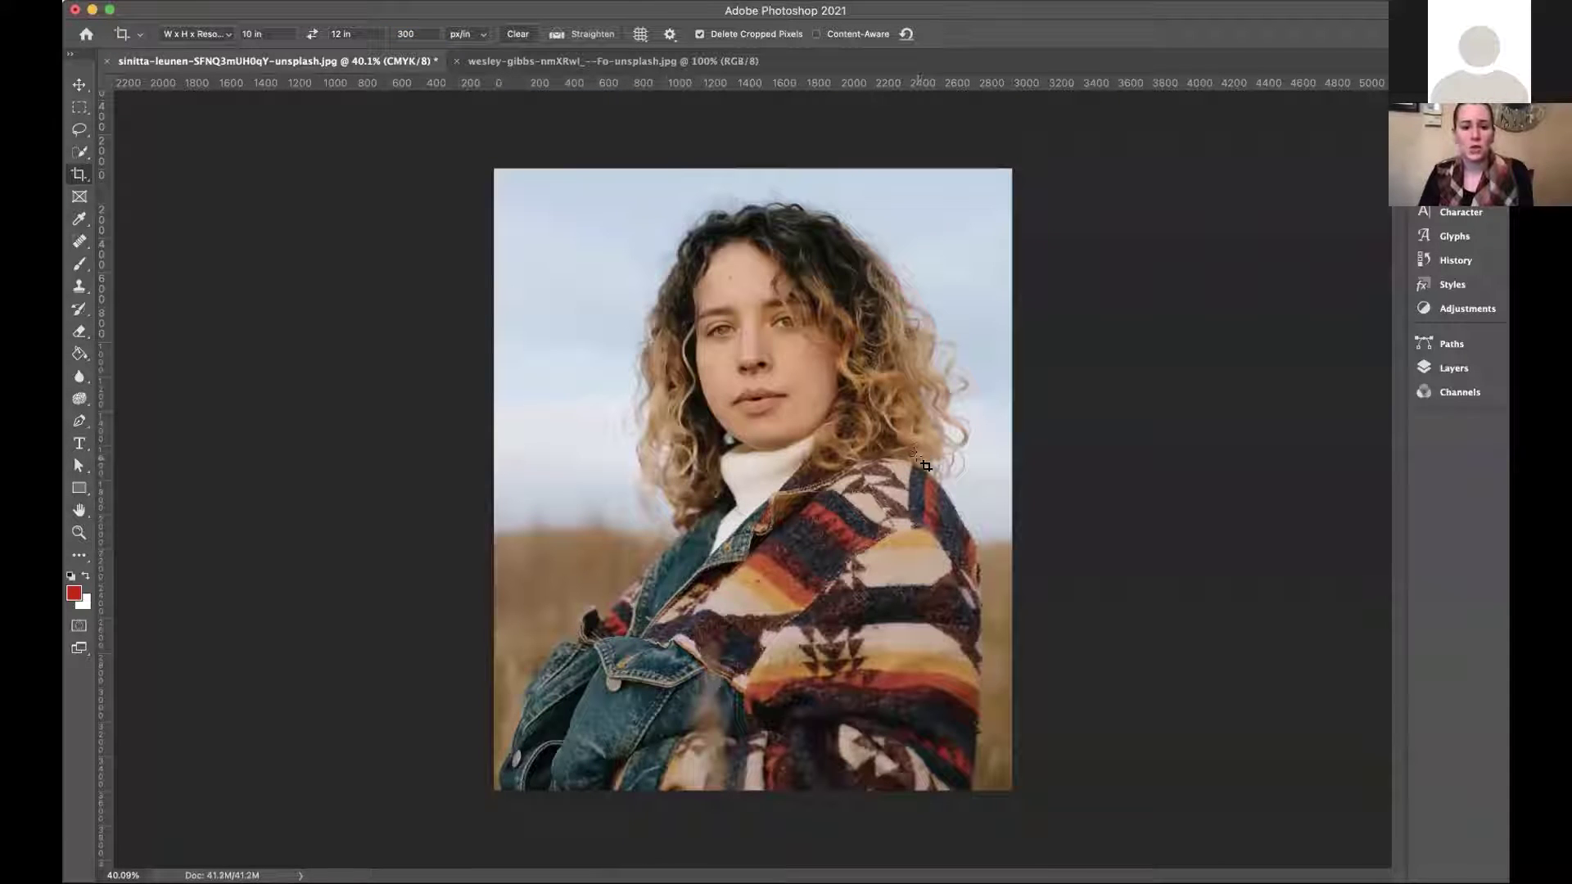
Switch to the Move tool and undo the portrait's crop.
click(80, 85)
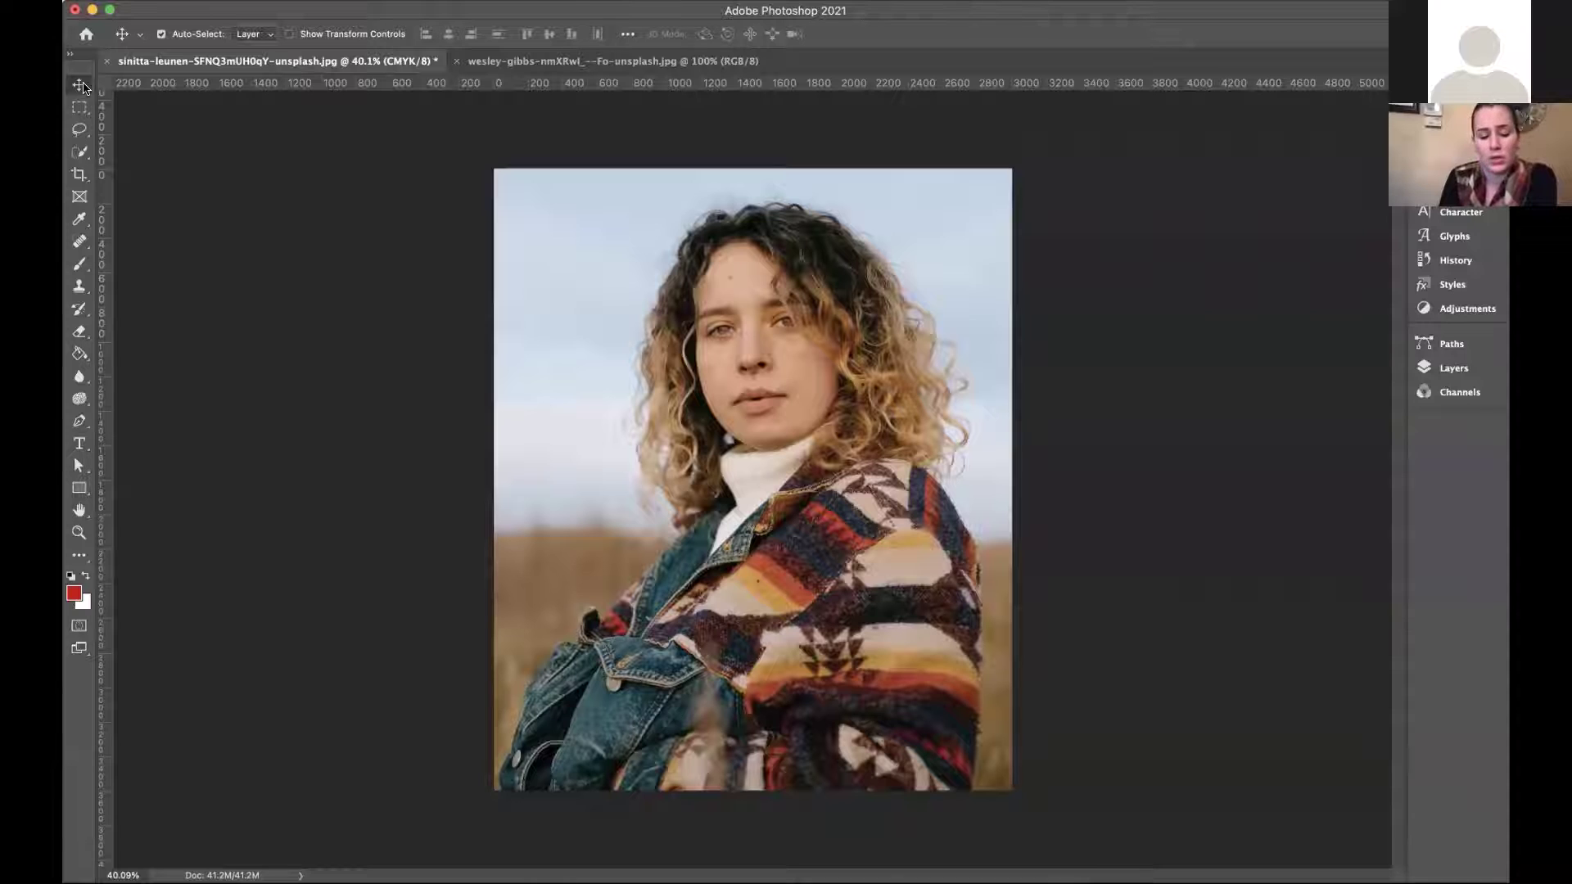
key(super+z)
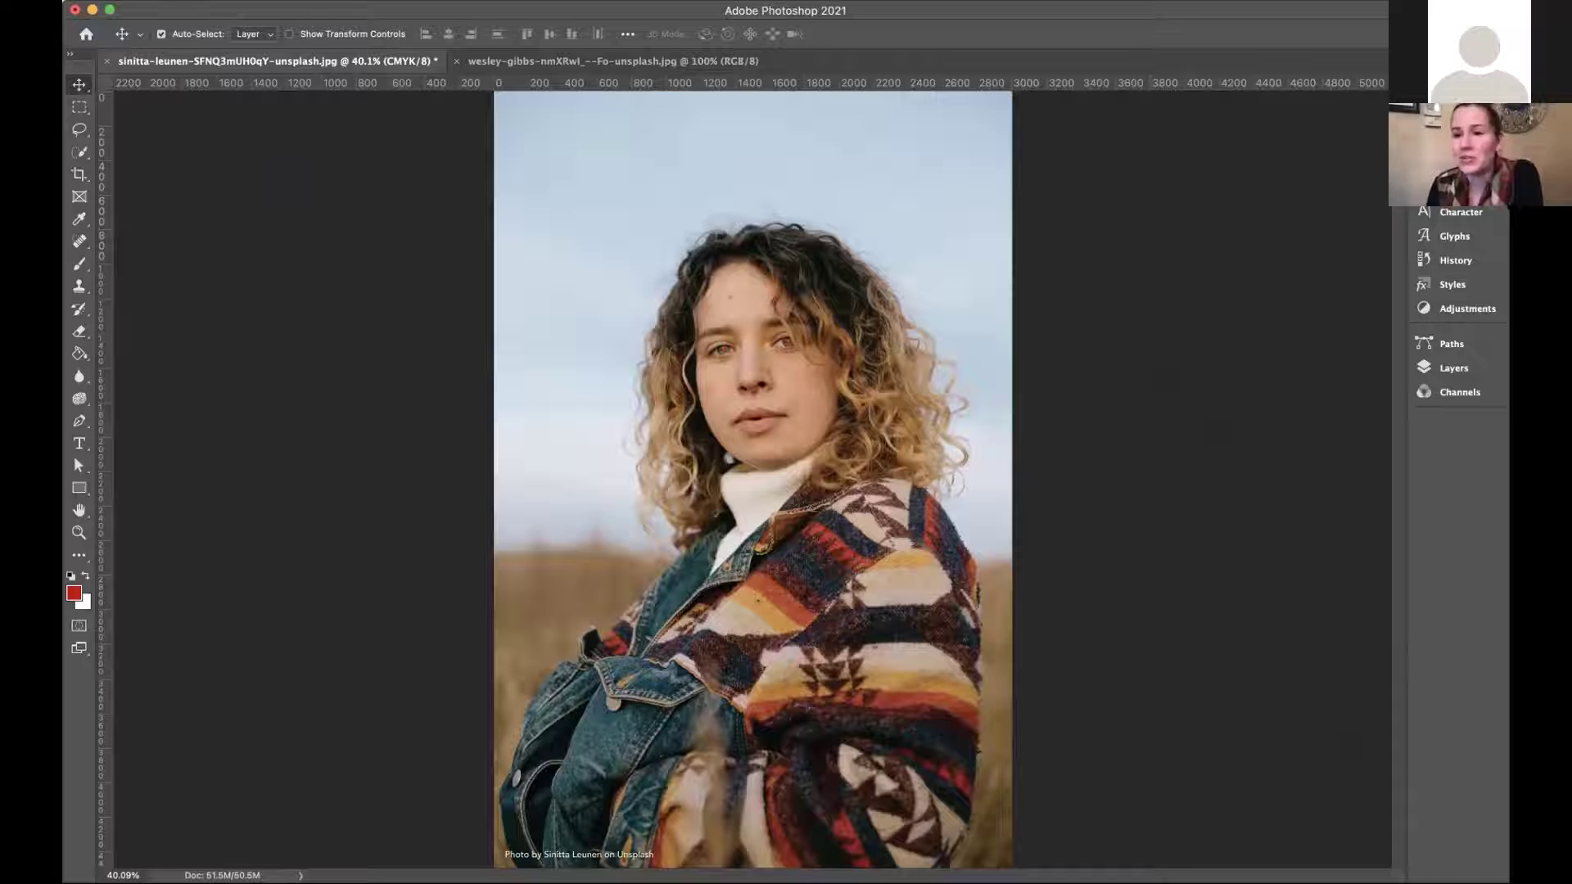
click(262, 2)
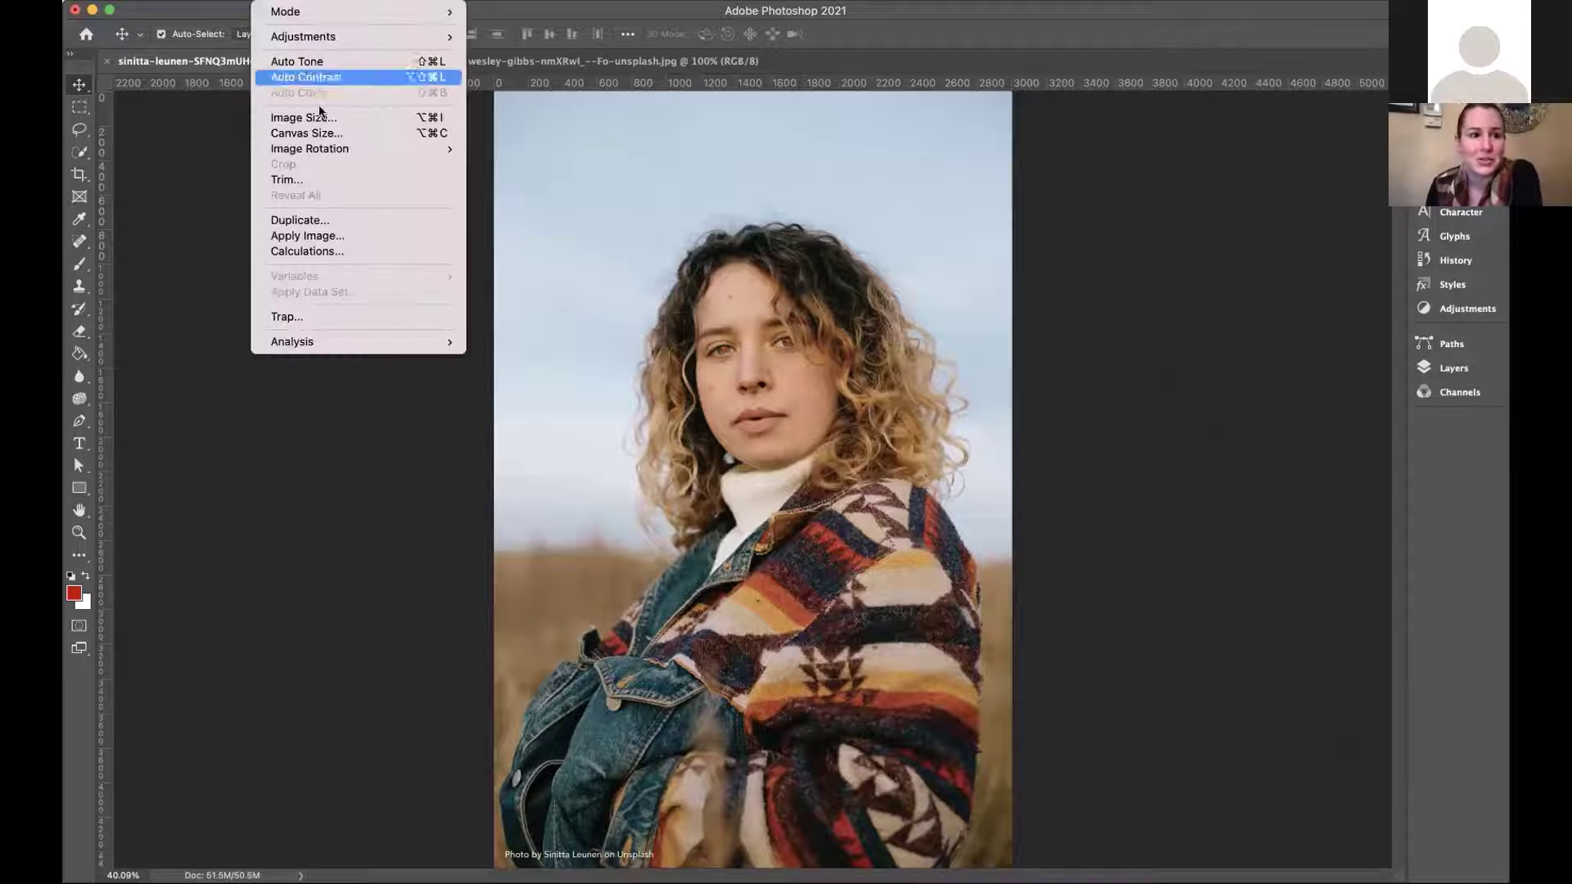
click(423, 497)
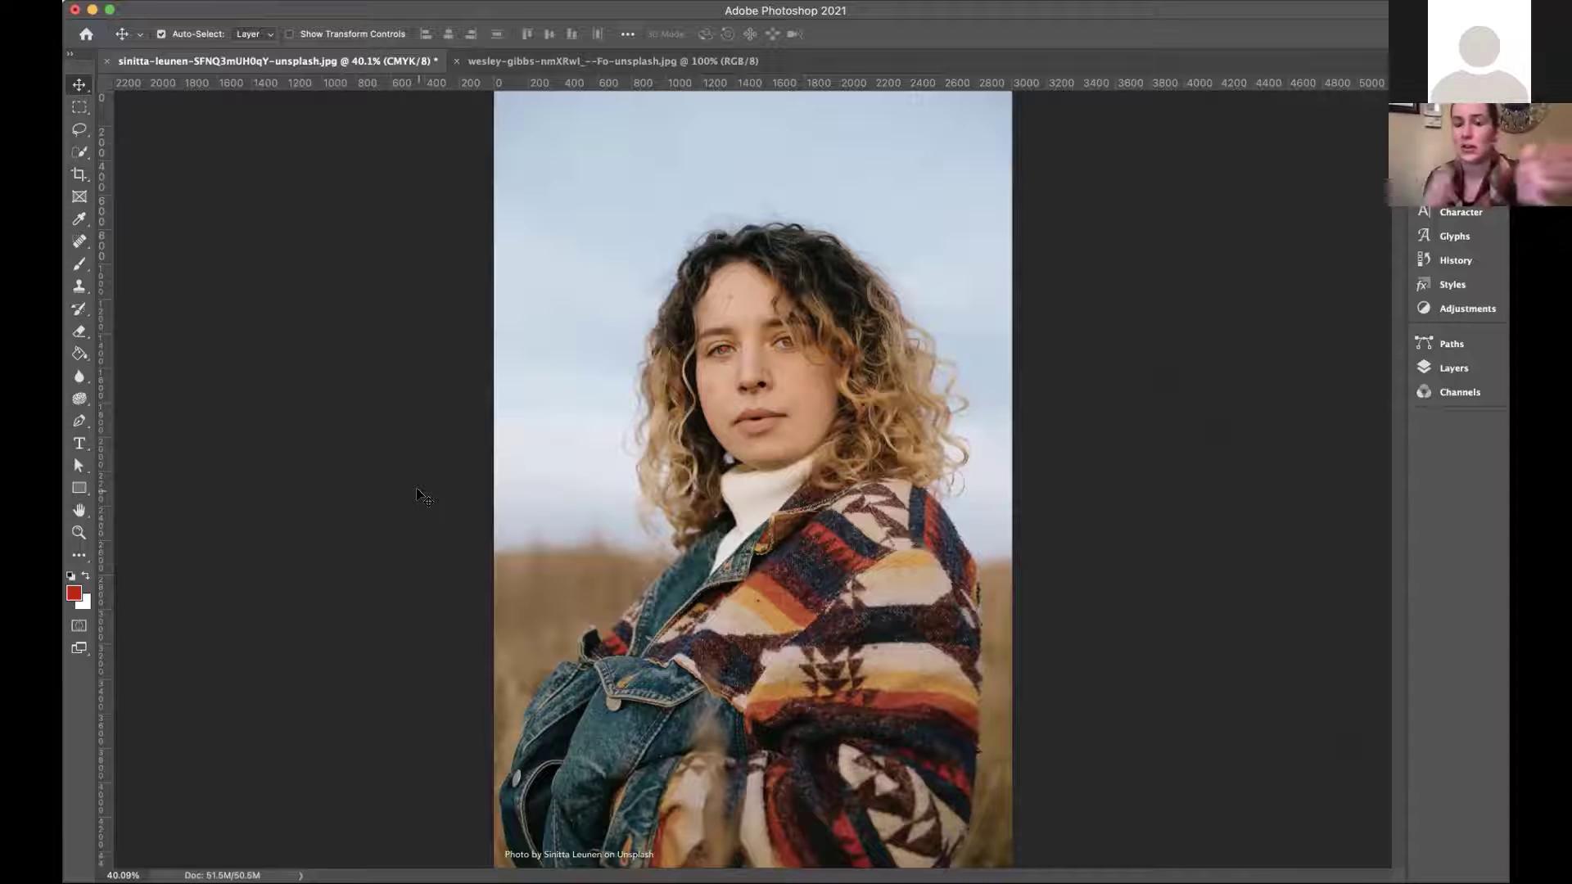
Rotate the portrait's canvas by 180°.
click(264, 2)
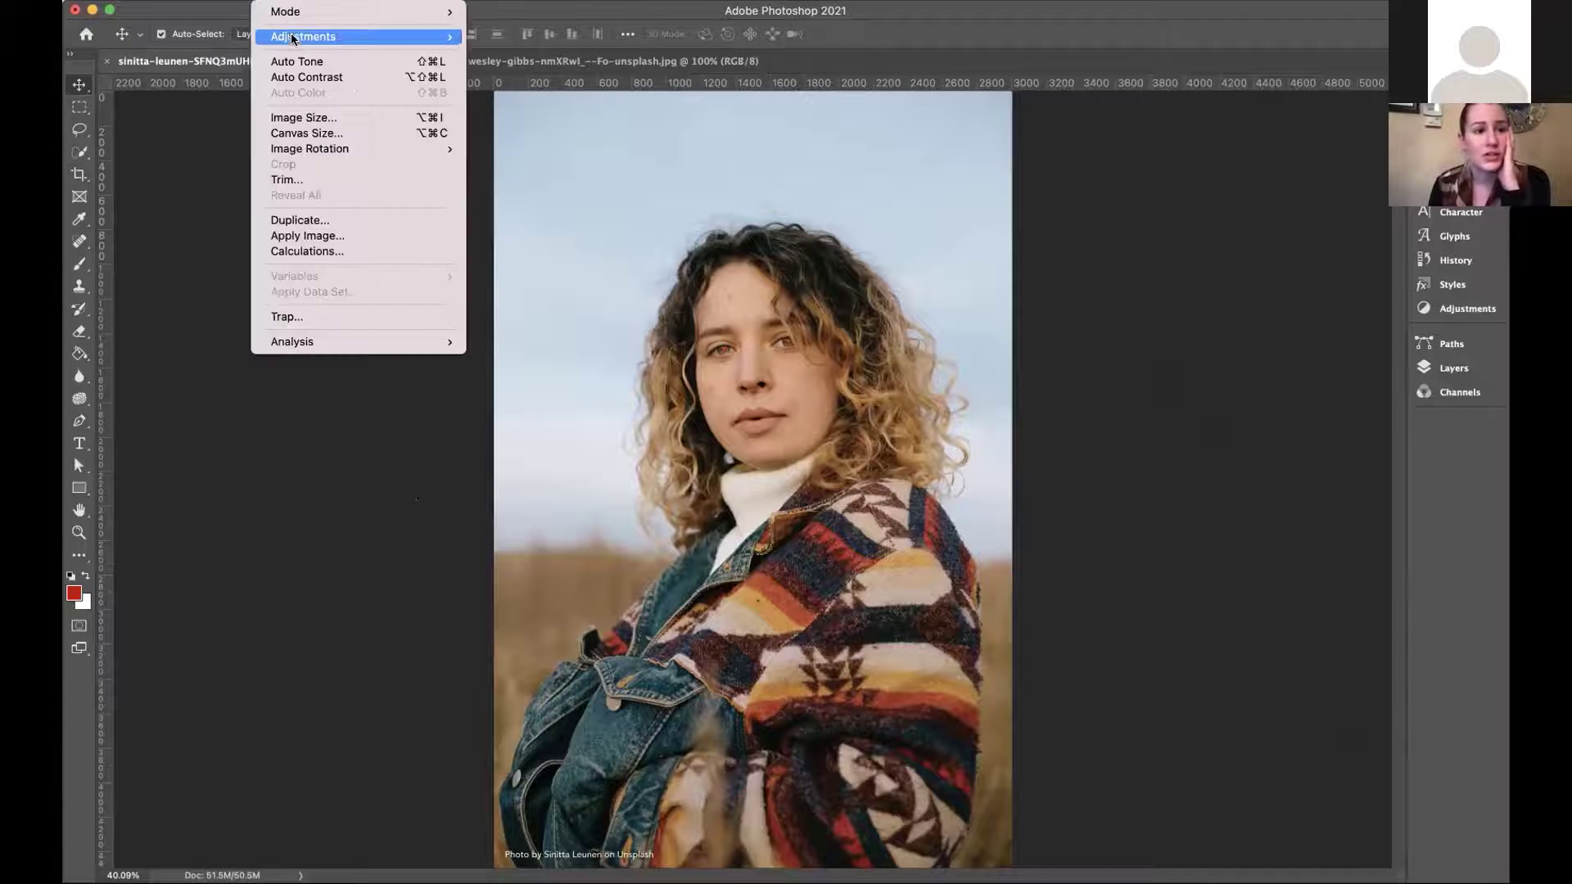
mouse_move(290, 33)
mouse_move(305, 150)
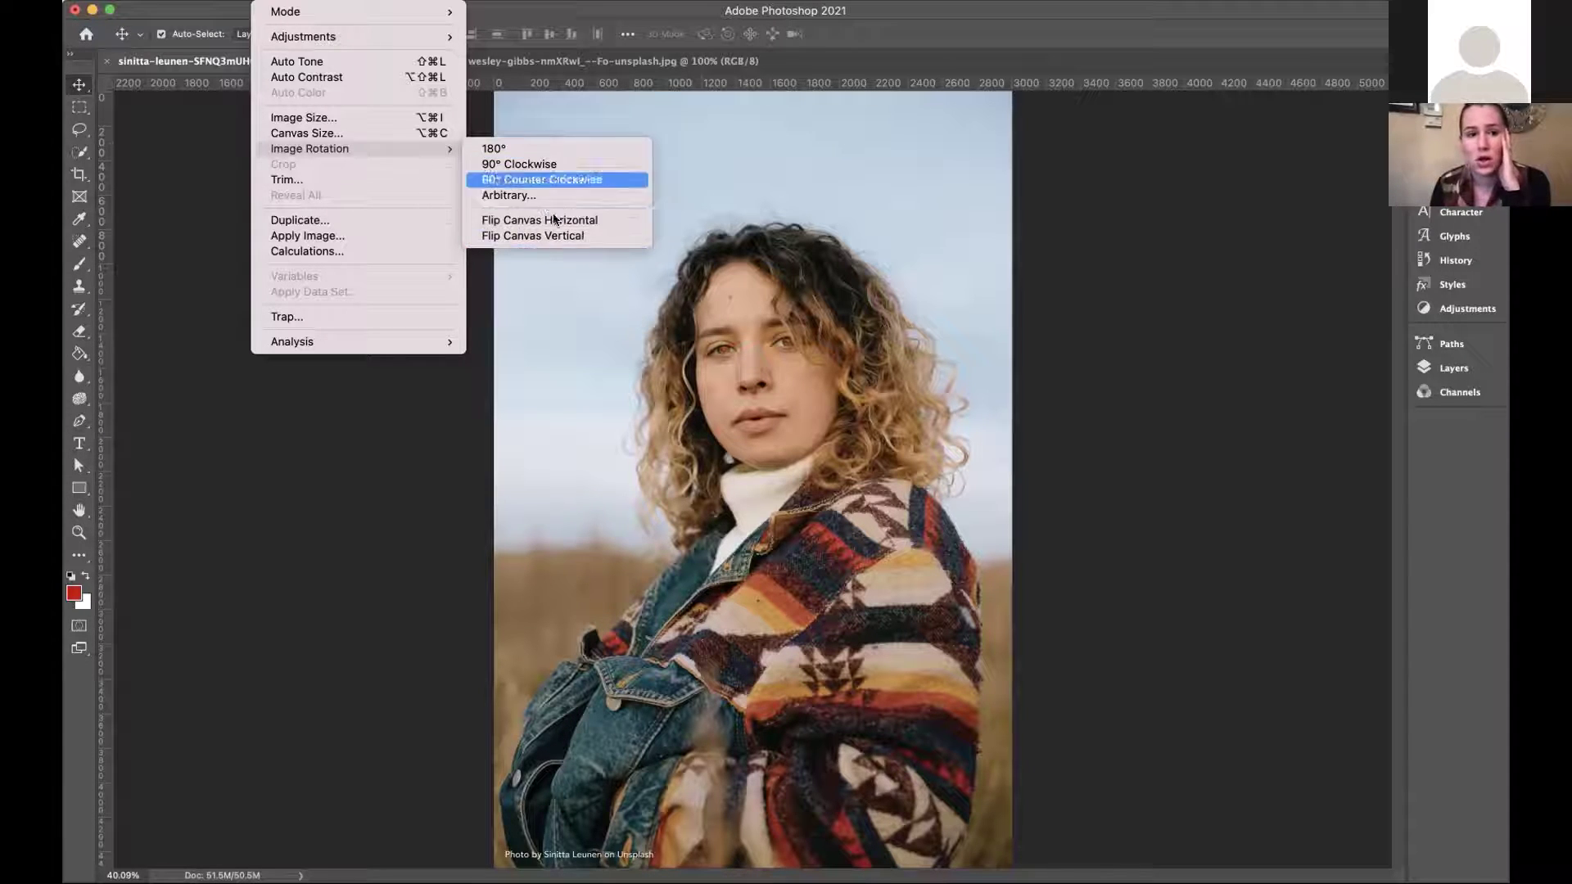
mouse_move(420, 151)
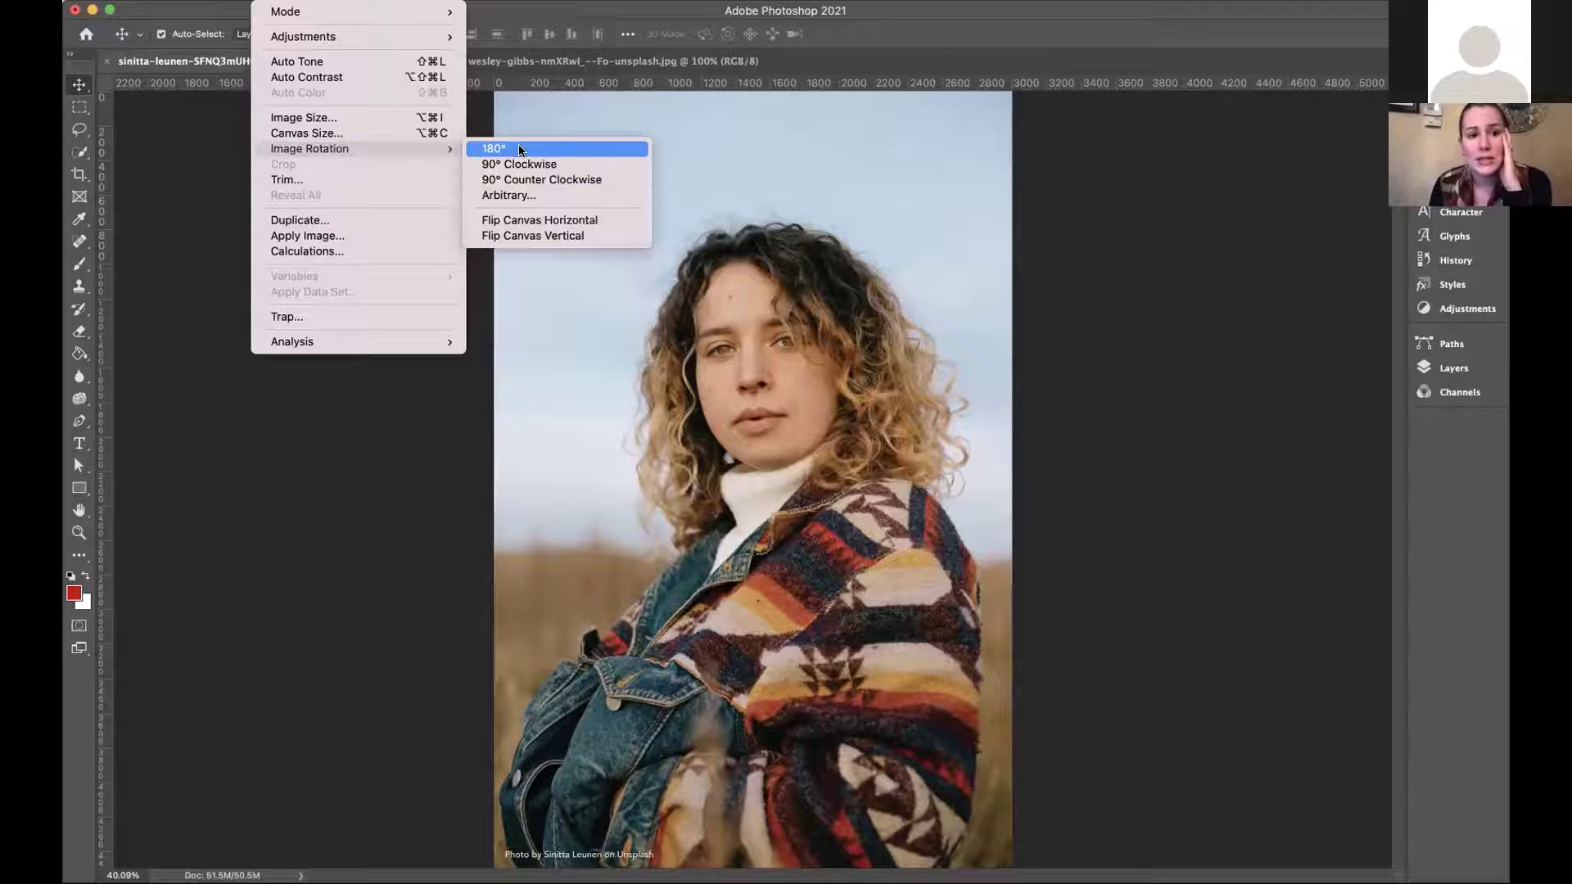
click(521, 149)
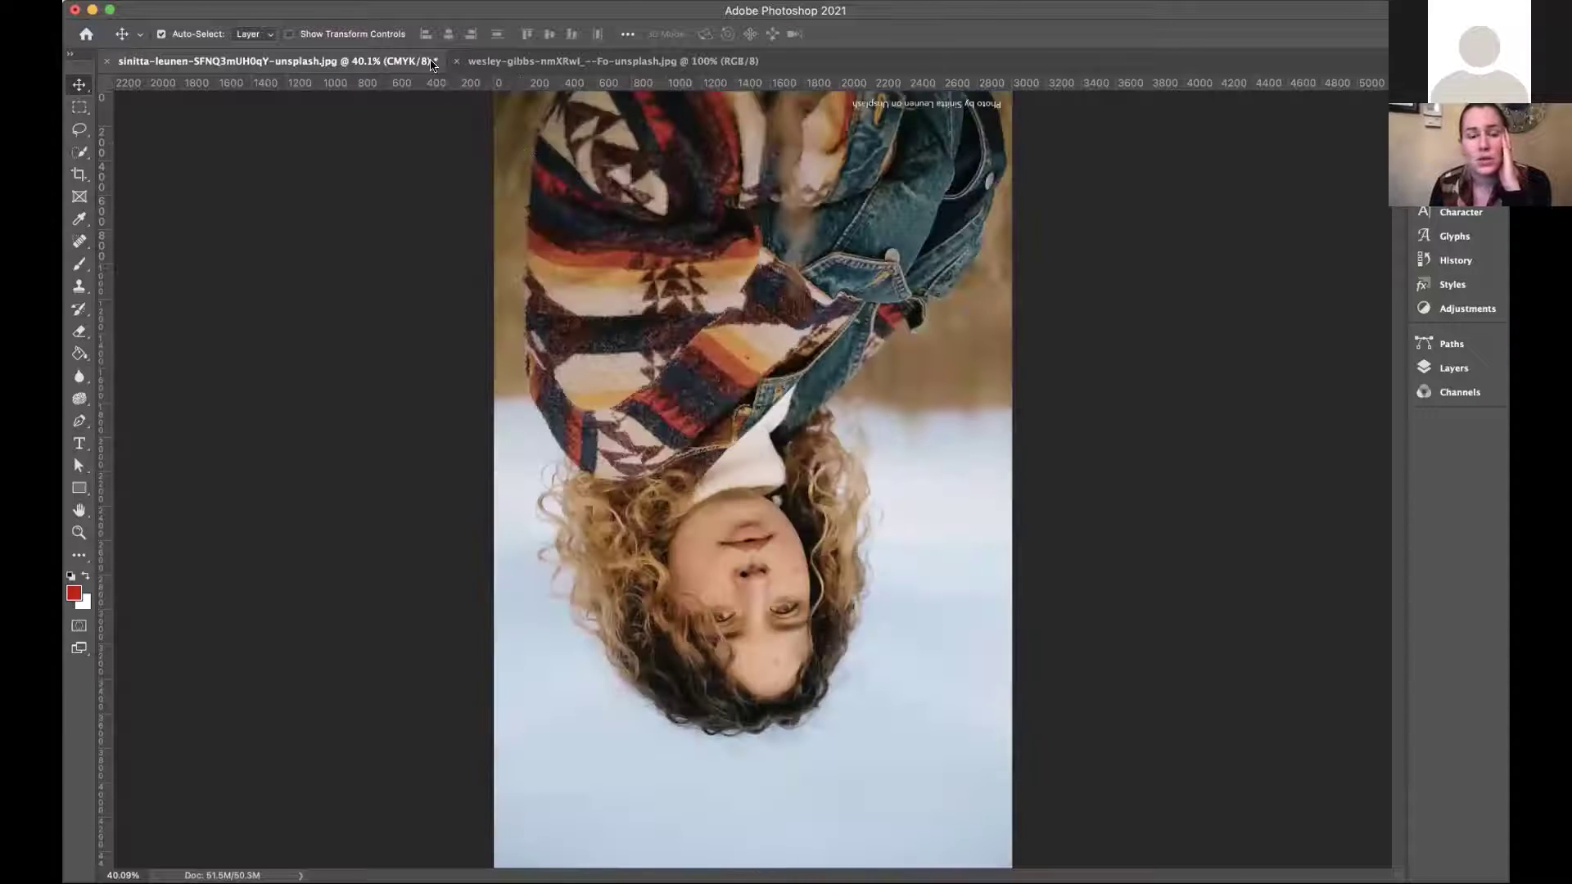
Rotate the upside-down portrait 90° clockwise twice to bring it back upright.
click(278, 1)
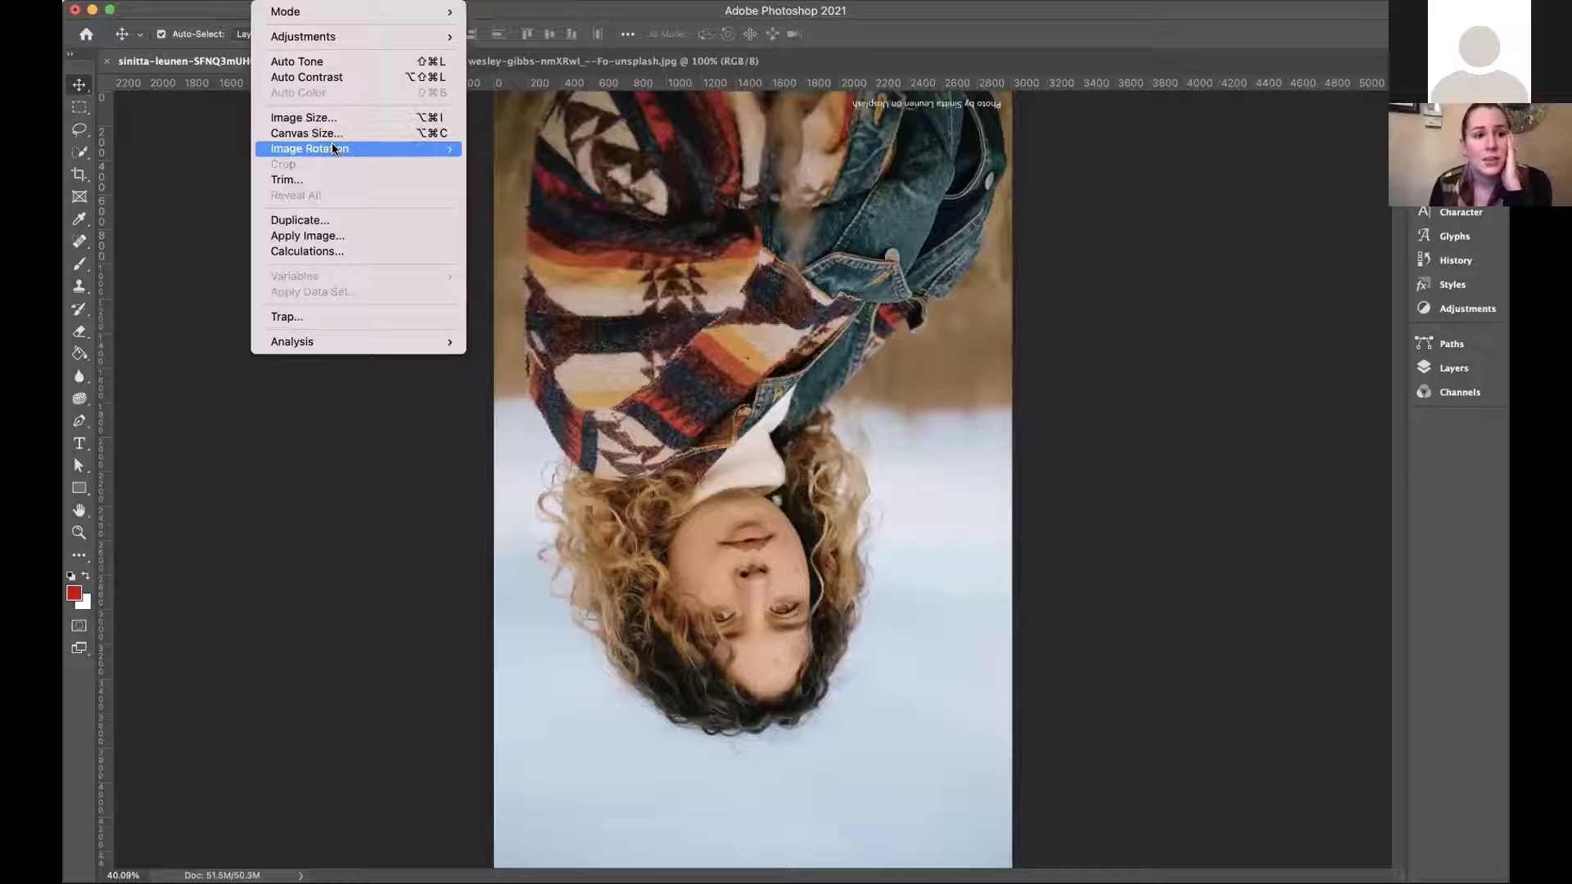
mouse_move(409, 148)
click(562, 165)
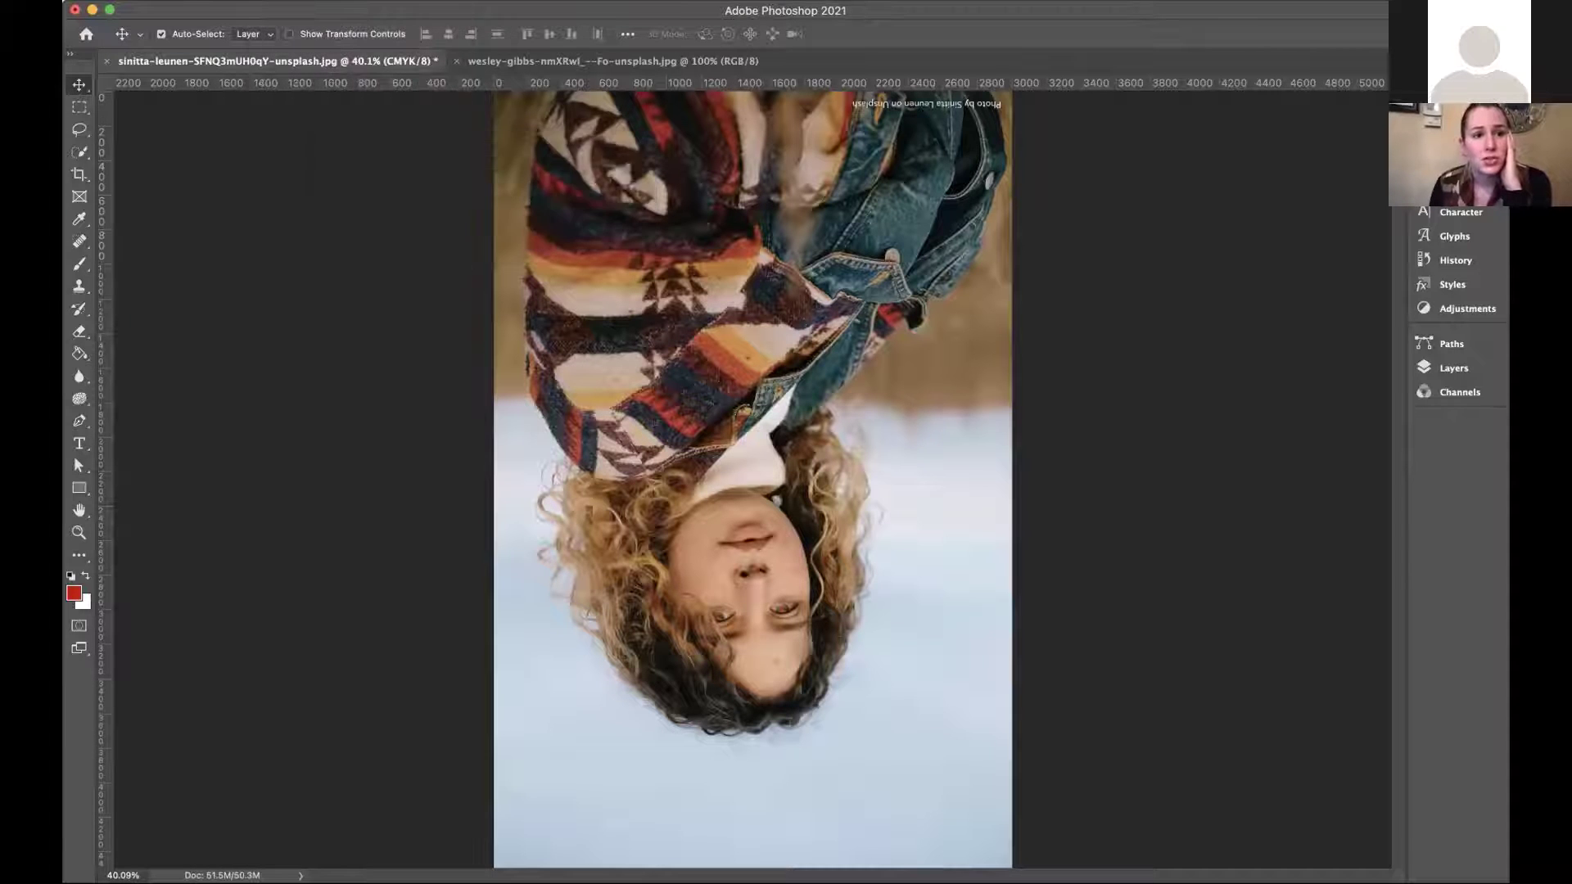
click(282, 2)
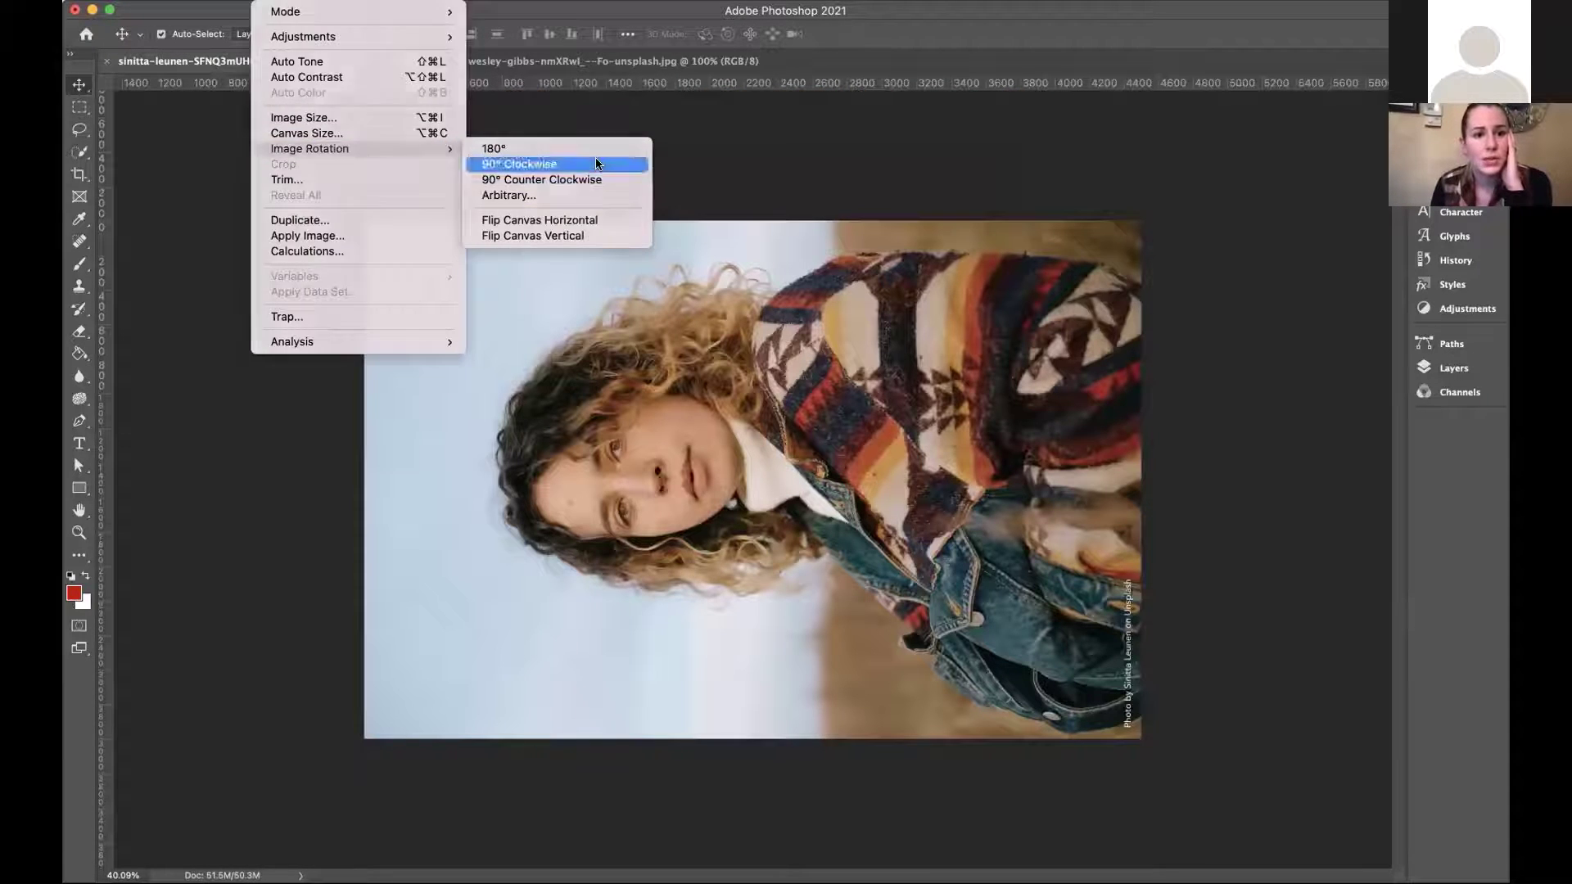
click(596, 163)
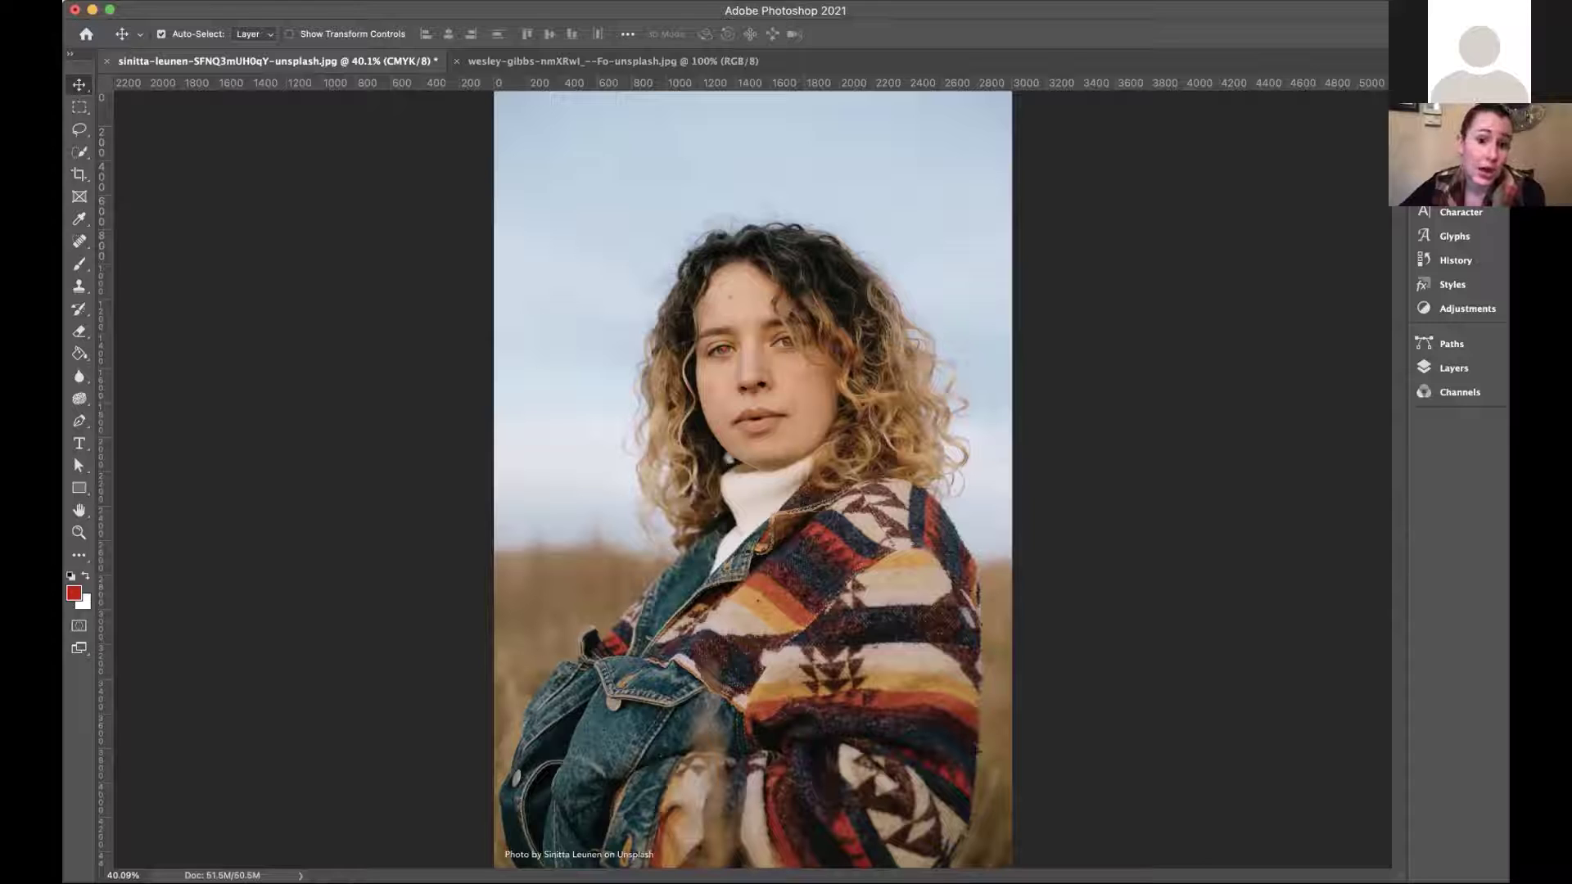
Try Auto Tone on the portrait and undo it to compare the colors.
click(271, 0)
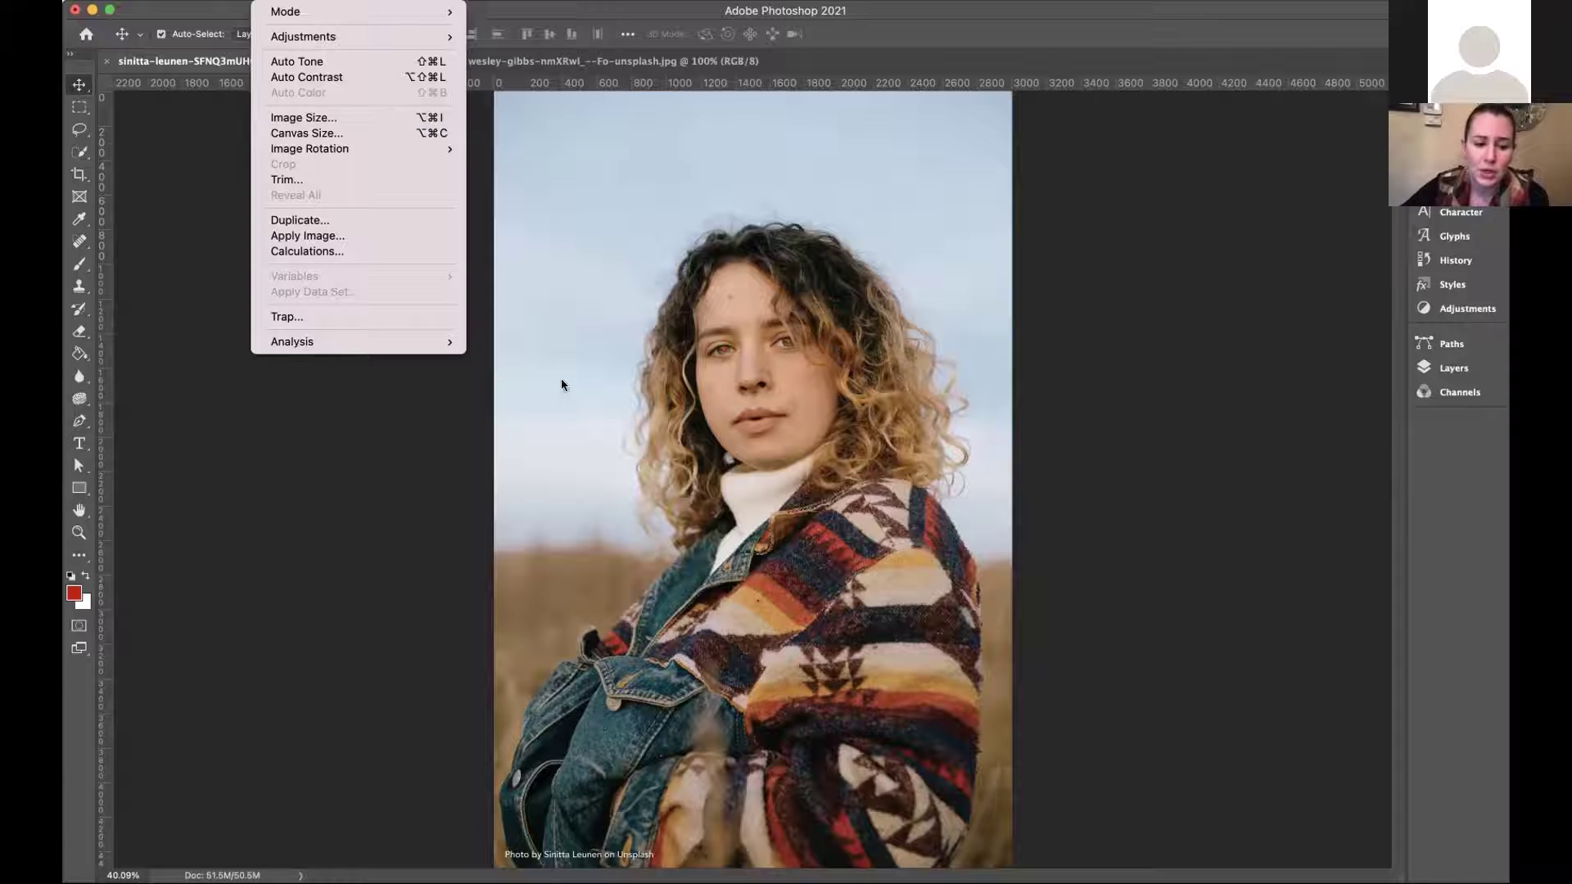
click(371, 64)
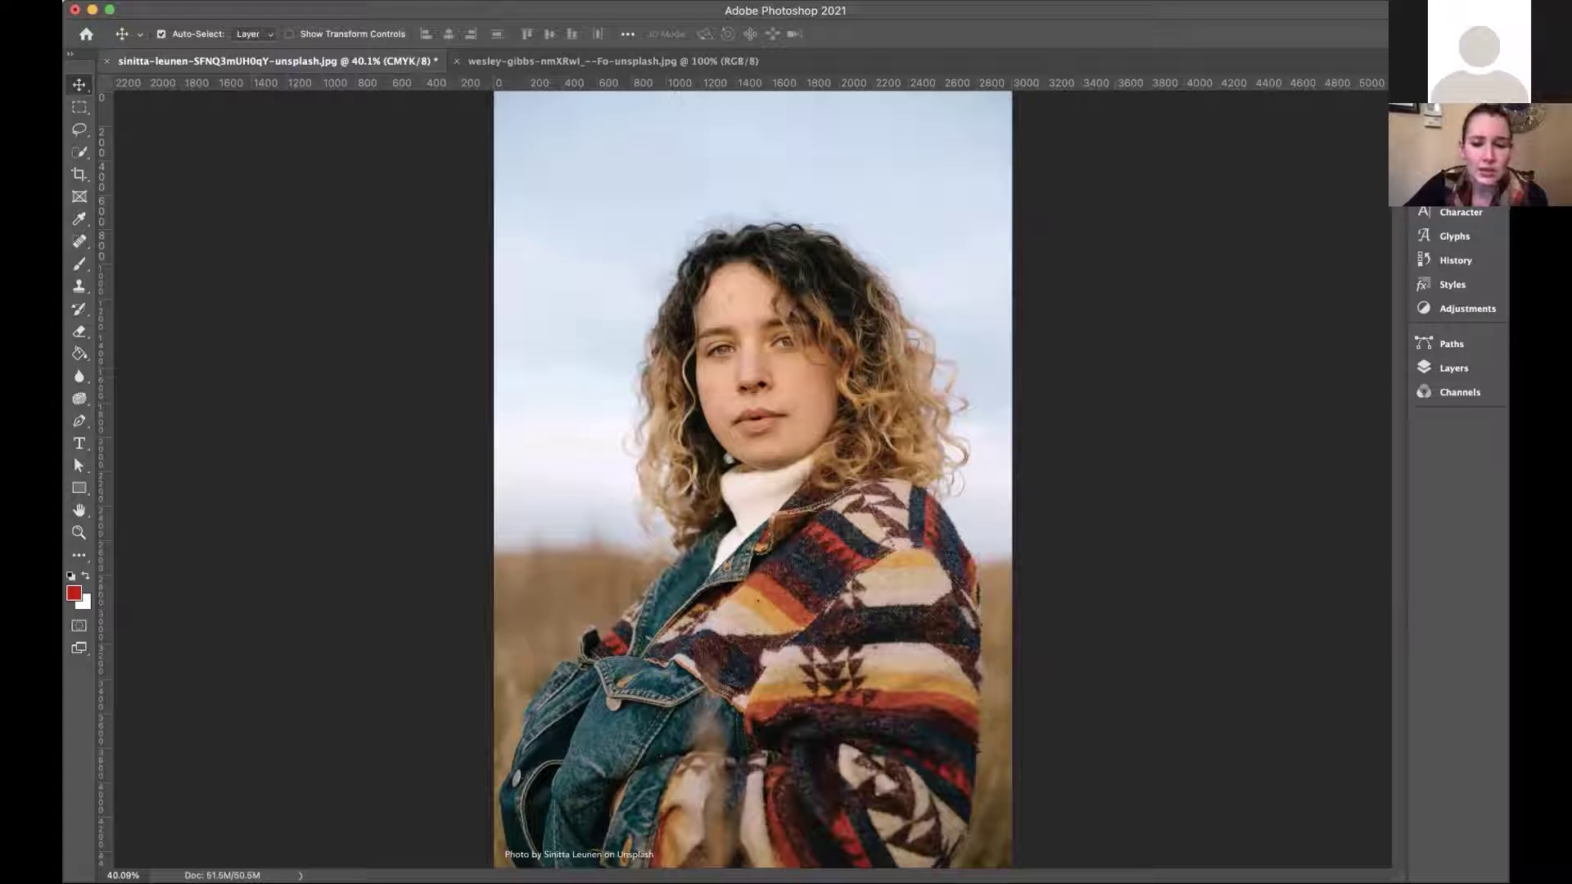
key(super+z)
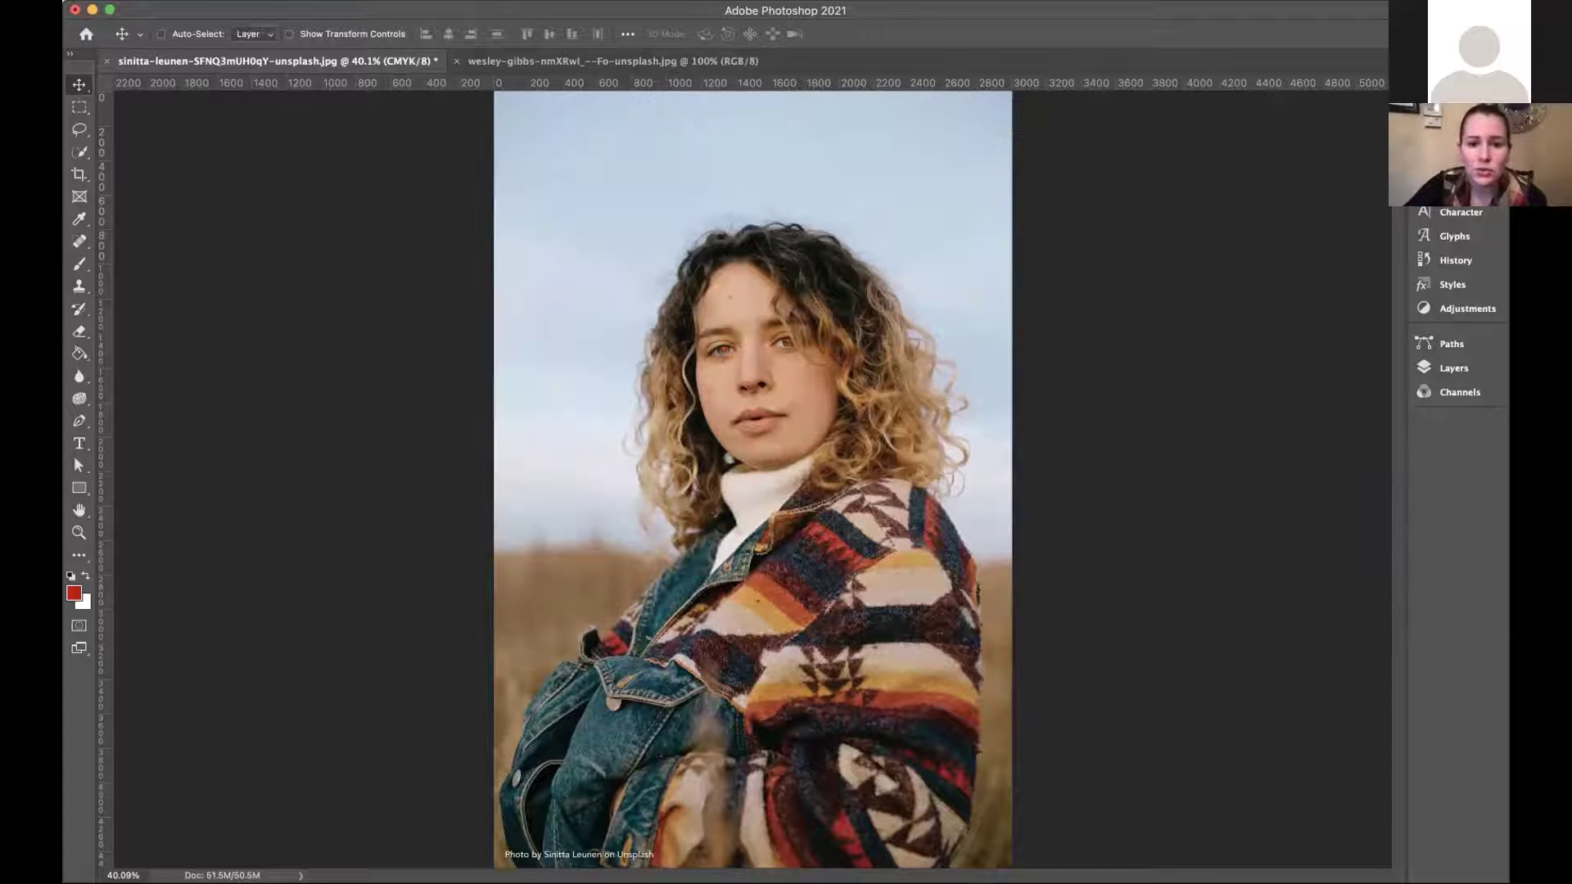
Apply Auto Tone and Auto Contrast to the portrait.
click(266, 1)
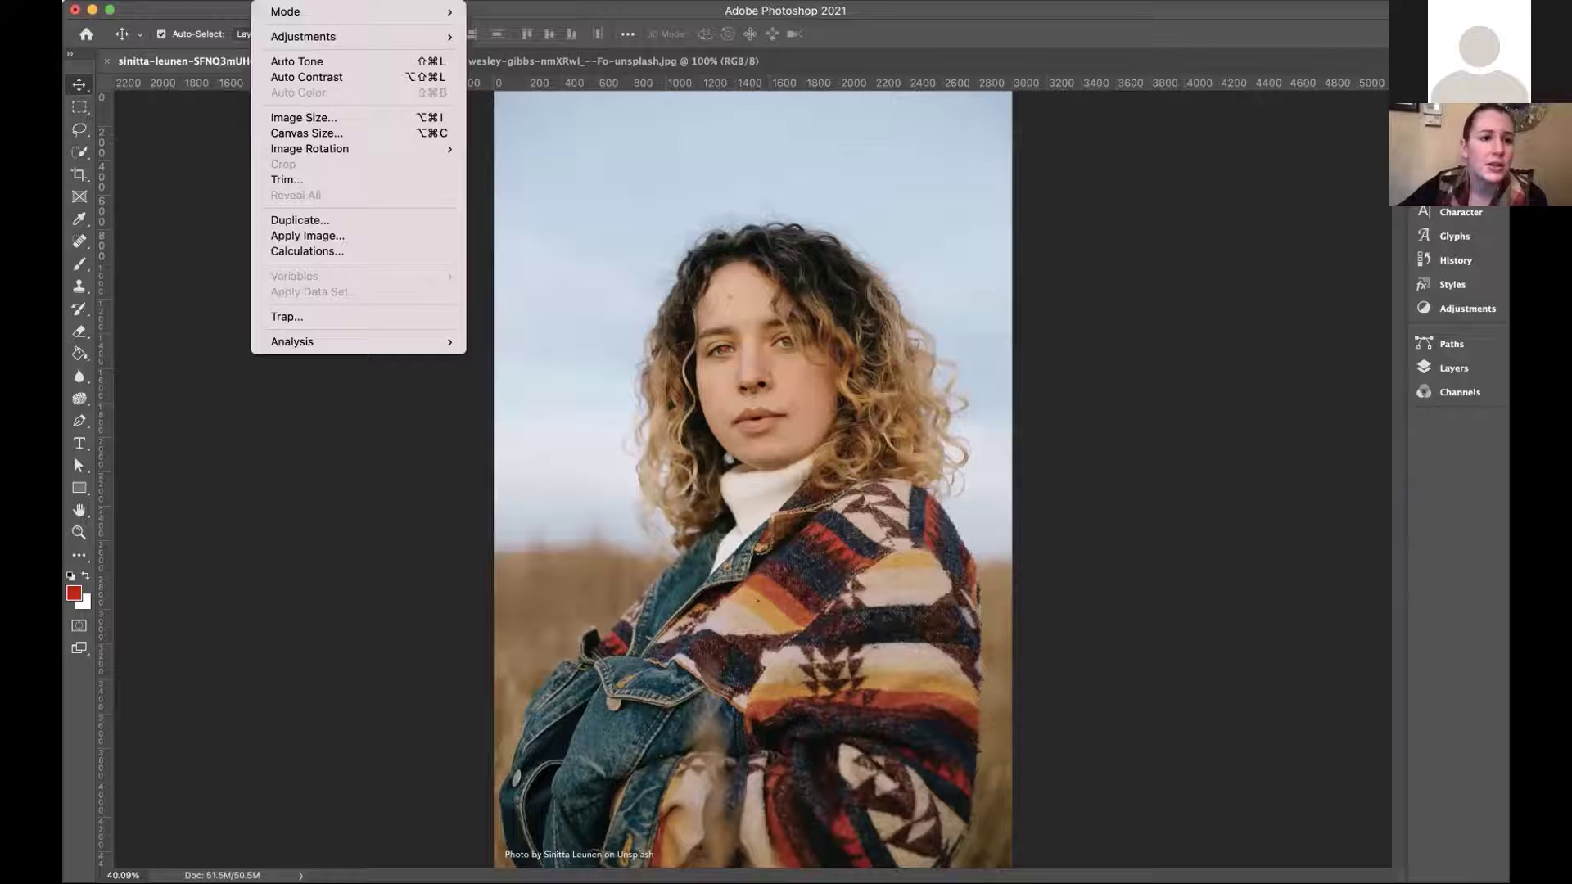
click(336, 61)
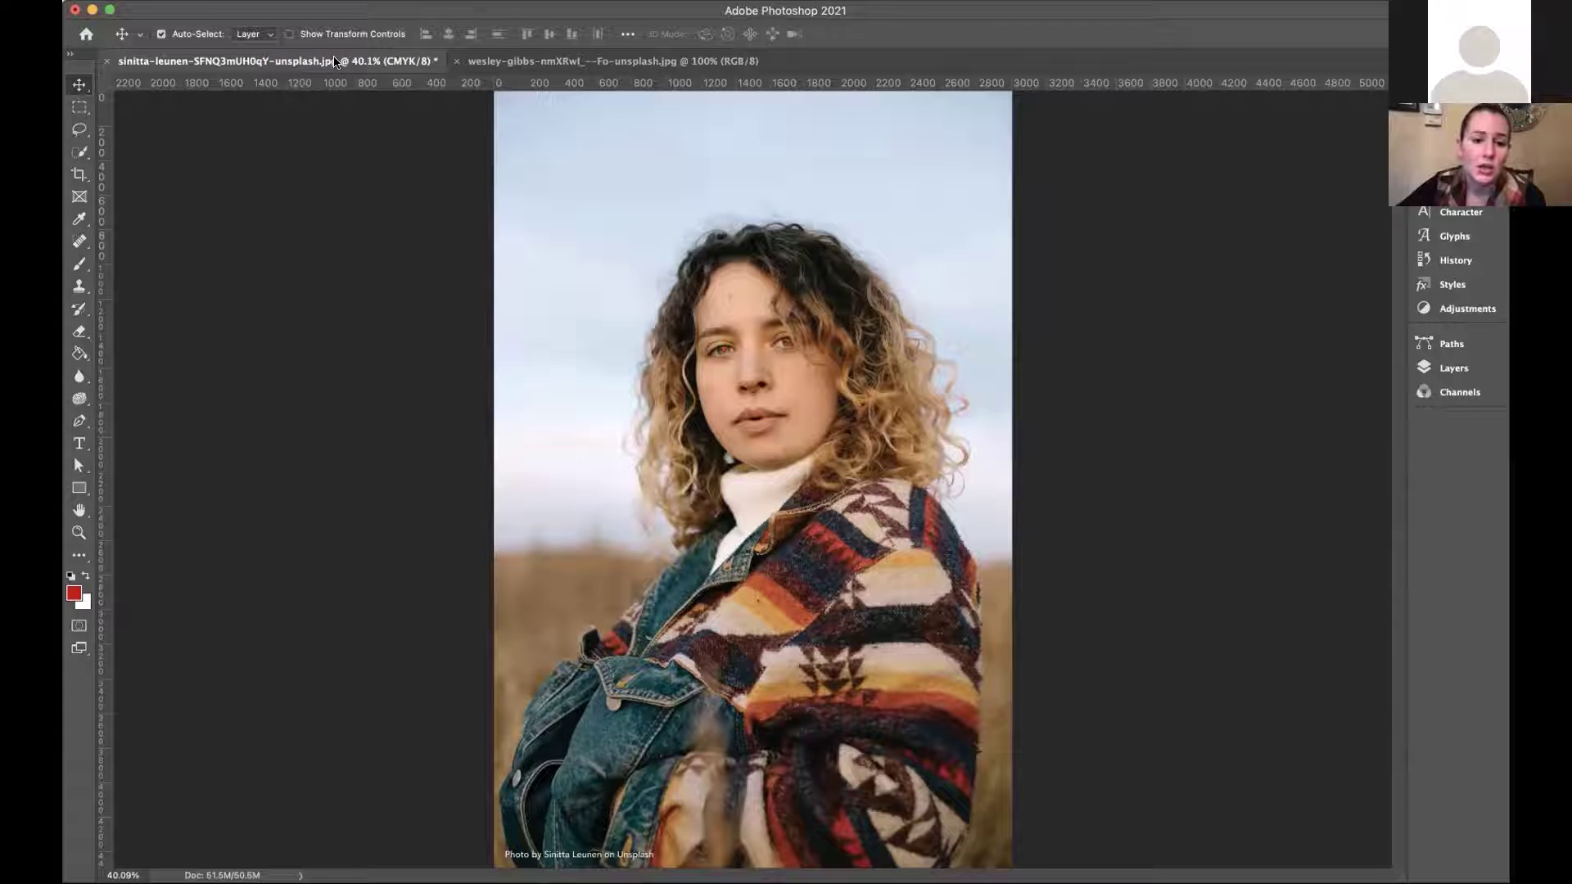
click(308, 3)
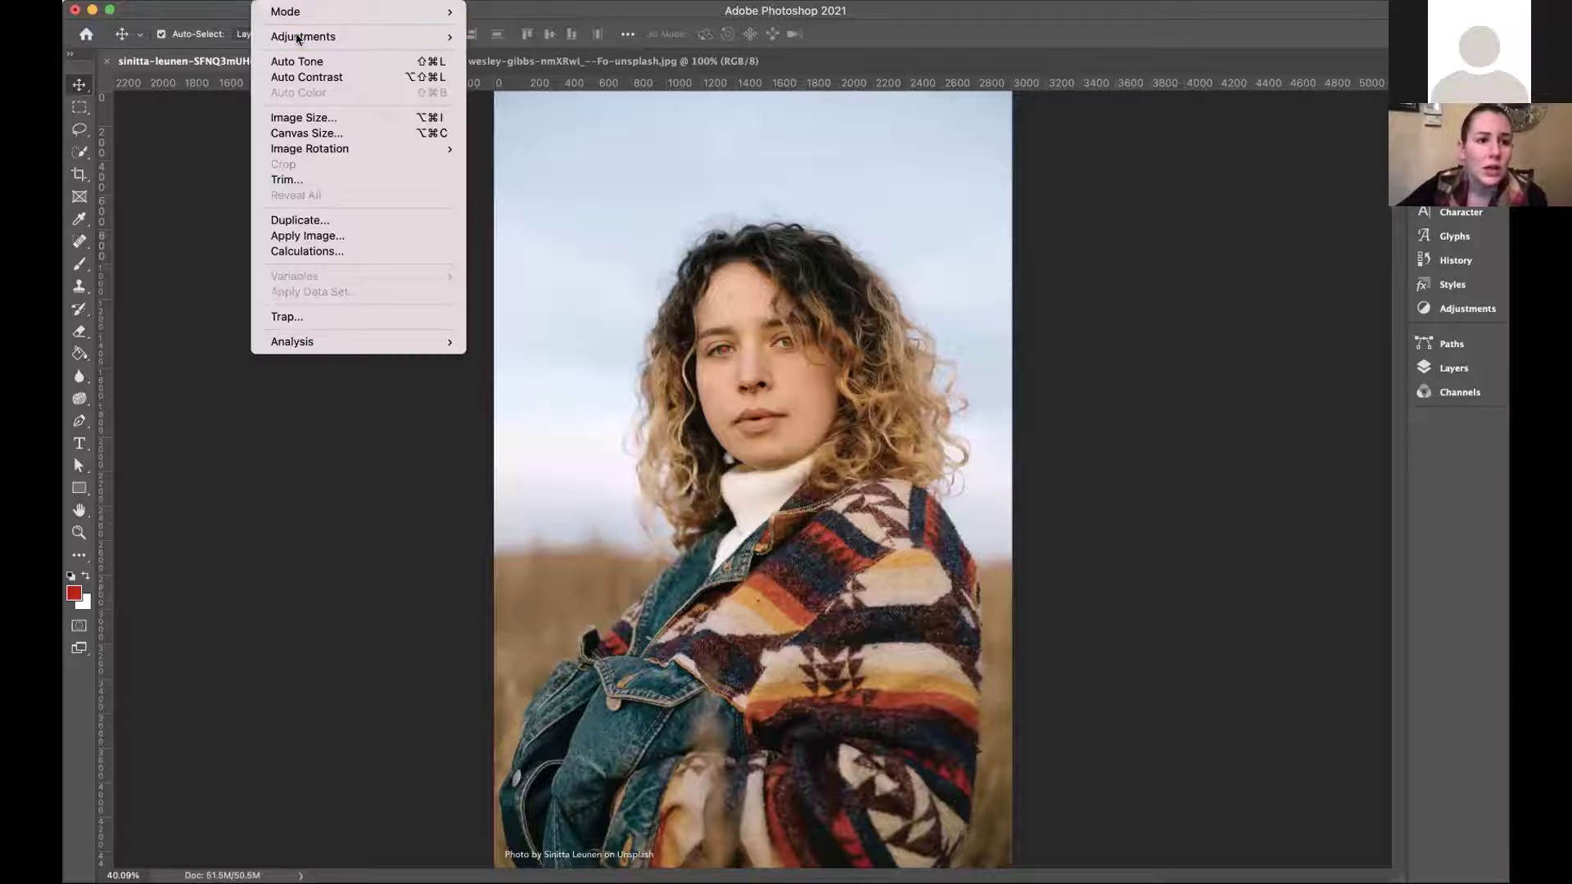
click(356, 77)
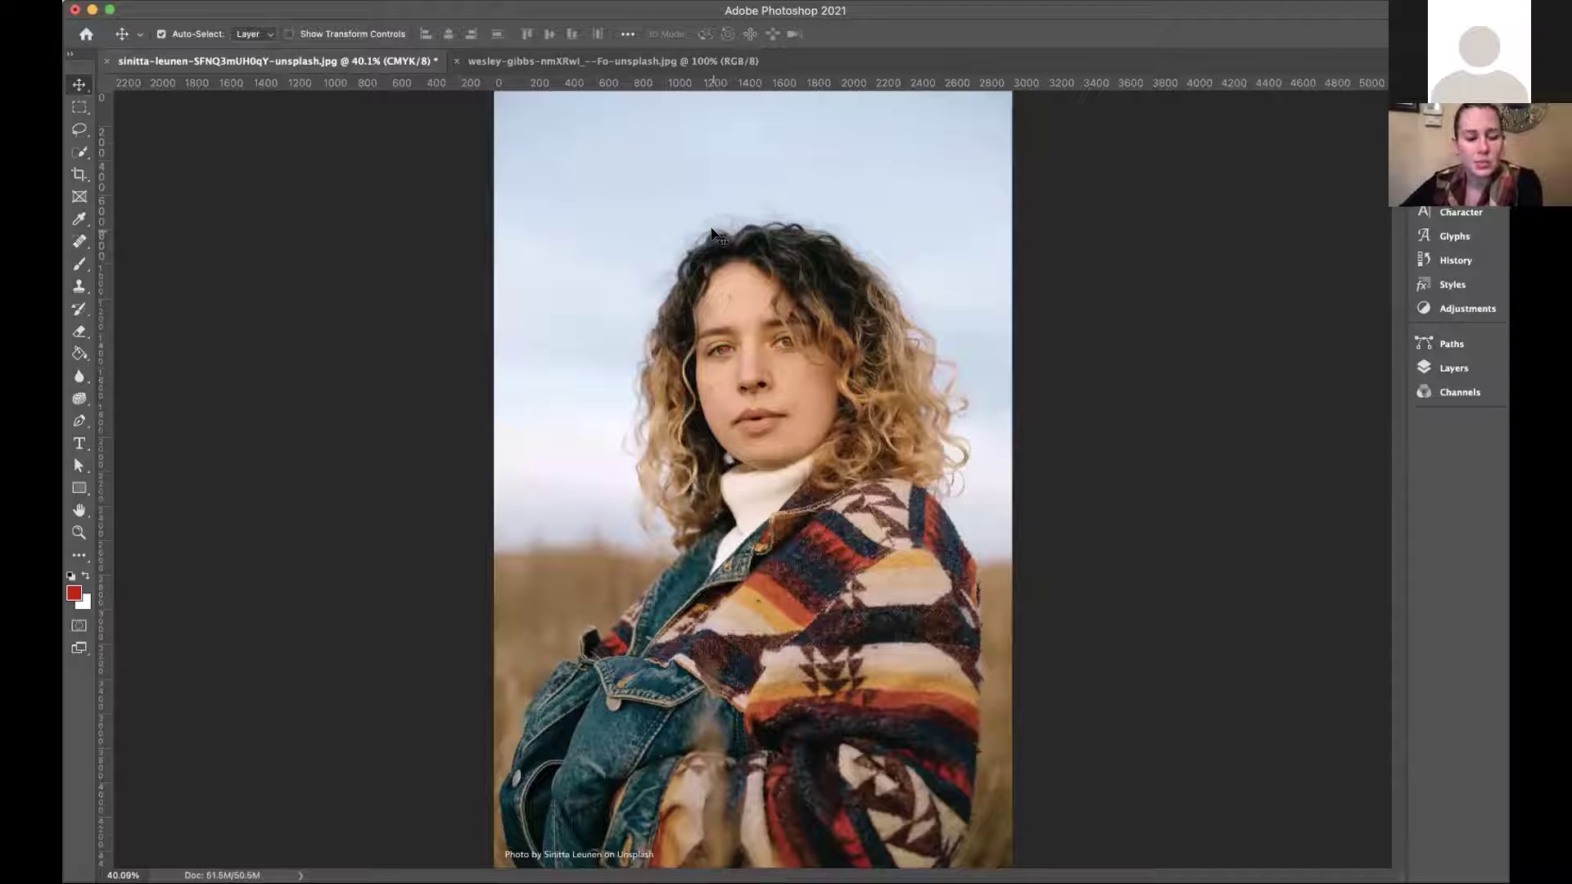
Add a Brightness/Contrast adjustment layer above the portrait and set its brightness to 3.
click(1453, 306)
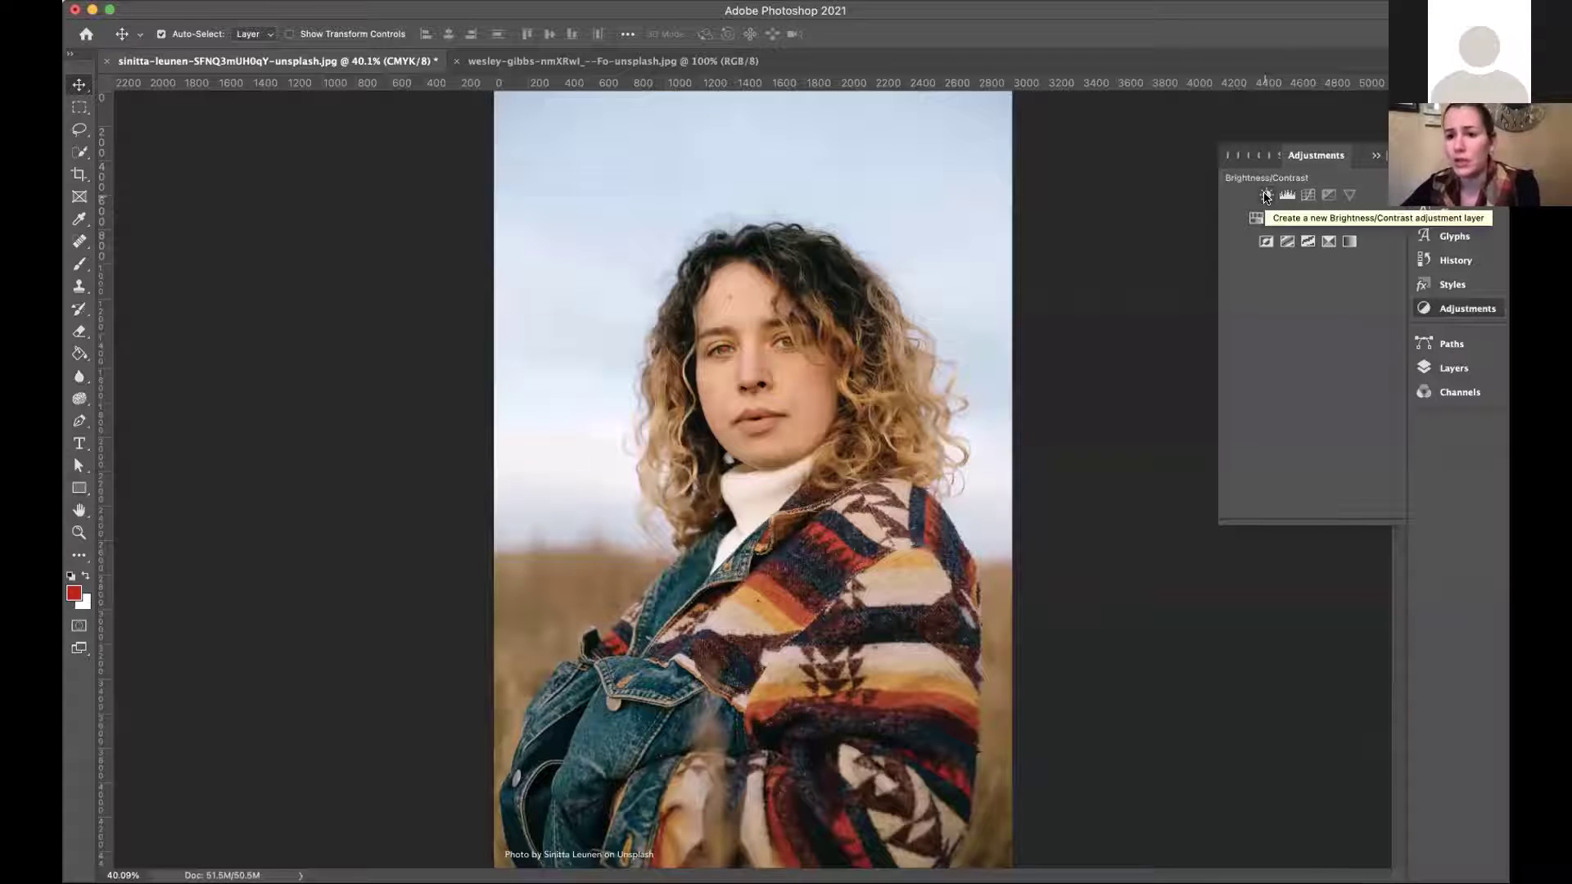
click(1267, 195)
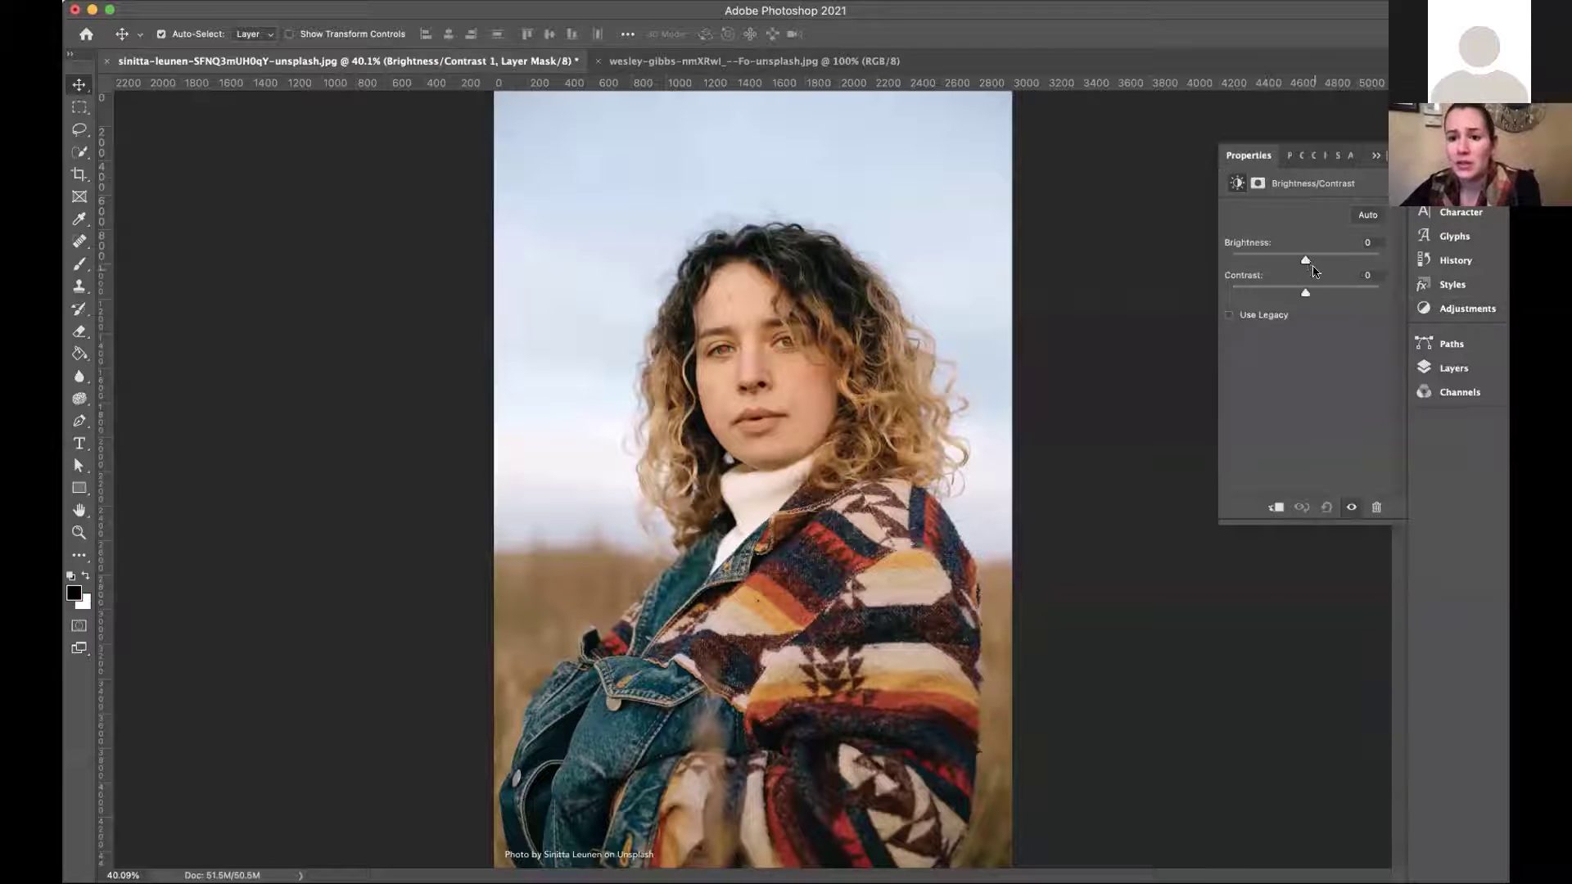
drag(1307, 262, 1382, 260)
click(1308, 263)
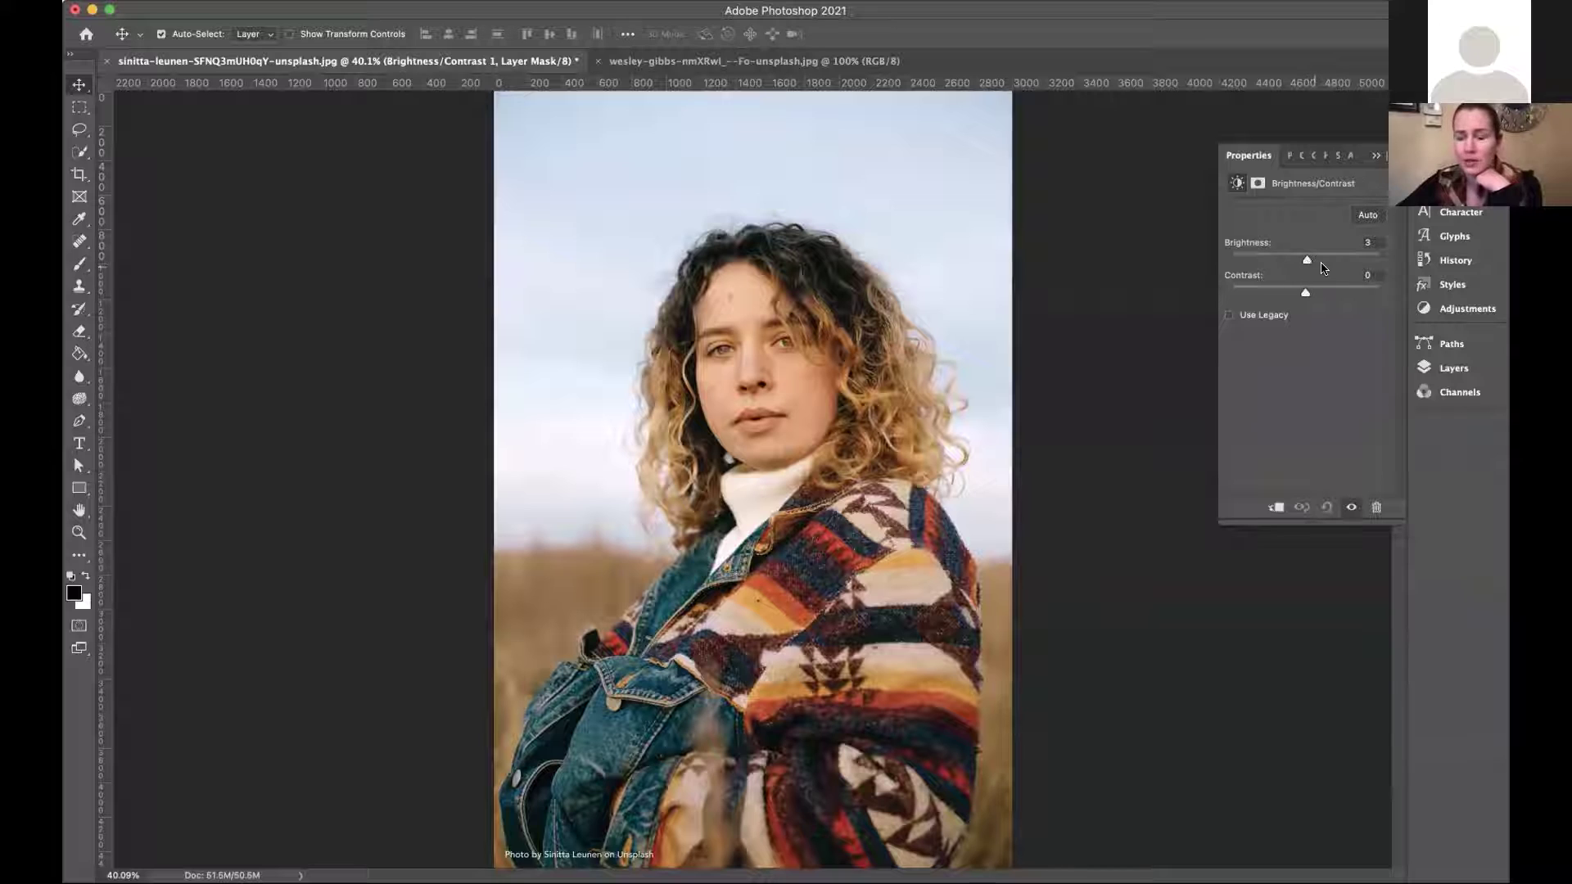
Set the Brightness/Contrast layer's contrast to 7 and show the document's layer stack.
drag(1305, 292, 1311, 296)
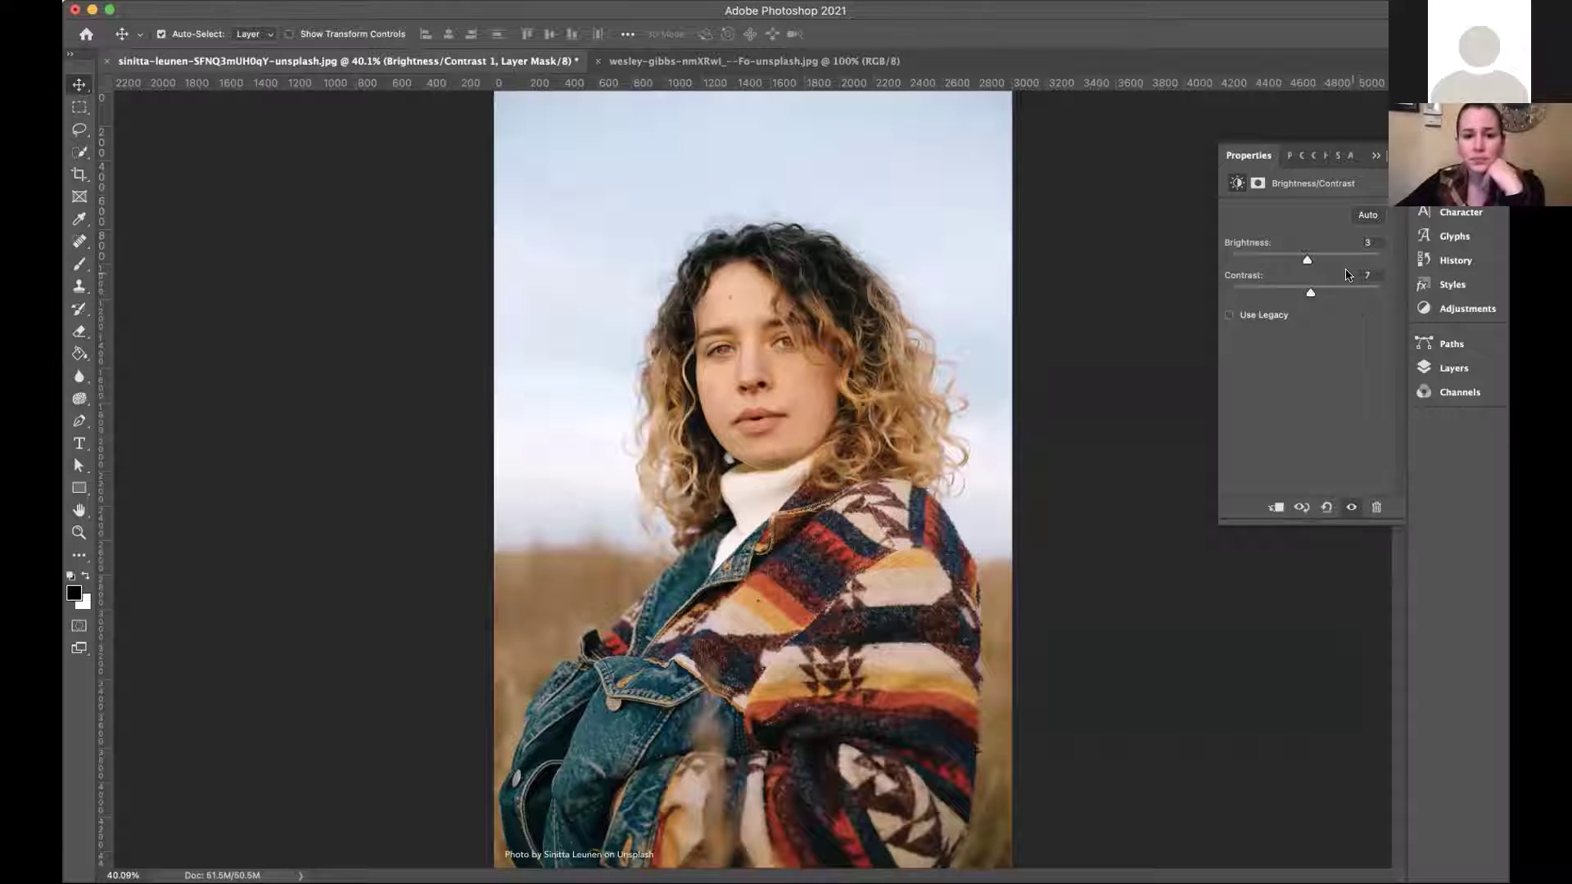
click(1373, 161)
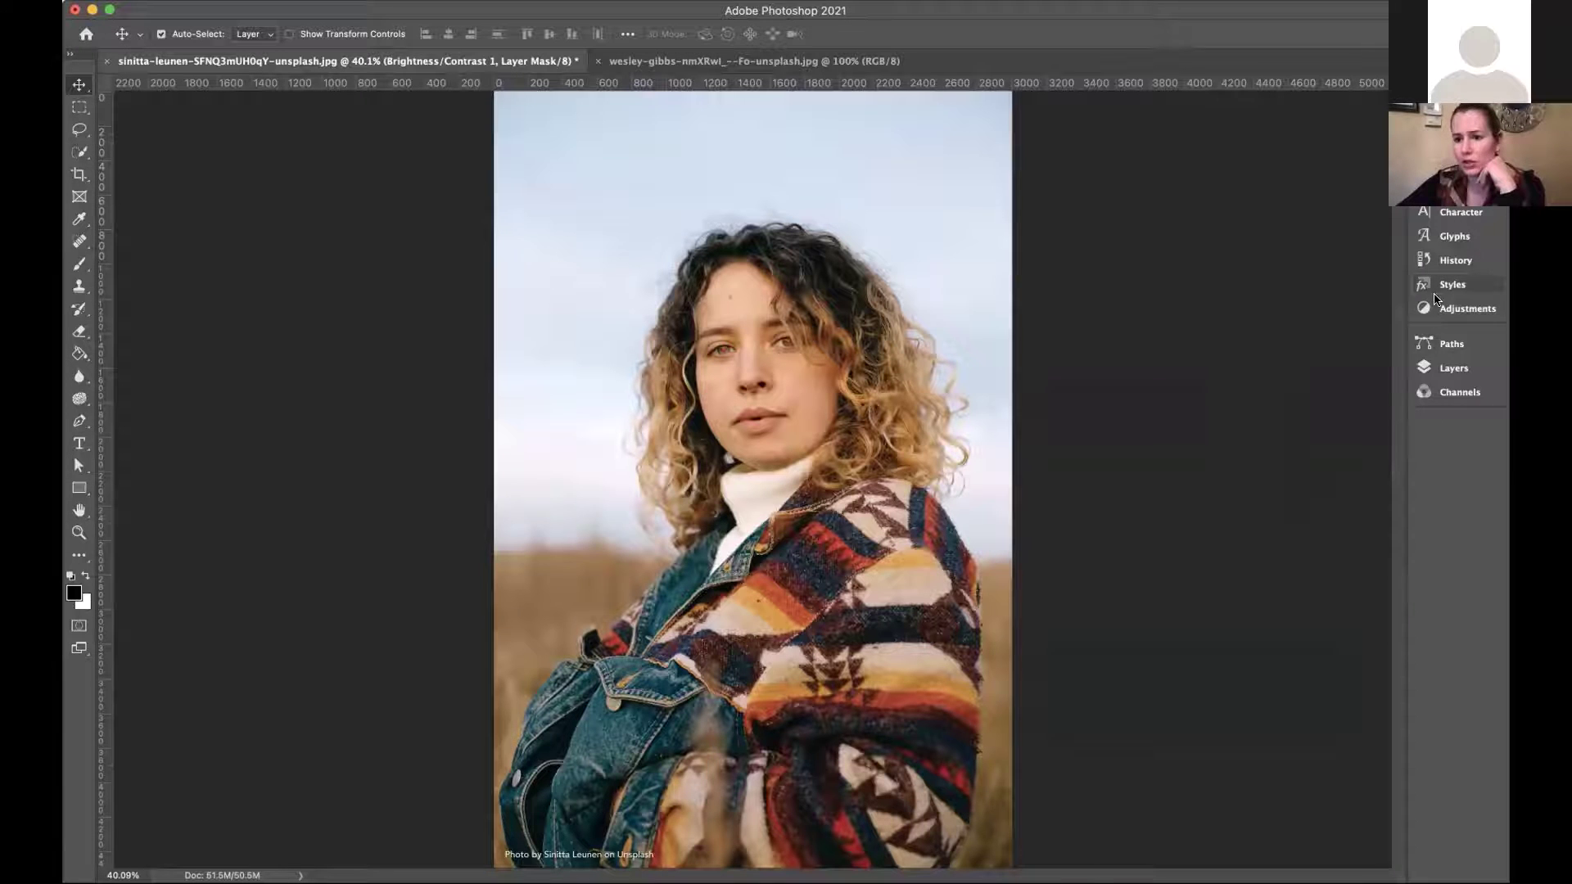
click(1454, 368)
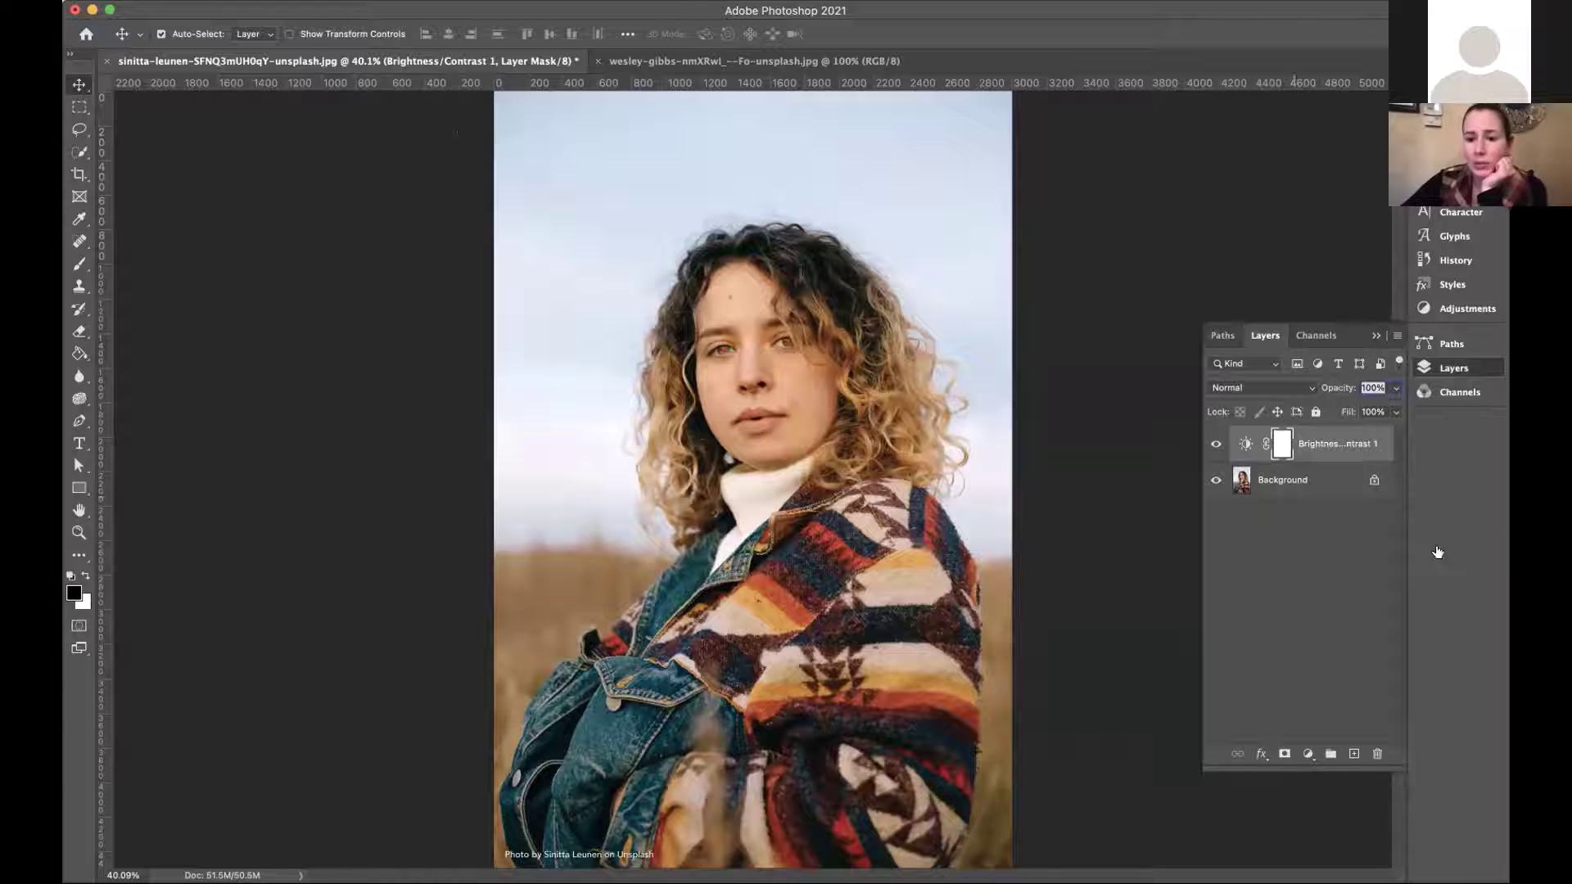
Toggle the Brightness/Contrast layer's visibility off and on to compare the portrait with and without the adjustment.
click(1215, 446)
click(1216, 446)
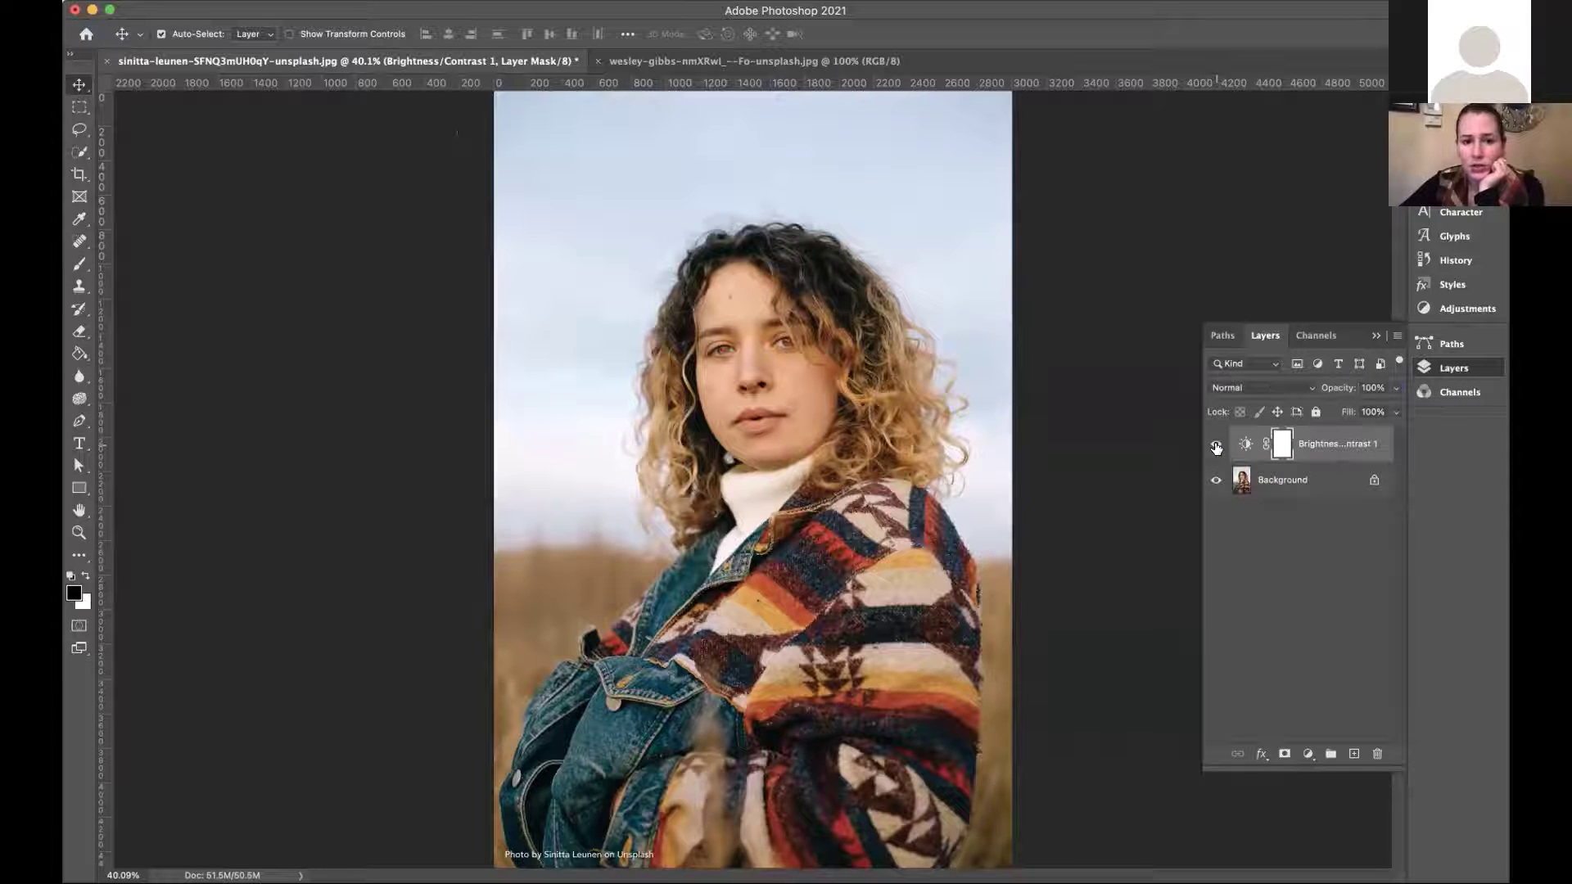
click(1216, 445)
click(1216, 446)
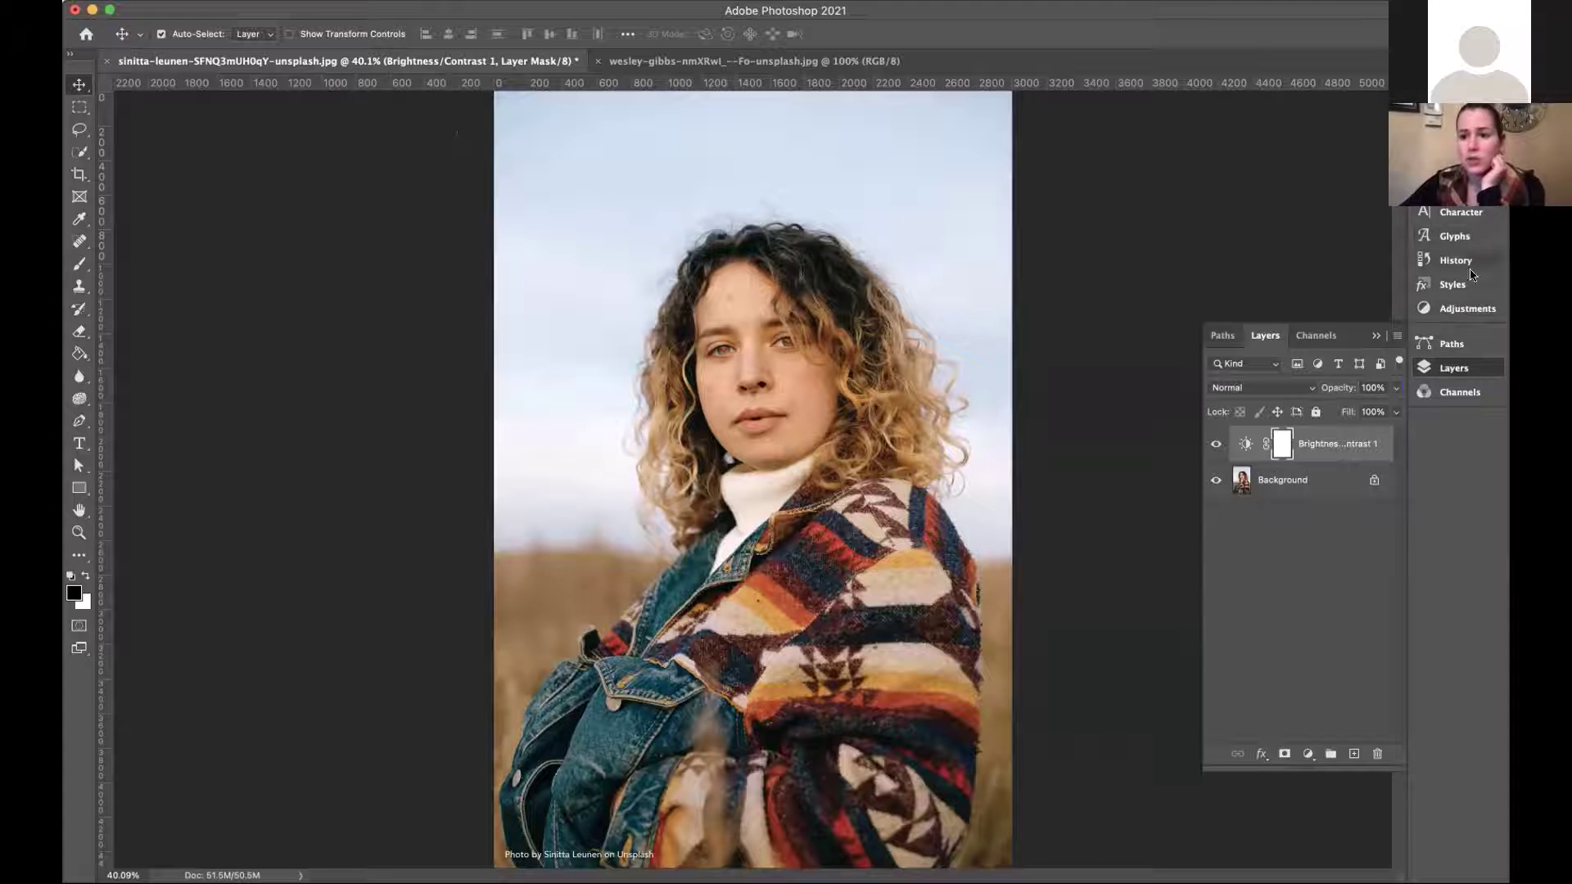
Try a Photo Filter adjustment layer on the portrait with the filter set to Sepia.
click(1466, 309)
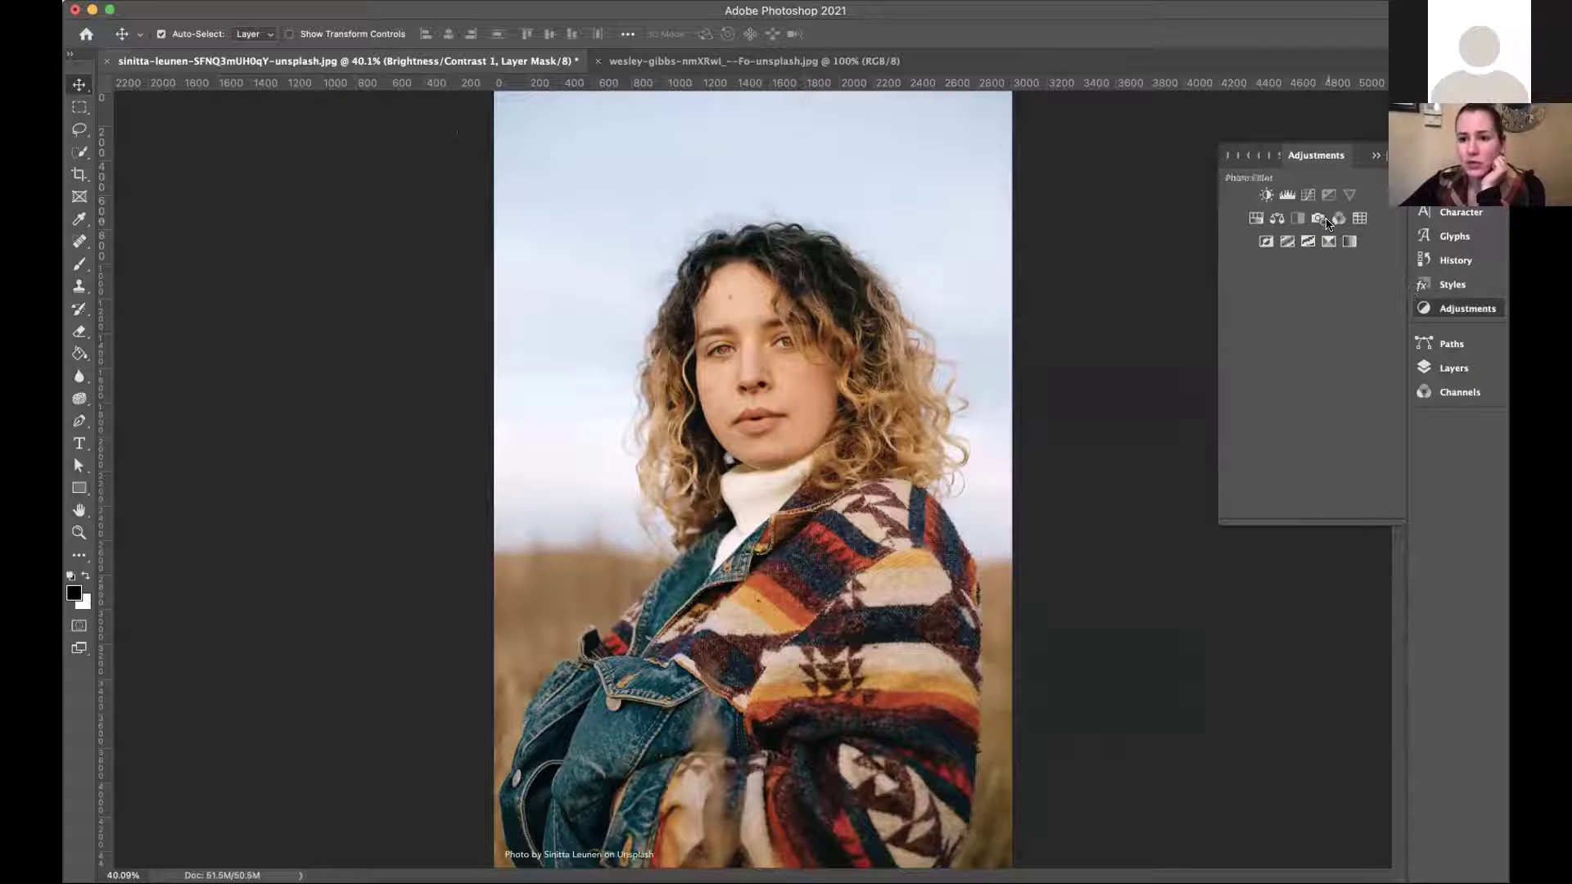
click(1318, 219)
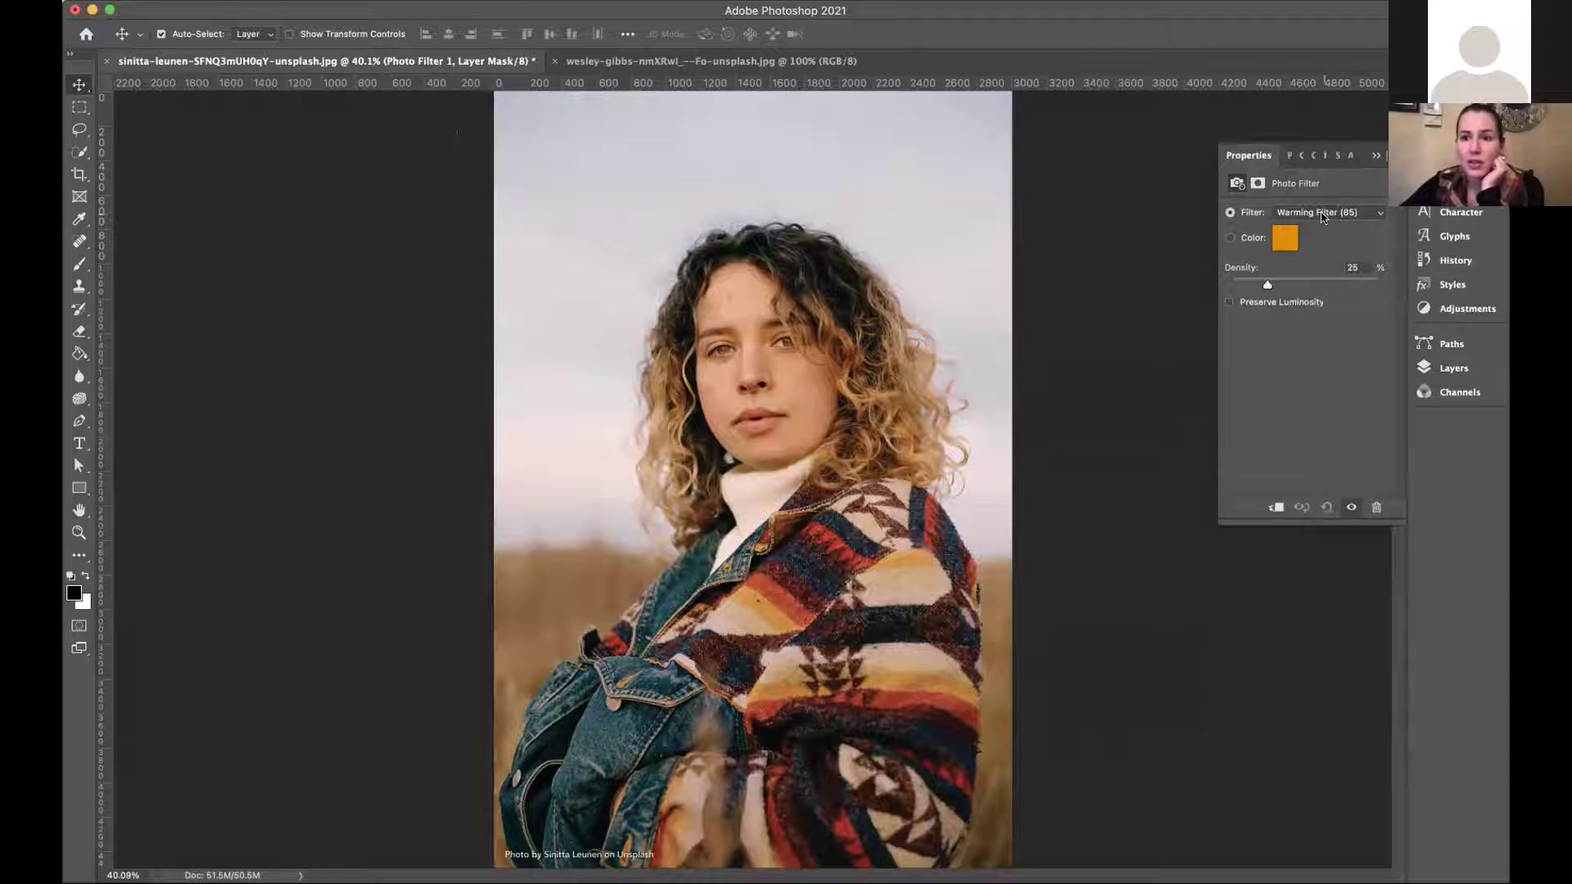
click(1314, 215)
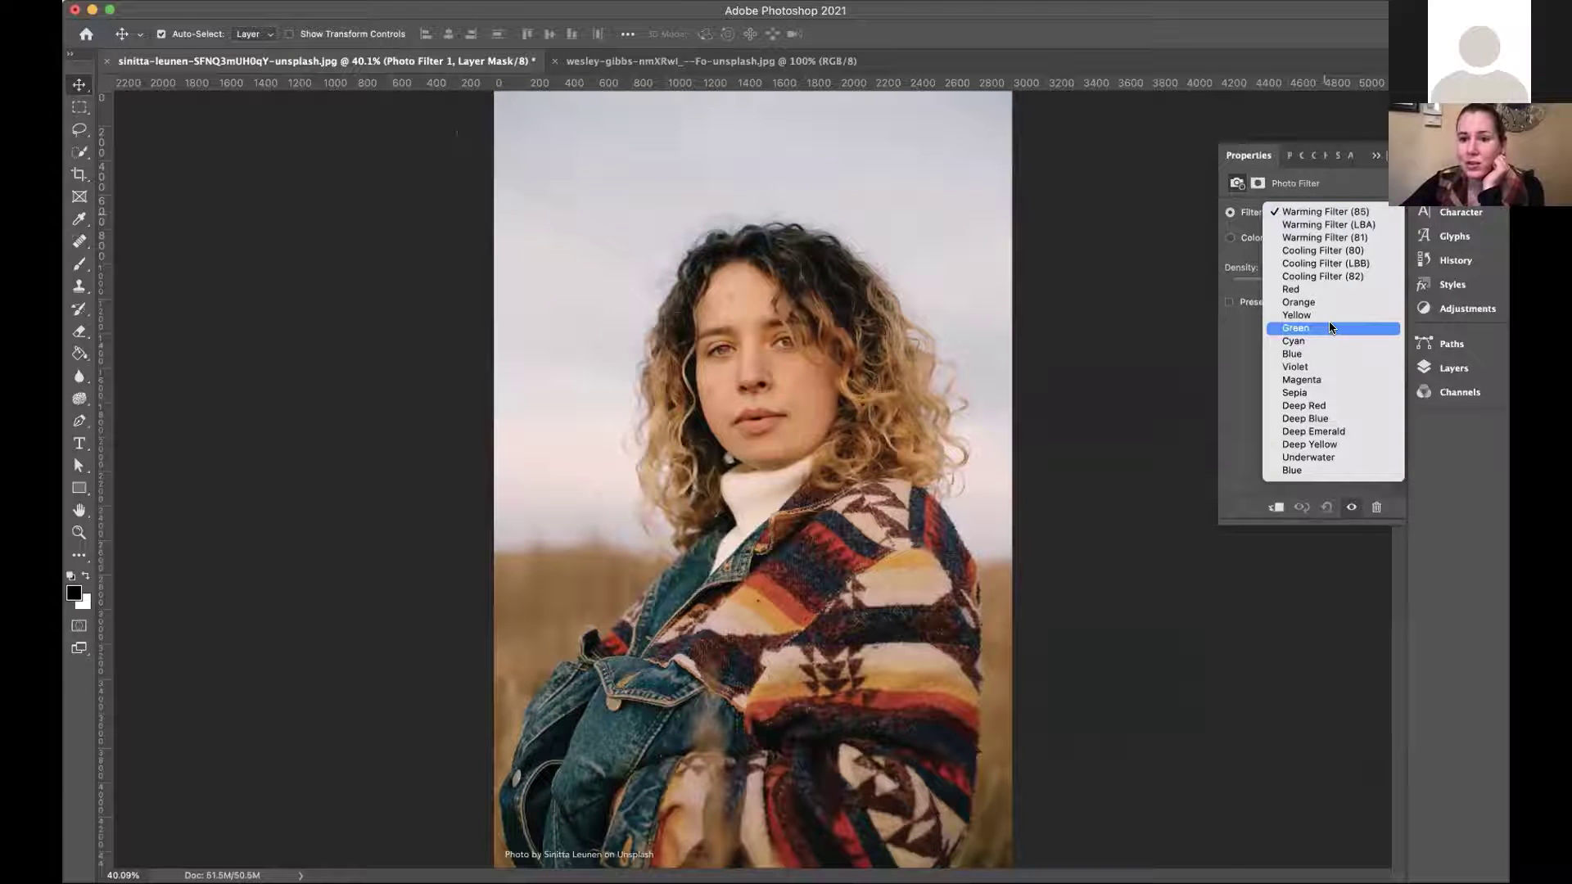
key(Escape)
click(1339, 214)
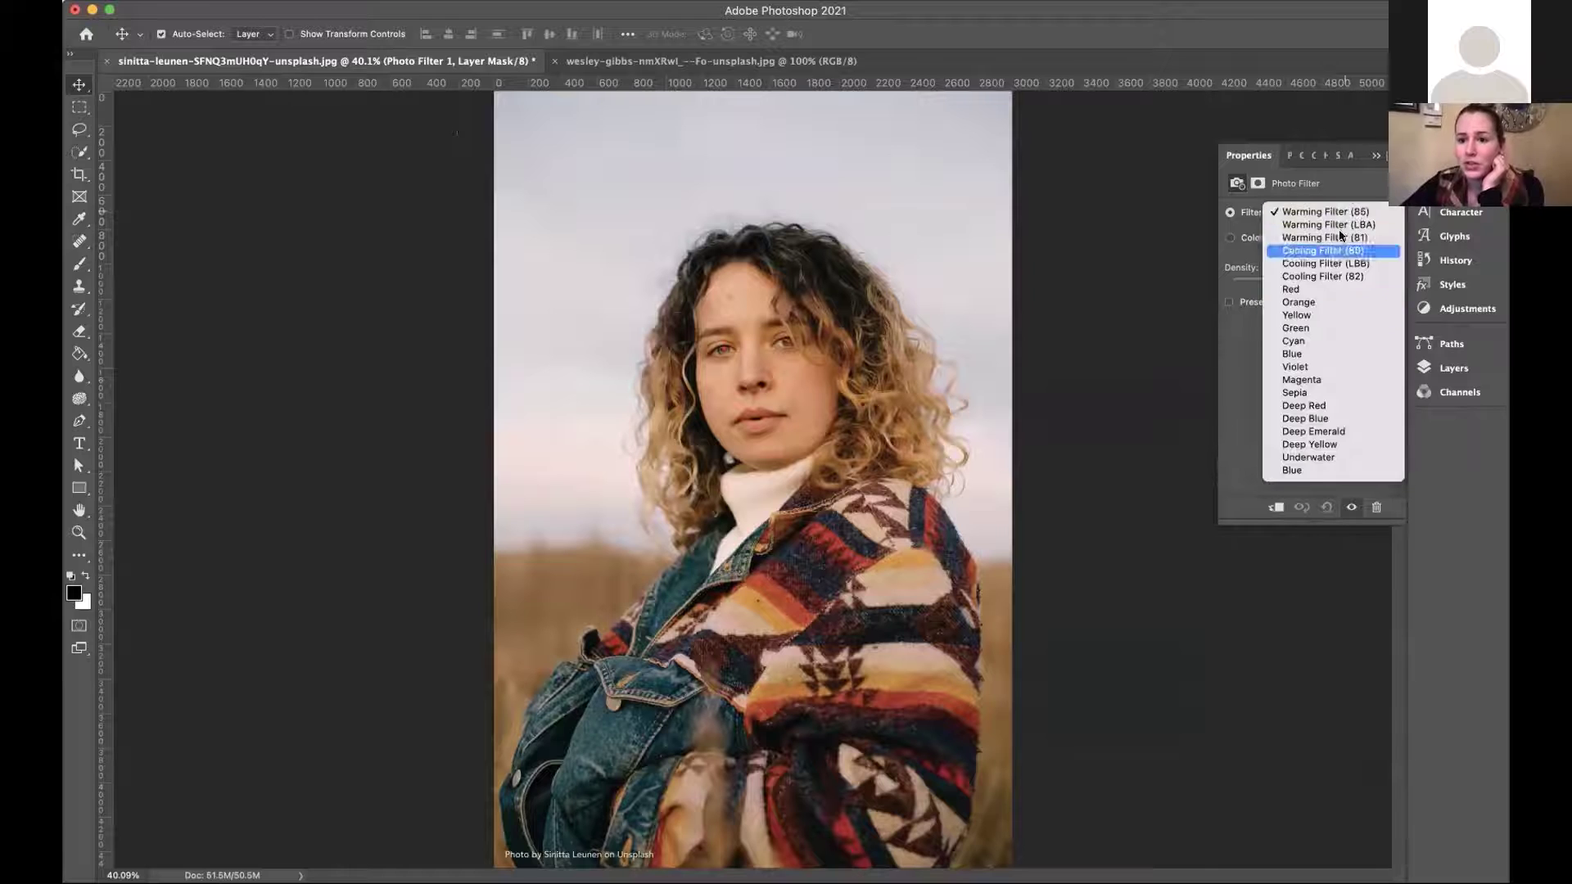
click(1326, 391)
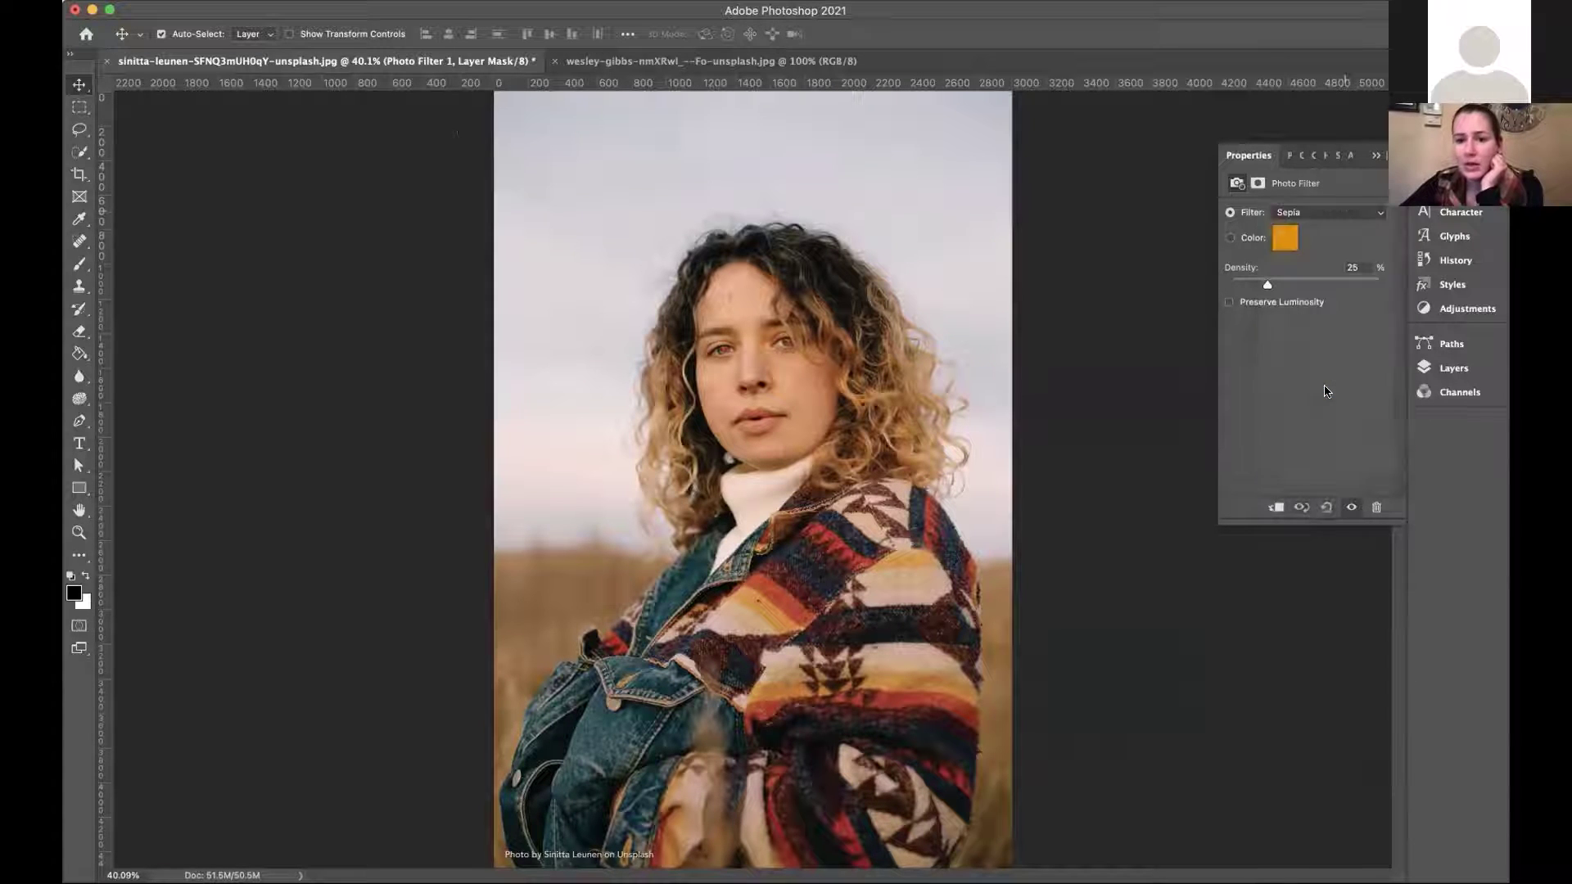
Try a stronger Sepia density of 57%, and reduce it to 11%.
click(1287, 280)
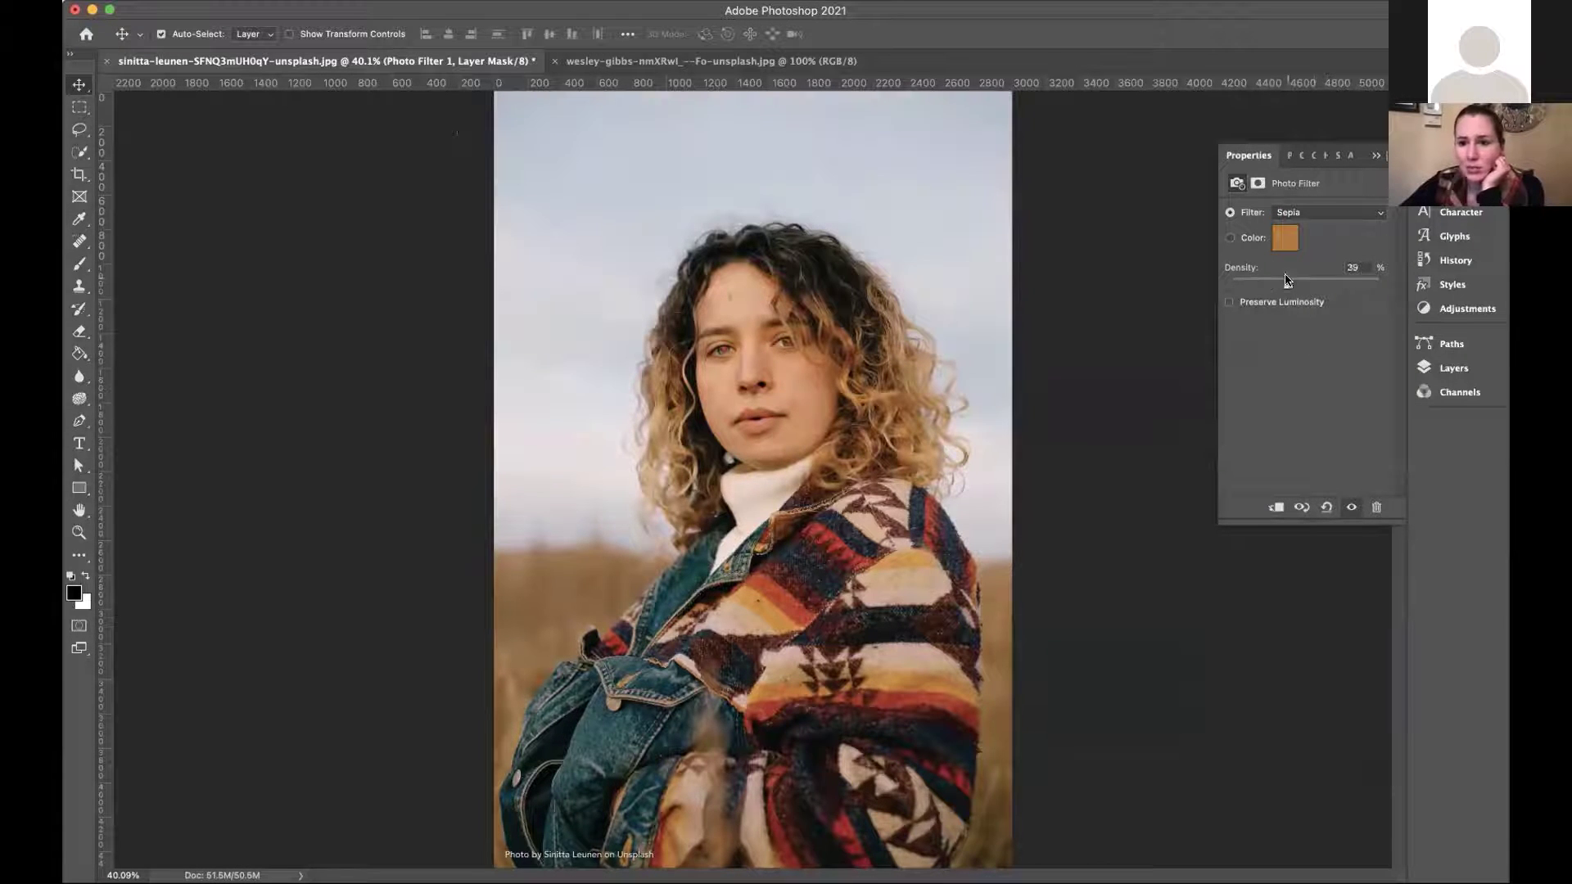
drag(1287, 280, 1314, 284)
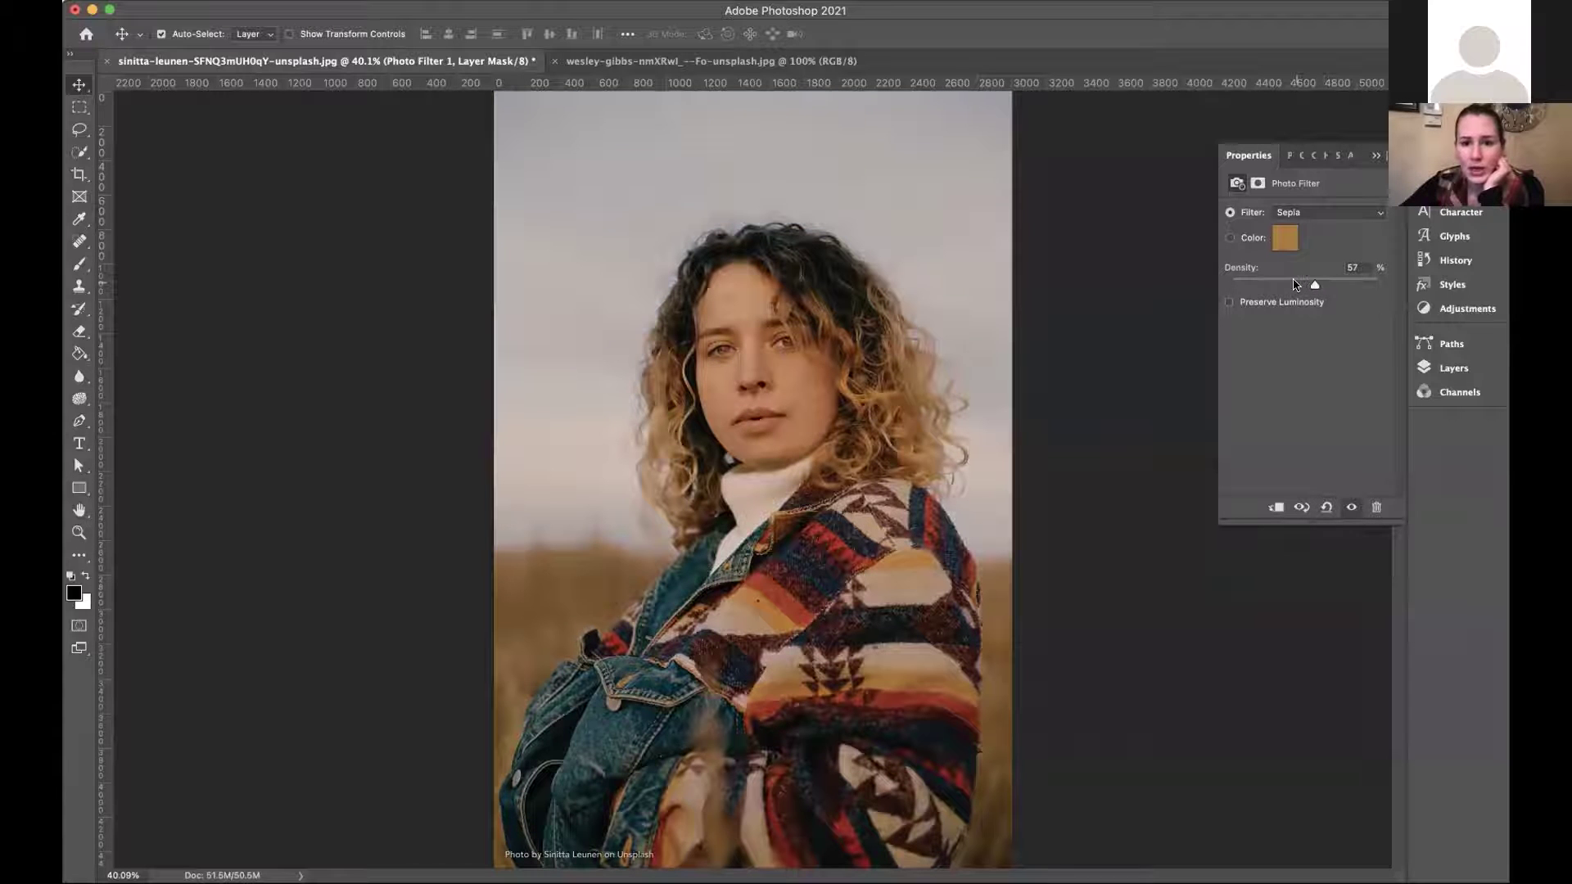
drag(1291, 285, 1257, 285)
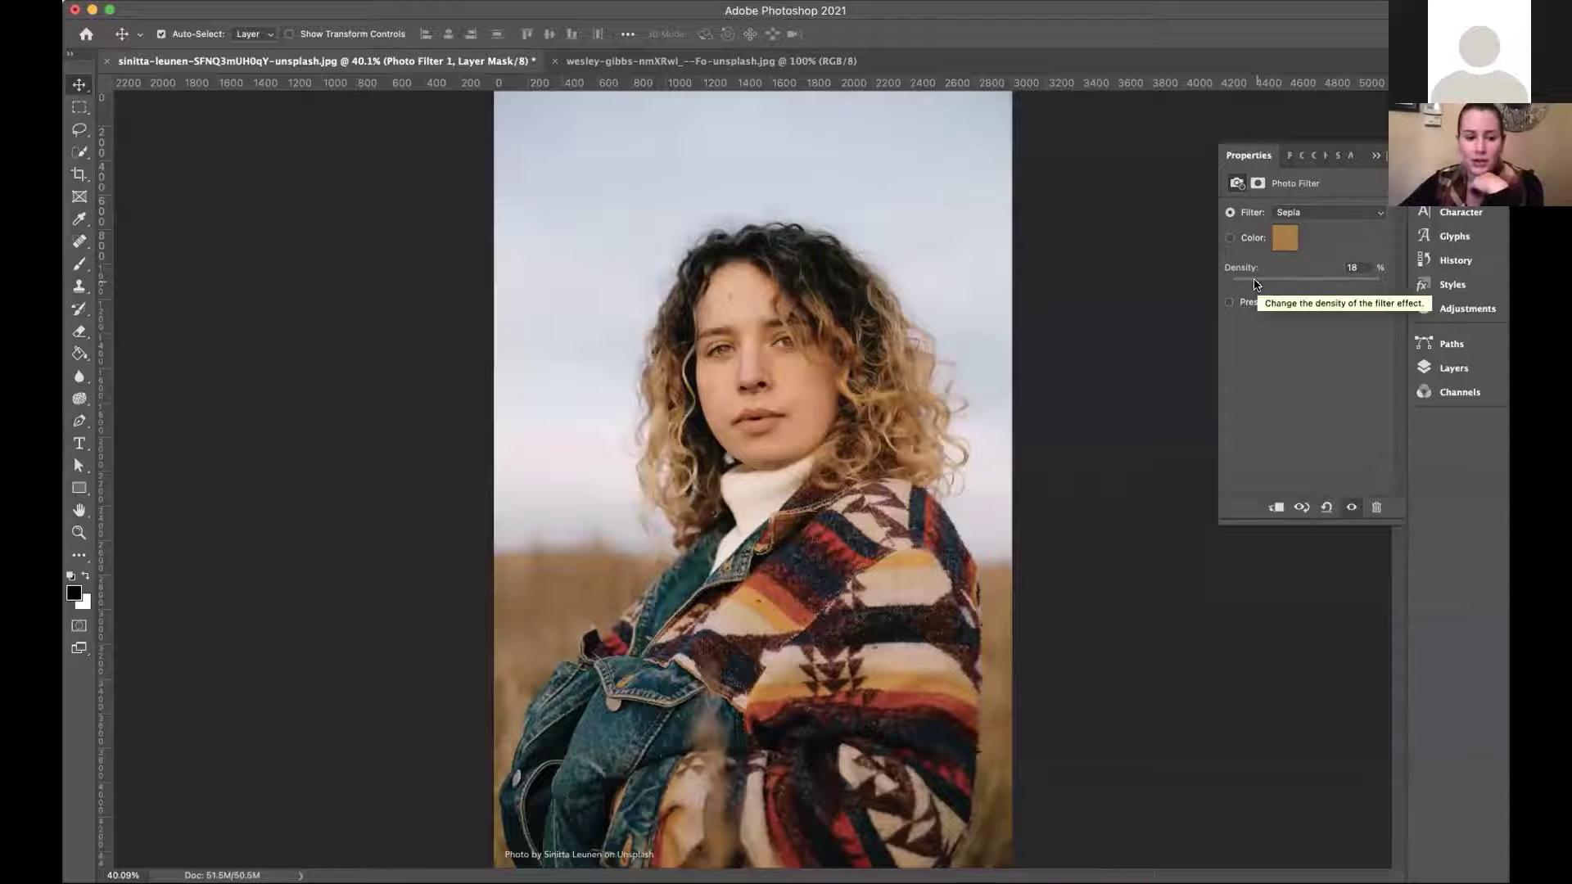
drag(1256, 285, 1245, 285)
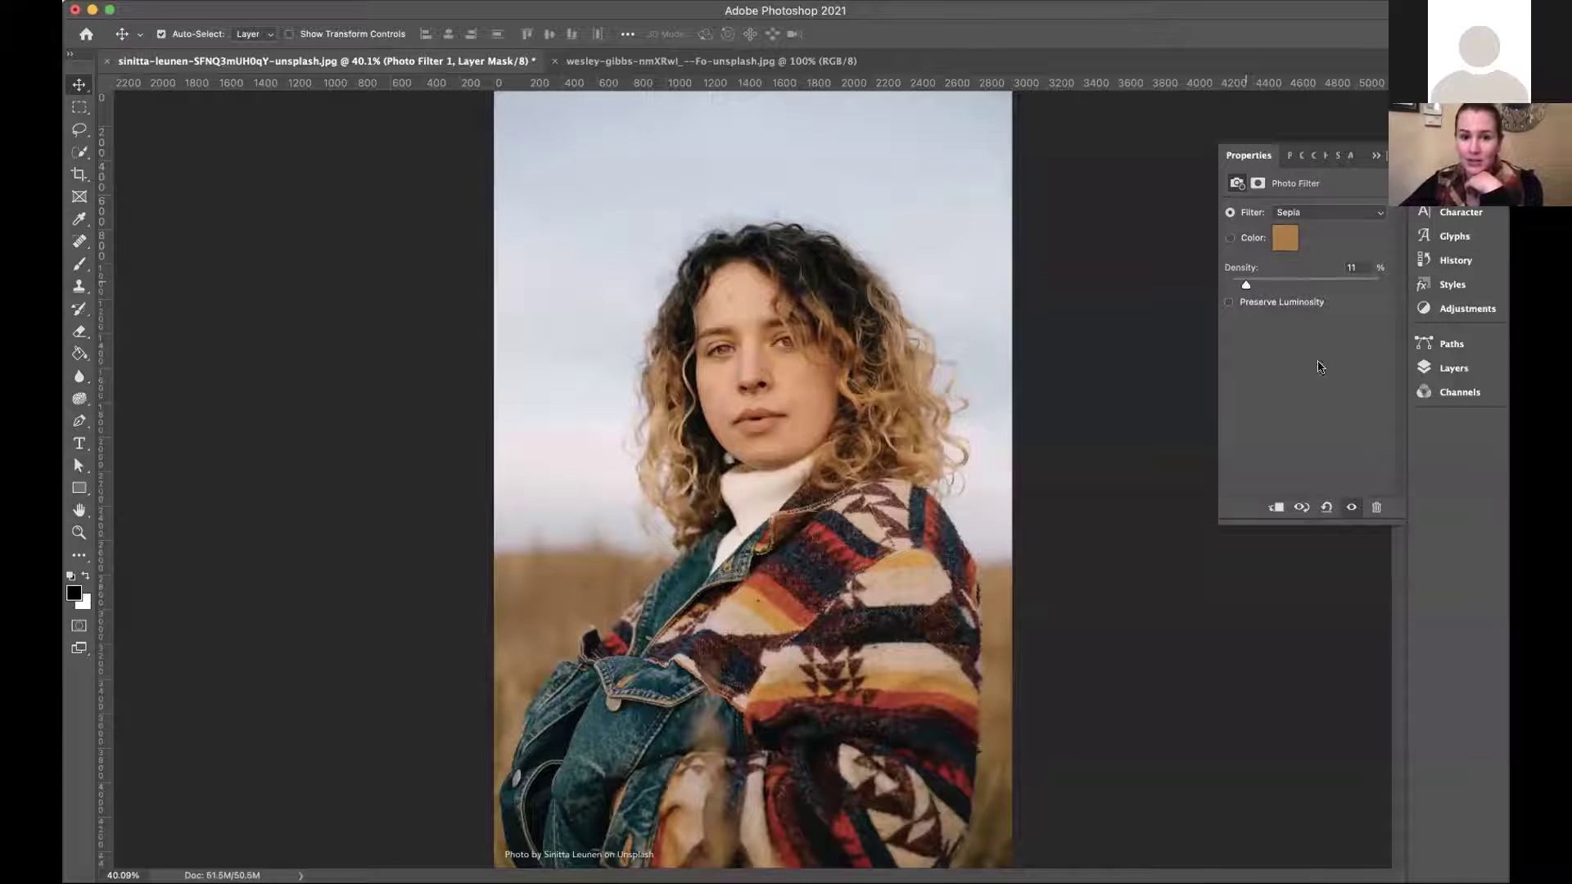
Delete the Photo Filter adjustment layer and show the document's layer stack.
click(1373, 508)
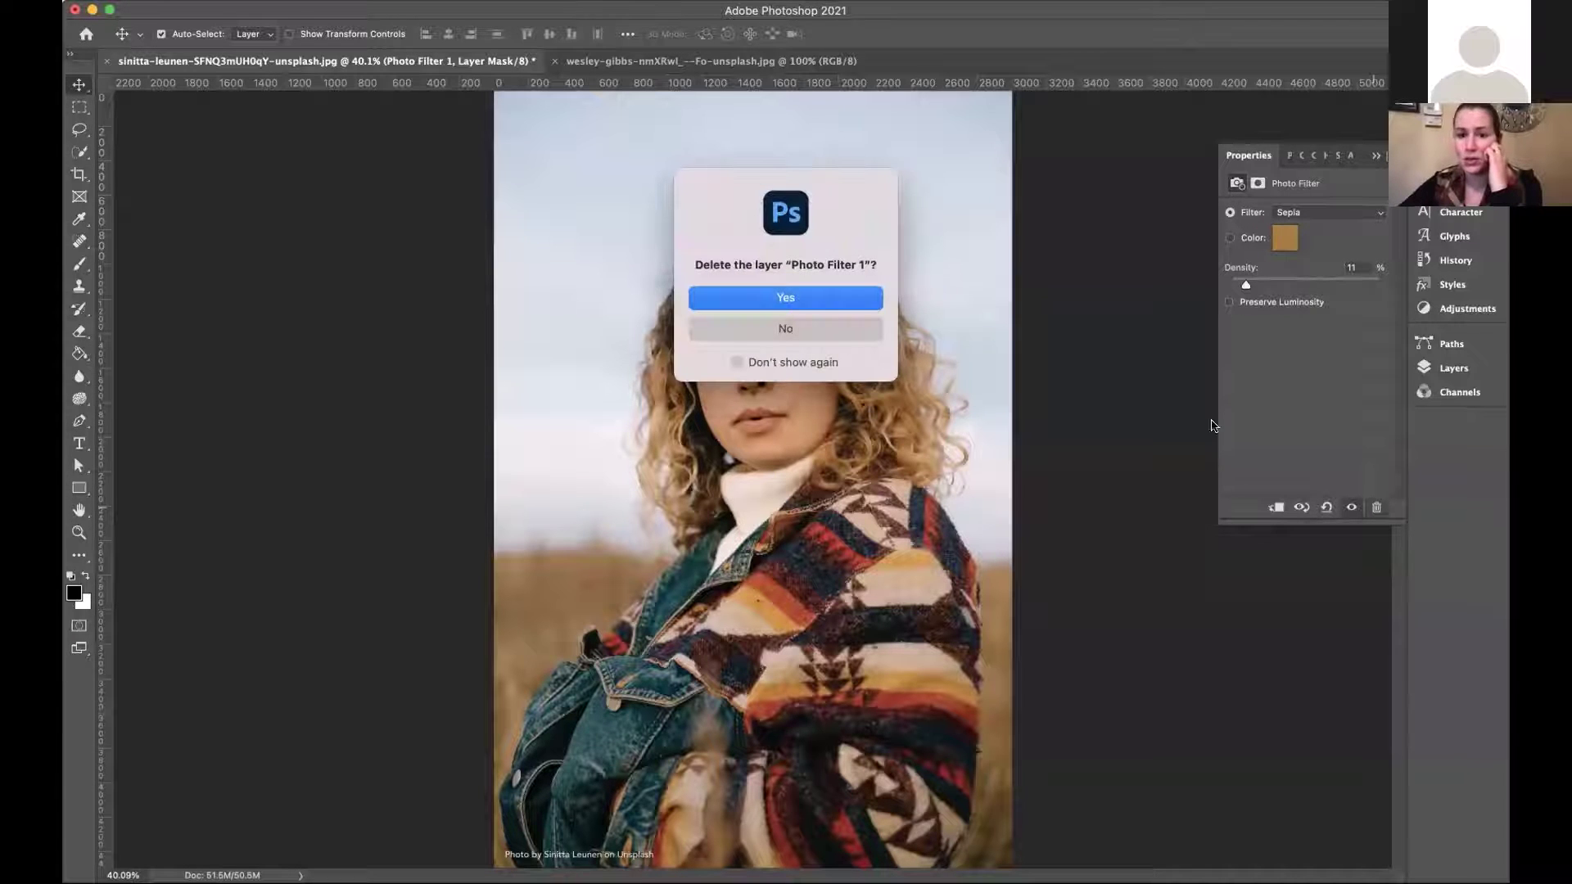
click(823, 293)
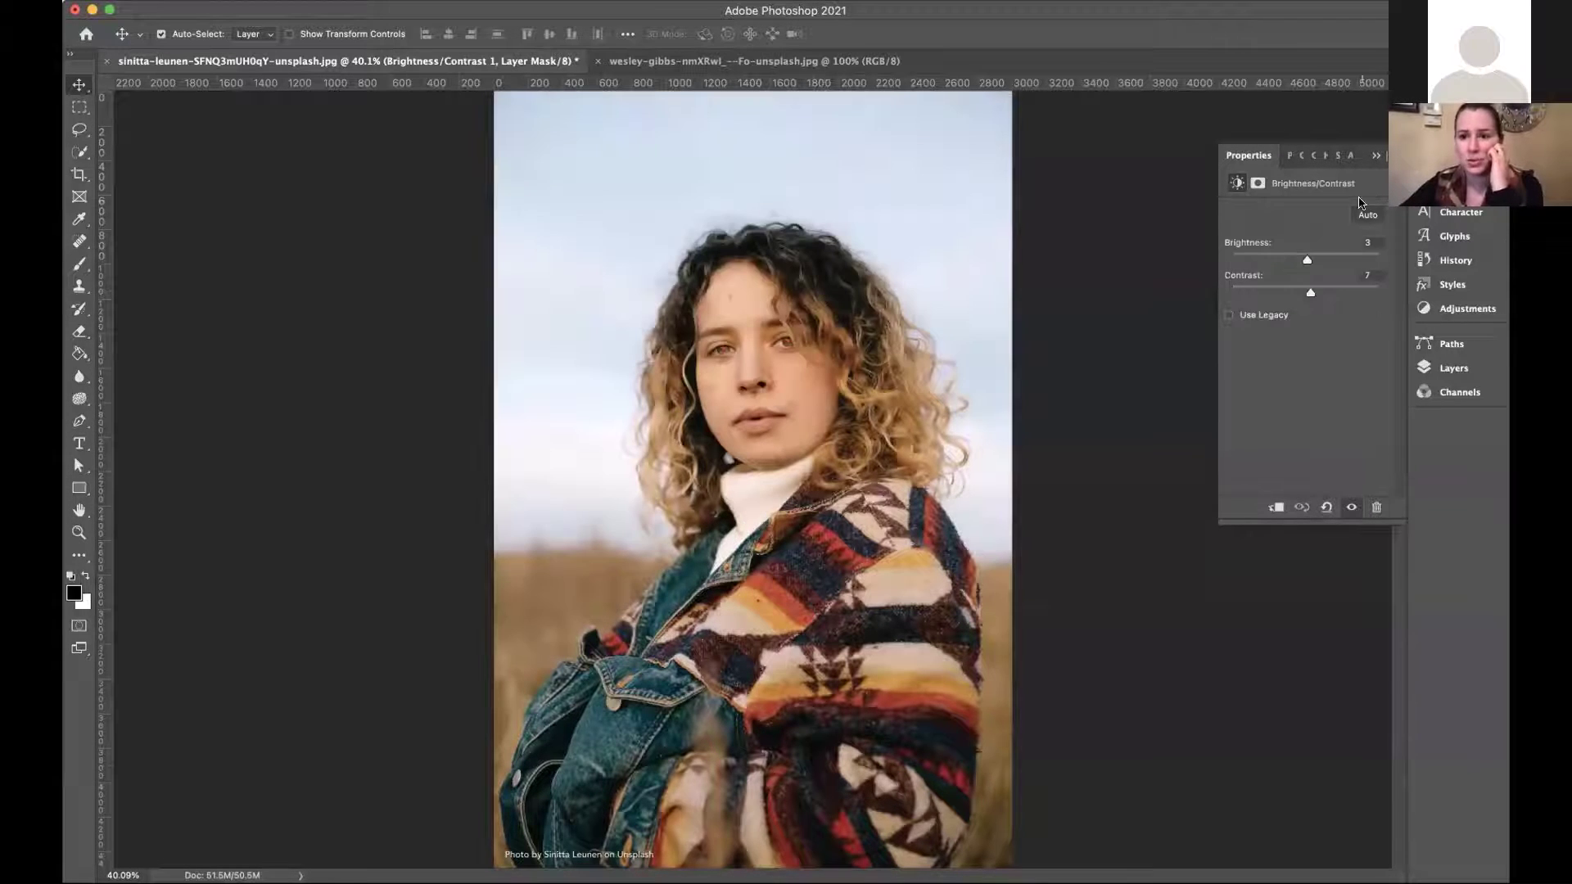
click(1374, 157)
click(1447, 369)
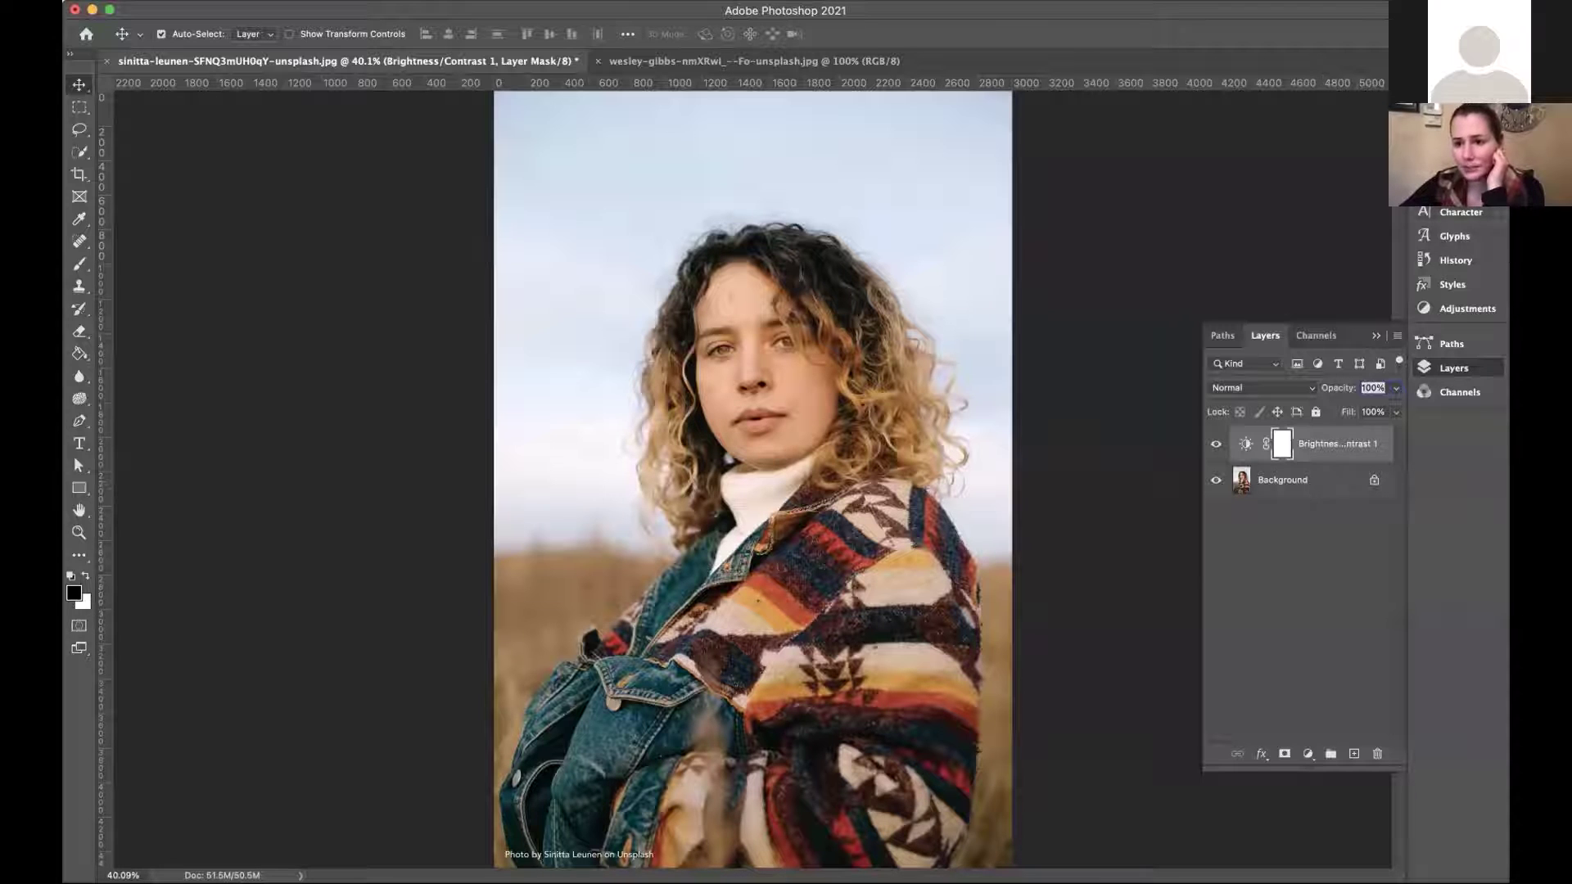
Revert the portrait to its second Image Size history state and duplicate the Background layer.
click(1453, 262)
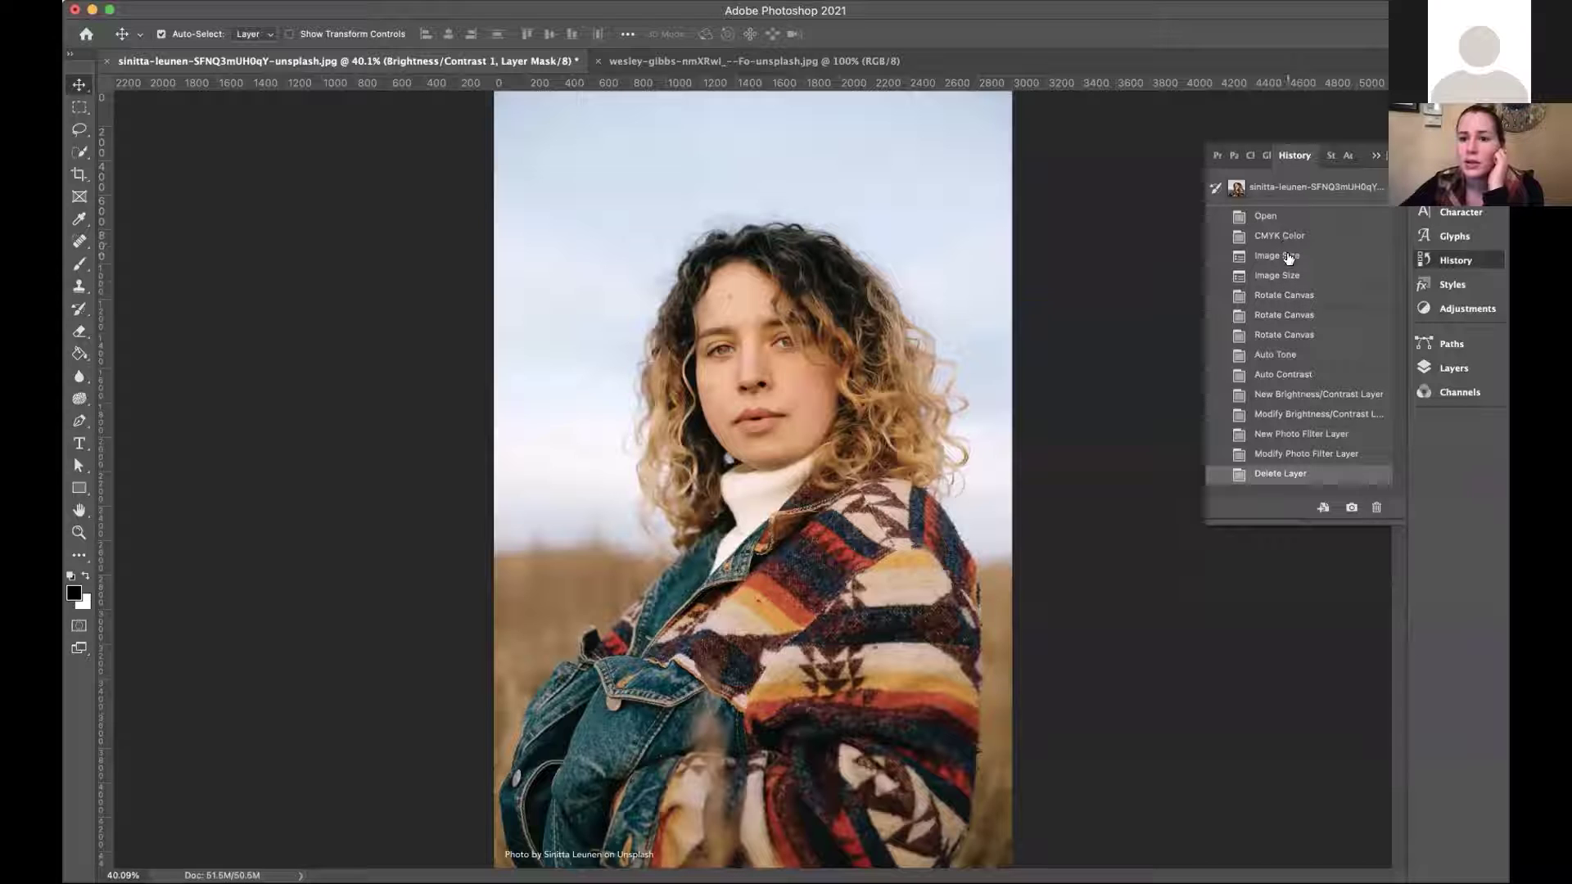
click(1287, 274)
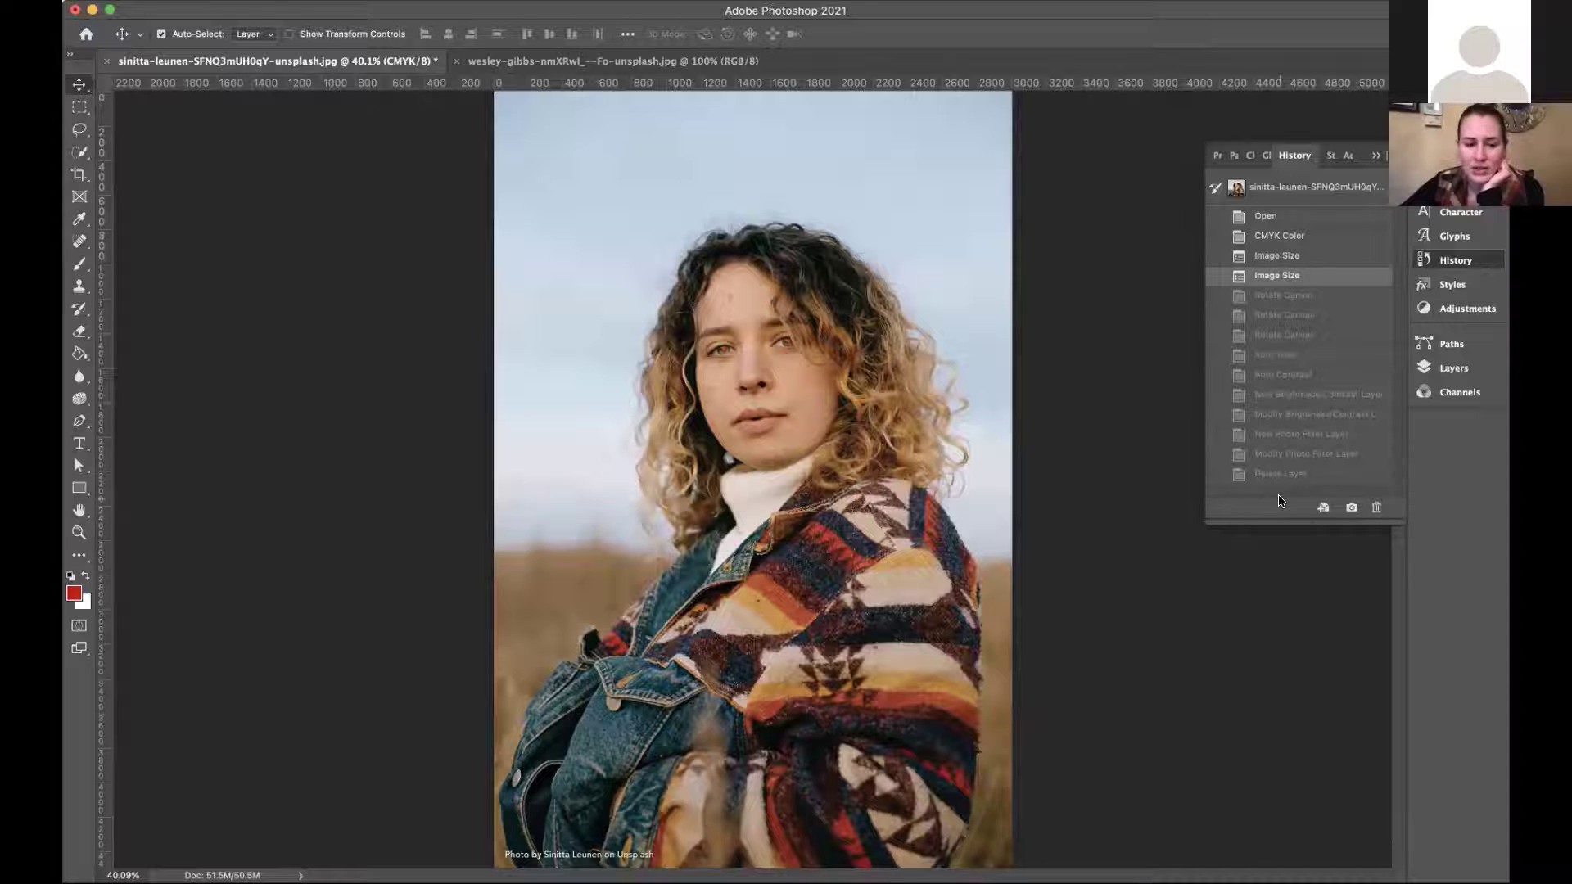
click(1451, 369)
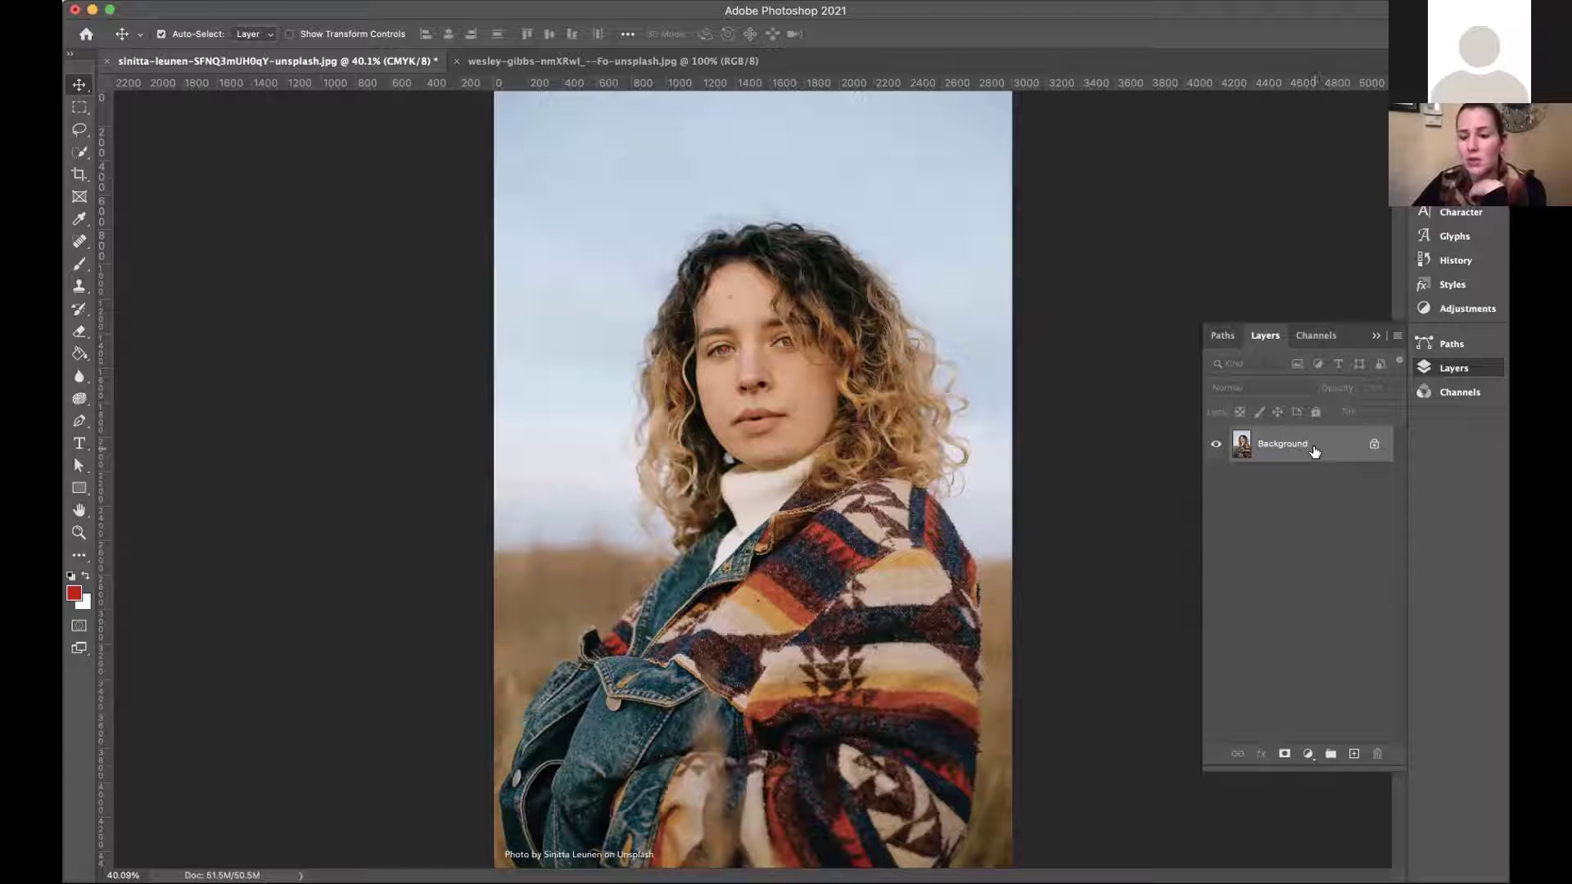
drag(1309, 449, 1351, 752)
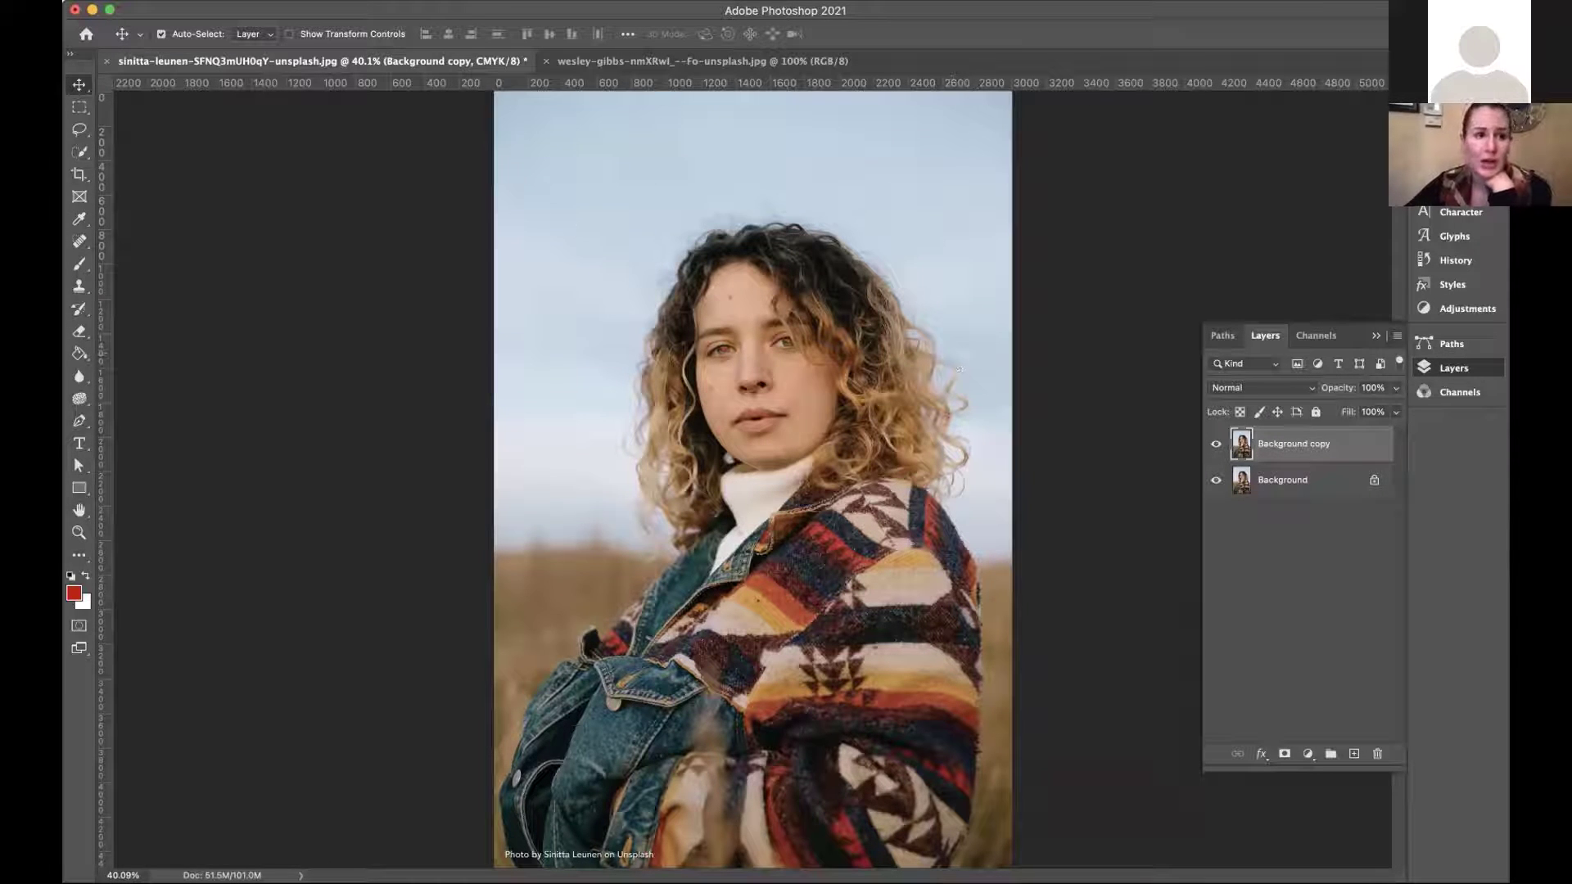
Apply Auto Tone and Auto Contrast to the Background copy layer.
click(275, 1)
click(296, 62)
click(274, 2)
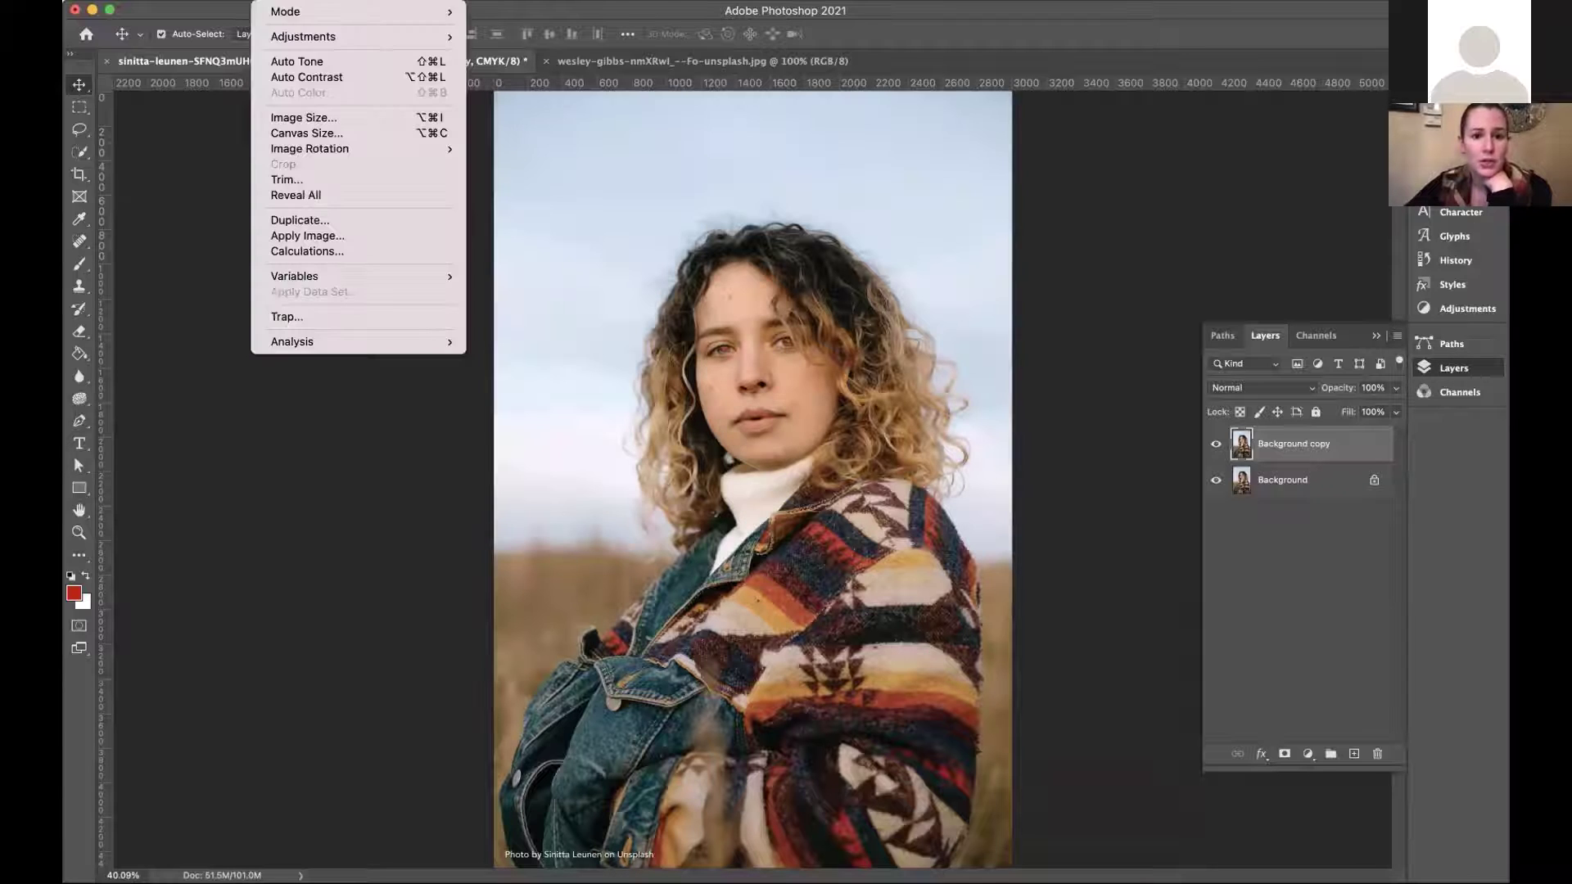
click(307, 77)
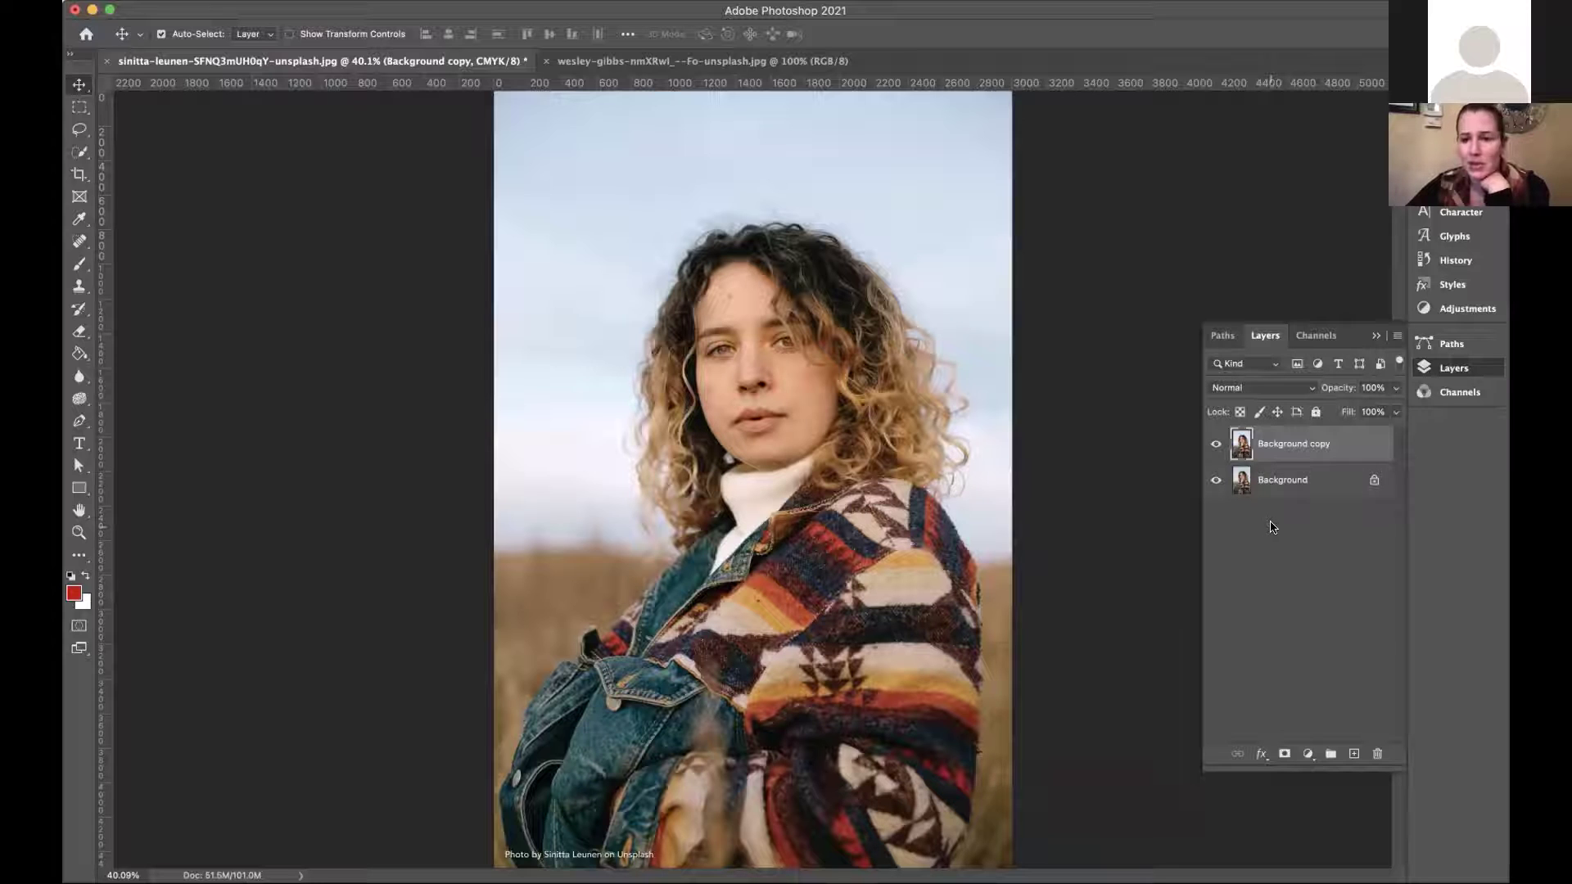
Add a Brightness/Contrast adjustment layer above the Background copy with brightness 3 and contrast 6.
click(1462, 309)
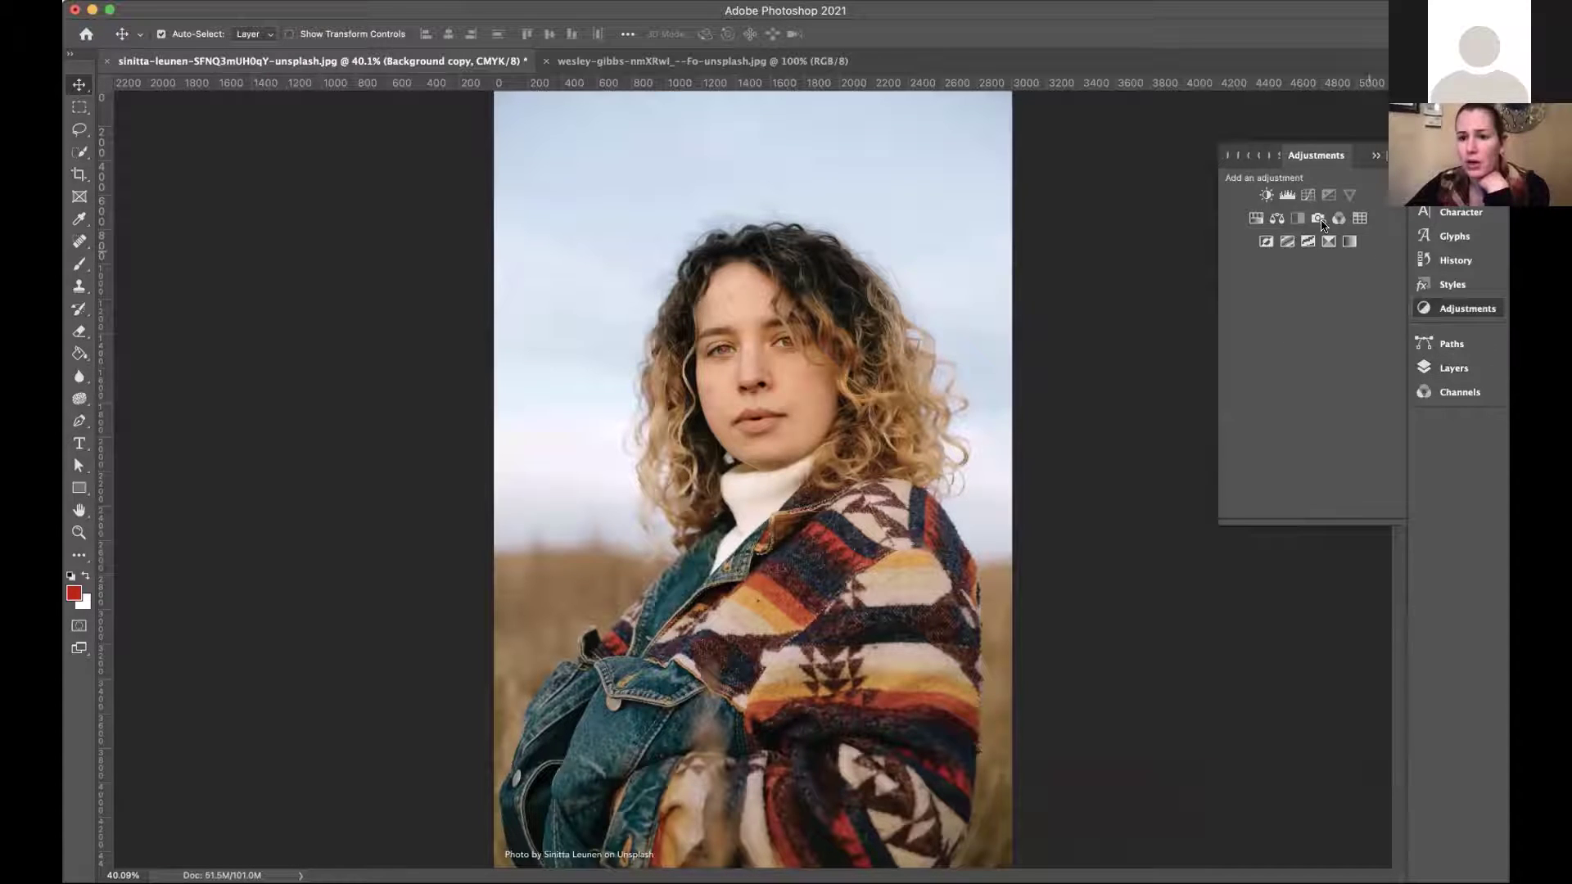
click(1265, 196)
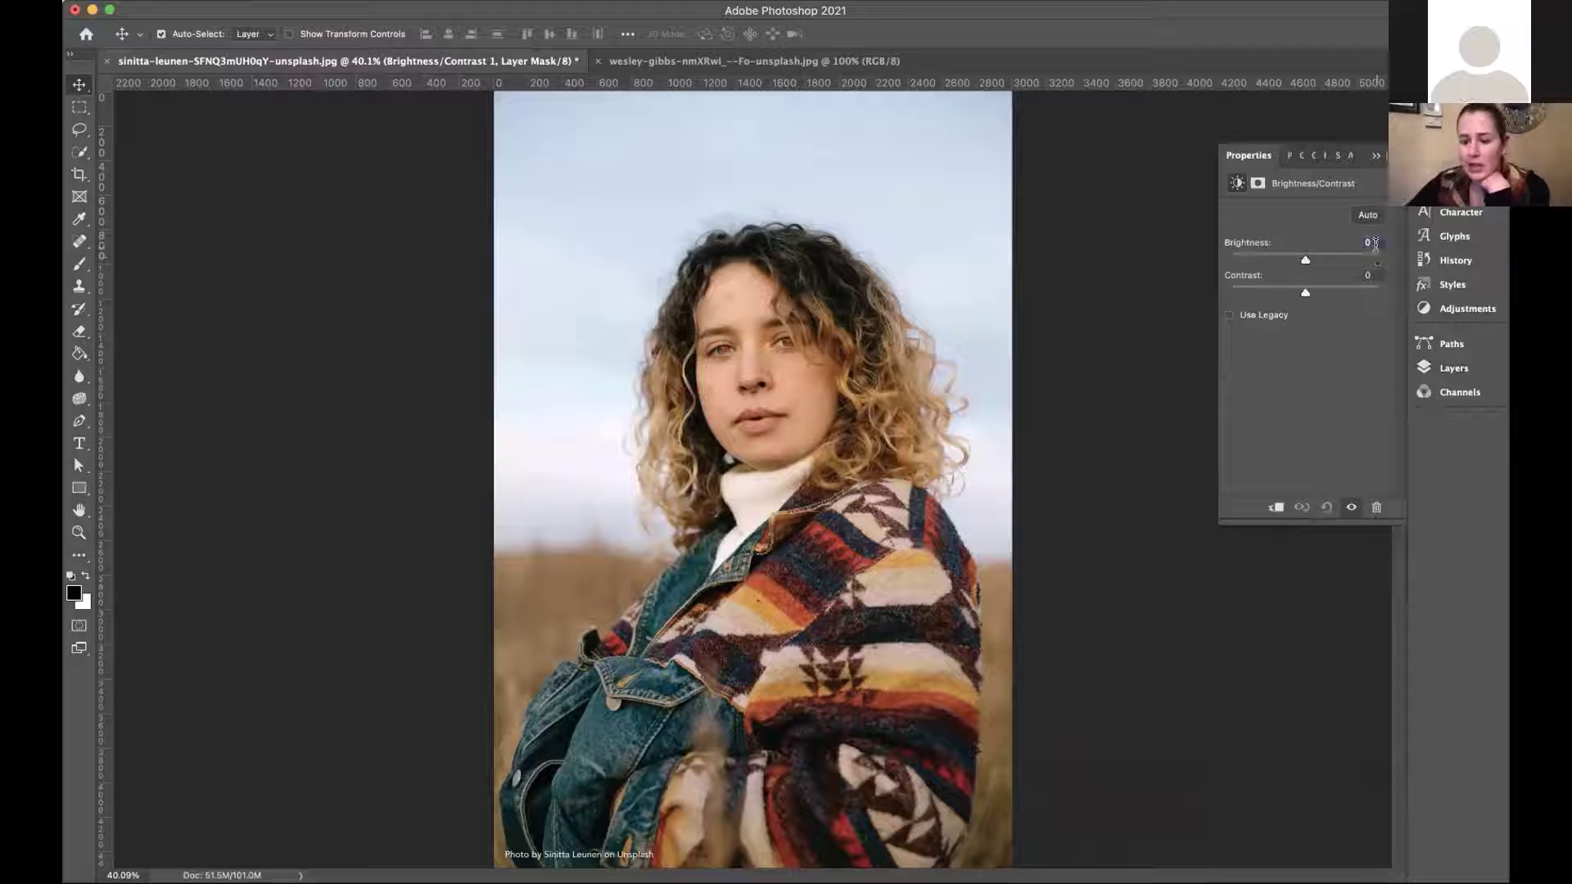
scroll(1376, 244, up, 3)
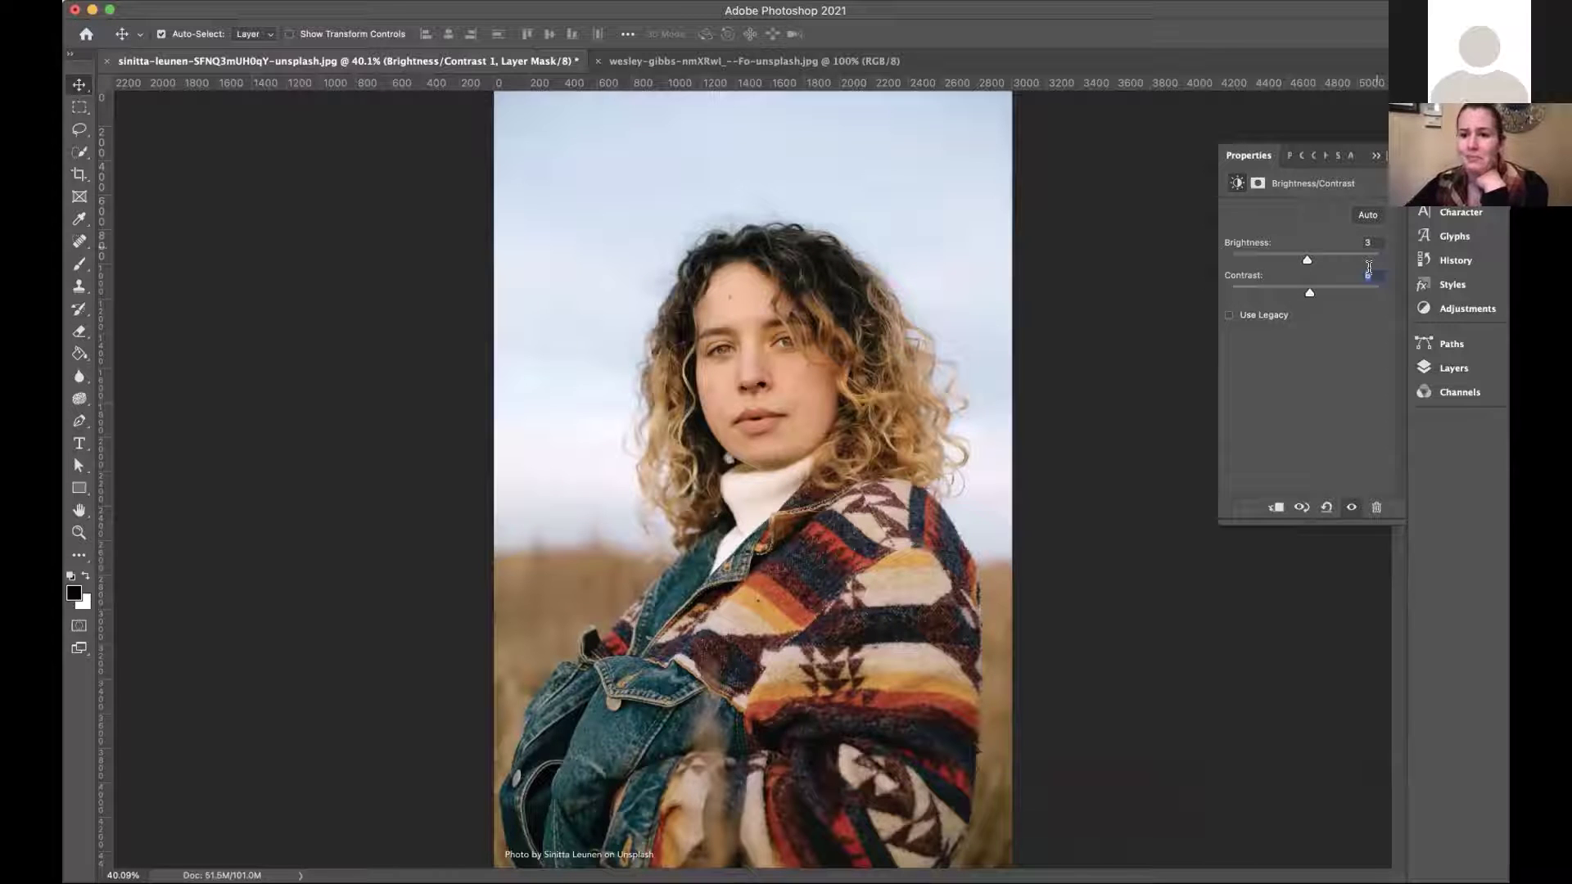
click(1372, 157)
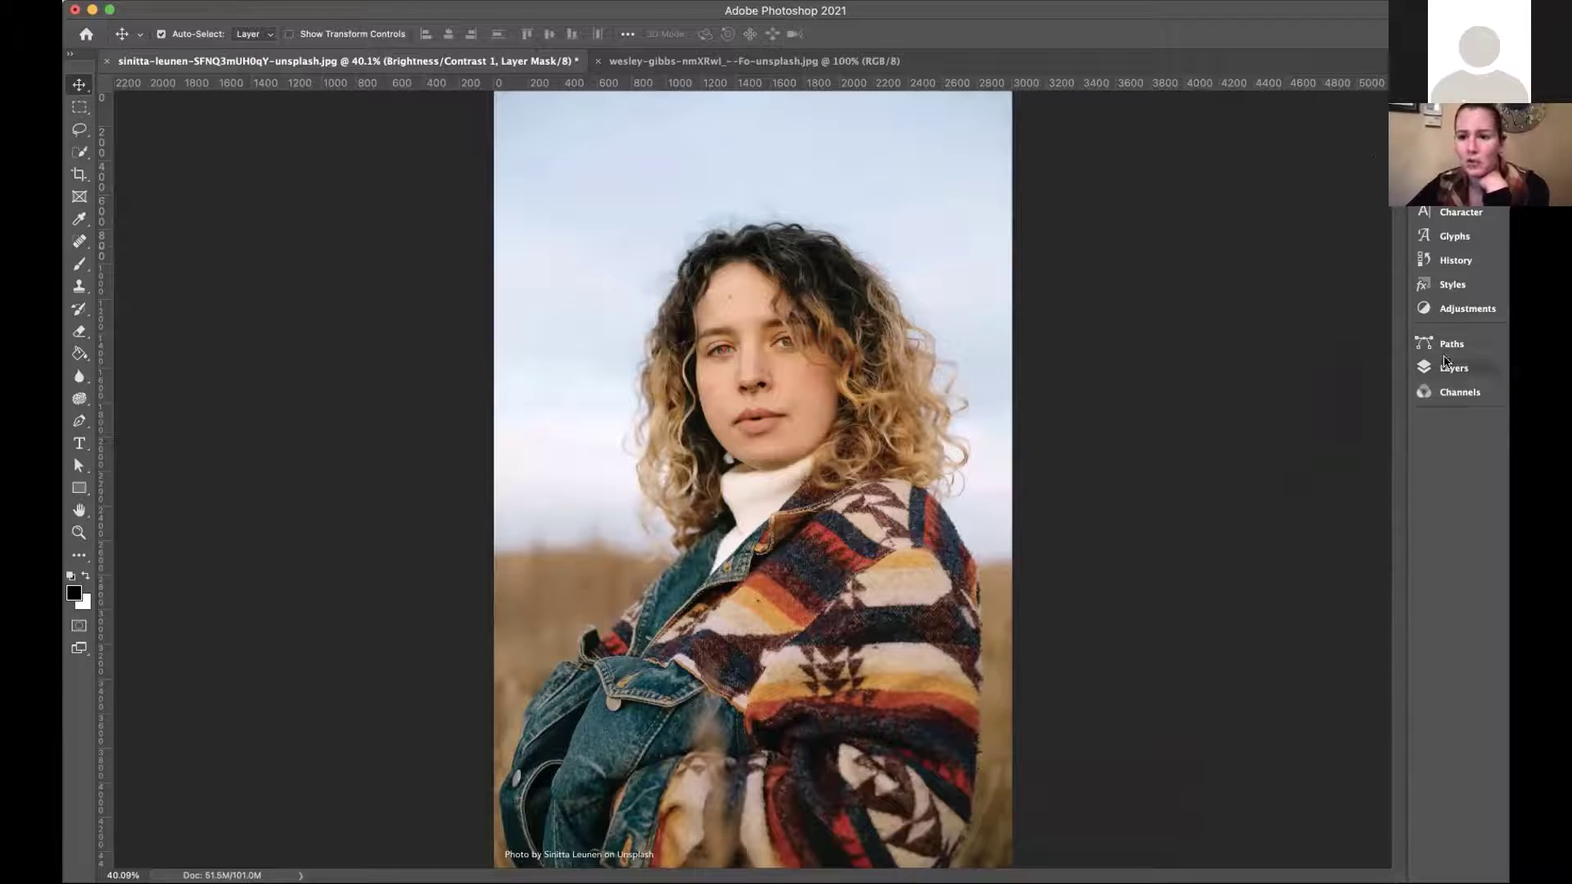
Make the Background copy layer active and choose the Red Eye Tool for the woman's red pupils.
click(1447, 370)
click(1305, 483)
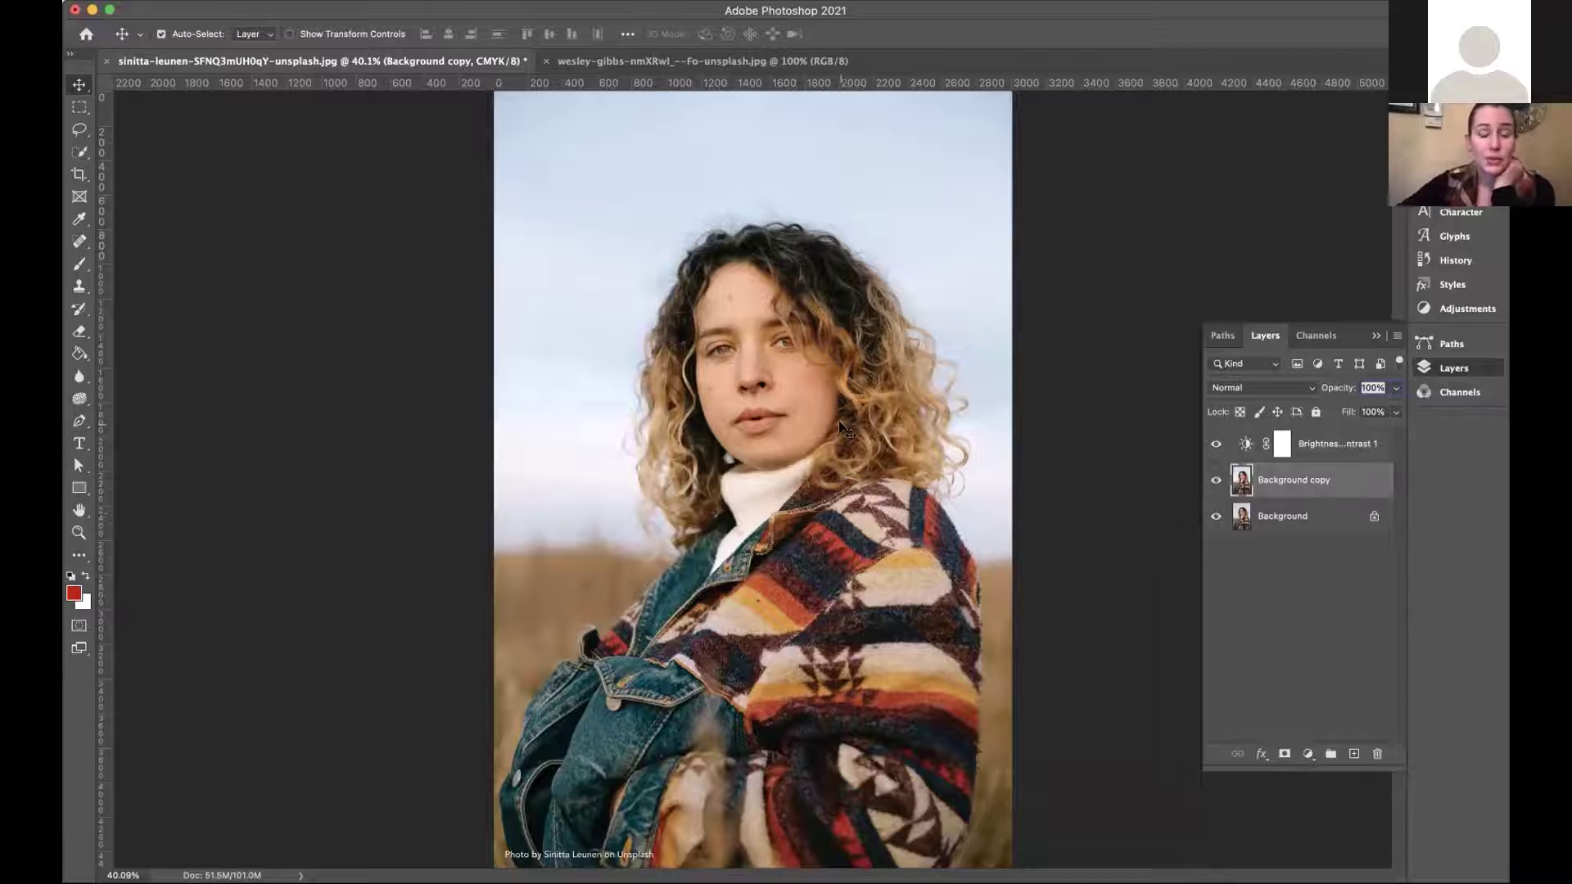
scroll(847, 430, up, 3)
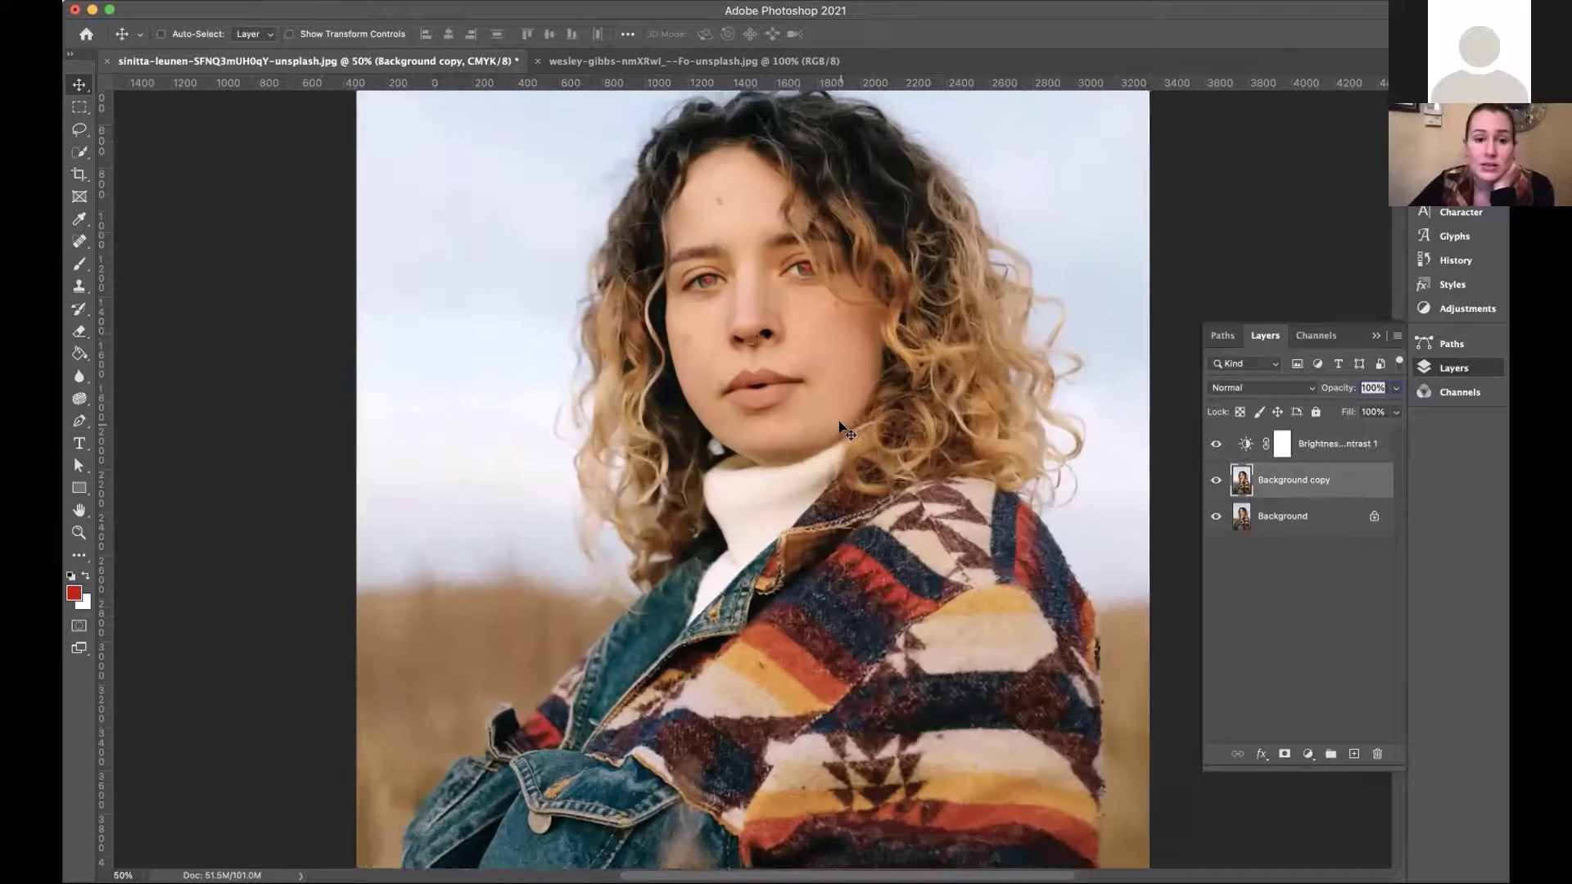
scroll(847, 431, up, 3)
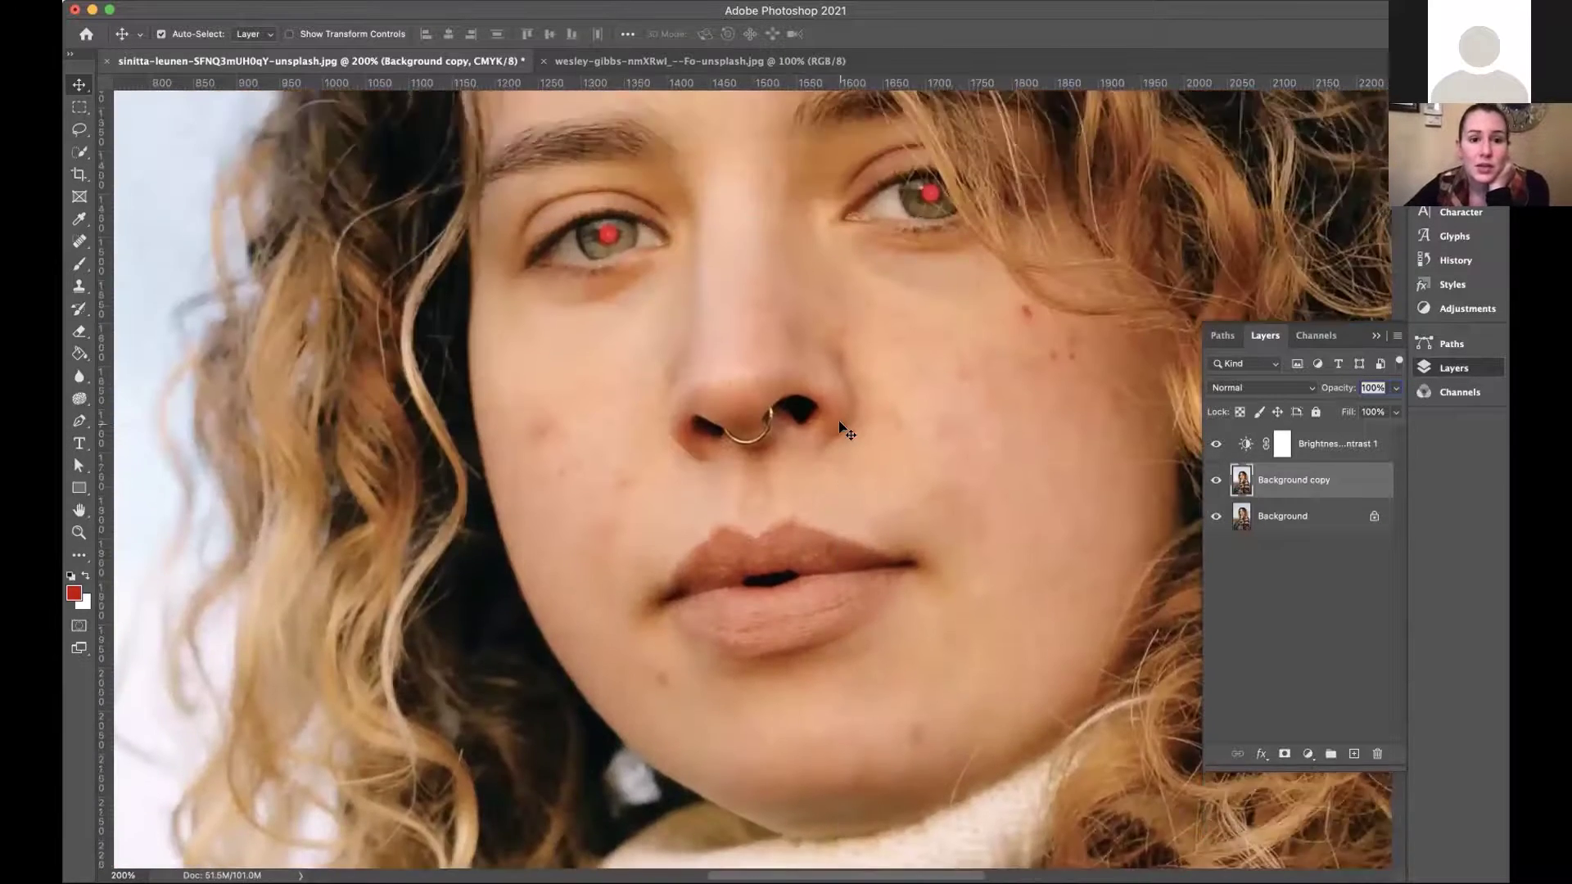
scroll(855, 424, up, 3)
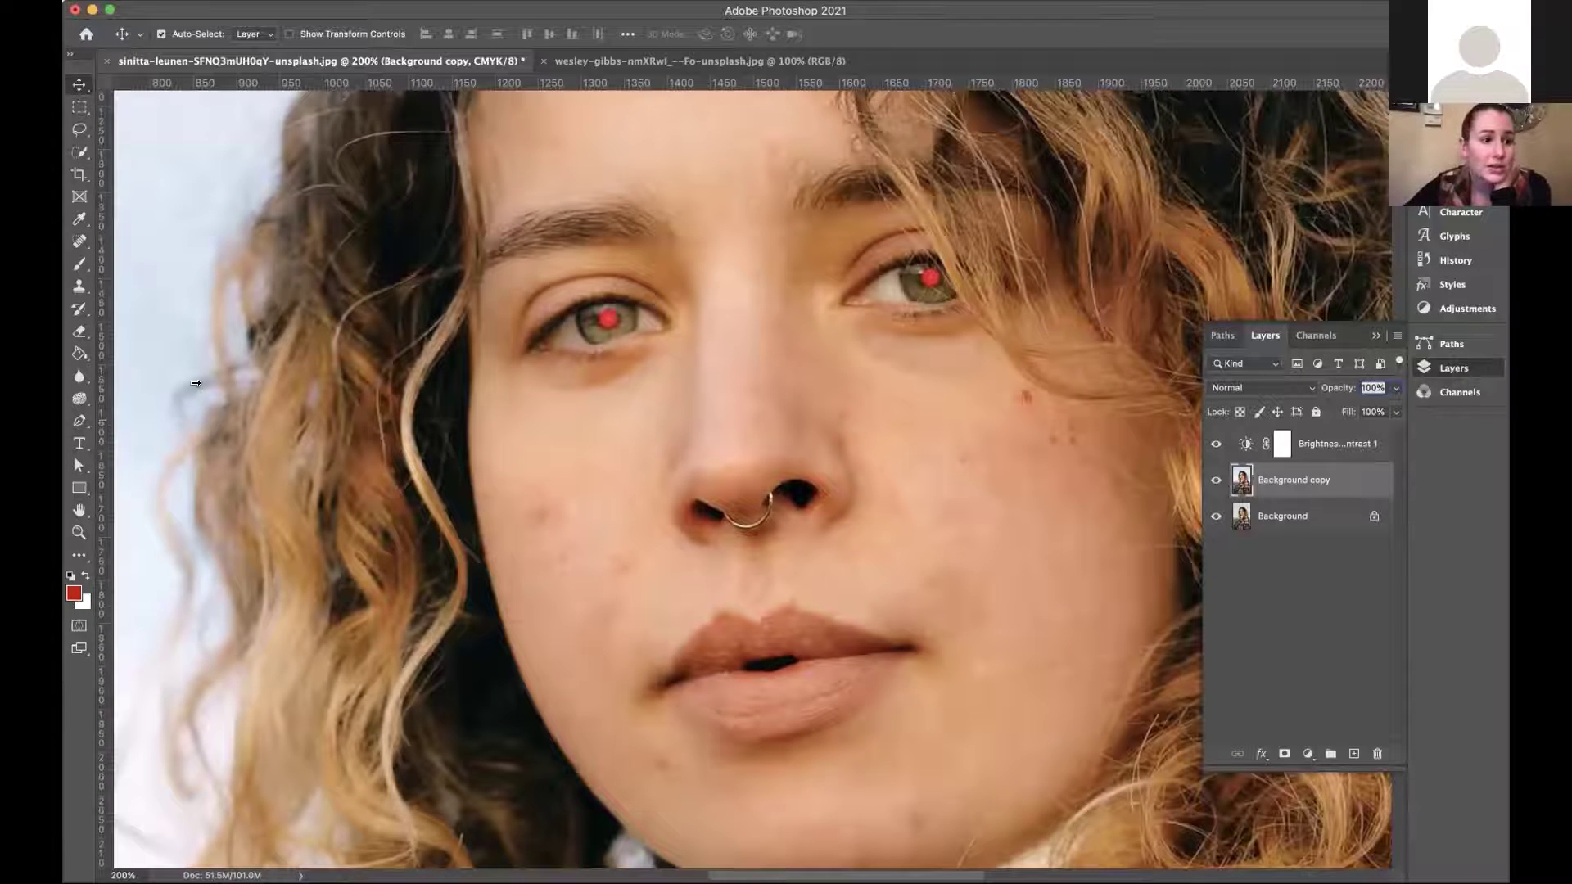
click(82, 405)
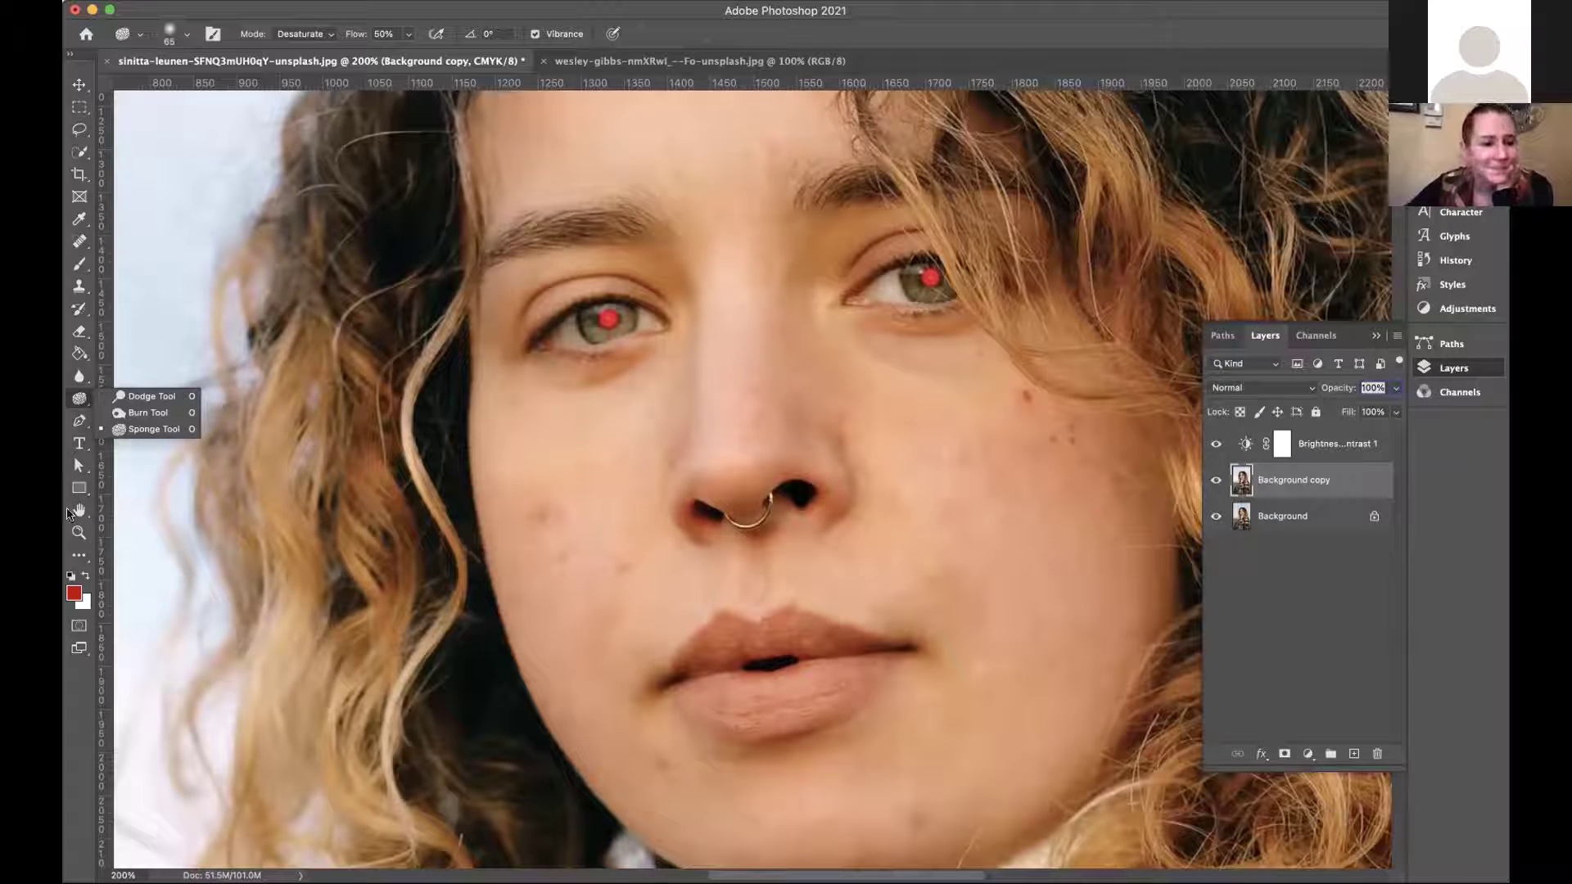
click(78, 378)
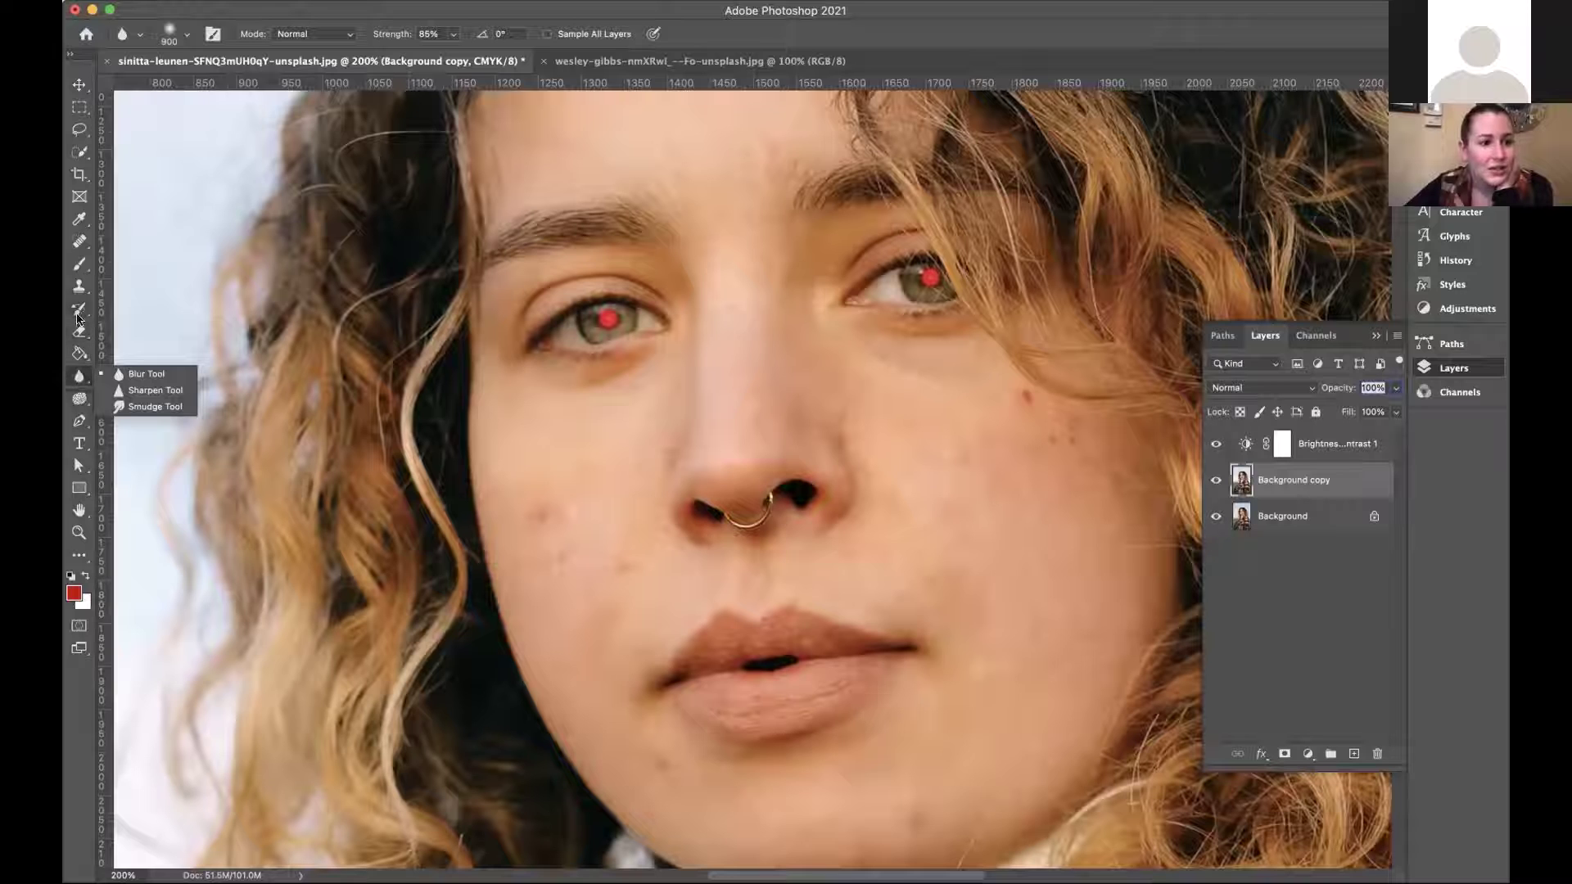
click(85, 248)
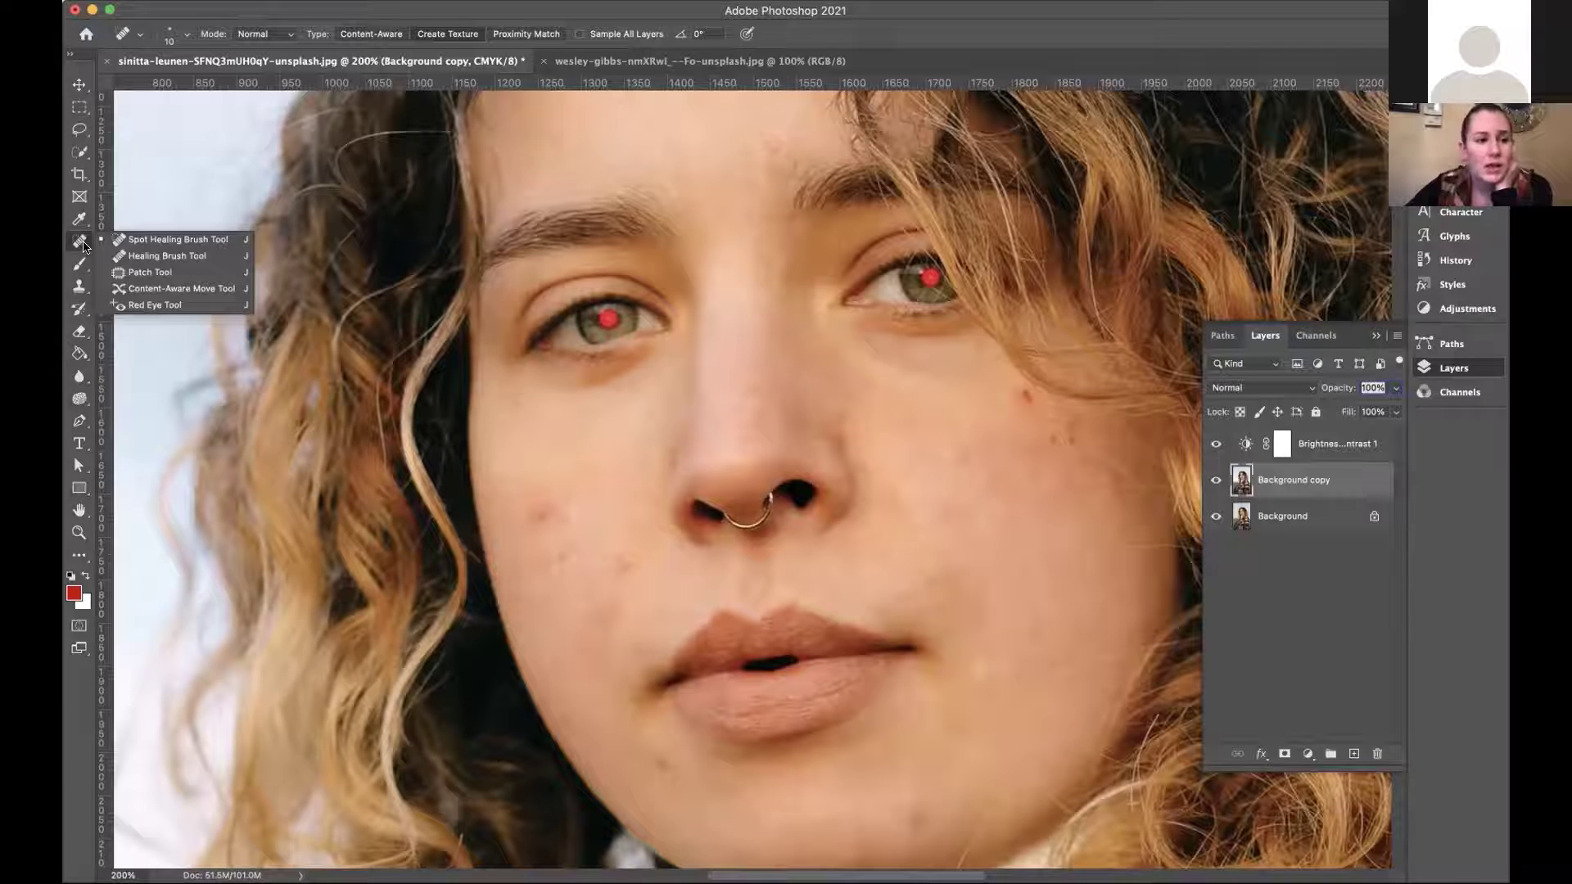
click(155, 304)
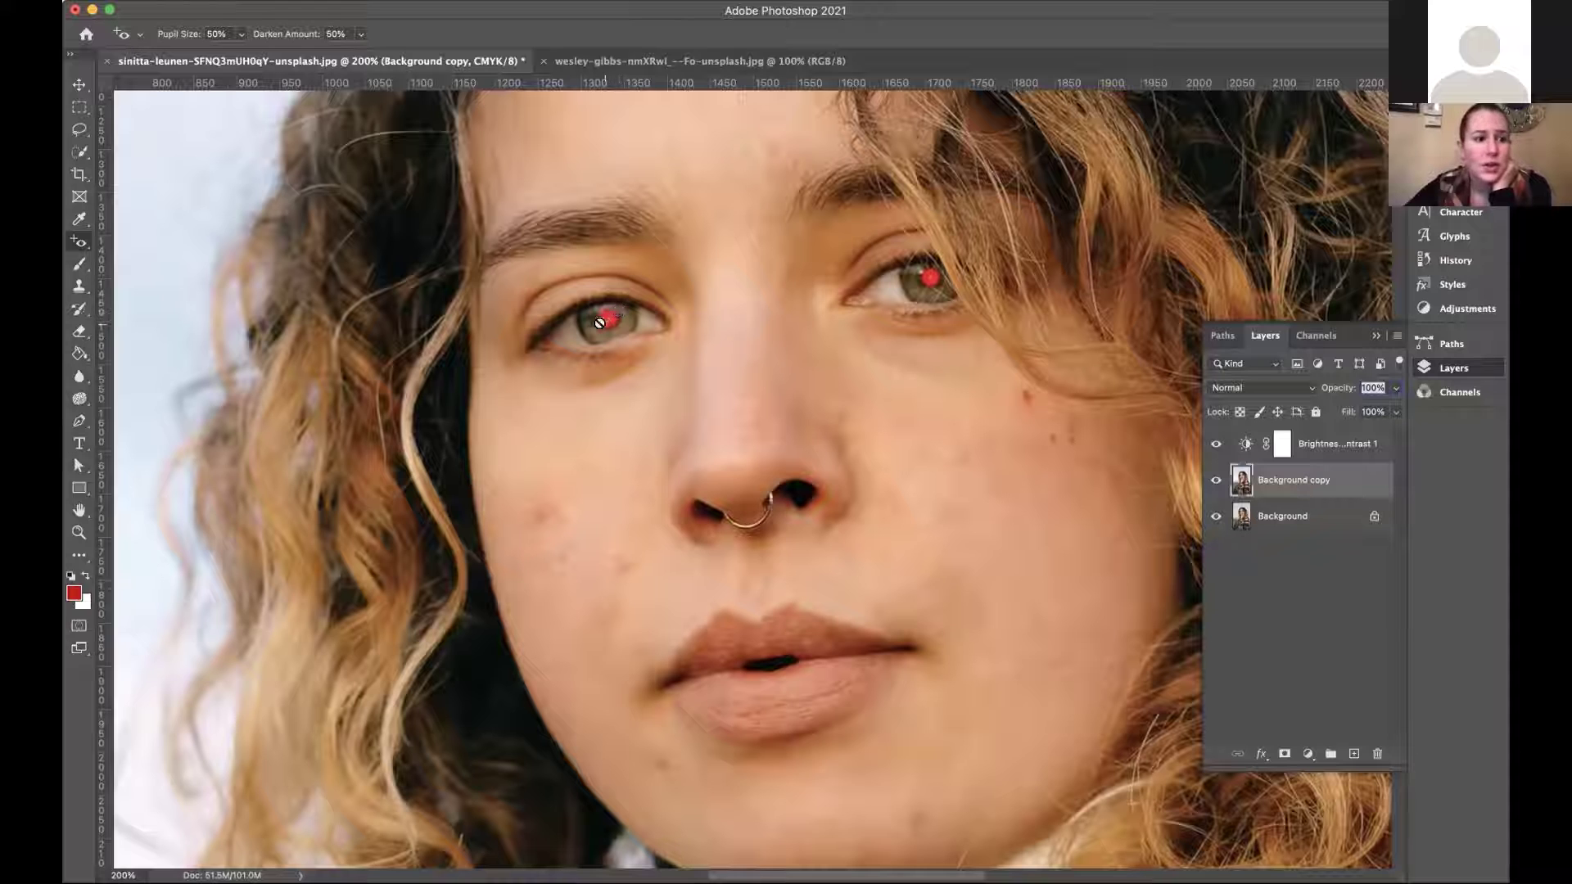
Convert the portrait document to RGB color mode without flattening its layers.
click(289, 1)
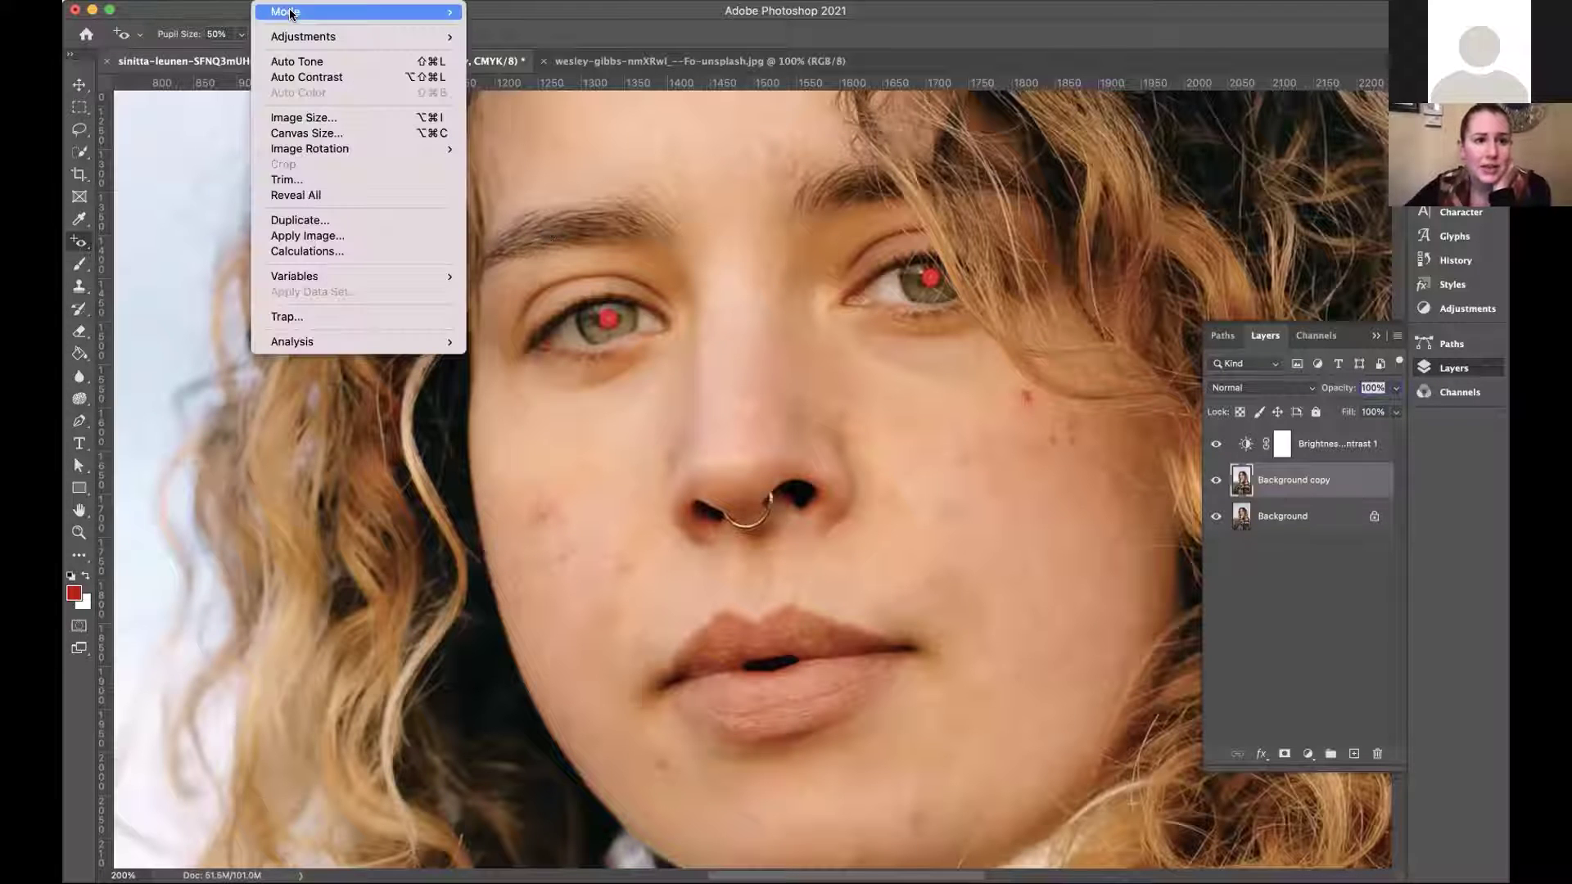
mouse_move(290, 12)
click(554, 74)
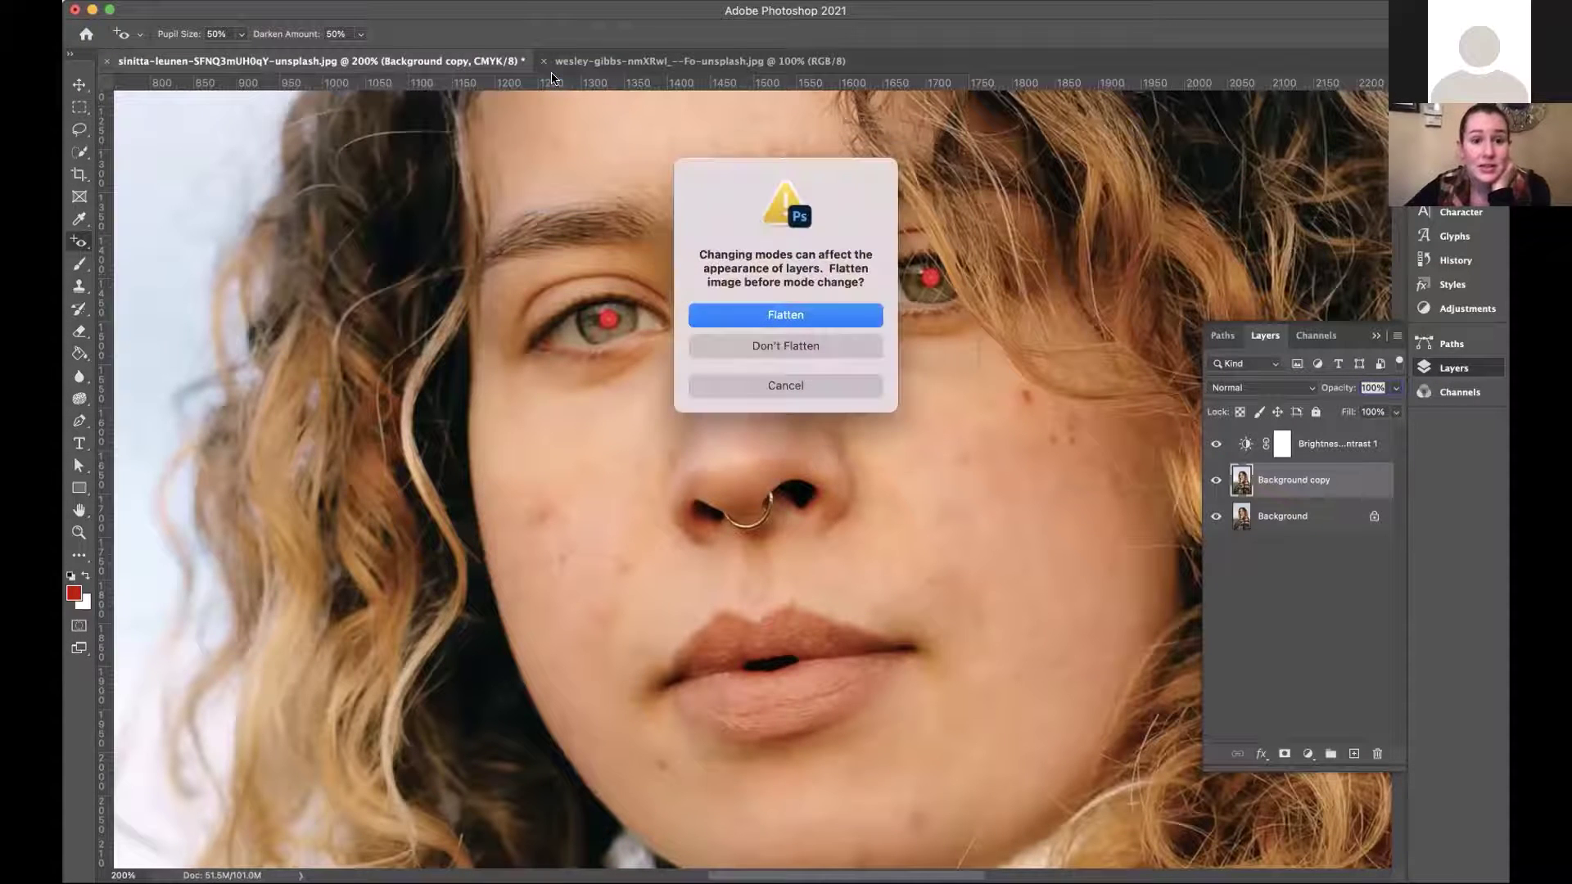
click(804, 344)
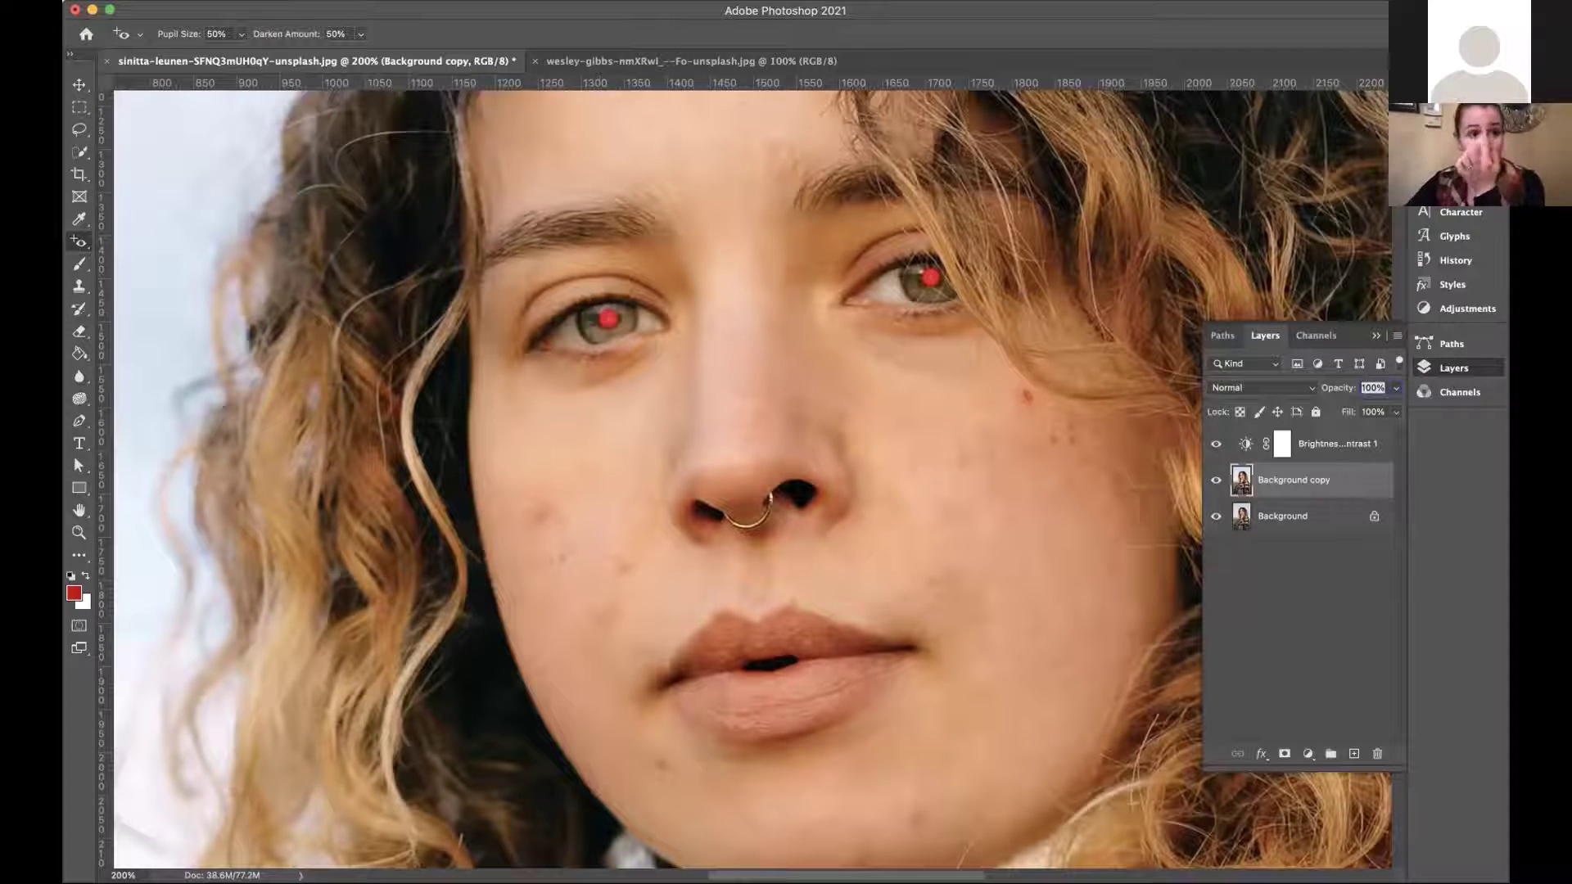
Check the portrait document's color mode and bit depth settings.
click(274, 0)
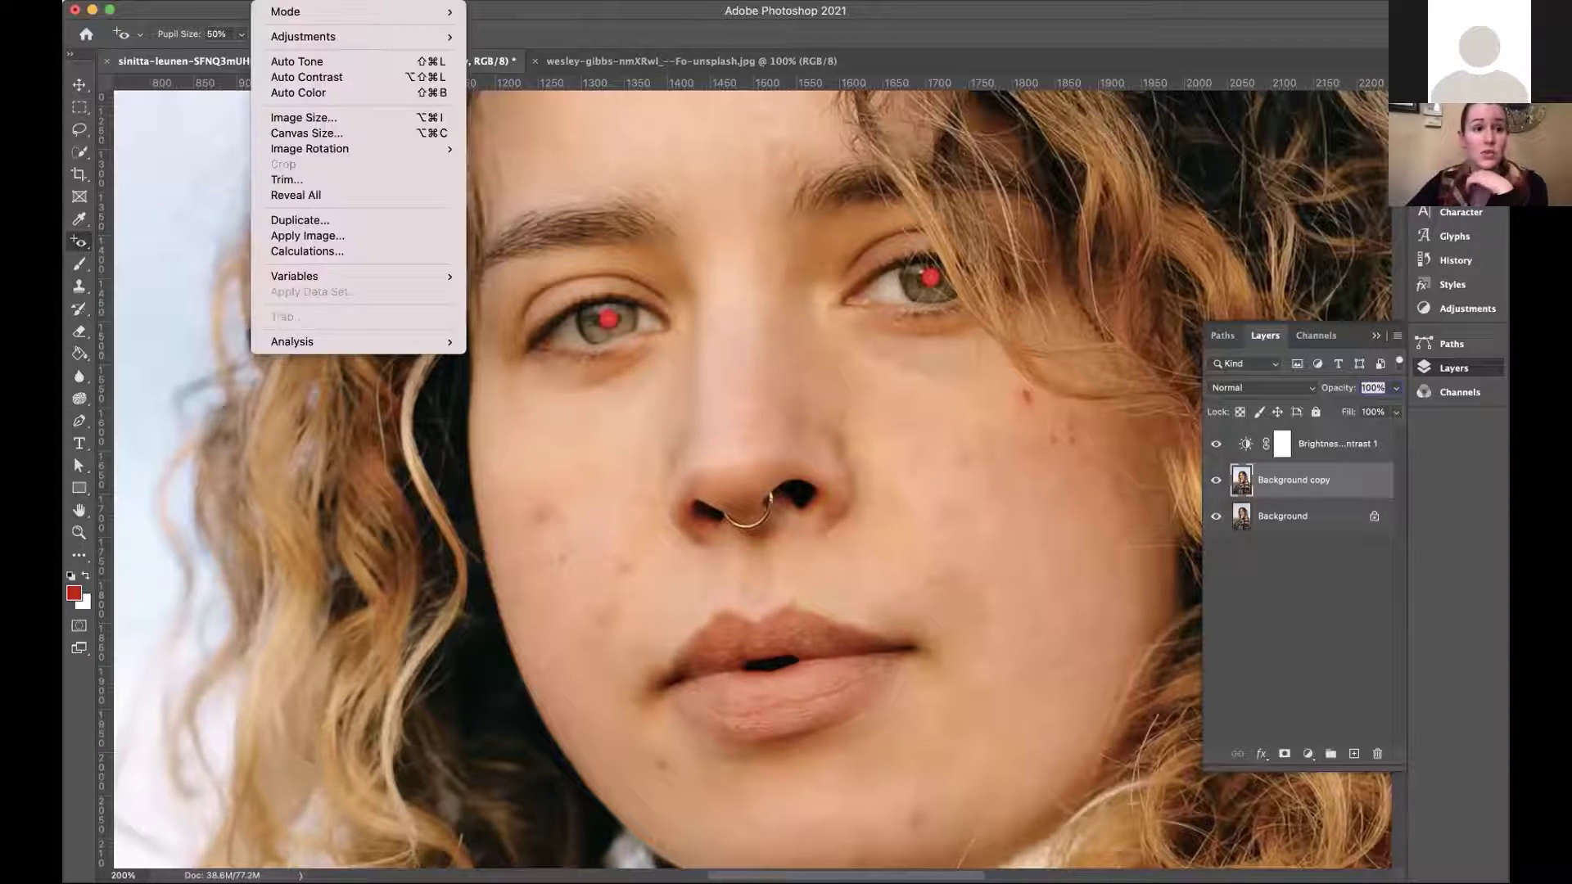
click(318, 97)
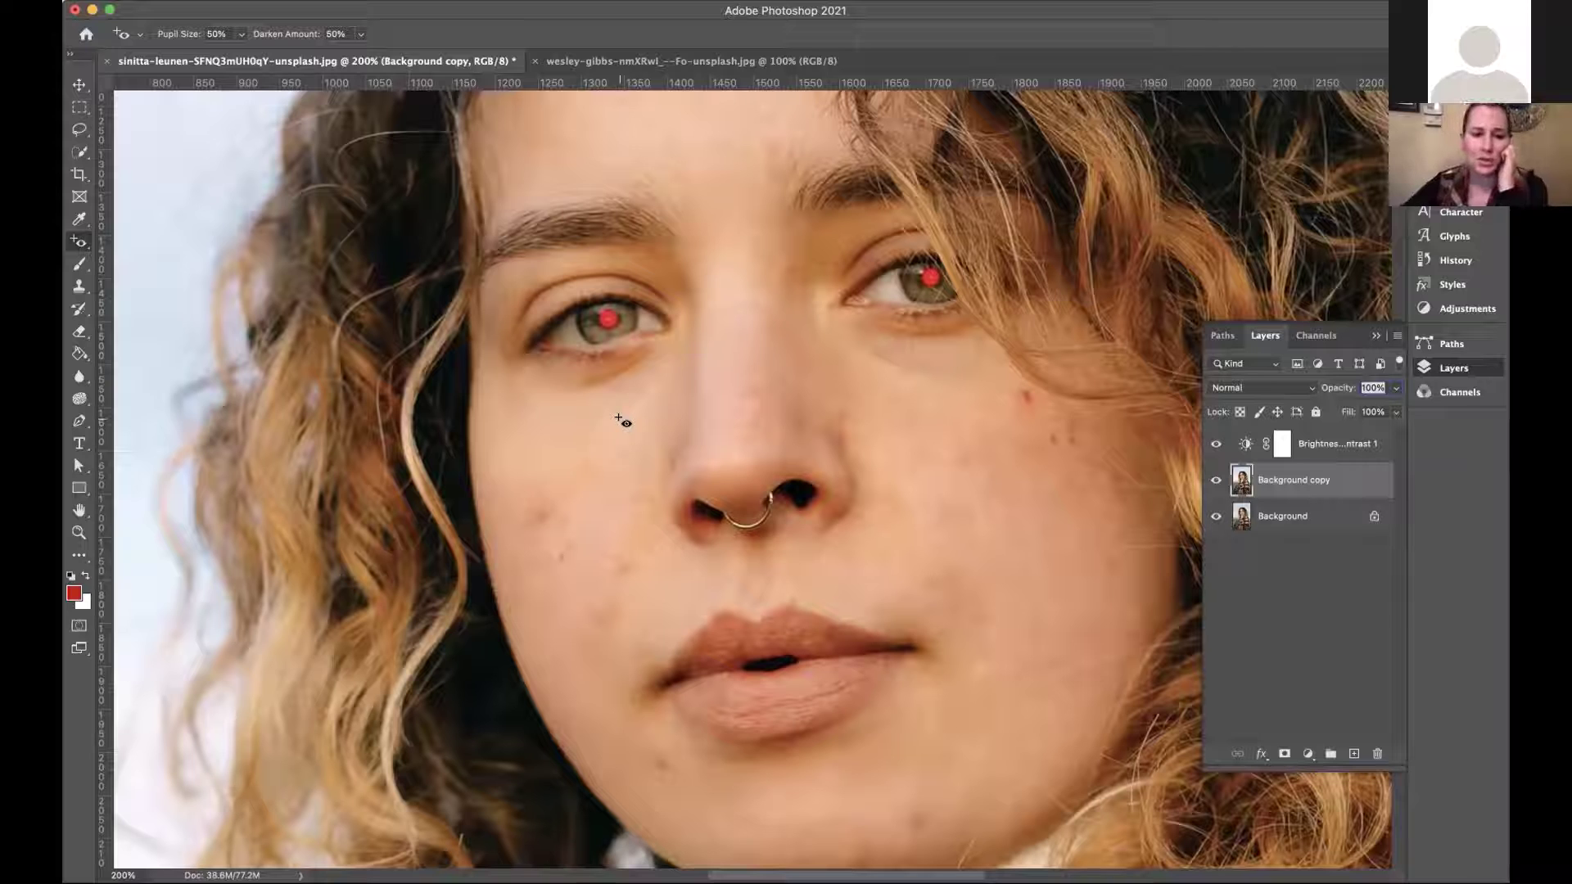
click(305, 15)
mouse_move(292, 13)
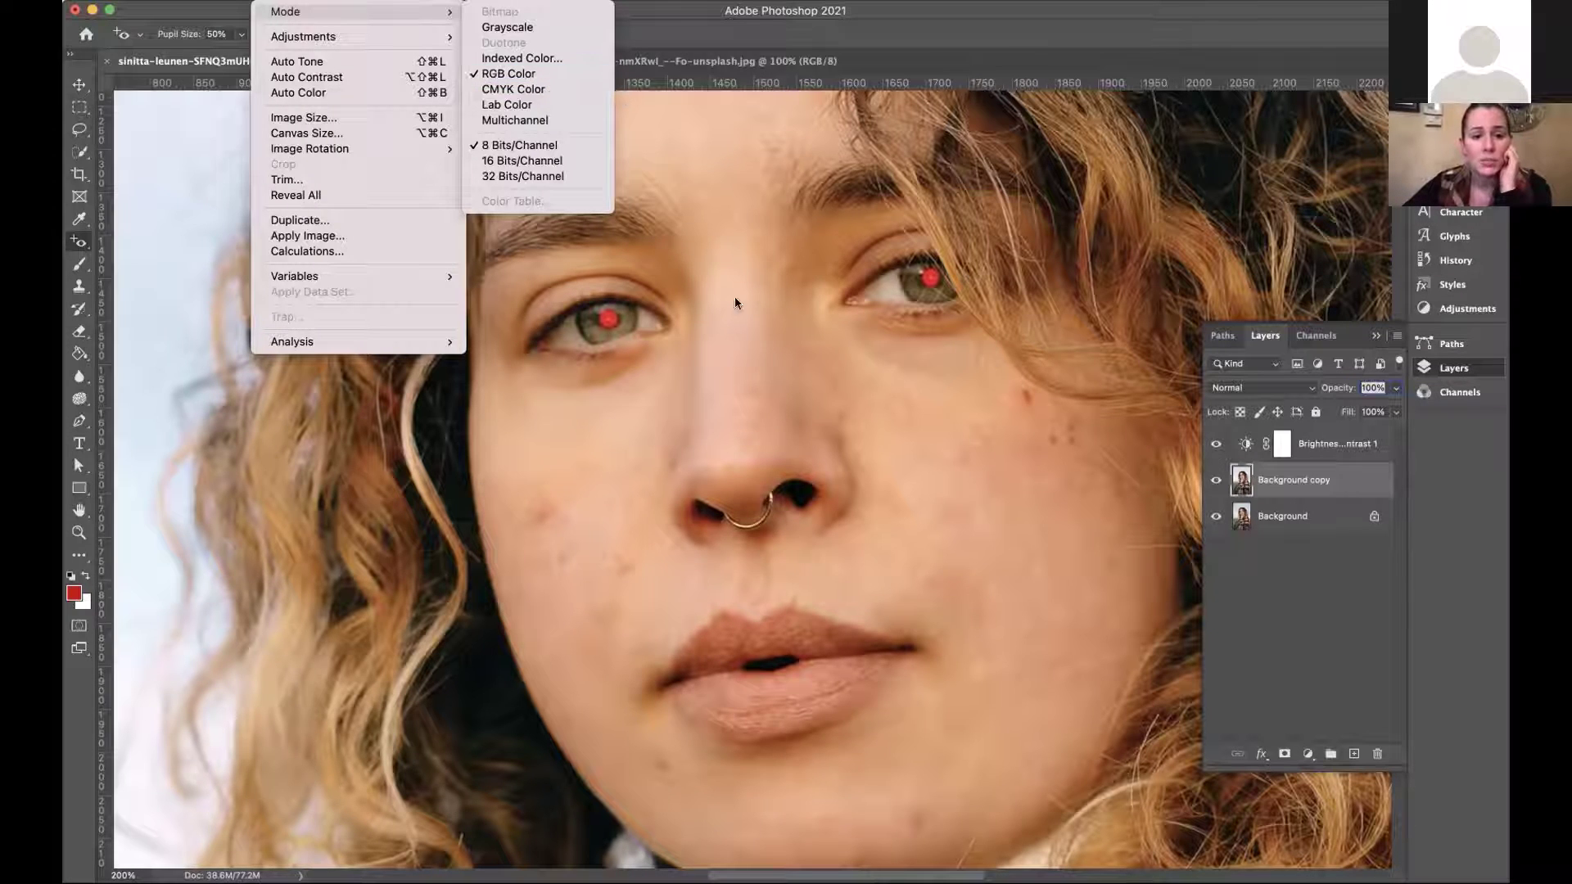
click(632, 317)
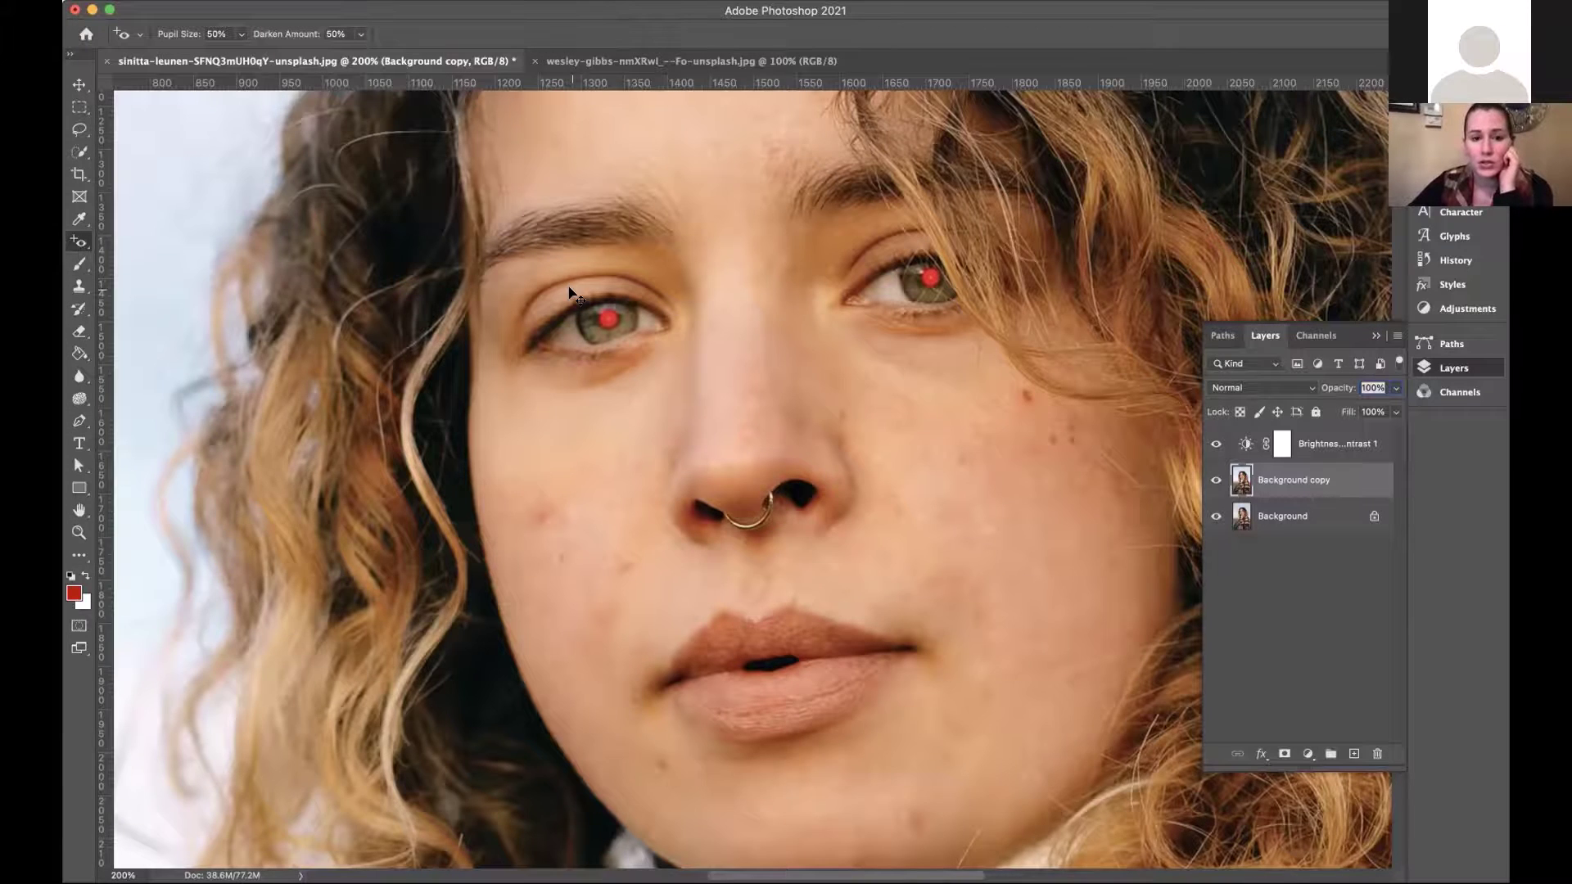
Remove the red from the pupil of the eye left of the nose with repeated Red Eye Tool passes around the iris.
key(super+plus)
scroll(572, 292, up, 3)
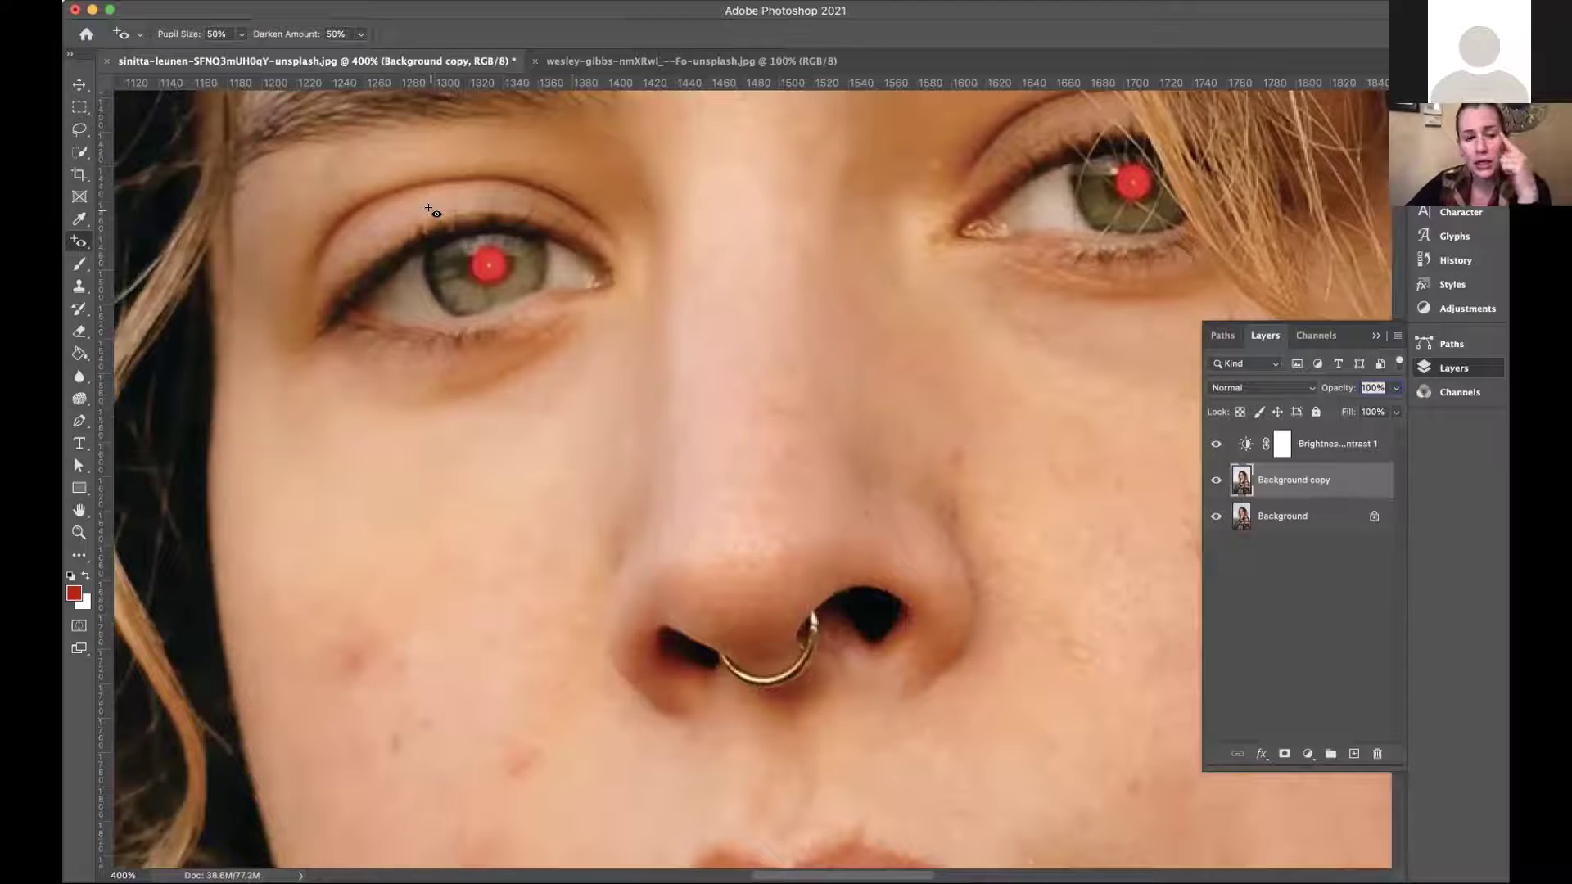
drag(430, 210, 545, 314)
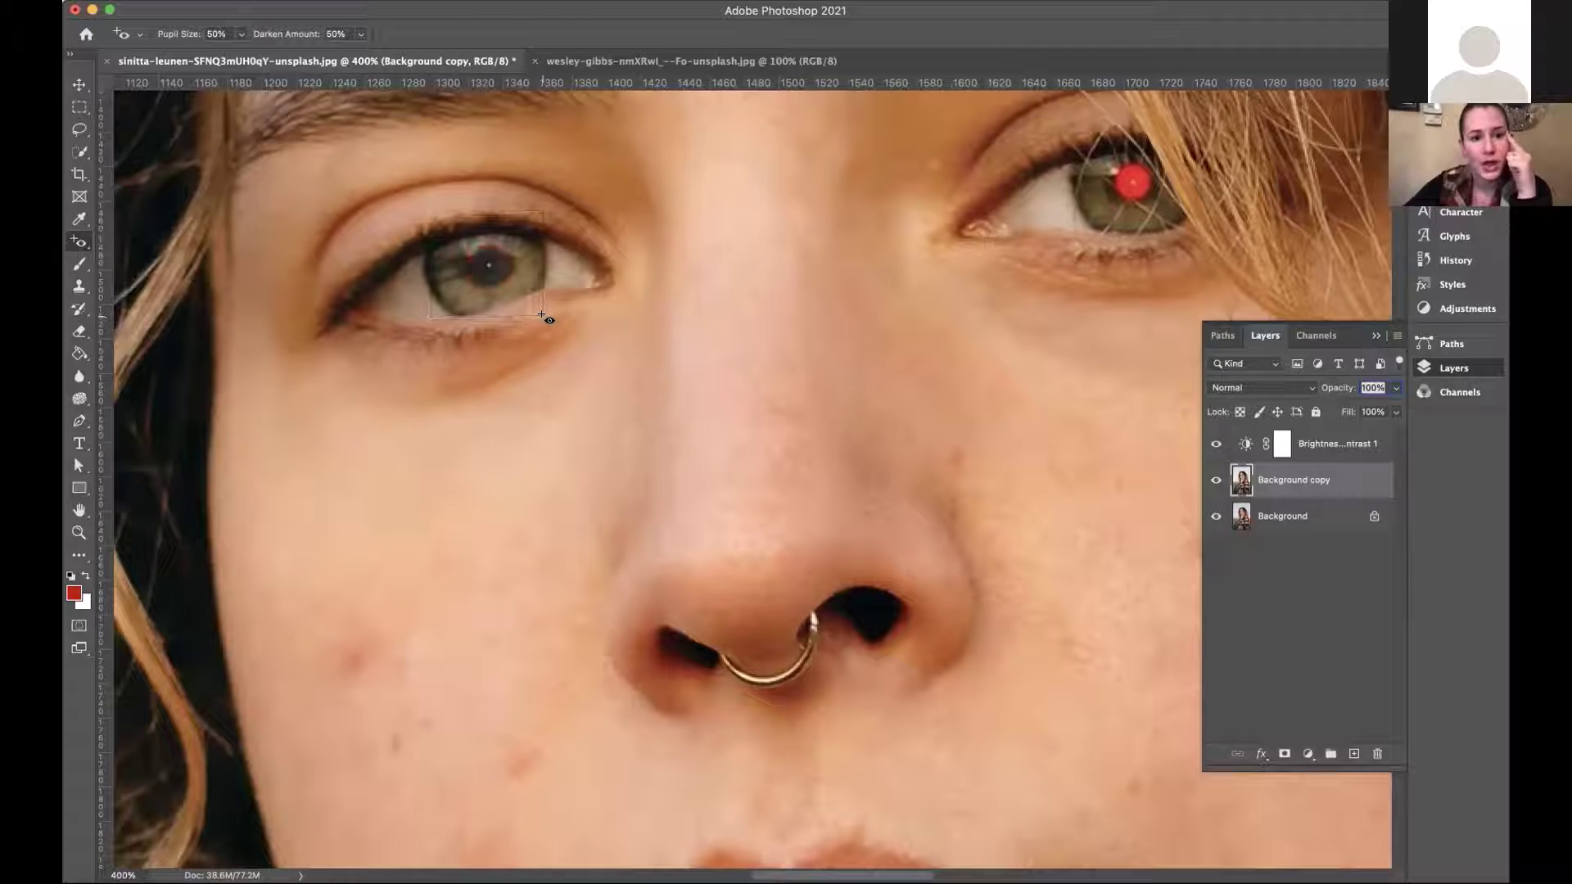
drag(425, 199, 547, 324)
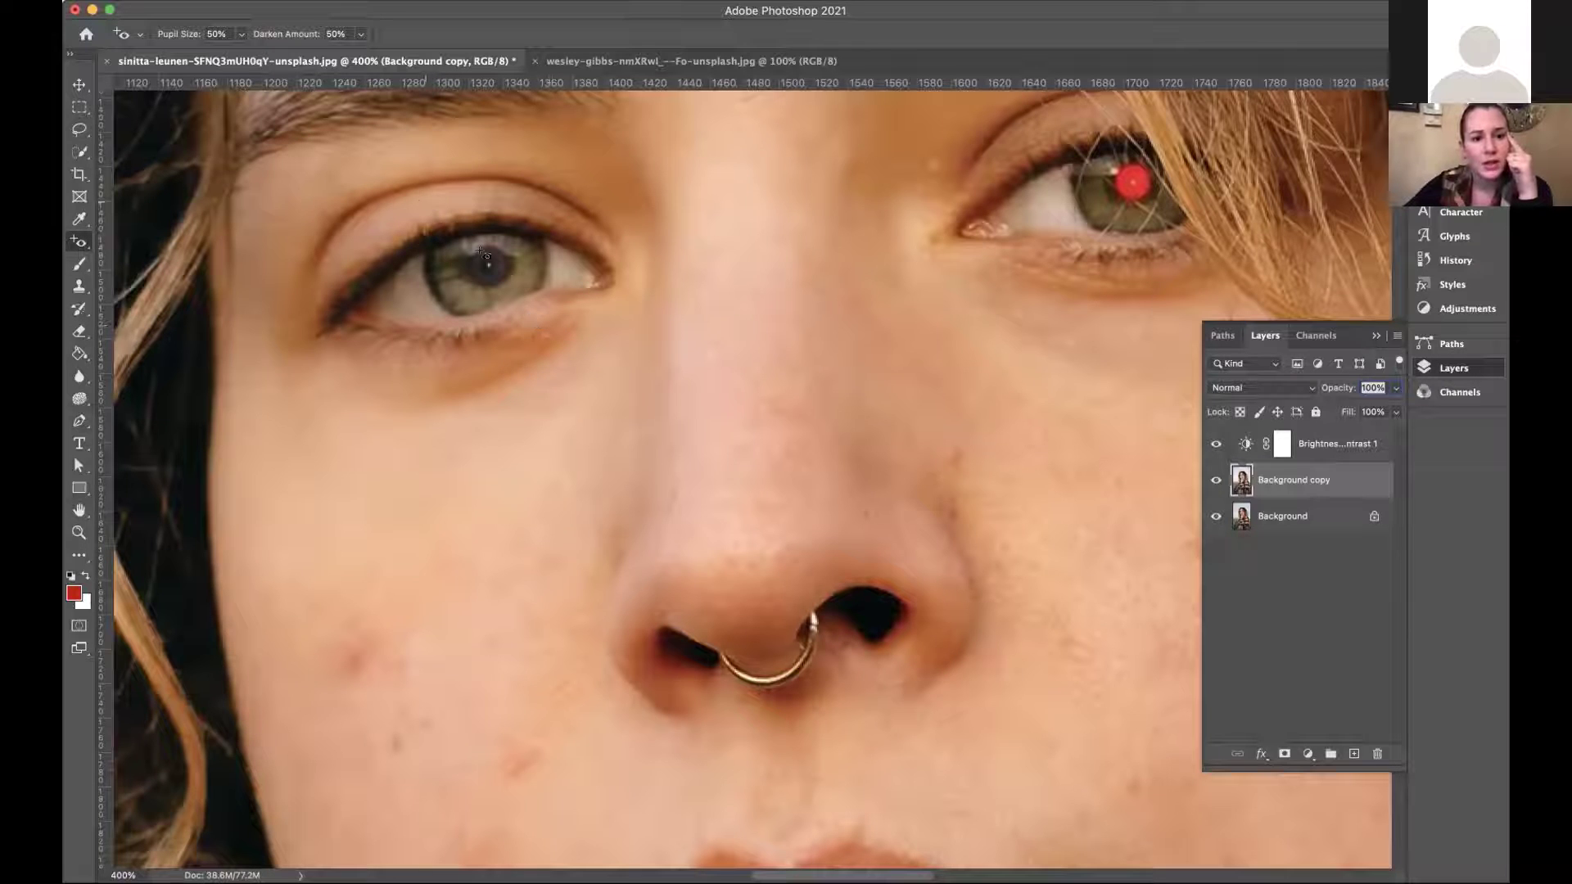
drag(425, 202, 560, 339)
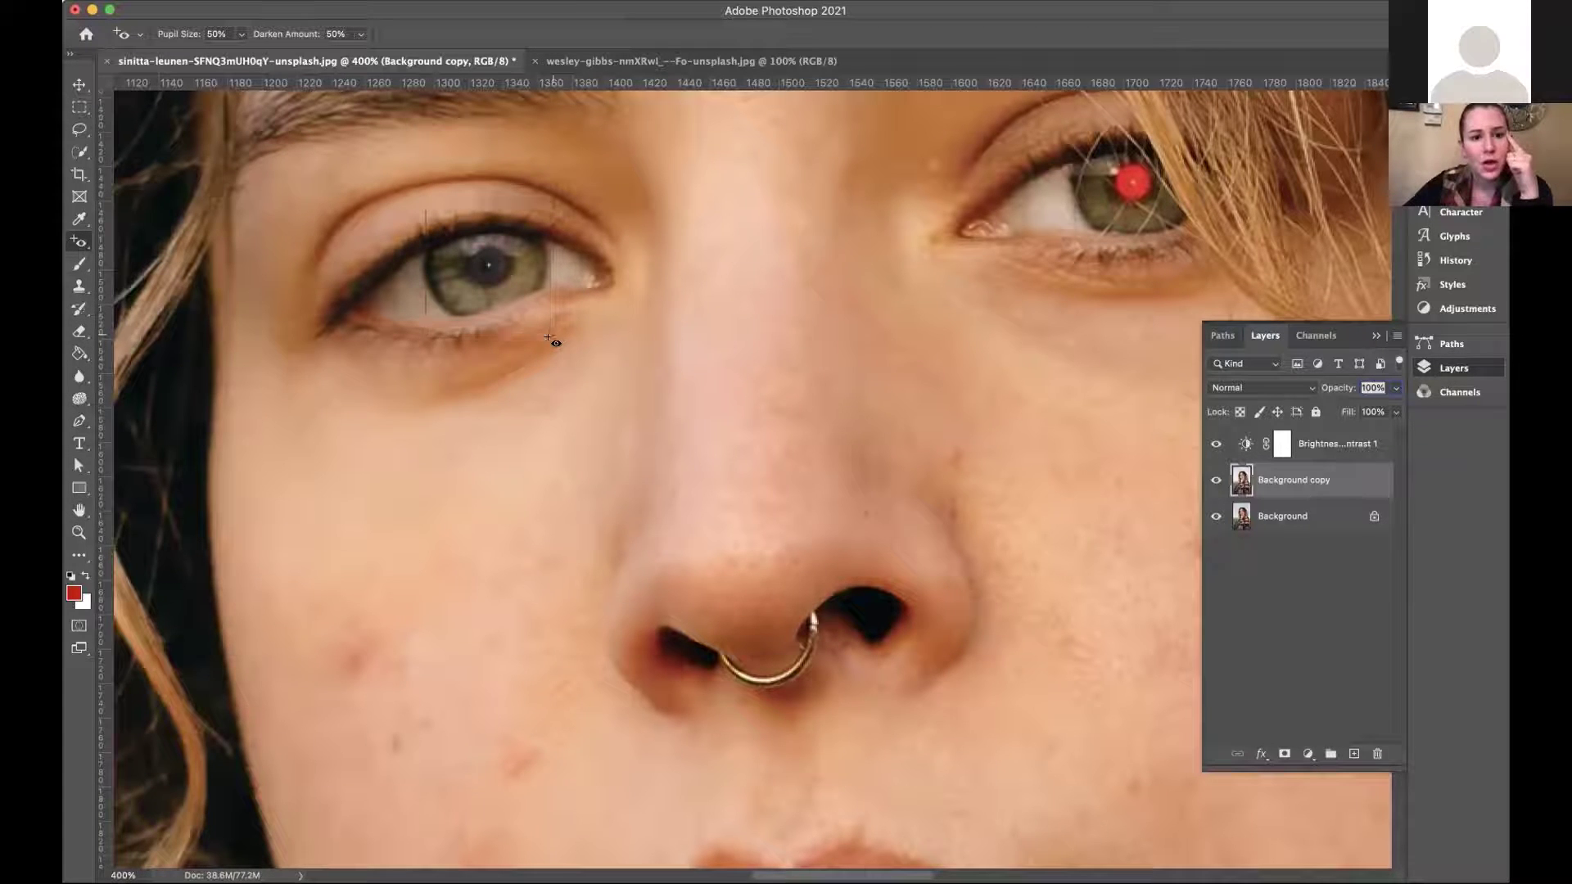
drag(419, 194, 549, 334)
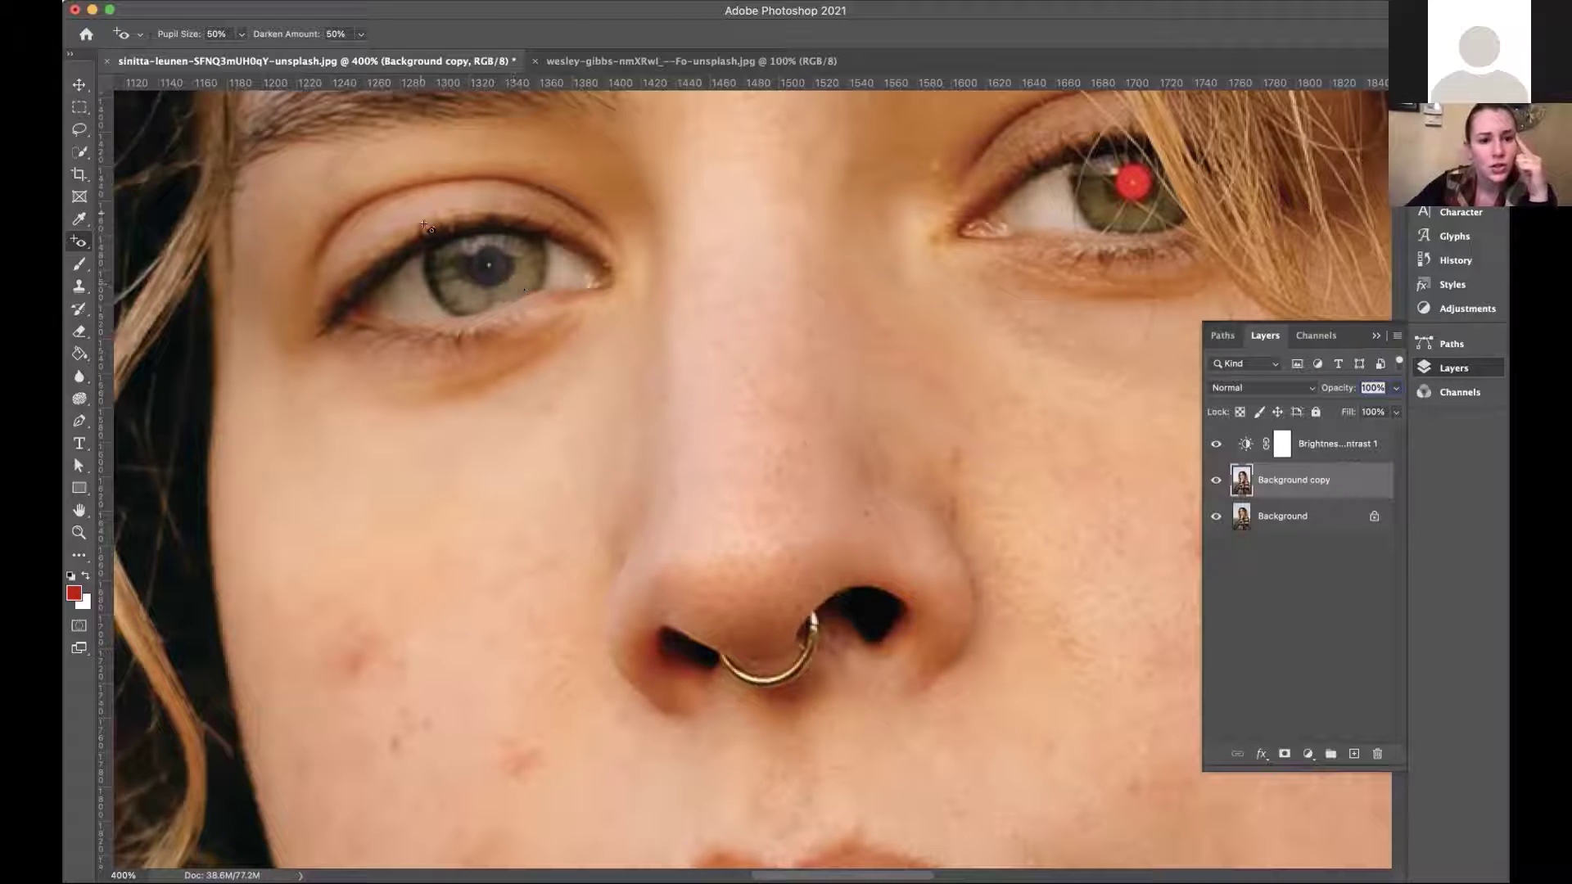
drag(424, 210, 547, 321)
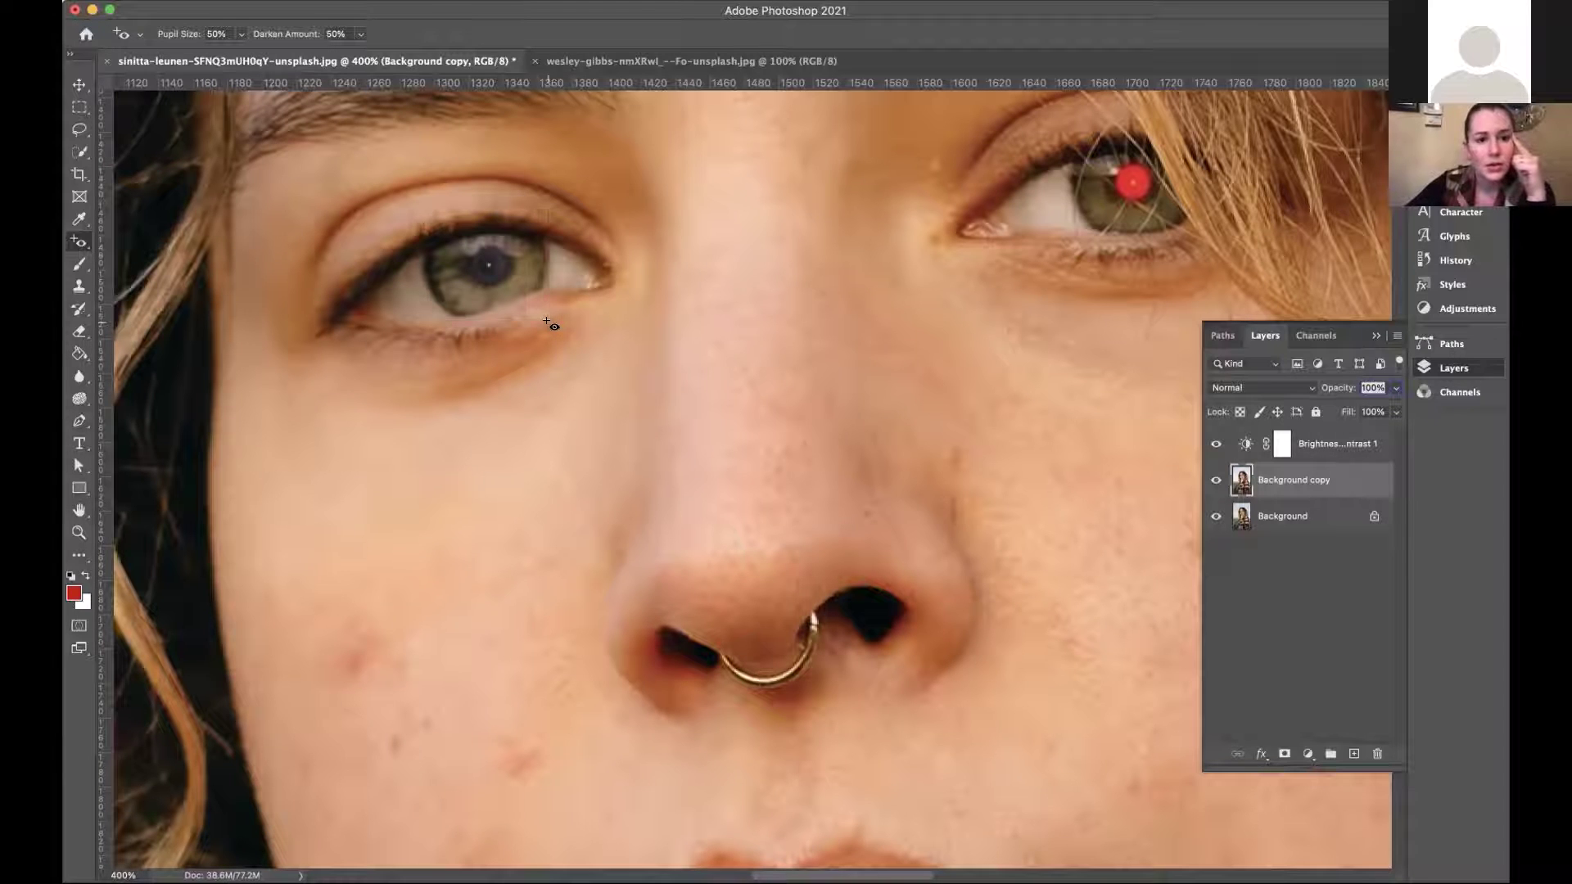
Remove the red from the pupil of the eye partly covered by hair with the Red Eye Tool.
scroll(547, 322, right, 10)
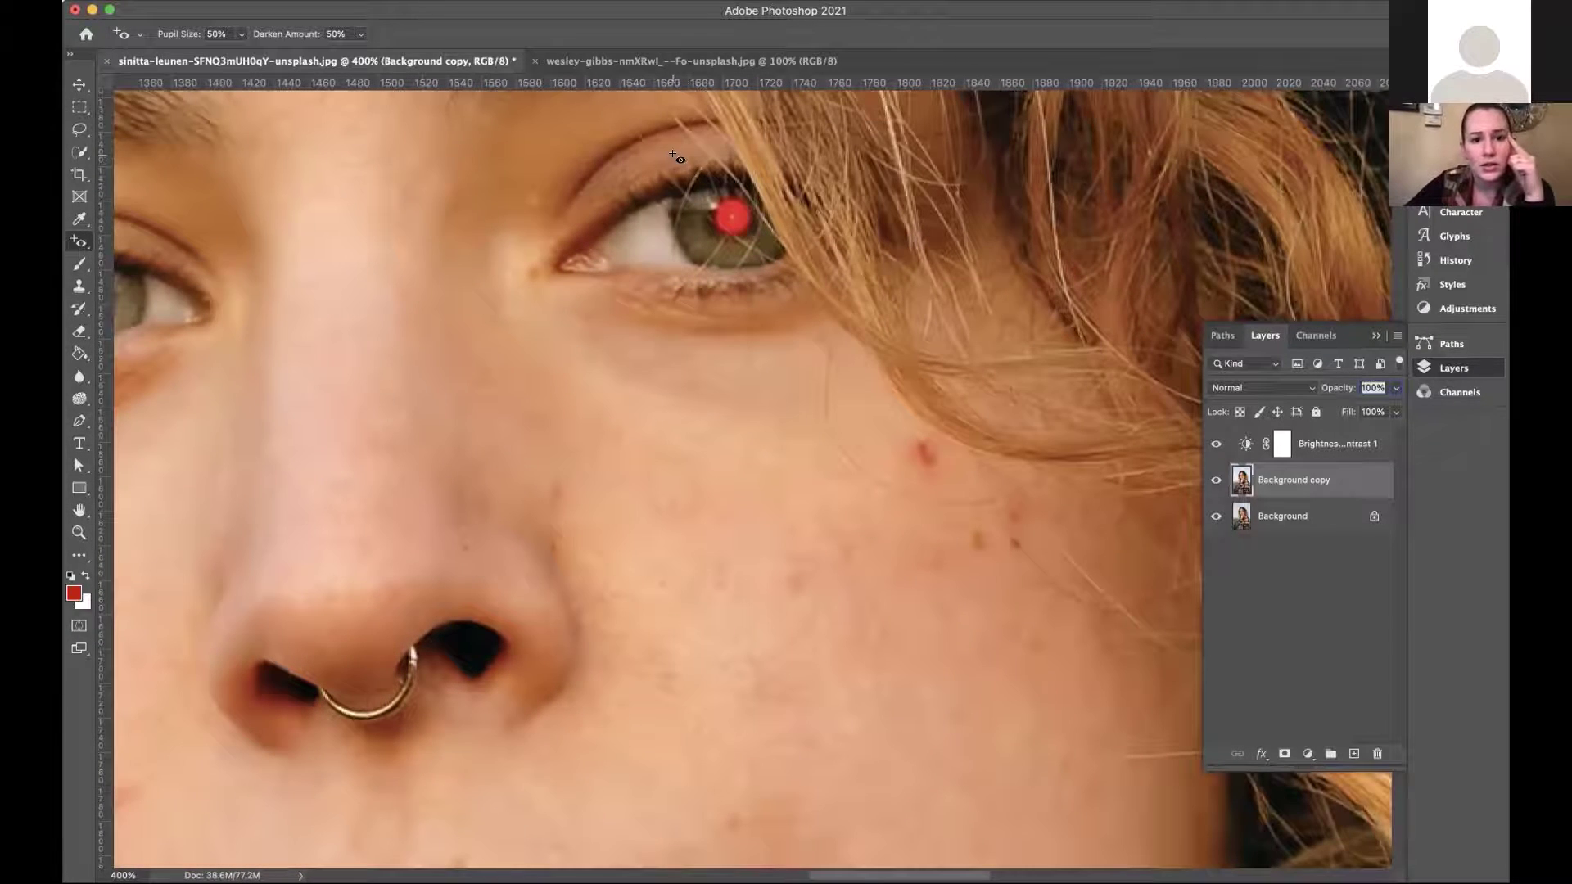
drag(672, 155, 794, 291)
scroll(753, 273, left, 6)
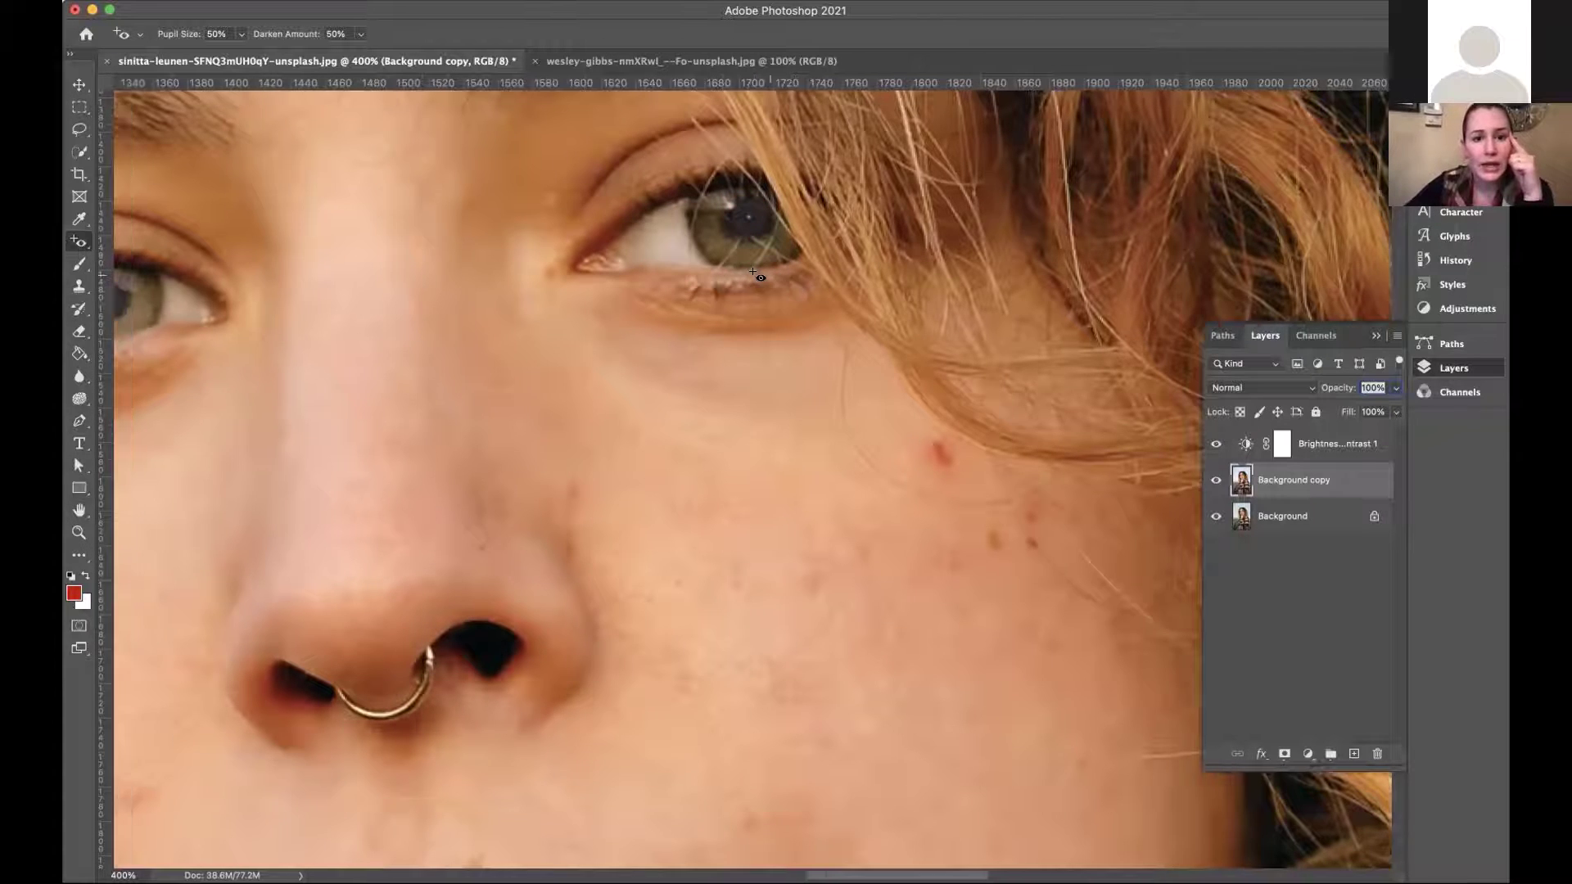
scroll(753, 272, left, 5)
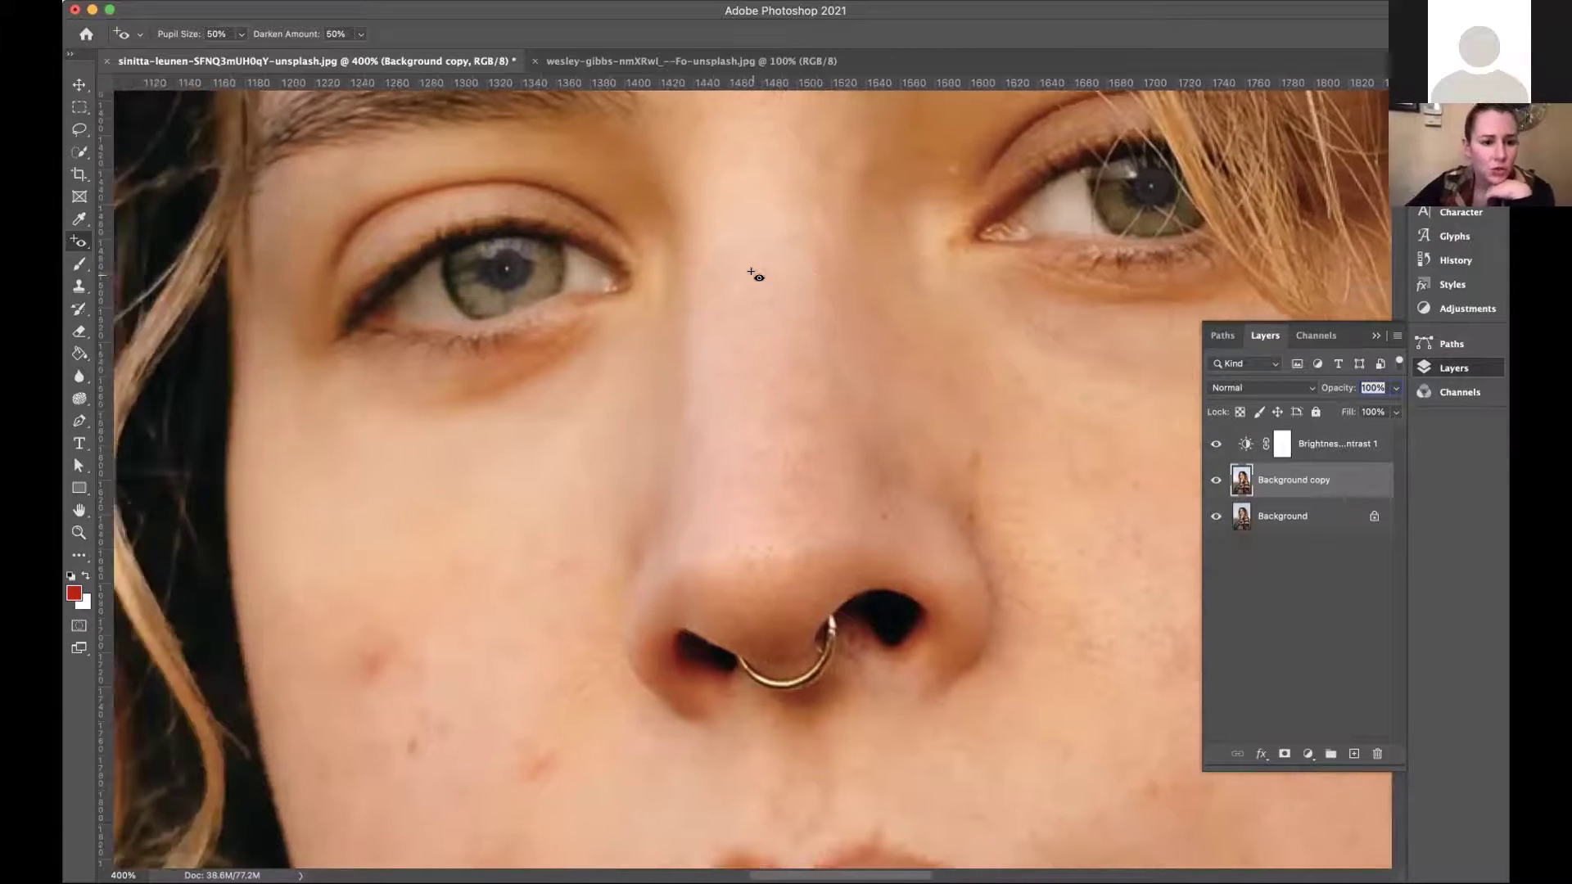
Reset the foreground and background colors to black and white and choose the Brush tool with 25% opacity.
click(70, 576)
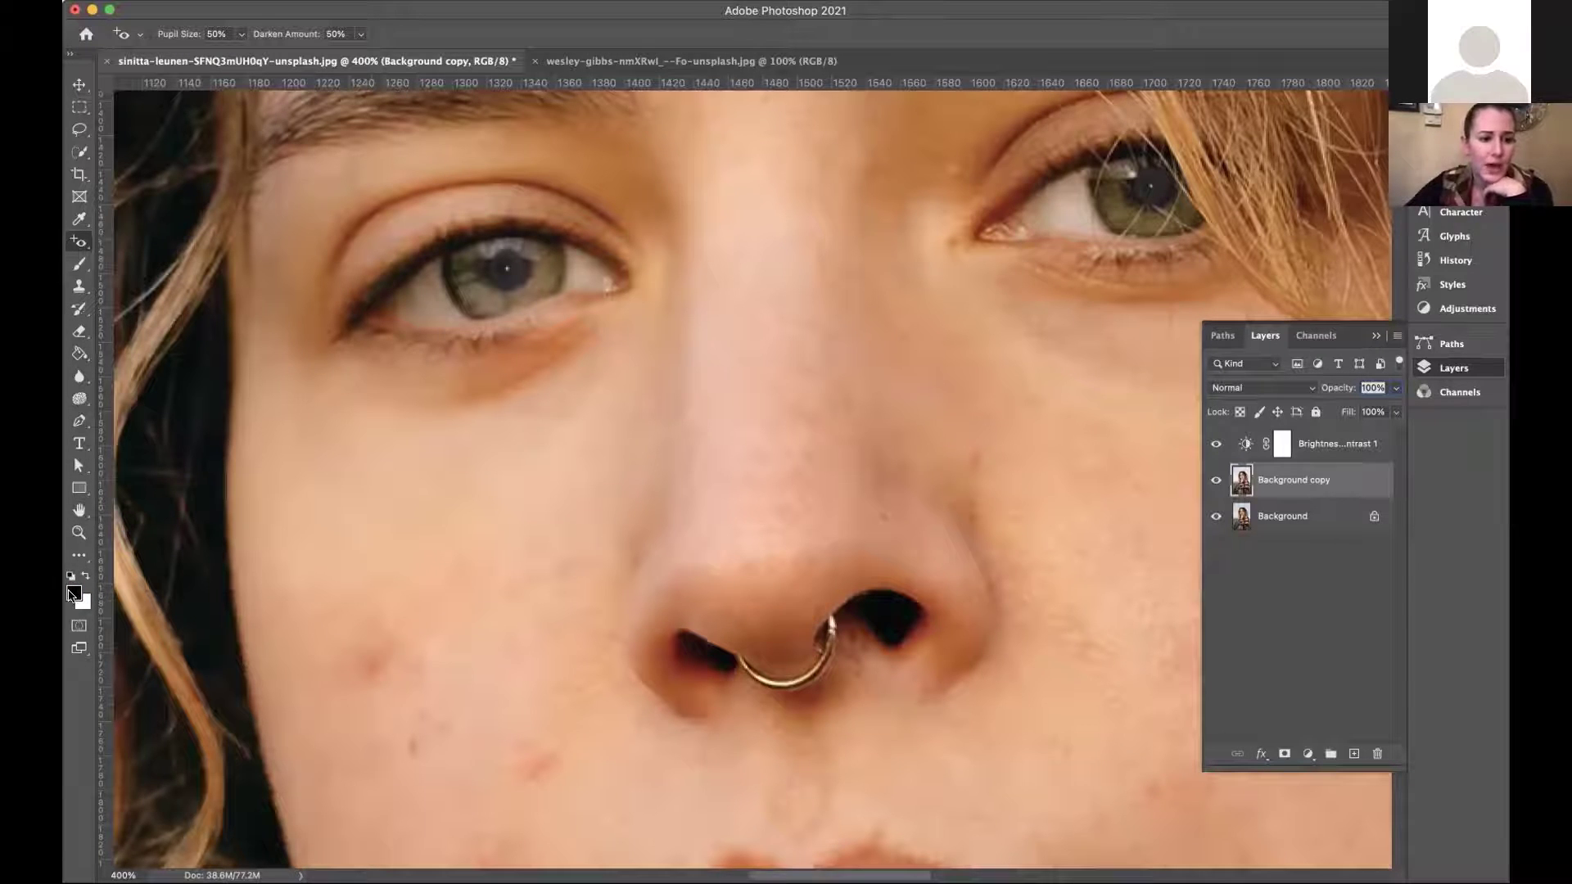
click(80, 264)
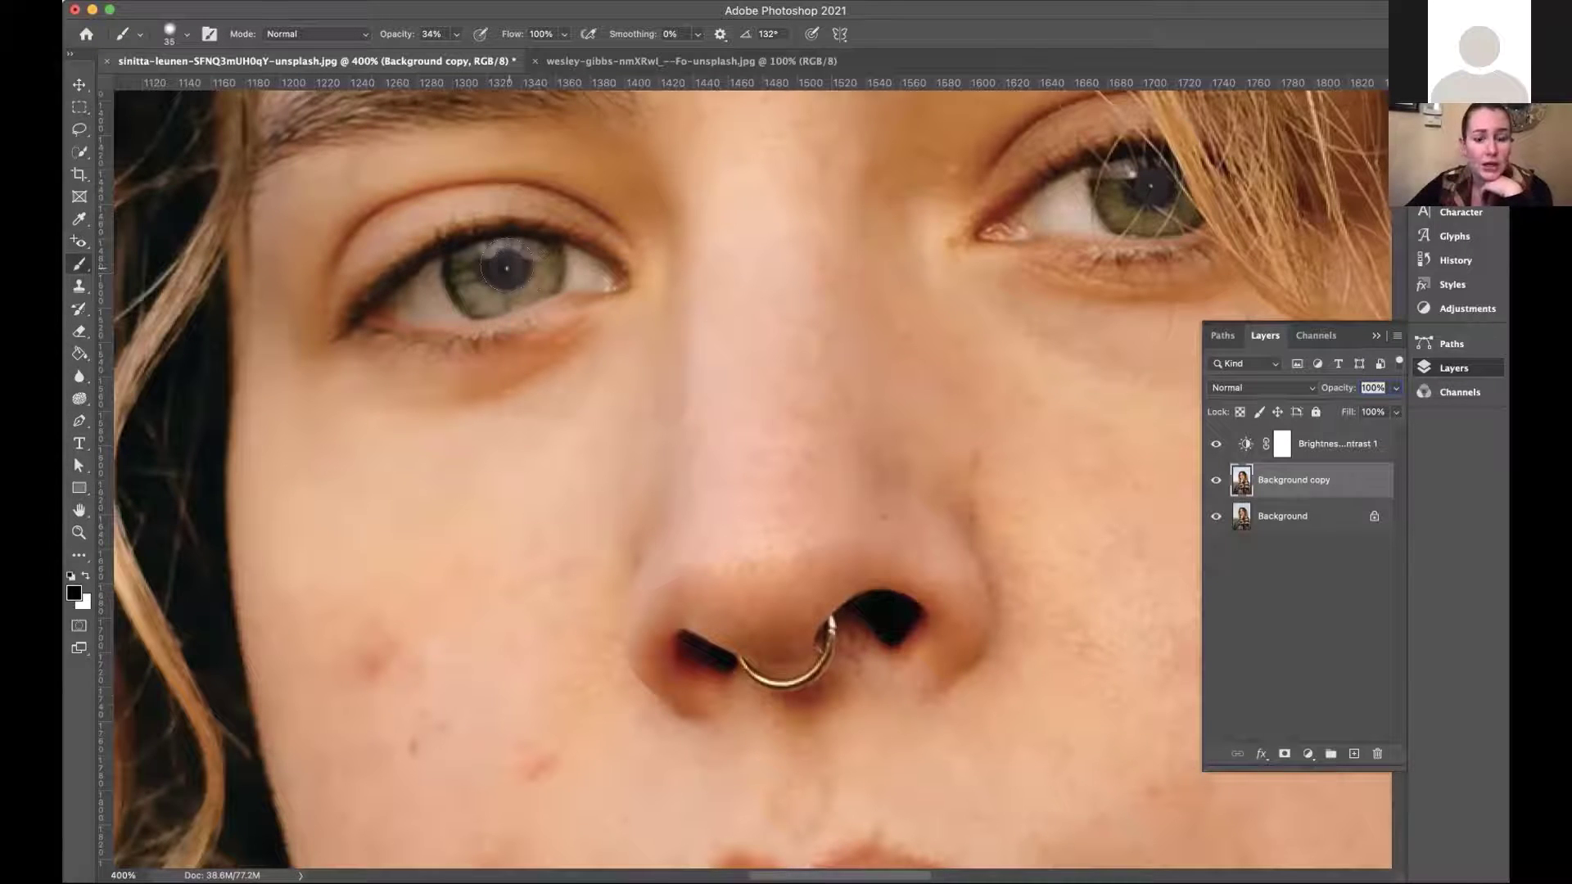
scroll(506, 268, up, 3)
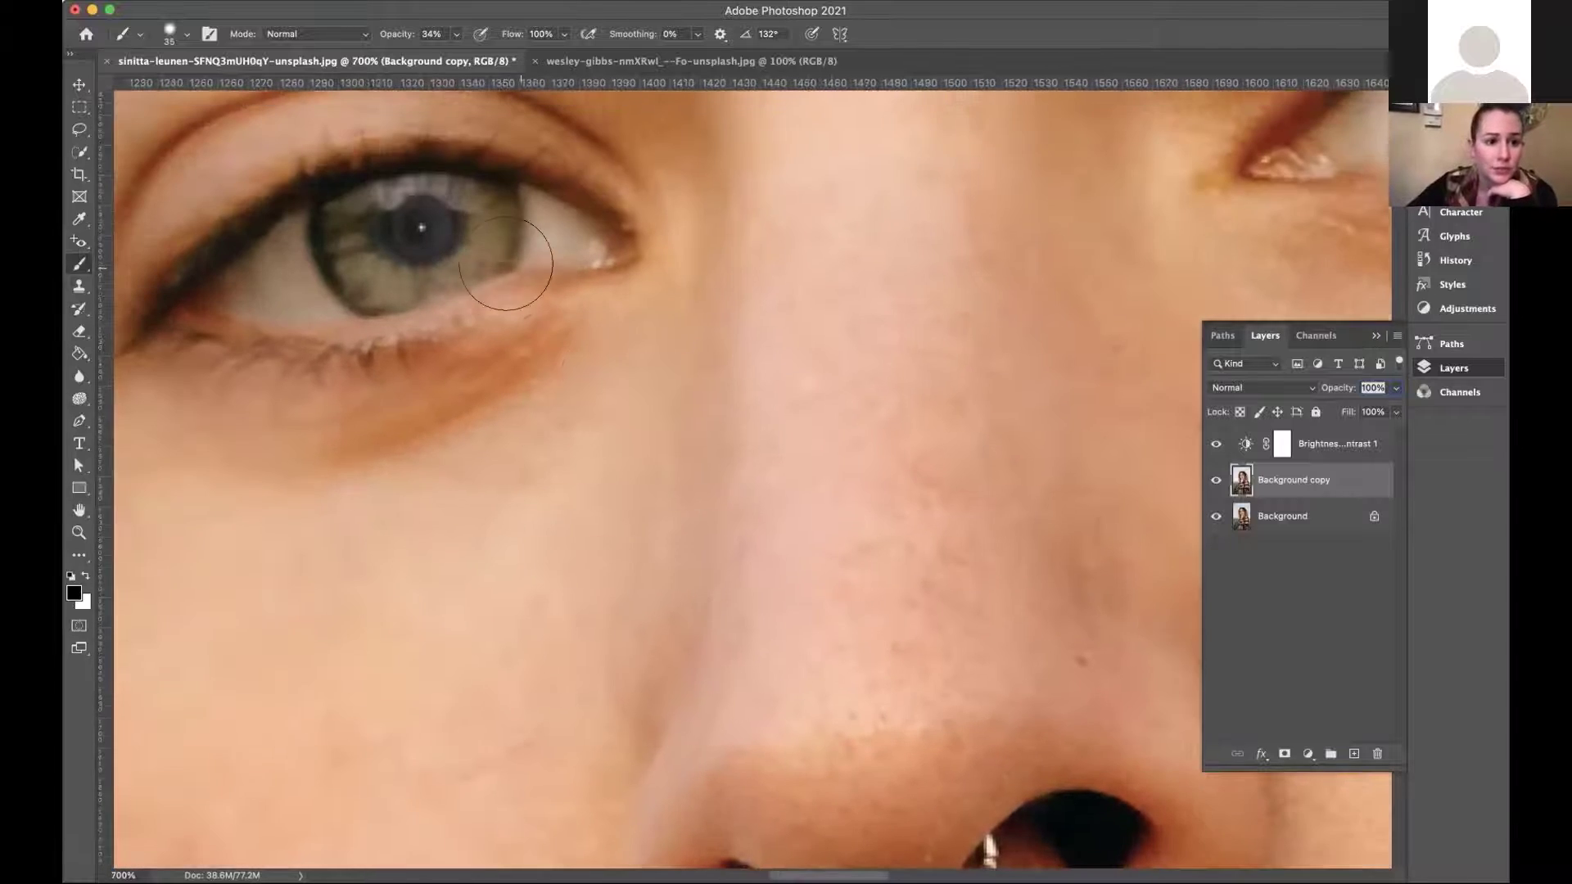
click(456, 34)
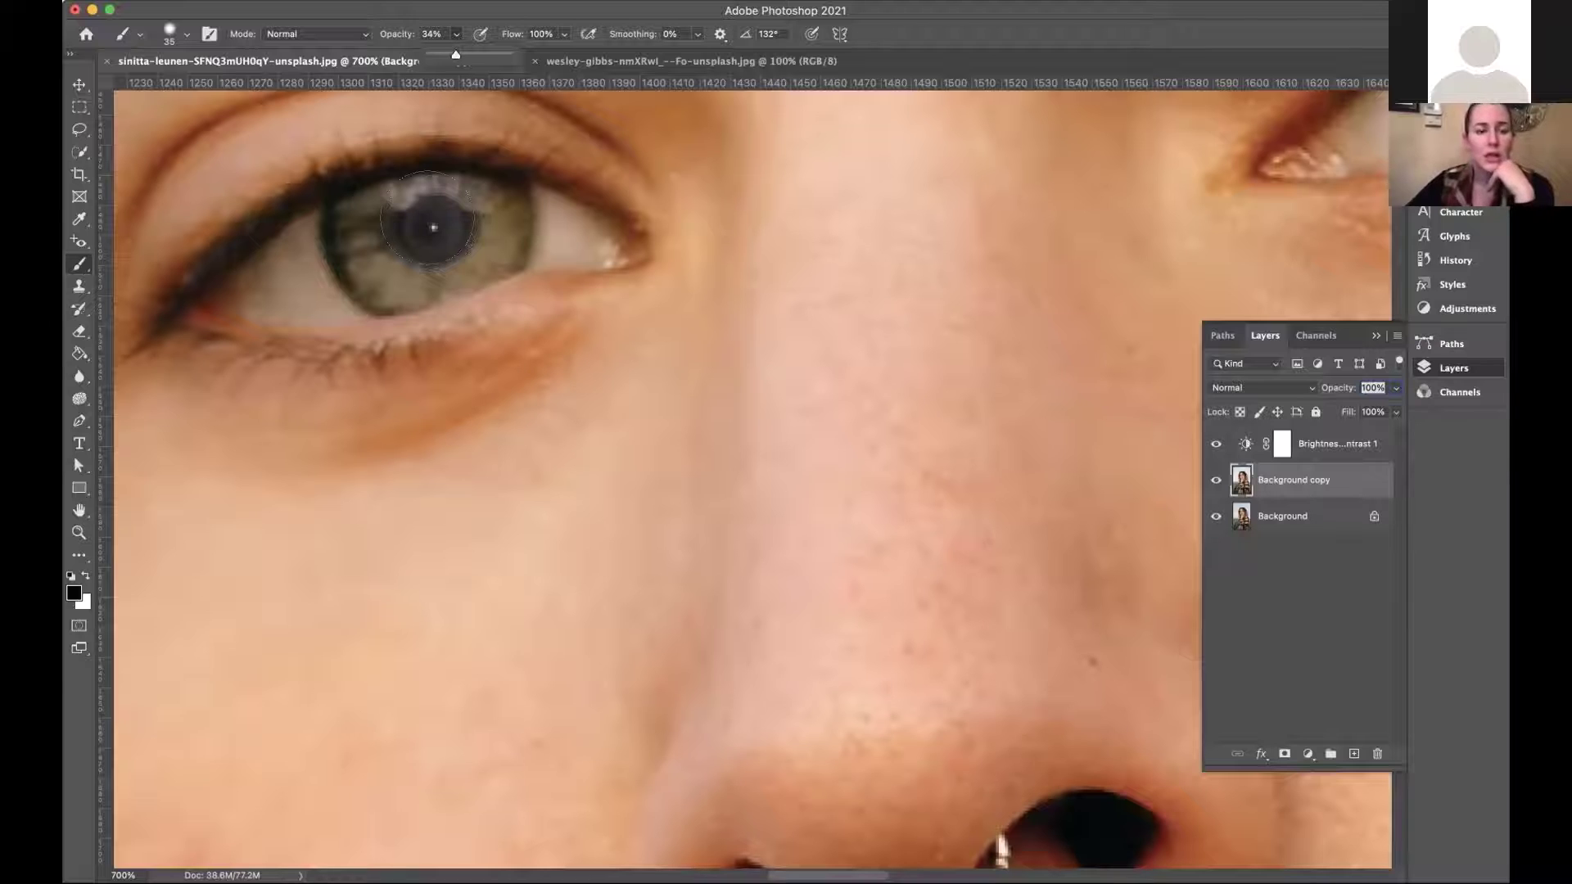
drag(456, 55, 450, 59)
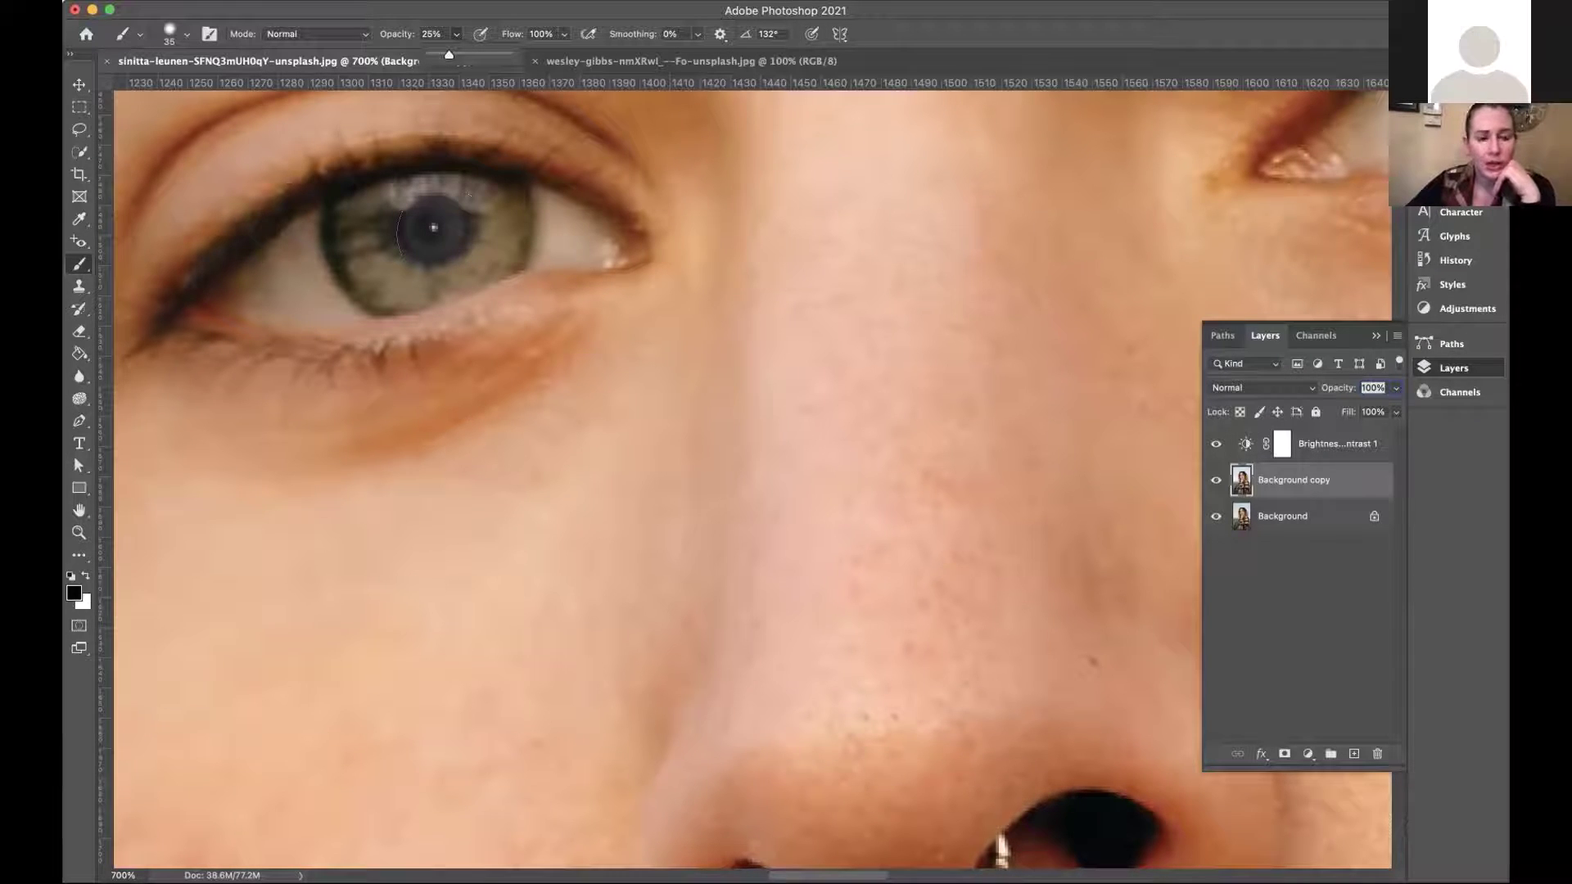
Set the brush hardness to 18% and its size to 22 px, matching the pupil.
right_click(434, 228)
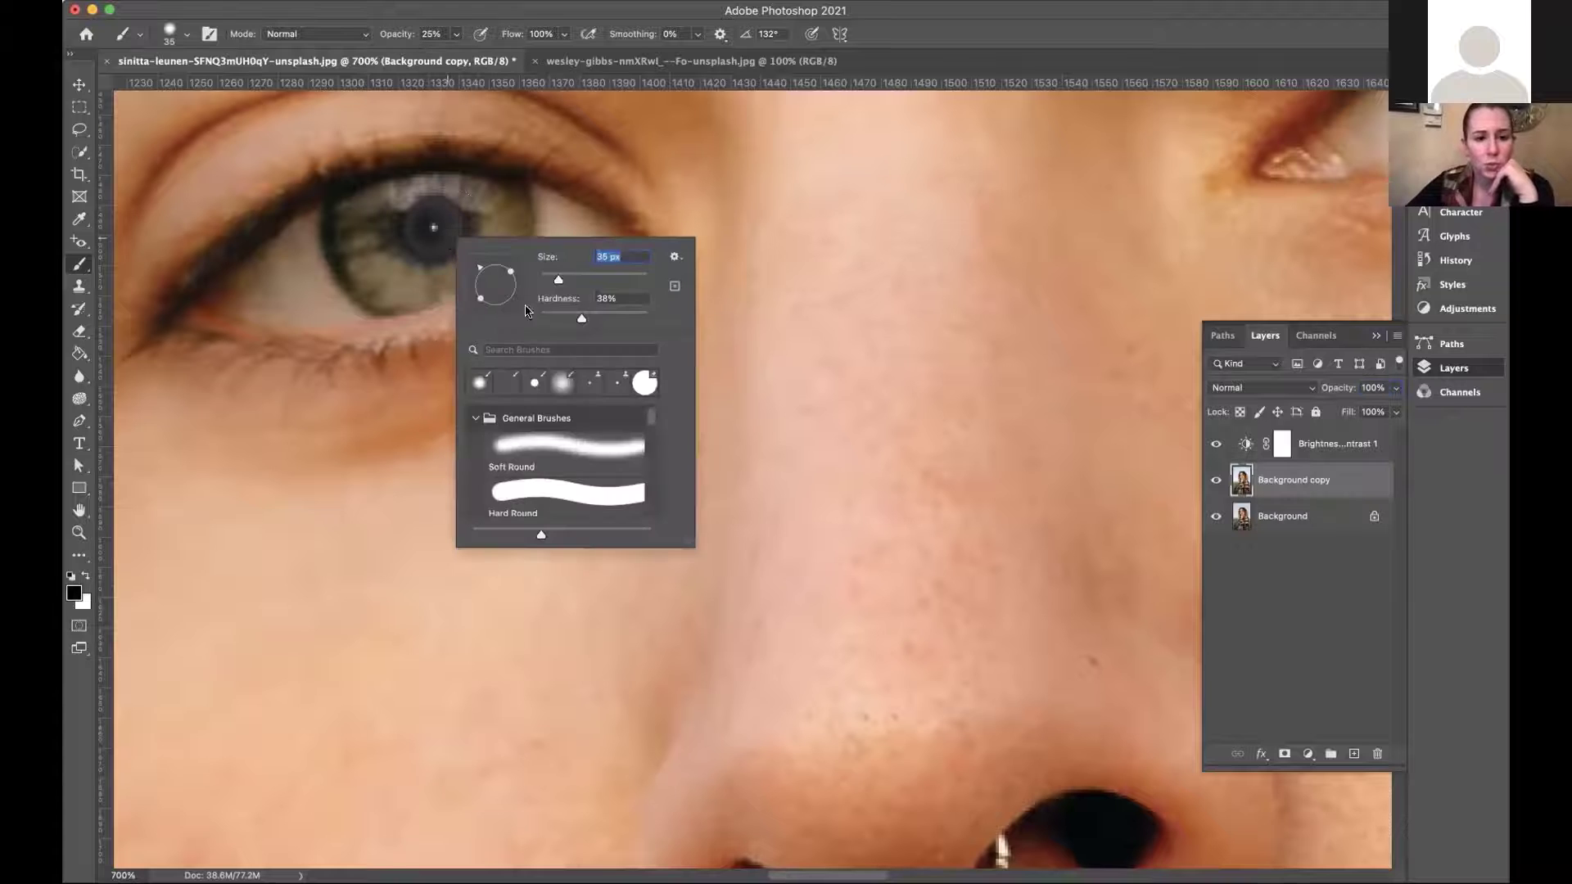
mouse_move(563, 319)
mouse_down()
mouse_move(579, 318)
mouse_move(560, 309)
mouse_up()
key(Tab)
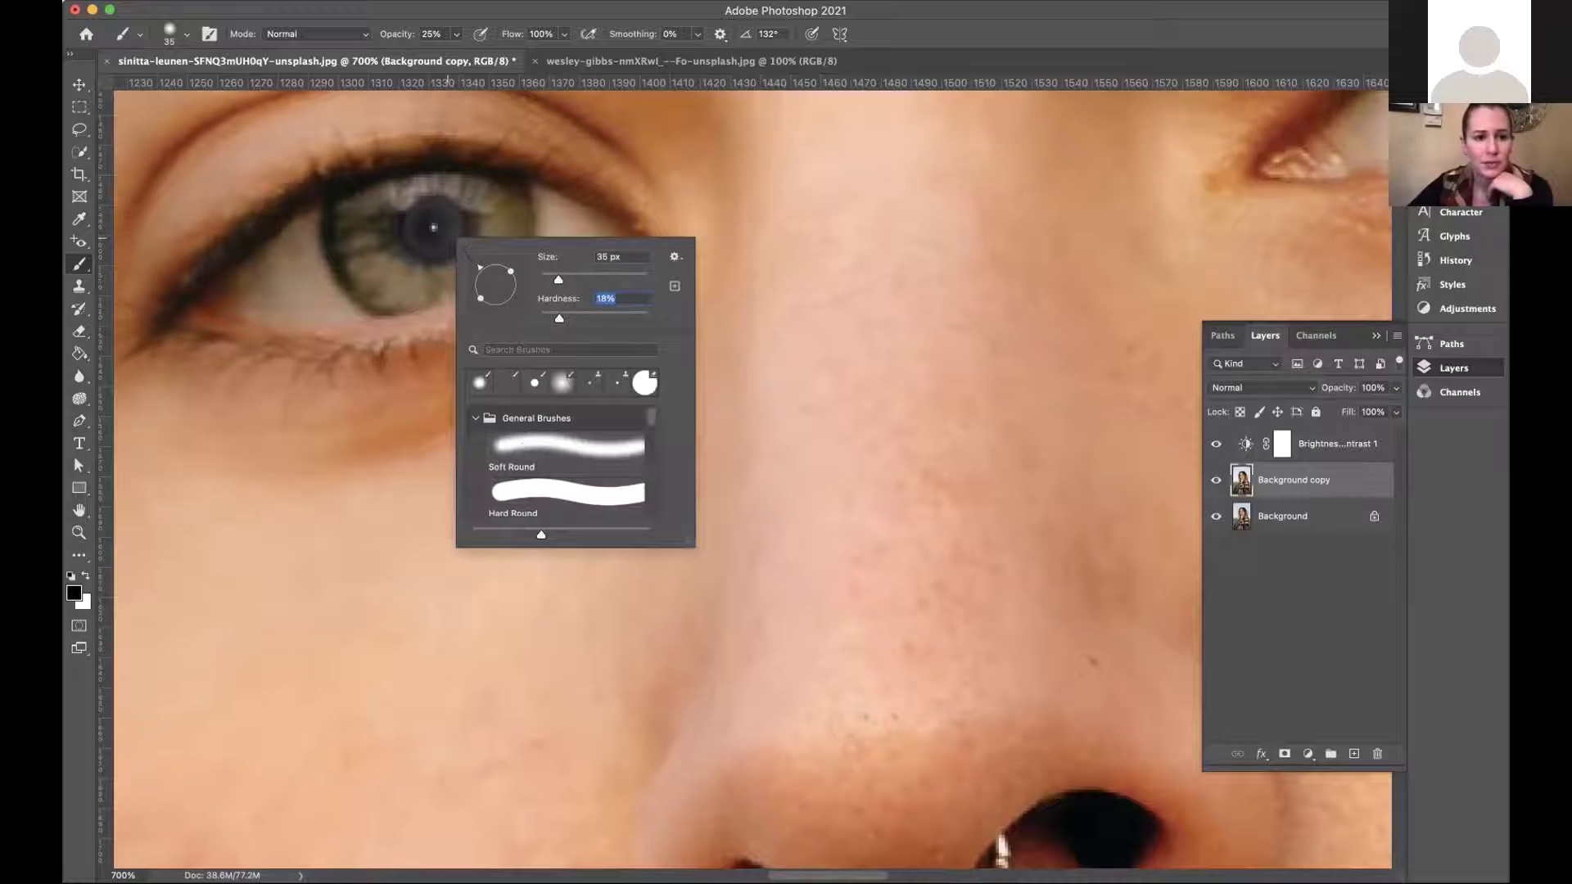
drag(433, 227, 434, 228)
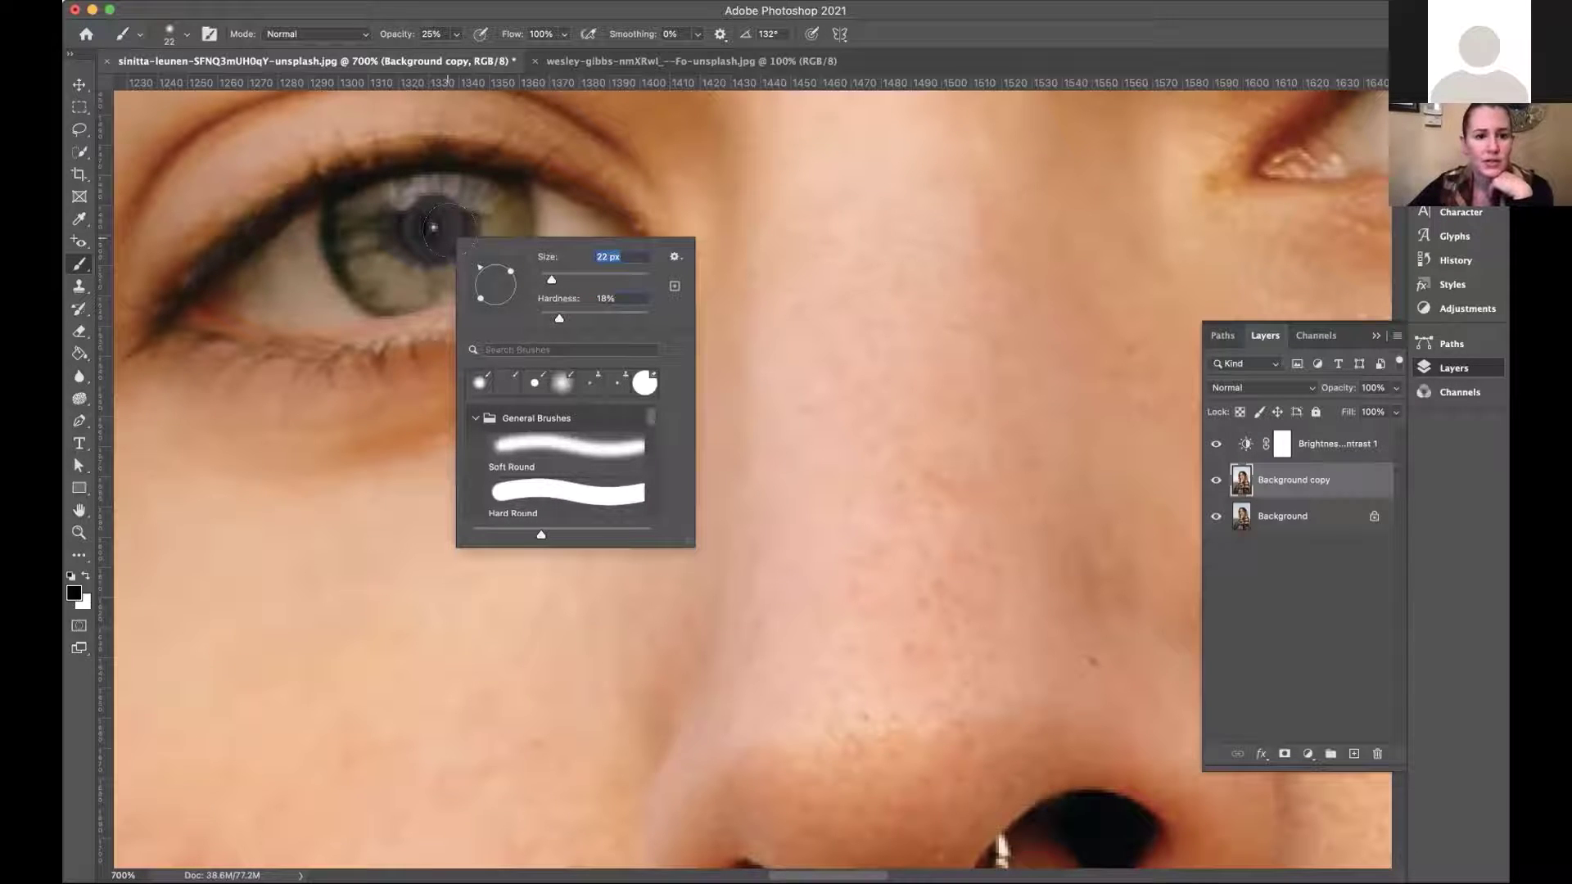
key(Return)
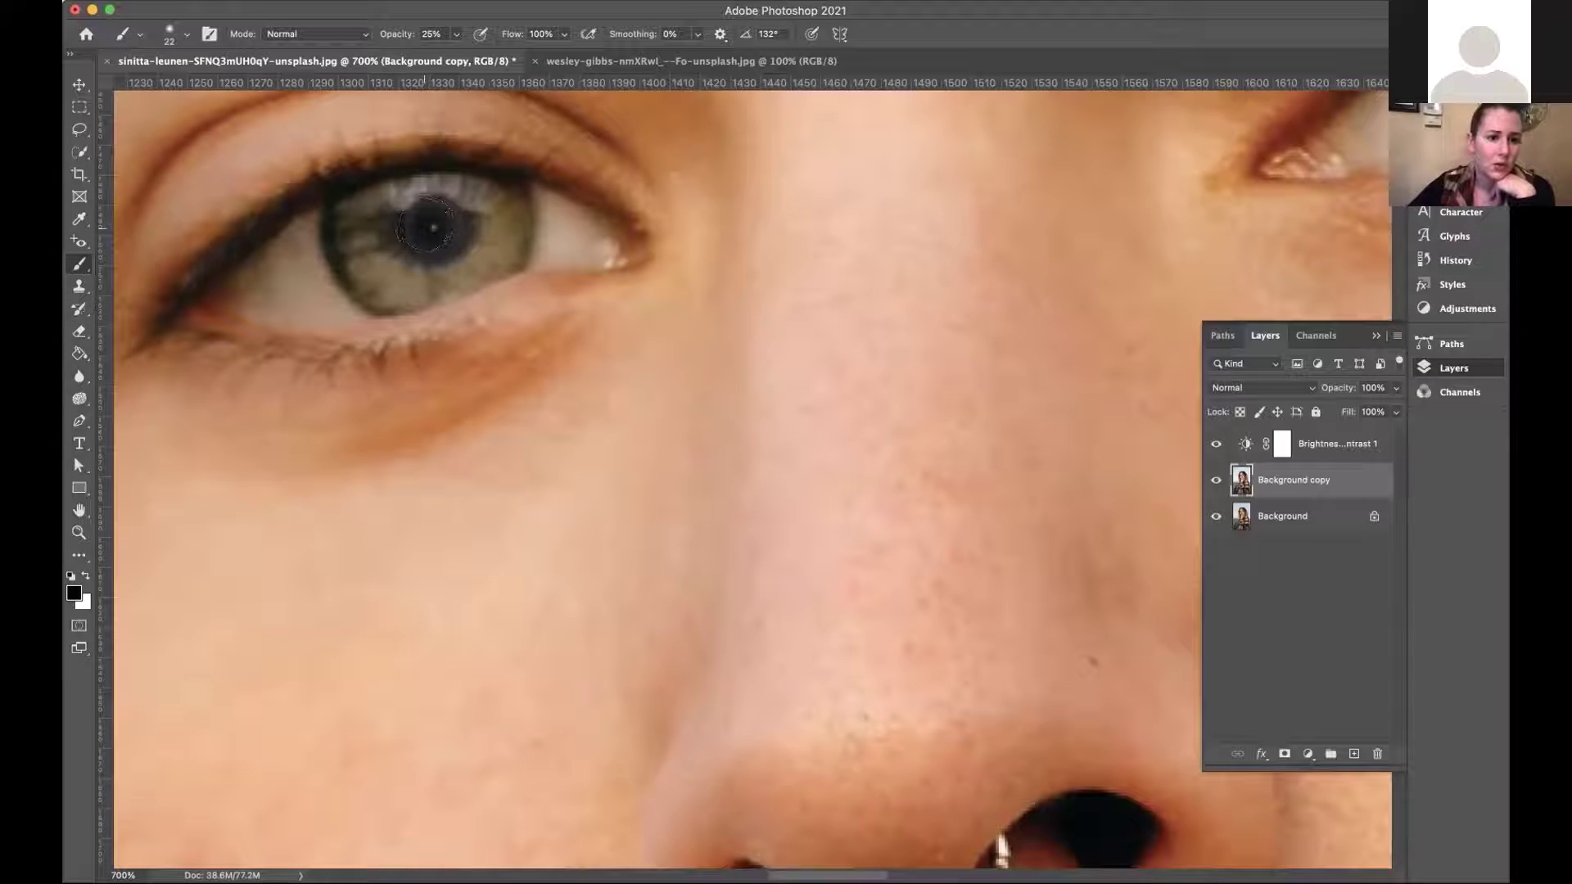
Darken both grayish pupils on the Background copy layer by painting black over them.
drag(433, 227, 448, 222)
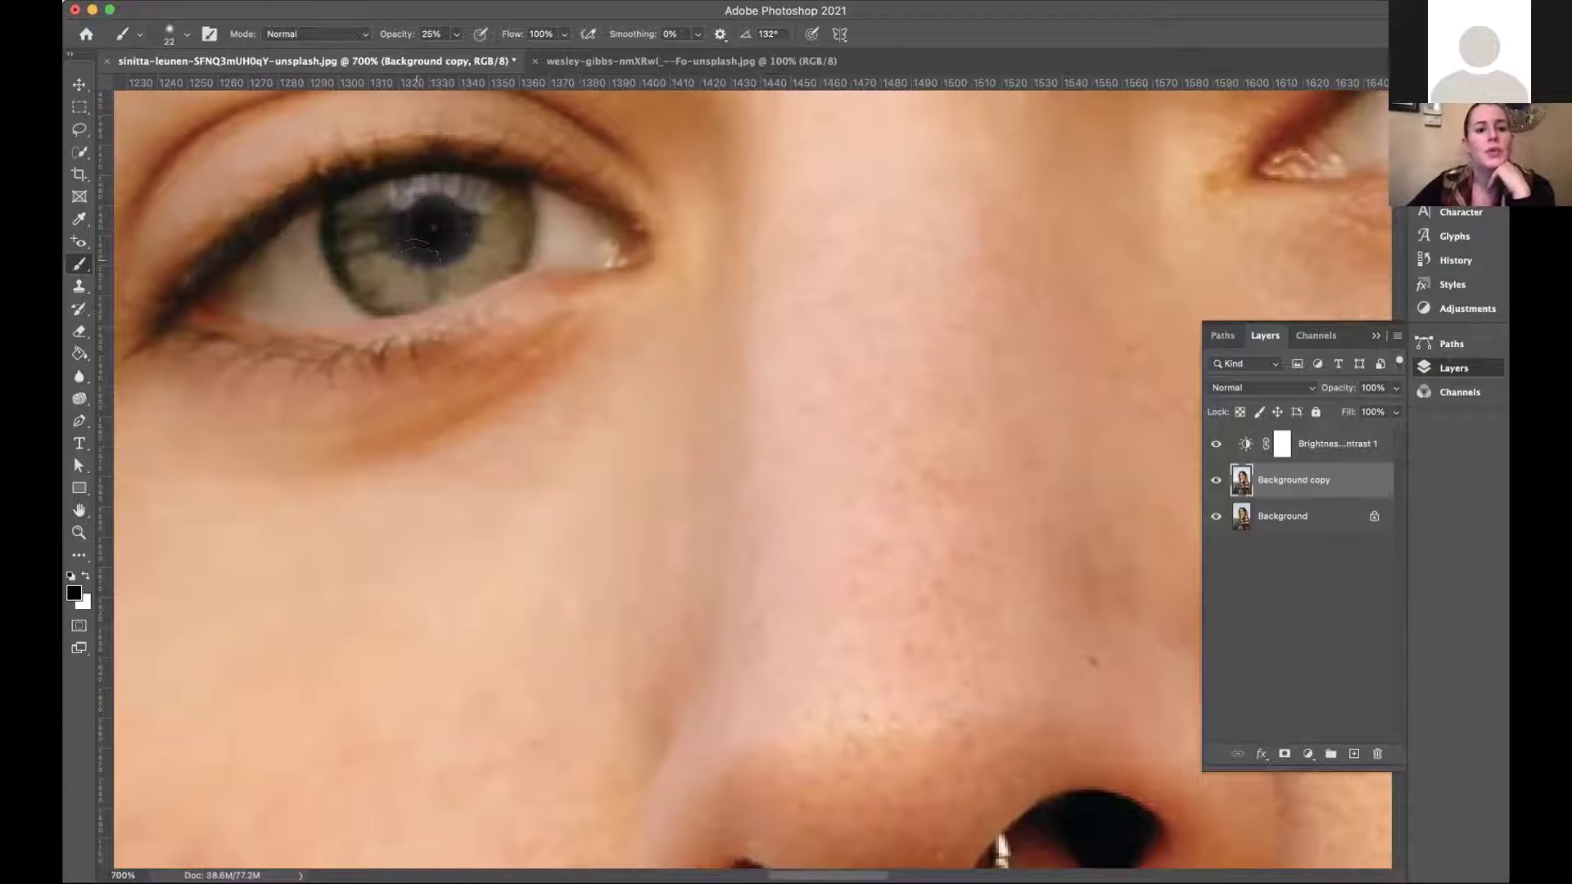
scroll(419, 236, right, 10)
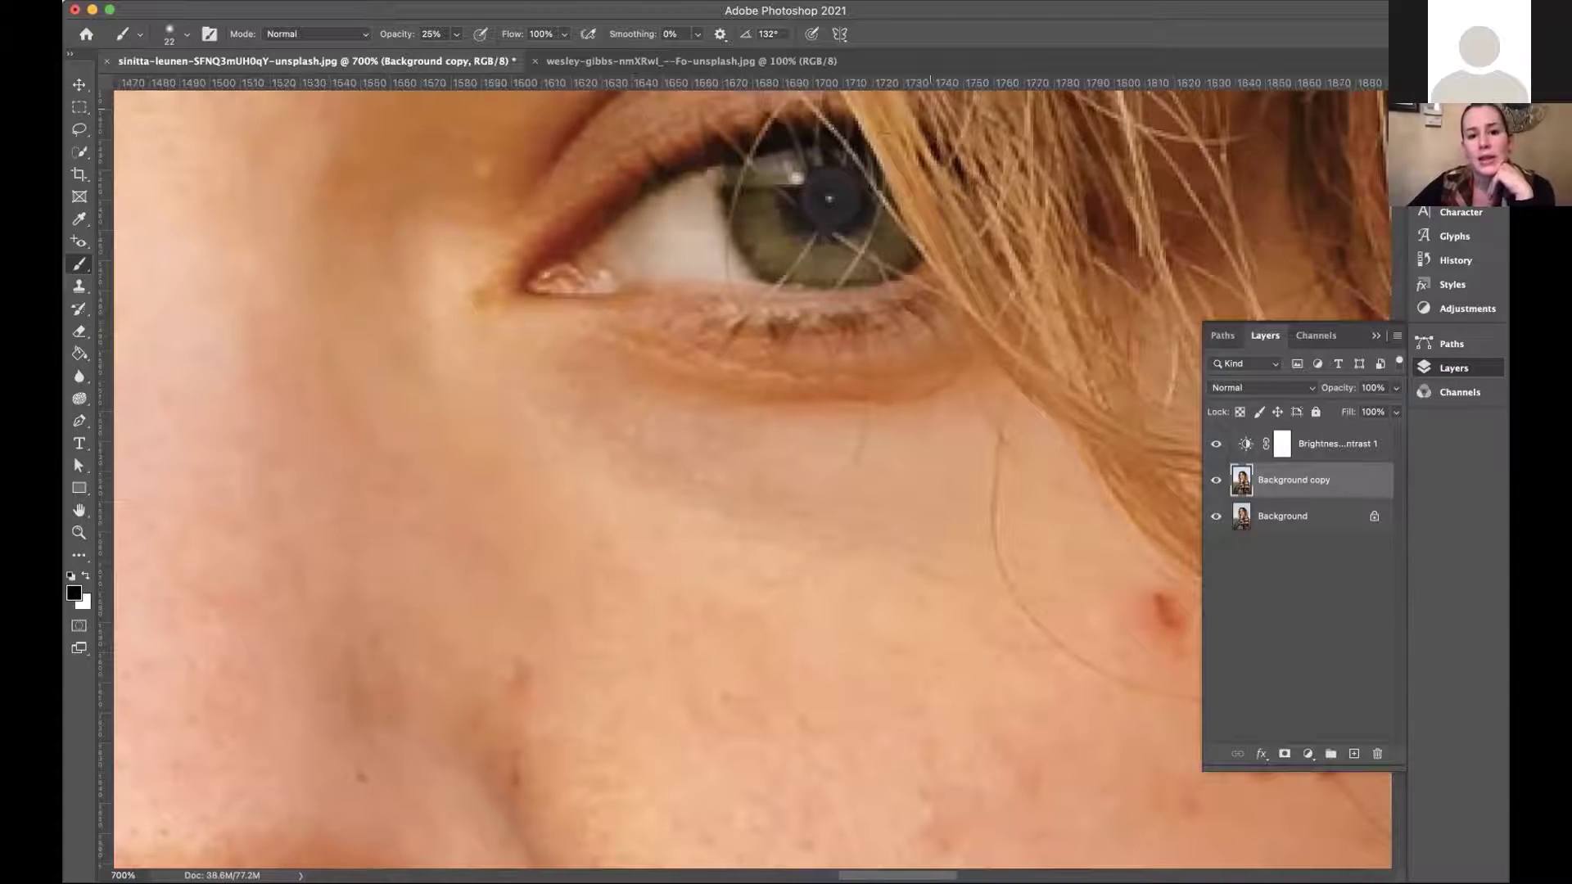
mouse_move(828, 198)
mouse_down()
mouse_move(815, 198)
mouse_move(839, 215)
mouse_move(835, 196)
mouse_up()
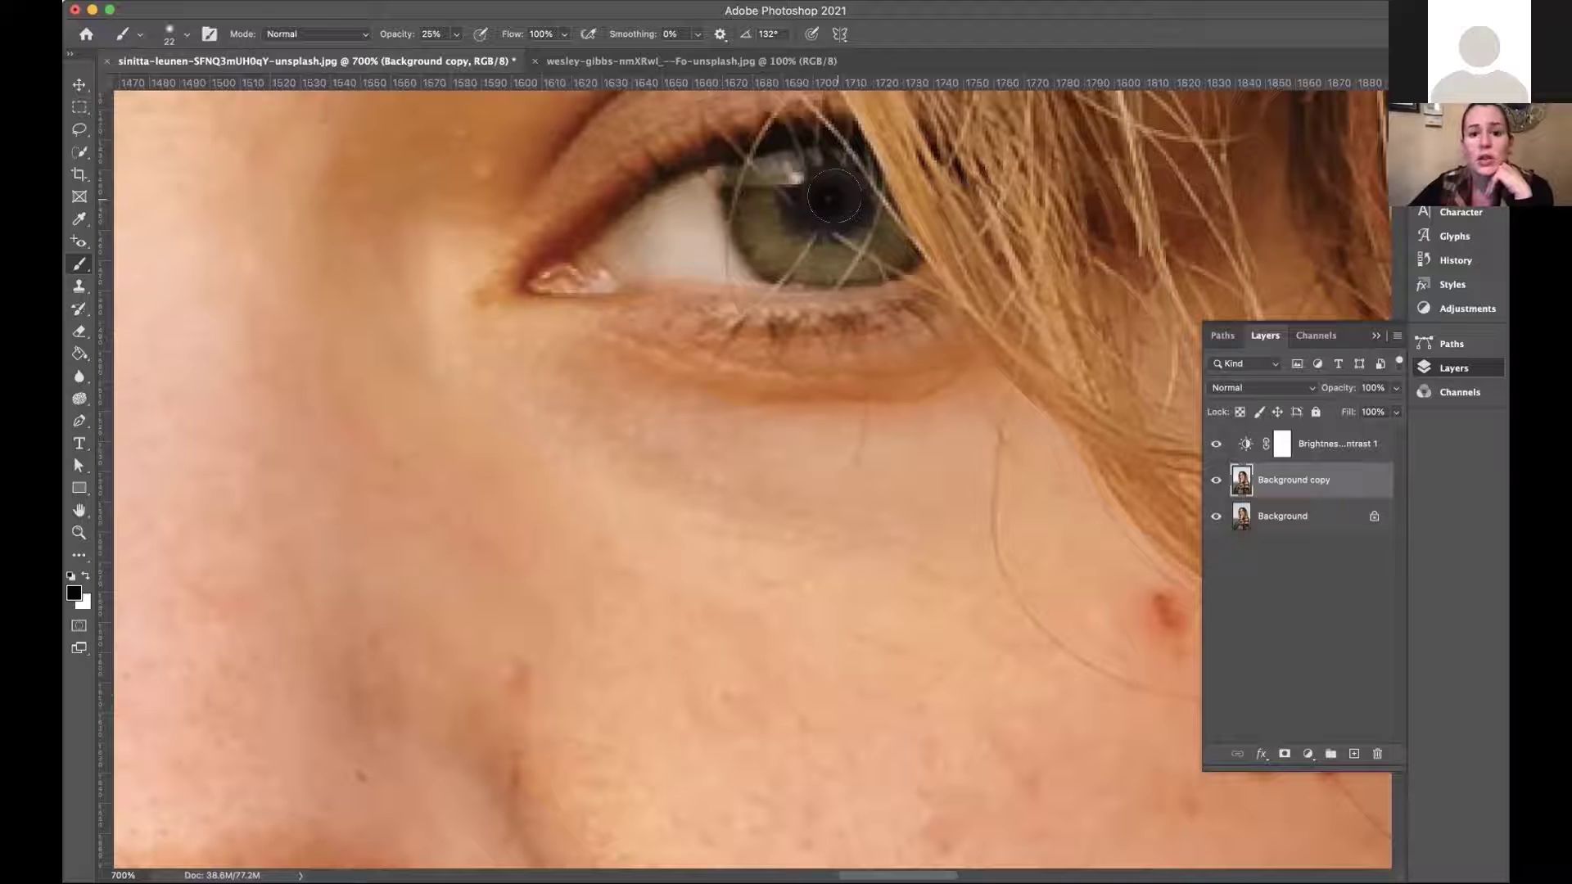
Compare the retouched eyes with the original by toggling the Background copy layer's visibility.
key(super+0)
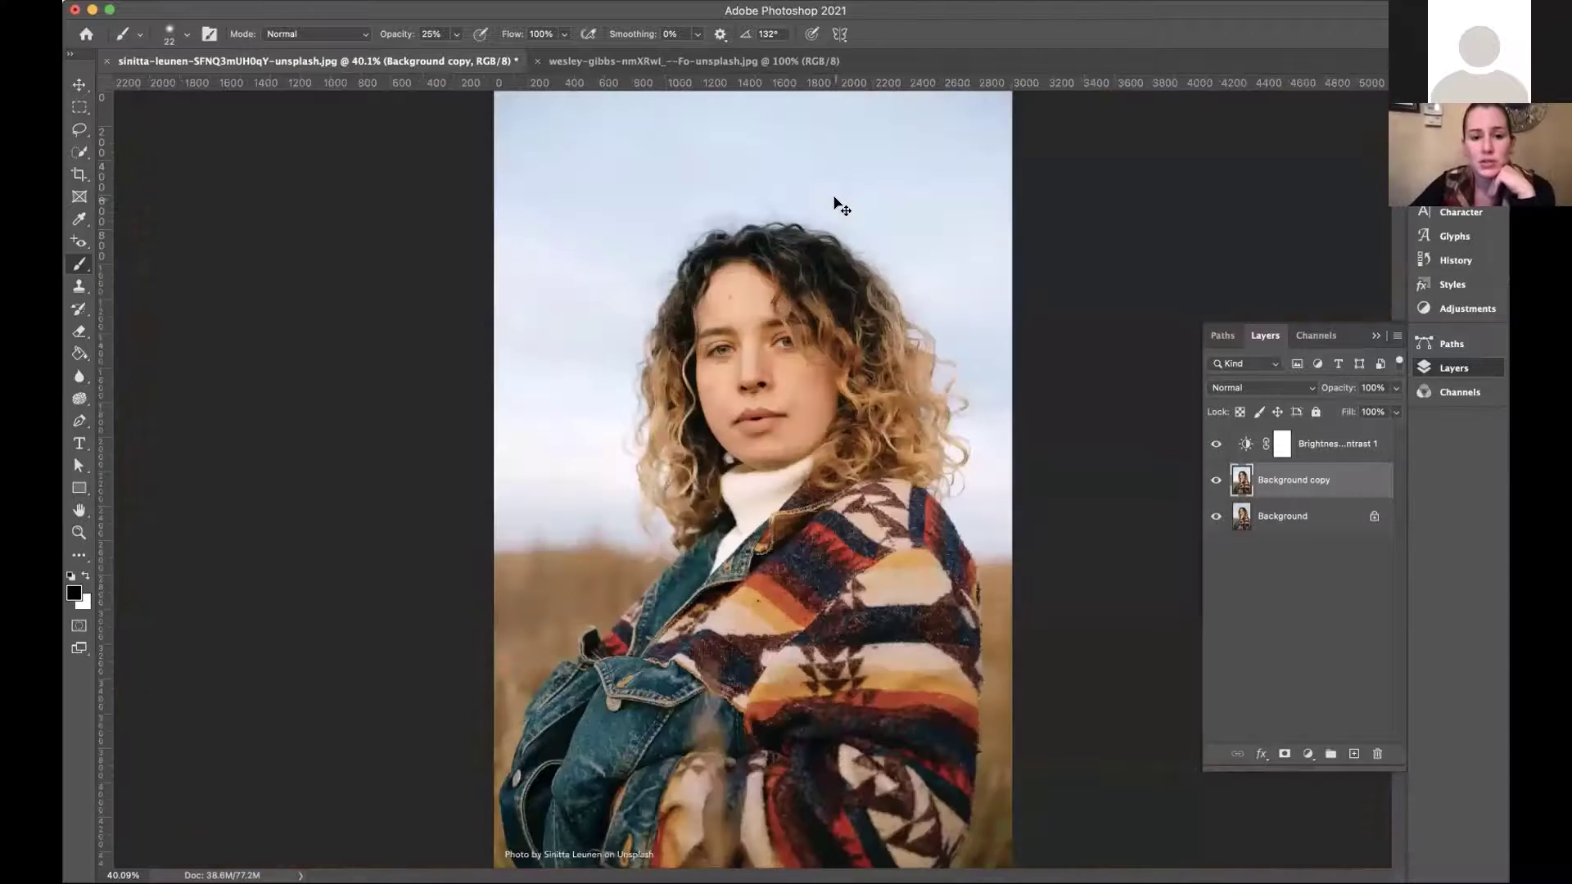
key(super+equal)
key(super+equal)
key(super+equal)
key(super+equal)
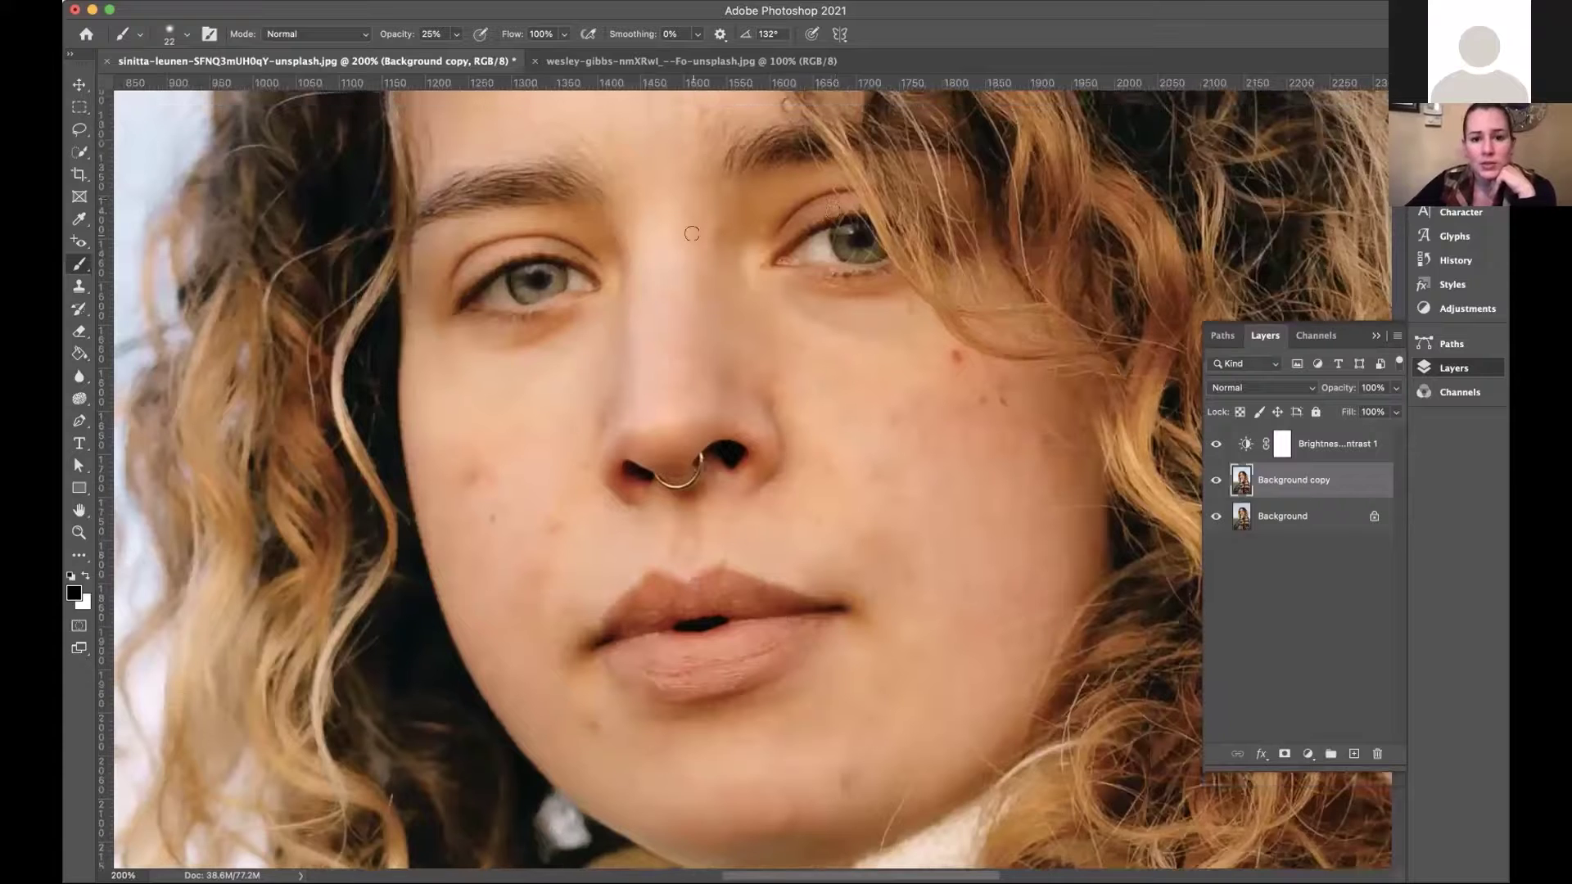
scroll(691, 233, down, 3)
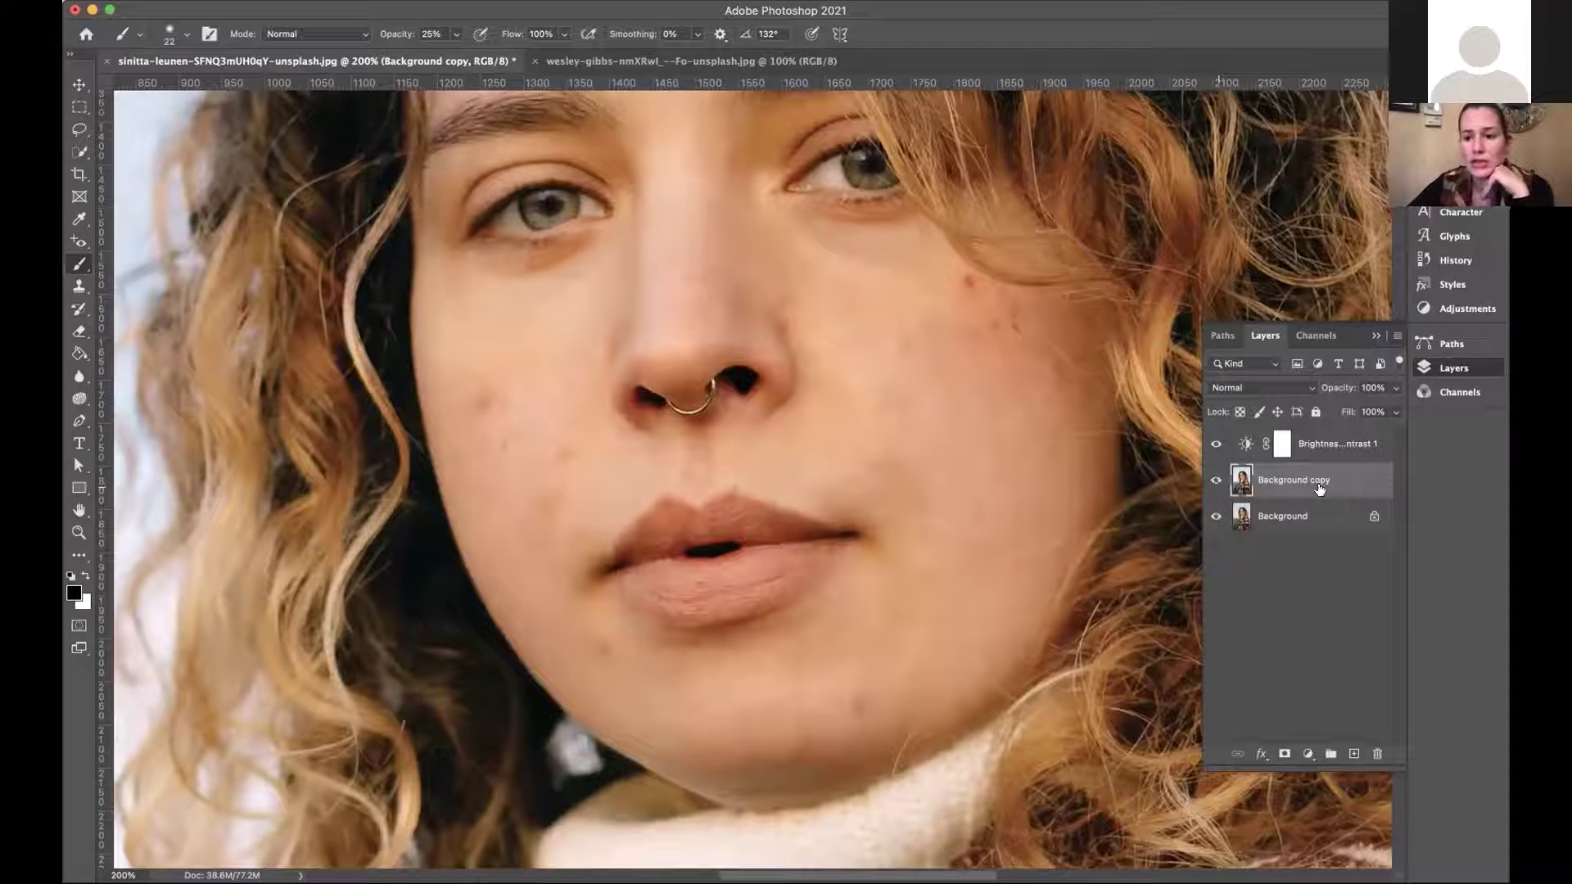
click(1212, 483)
click(1213, 482)
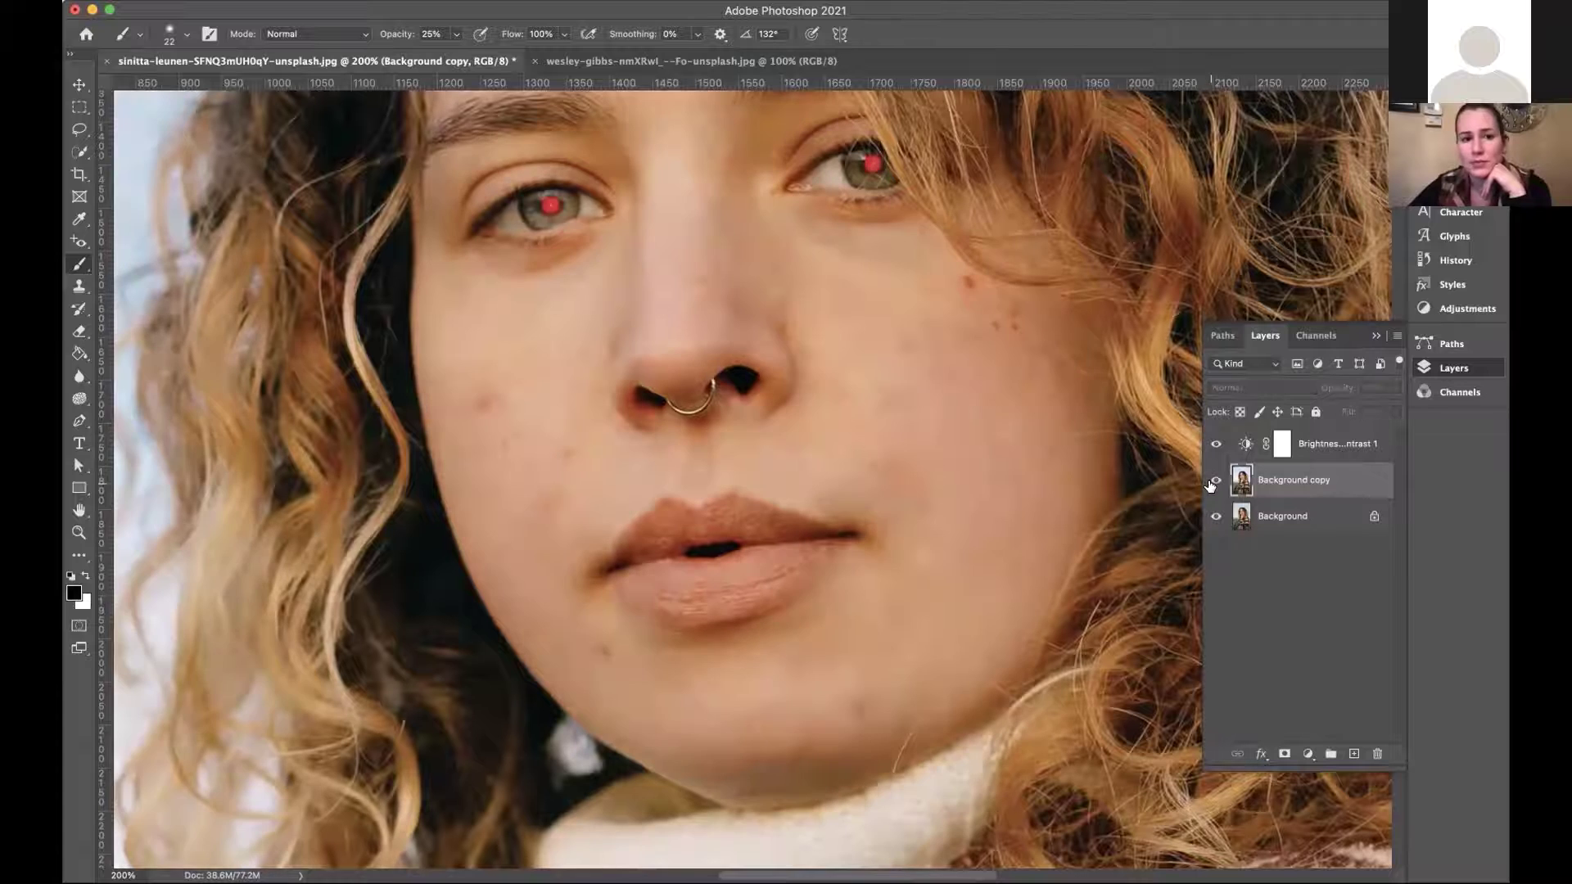
click(1215, 481)
click(1217, 483)
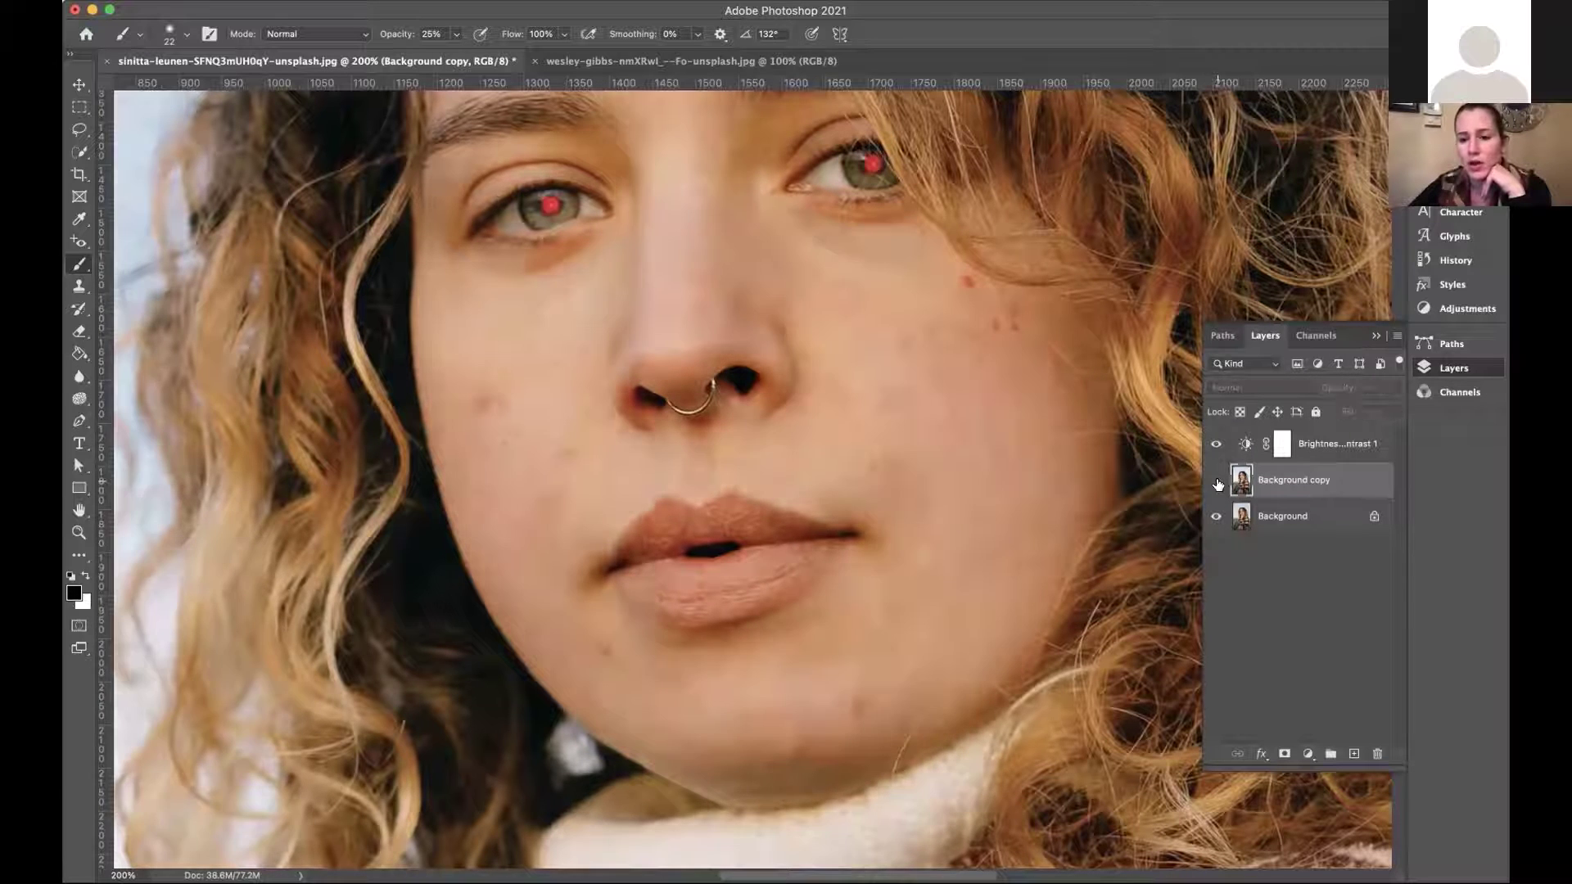
click(1216, 483)
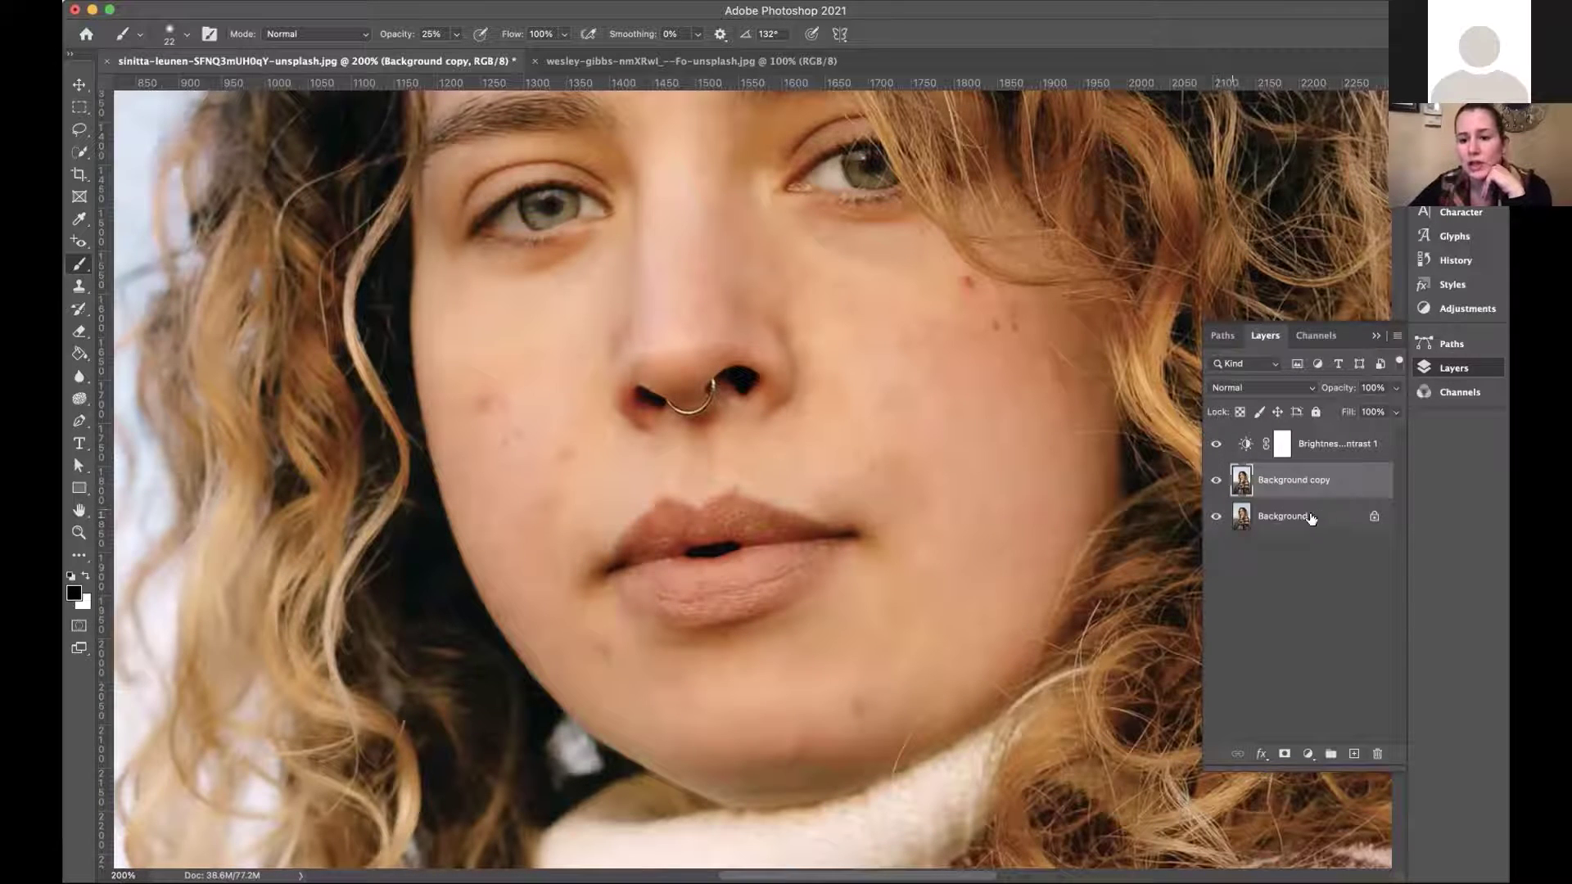
Hide the Background copy to inspect the original Background layer, and restore the copy as the visible, active layer.
click(1215, 485)
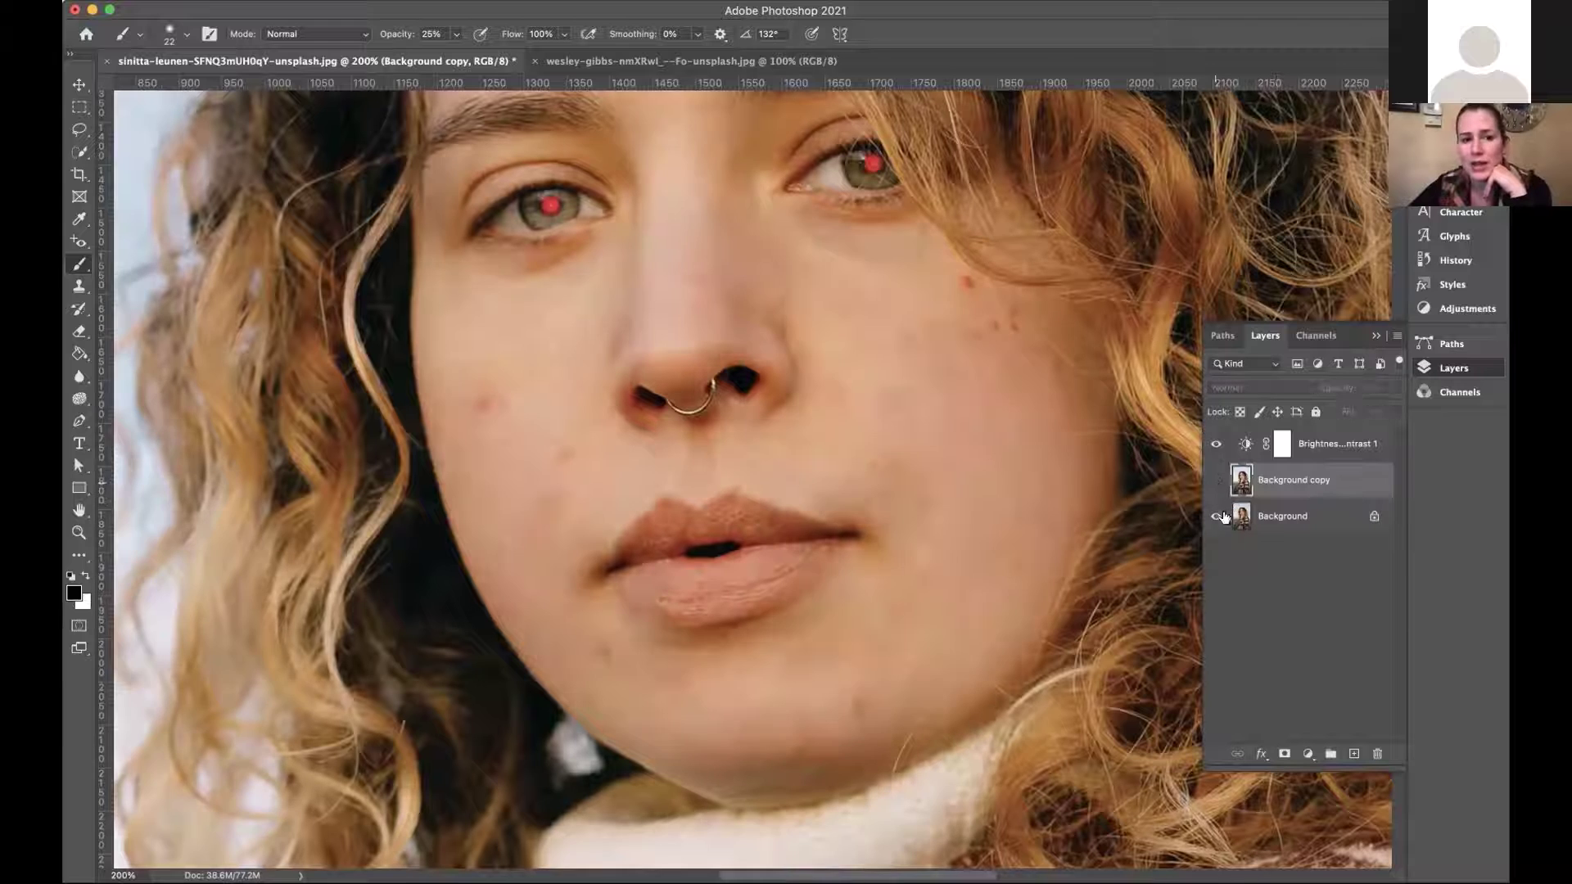
click(1273, 525)
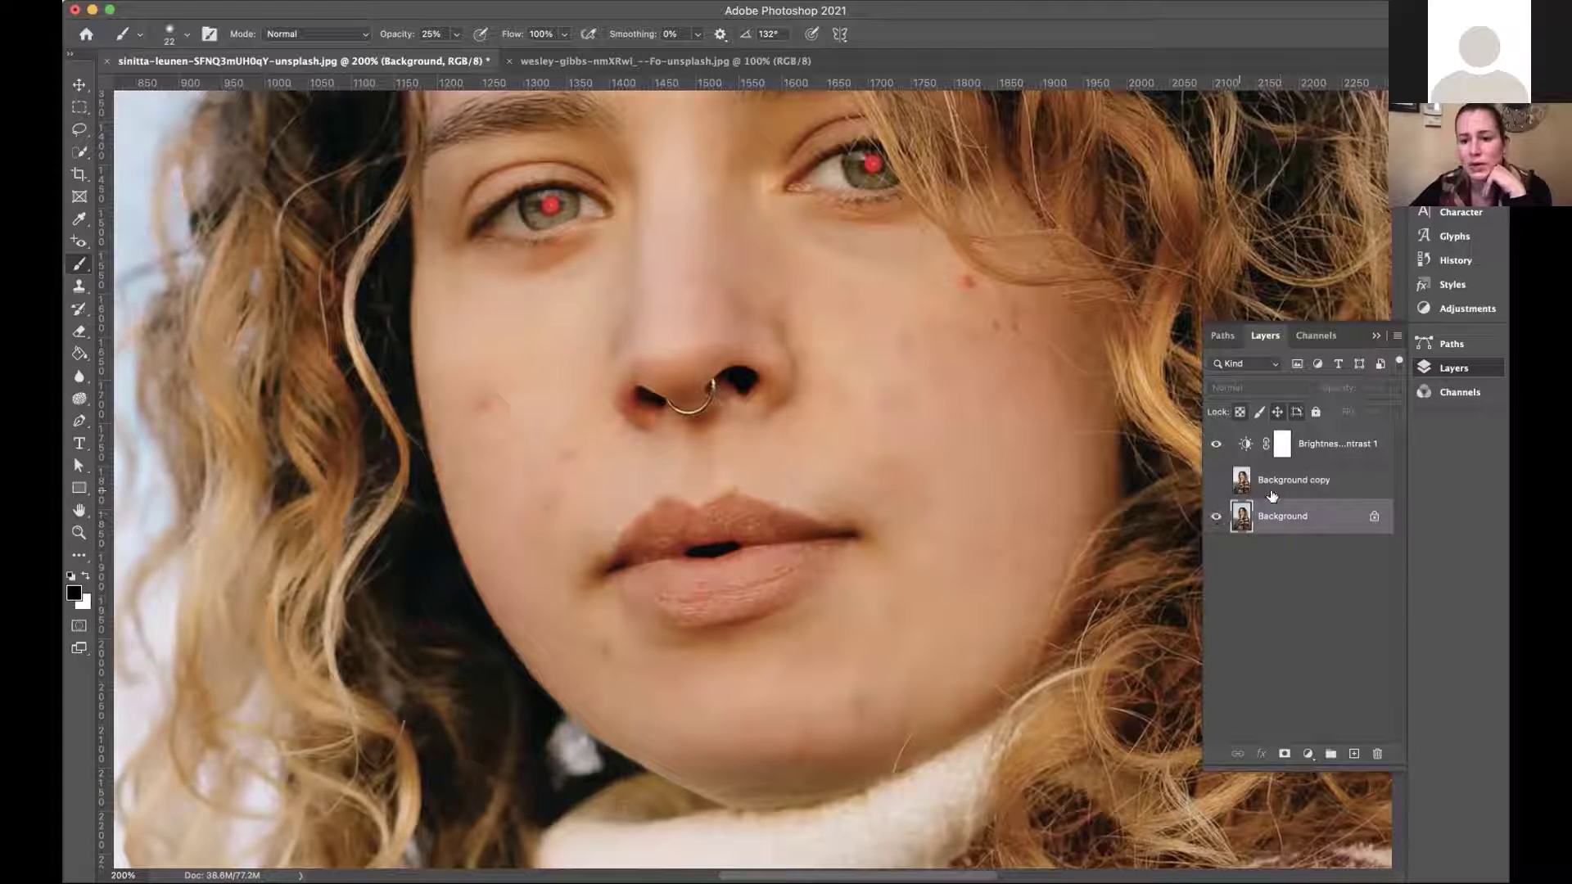
click(1283, 485)
click(1216, 481)
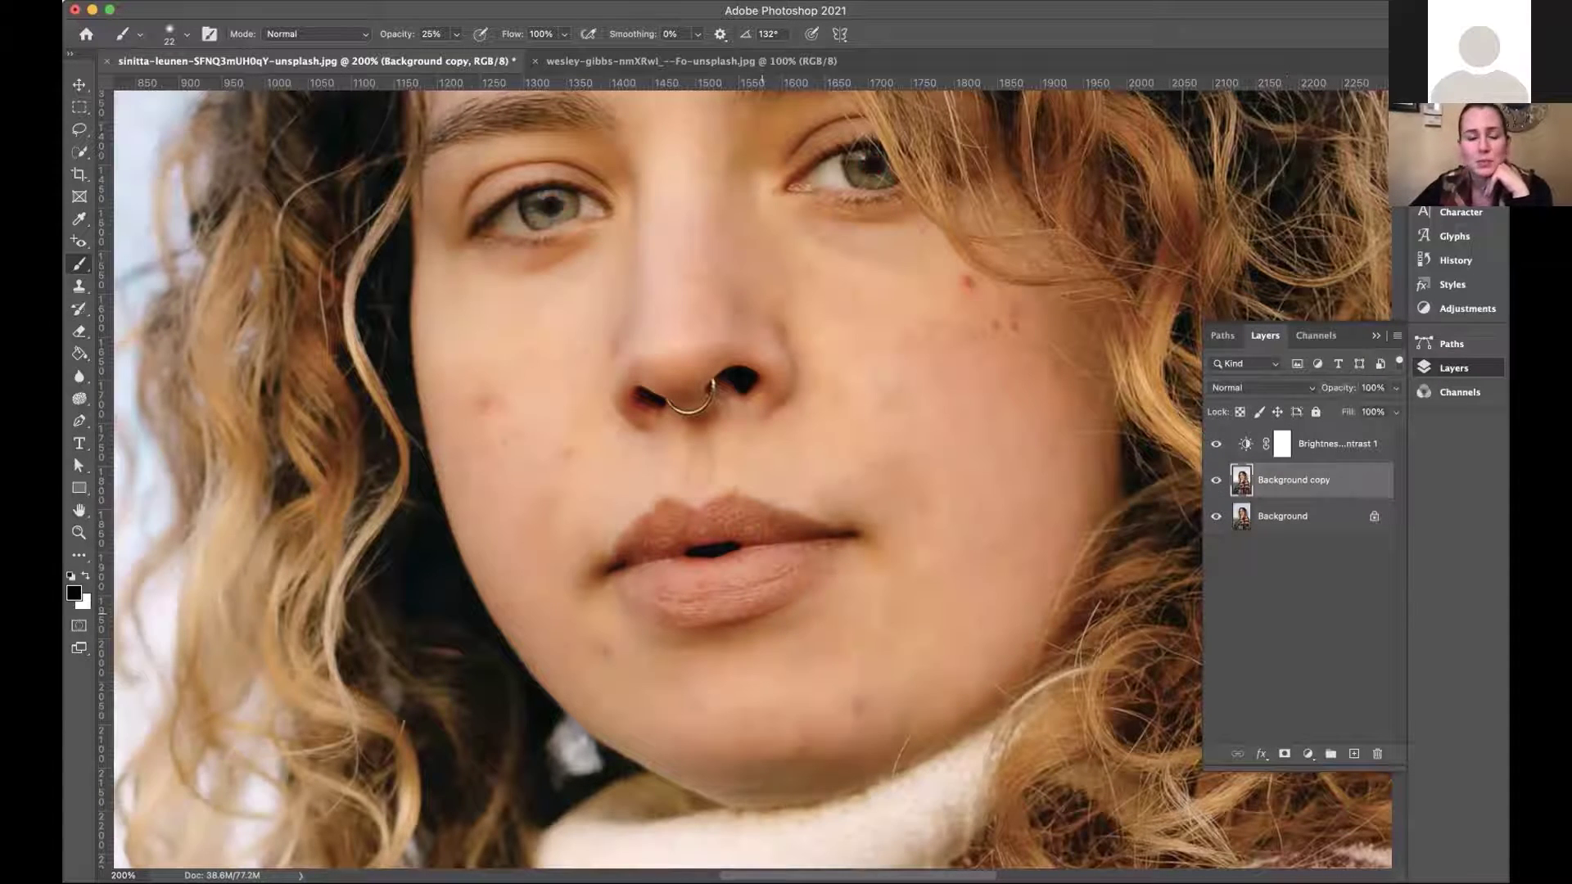
scroll(761, 613, left, 2)
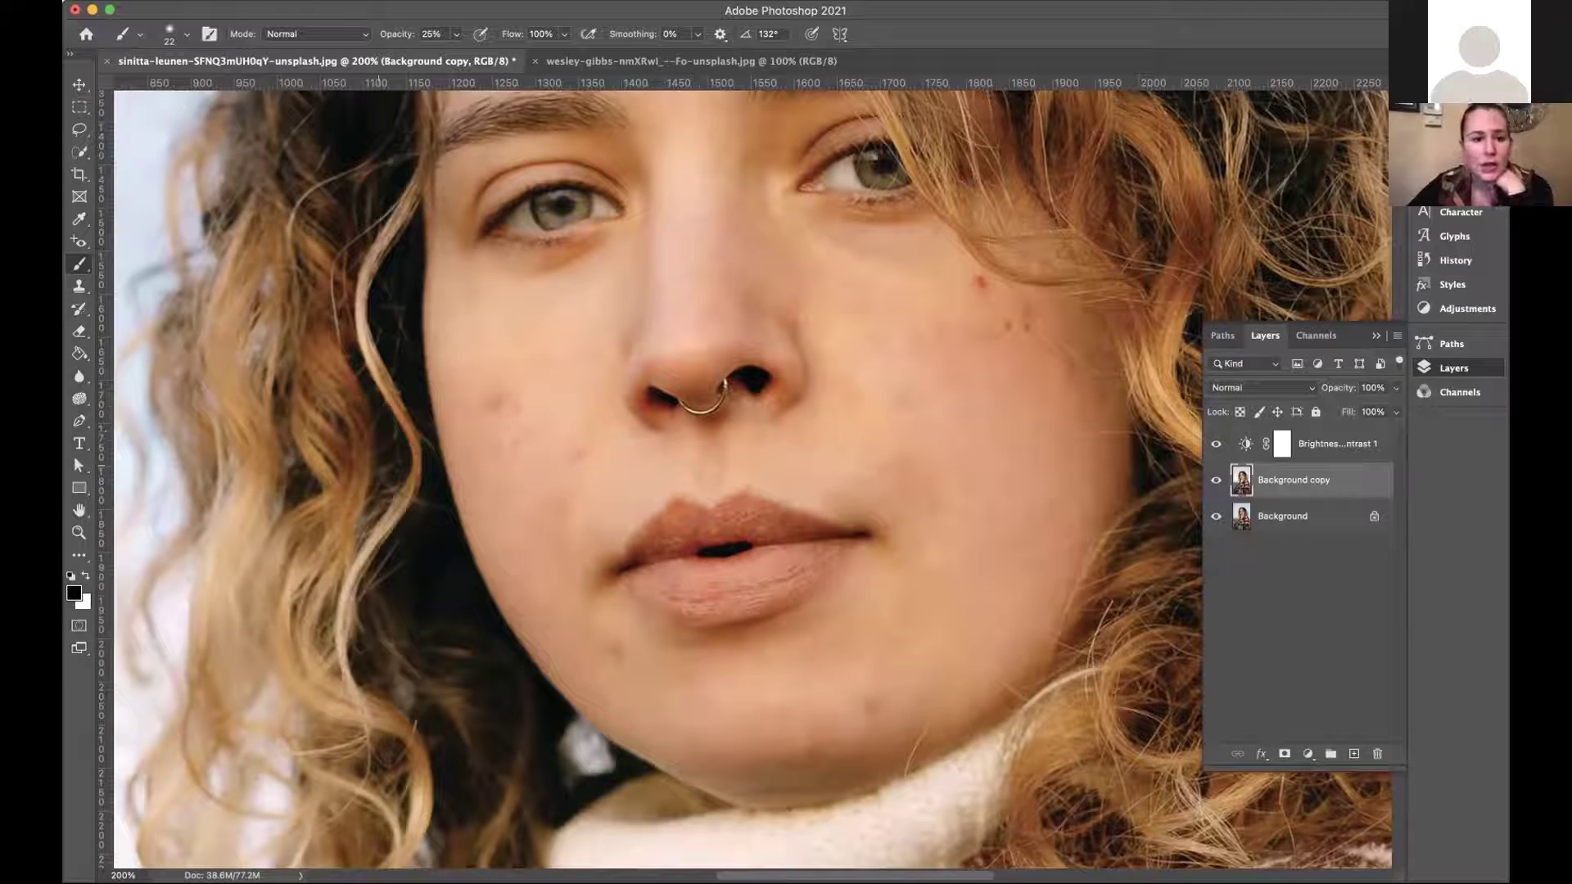
Activate the Spot Healing Brush for the blemished cheek skin, working at 500% magnification on the Background copy layer.
scroll(377, 462, right, 3)
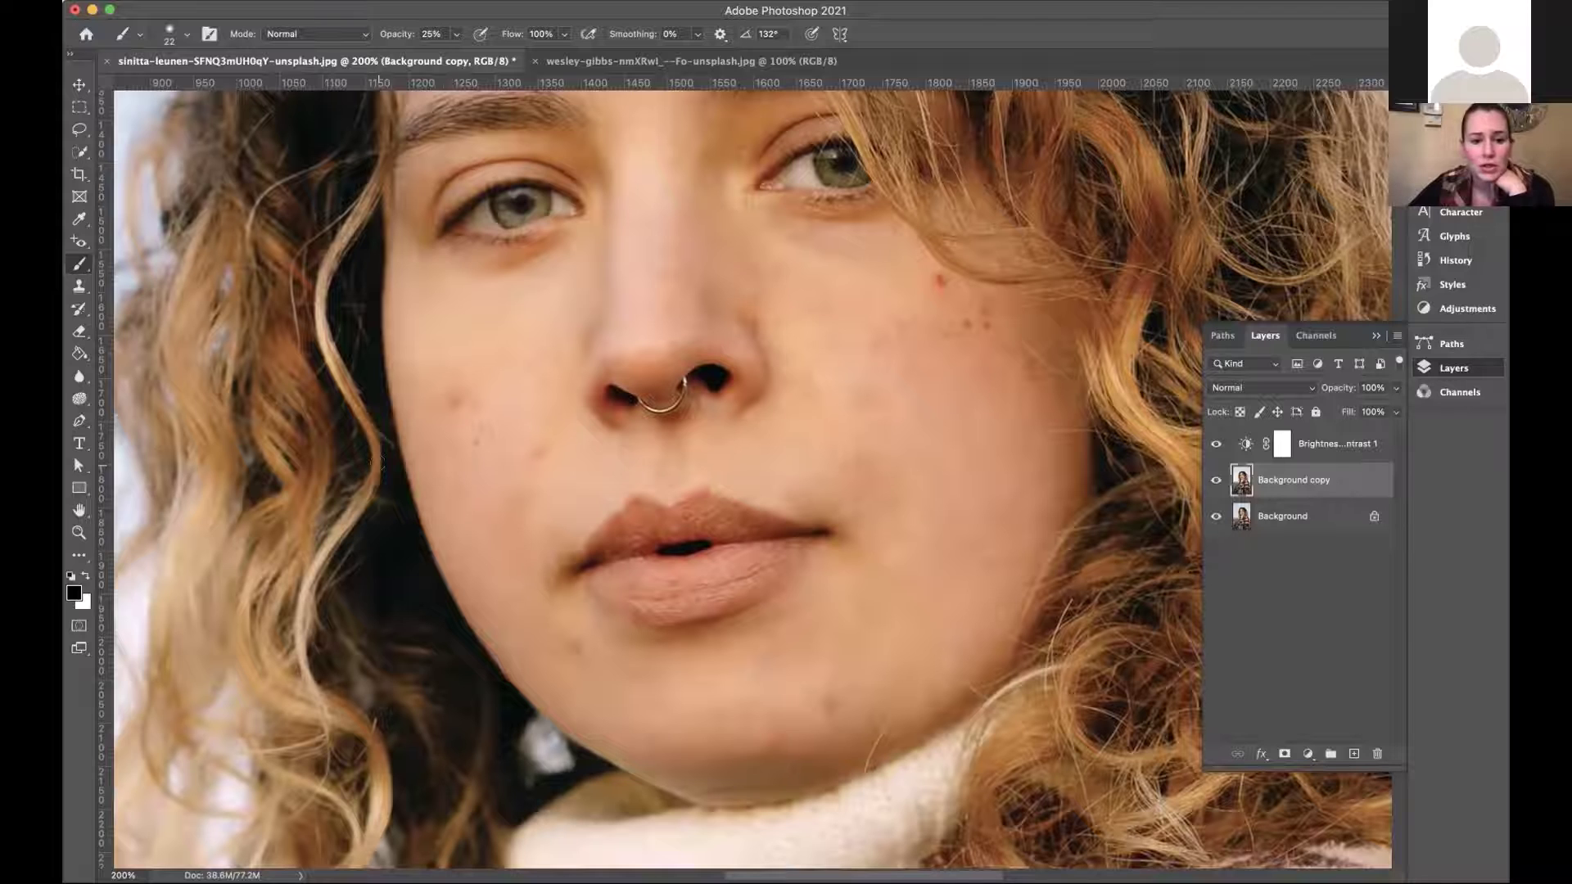
scroll(378, 463, down, 3)
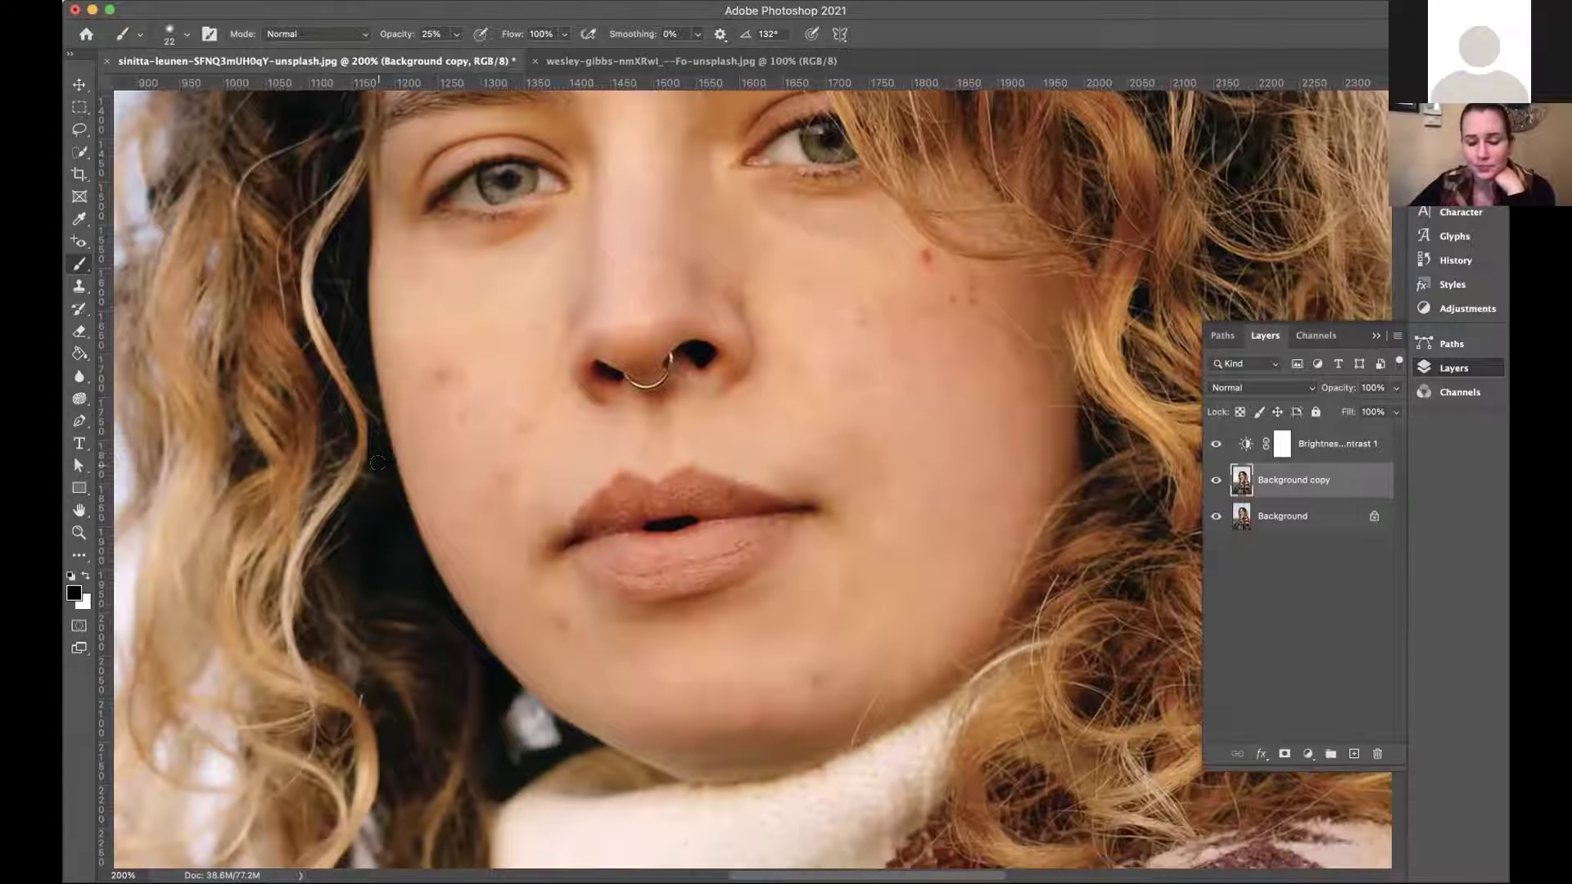
key(super+plus)
key(super+plus)
key(super+plus)
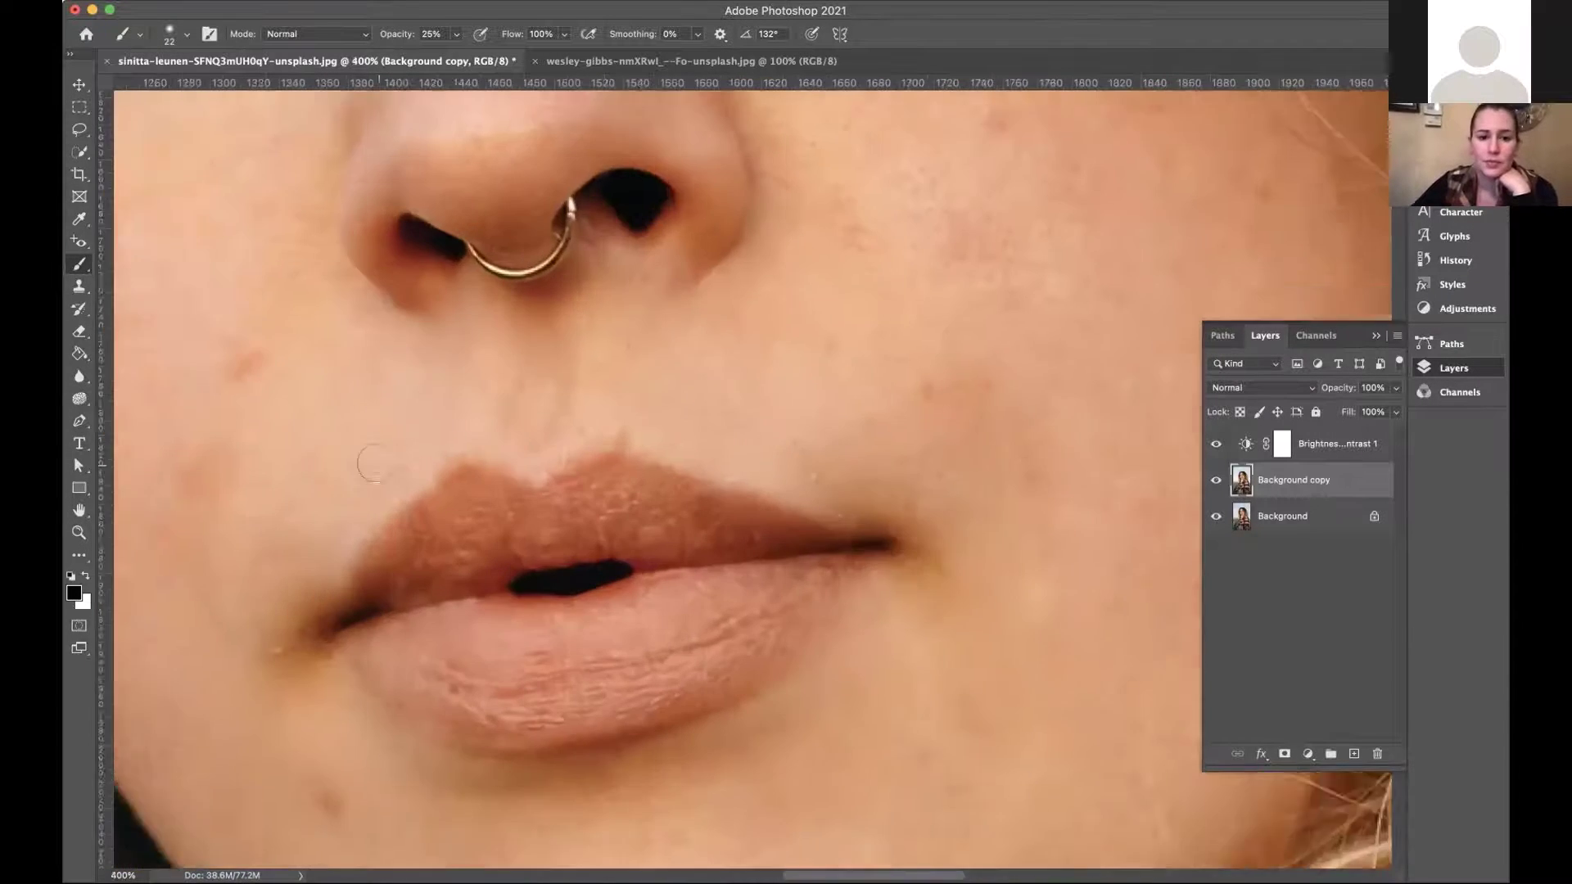
scroll(376, 463, right, 8)
scroll(376, 463, up, 6)
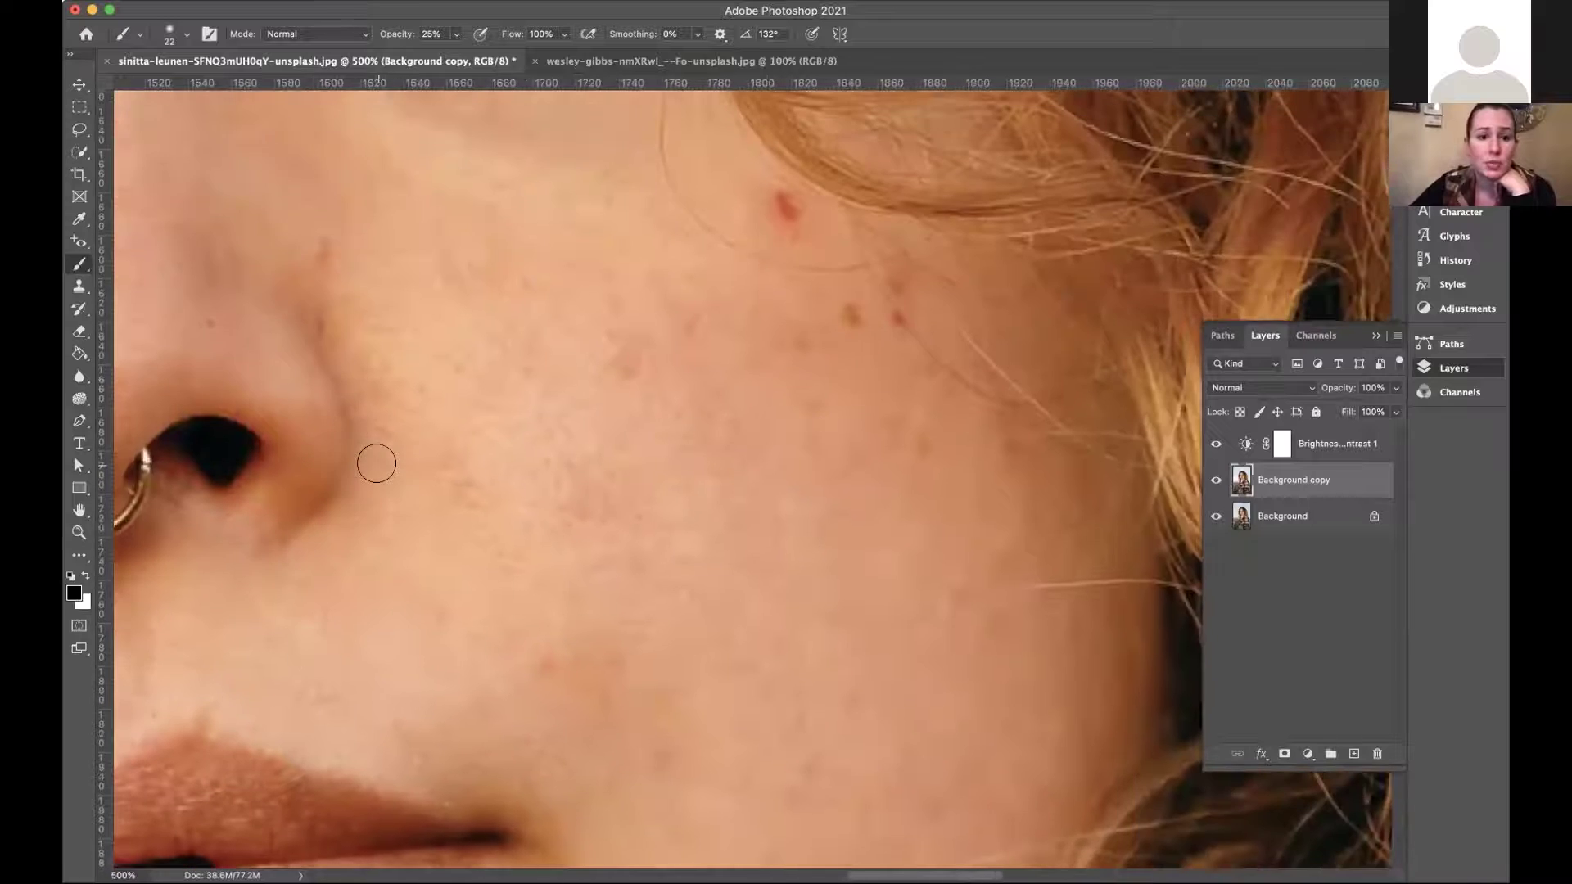
scroll(376, 463, right, 4)
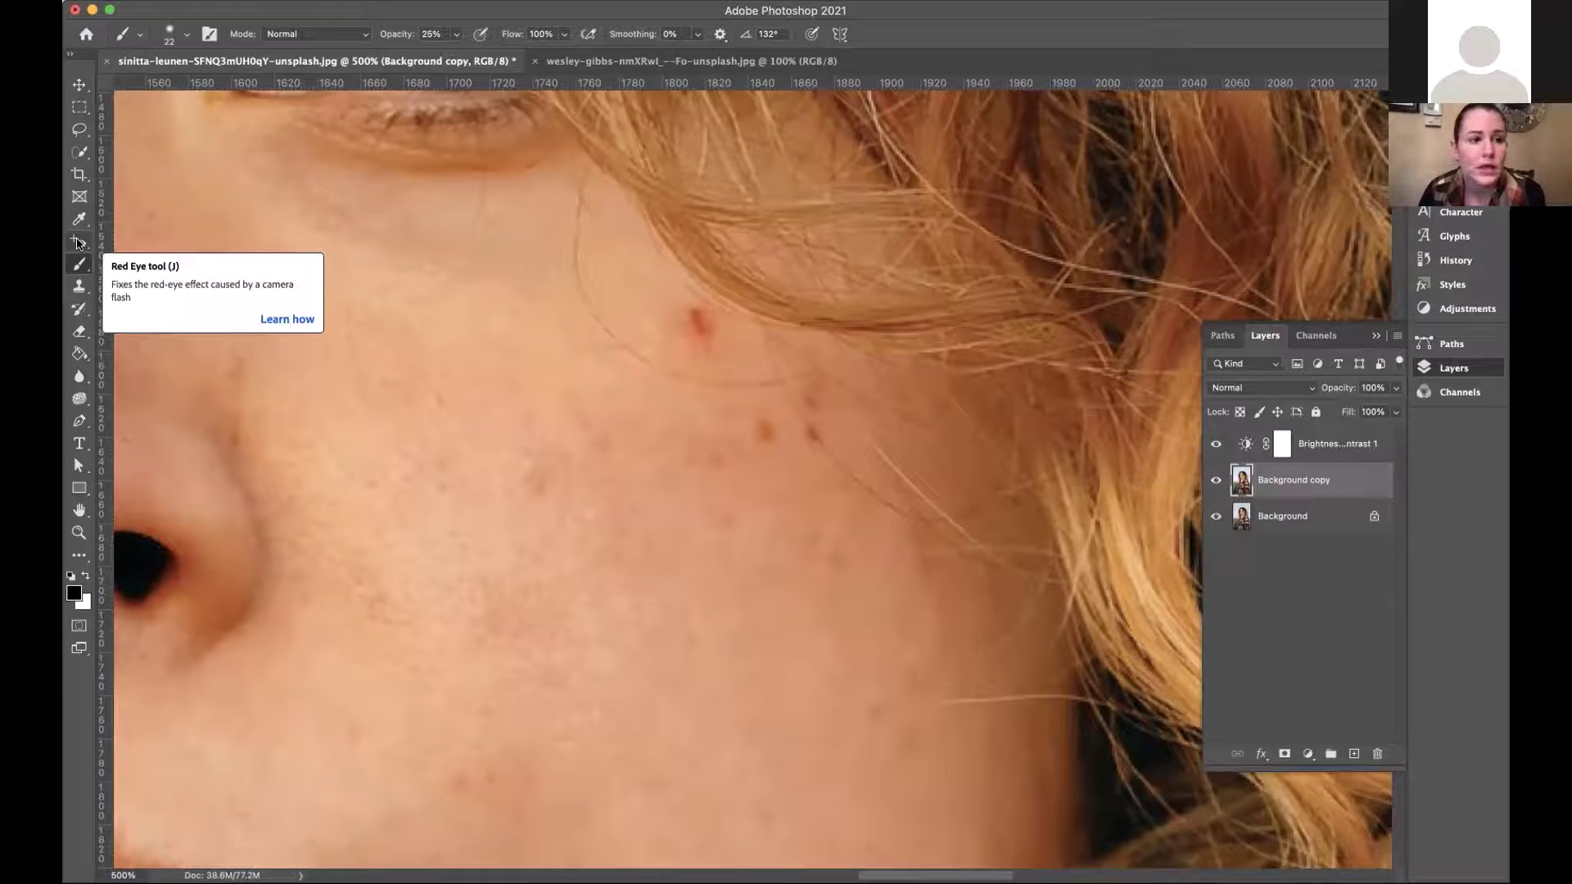
click(79, 244)
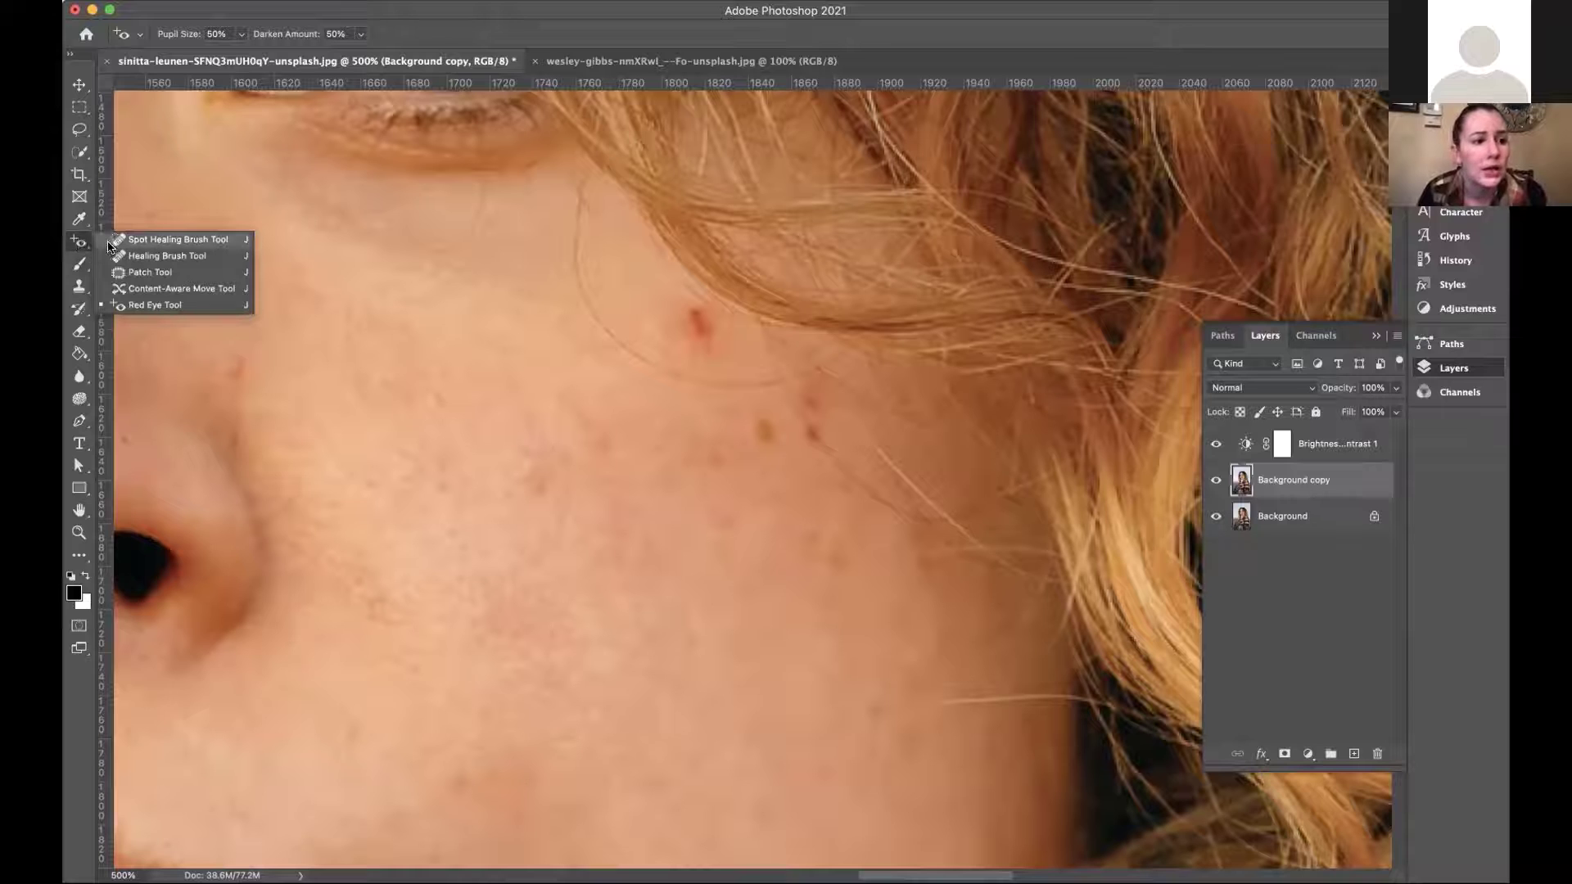
click(114, 241)
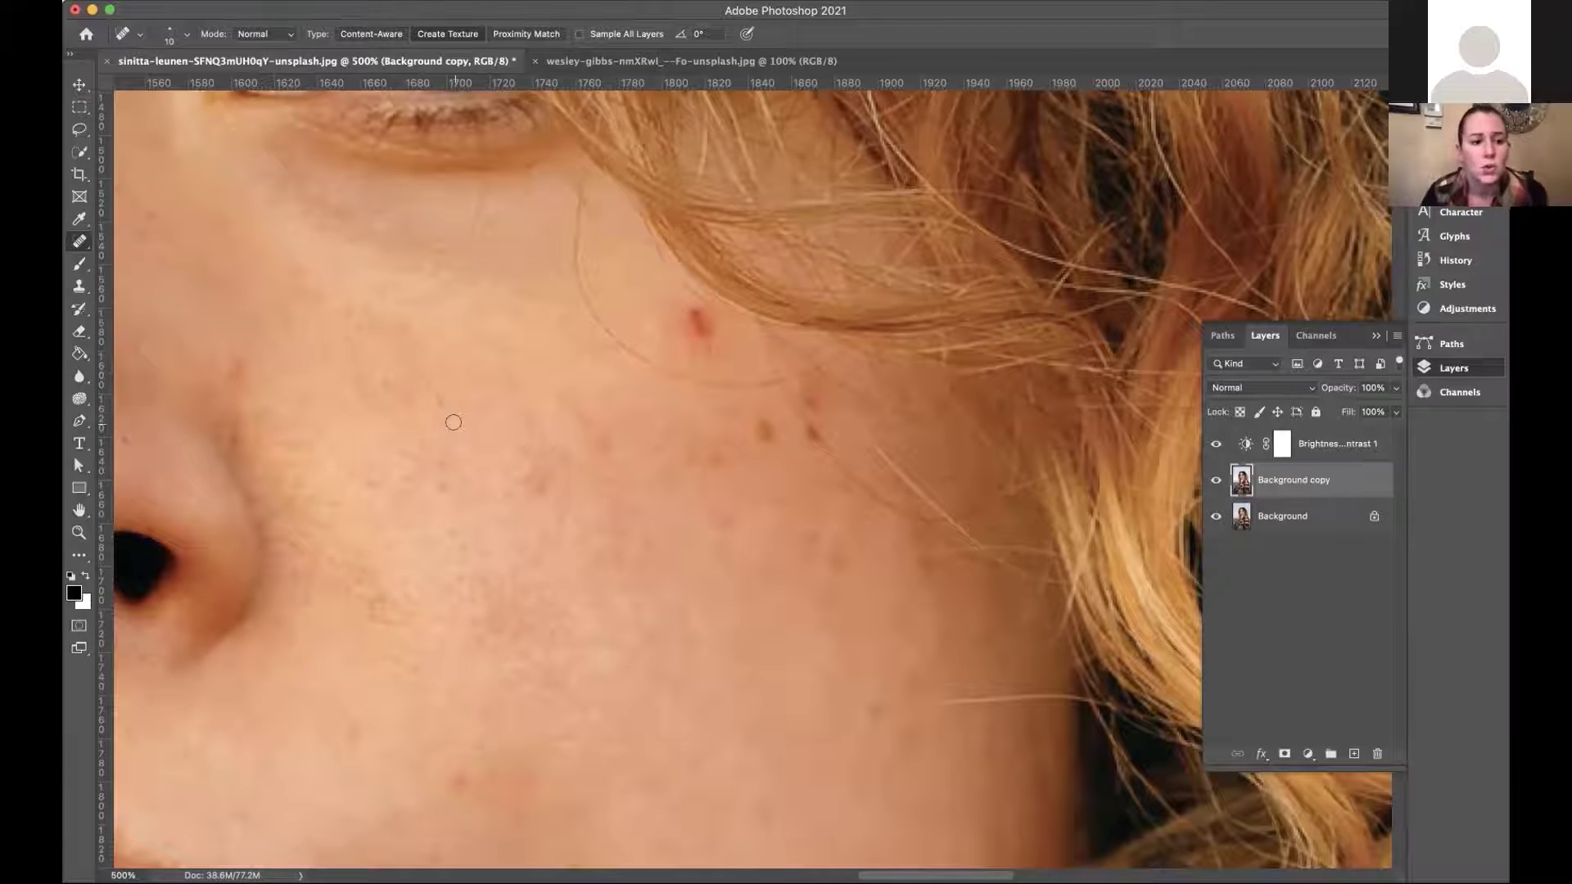
Try to heal the tiny dark spot on the side of the nose using a 9 px Spot Healing Brush.
scroll(453, 422, left, 6)
scroll(453, 423, up, 1)
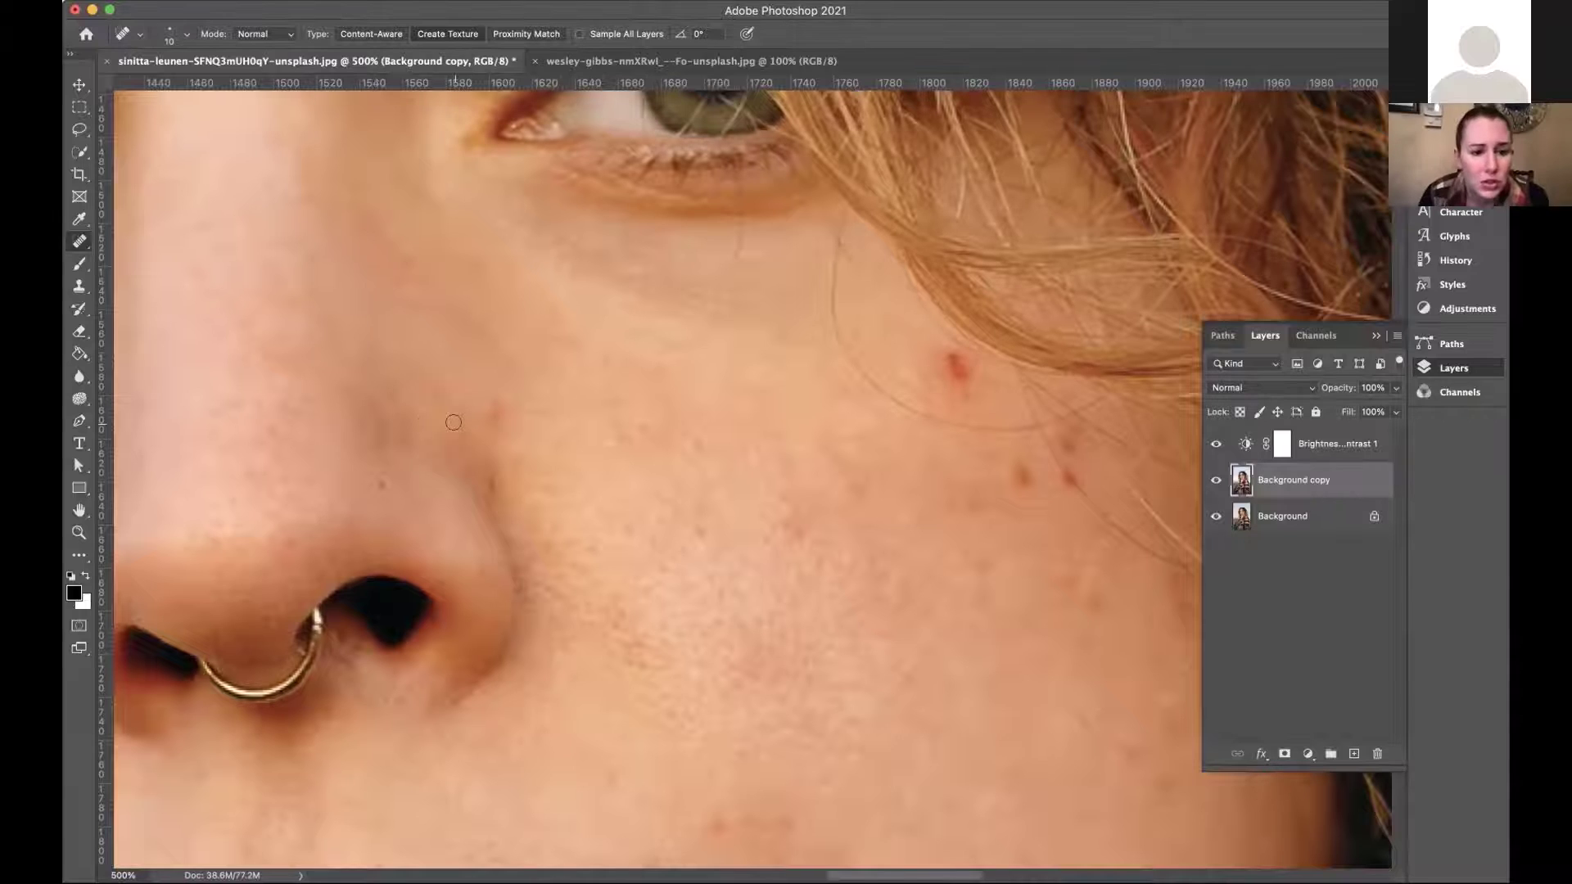
scroll(453, 422, left, 1)
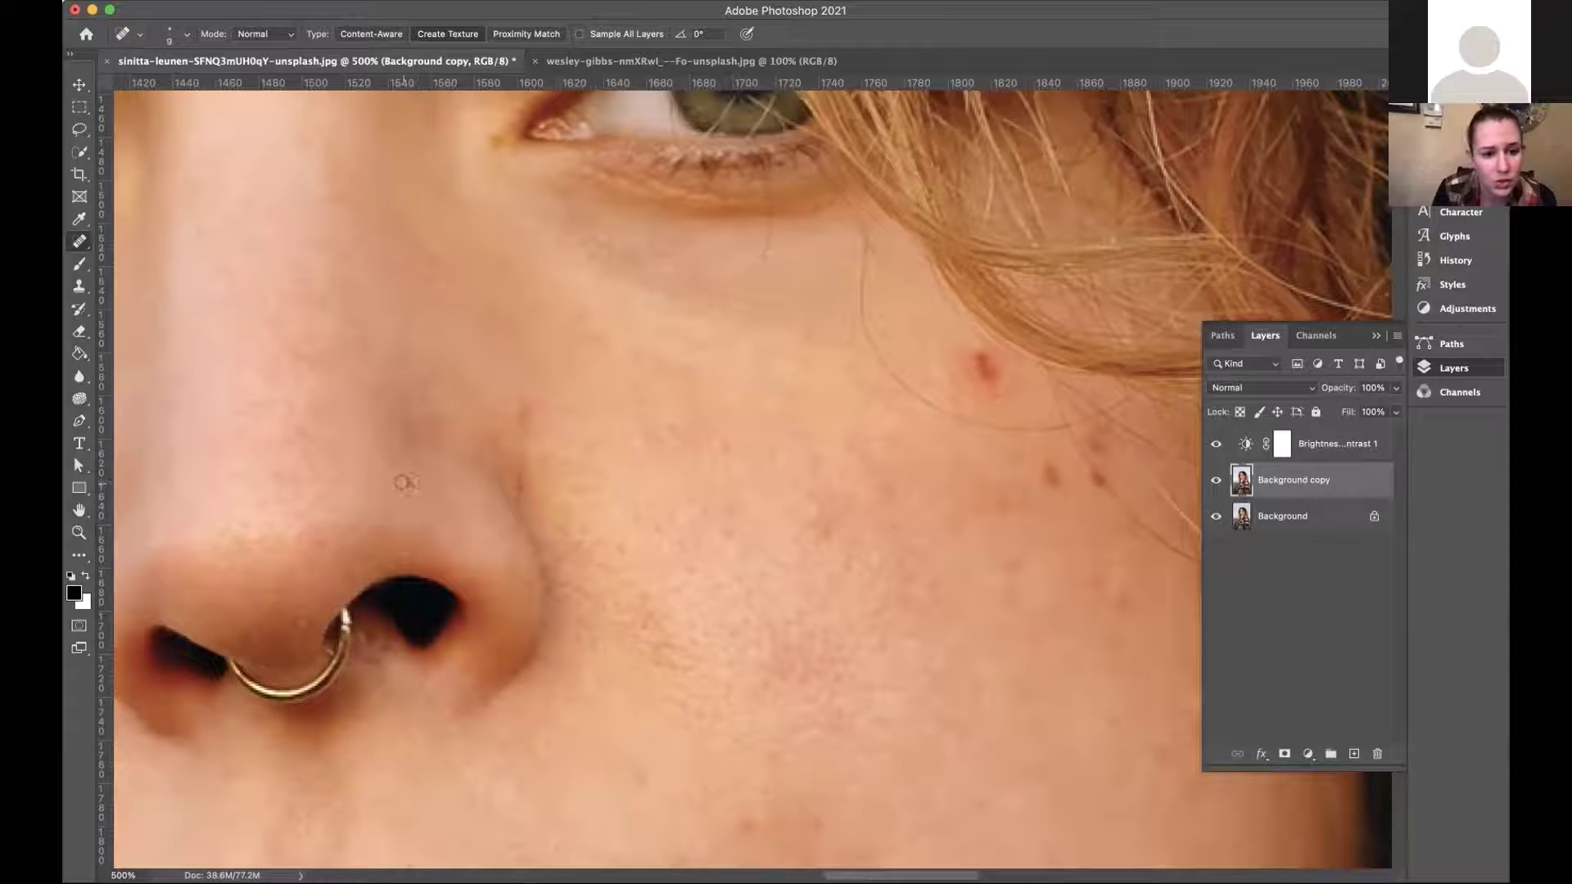
click(404, 483)
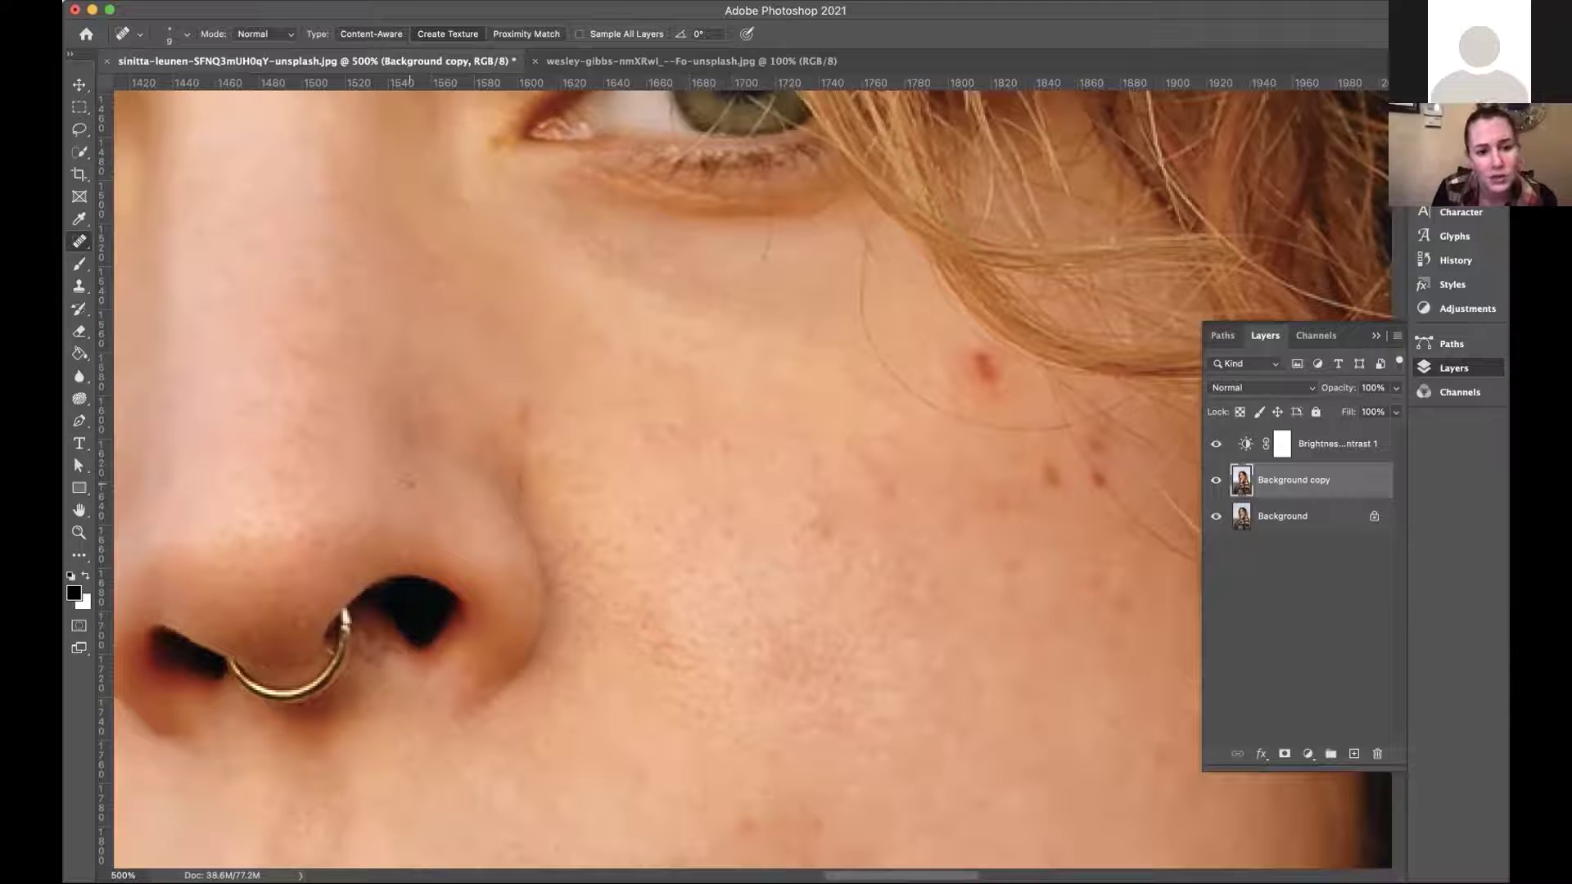
drag(407, 483, 408, 483)
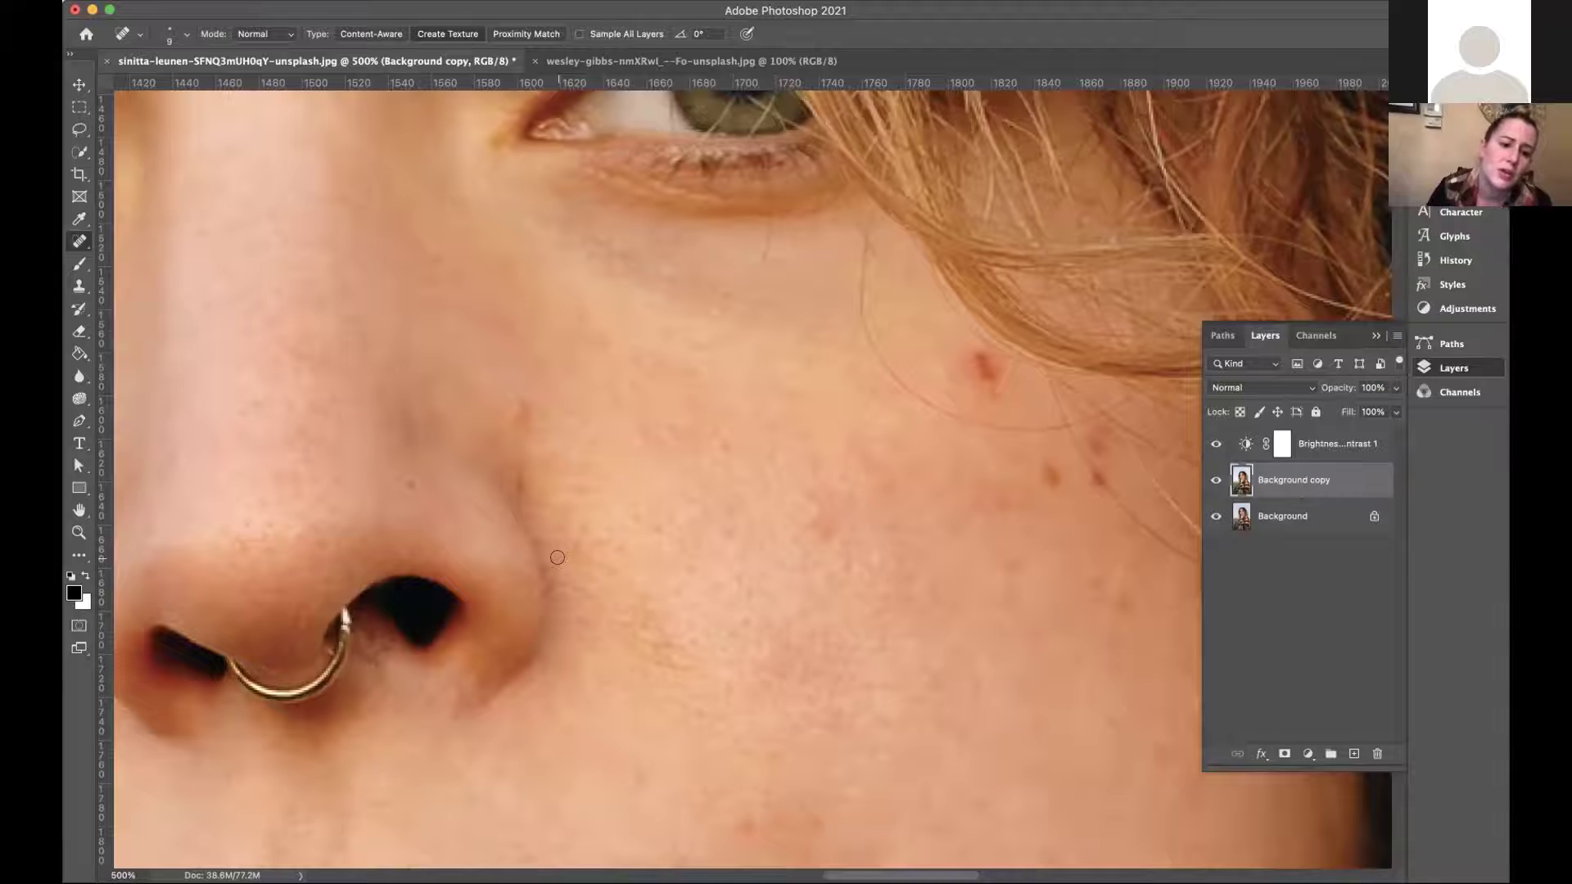
Heal small blemishes on the cheeks on both sides of the nose with the Spot Healing Brush.
scroll(557, 557, left, 2)
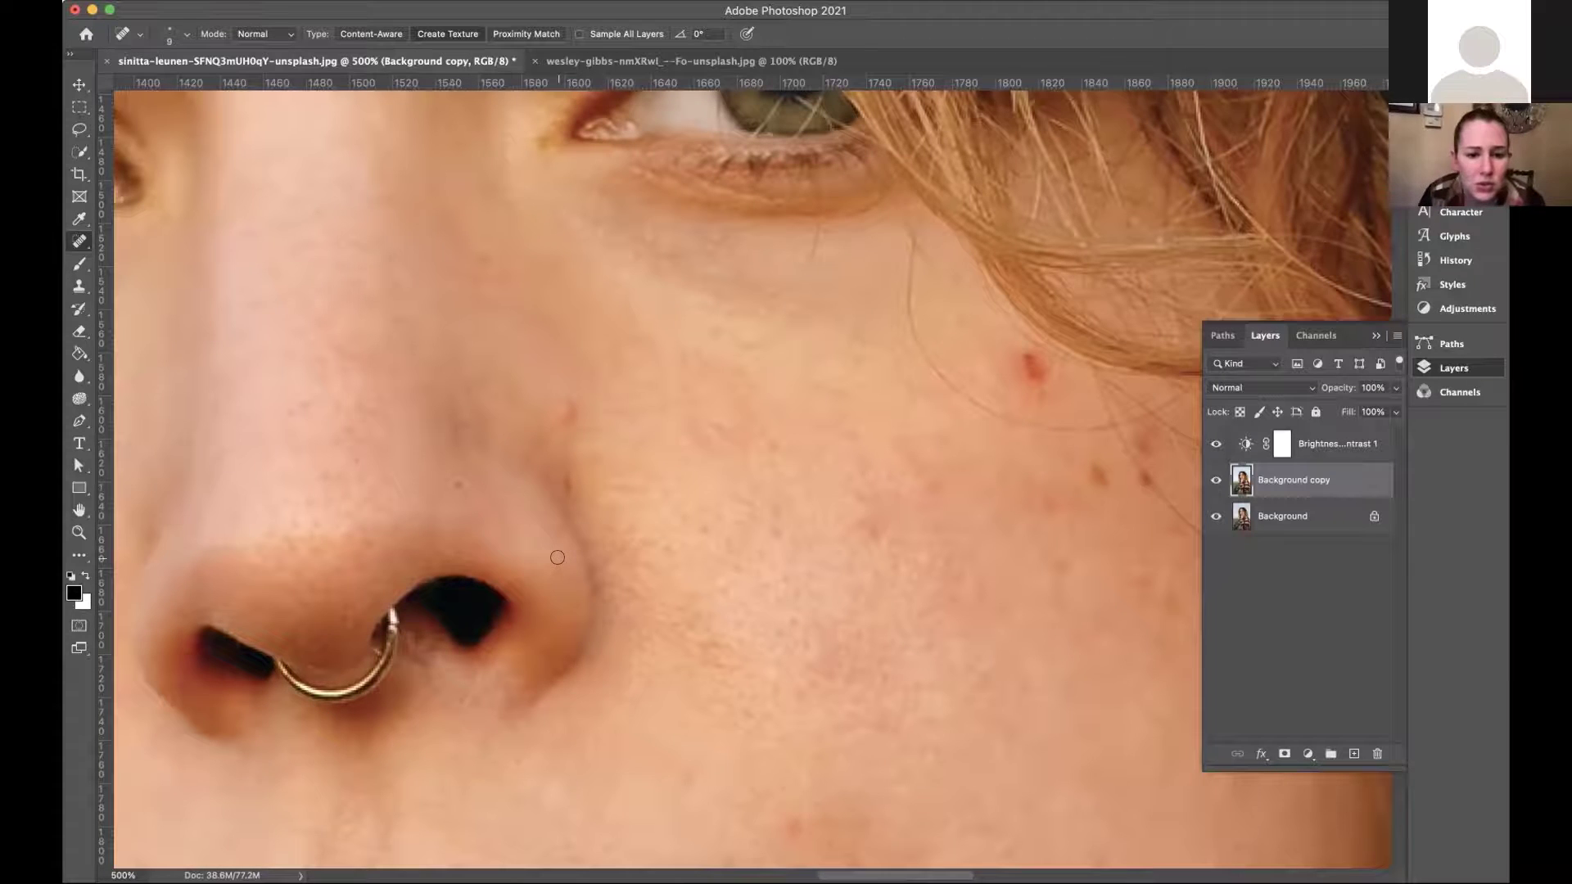
click(702, 527)
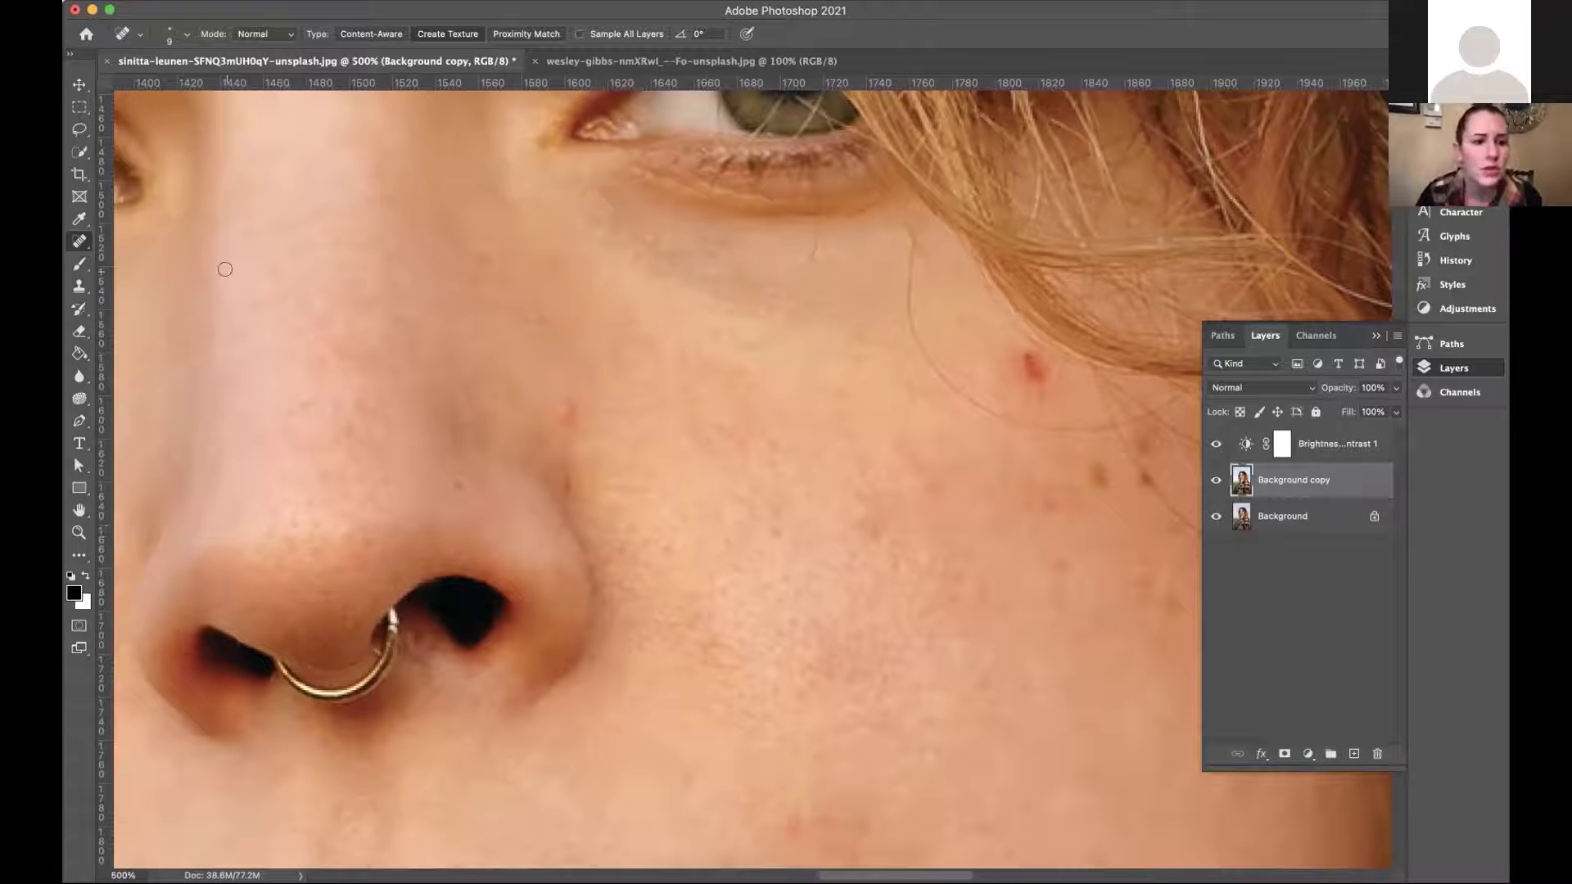
scroll(225, 269, down, 5)
scroll(225, 270, left, 8)
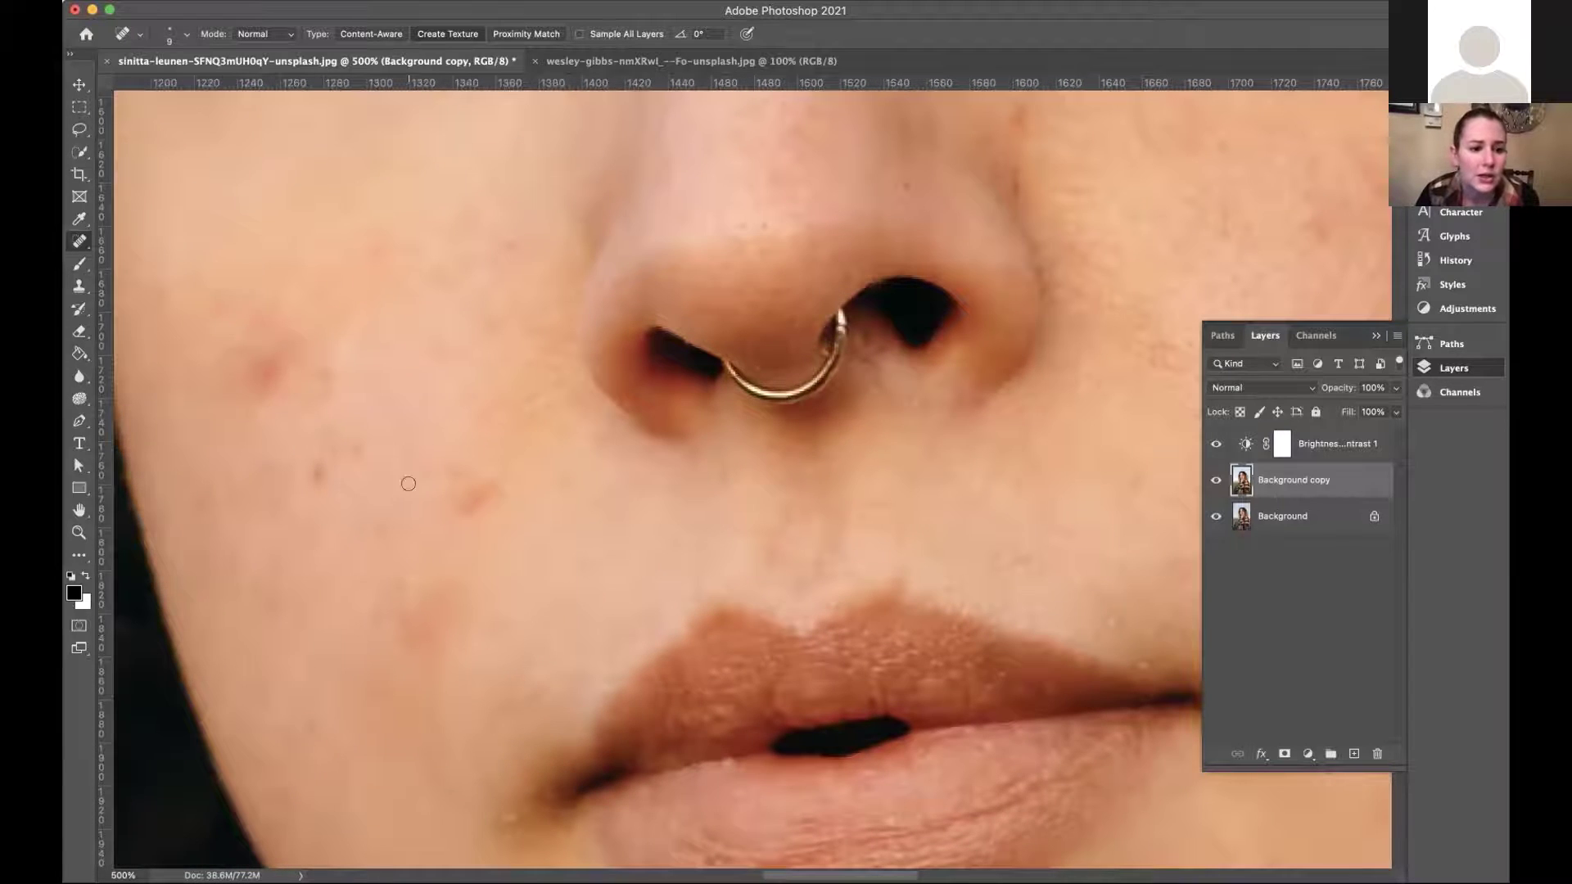
drag(354, 442, 356, 446)
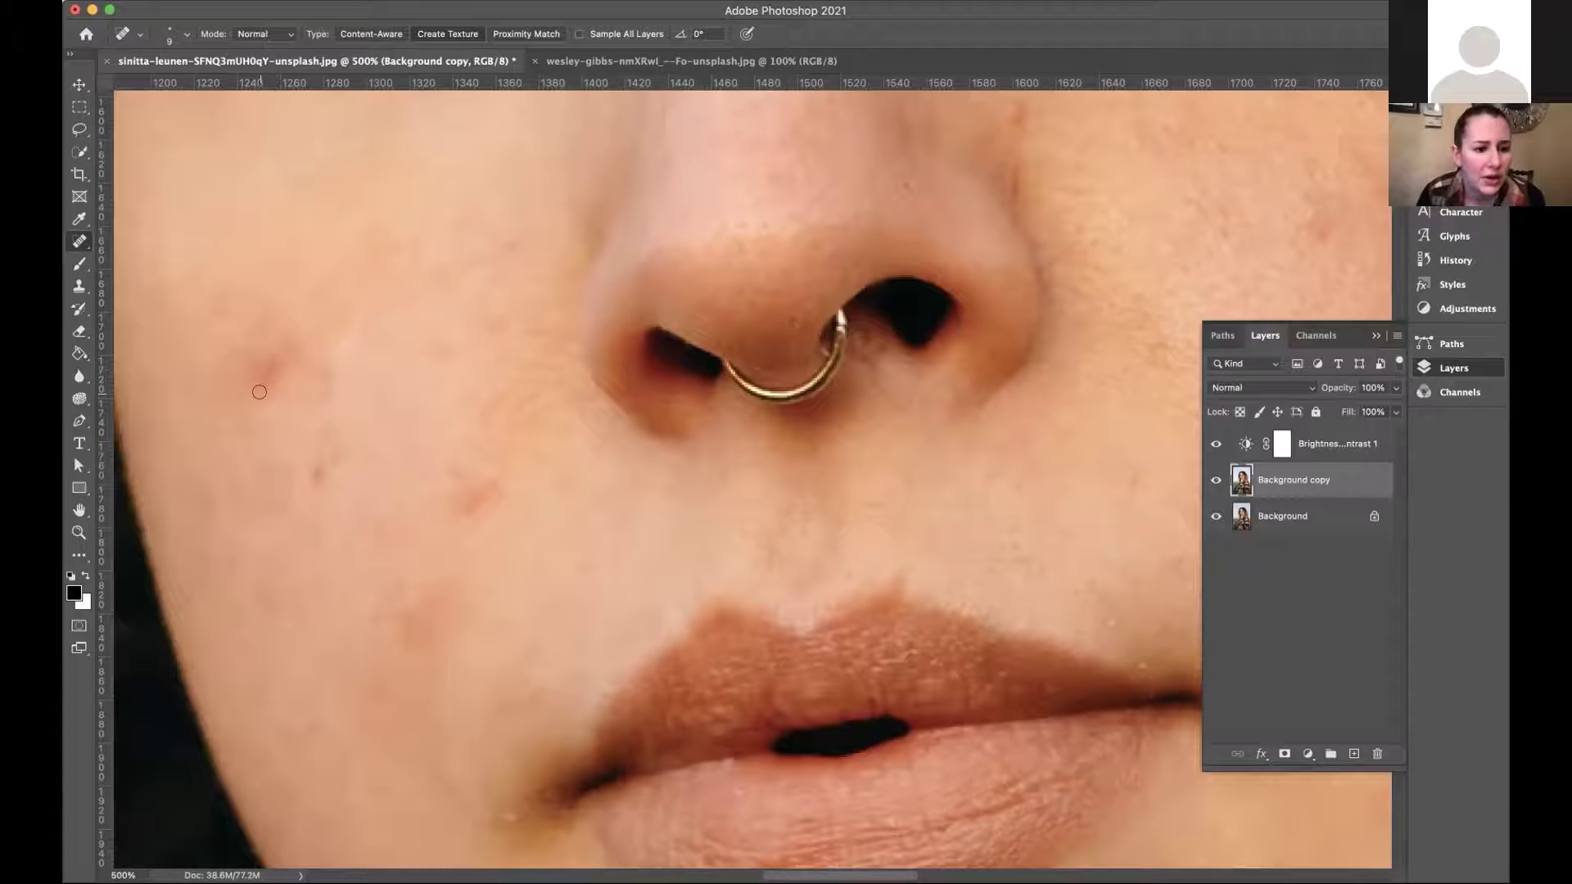
Set up the Clone Stamp with a soft brush of 25 px size and 0% hardness.
click(79, 288)
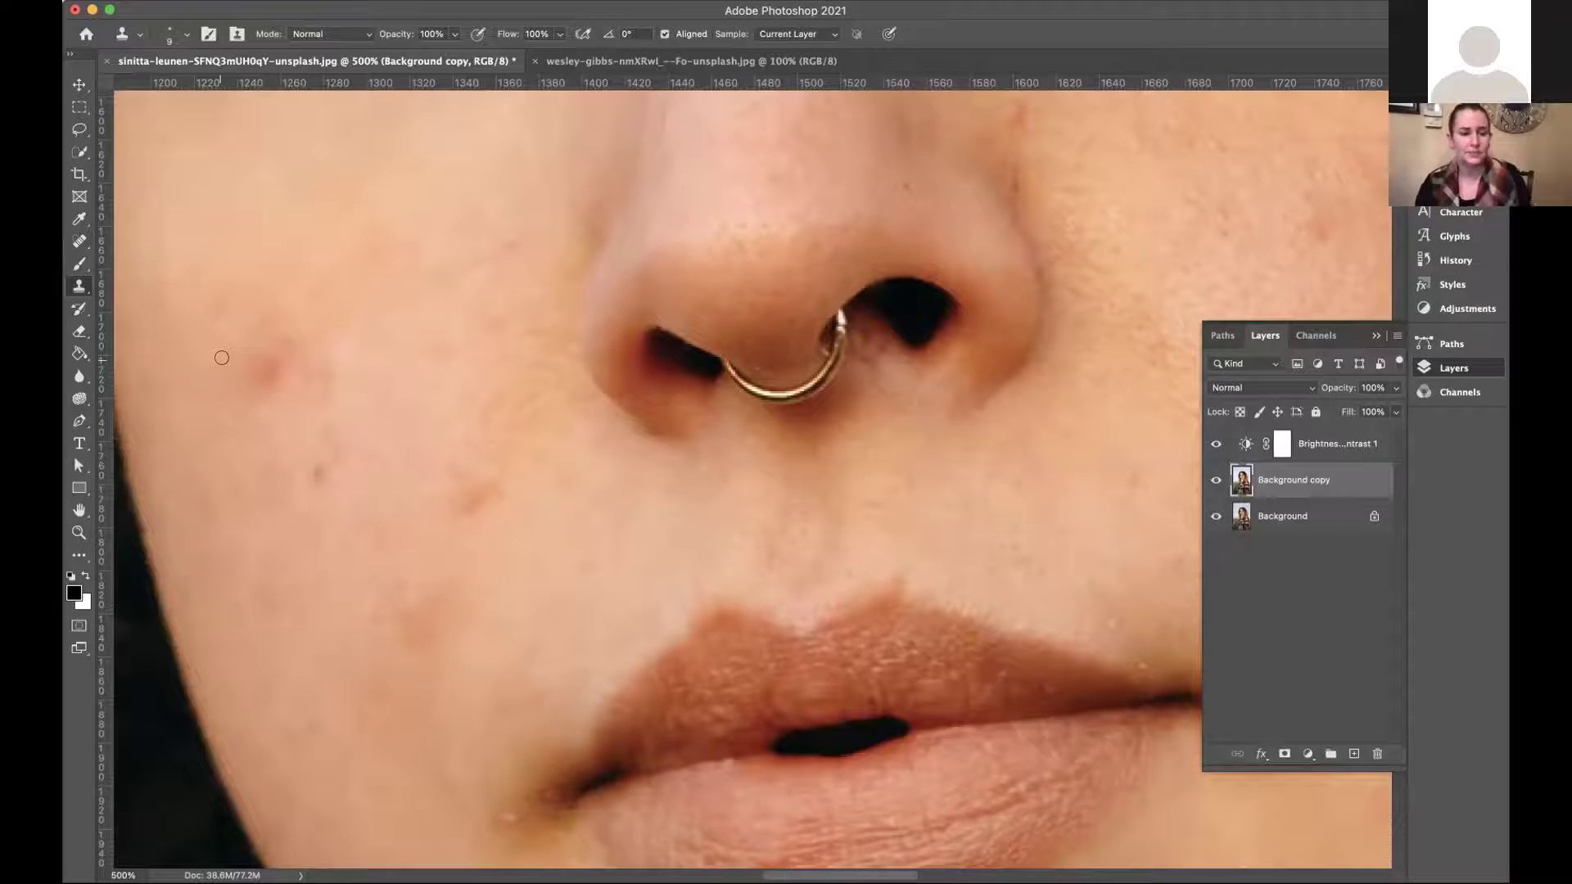
alt+click(277, 423)
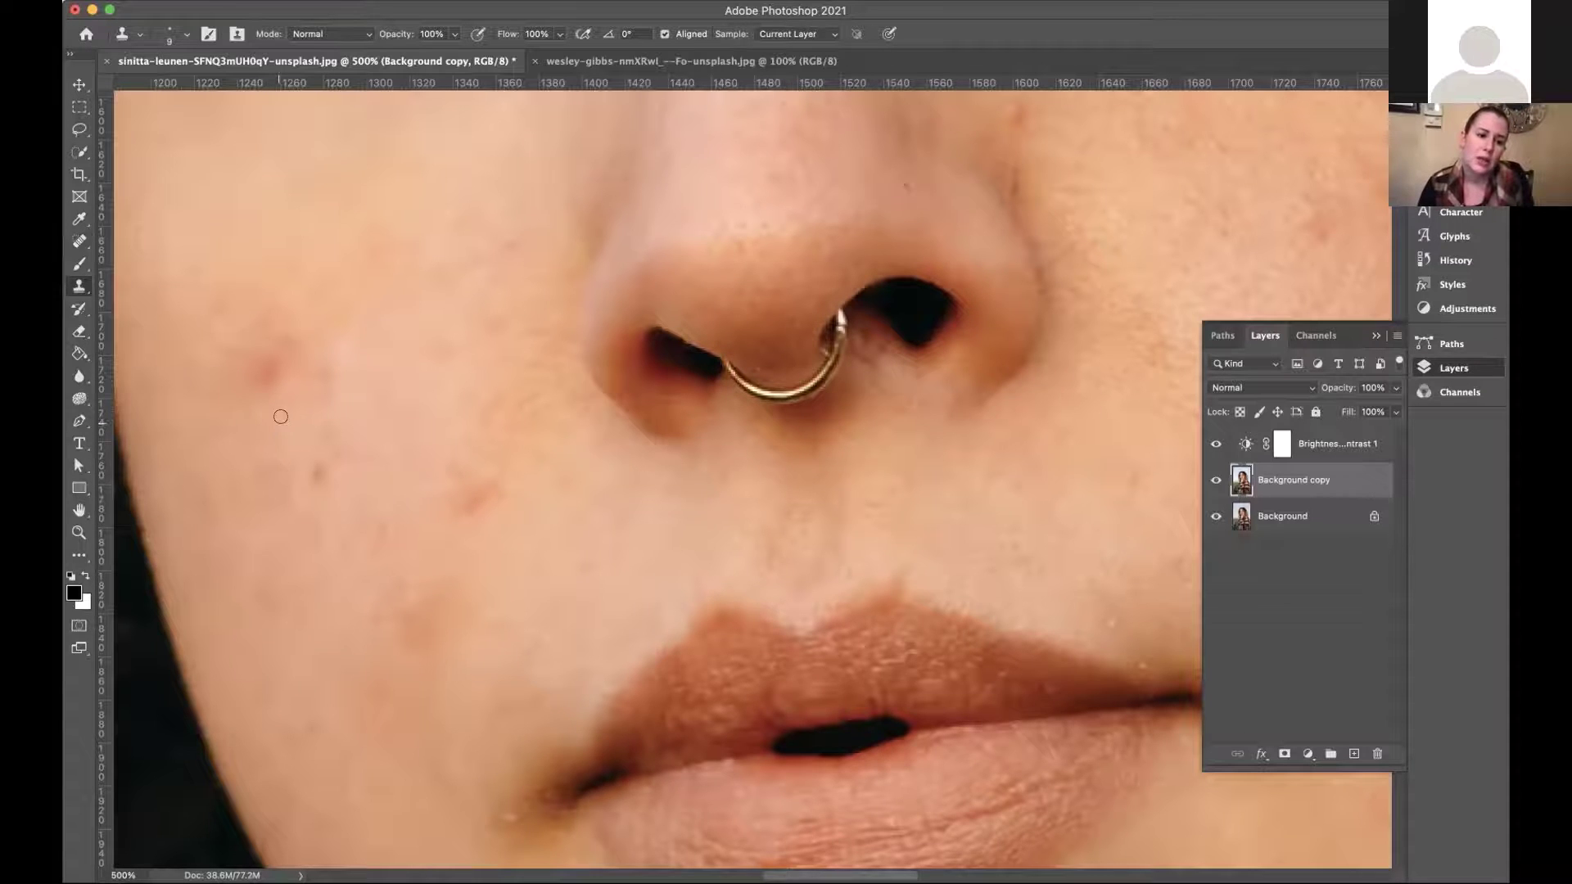
key(bracketright)
key(bracketright)
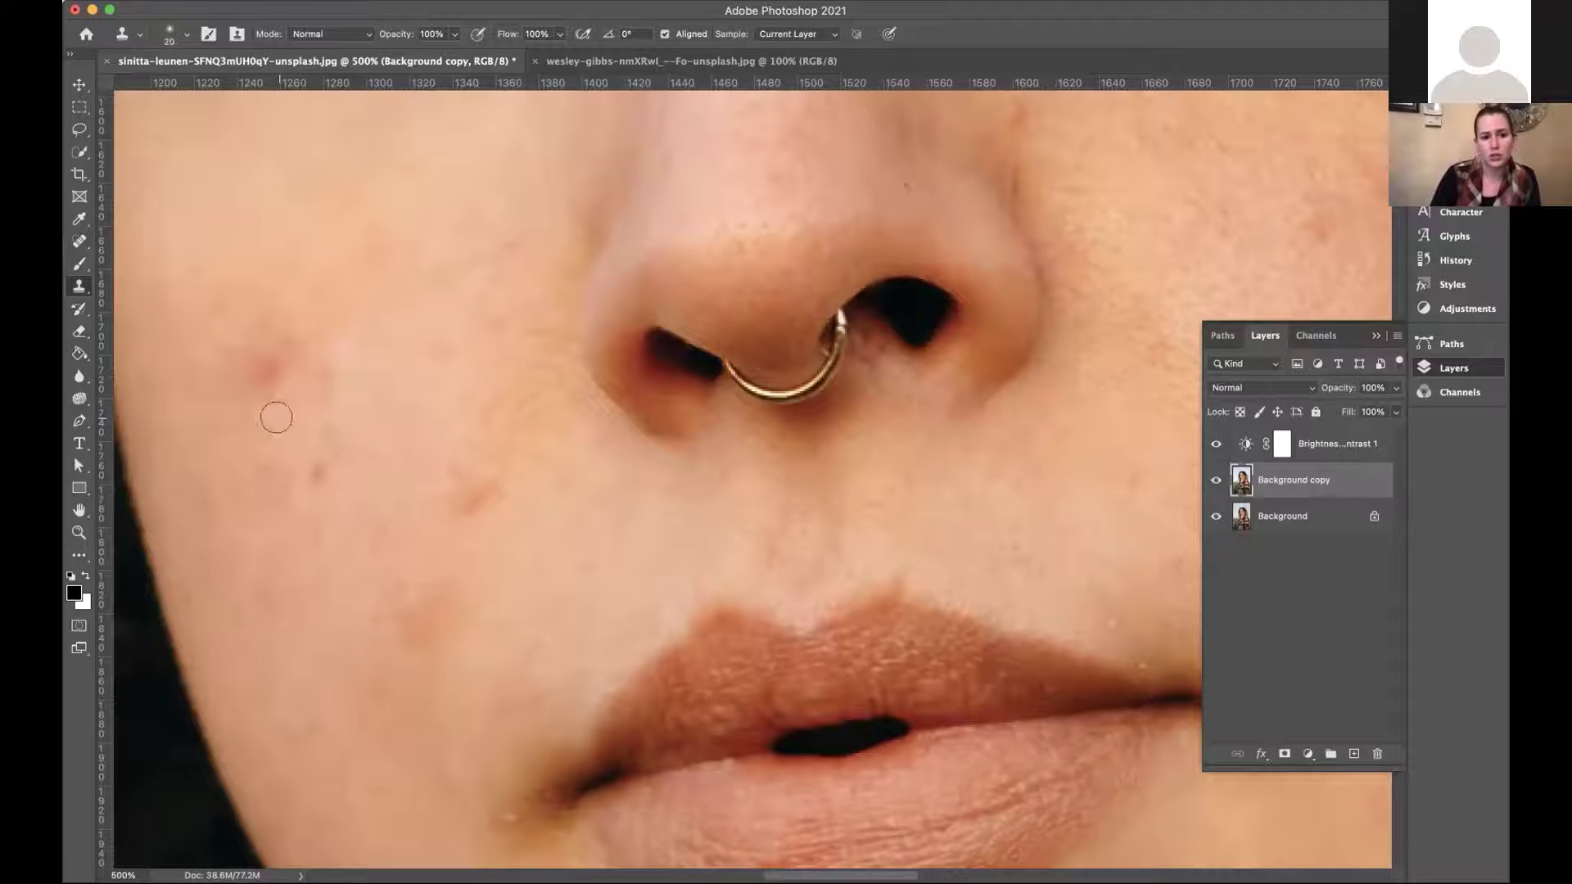
key(bracketright)
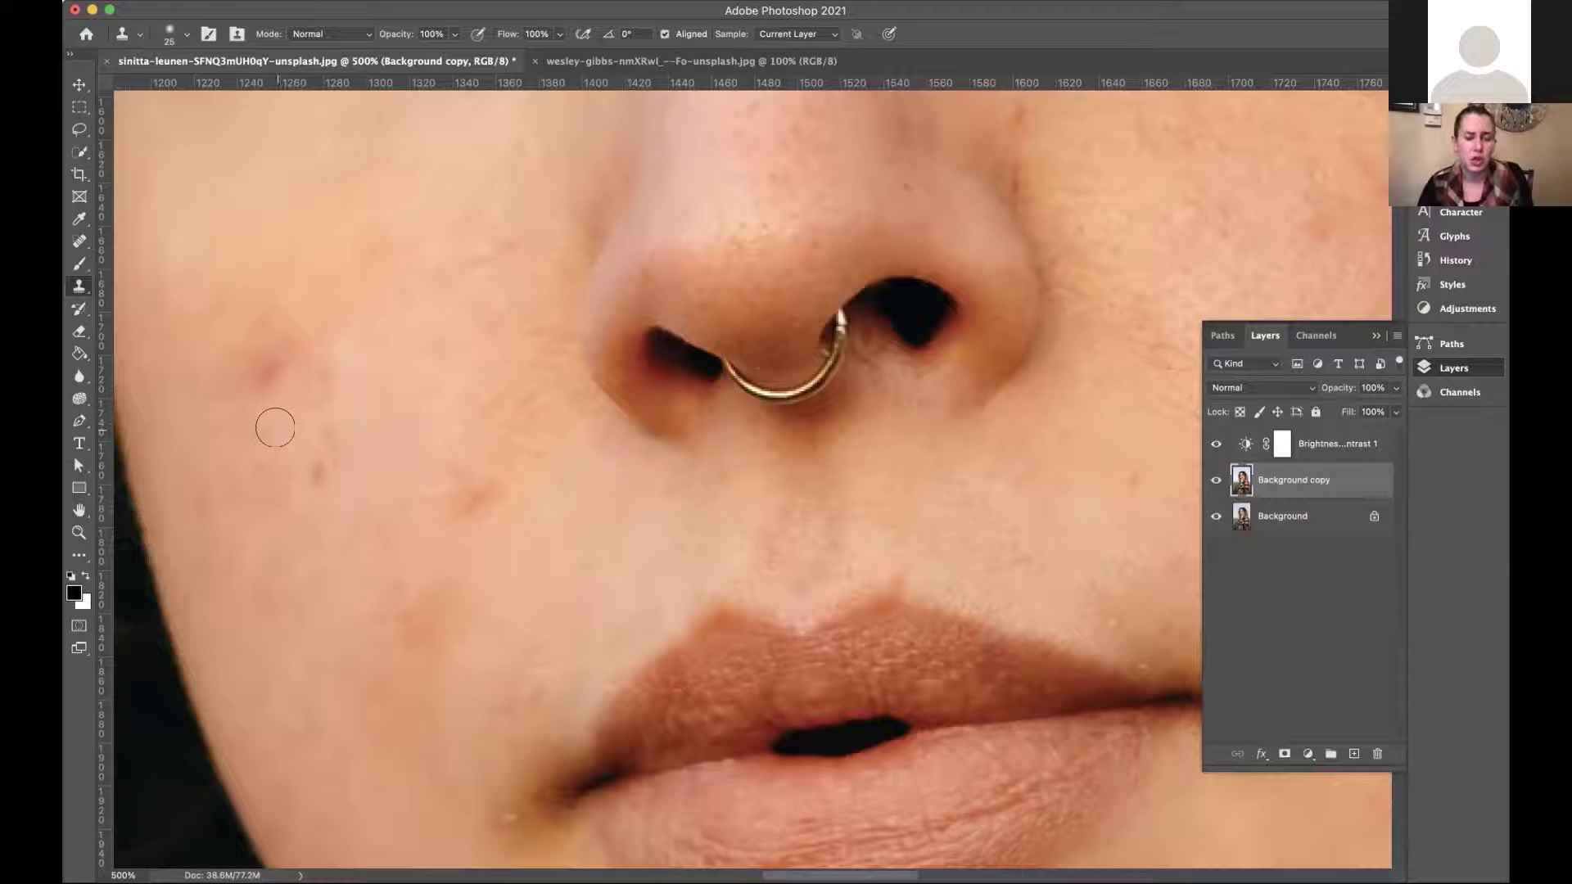
right_click(275, 427)
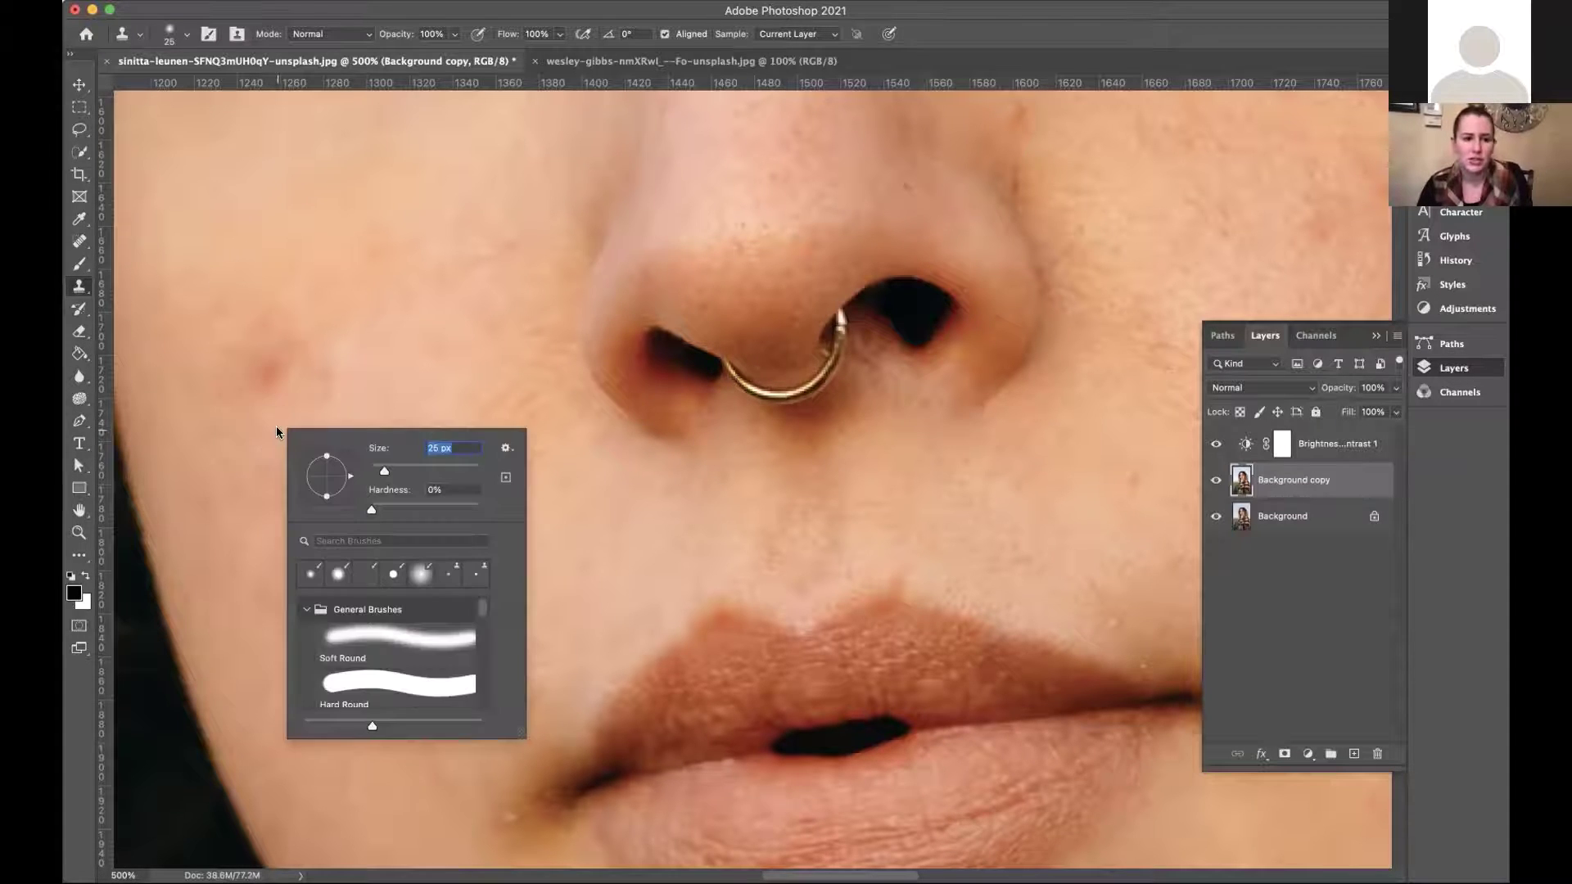
click(373, 509)
click(360, 509)
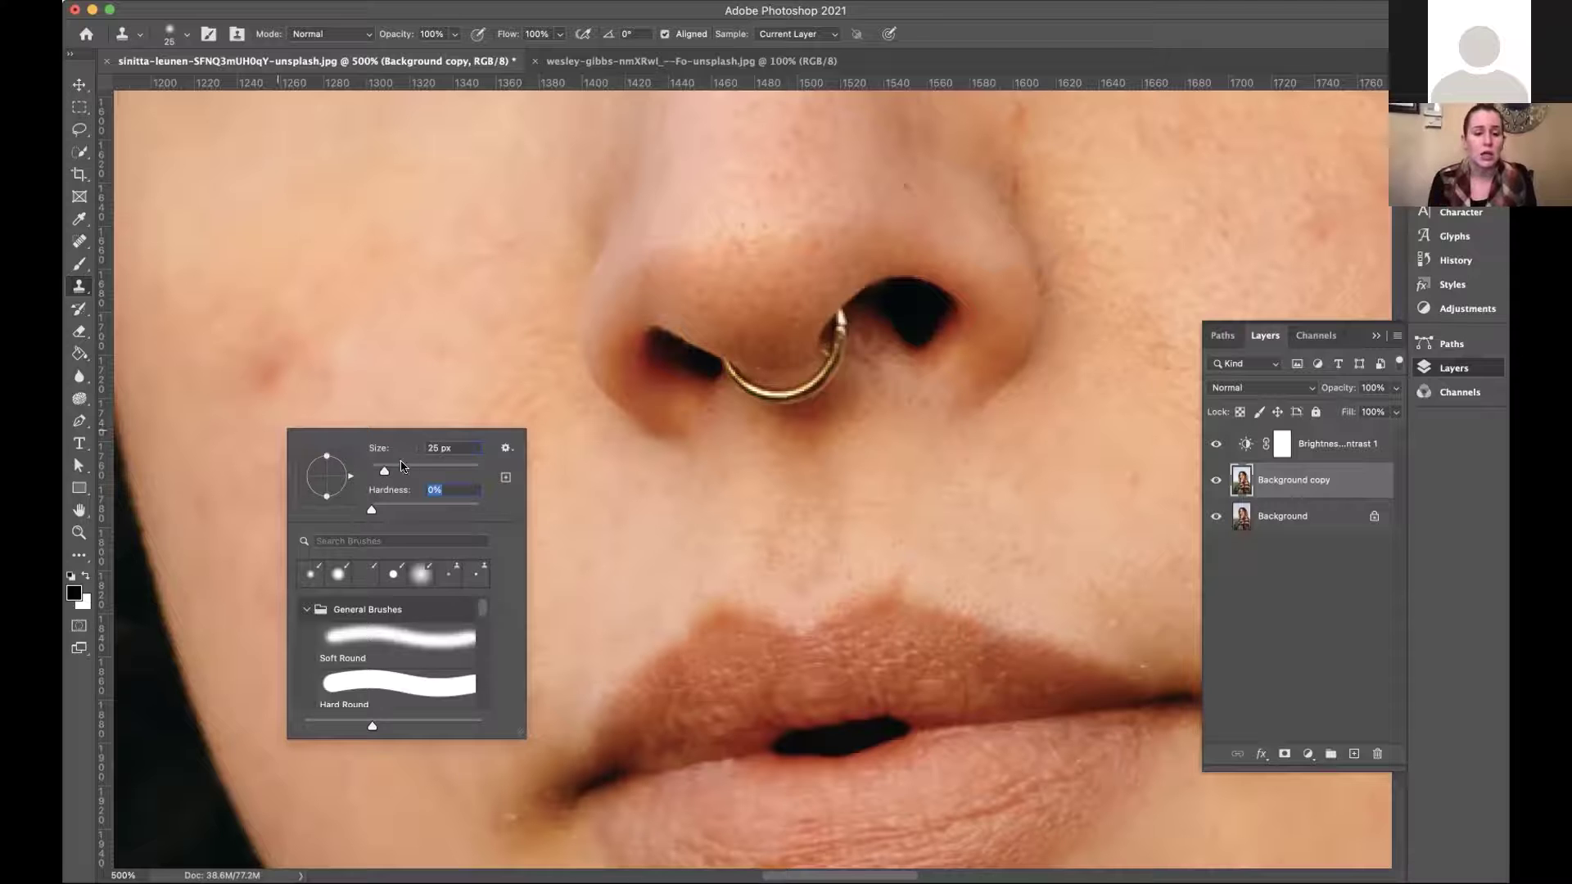
click(282, 426)
click(282, 426)
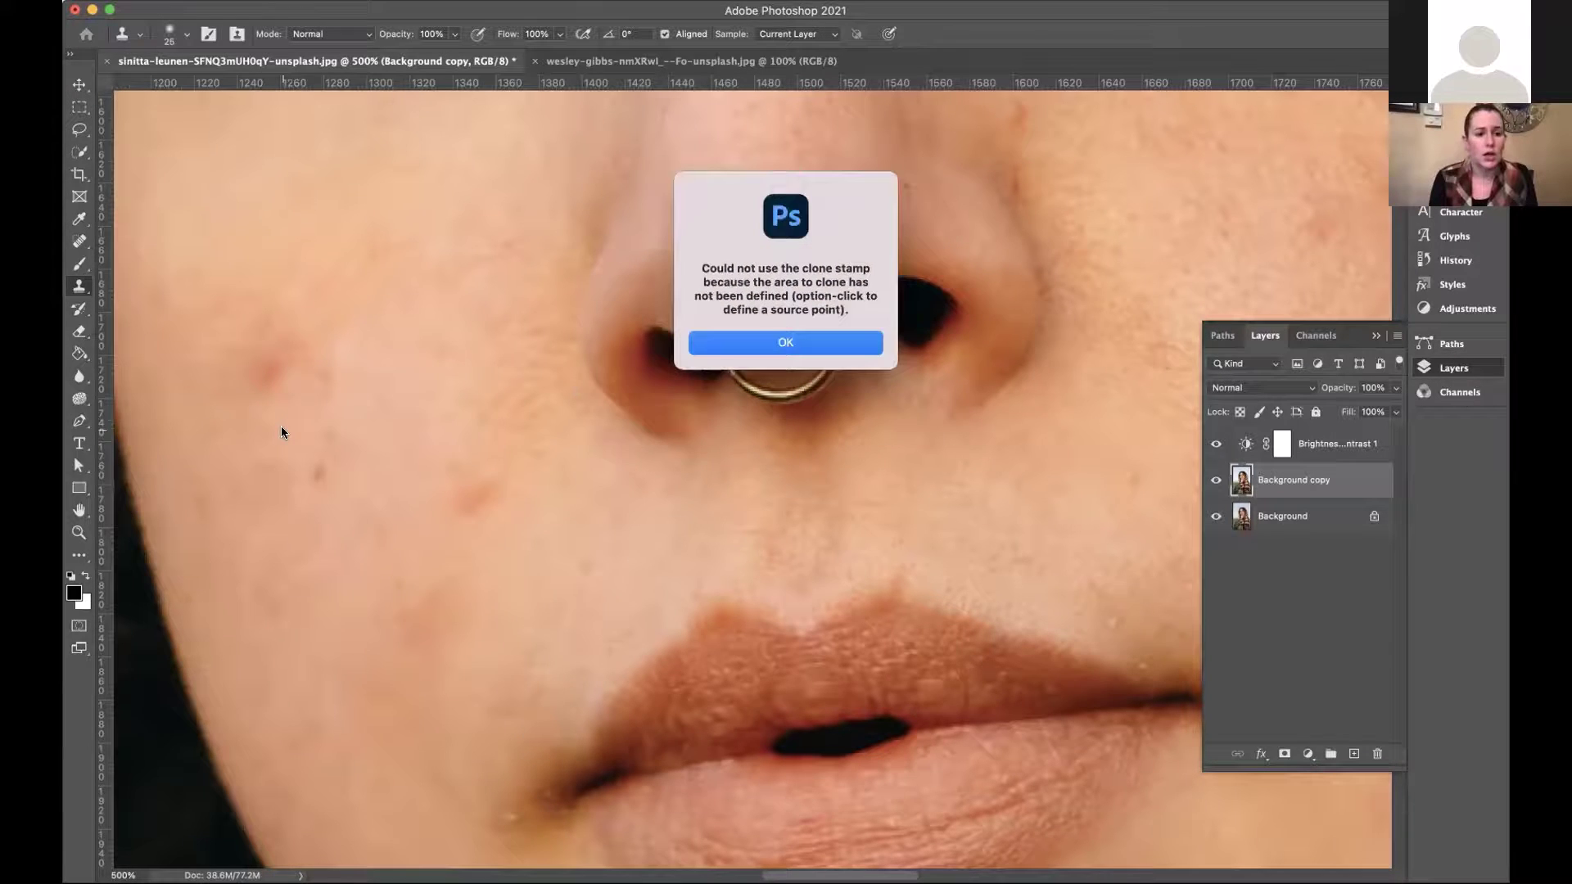
click(715, 347)
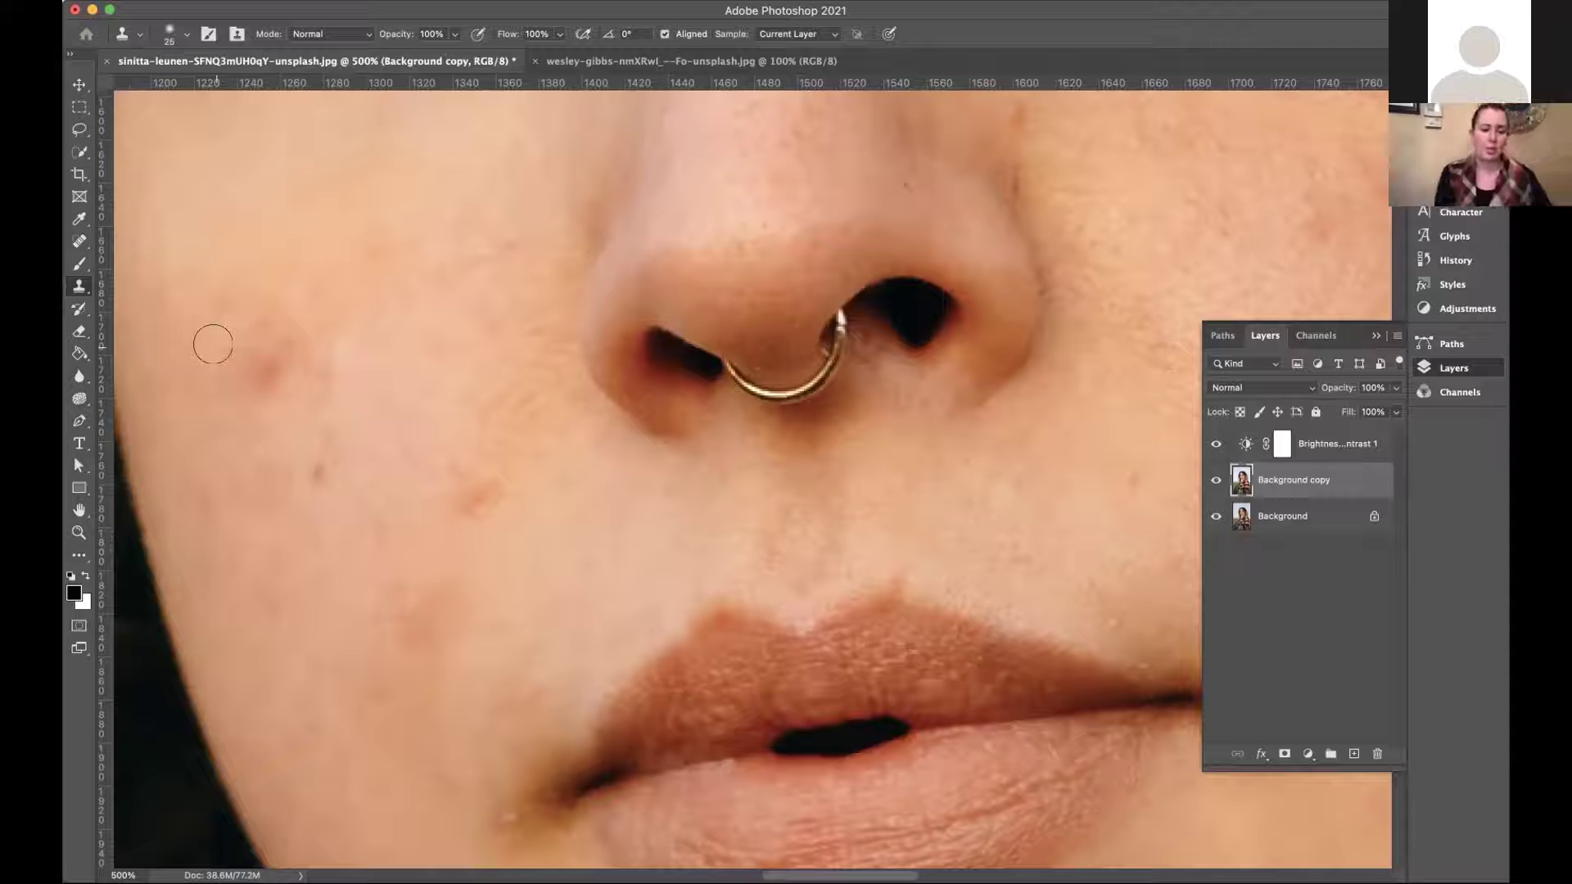
Sample clean skin just below the red cheek blemish and clone it over the blemish.
alt+click(271, 424)
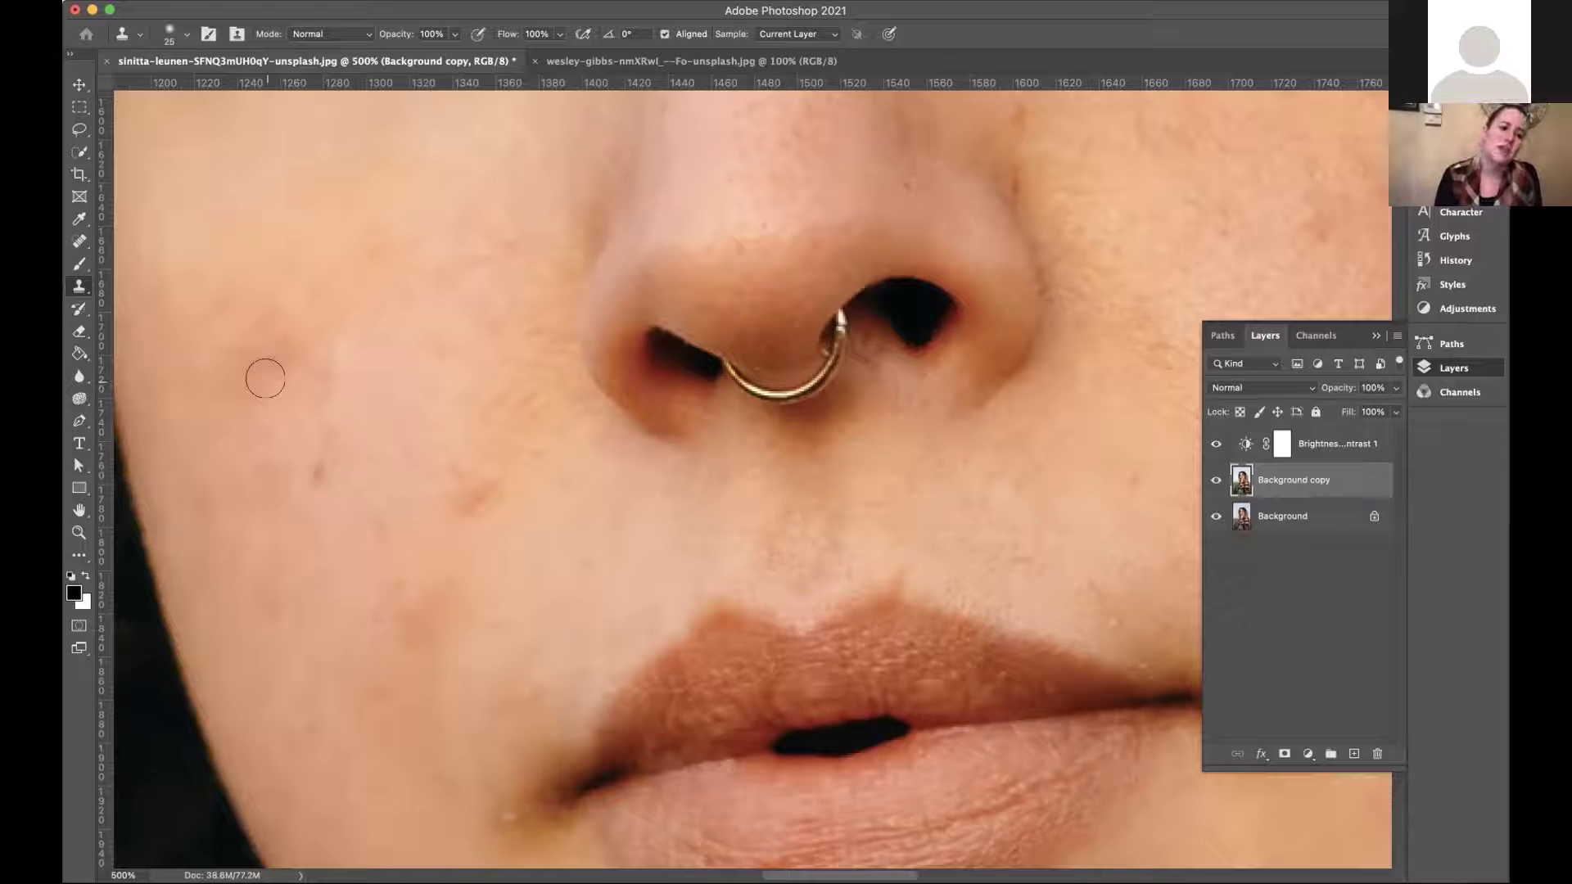
click(257, 377)
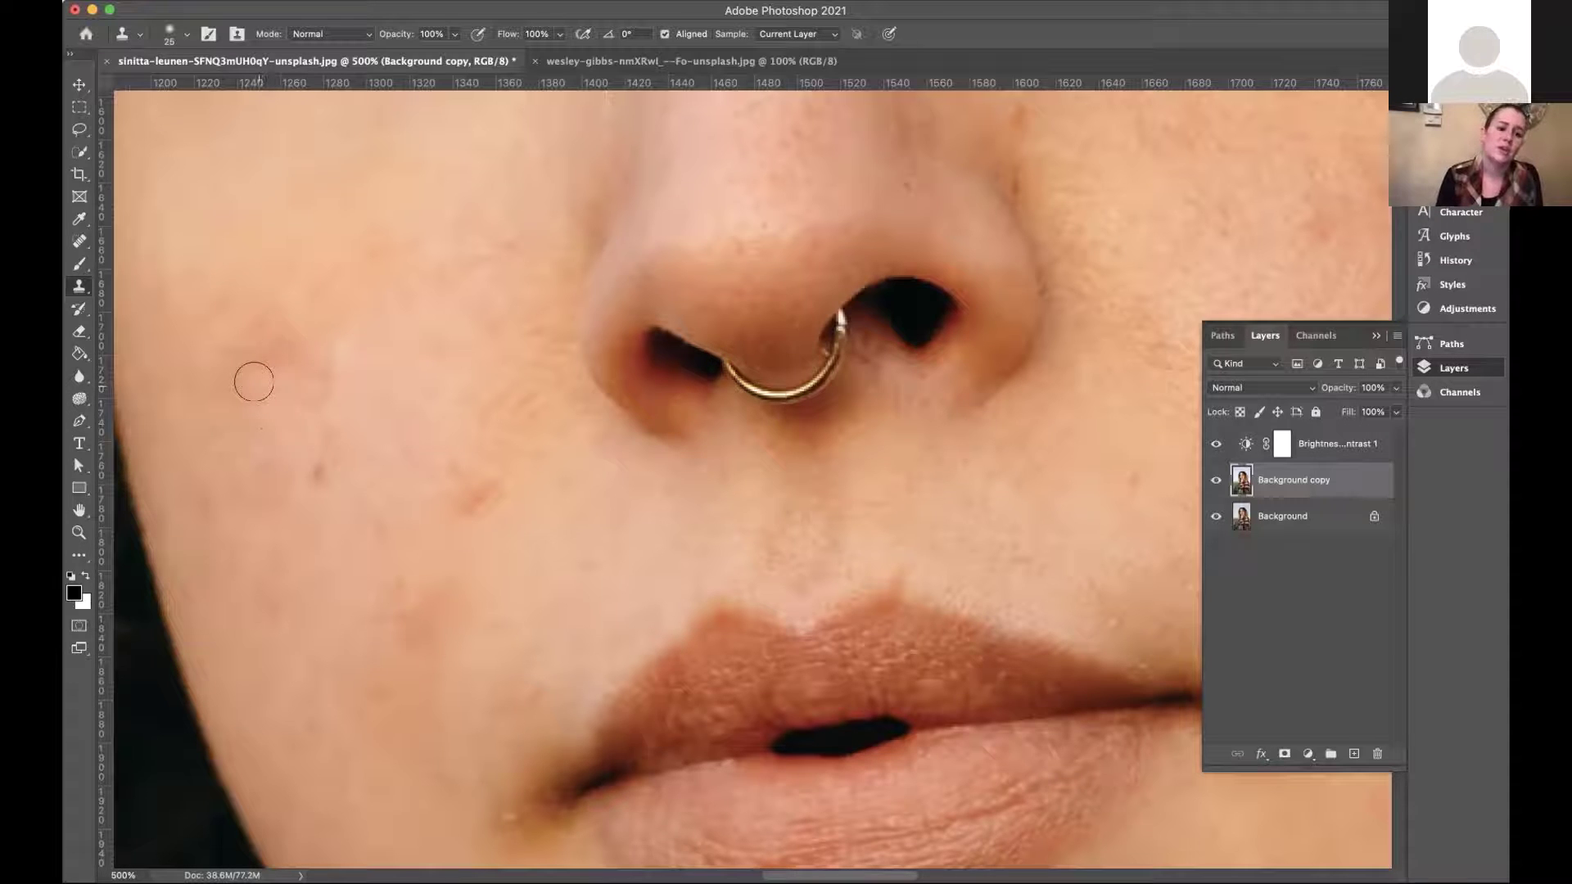
click(252, 382)
click(255, 385)
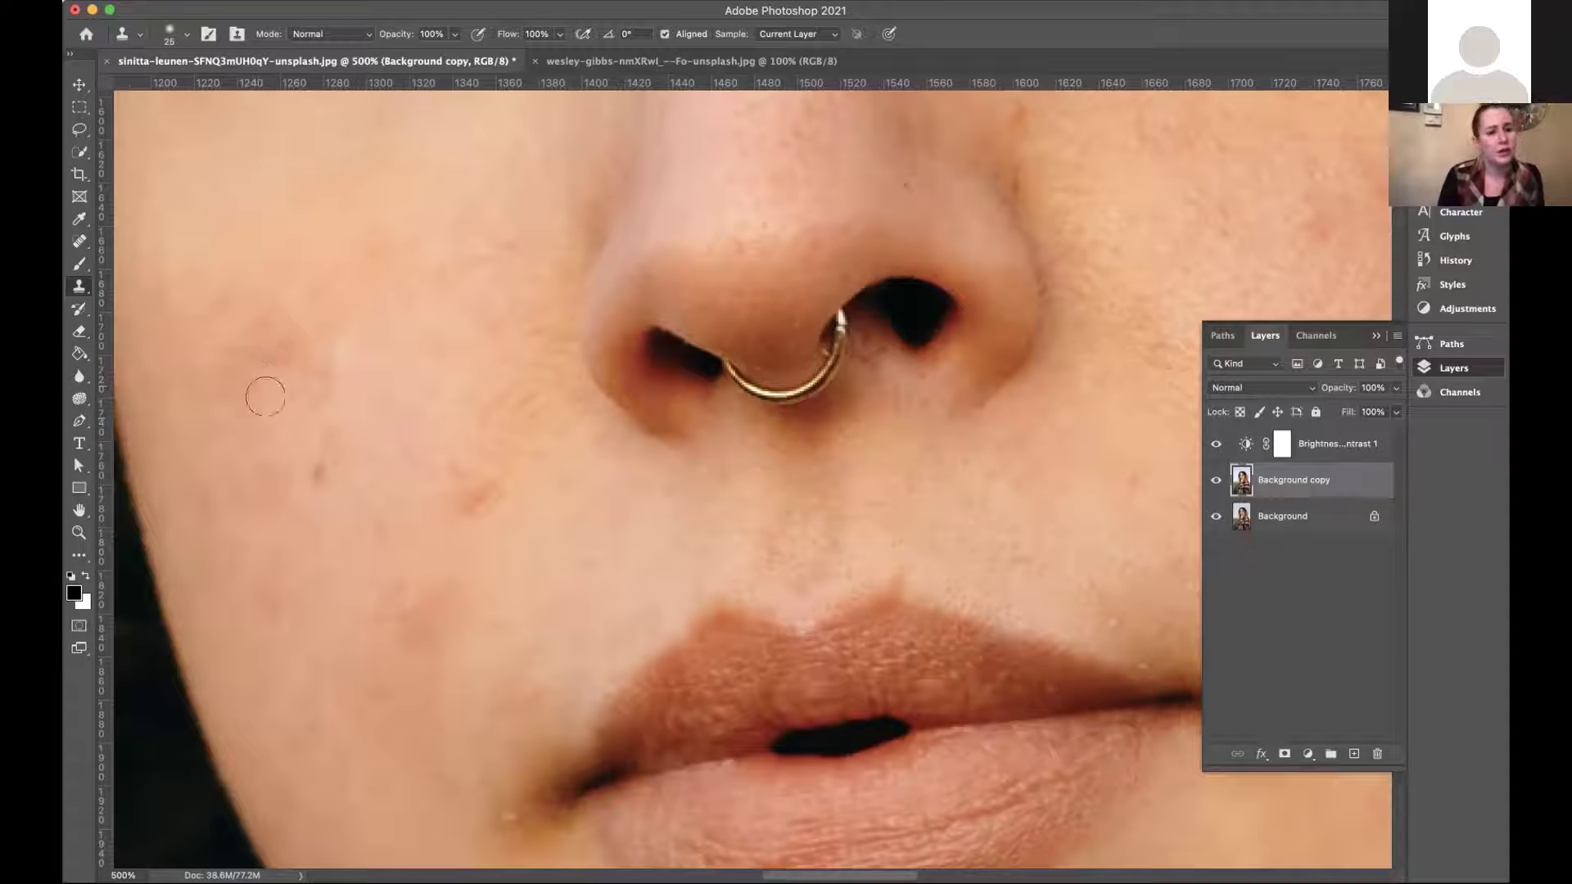
click(253, 363)
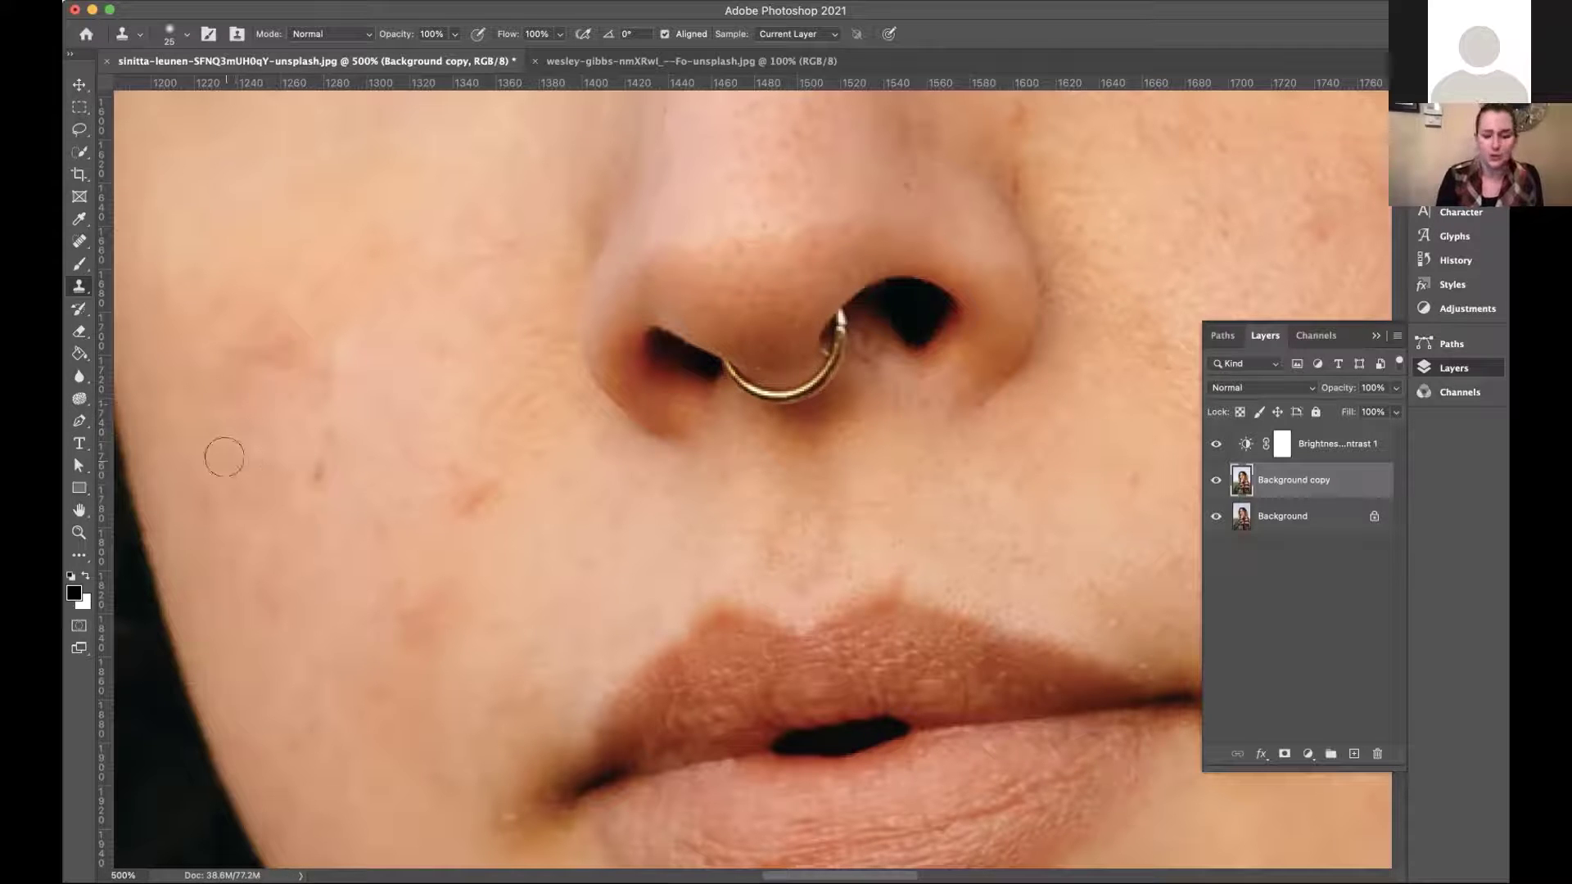
Reduce the Clone Stamp brush to 15 px and sample clean skin around the retouched cheek area.
key(bracketleft)
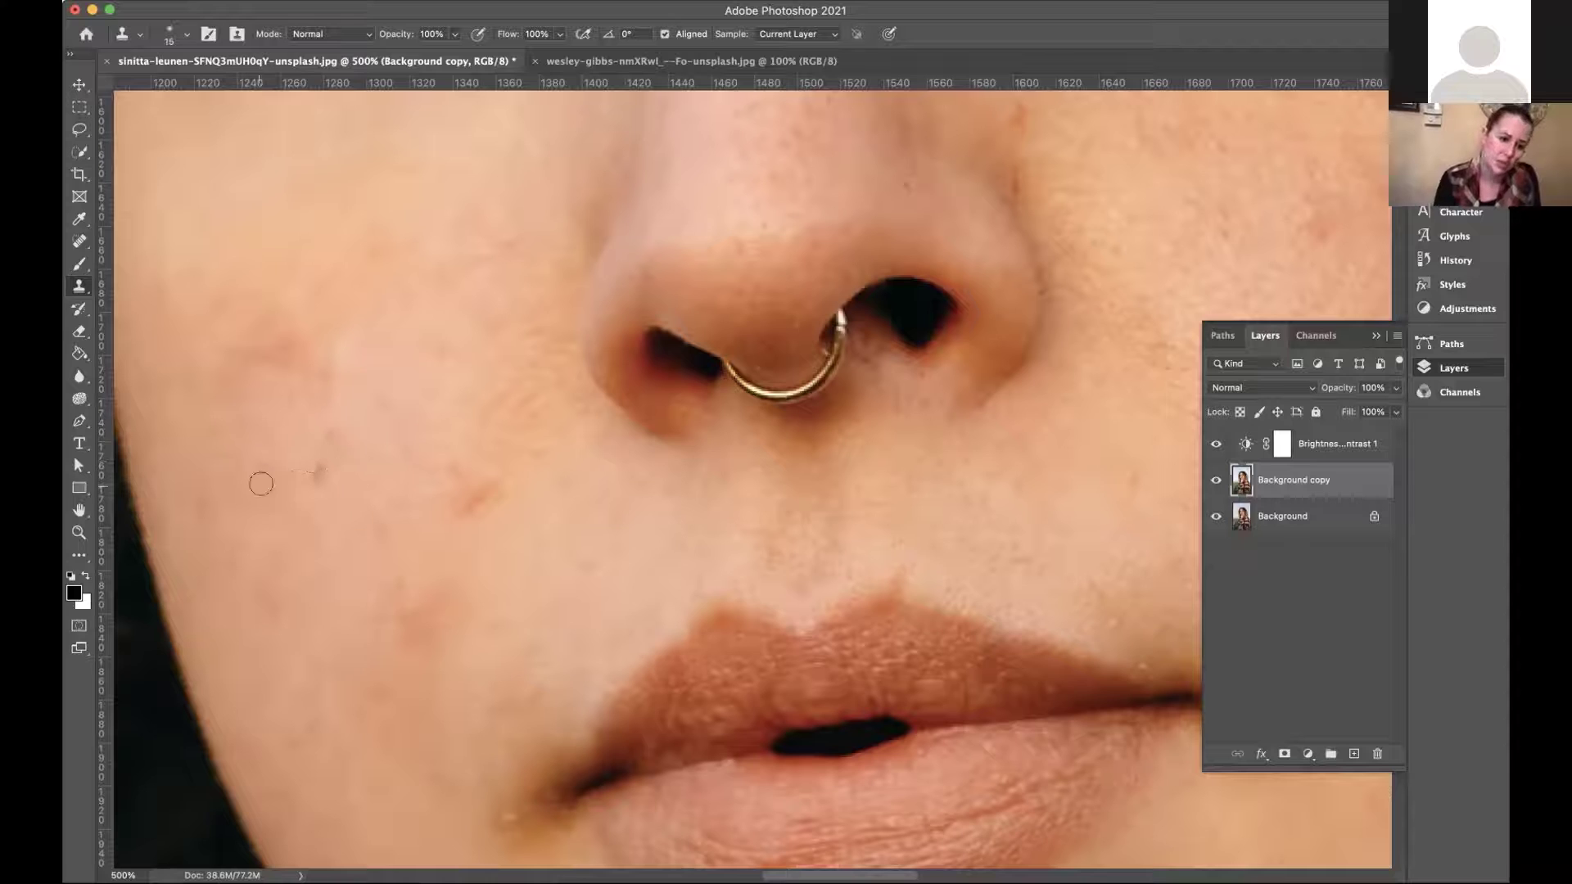
alt+click(229, 450)
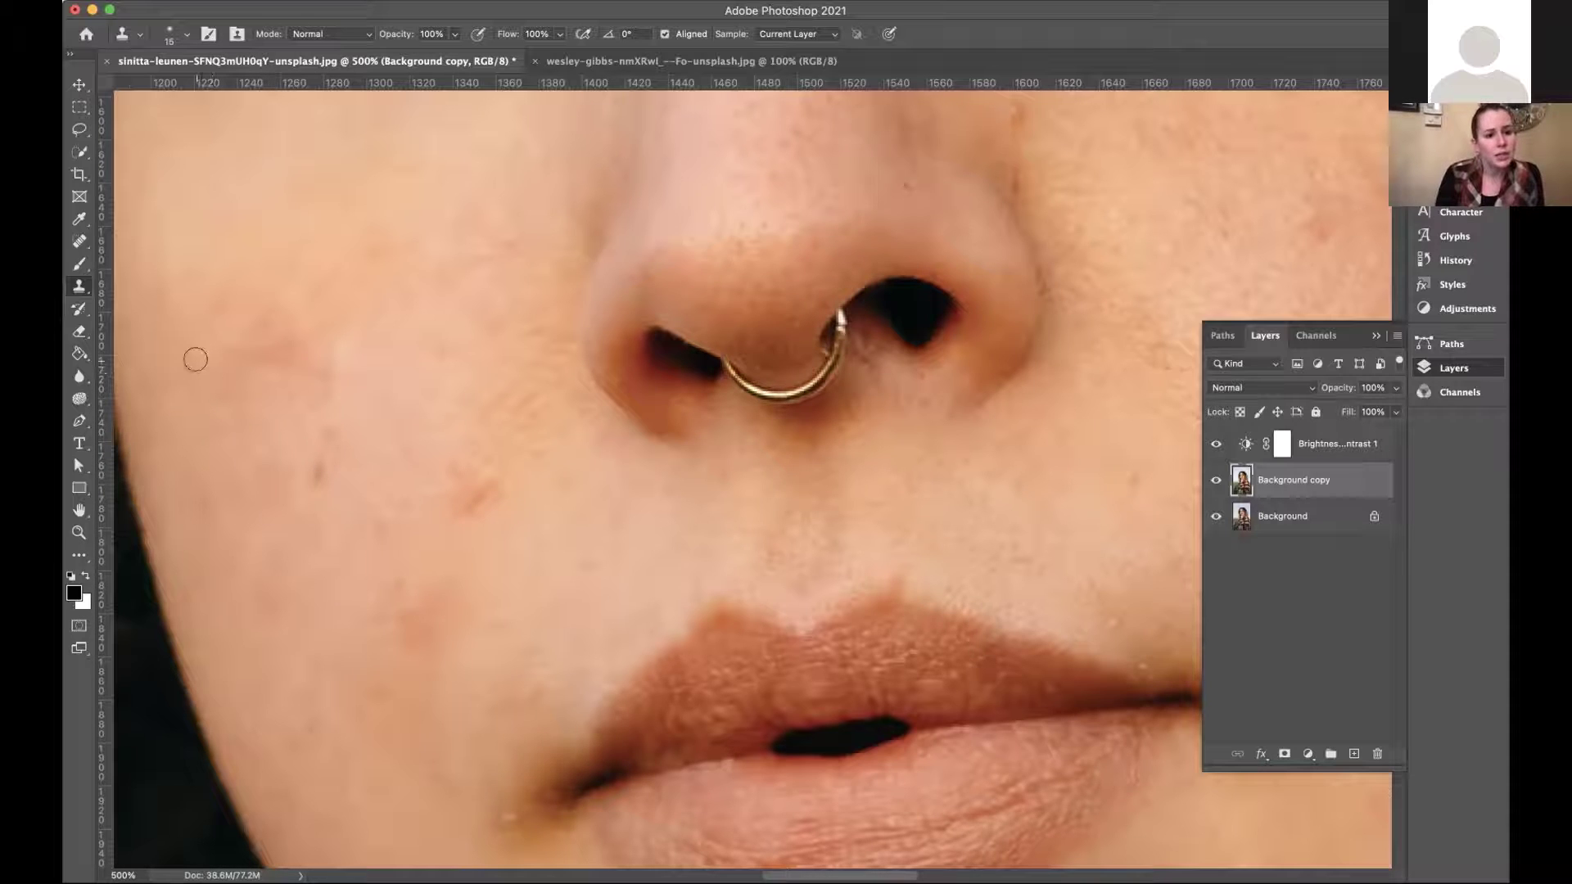
alt+click(216, 326)
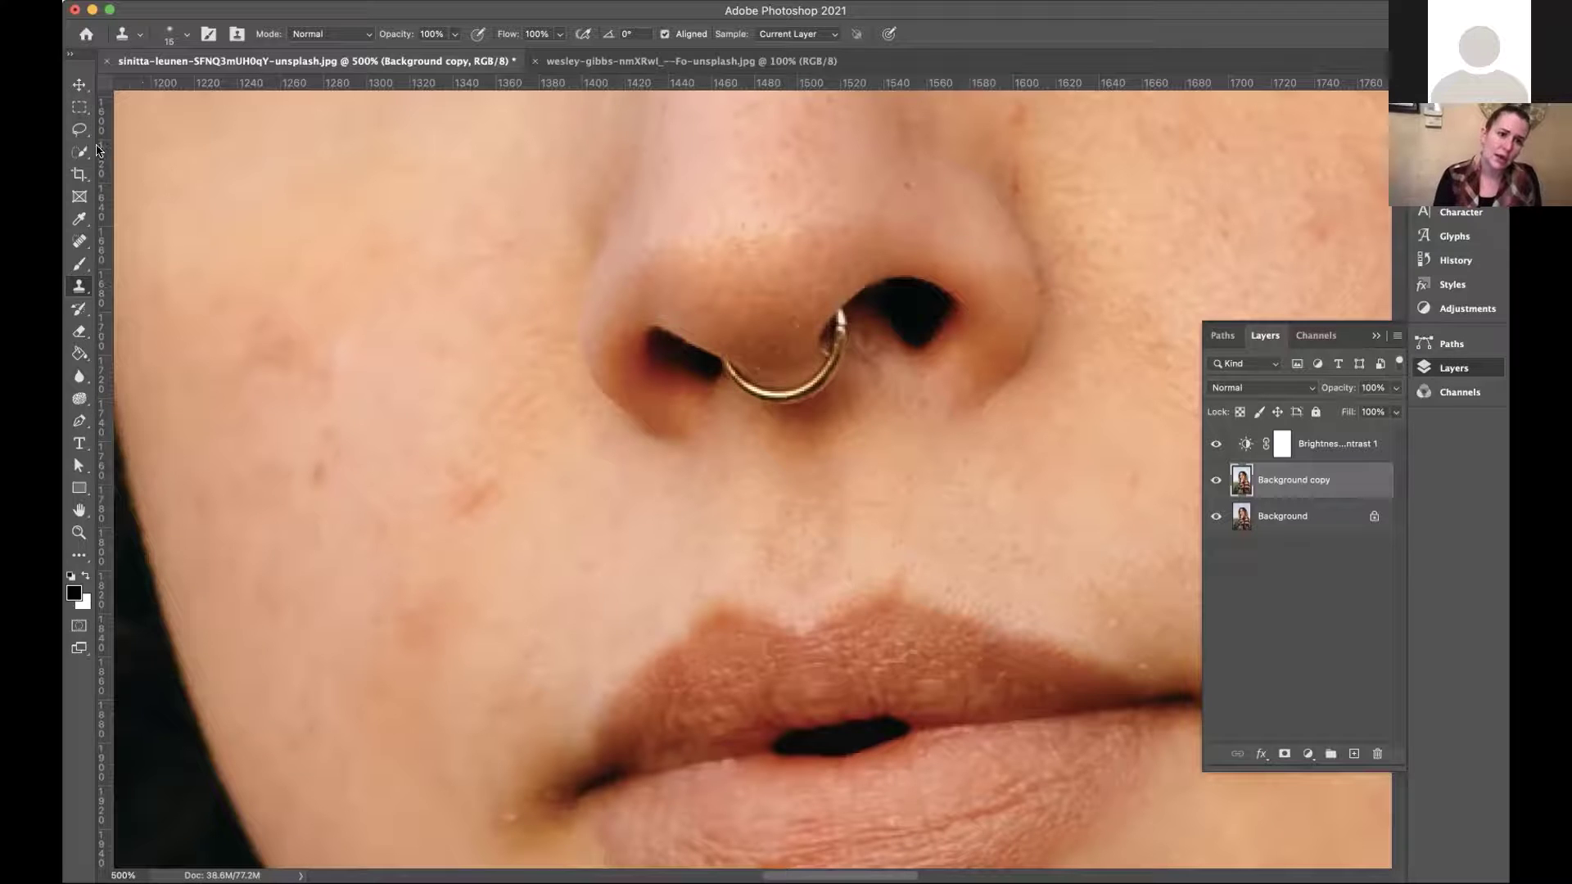
Reselect the Clone Stamp and enlarge its brush to 35 px for the cheek.
click(79, 84)
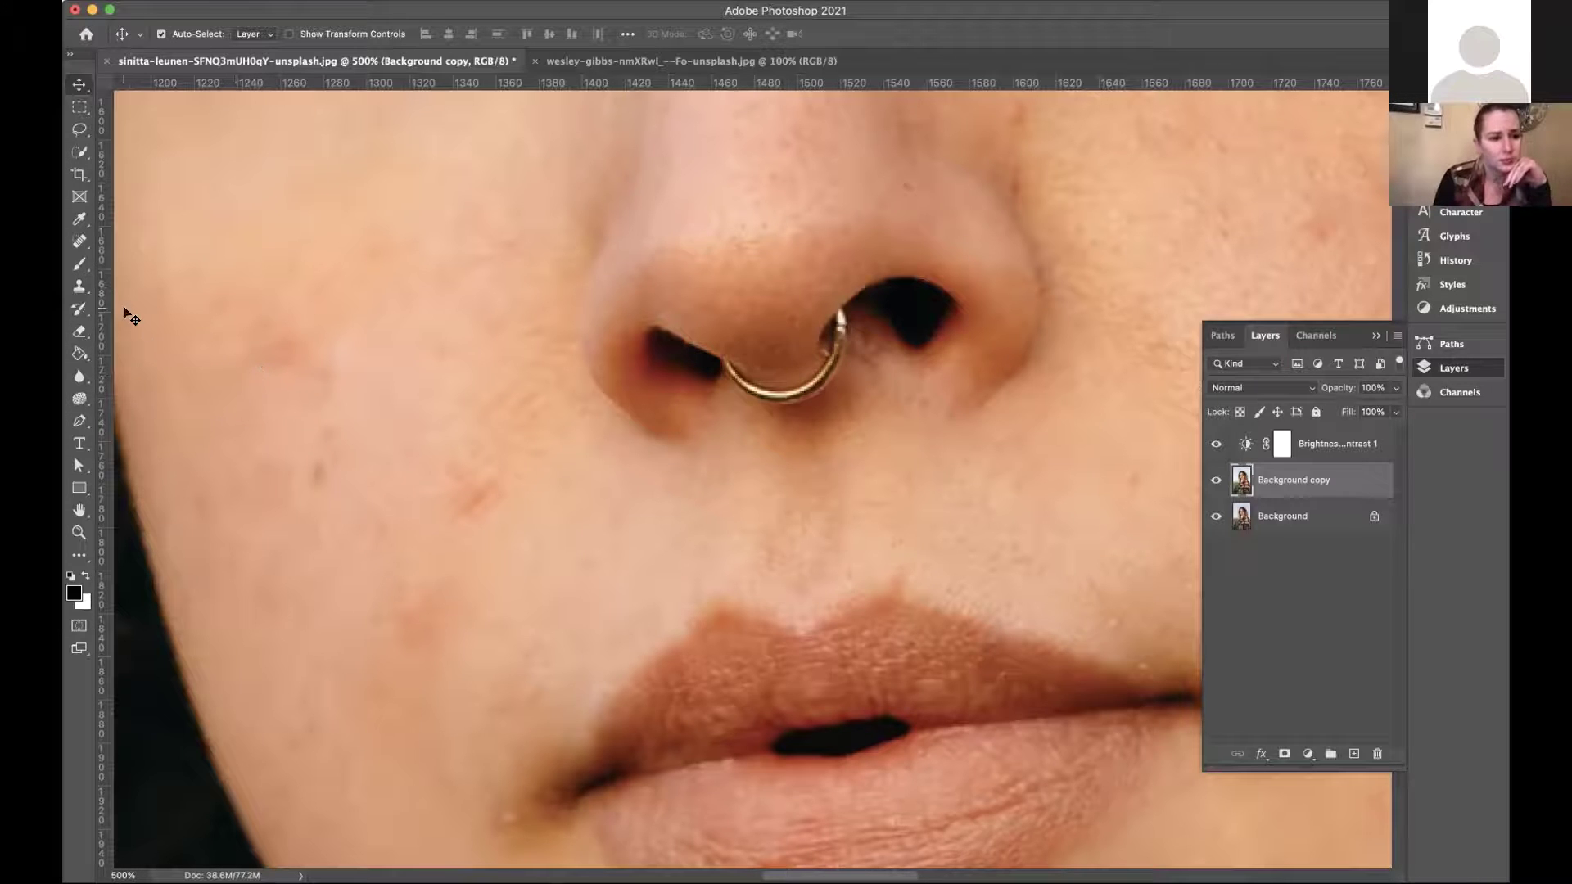
click(80, 287)
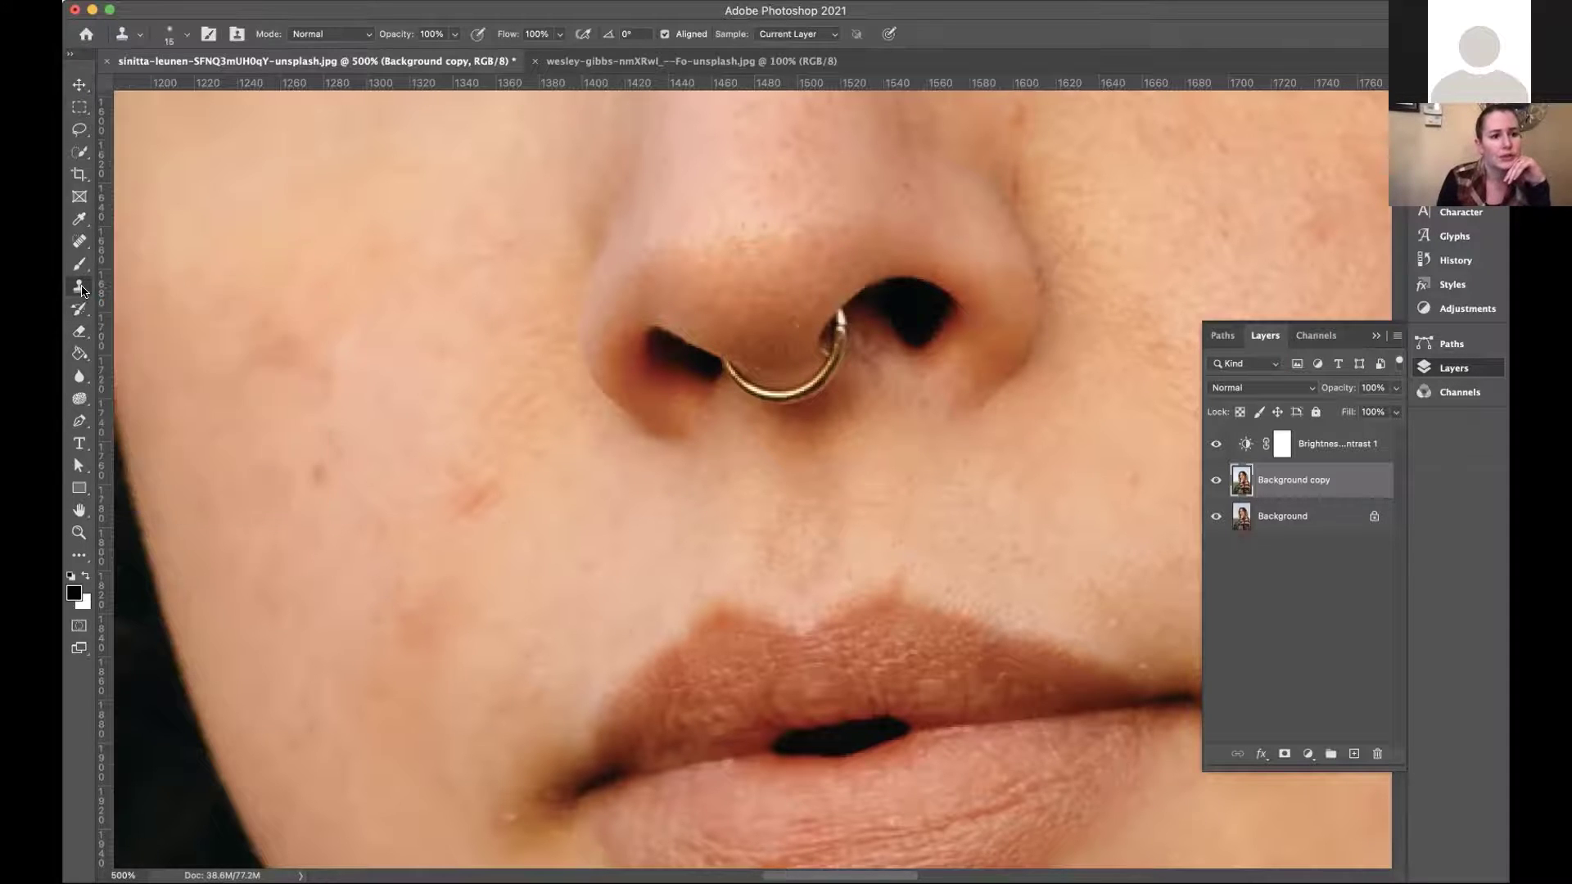
key(bracketright)
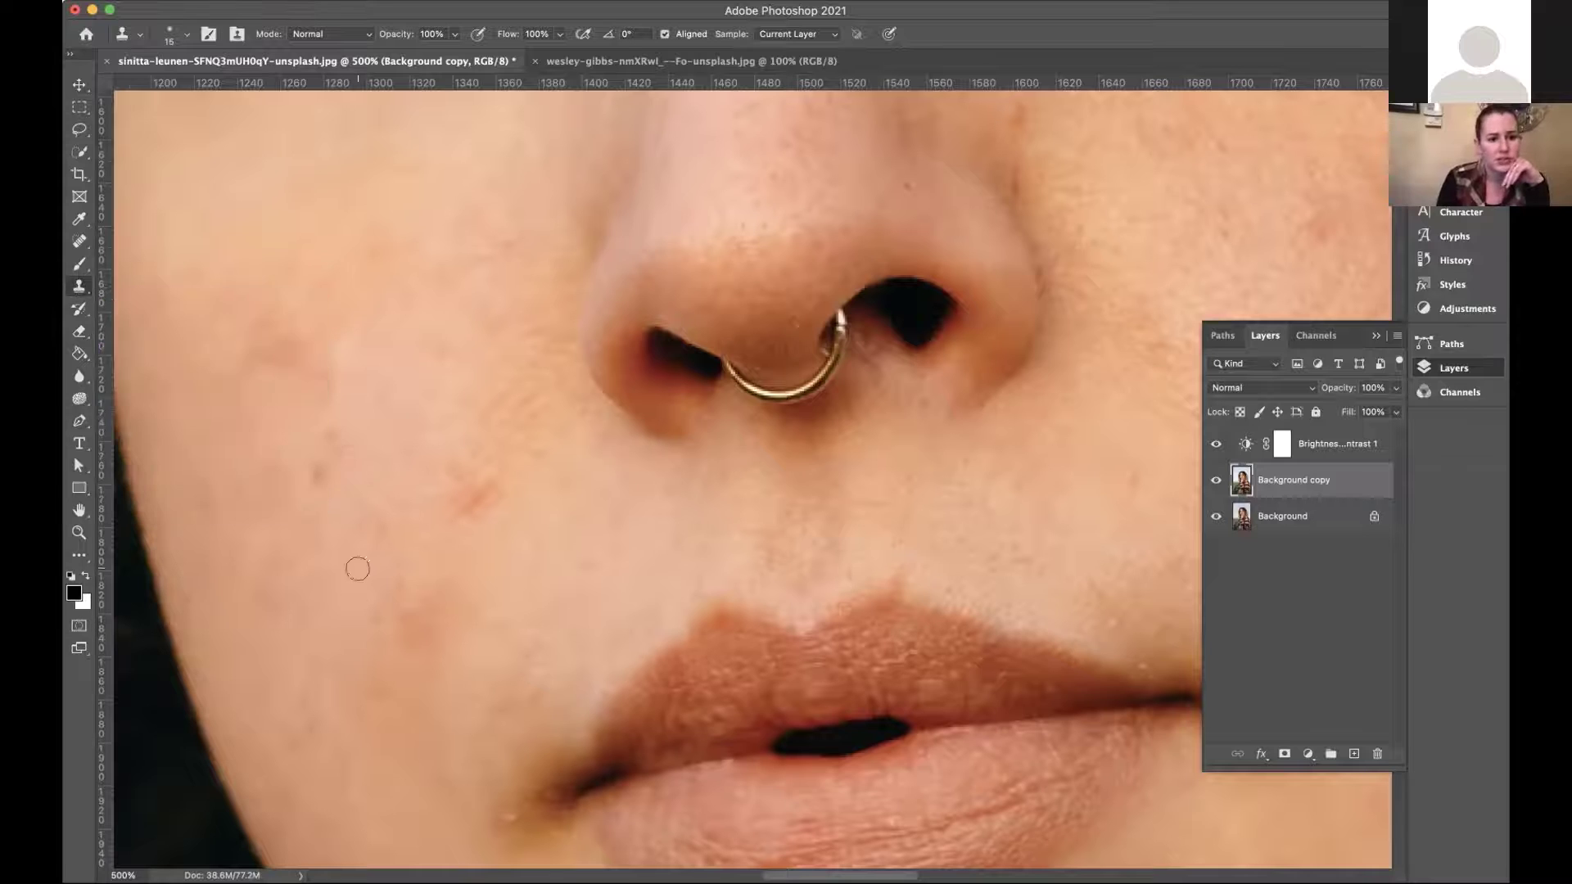
key(bracketright)
key(bracketright)
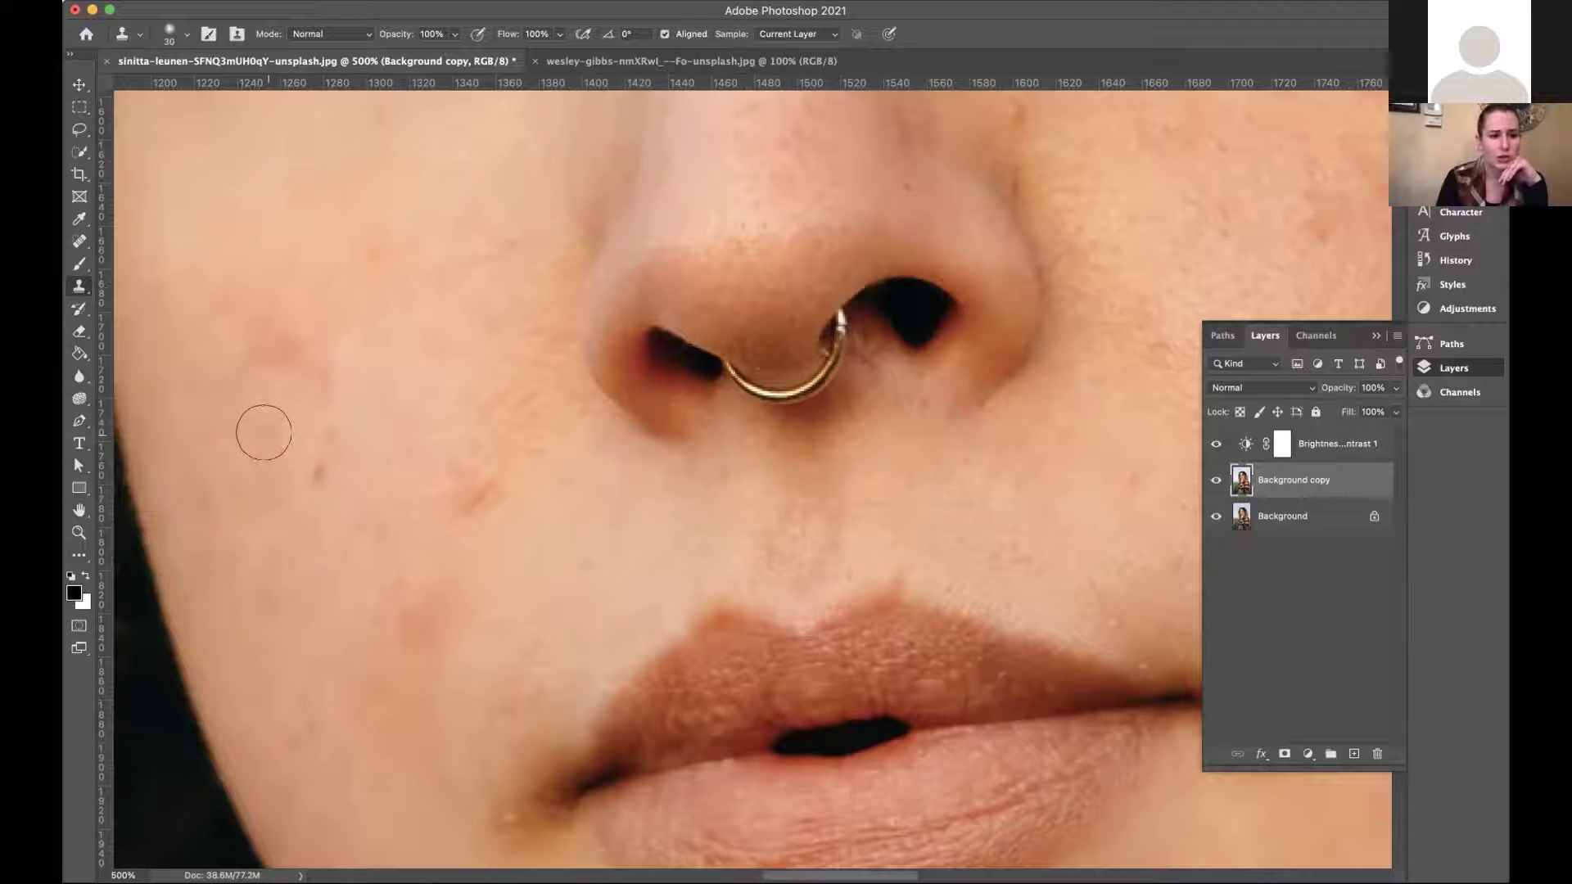
key(bracketright)
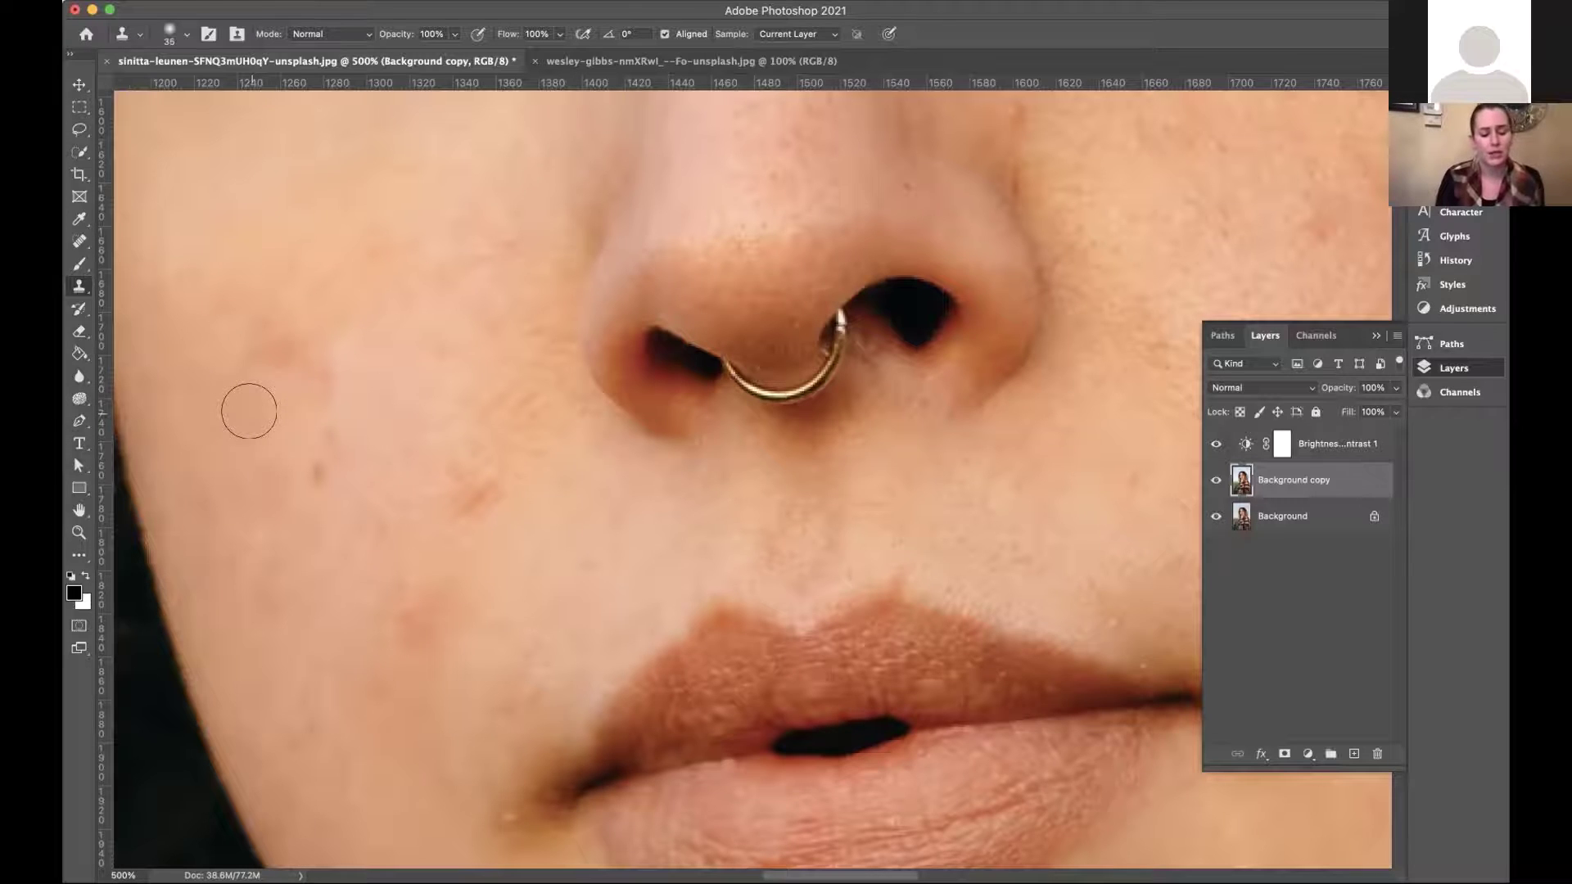
Try the Clone Stamp on the cheek with opacity lowered to 28%, sampling clean skin nearby.
alt+click(250, 412)
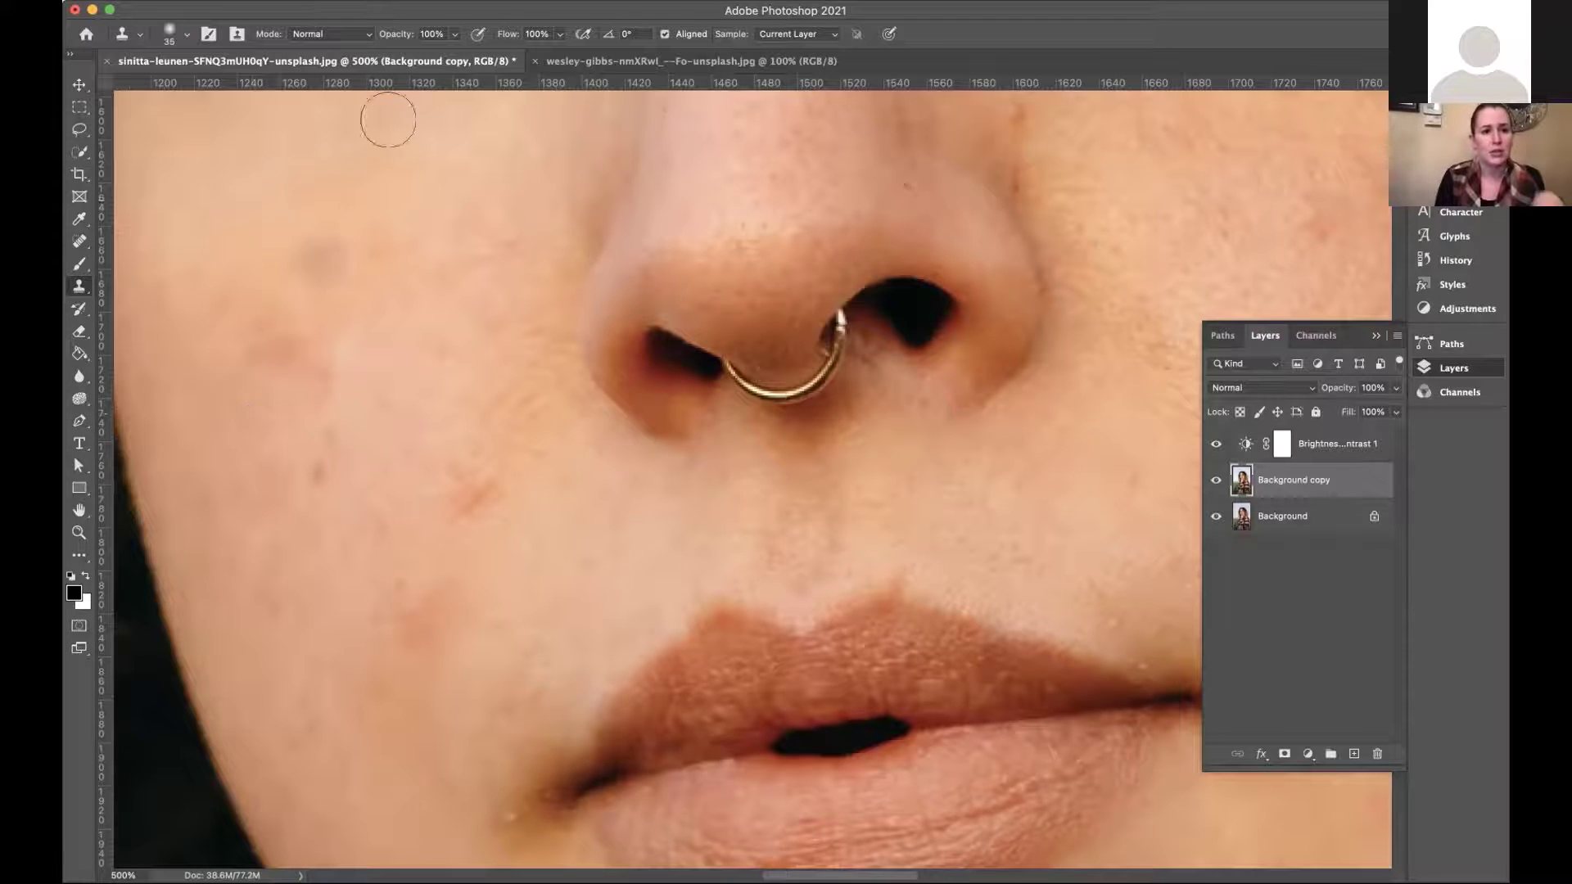
click(453, 35)
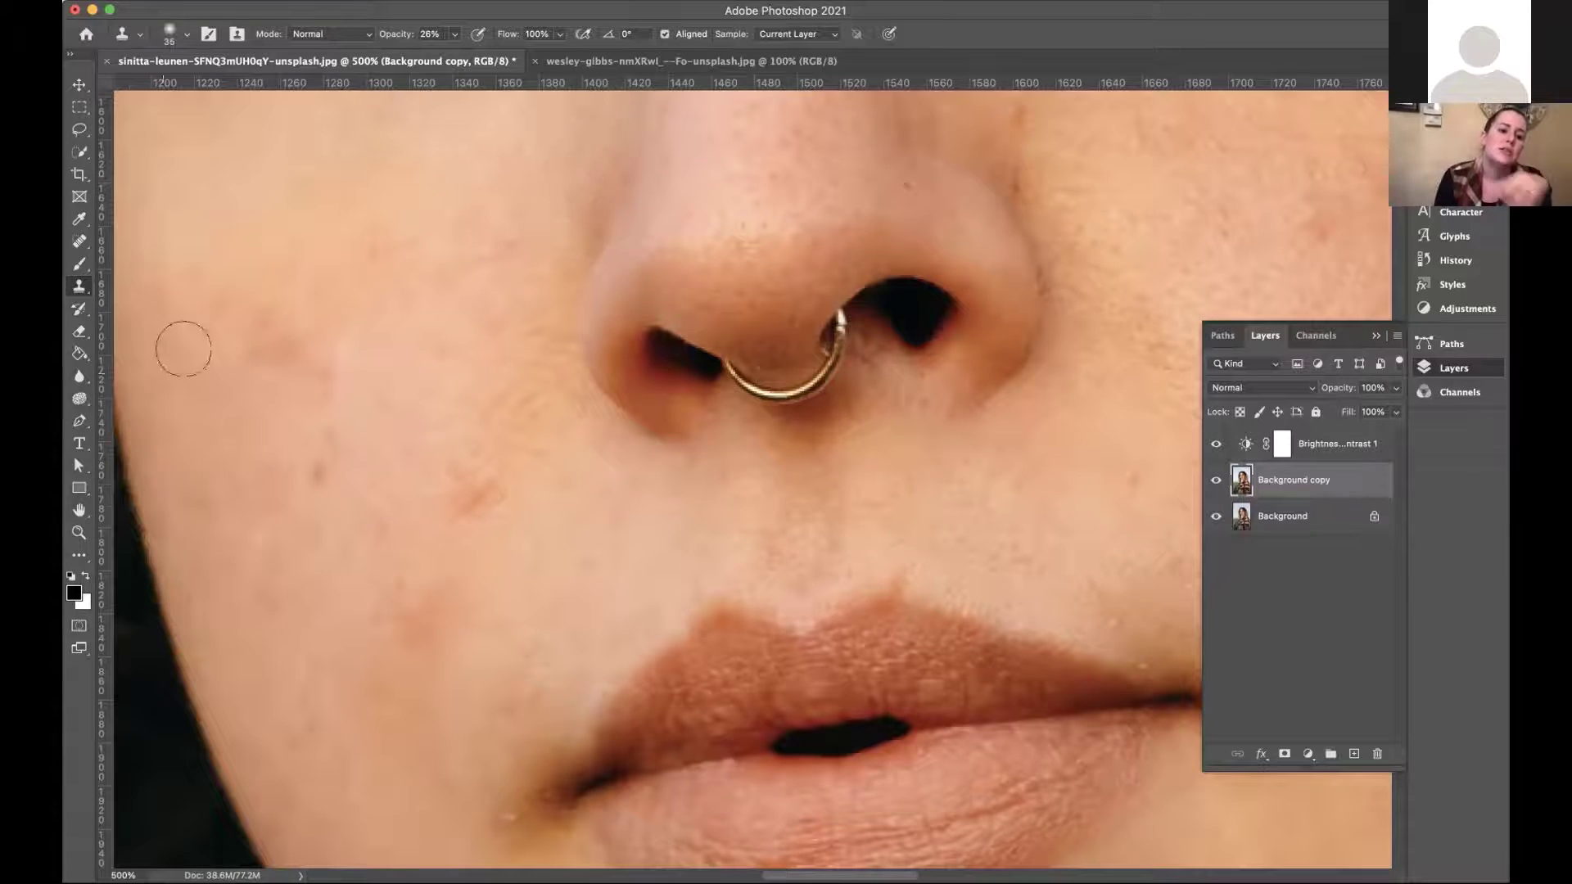
alt+click(192, 267)
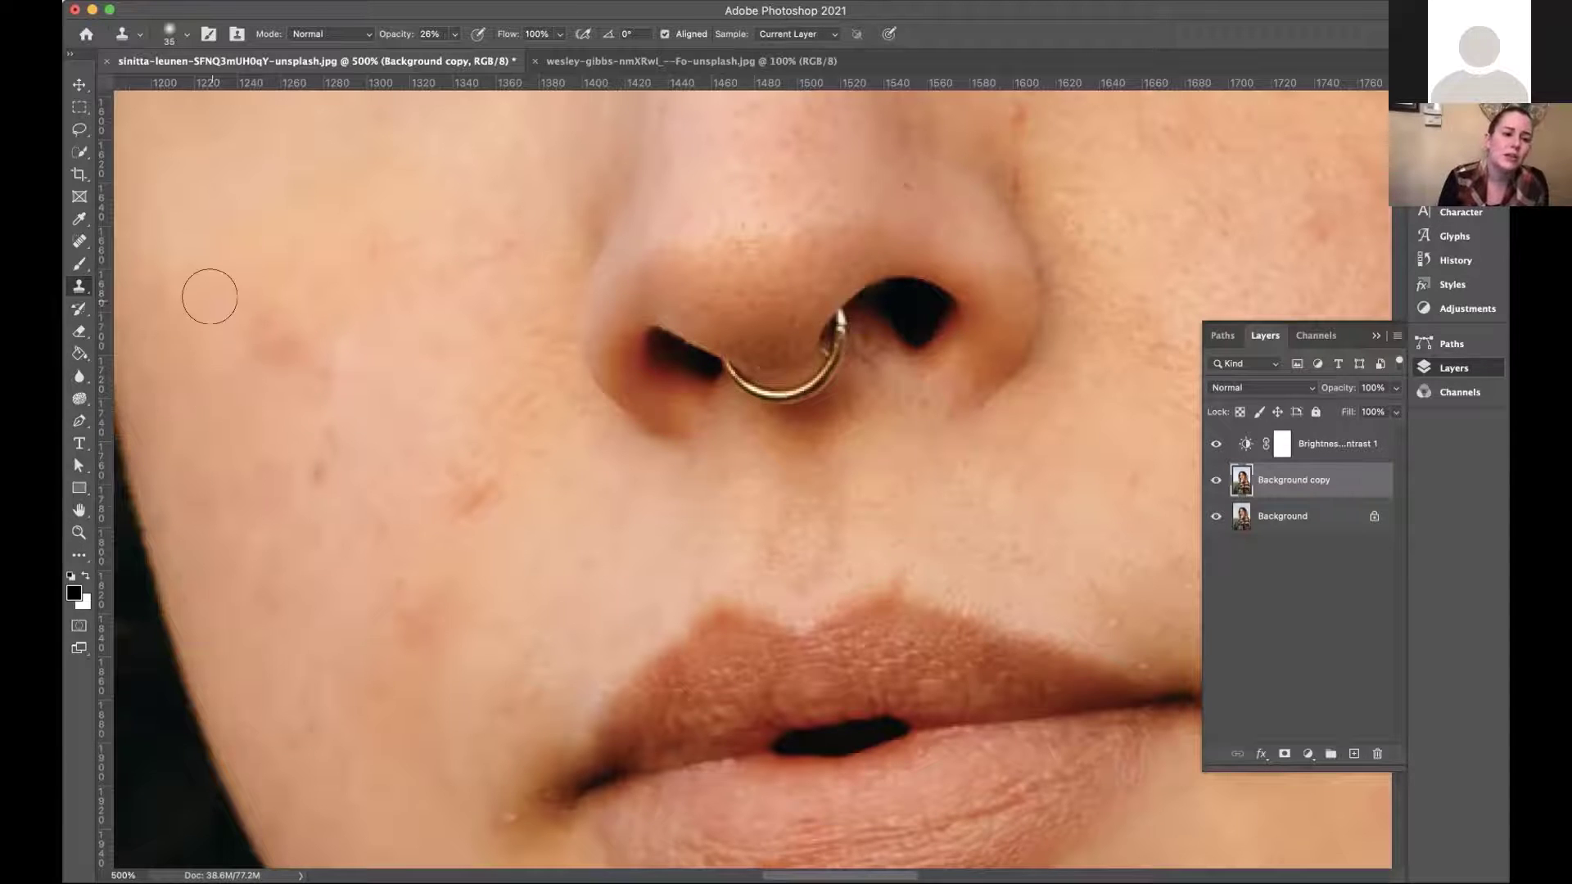
Set the Clone Stamp opacity to 100% and clone nearby clean skin over the reddish patch on the cheek.
click(454, 35)
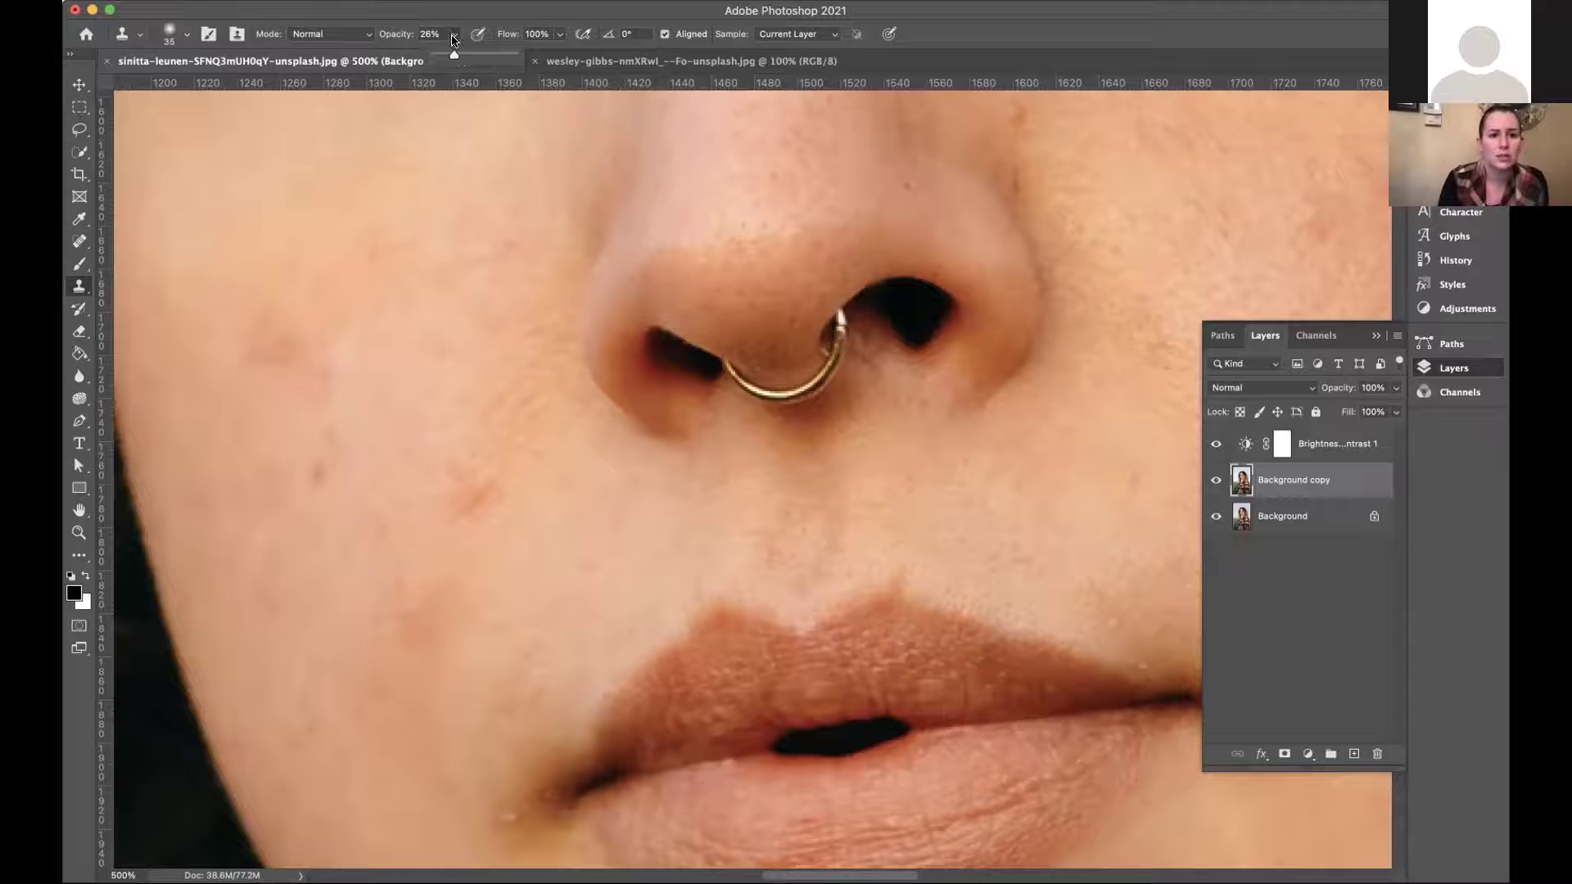
drag(472, 56, 512, 55)
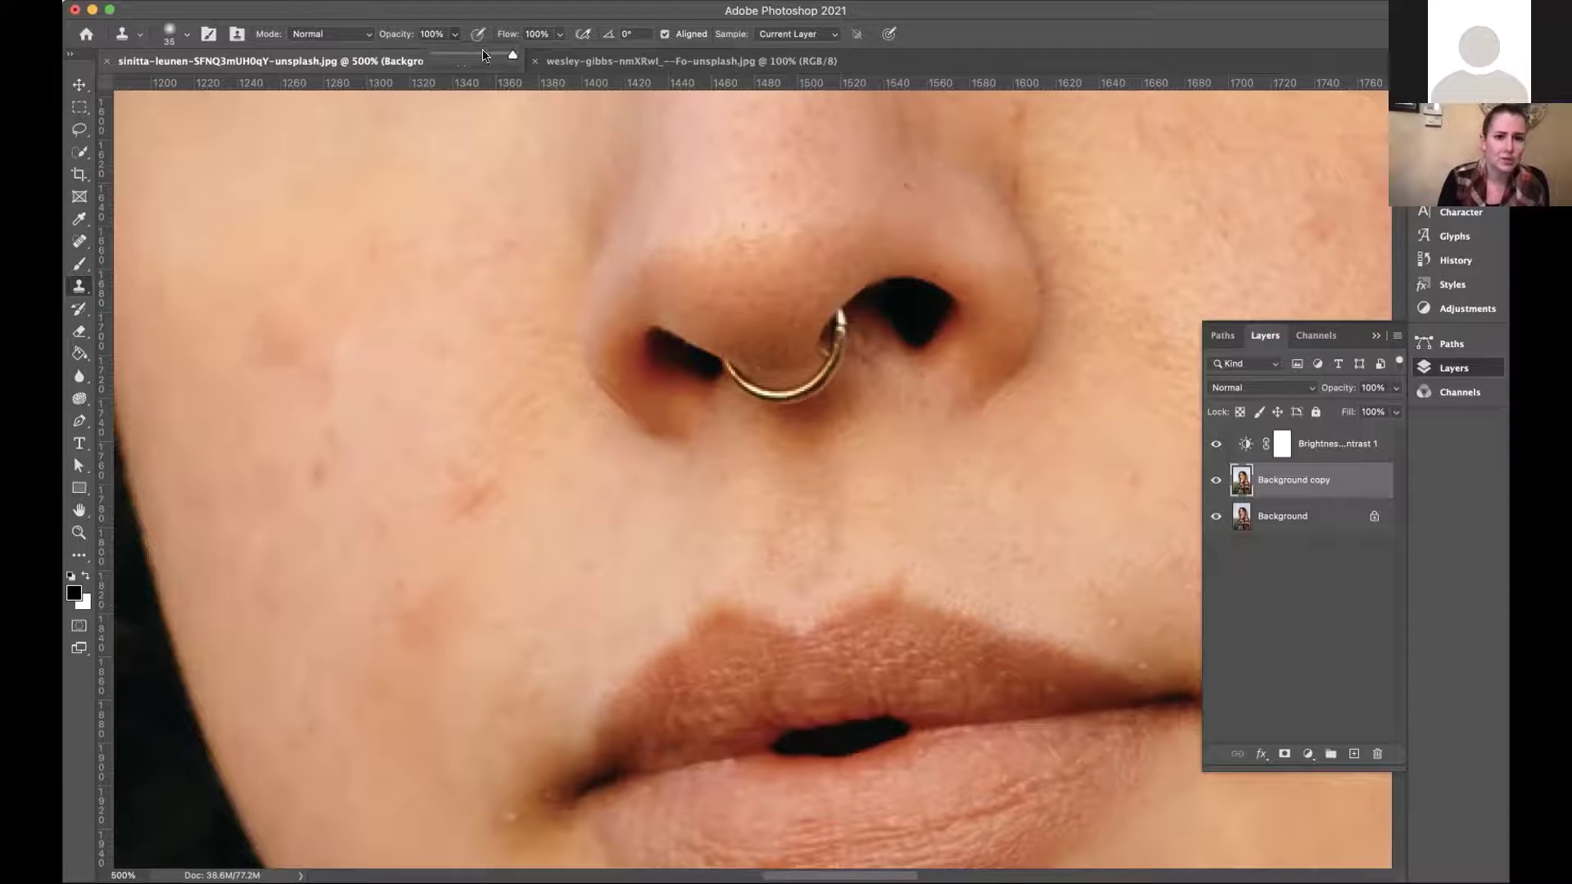
alt+click(277, 273)
click(269, 322)
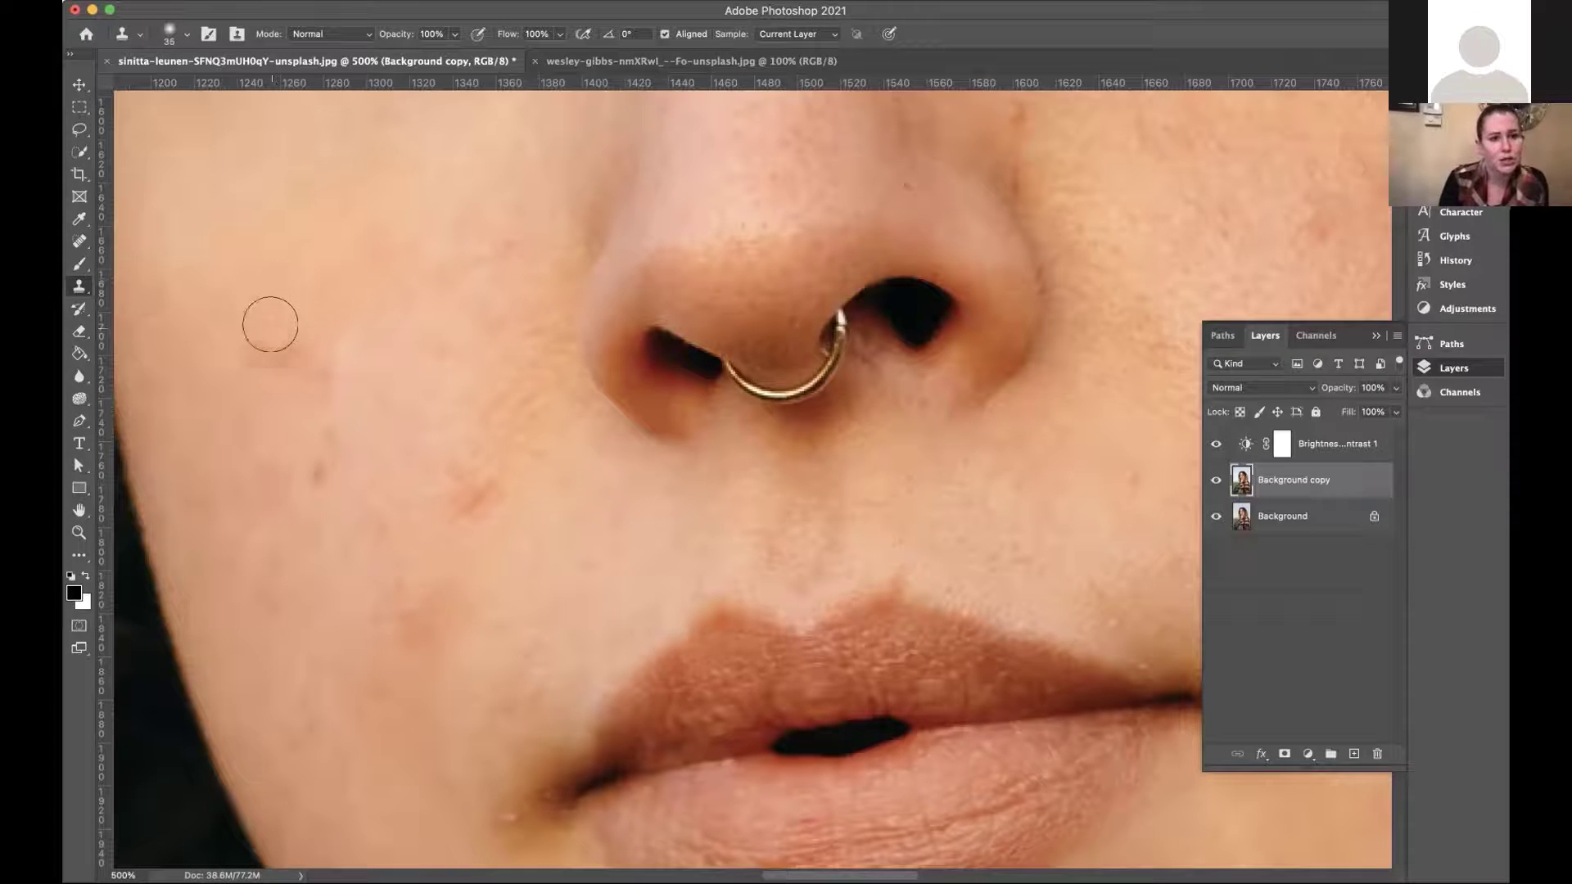
alt+click(356, 345)
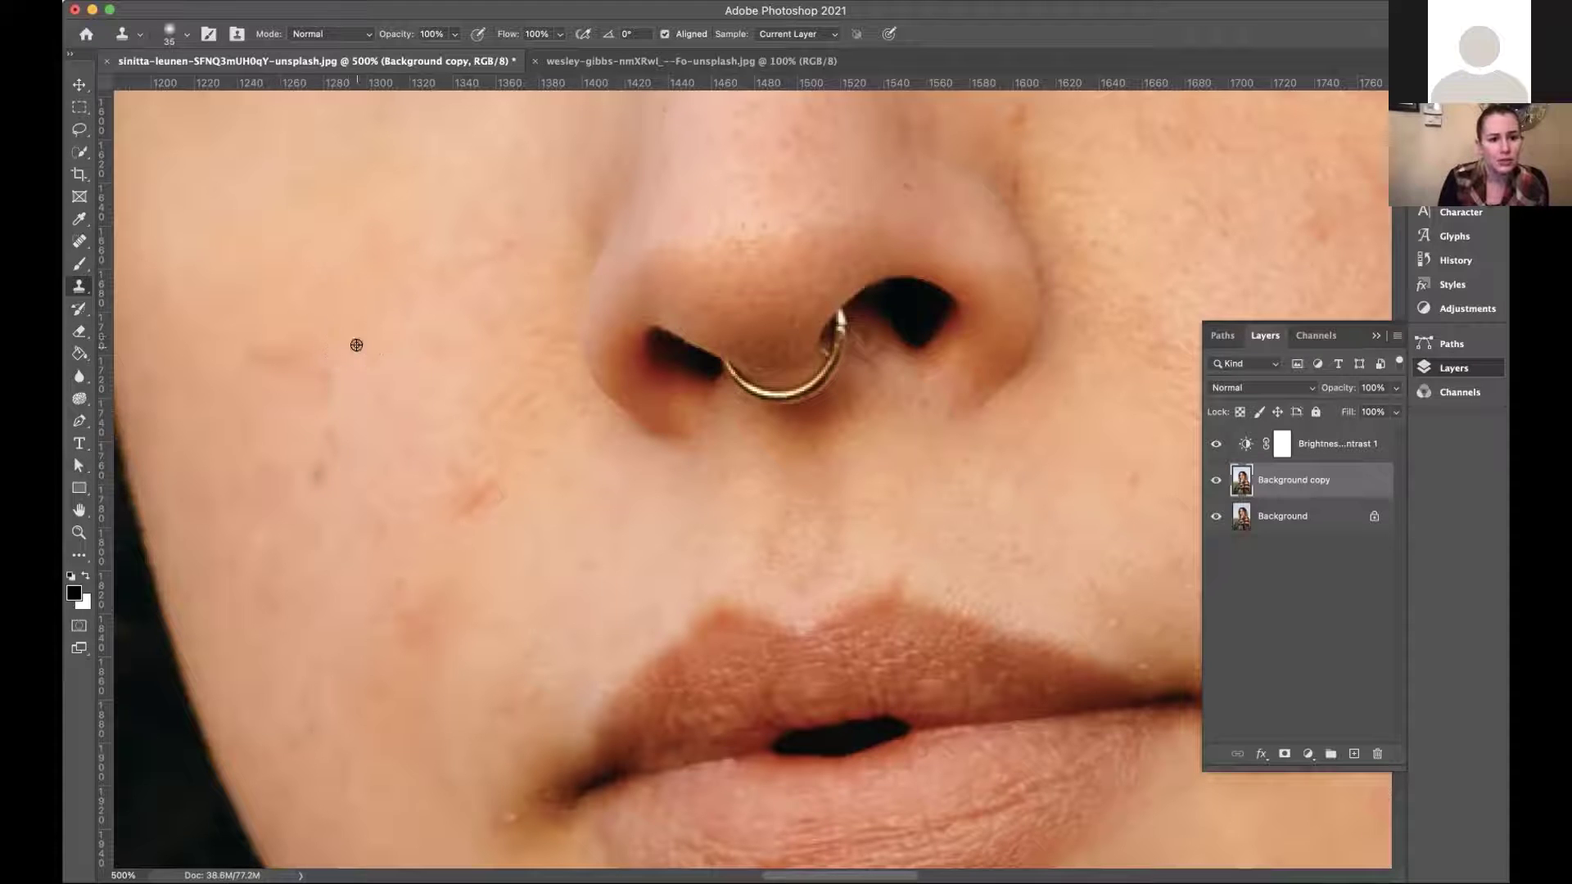
click(311, 353)
alt+click(368, 376)
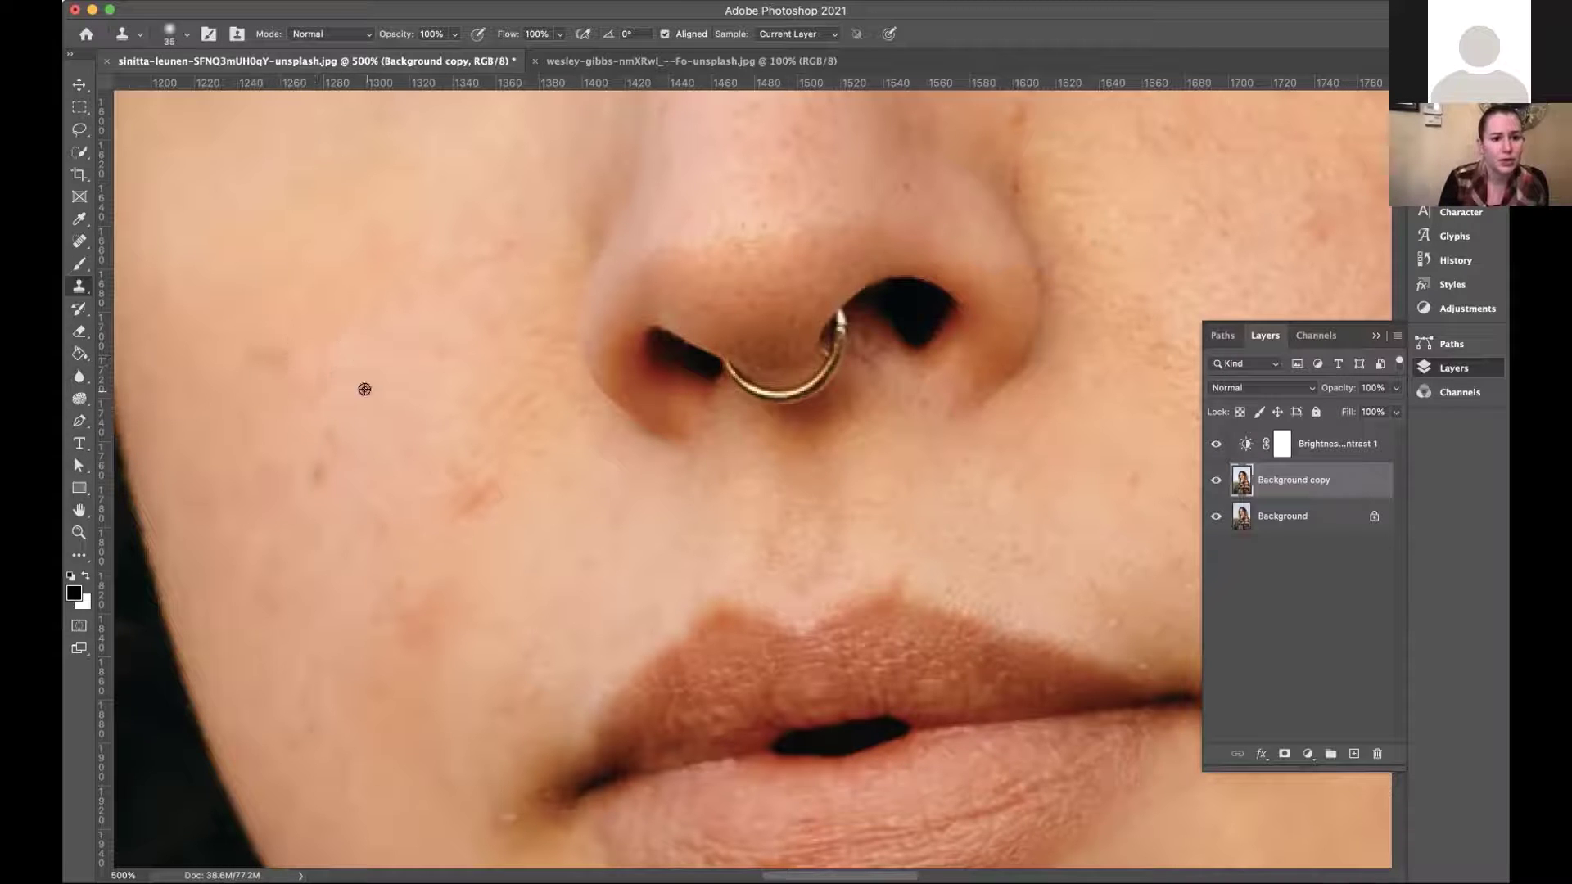
alt+click(267, 313)
click(254, 341)
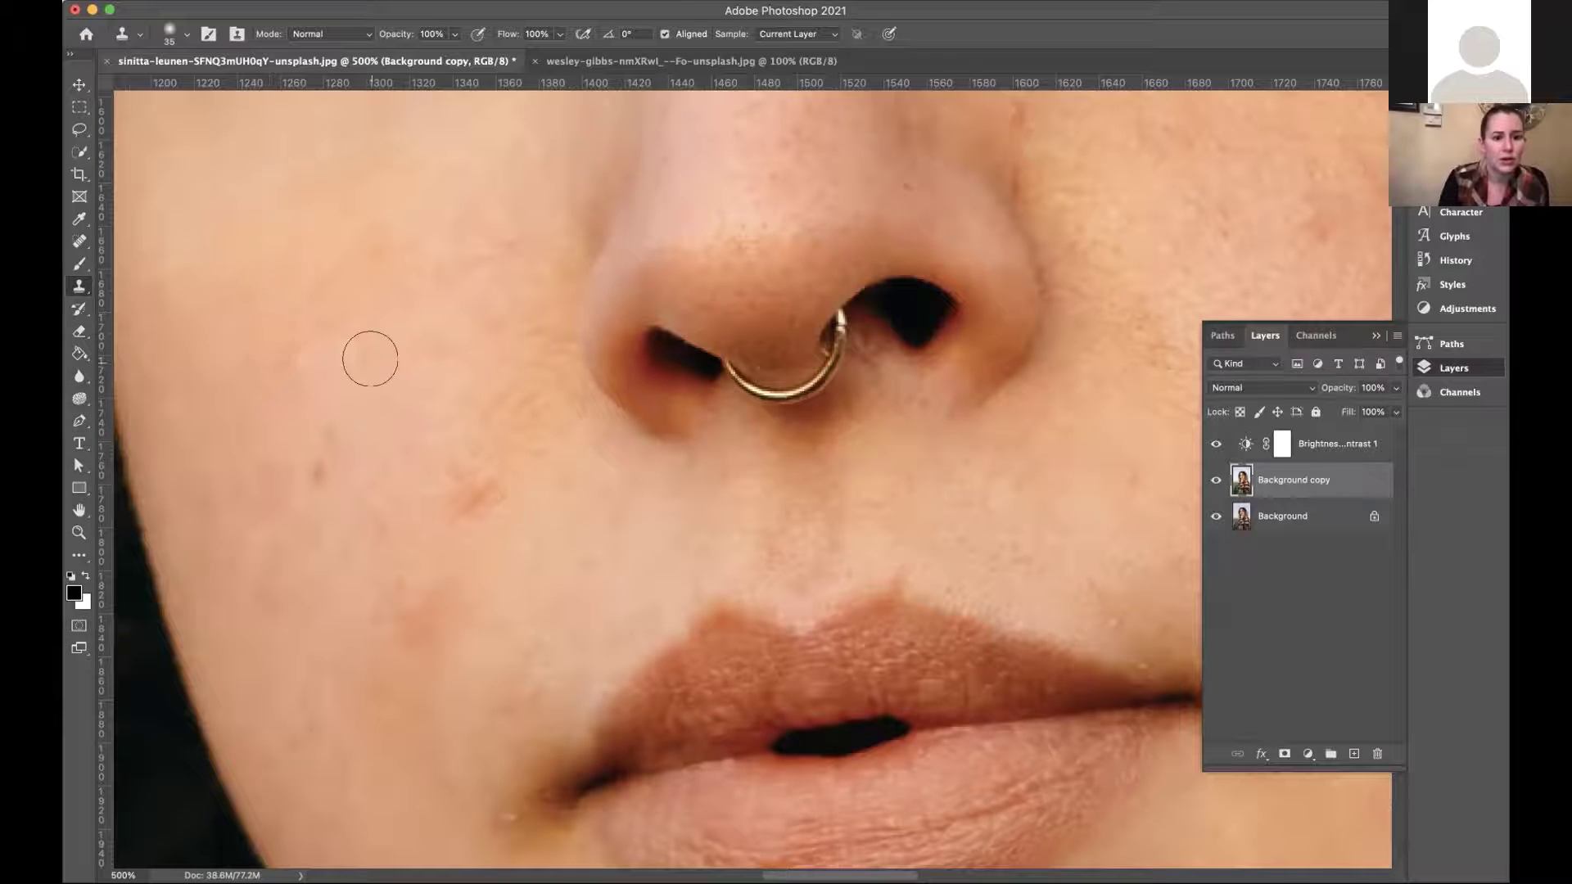
Enlarge the Clone Stamp brush to 45 px.
key(bracketleft)
key(bracketleft)
key(bracketleft)
key(bracketleft)
key(bracketleft)
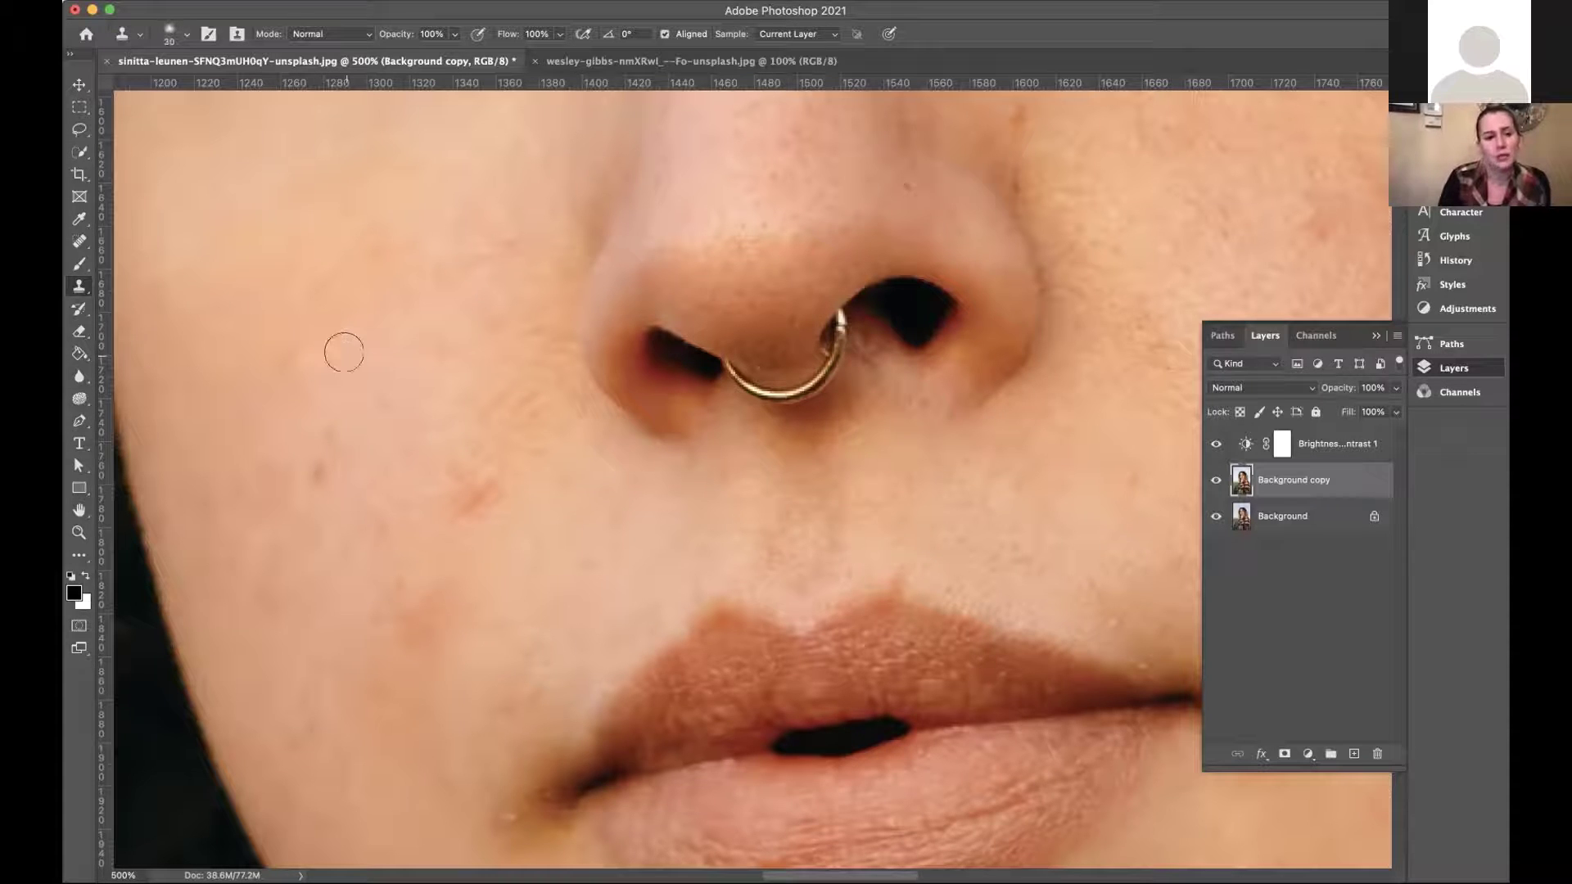
key(bracketright)
key(bracketright)
key(bracketright)
key(bracketright)
key(bracketright)
key(bracketright)
key(bracketright)
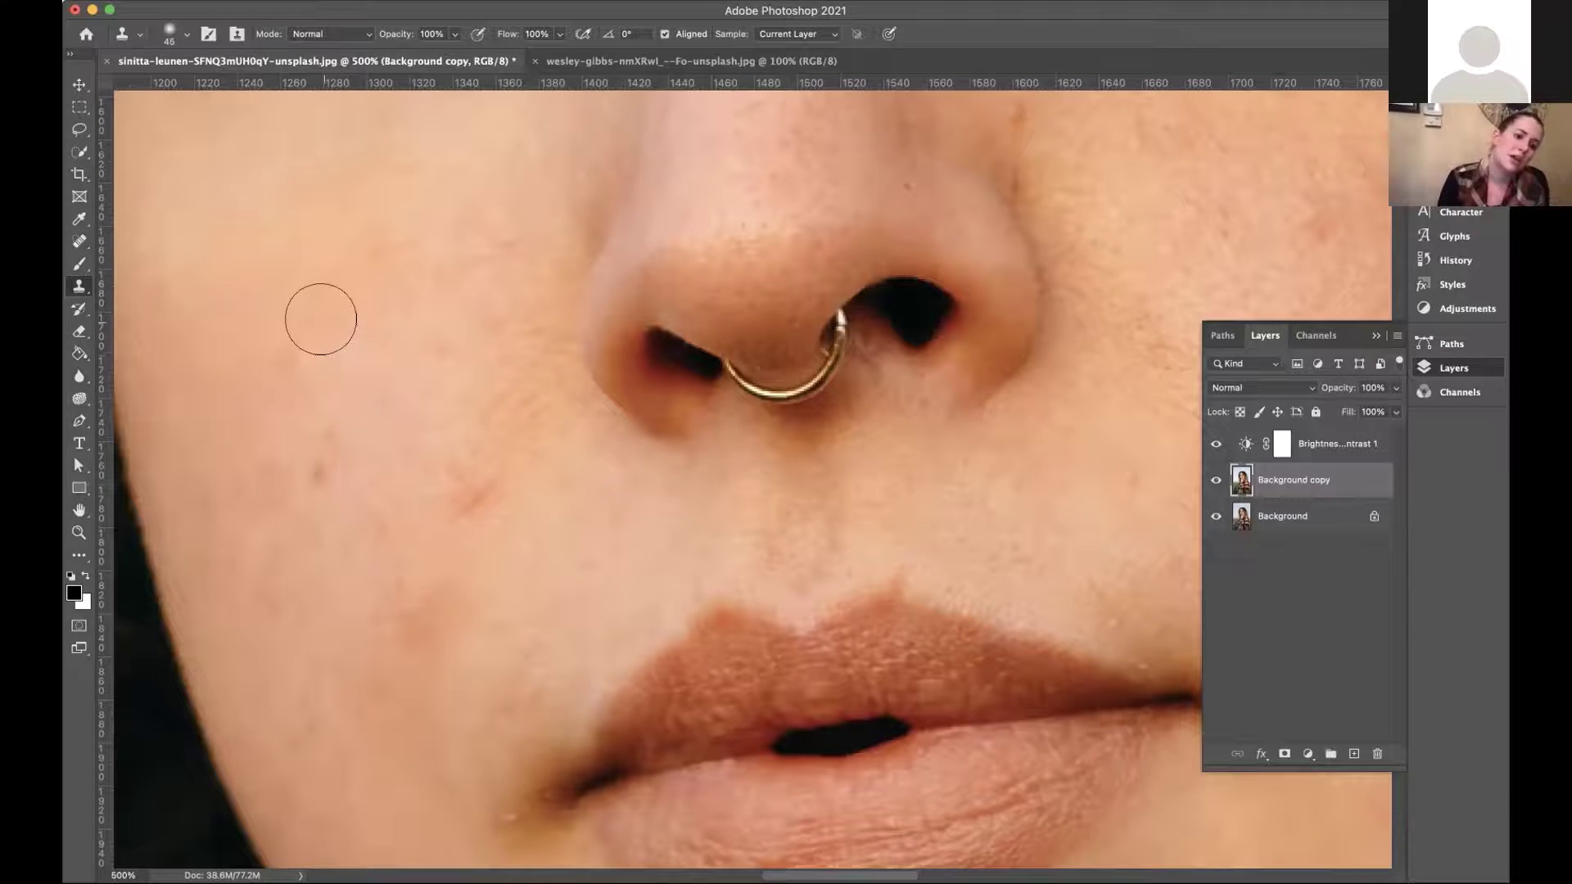
Sample clean cheek skin and clone it at 18% opacity over the retouched patch to blend its edges.
alt+click(382, 359)
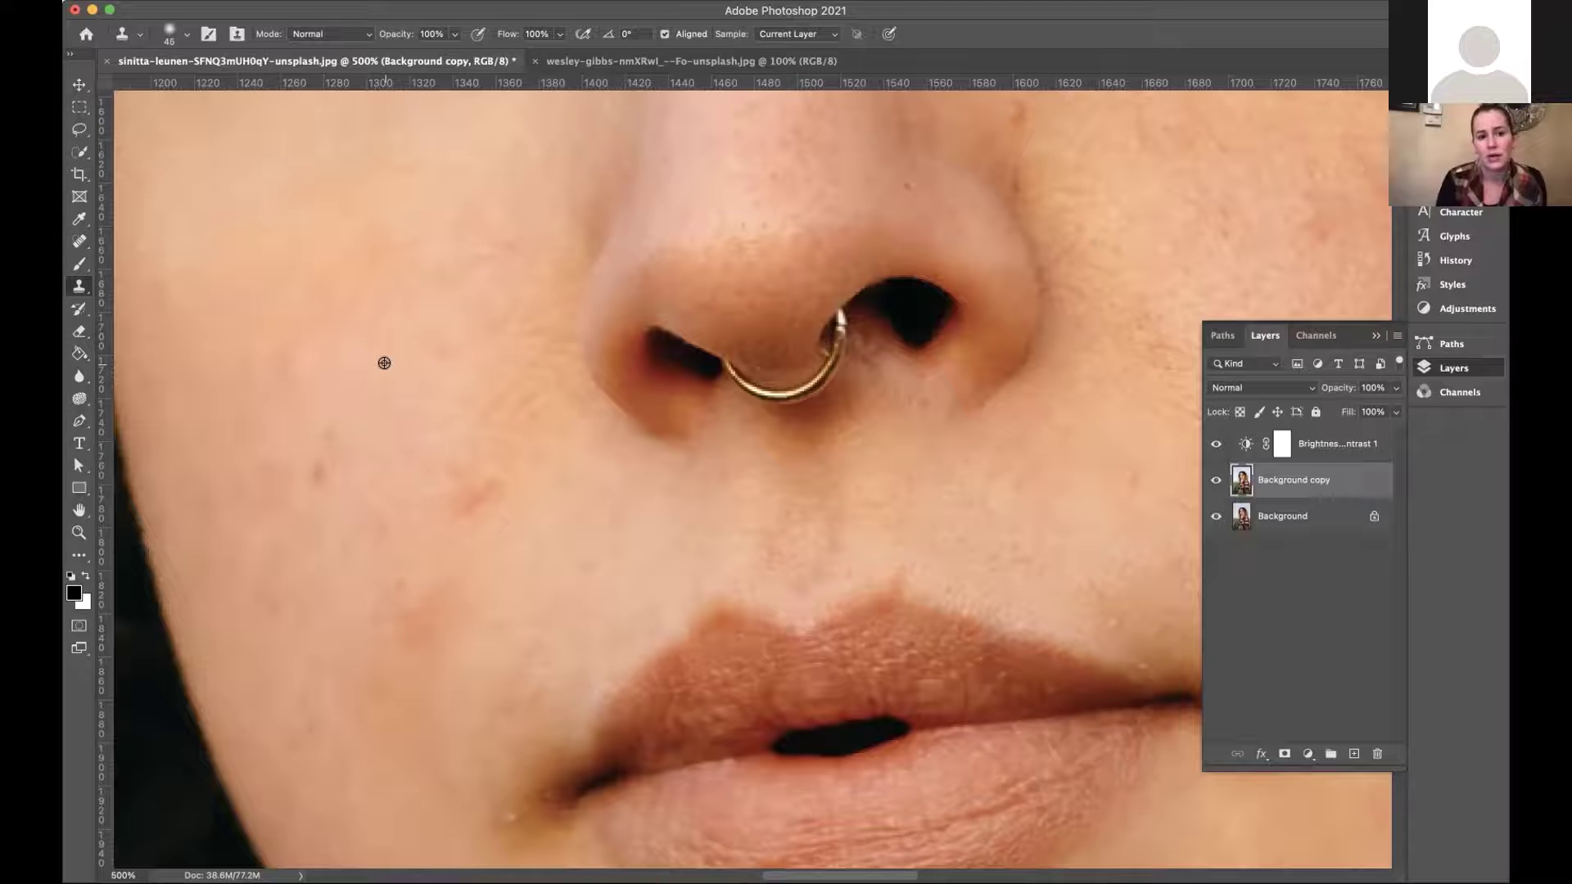
click(452, 35)
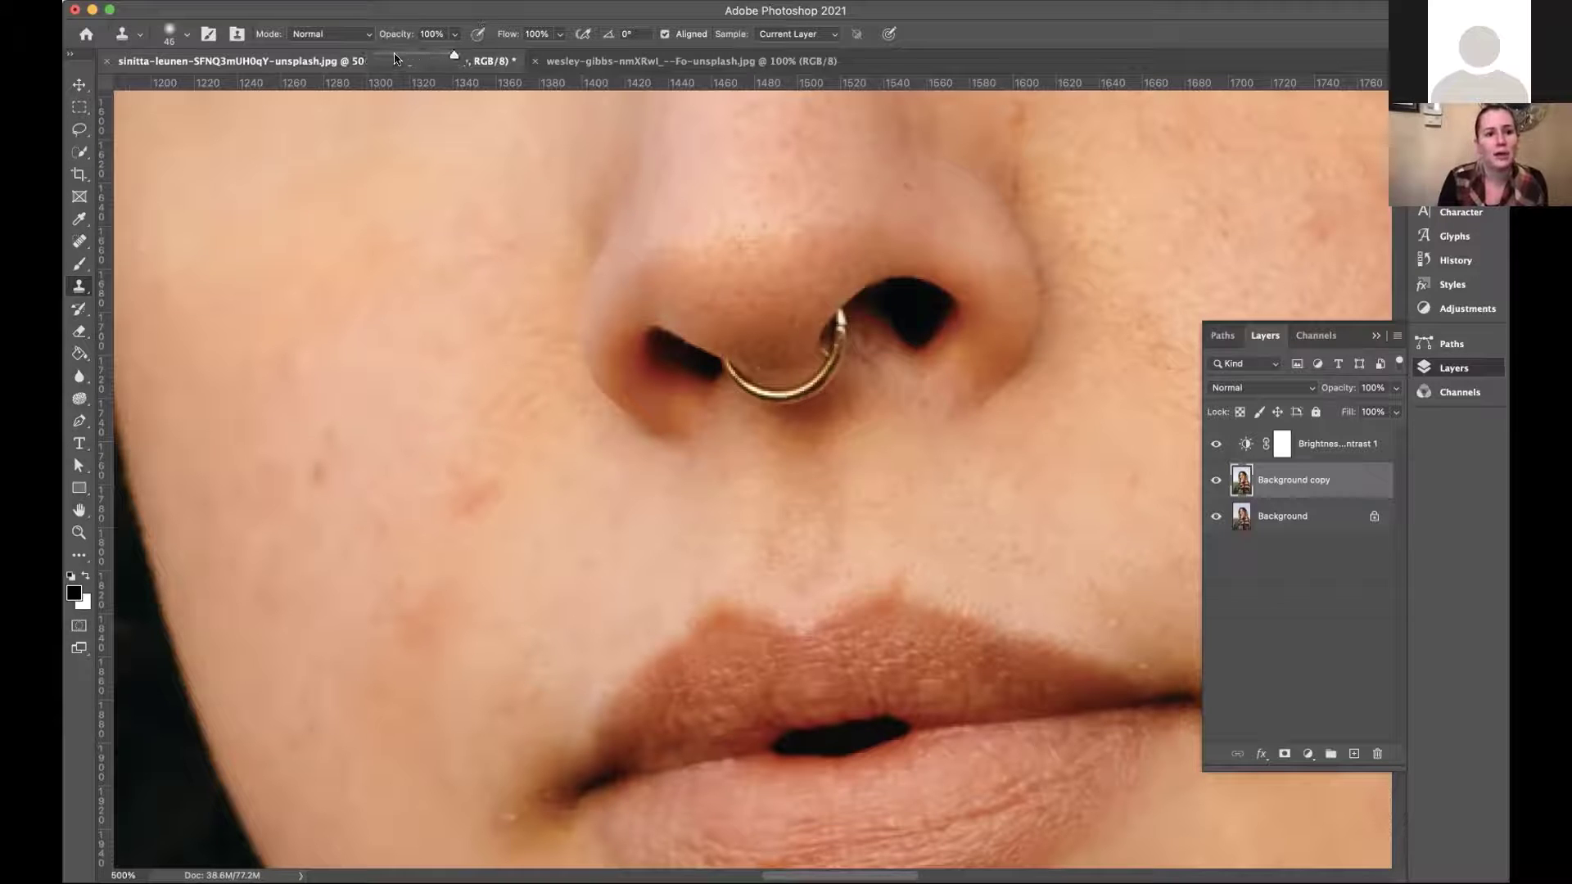
drag(395, 59, 388, 58)
click(280, 339)
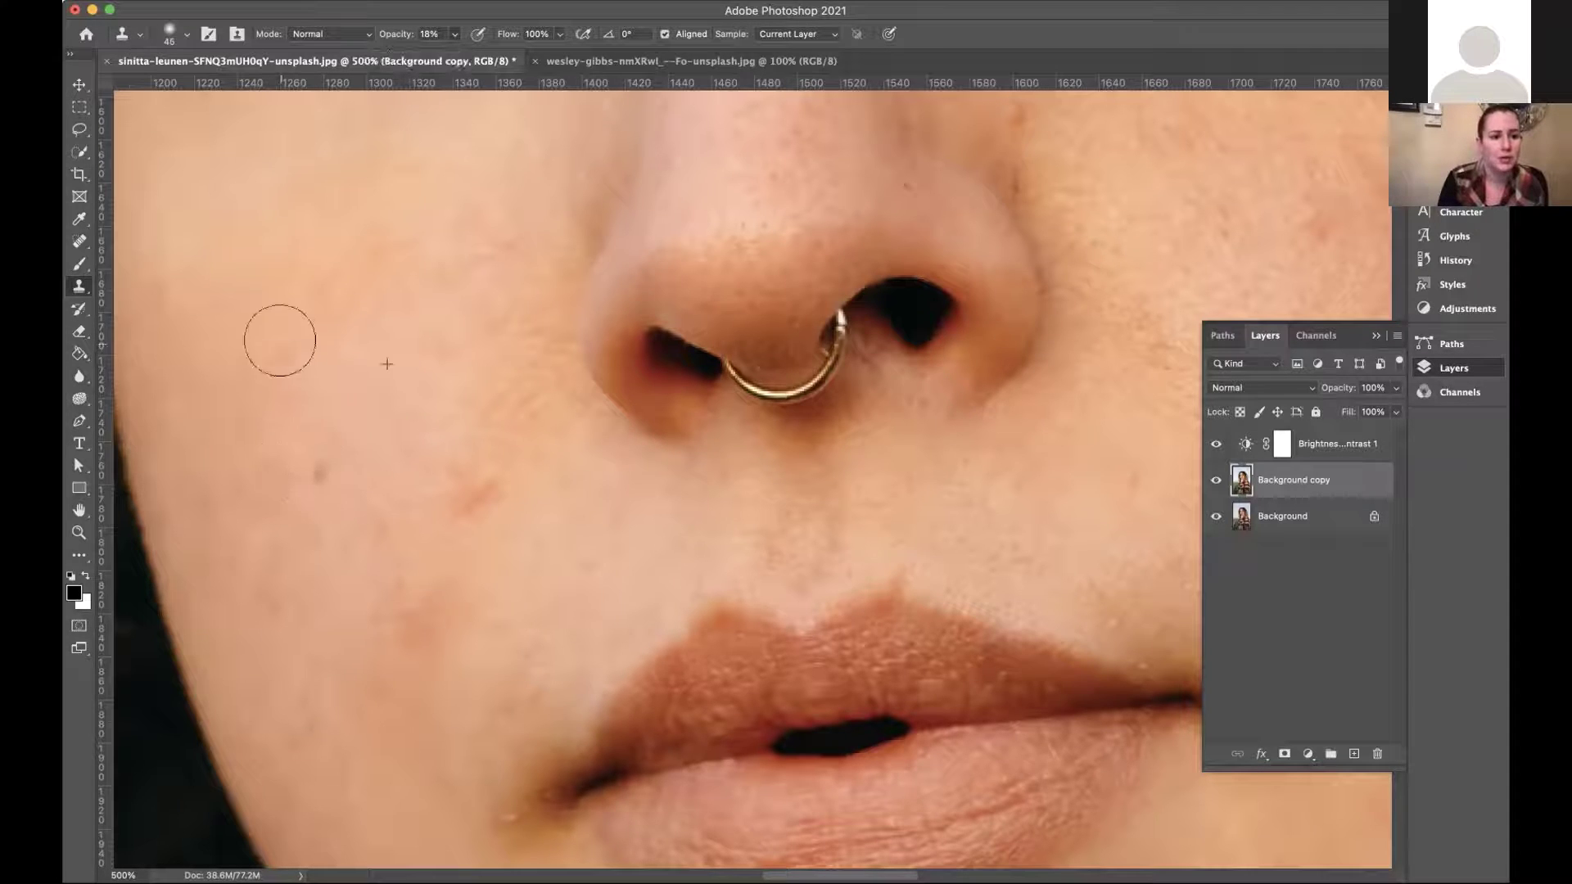
drag(280, 340, 345, 320)
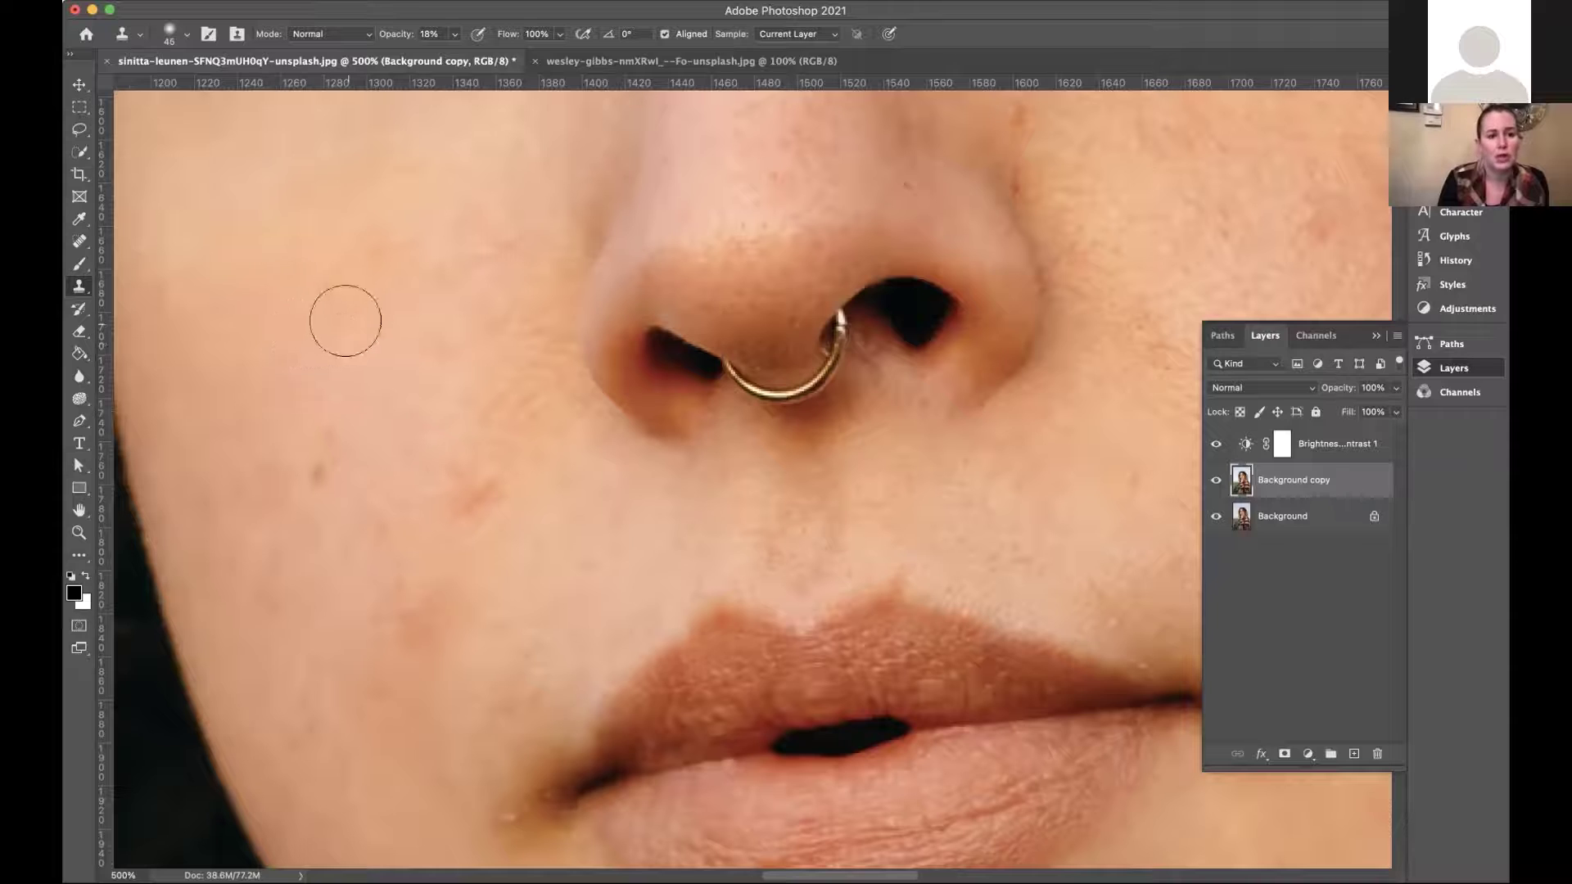
drag(273, 379, 282, 367)
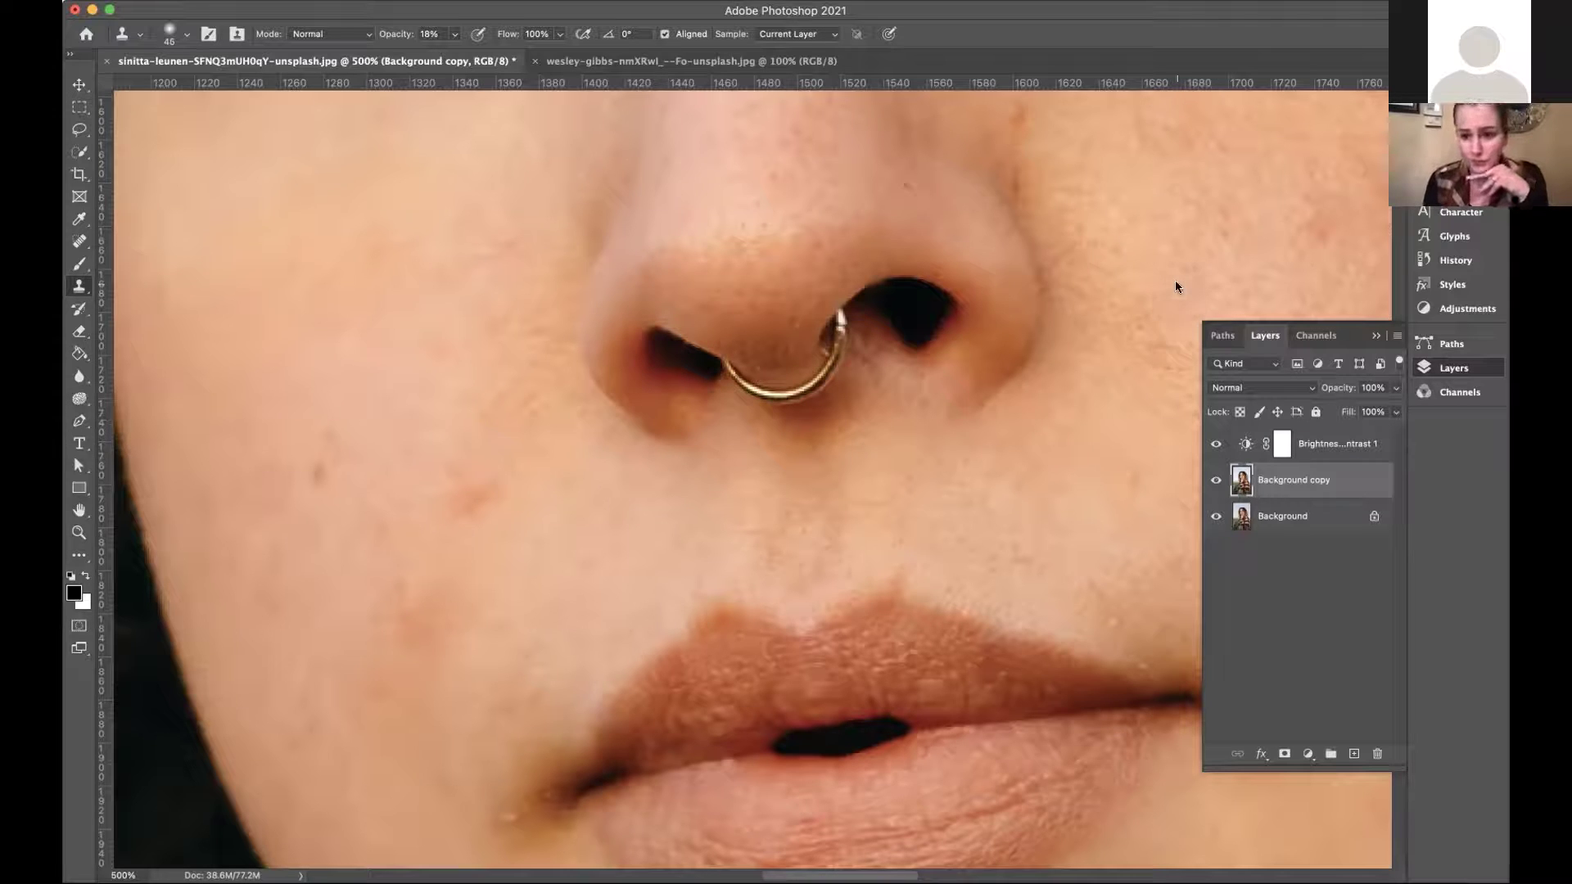
click(491, 357)
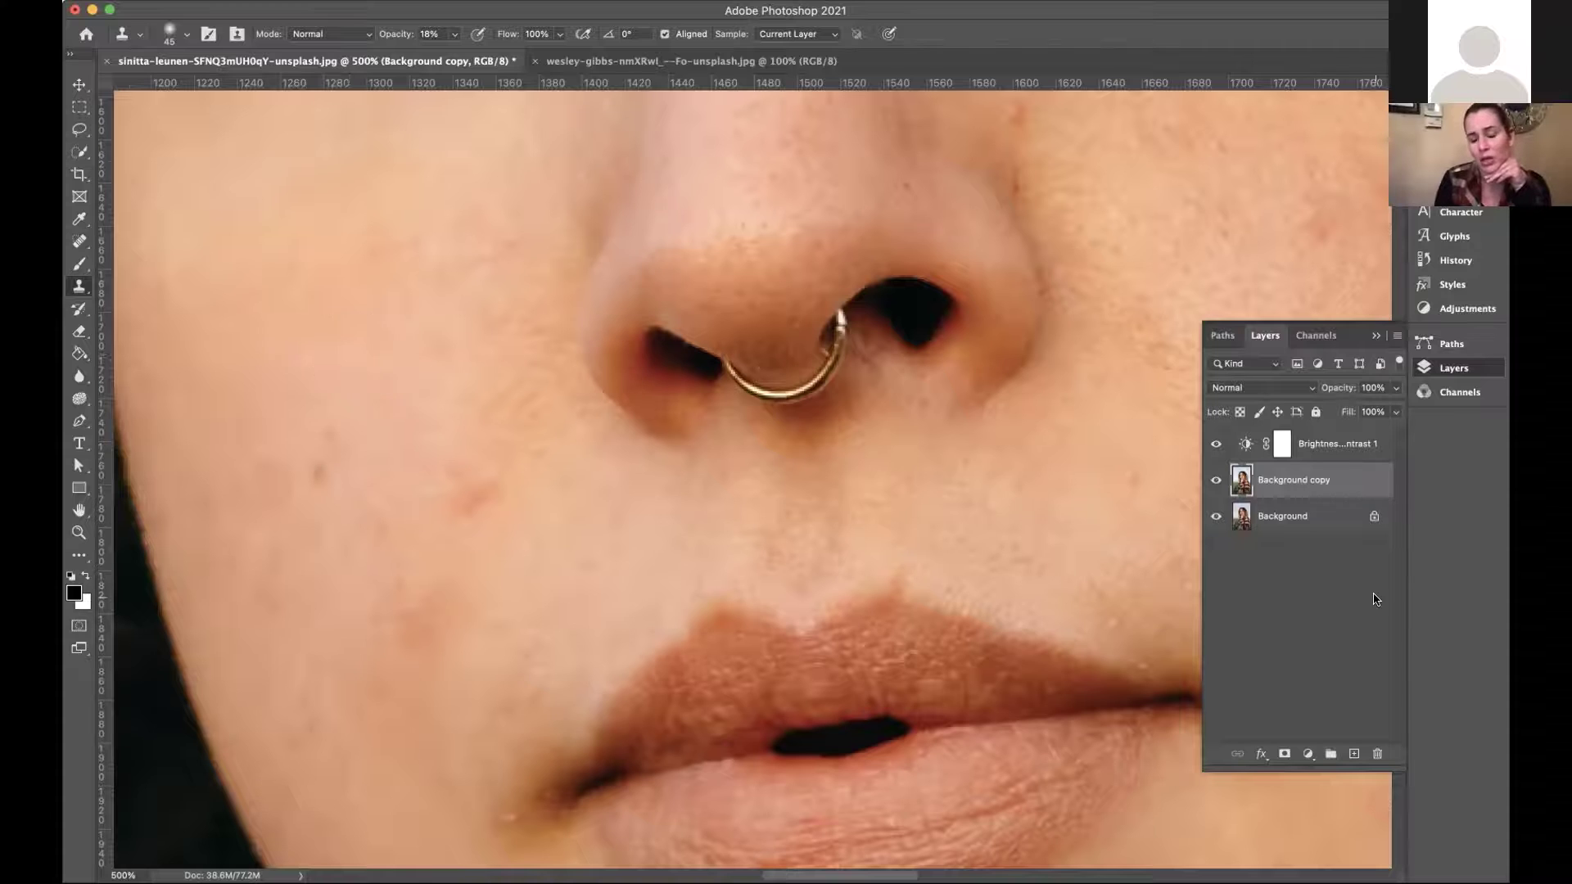
Compare the portrait with and without the Background copy layer, both close up and with the whole image fitted in view.
click(1215, 483)
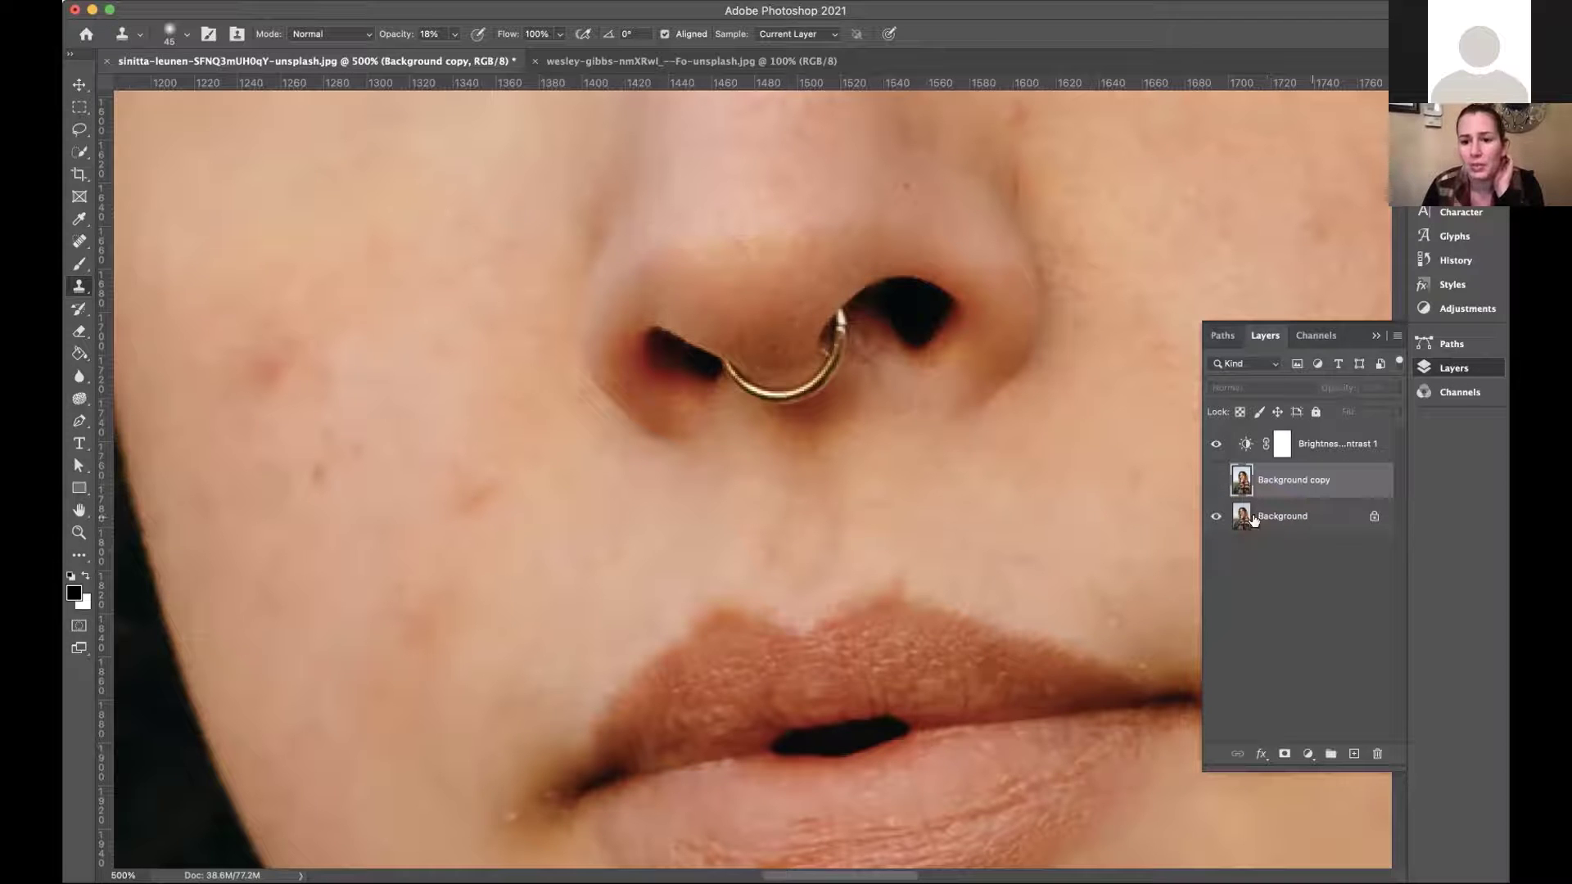
click(1215, 484)
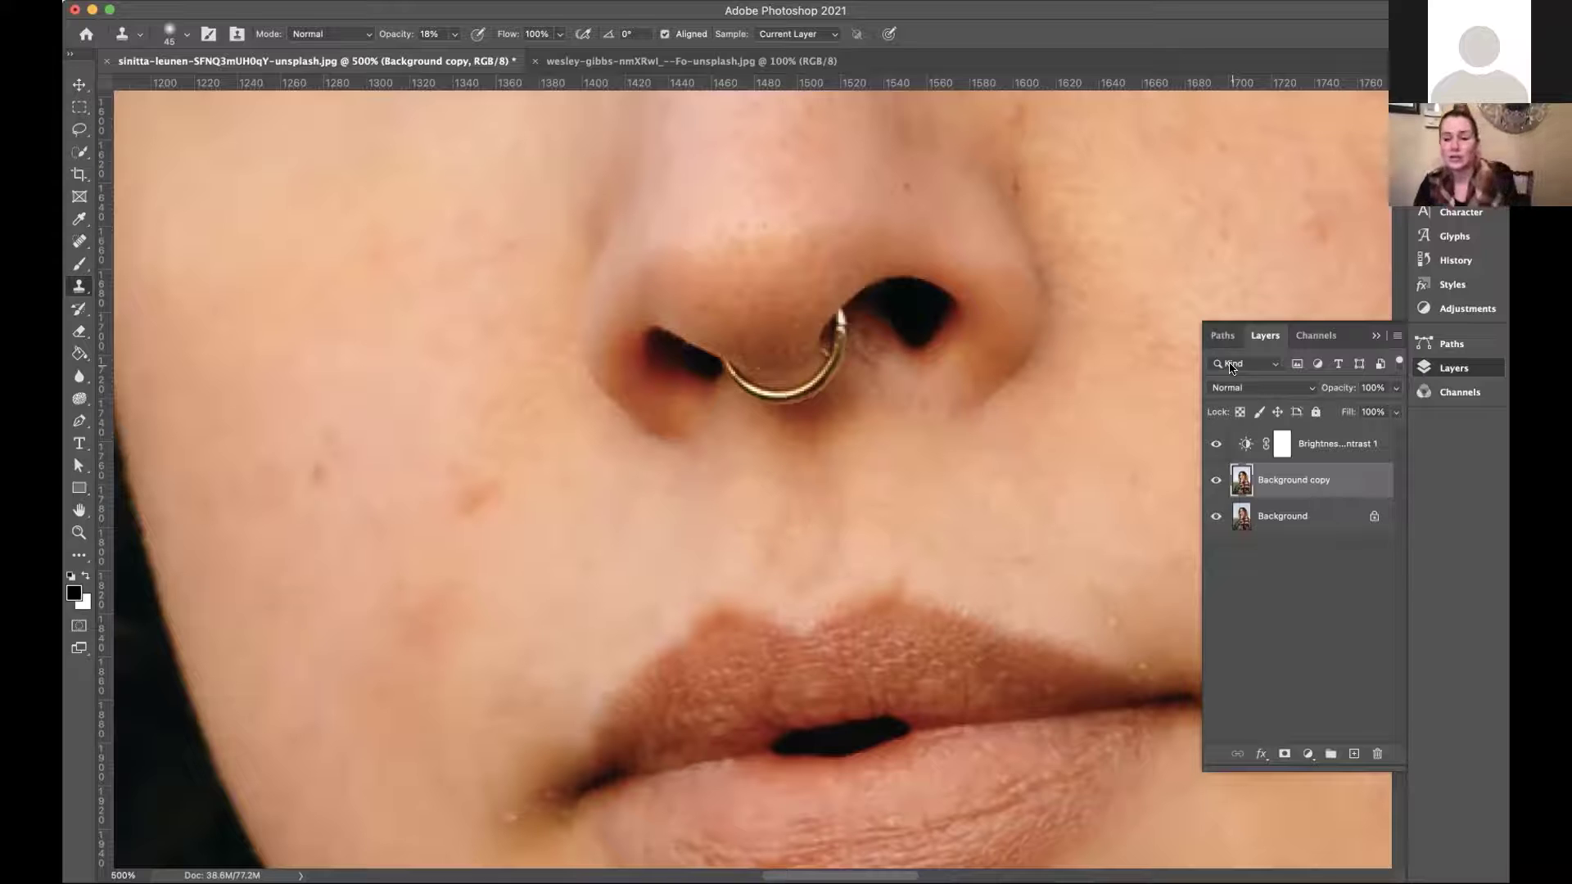
click(1319, 567)
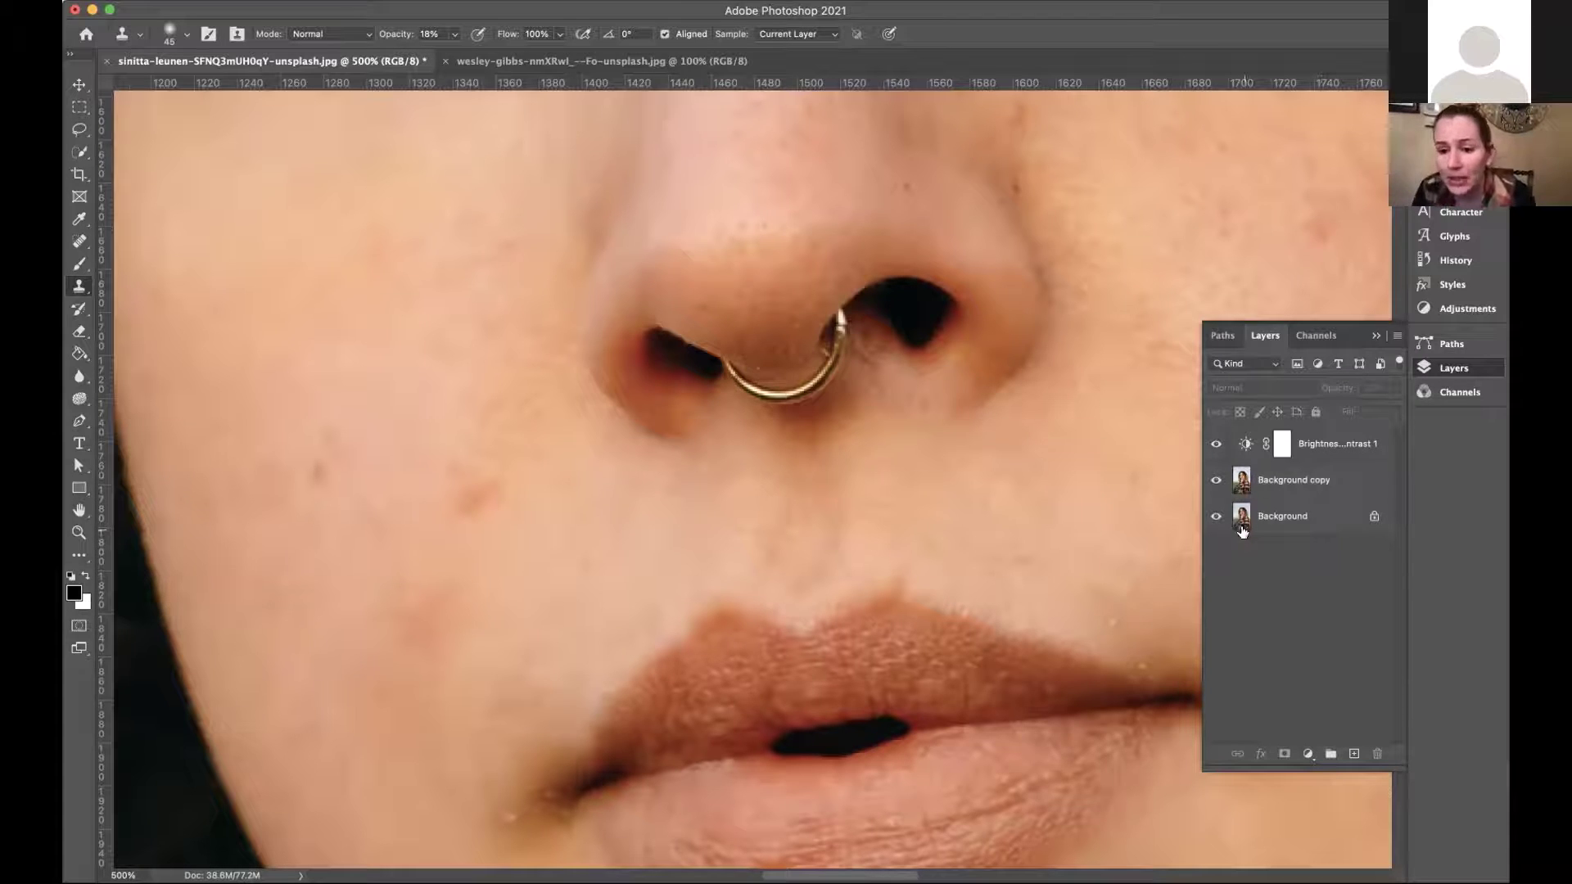
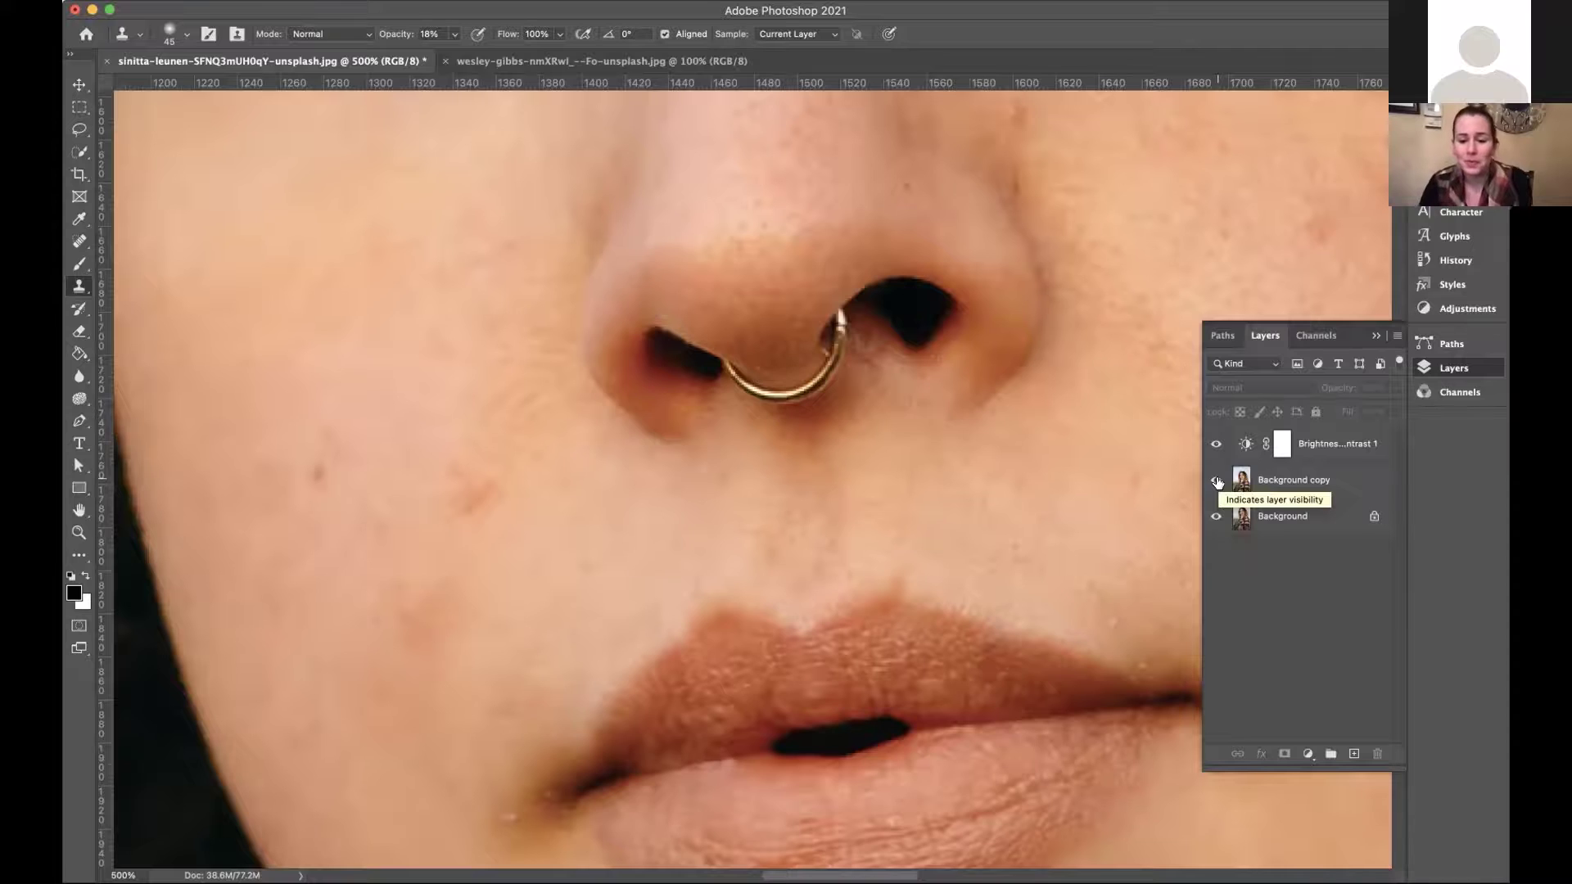
key(super+0)
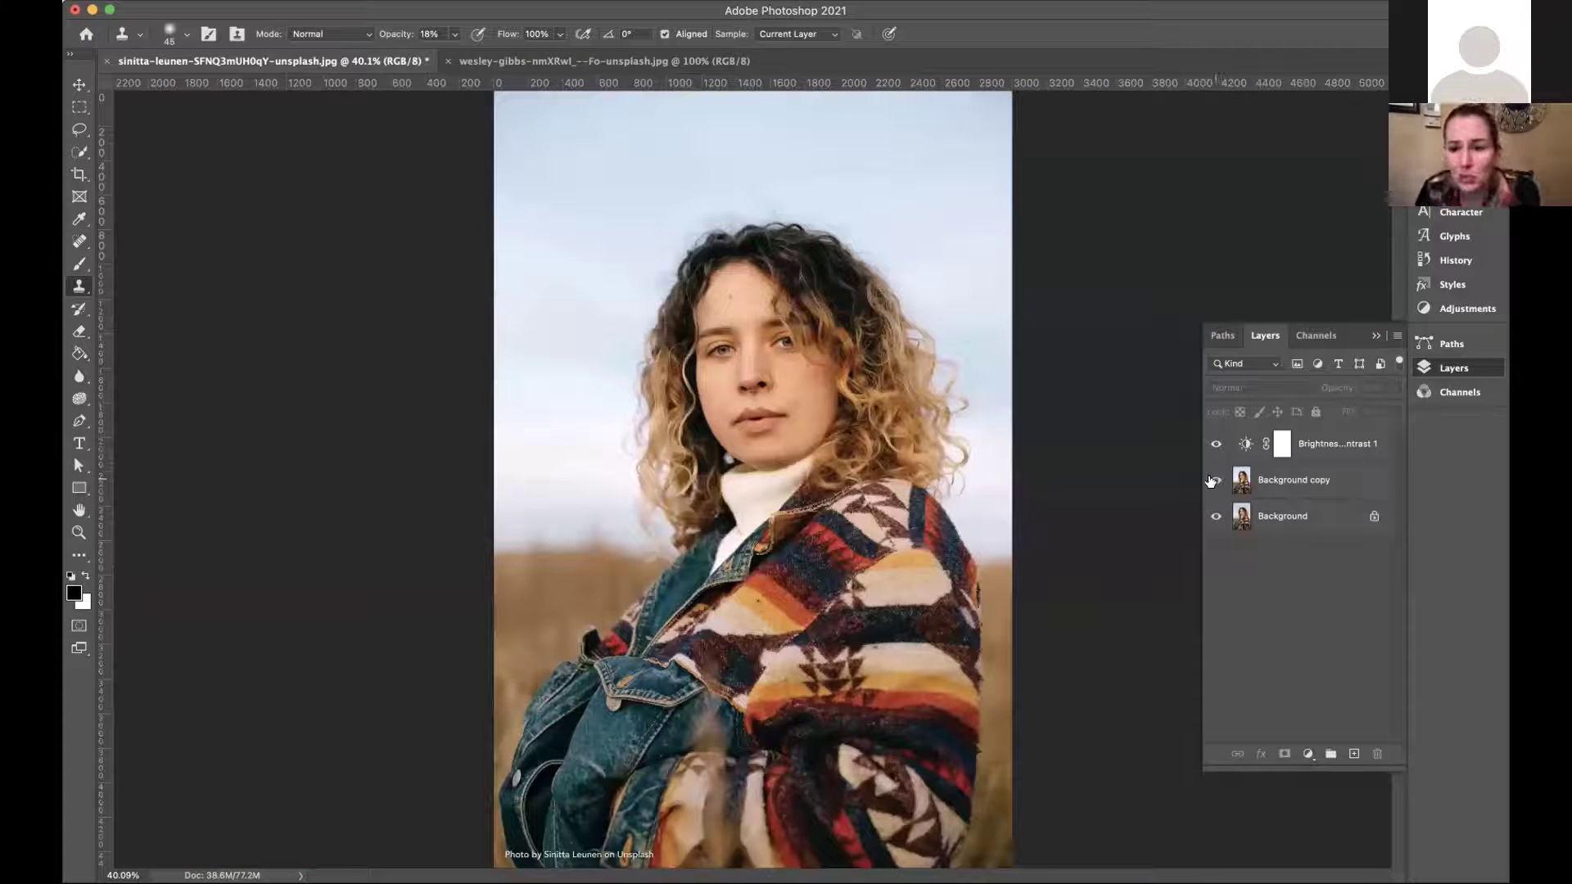
click(1214, 481)
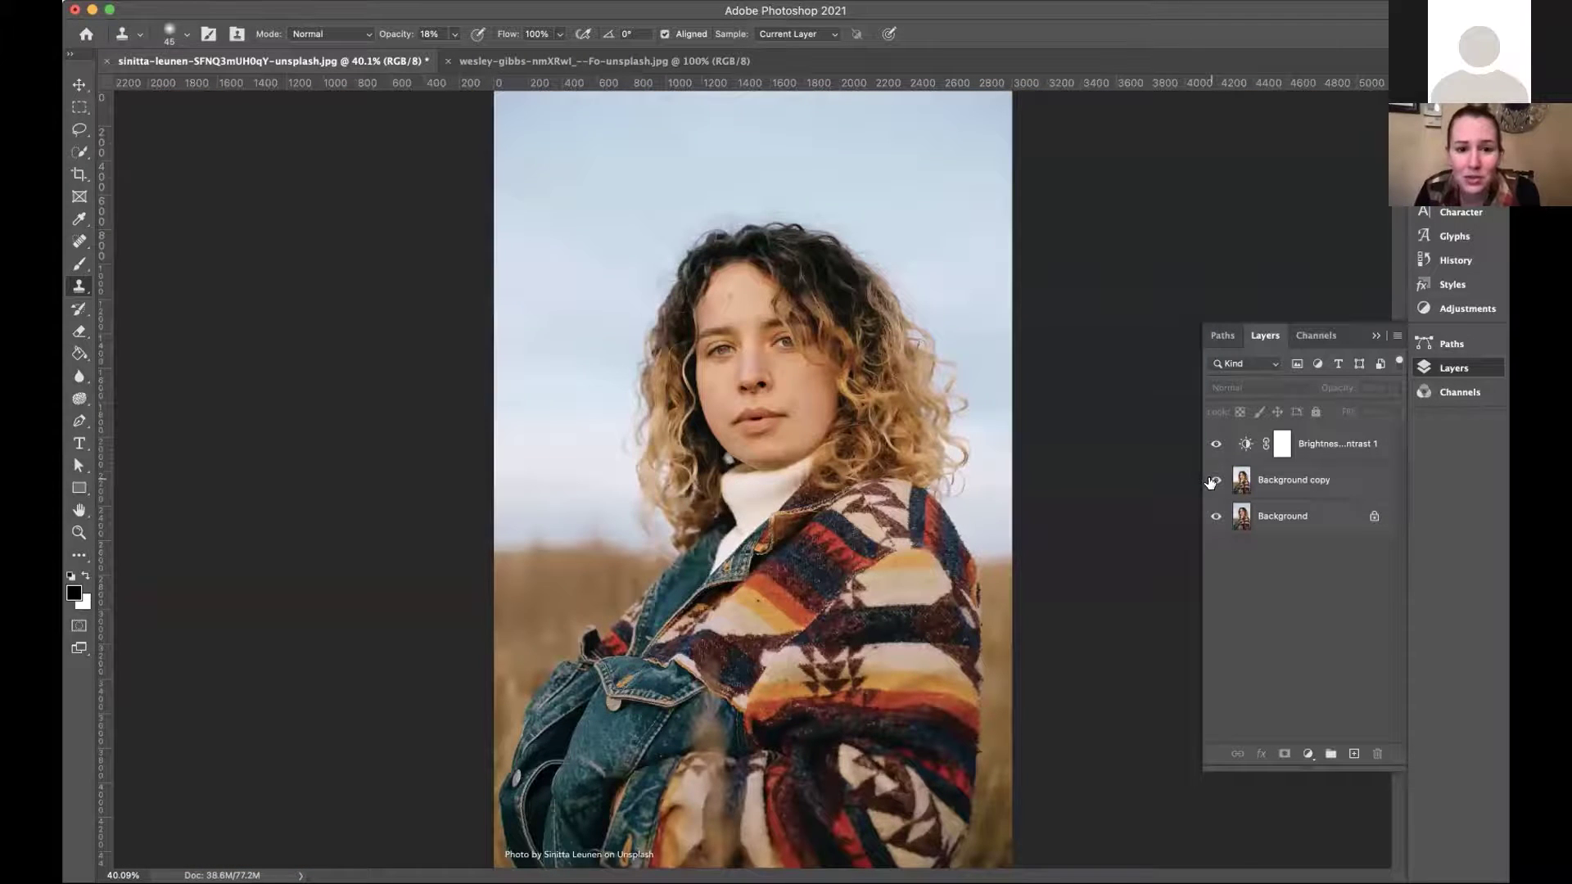
click(1214, 481)
click(1214, 481)
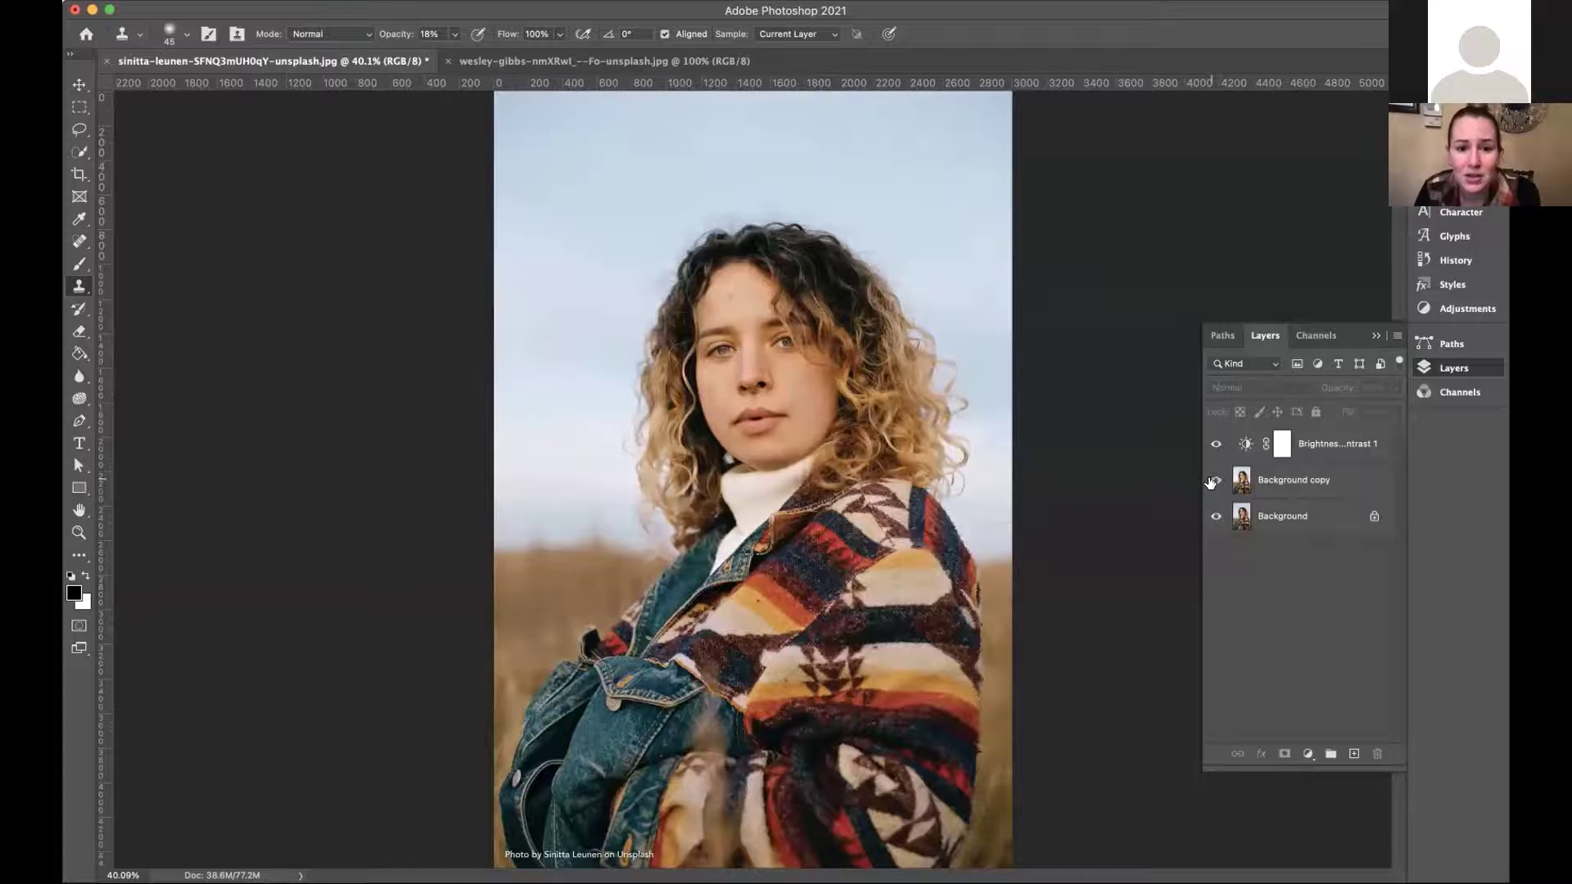
click(1214, 481)
On the Background copy layer, heal the tiny spot beside the corner of the mouth using a small Healing Brush with 0% hardness.
click(1349, 488)
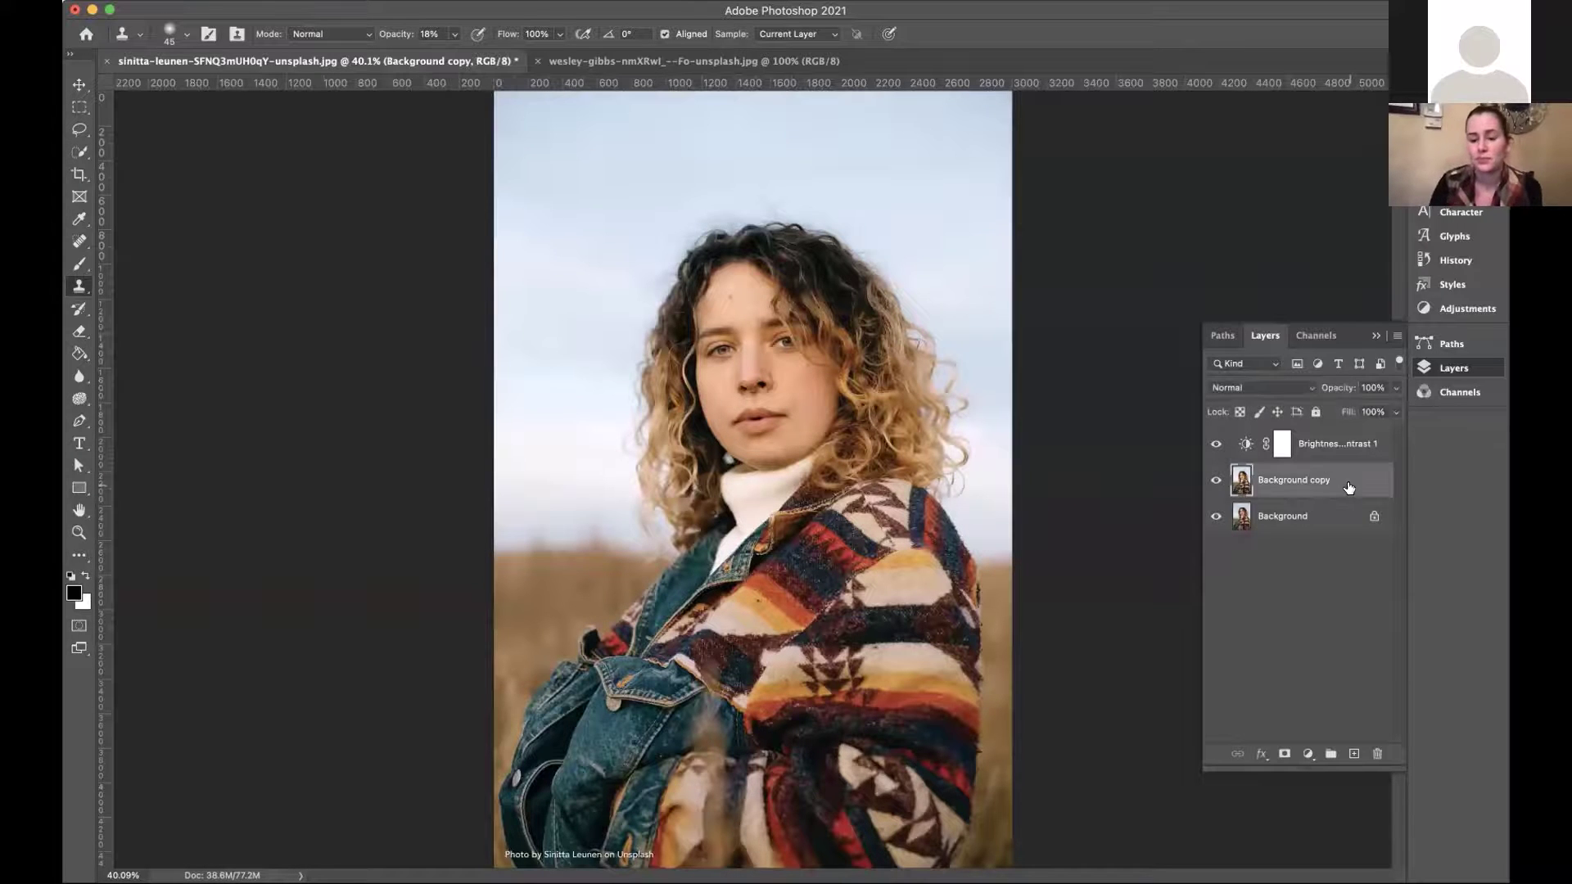
scroll(757, 467, up, 10)
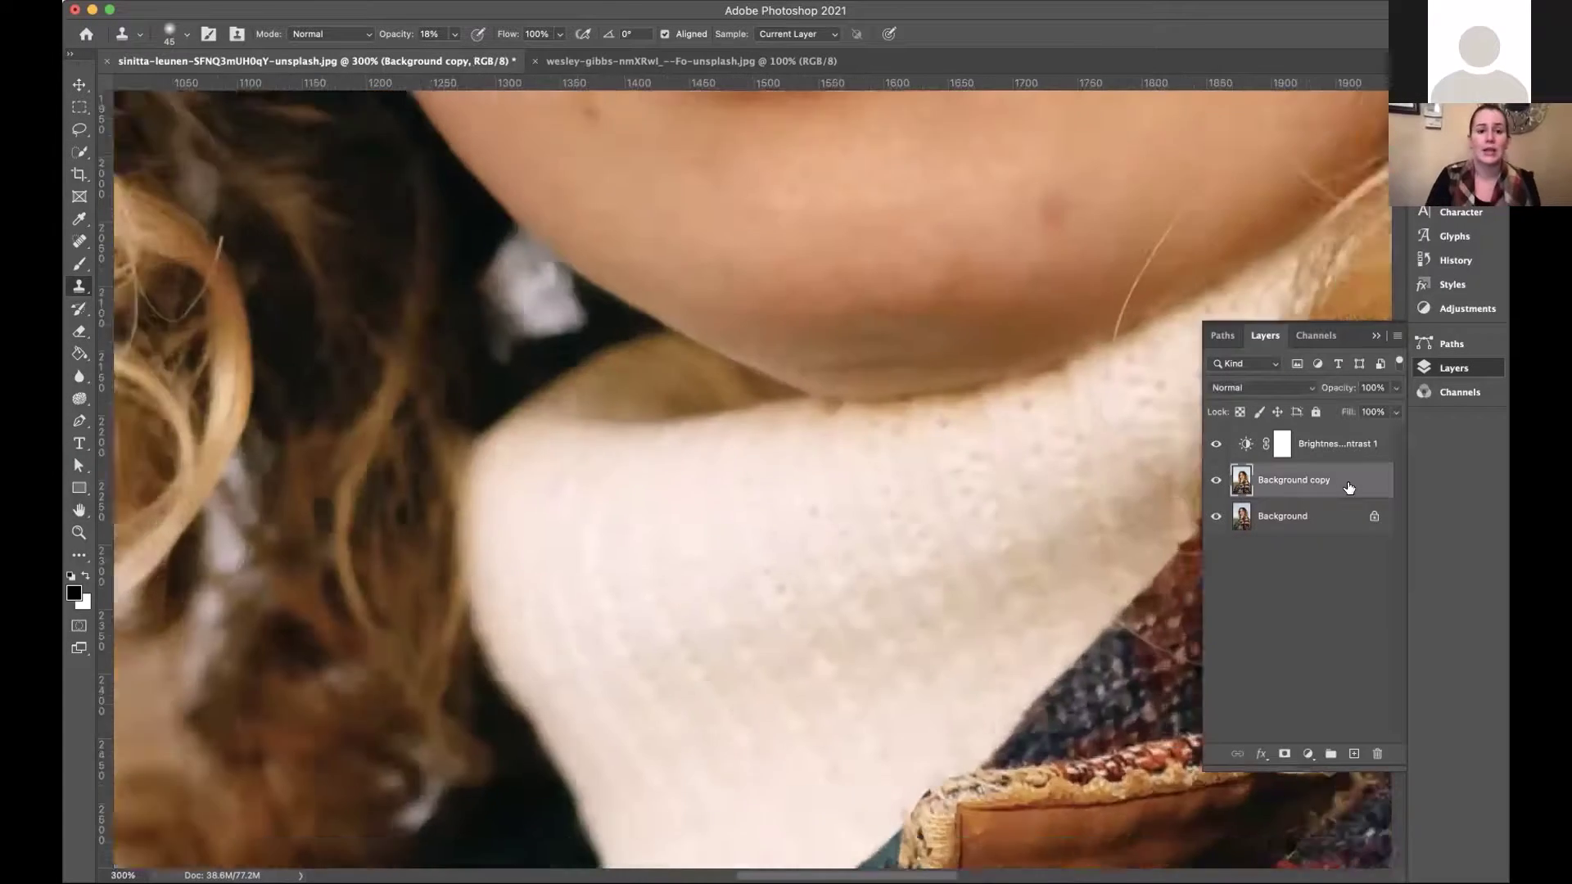
scroll(555, 288, up, 10)
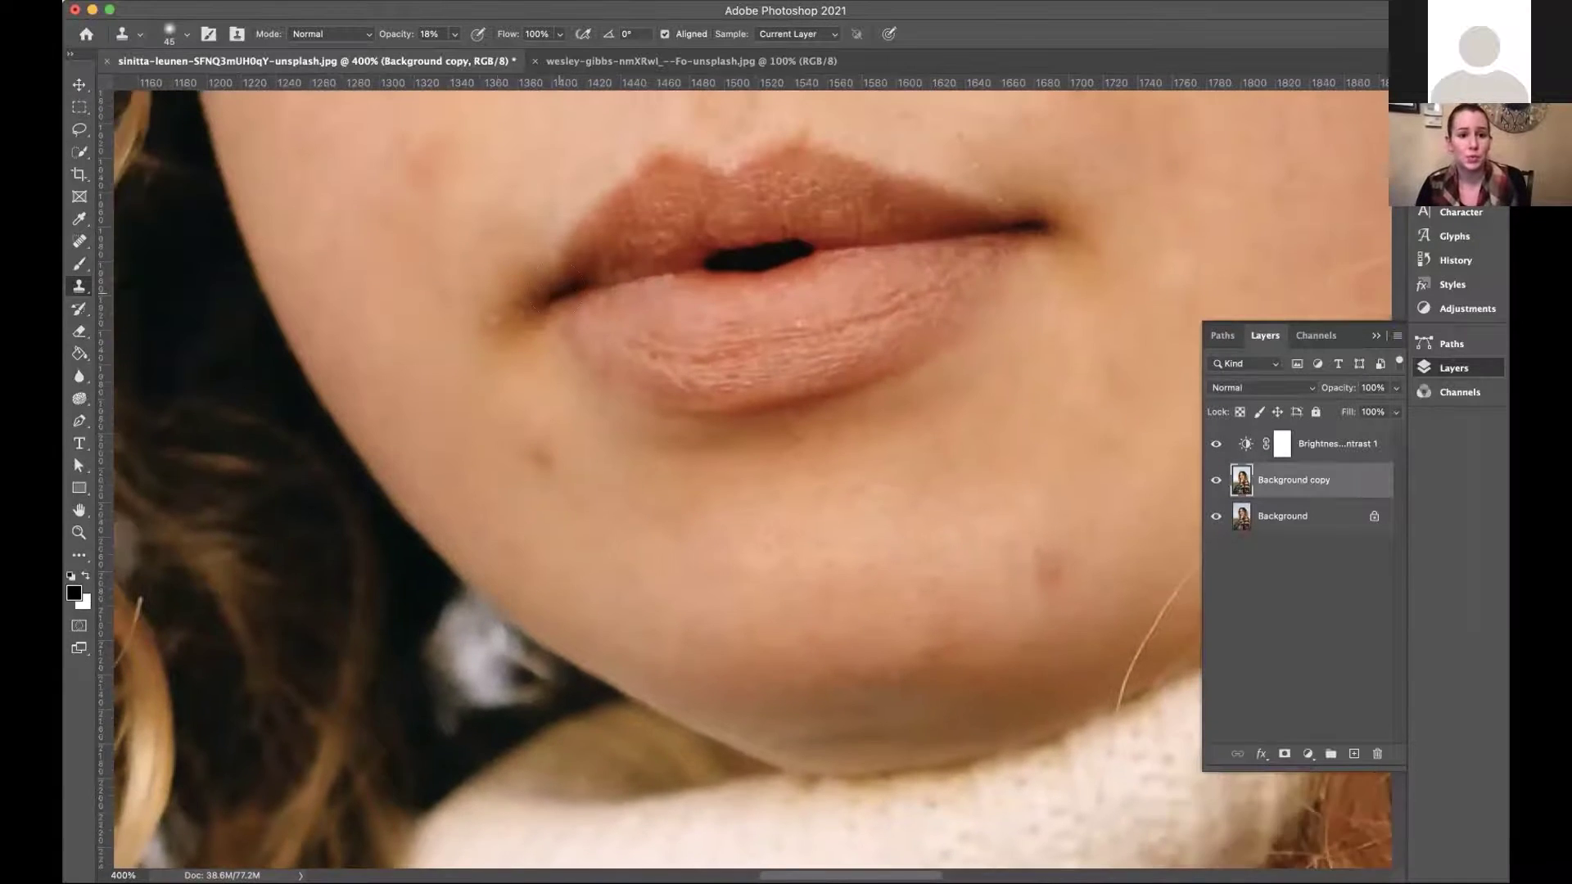
scroll(556, 288, up, 2)
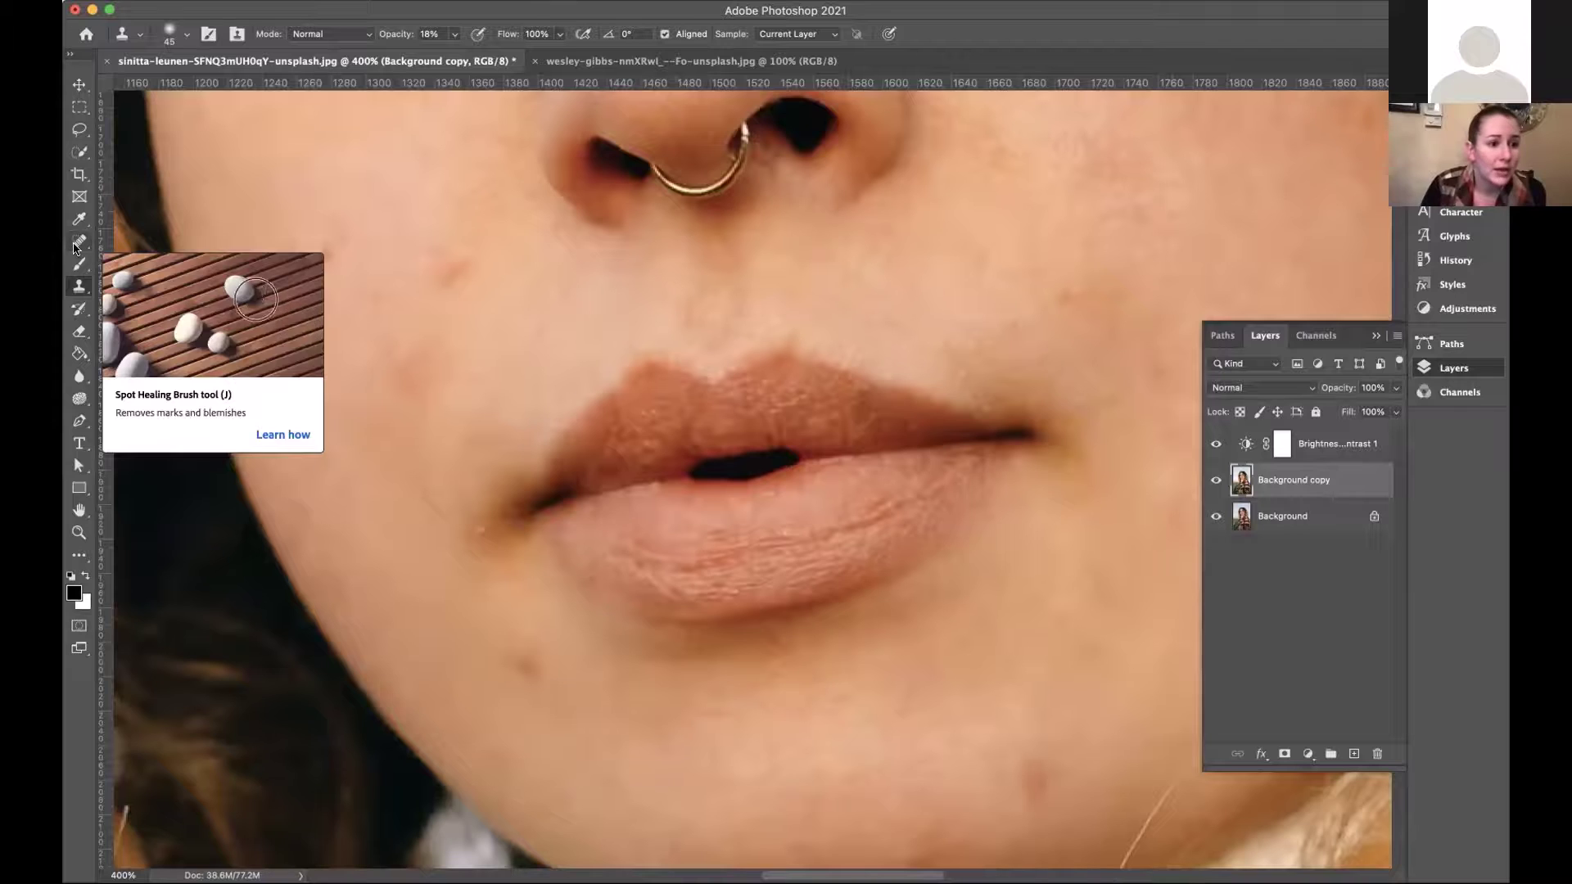
drag(77, 249, 191, 258)
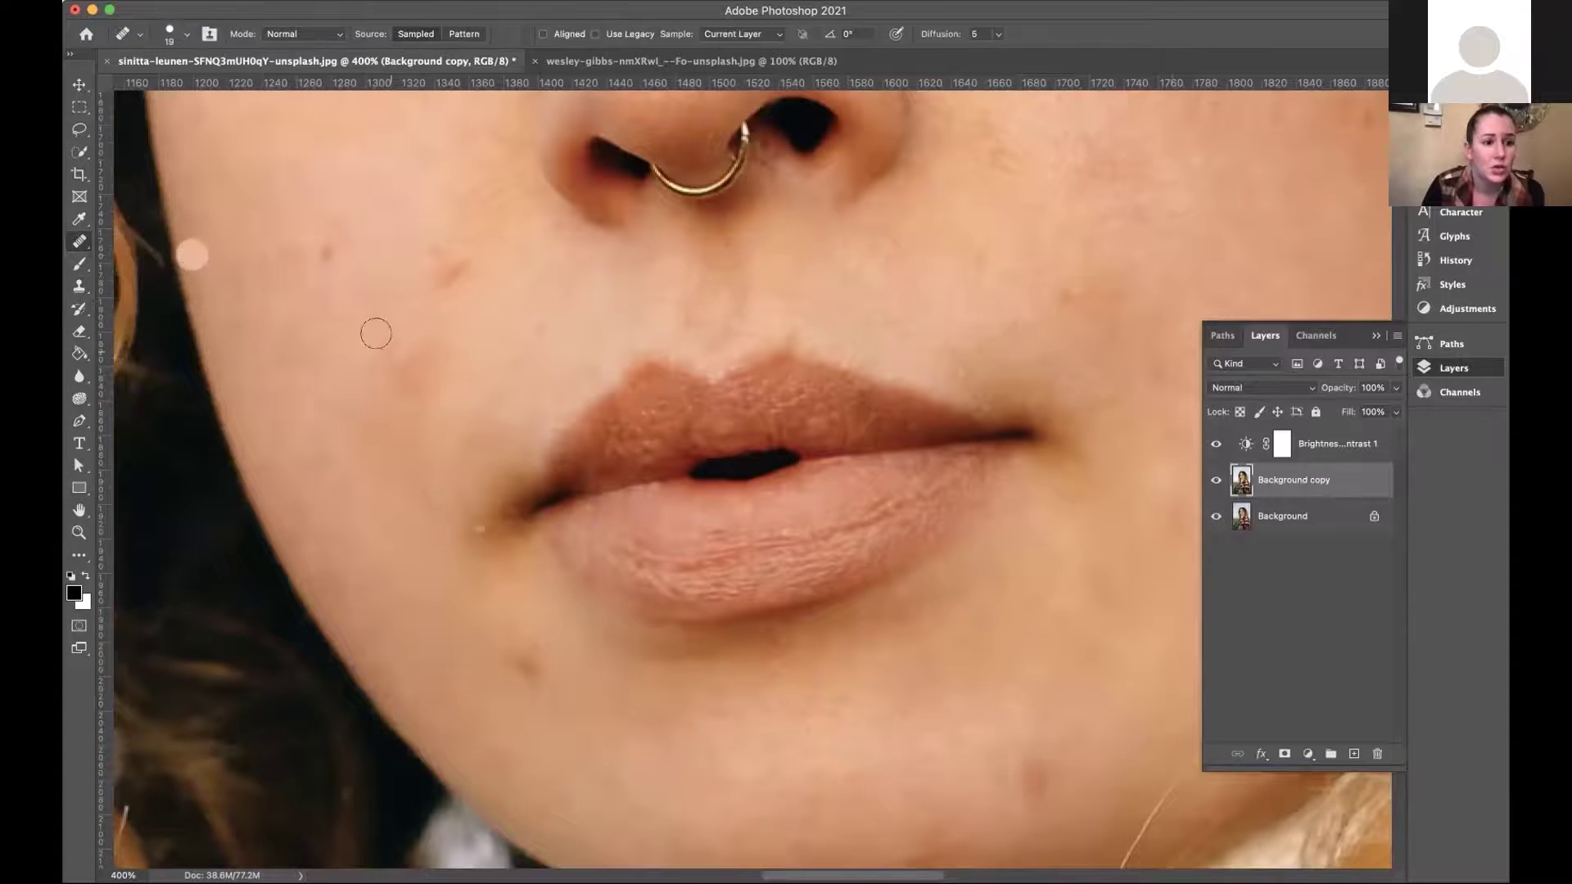
right_click(556, 687)
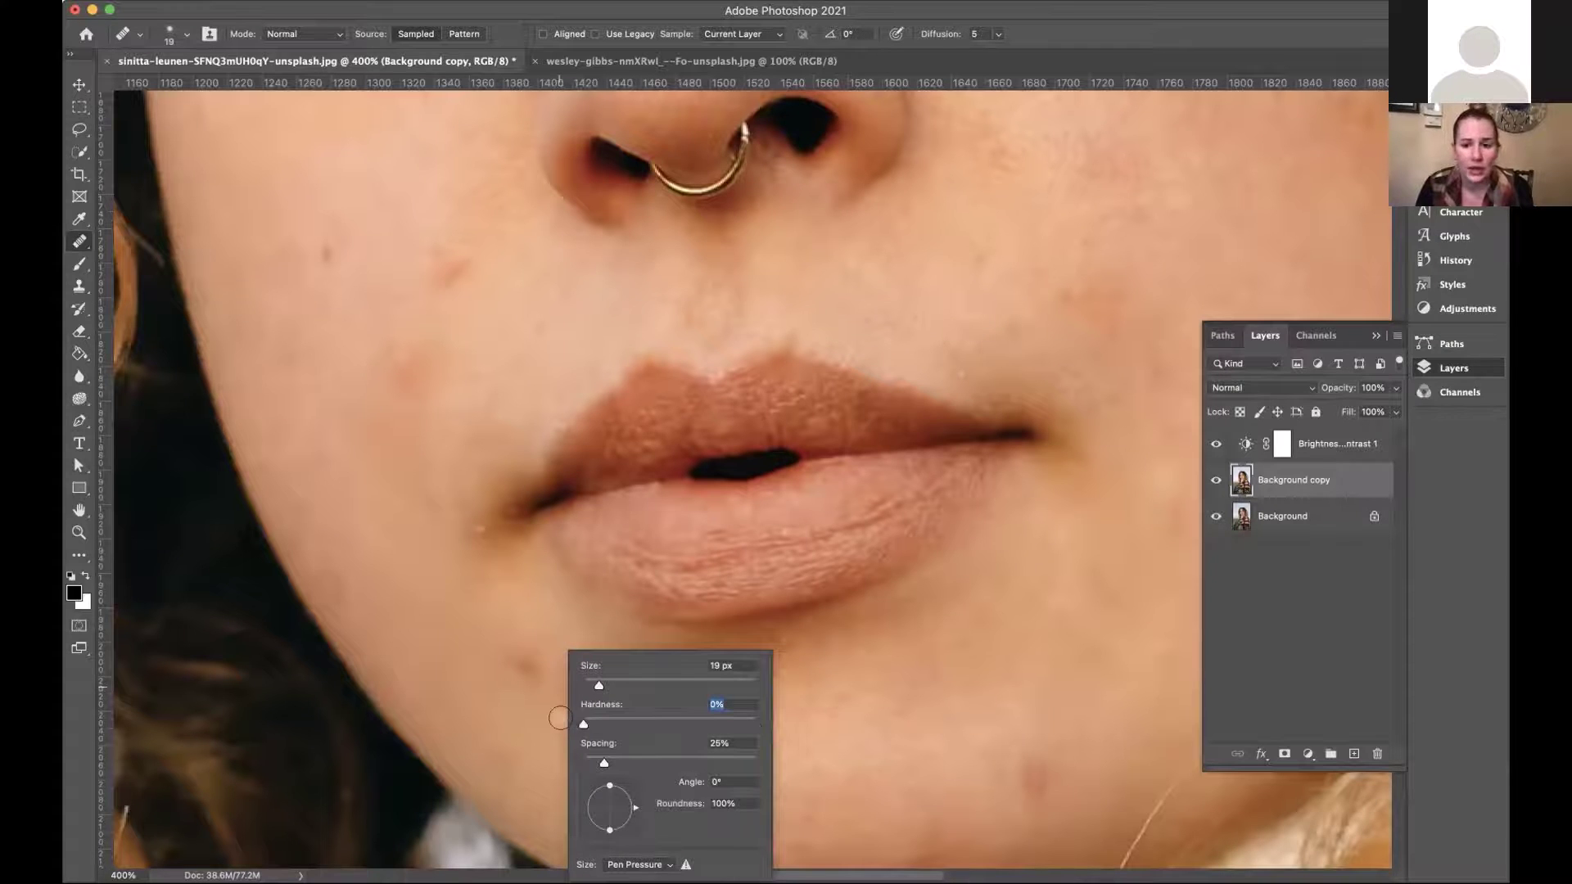
scroll(559, 718, down, 5)
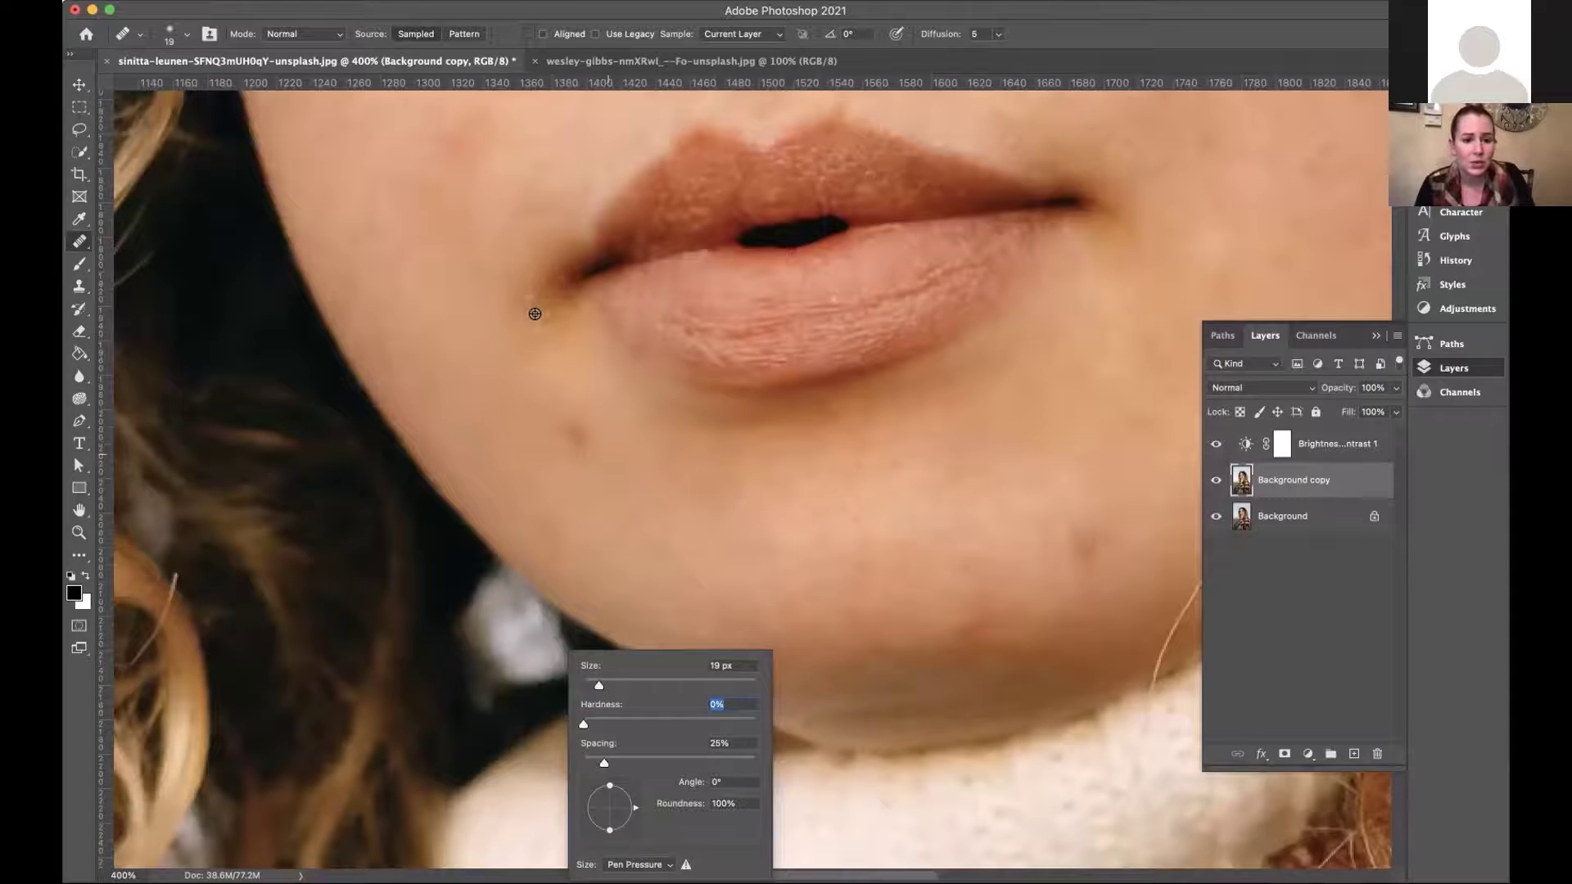
key(Return)
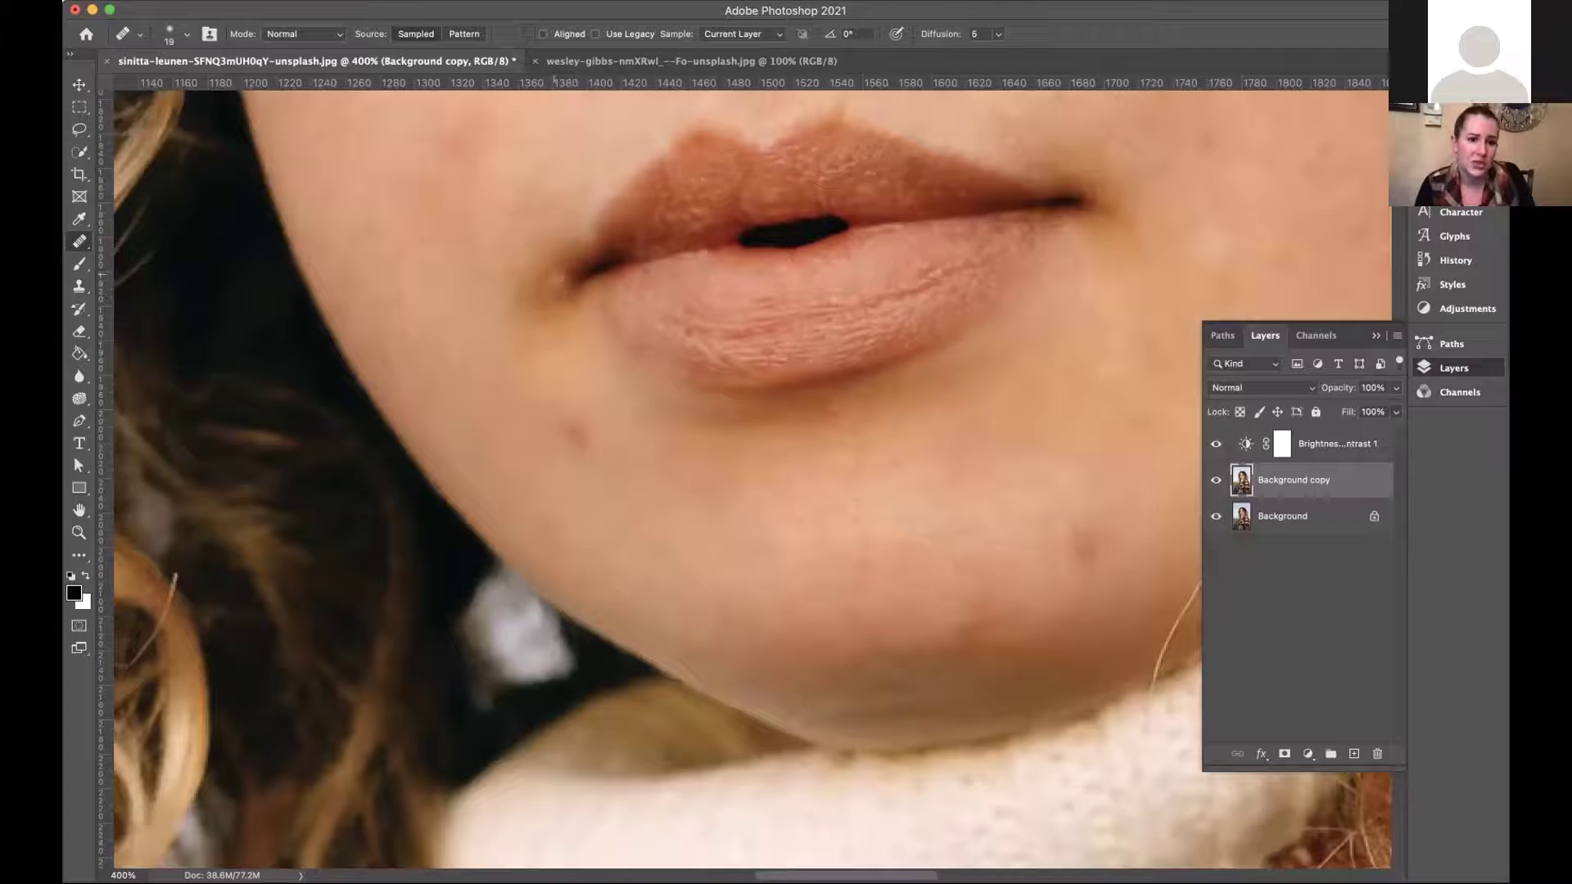
key(bracketleft)
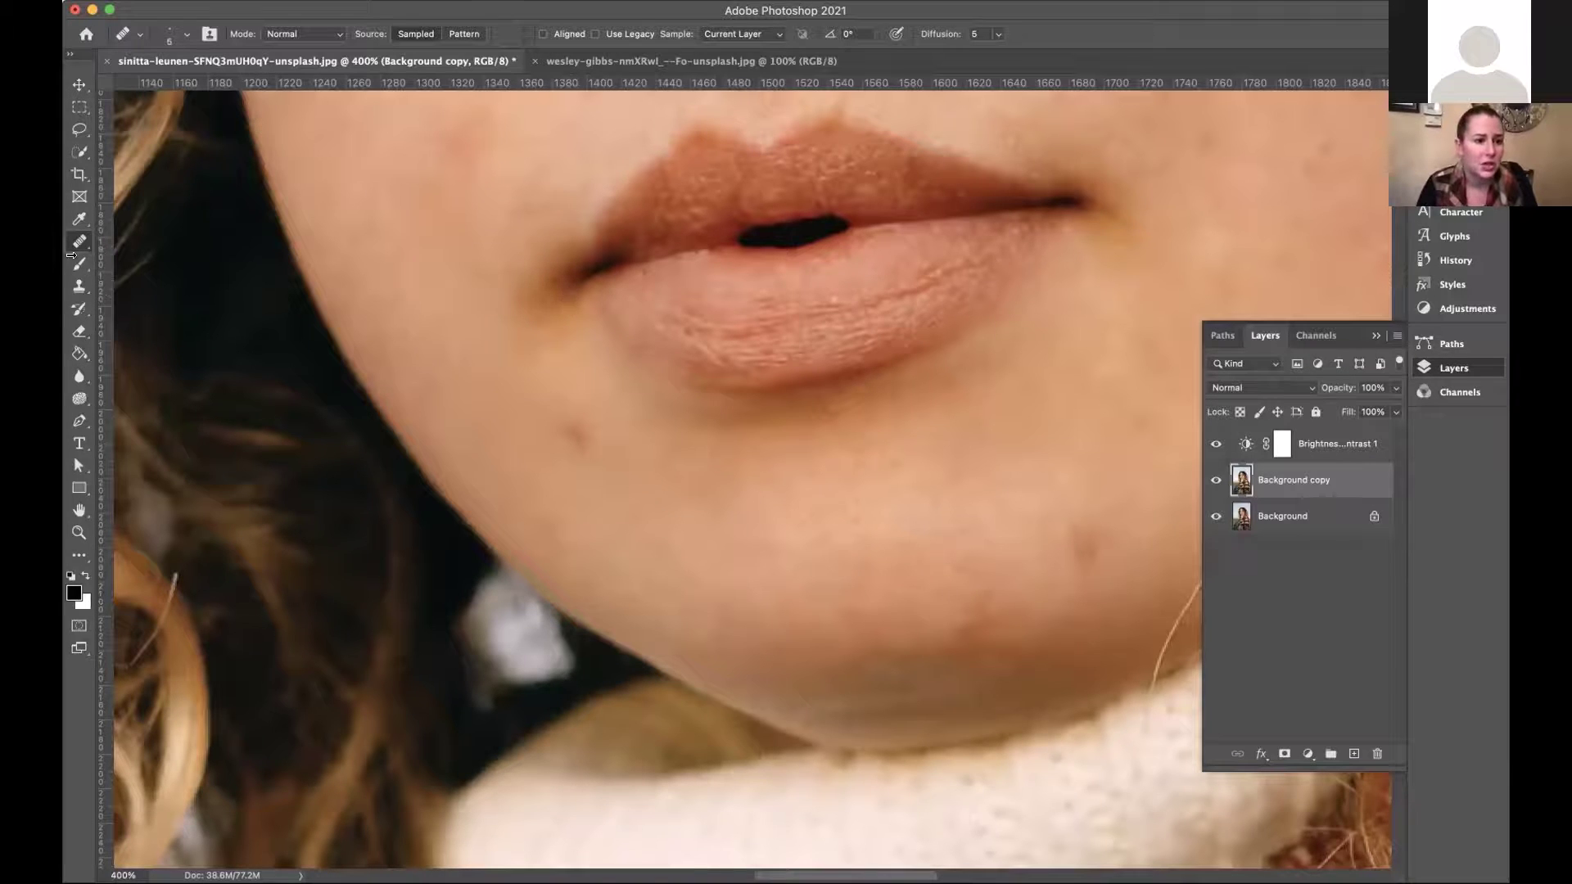
Switch to the Spot Healing Brush for the chin skin below the lower lip on the Background copy layer.
right_click(81, 245)
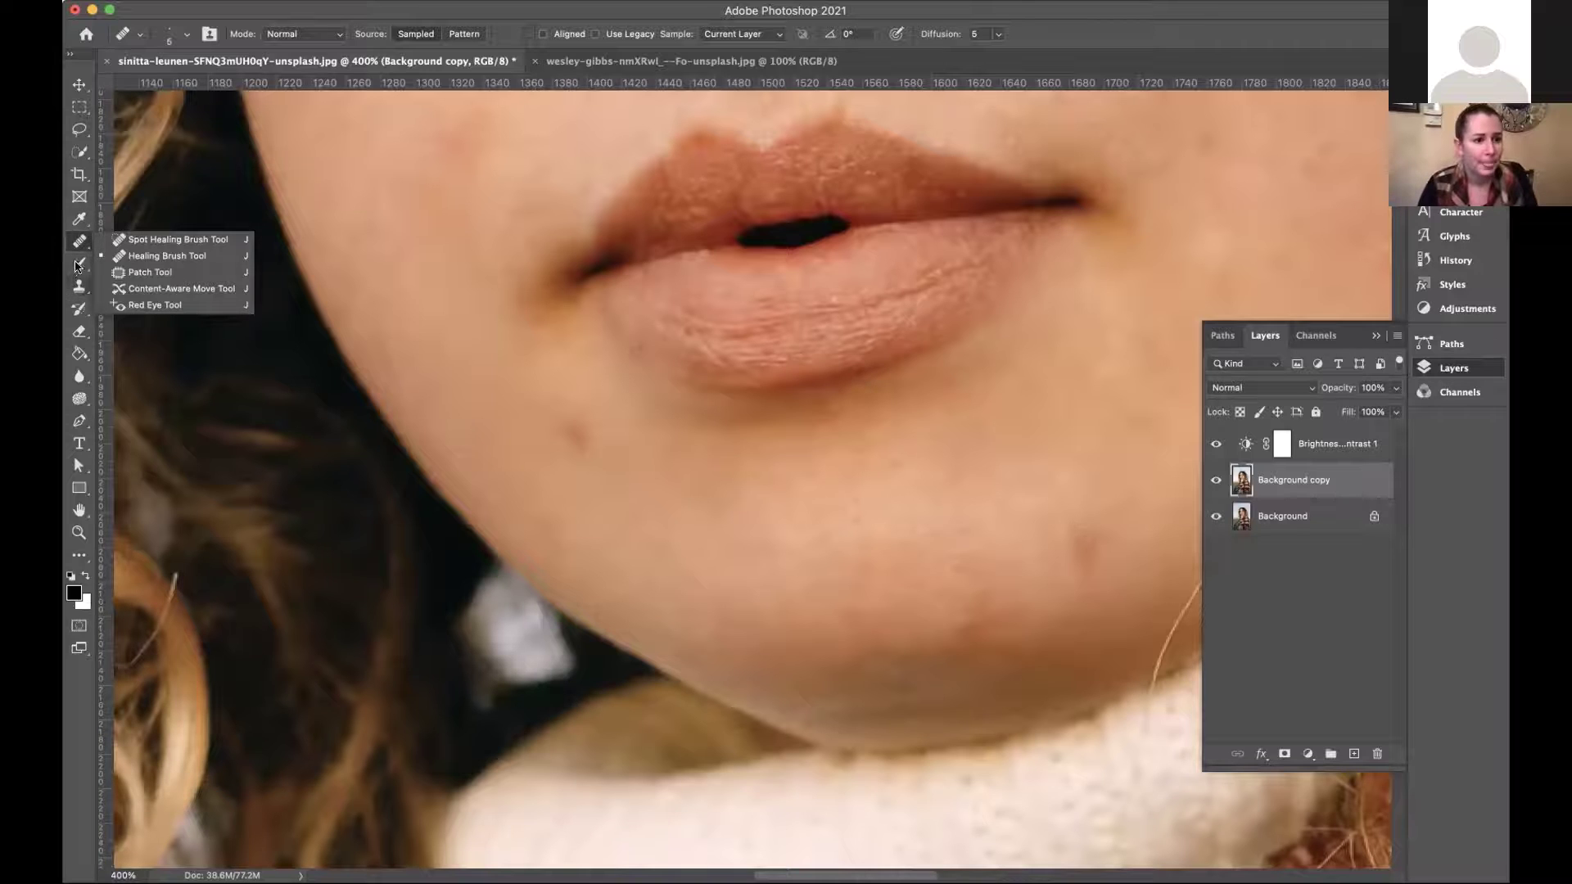
click(79, 286)
scroll(738, 560, right, 5)
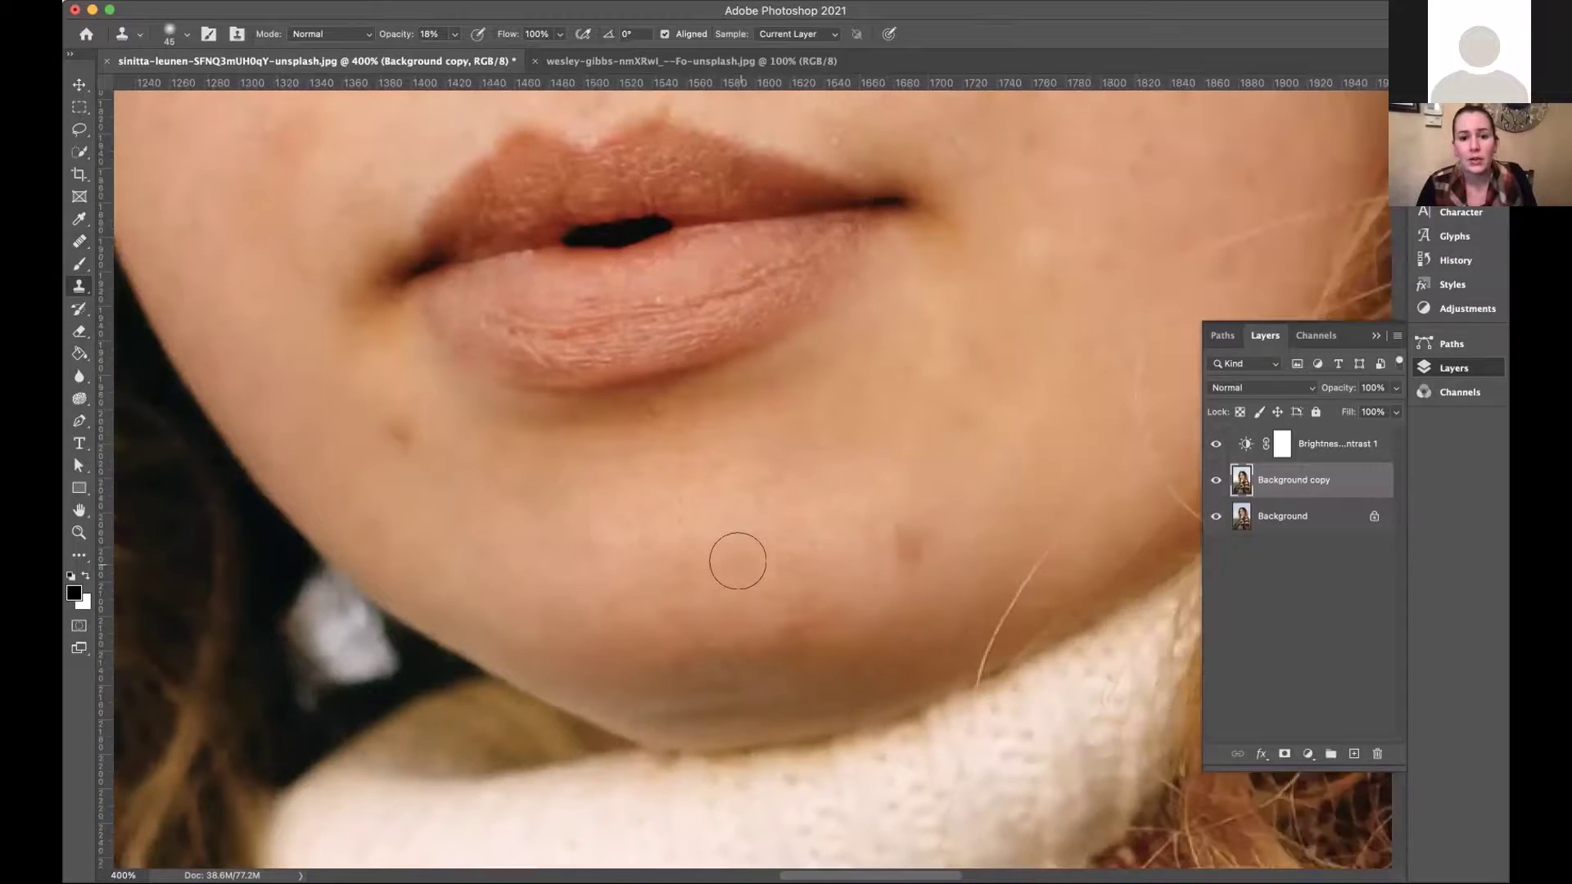
scroll(737, 561, up, 3)
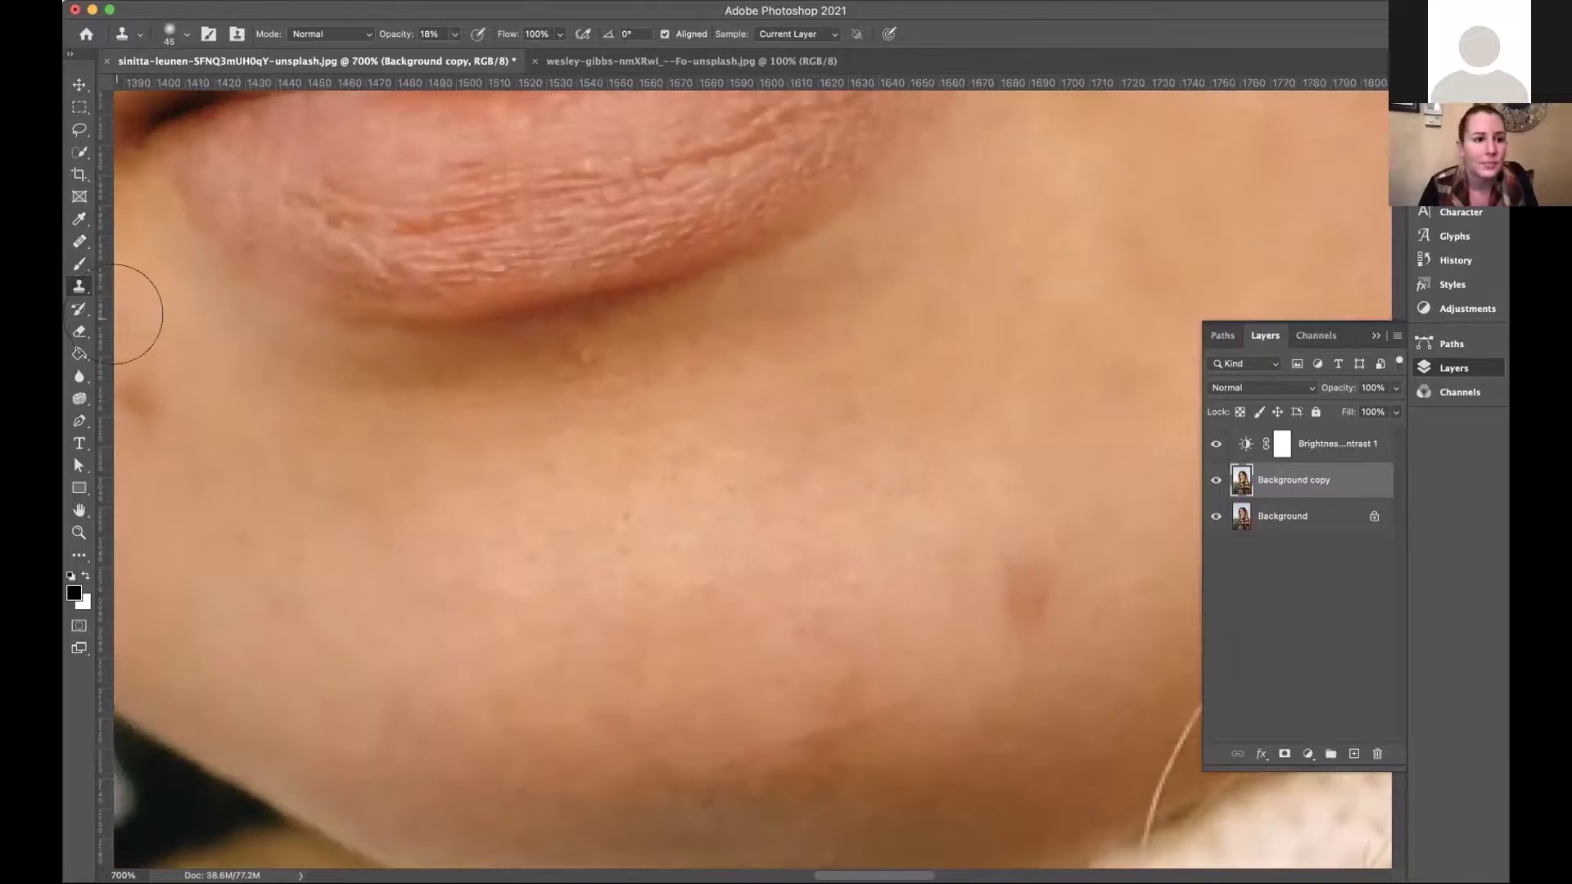
click(81, 244)
click(122, 243)
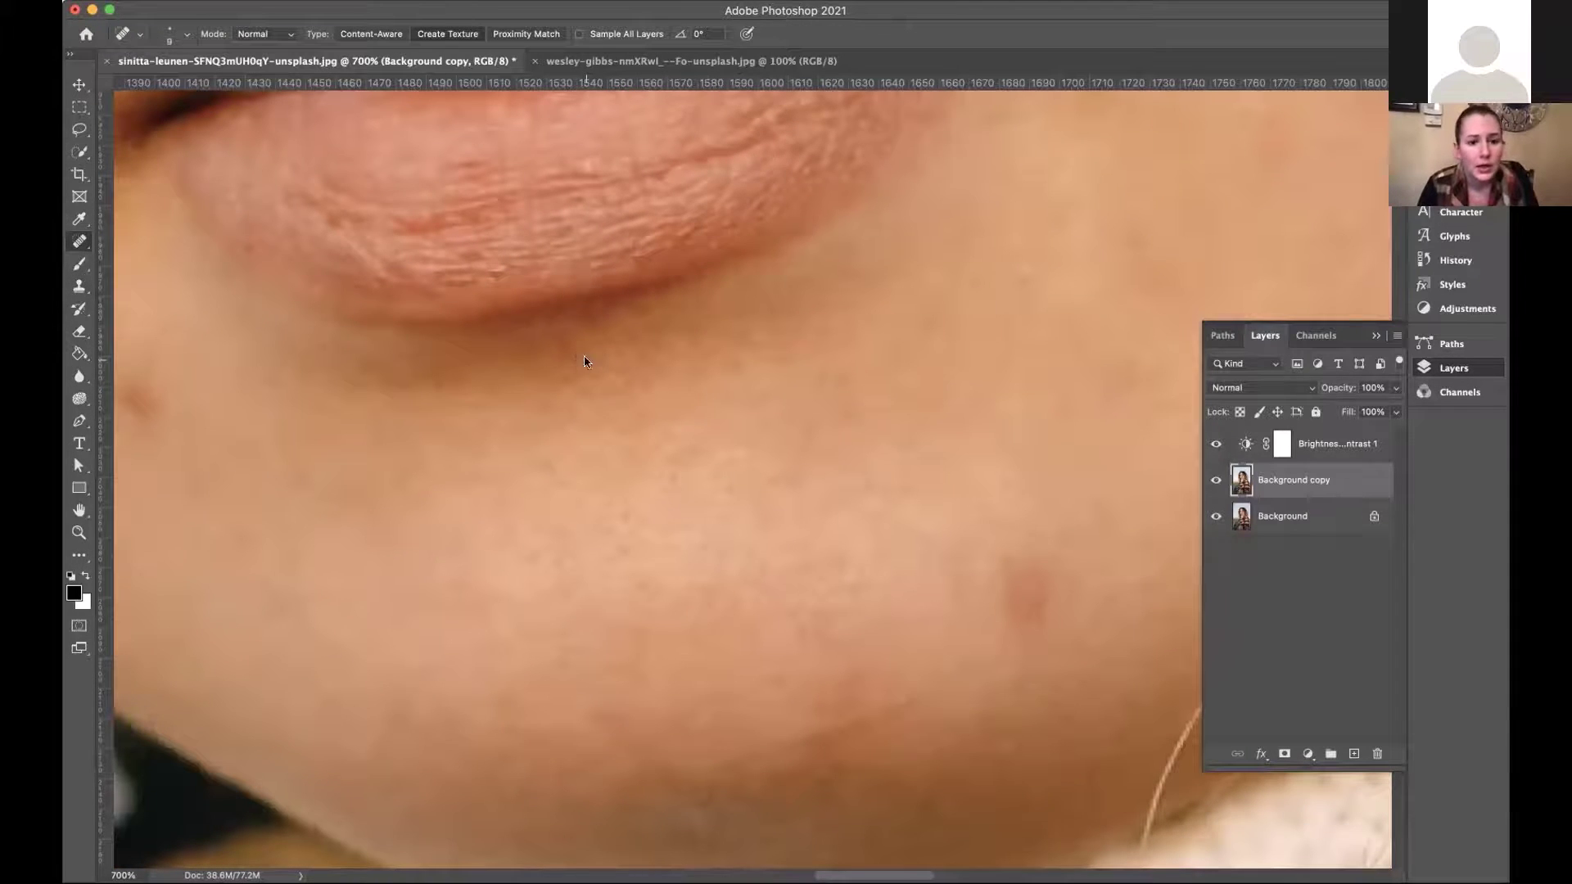
click(75, 244)
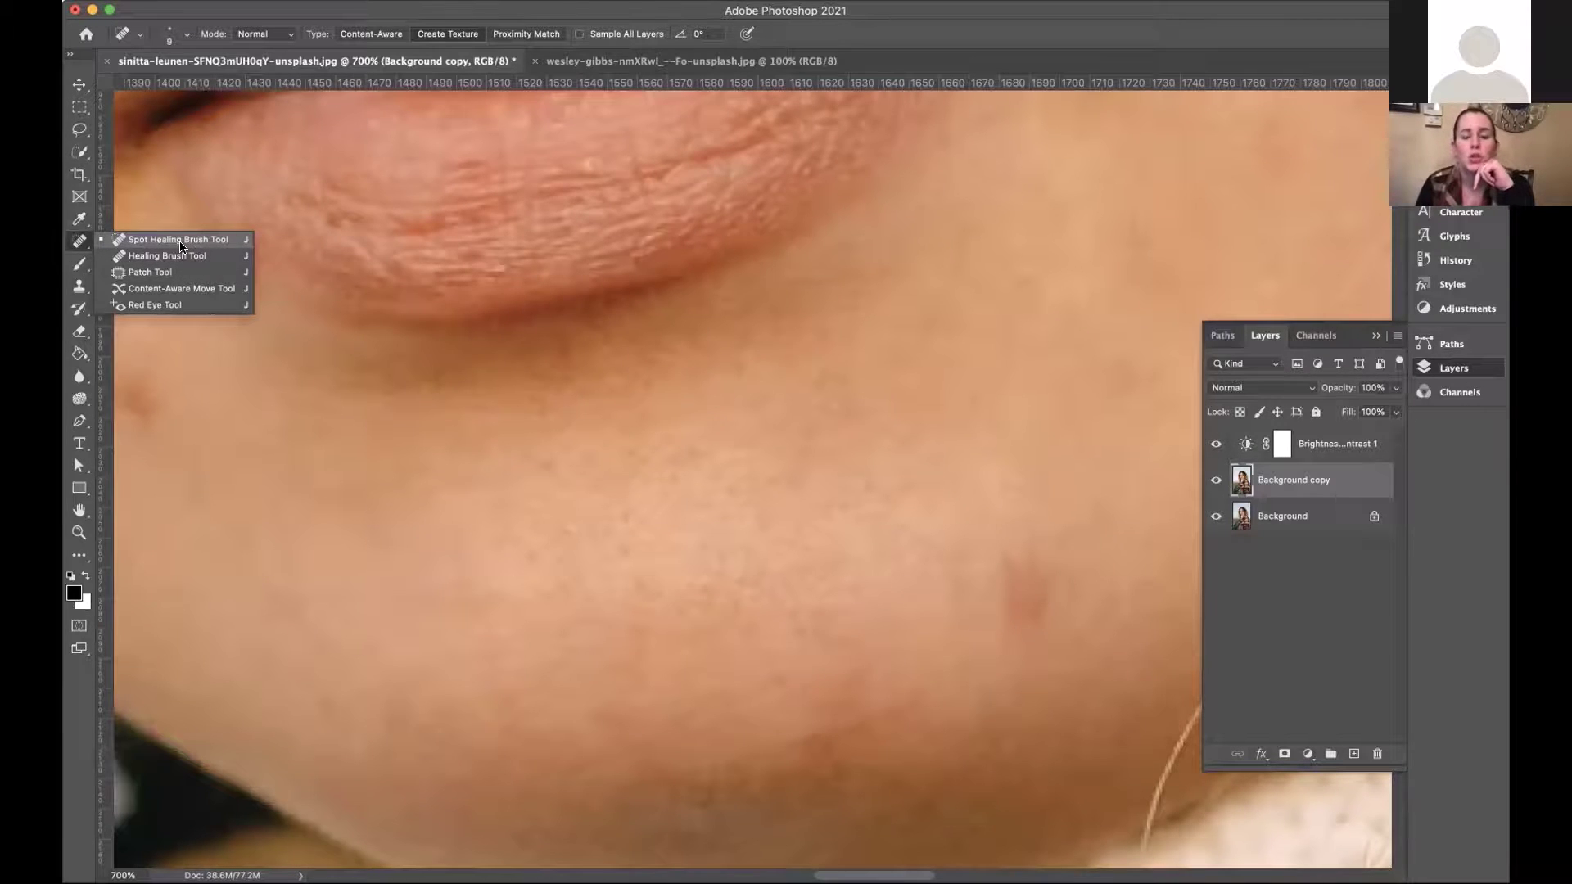
click(180, 243)
Examine the skin from the chin past the corner of the mouth and up the cheek to the hair for blemishes.
scroll(530, 553, right, 2)
scroll(531, 553, up, 1)
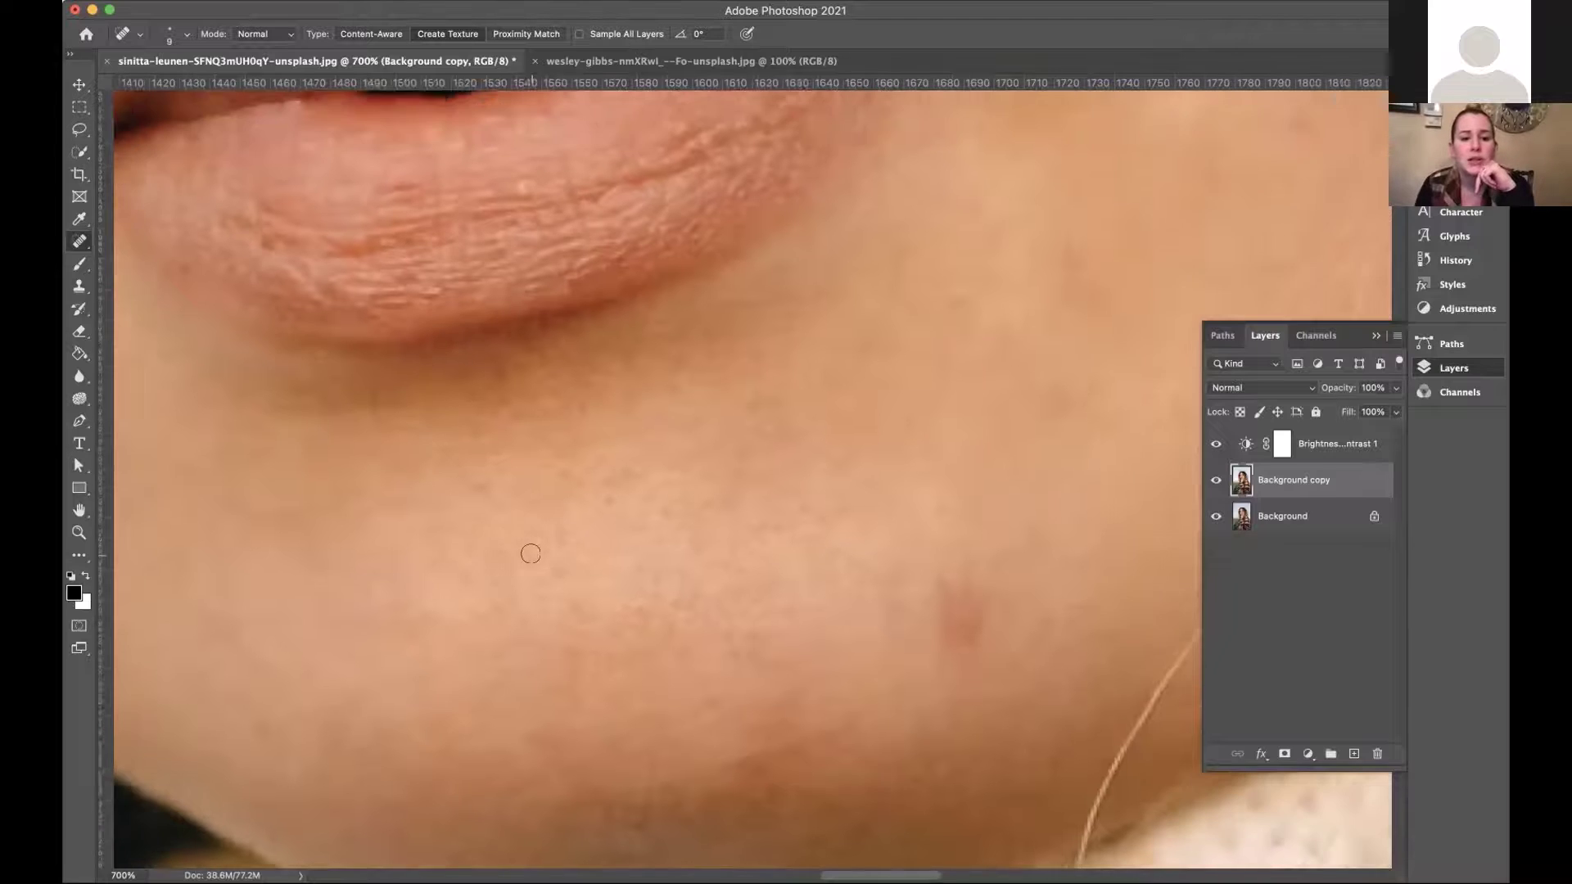
scroll(530, 554, right, 5)
scroll(531, 553, up, 2)
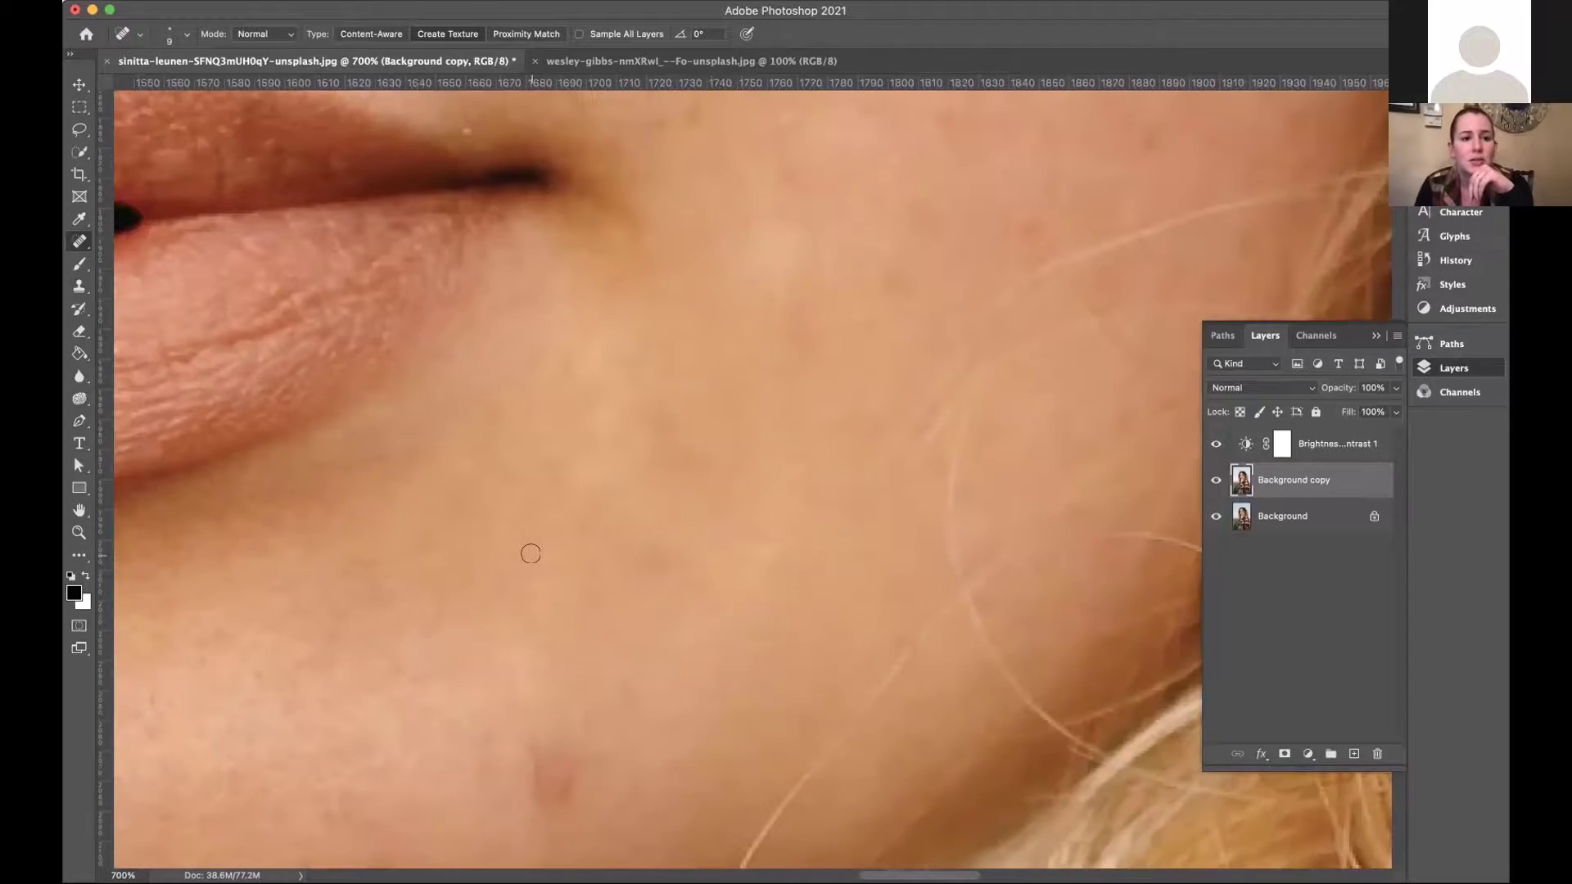
scroll(531, 554, right, 2)
scroll(531, 554, up, 3)
scroll(531, 553, left, 2)
scroll(531, 553, up, 1)
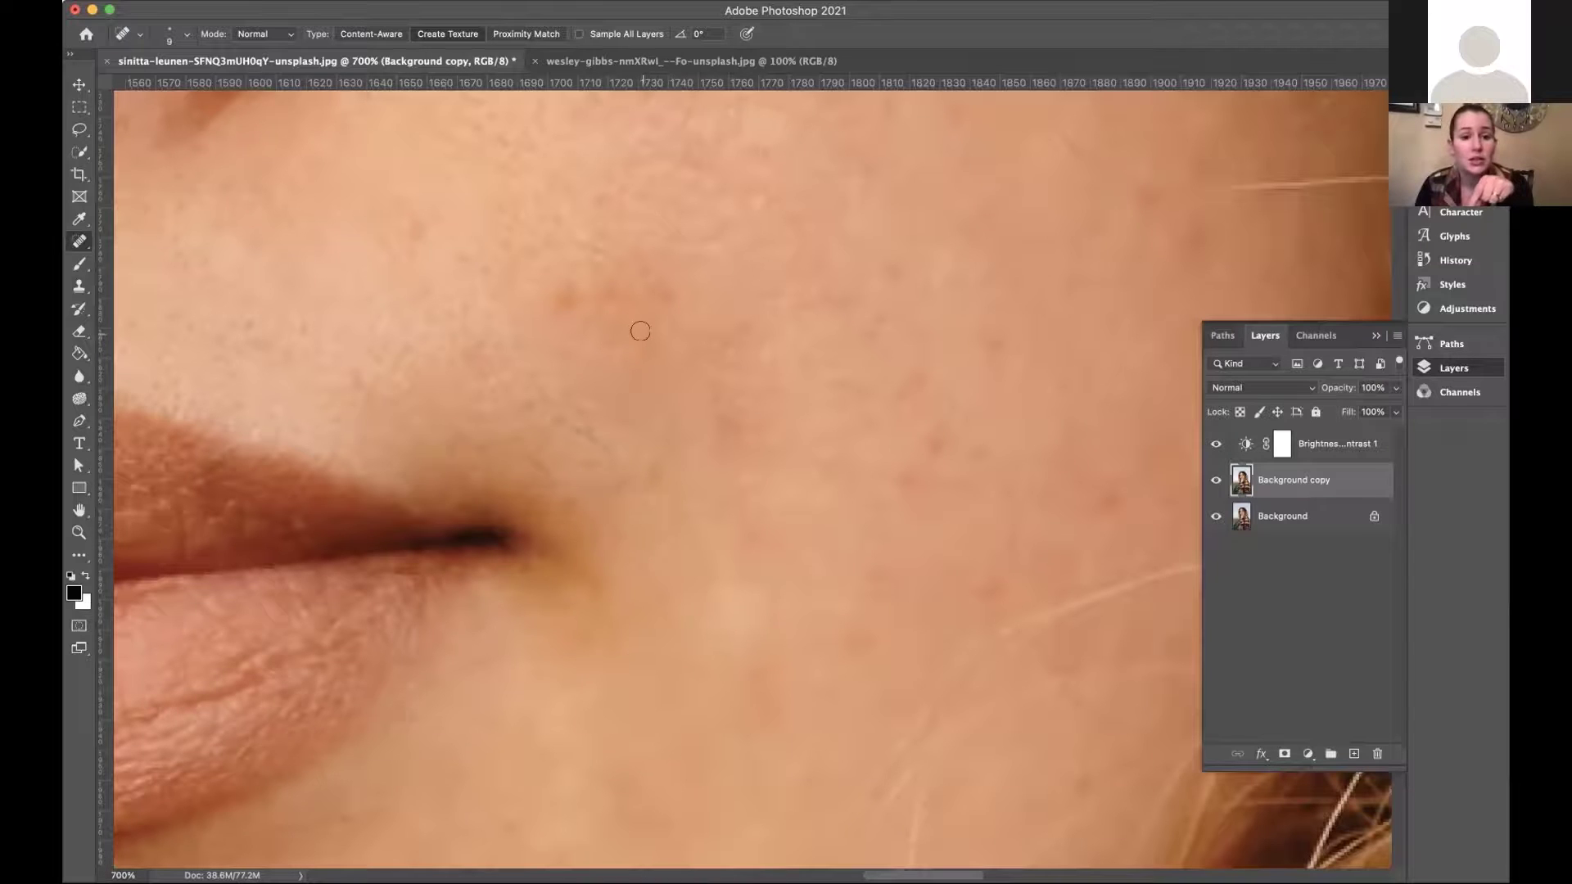
scroll(640, 330, right, 3)
scroll(640, 330, up, 3)
scroll(640, 330, up, 5)
scroll(640, 331, right, 2)
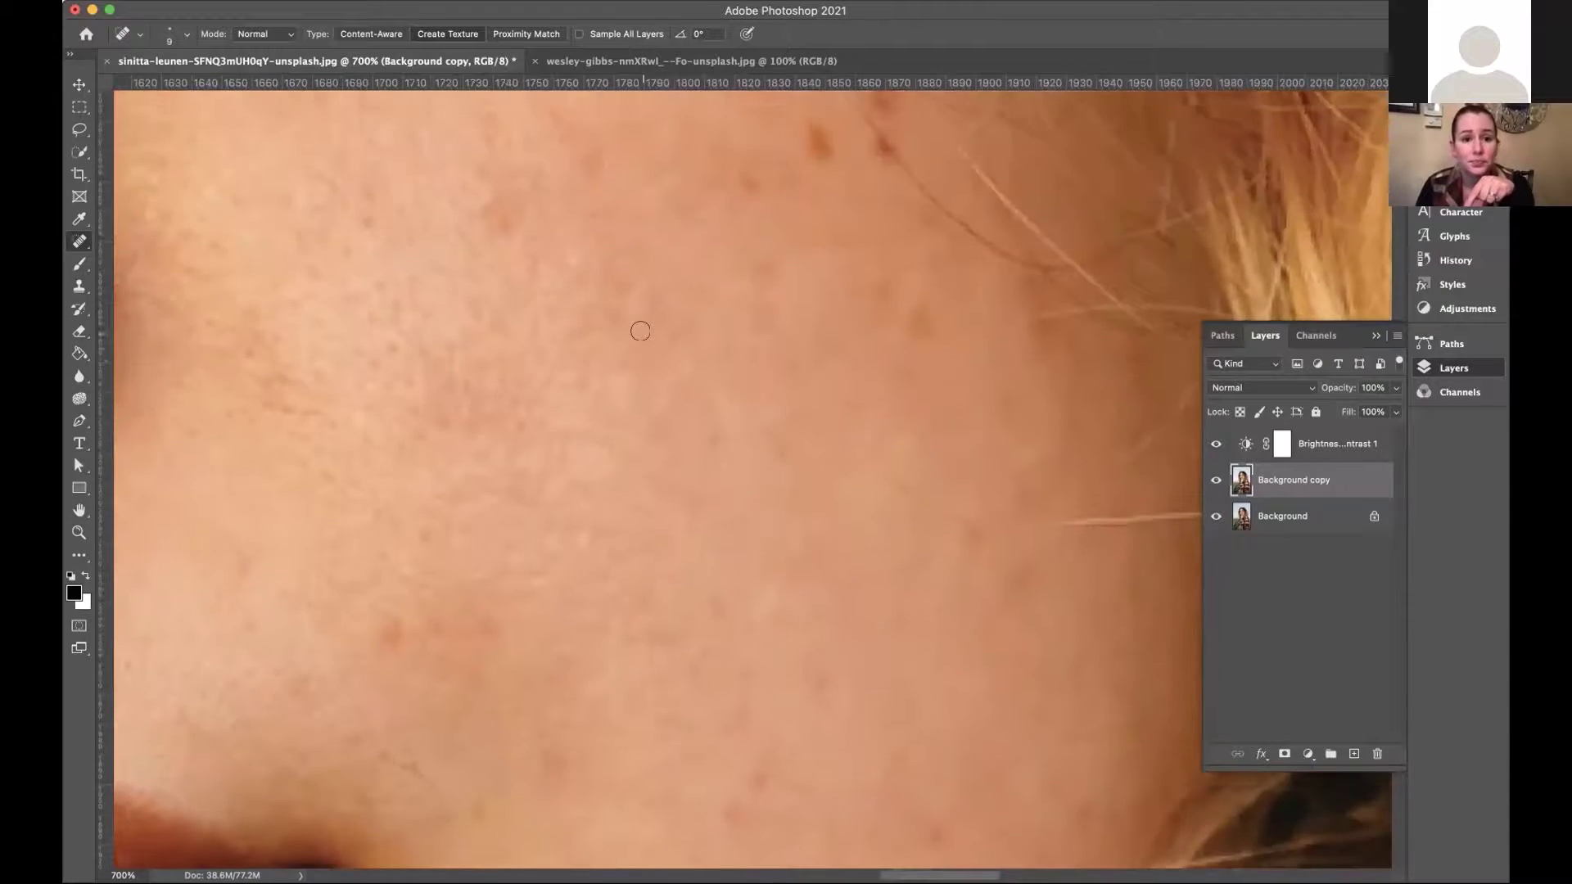
scroll(640, 330, up, 1)
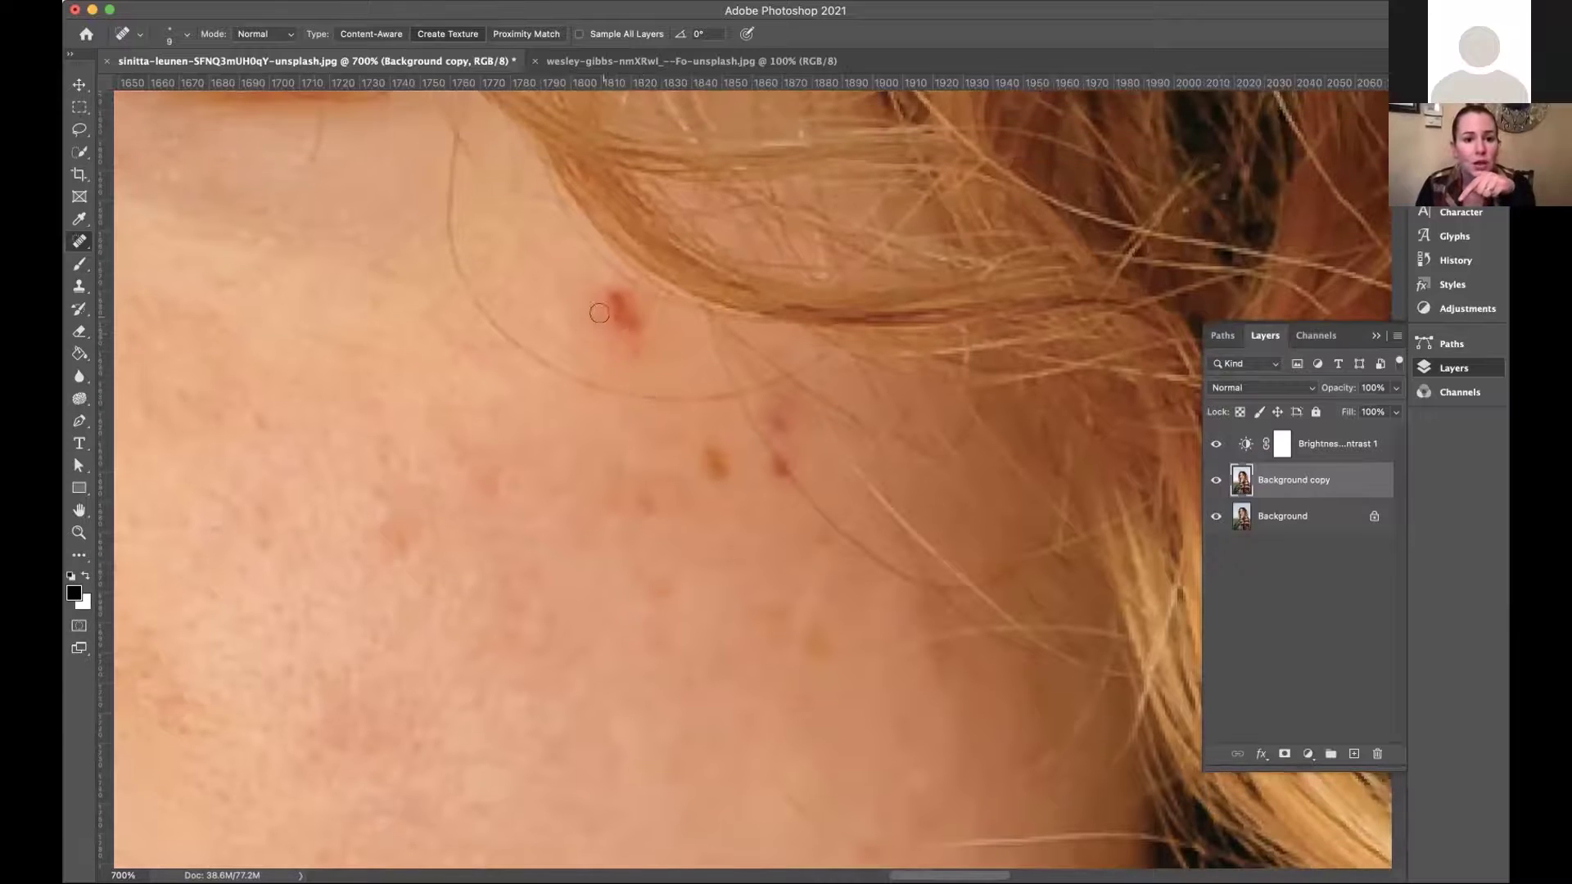
Set up the Clone Stamp with a 15 px brush and sample clean skin beside the red cheek blemish near the hair.
click(79, 285)
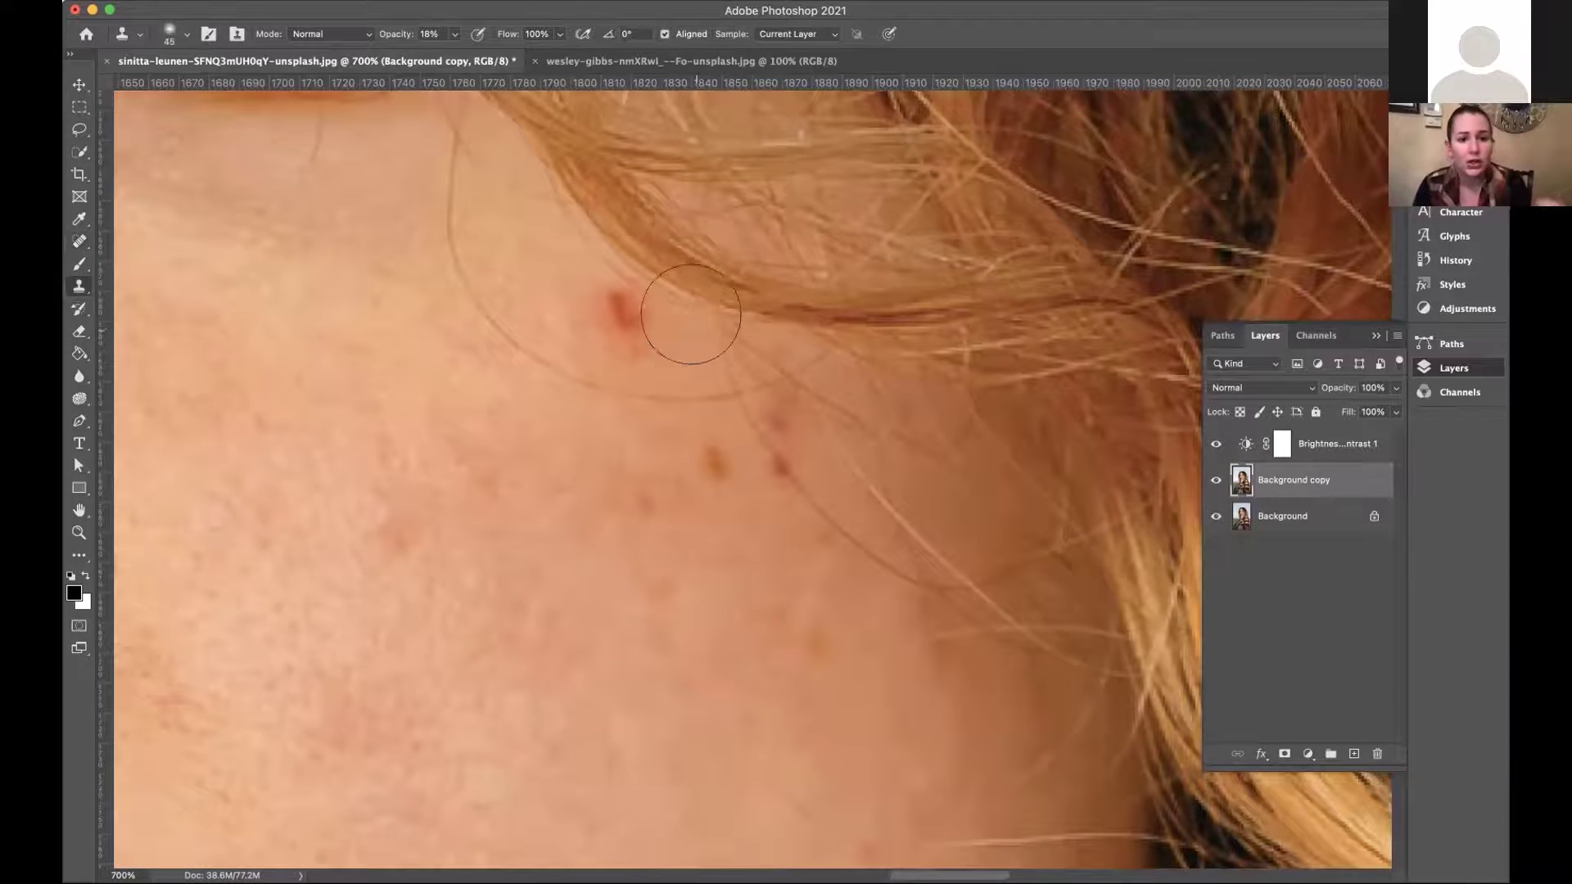
key(bracketleft)
key(bracketleft)
key(bracketleft)
key(bracketleft)
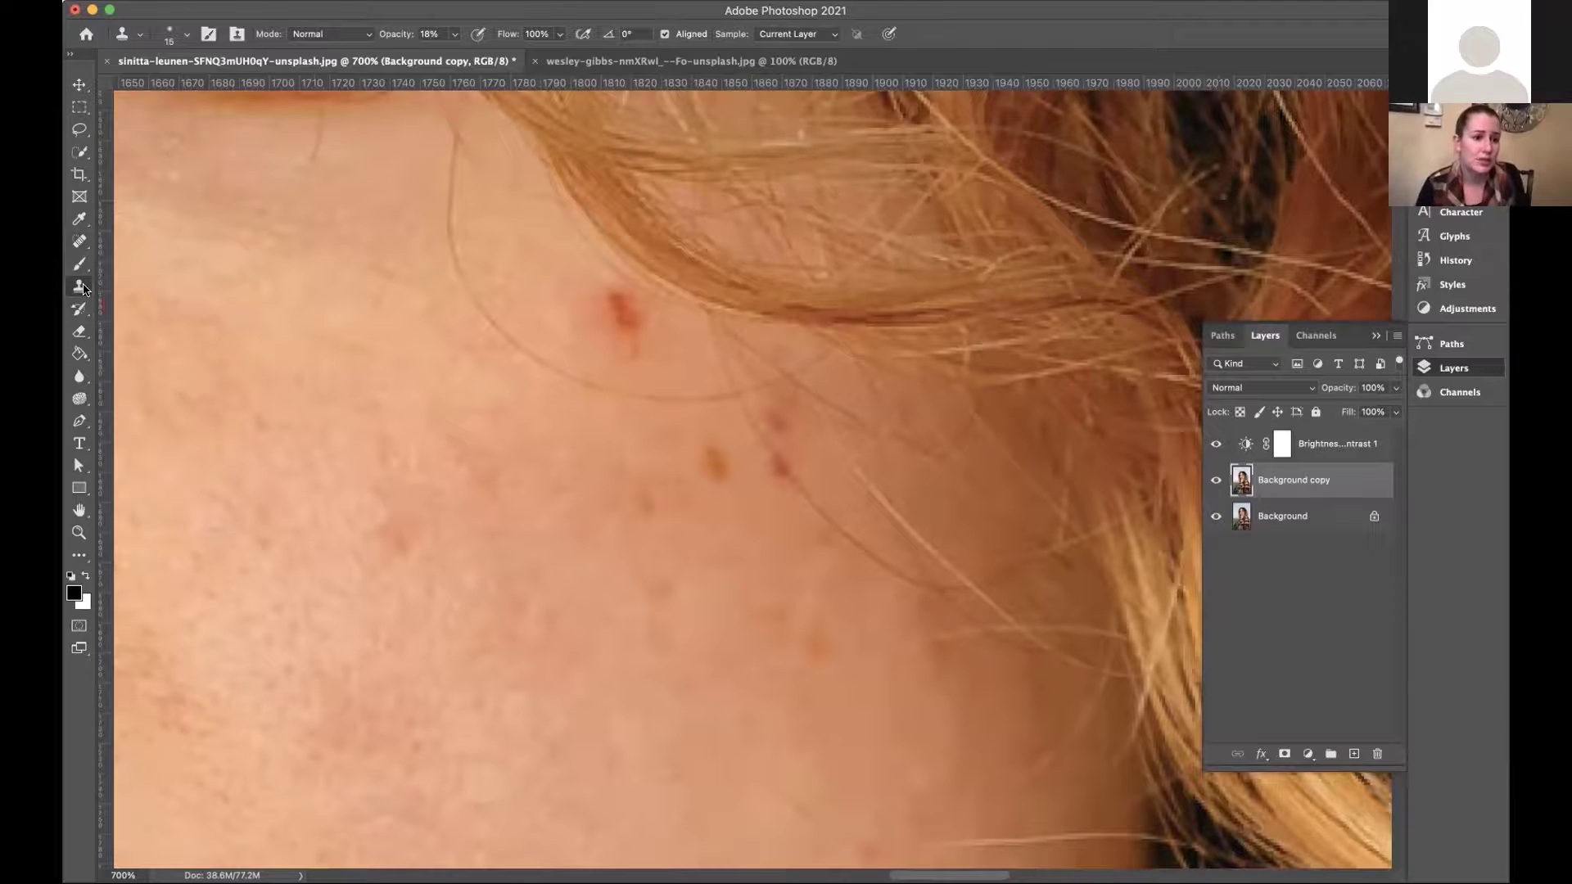
alt+click(574, 299)
Try to cover the red cheek blemish with Clone Stamp dabs at 18% opacity.
click(612, 306)
click(616, 309)
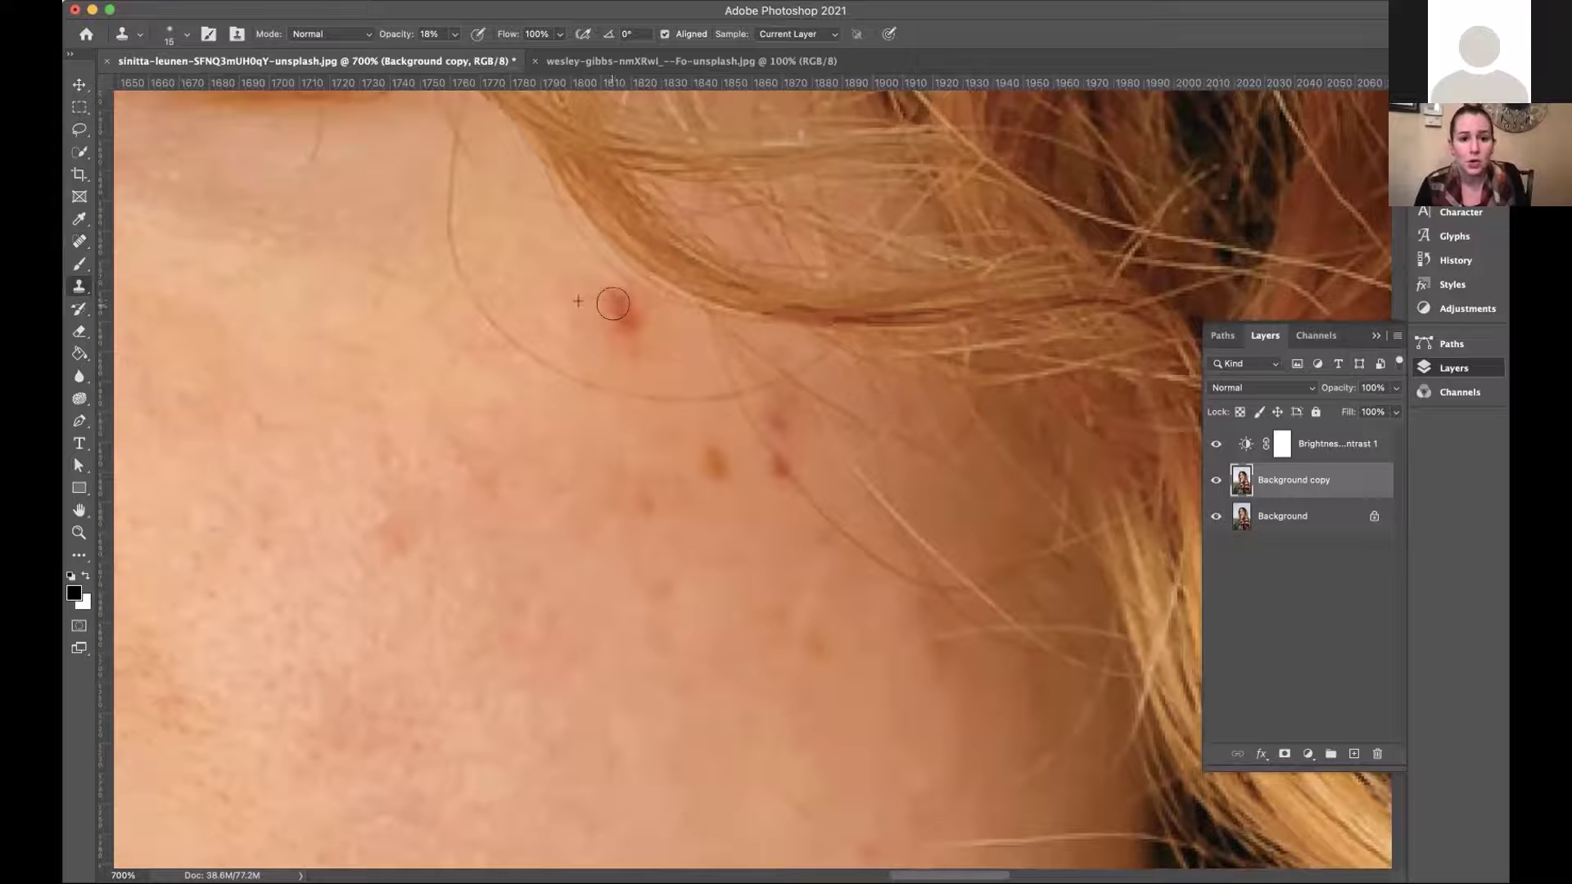
click(622, 311)
click(618, 307)
key(super+z)
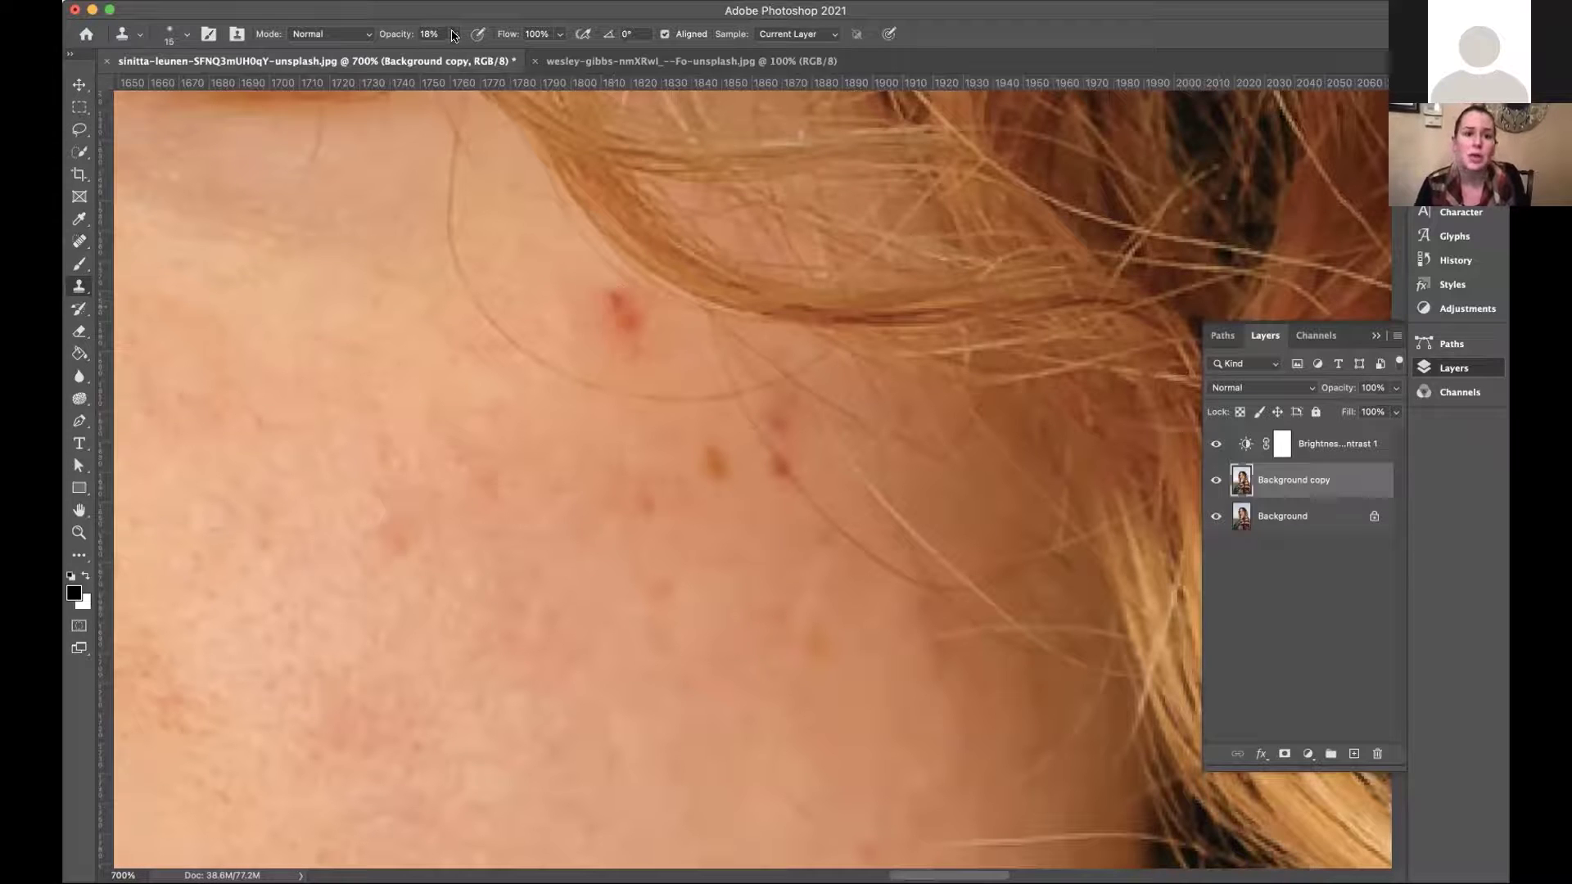
Raise the Clone Stamp opacity to 100% and paint clean skin over the red cheek blemish and the red spots below it.
click(454, 34)
drag(454, 54, 525, 54)
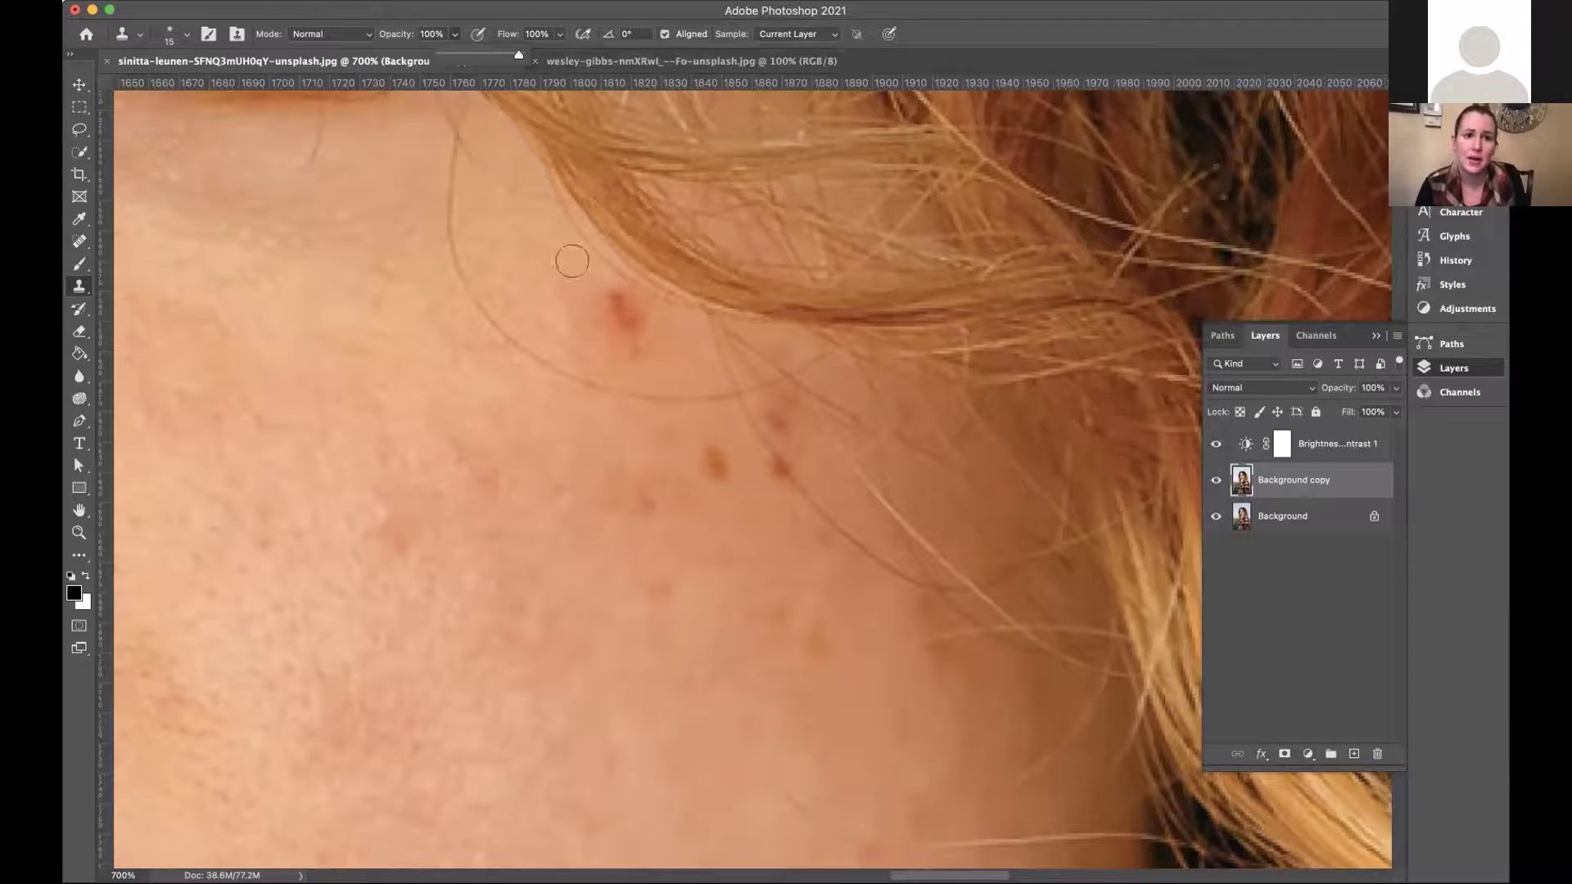
drag(610, 302, 627, 323)
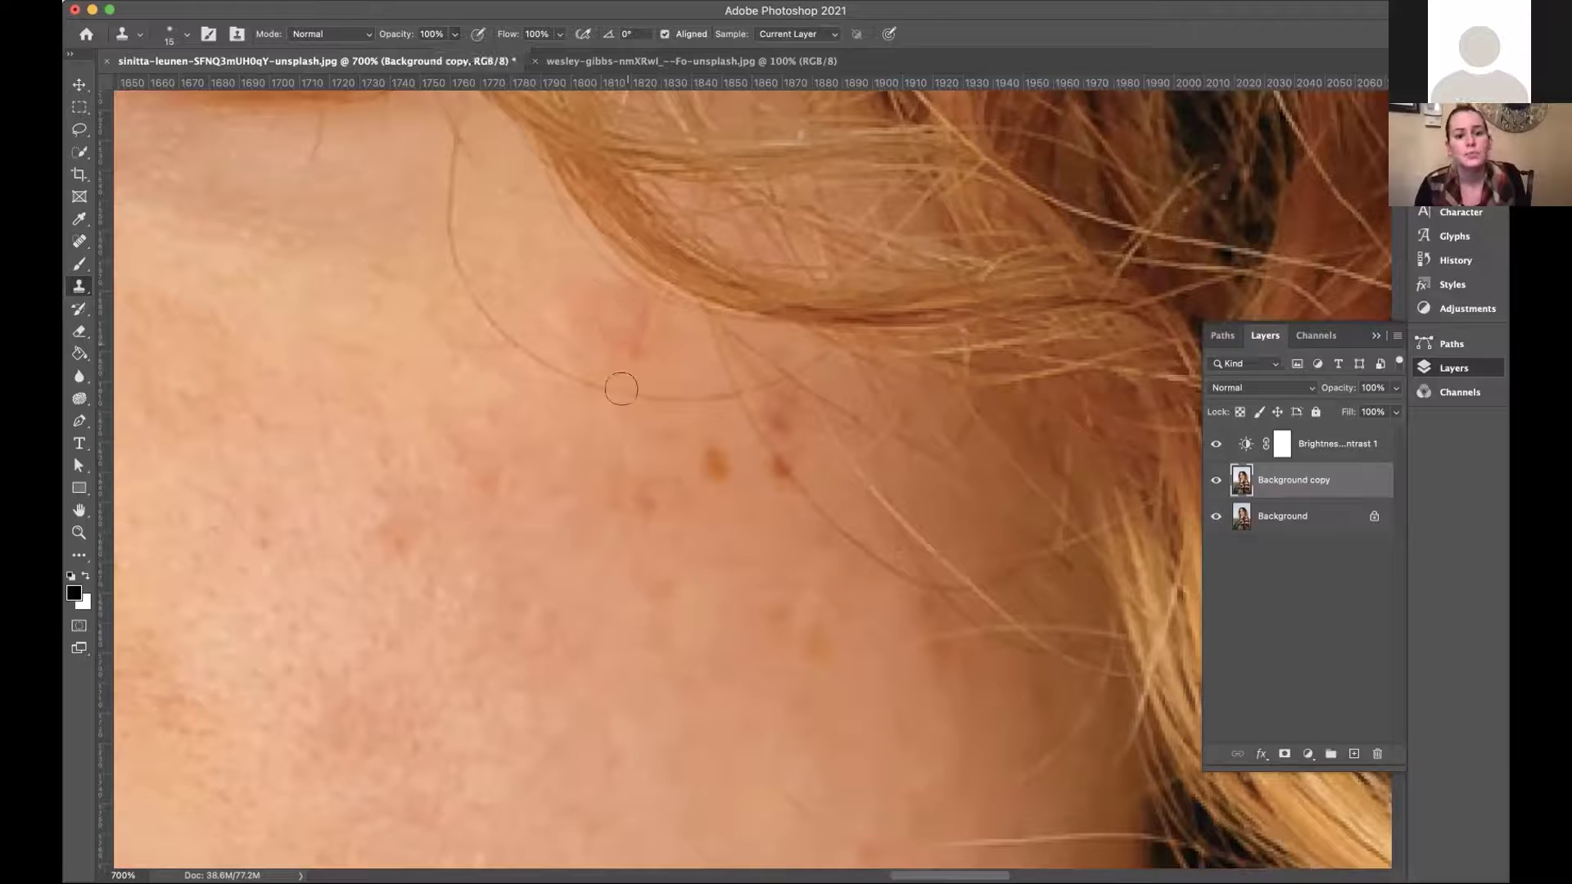
drag(764, 476, 764, 466)
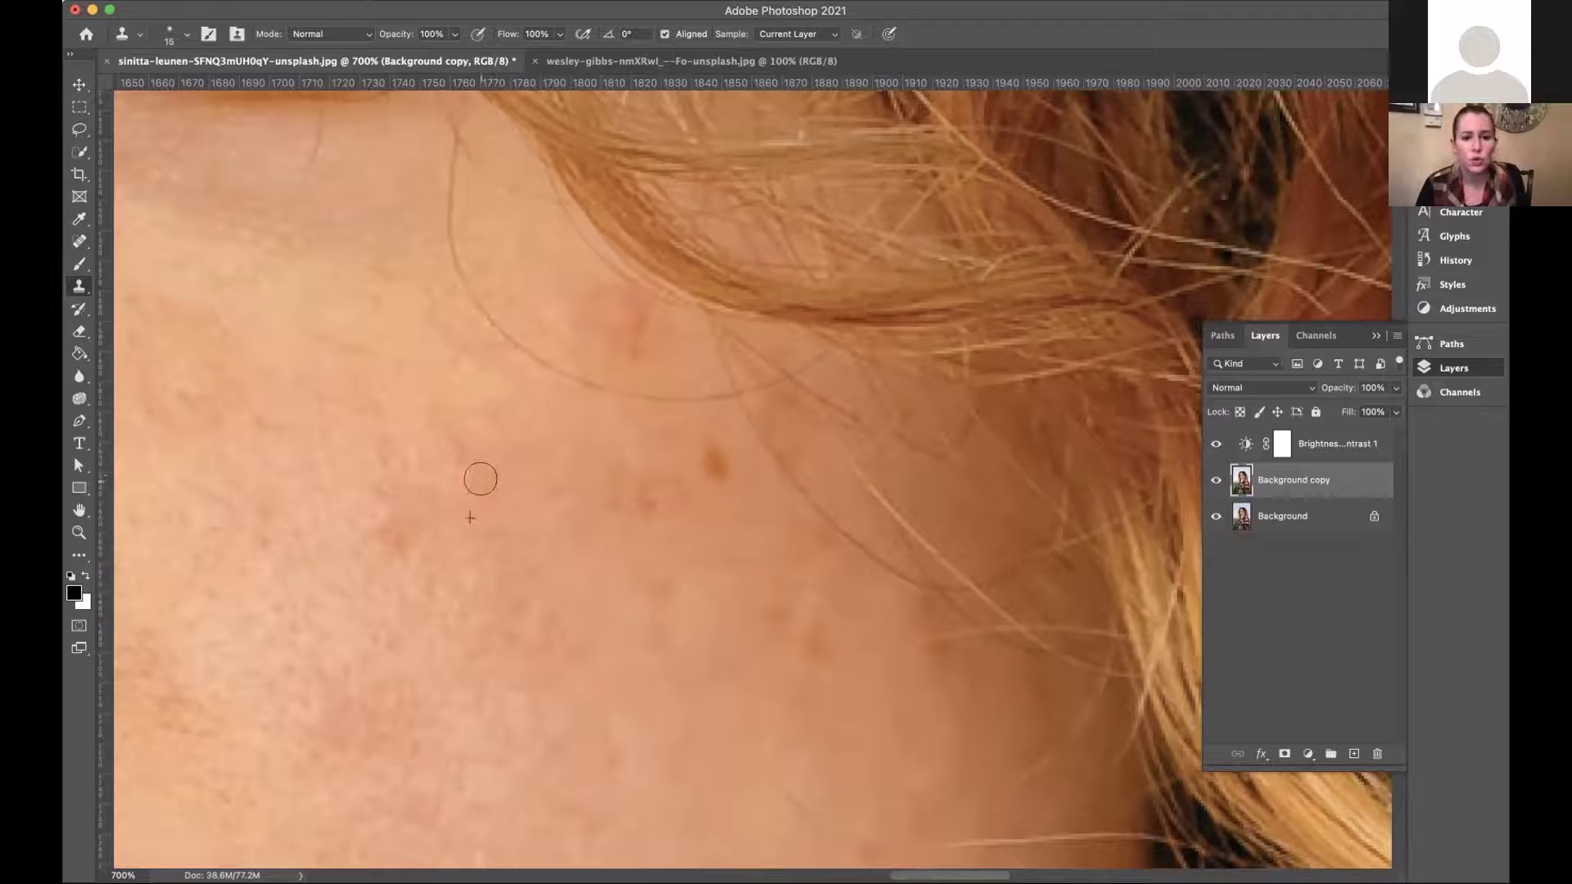
Clone clean skin sampled from both sides over the large reddish blemish on the forehead.
scroll(491, 491, down, 10)
key(super+0)
key(super+minus)
key(super+minus)
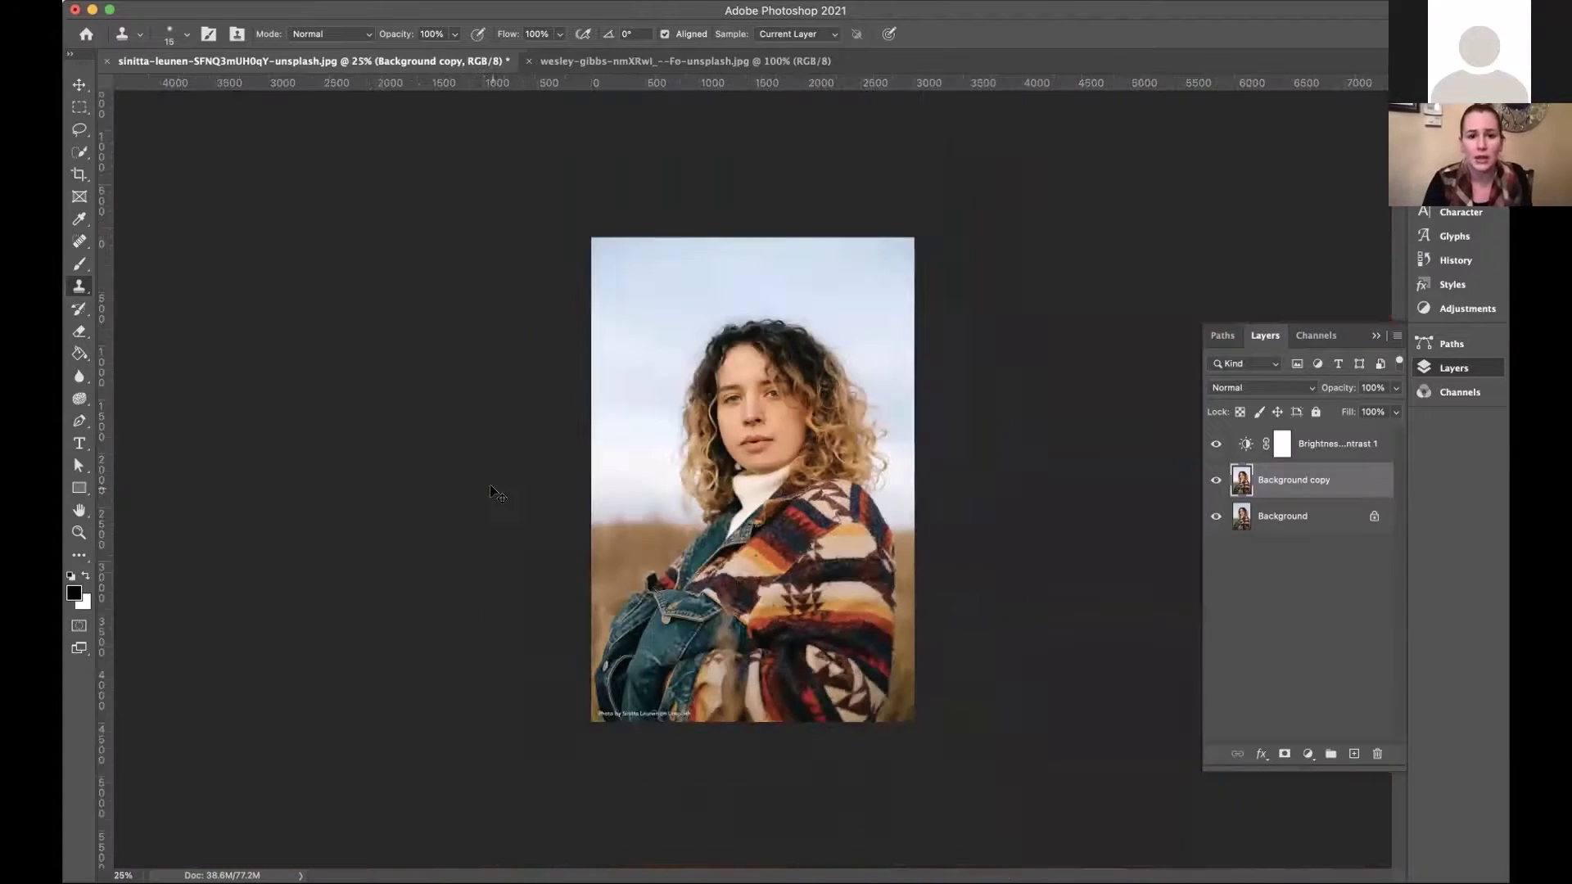
key(super+plus)
key(super+plus)
key(super+plus)
scroll(491, 487, up, 6)
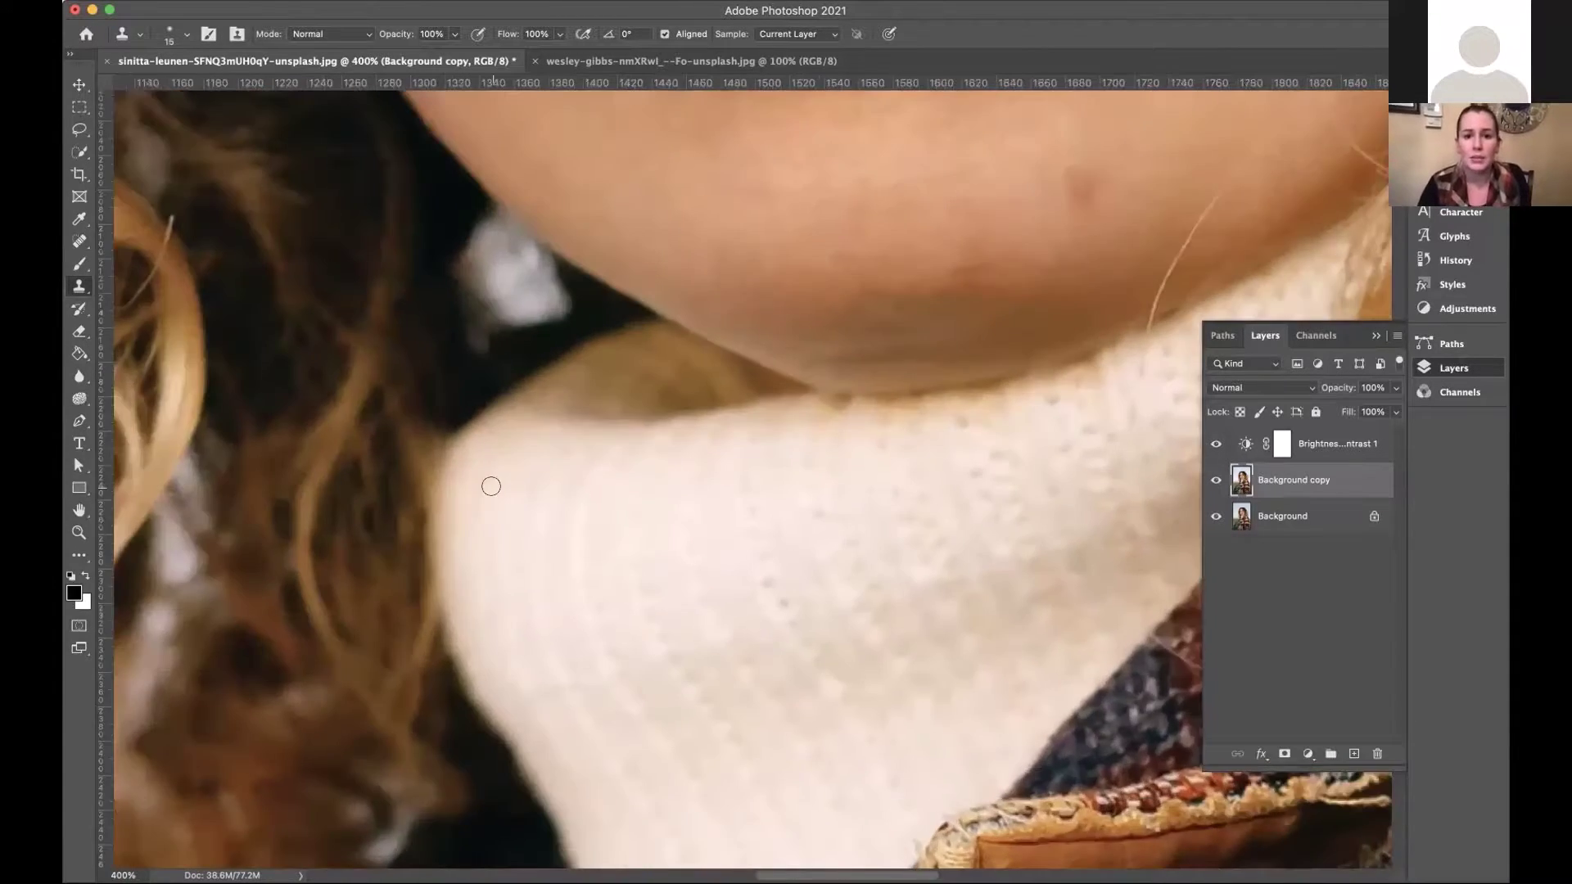
scroll(492, 487, up, 5)
scroll(491, 486, up, 5)
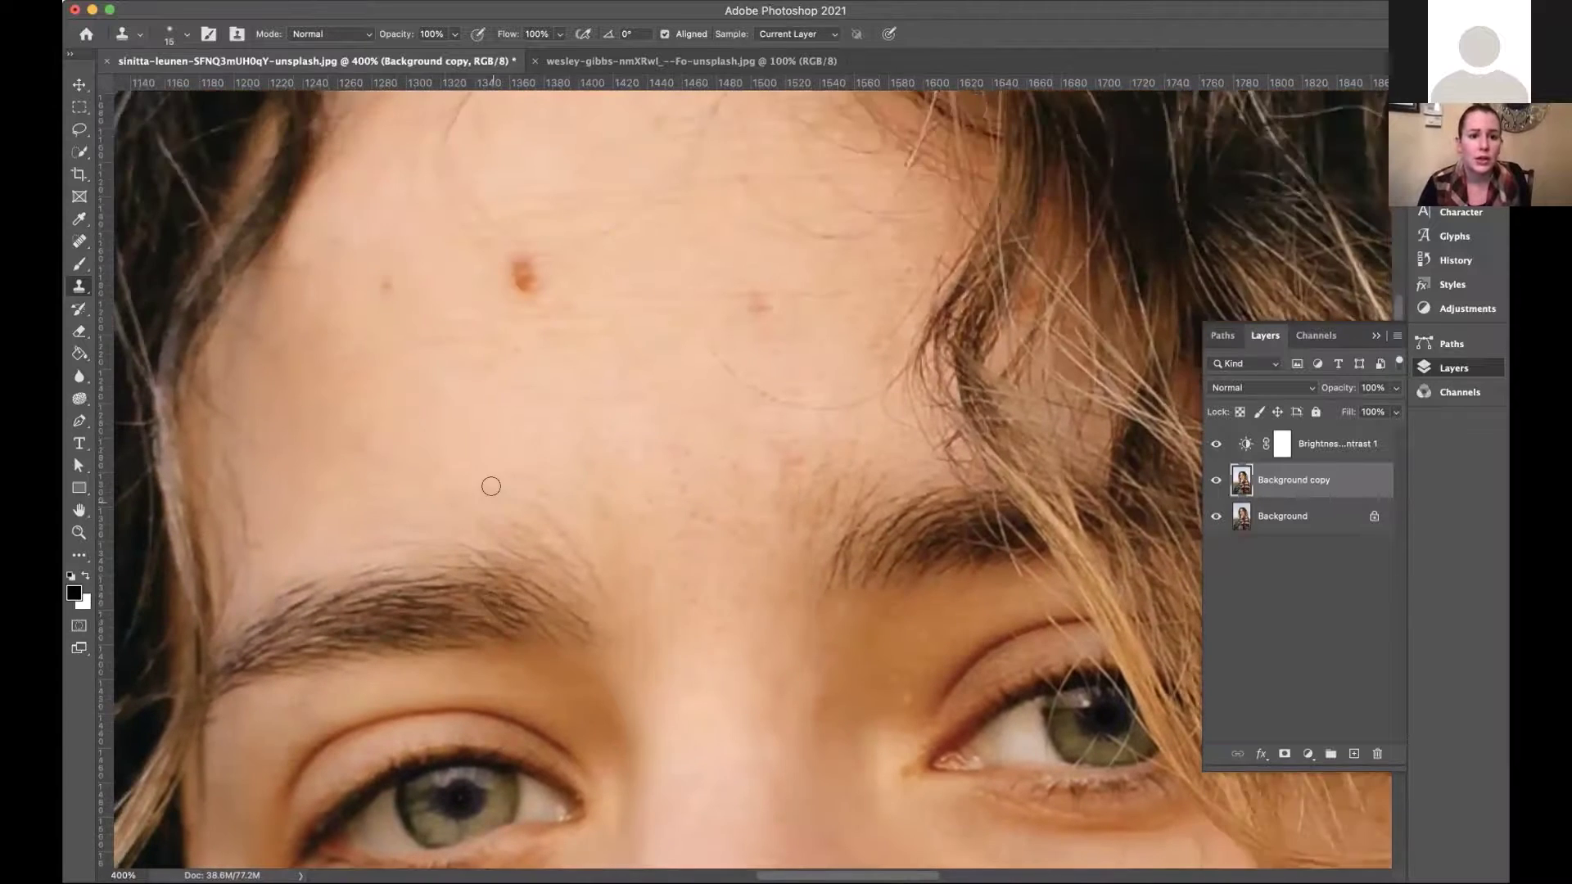
alt+click(502, 298)
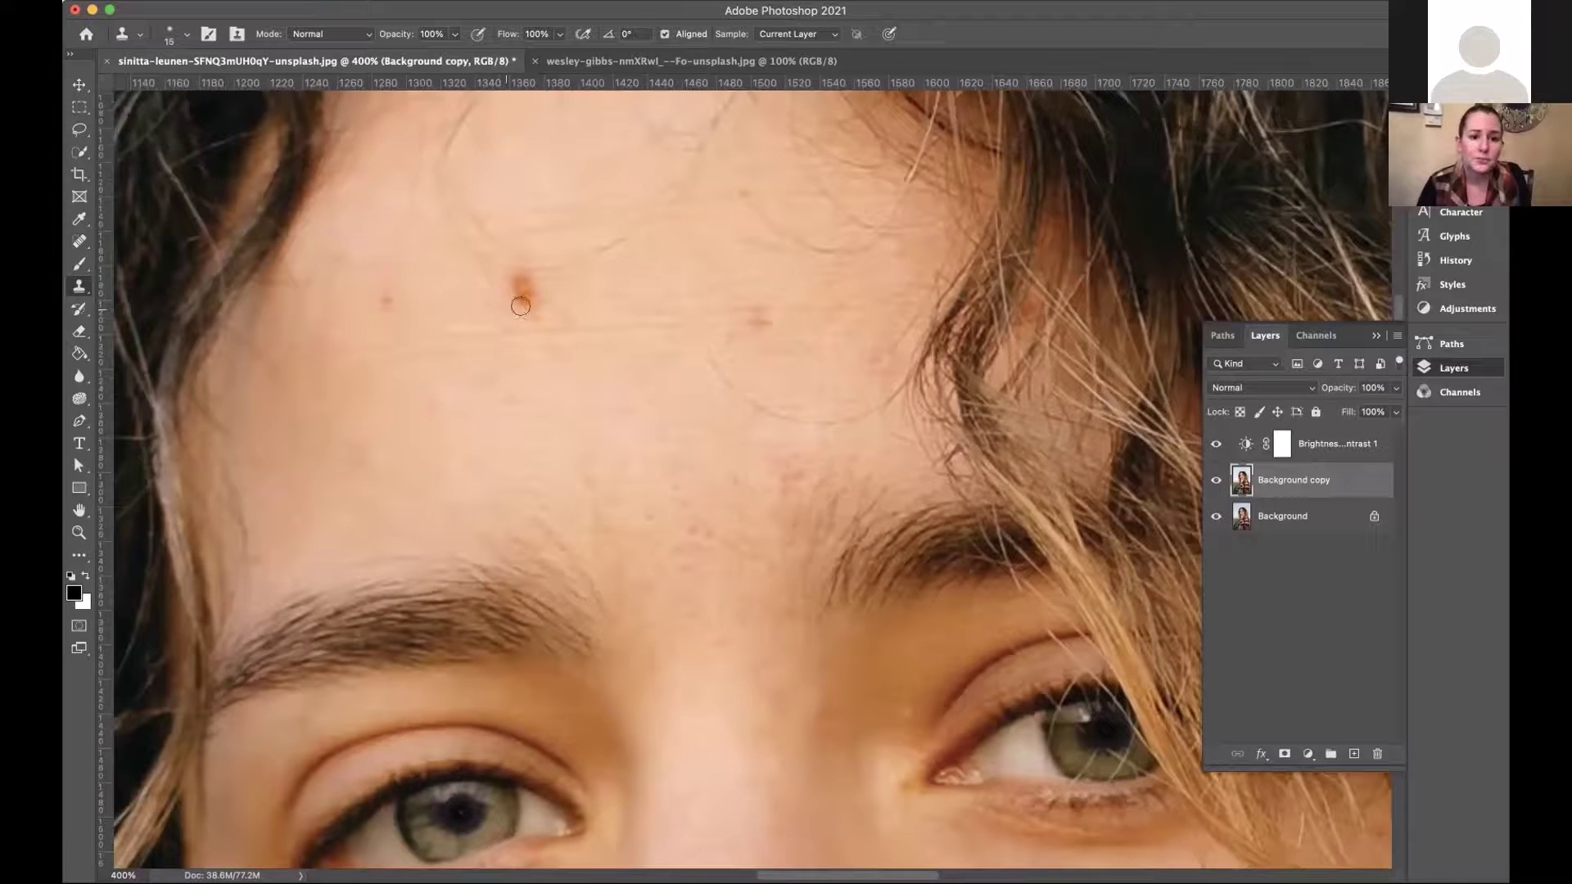
click(524, 293)
alt+click(569, 304)
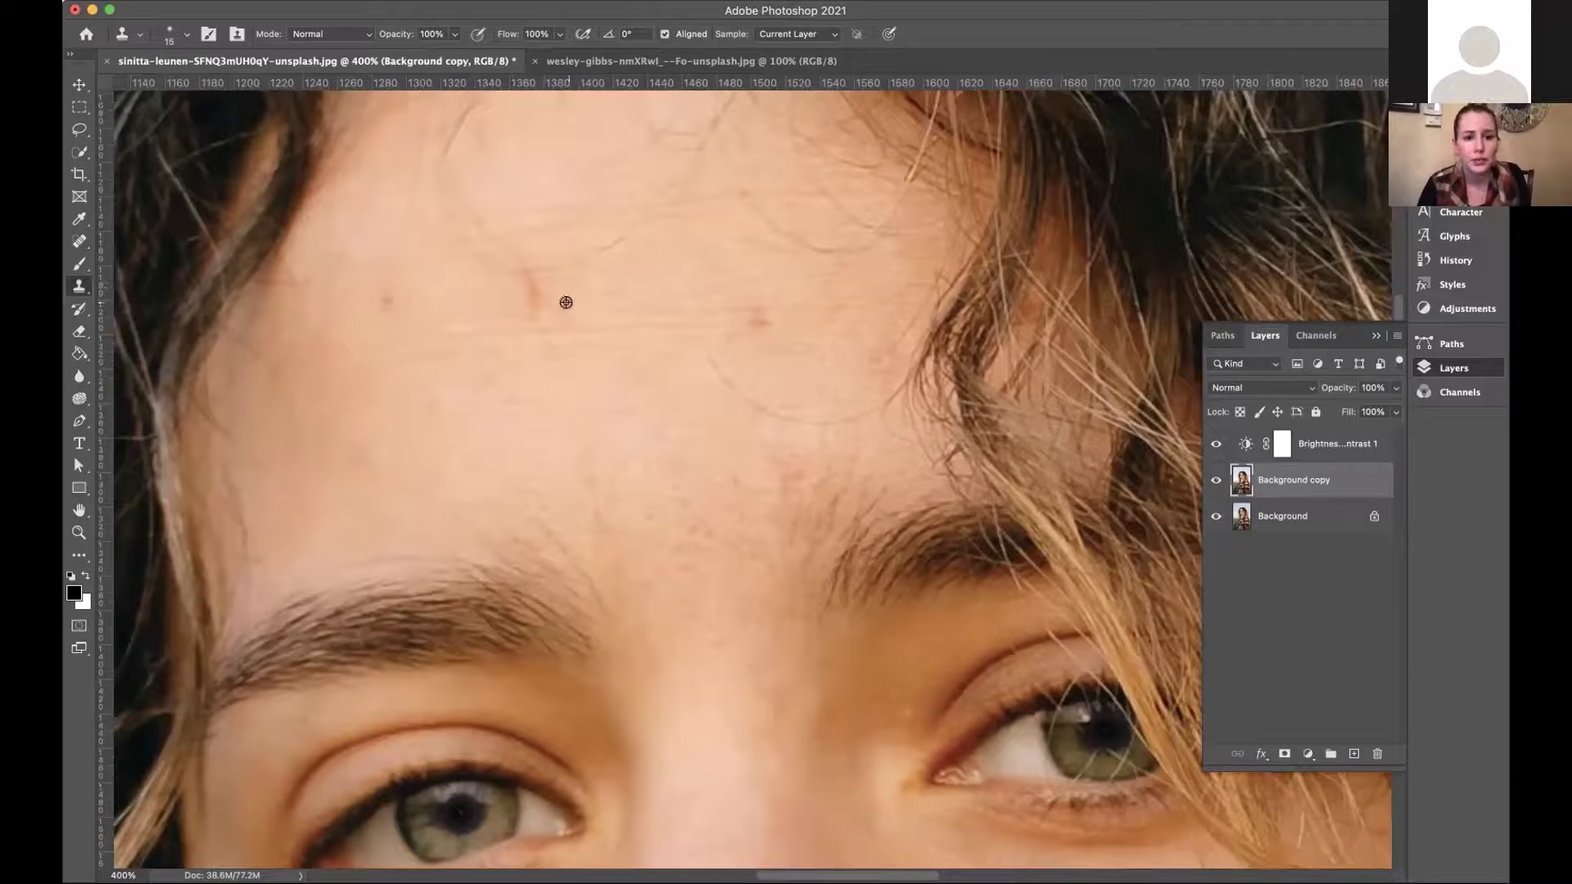
click(521, 270)
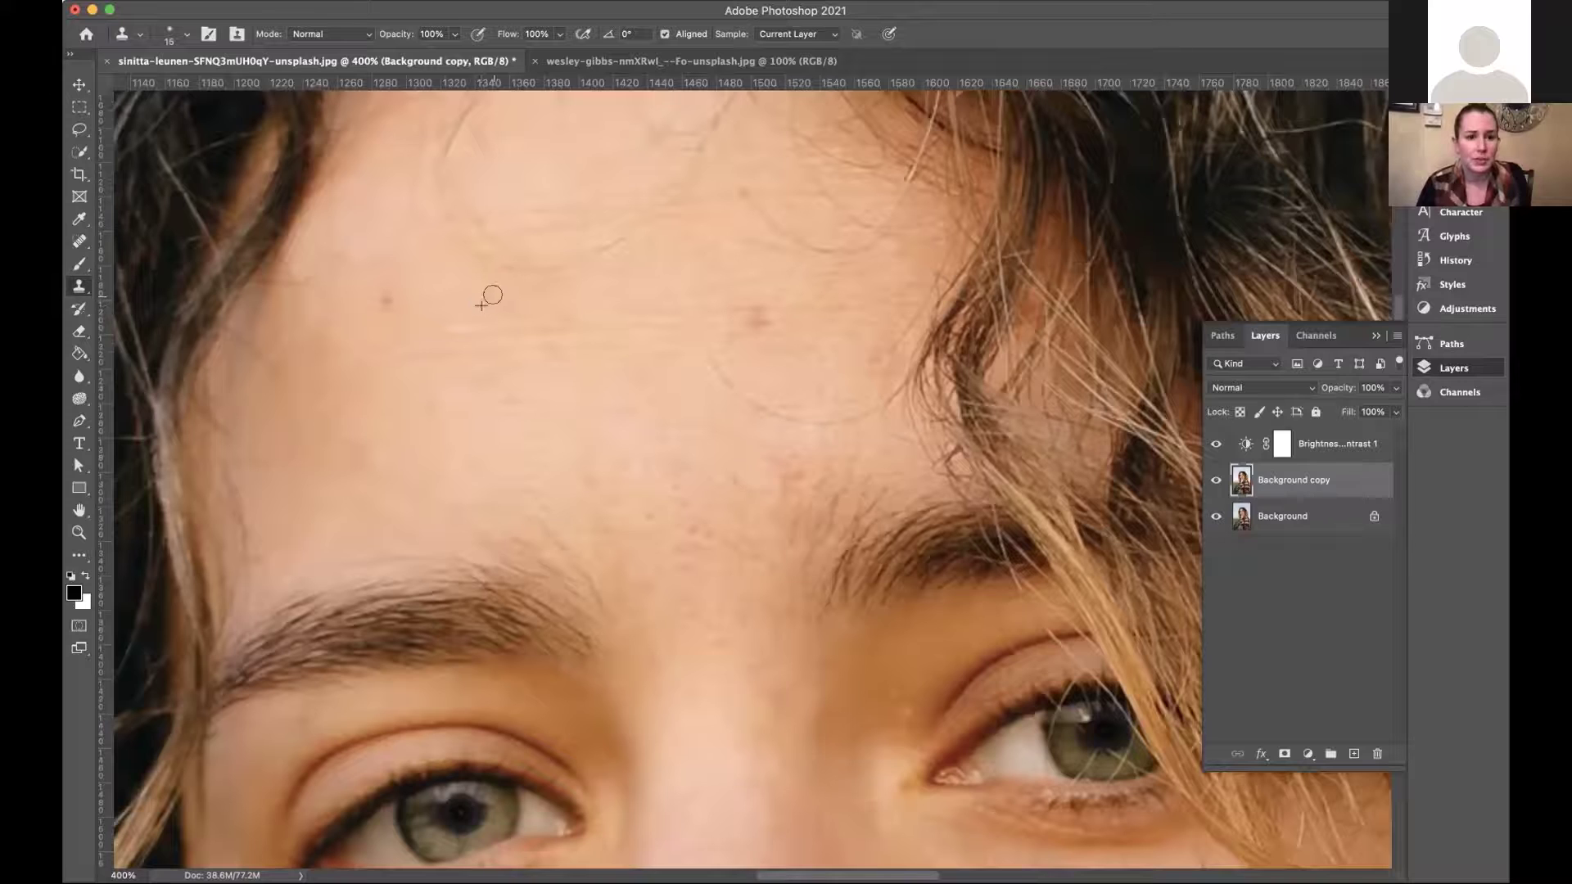
Cover the two smaller forehead spots with clean skin sampled right beside each one.
alt+click(408, 292)
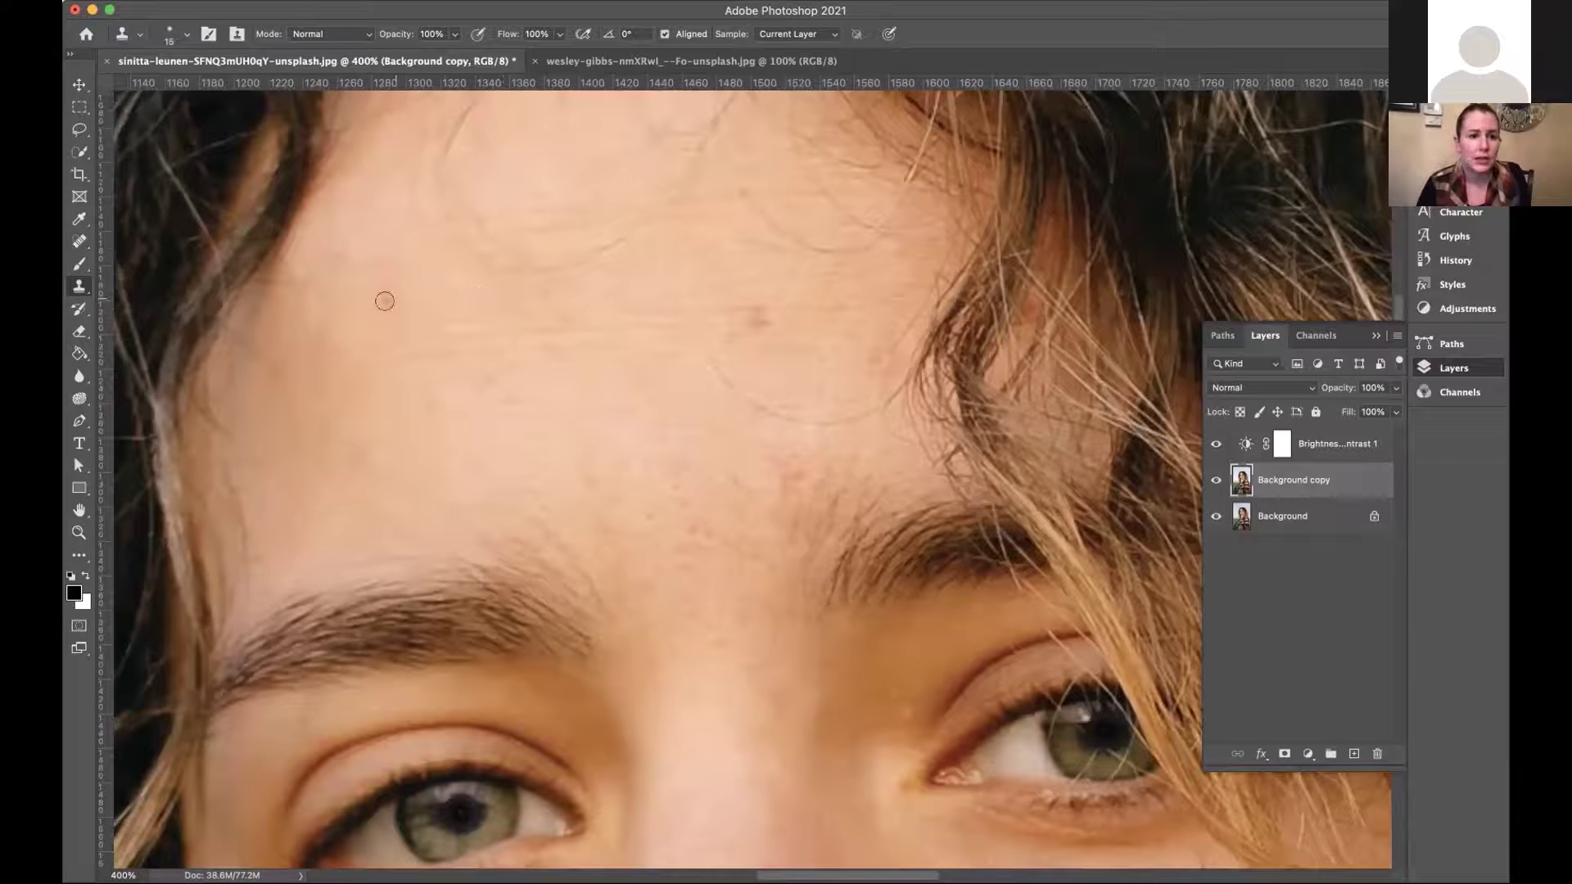
click(390, 303)
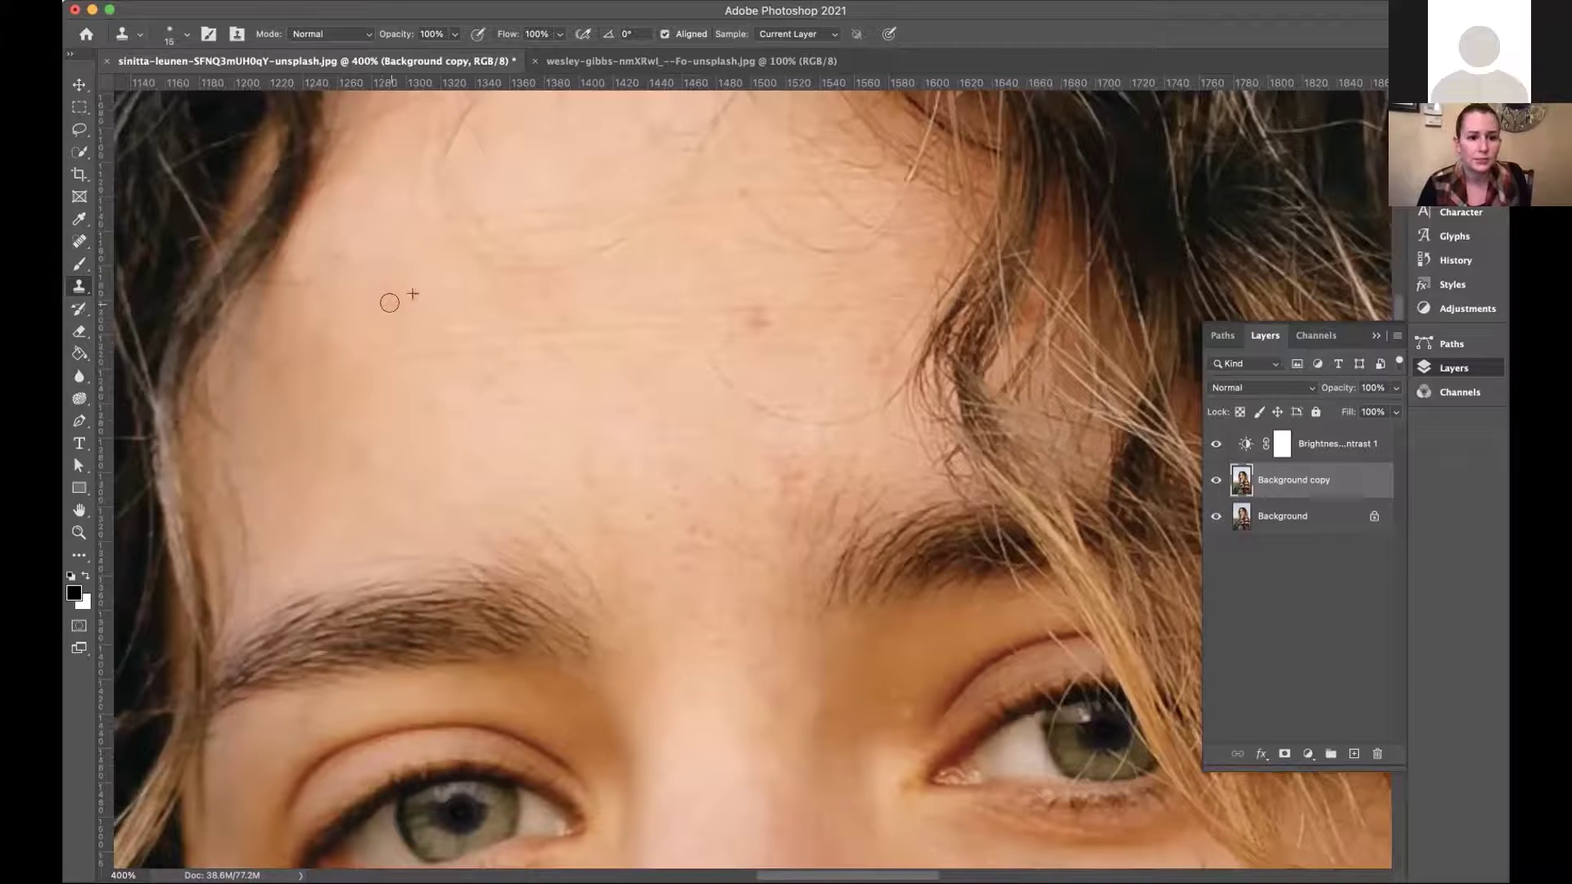
alt+click(780, 325)
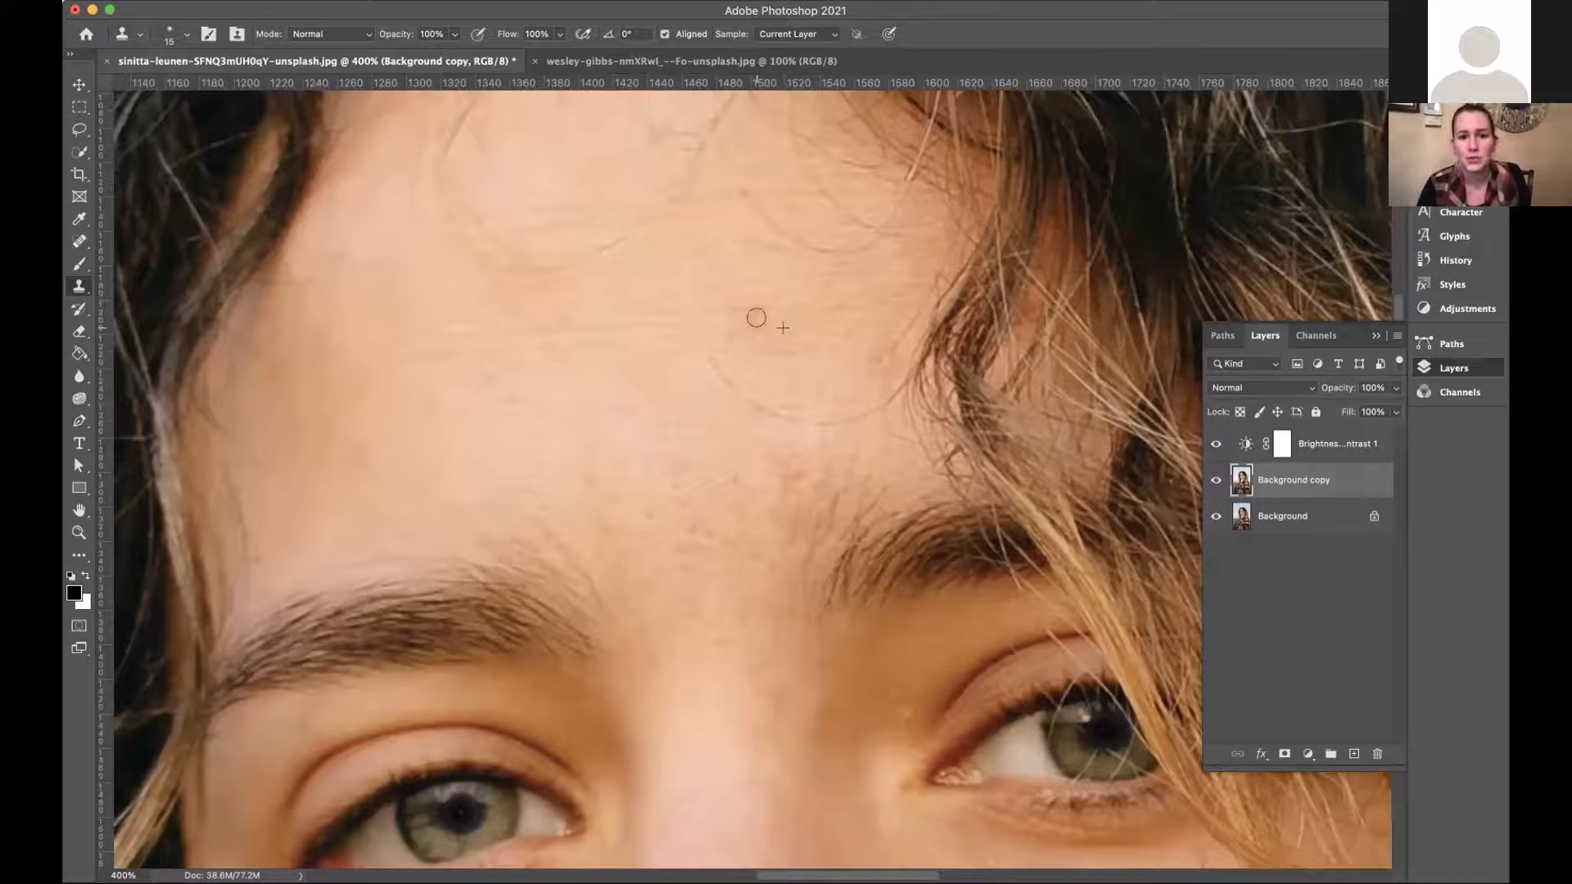
click(761, 321)
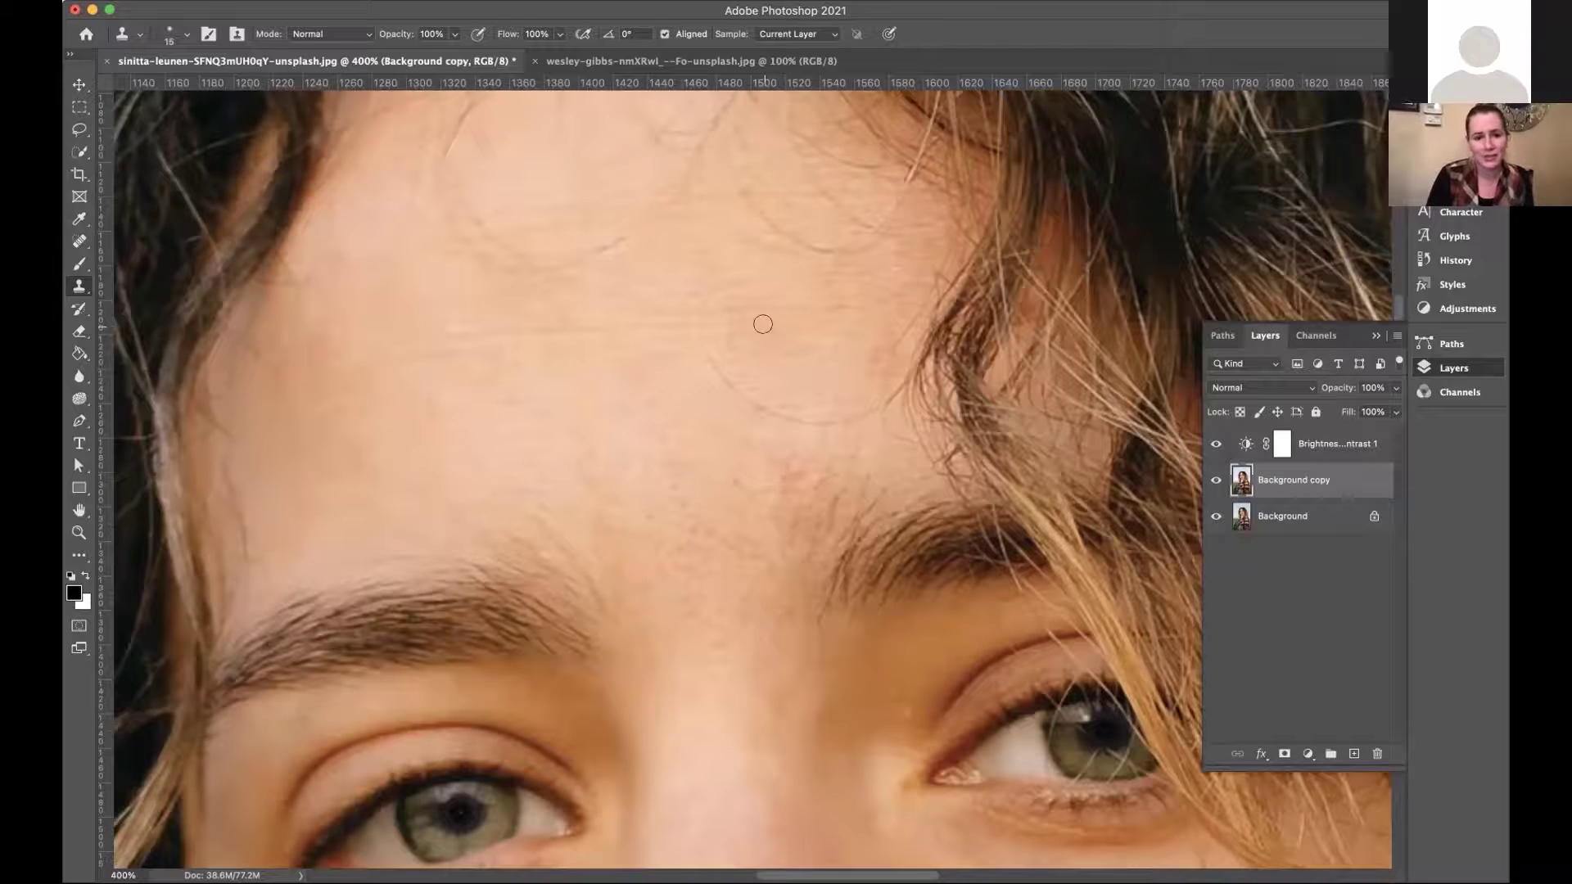
Switch to the Blur tool for softening the facial skin on the Background copy layer.
scroll(762, 324, down, 5)
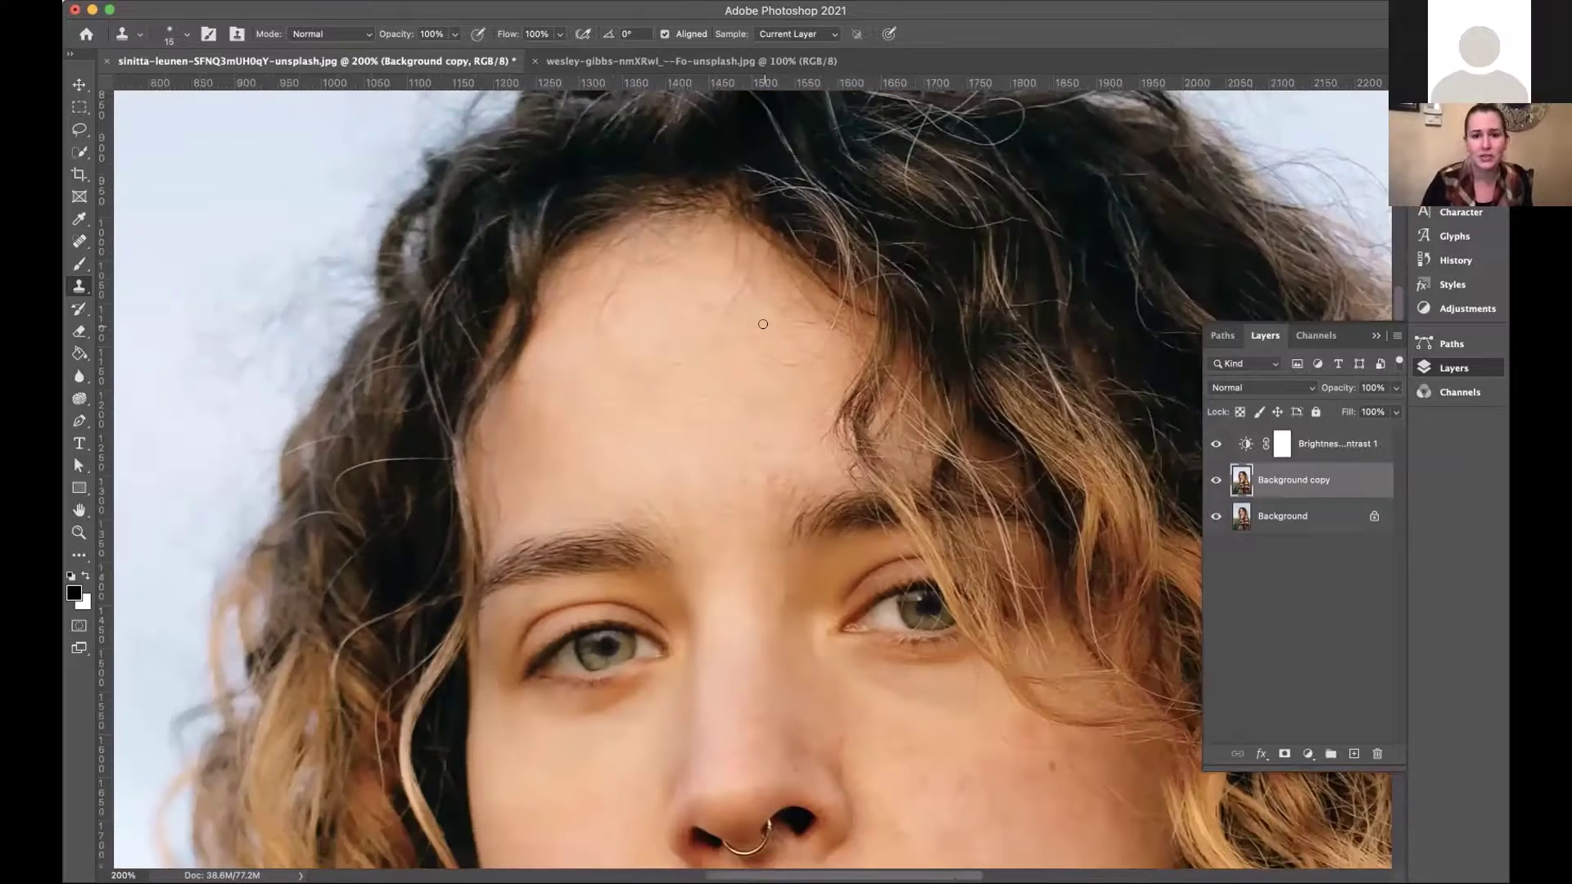
scroll(762, 324, down, 5)
scroll(763, 324, right, 2)
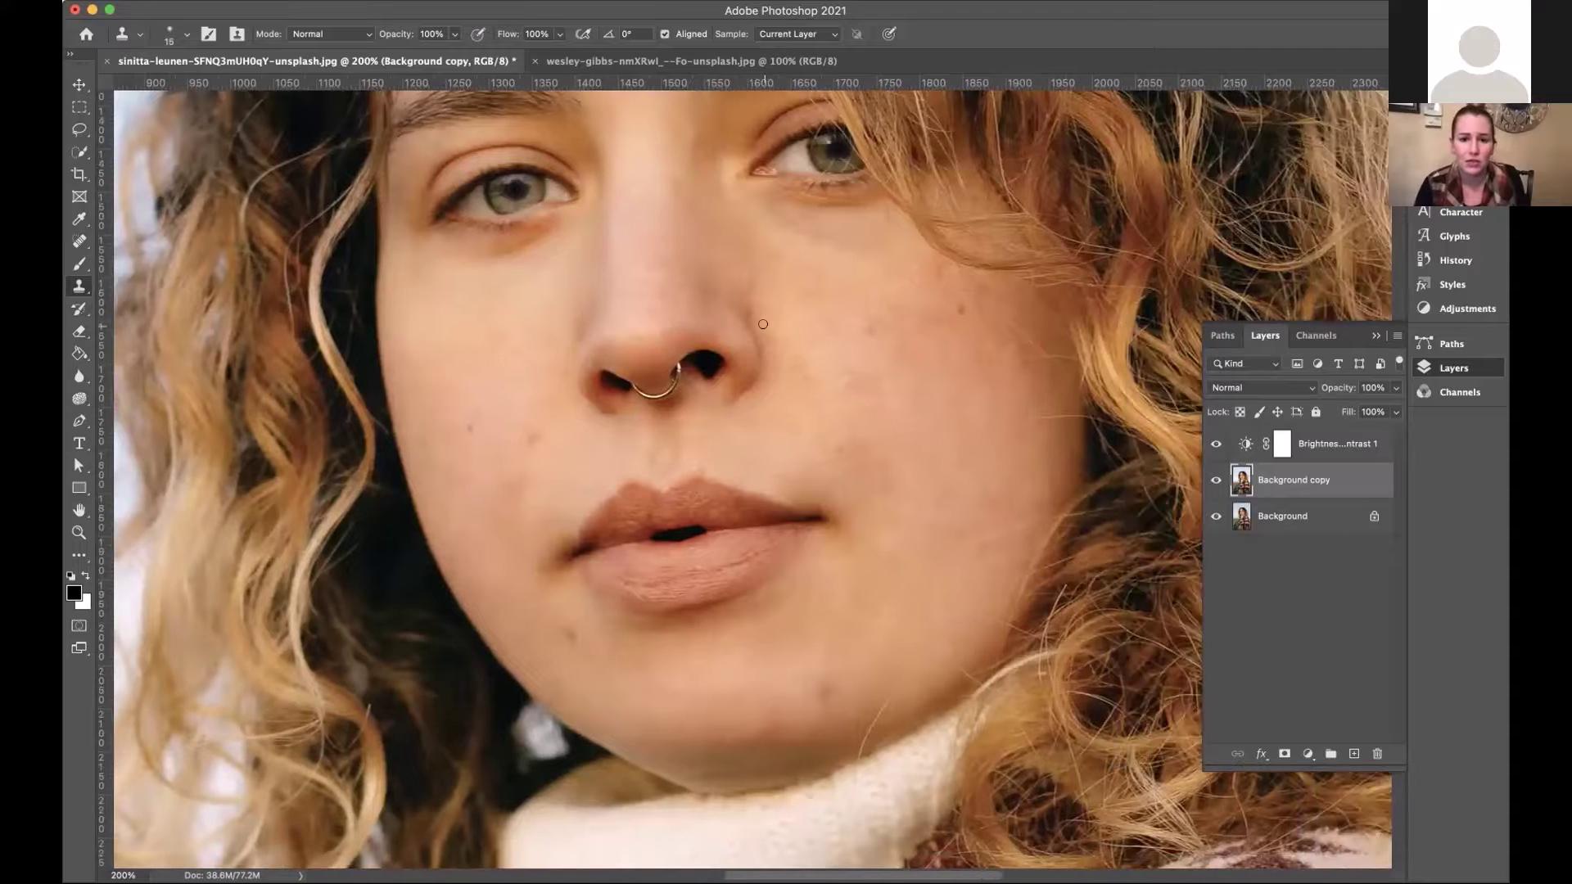
scroll(762, 324, down, 2)
scroll(762, 324, right, 2)
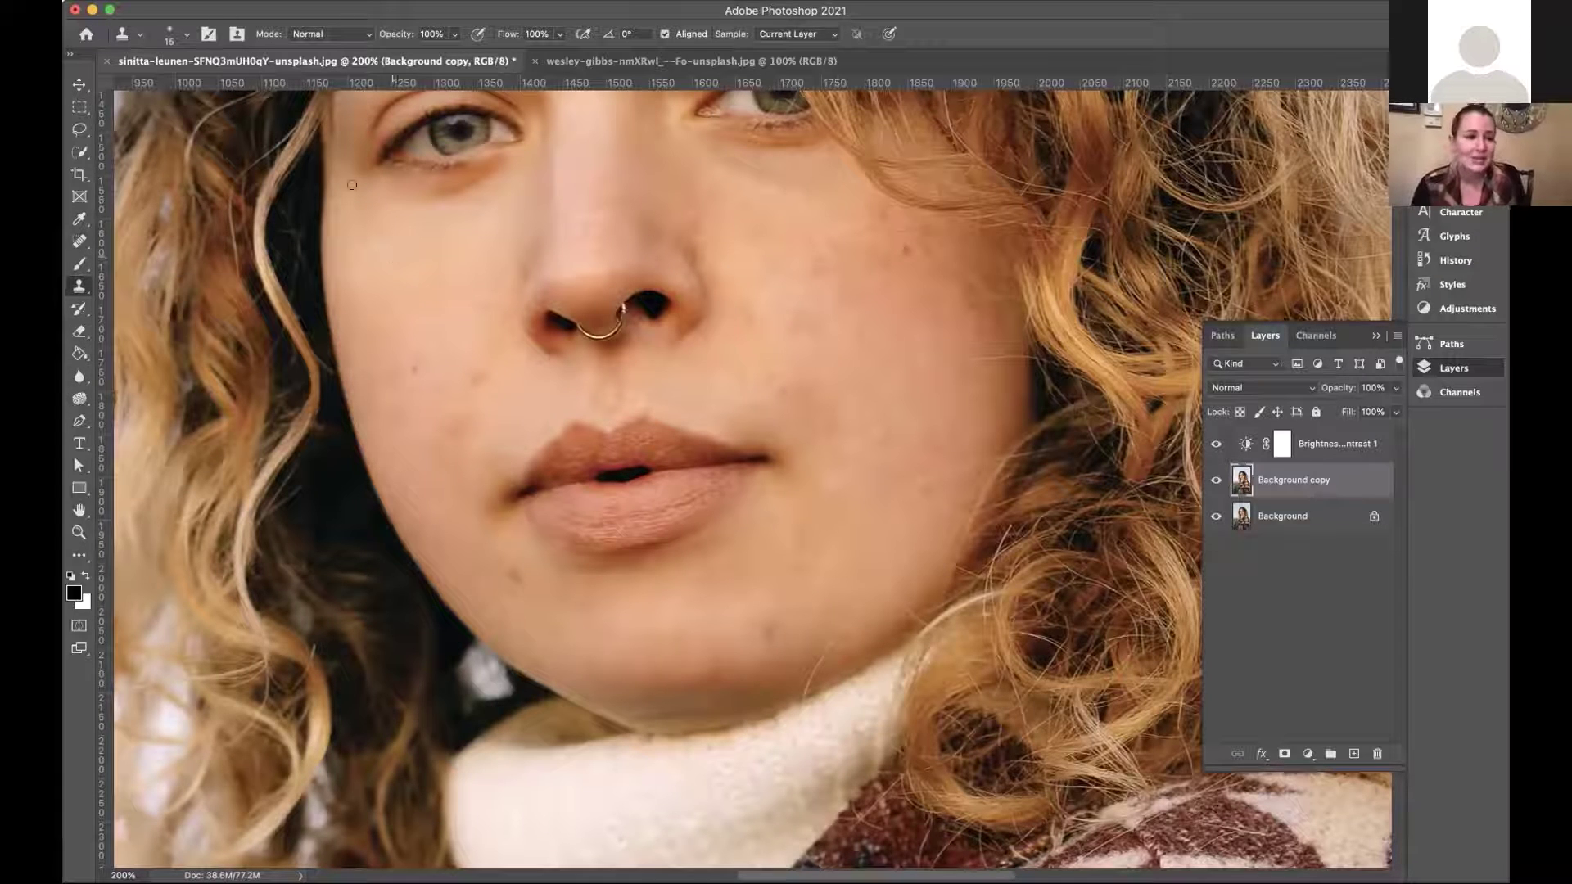
click(80, 377)
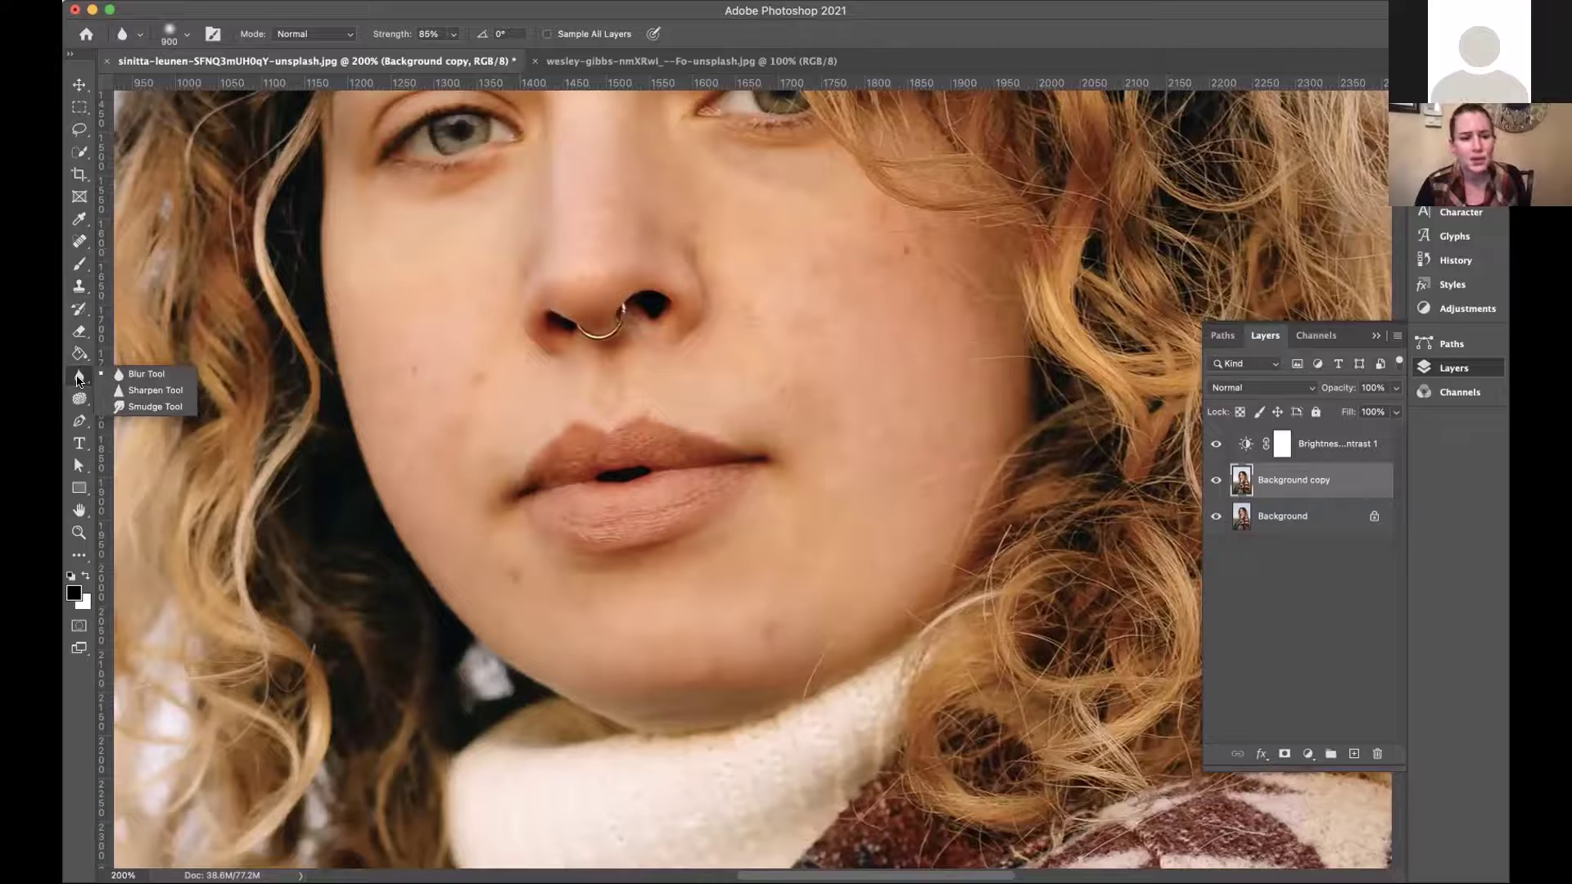
scroll(458, 360, up, 5)
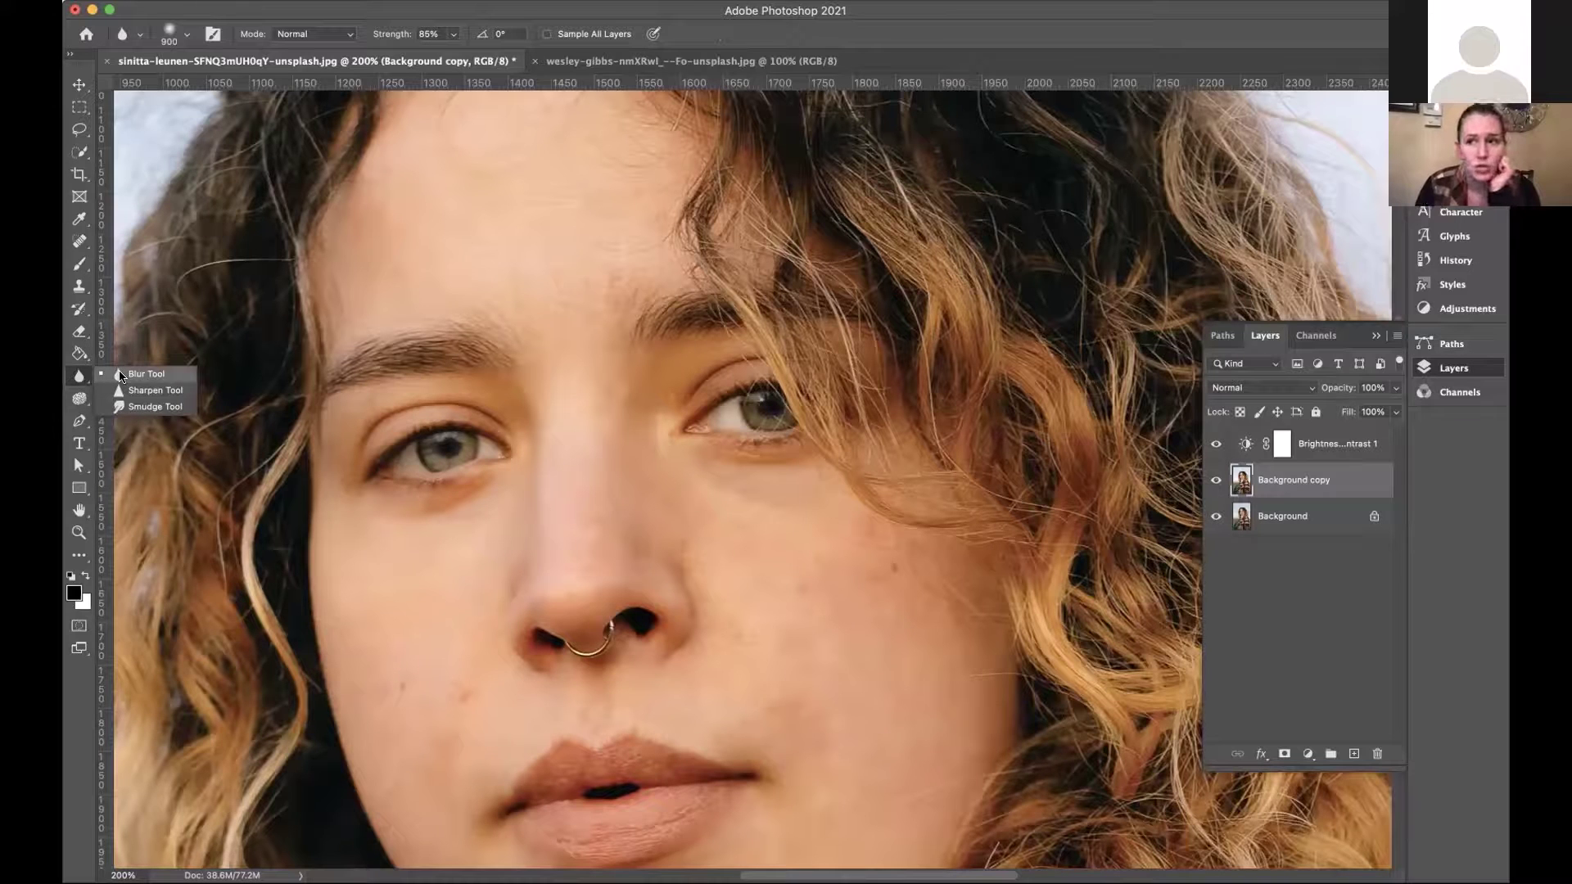
click(122, 376)
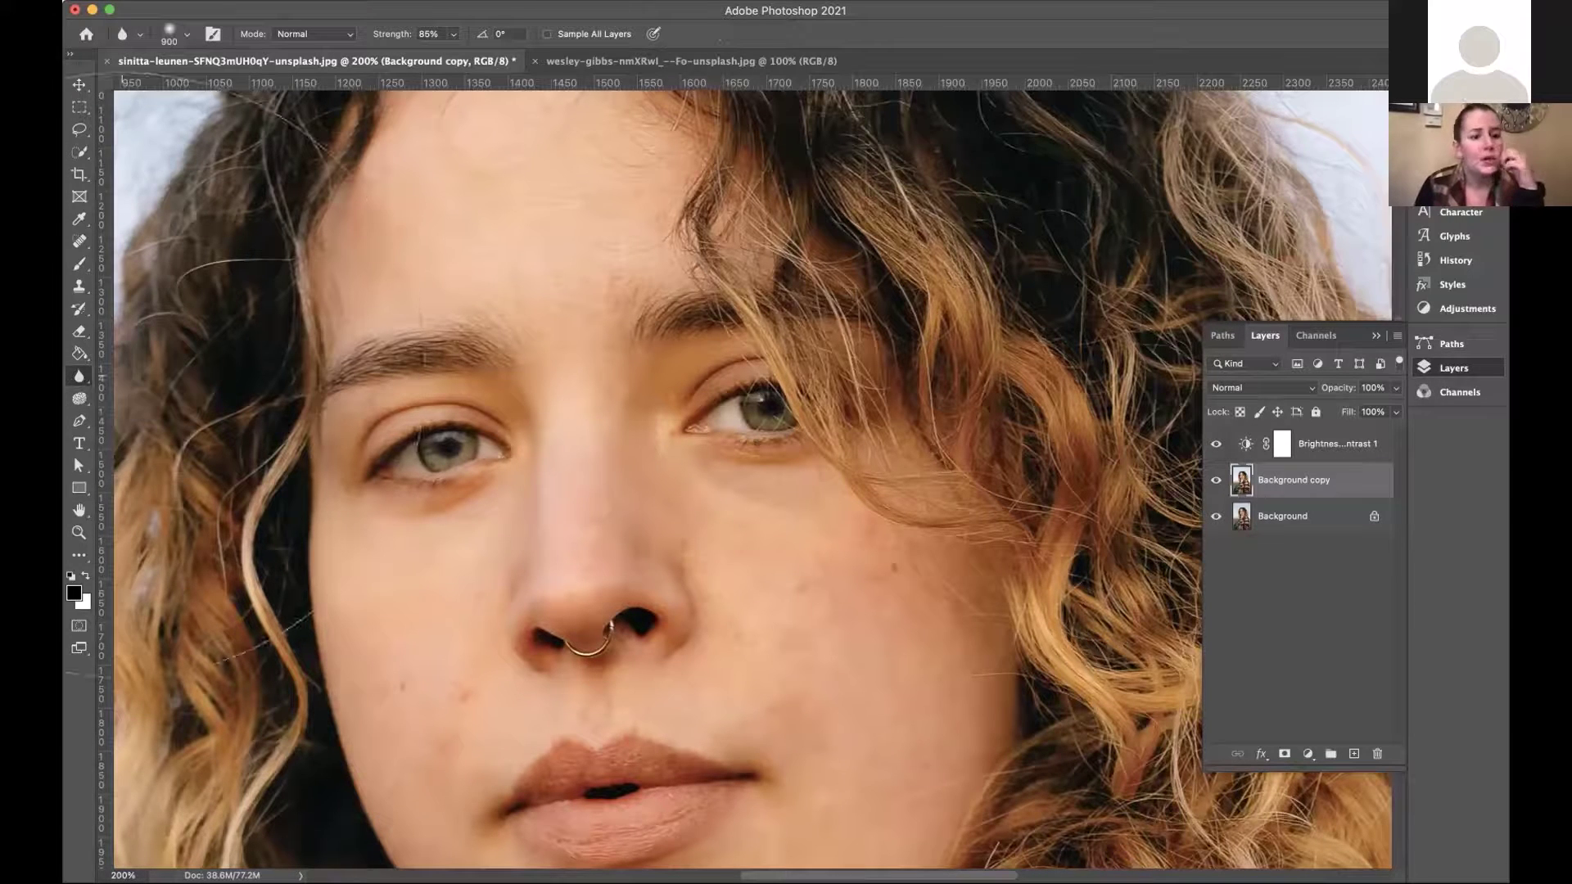
Reduce the Blur tool's brush size to 100 px.
key(bracketleft)
key(bracketleft)
key(bracketleft)
key(bracketleft)
key(bracketleft)
key(bracketleft)
key(bracketleft)
key(bracketleft)
key(bracketleft)
key(bracketleft)
key(bracketleft)
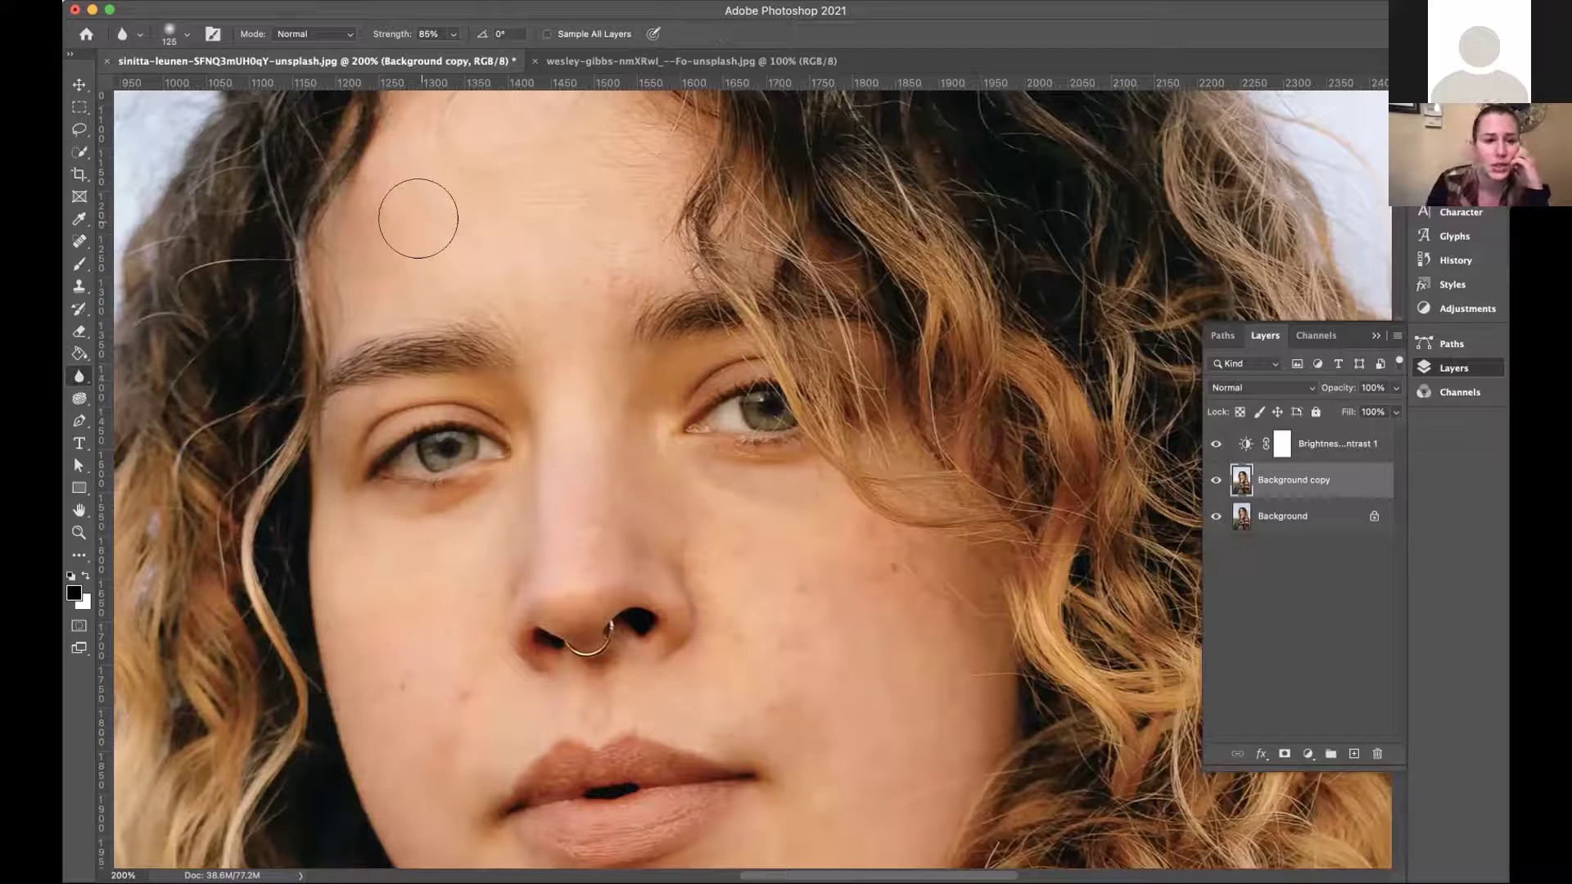
key(bracketleft)
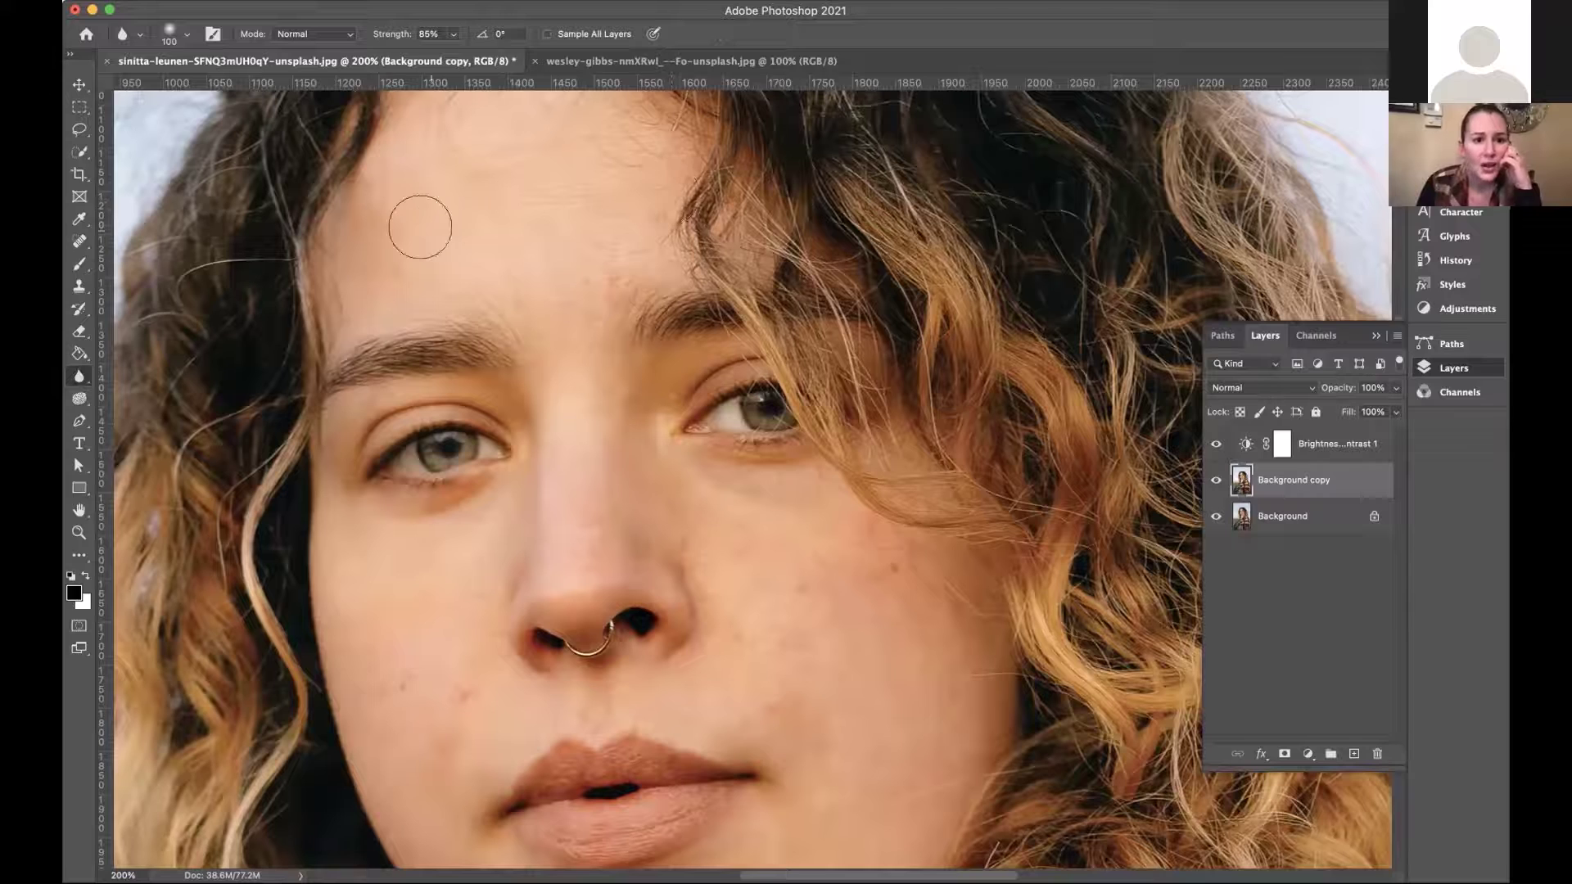
Set the Blur tool's strength to 45% and soften the skin across the forehead.
click(450, 33)
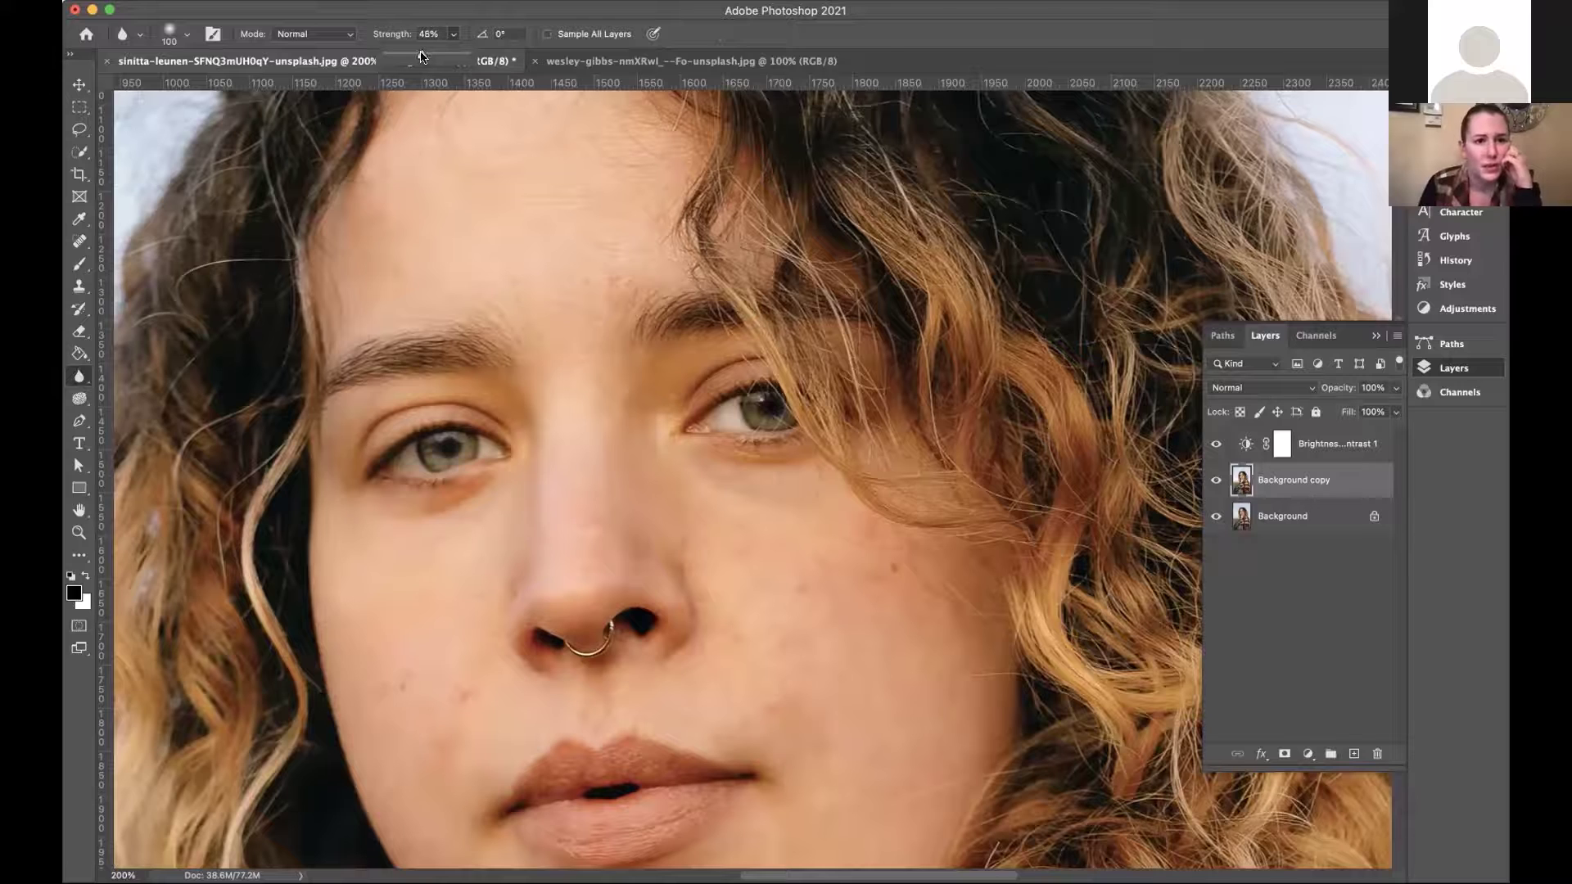
click(379, 232)
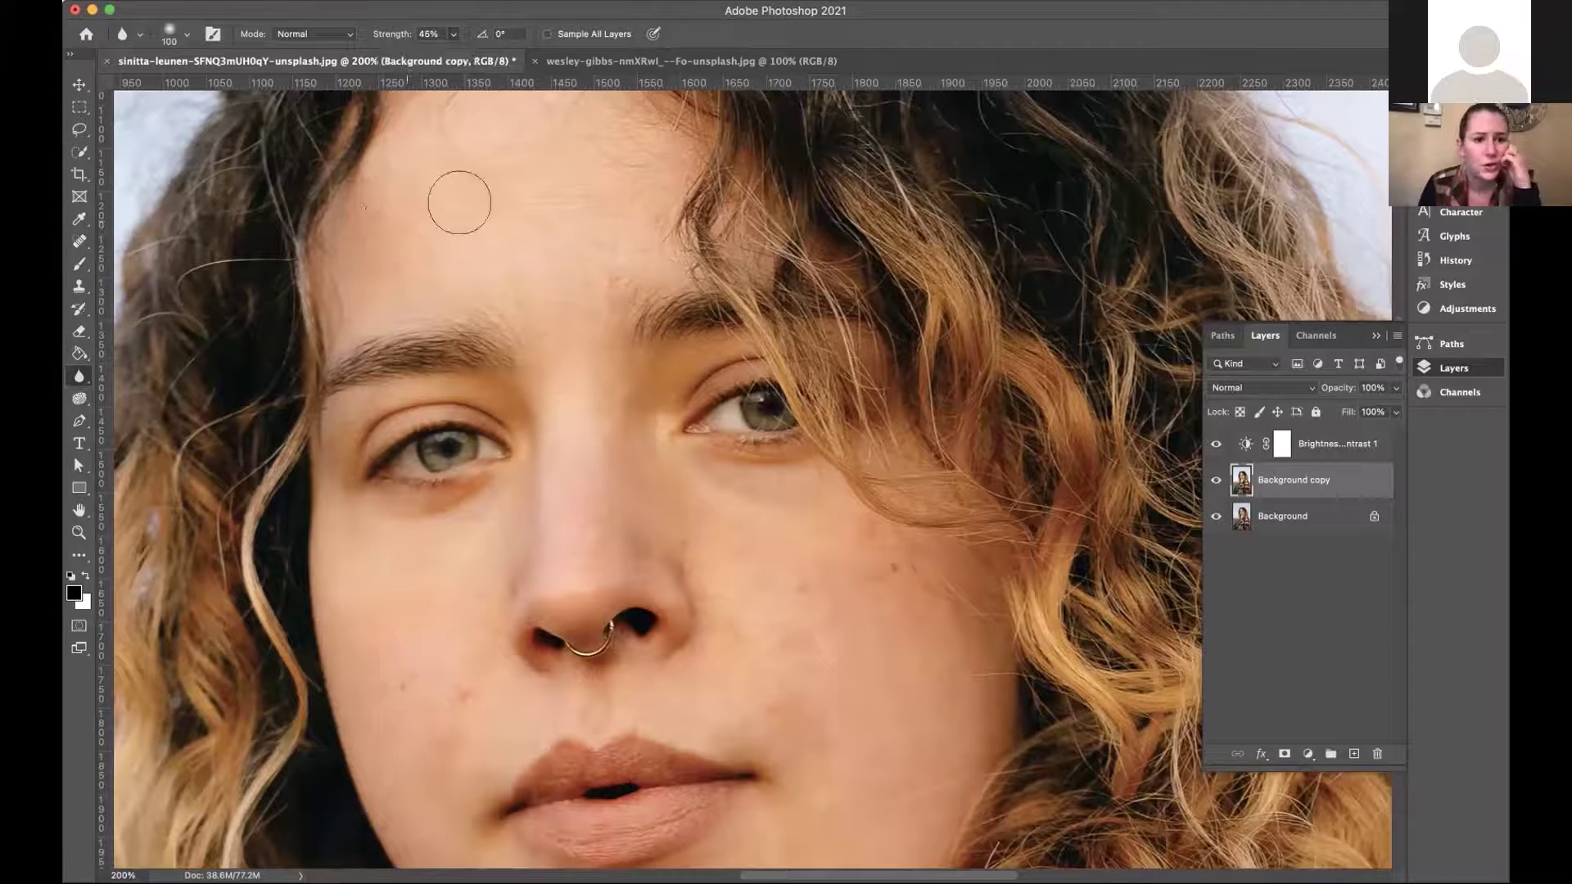
mouse_move(607, 191)
mouse_down()
mouse_move(649, 192)
mouse_move(440, 202)
mouse_move(392, 233)
mouse_move(610, 226)
mouse_move(536, 261)
mouse_move(563, 336)
mouse_move(572, 224)
mouse_move(459, 141)
mouse_up()
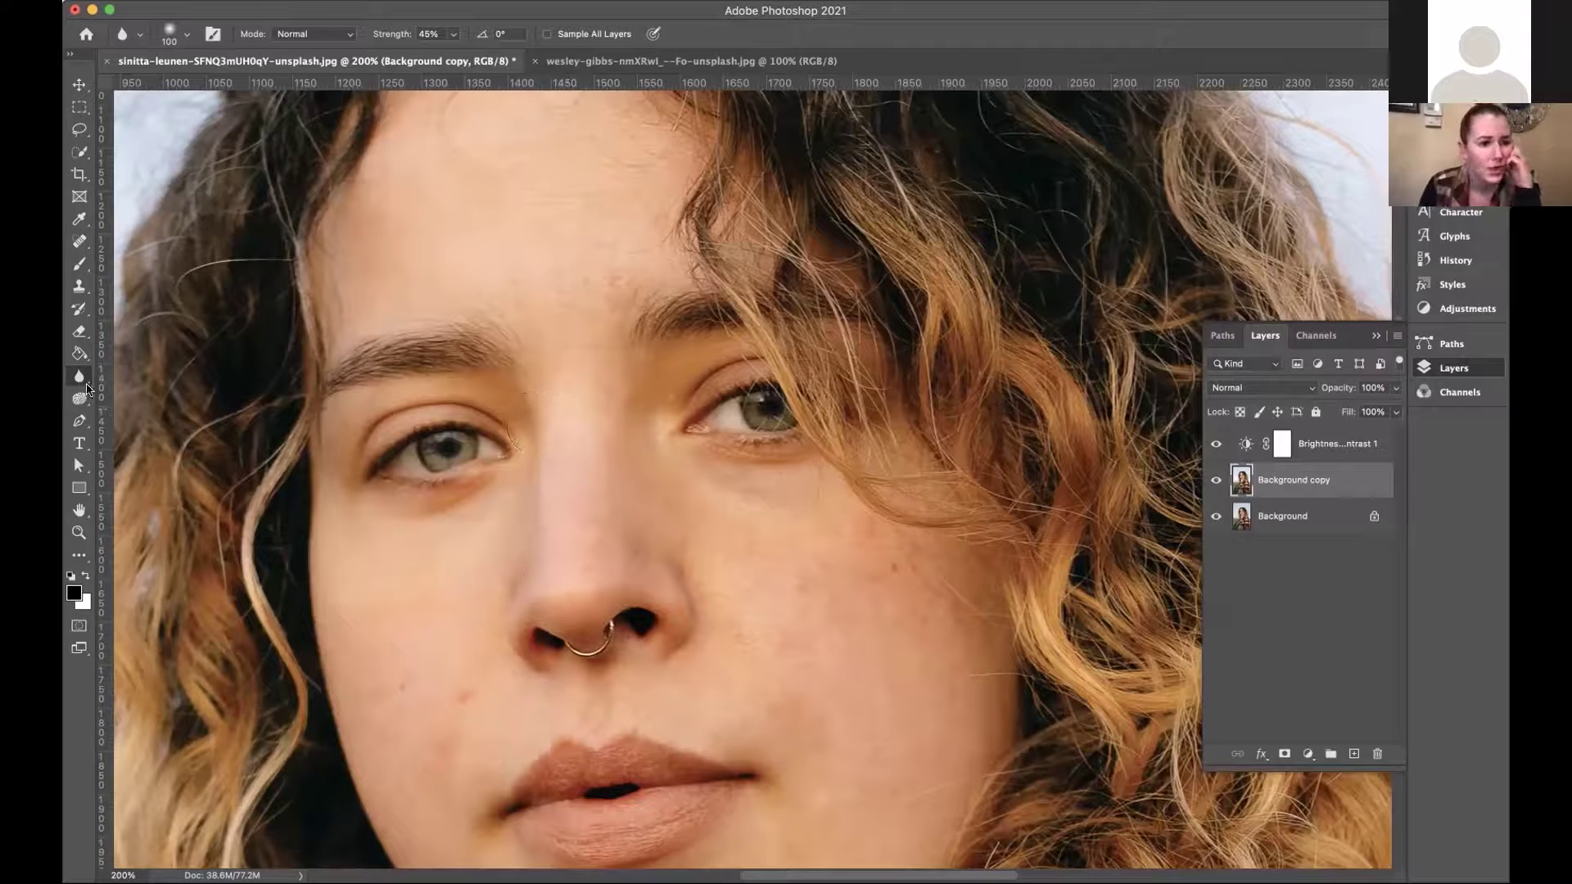
Switch to the Sharpen tool and enlarge its brush to 35 px for working around the eyes.
click(85, 379)
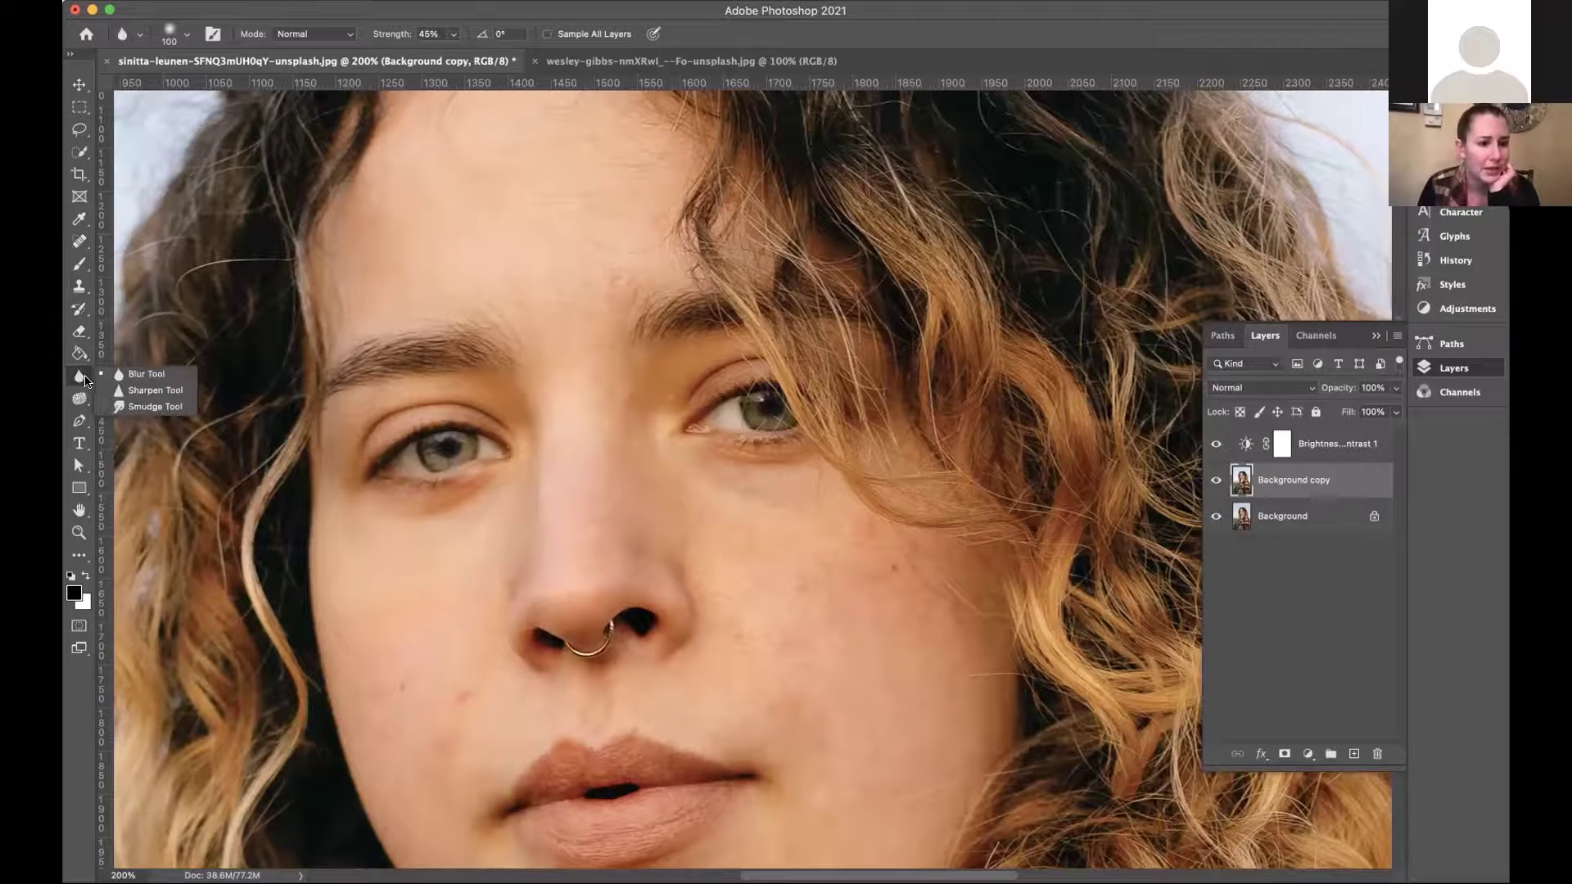
click(147, 390)
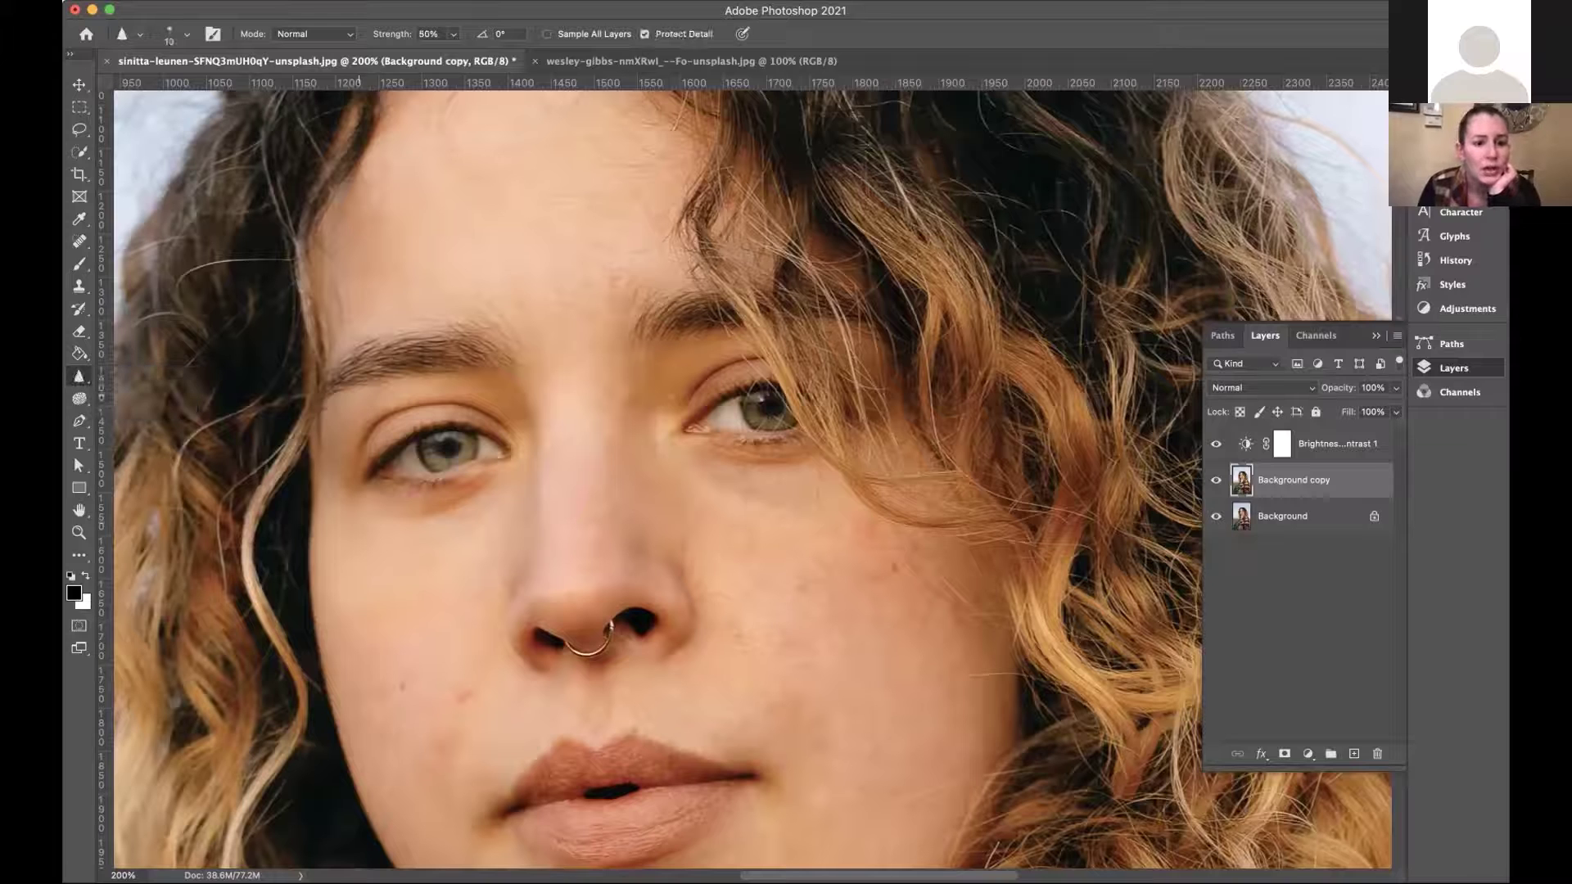
key(super+plus)
key(super+plus)
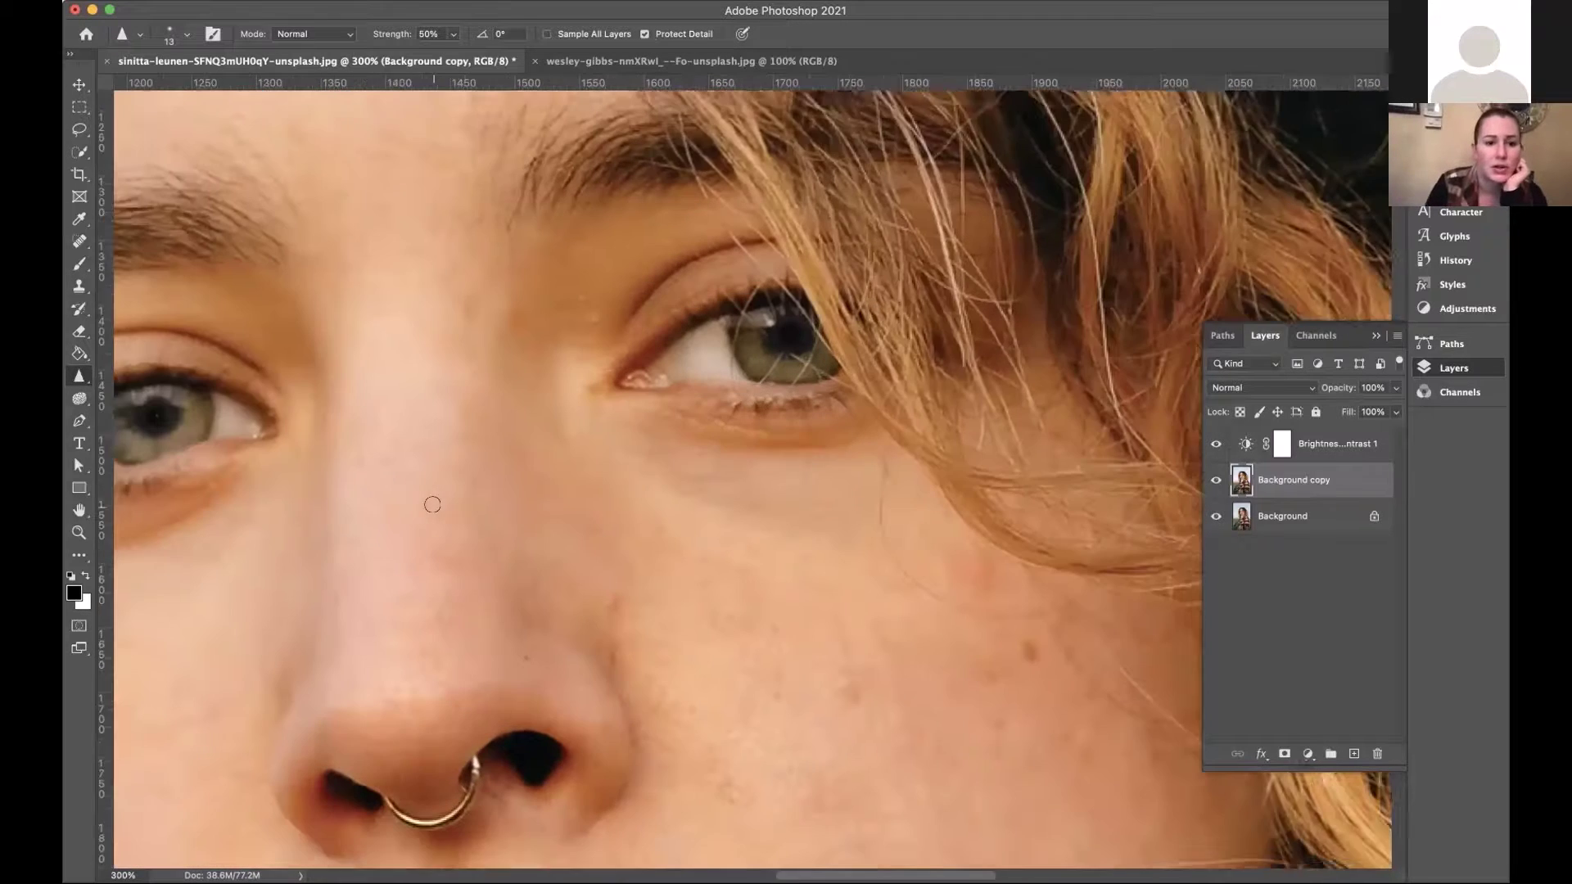
key(bracketright)
key(bracketright)
key(bracketright)
key(bracketright)
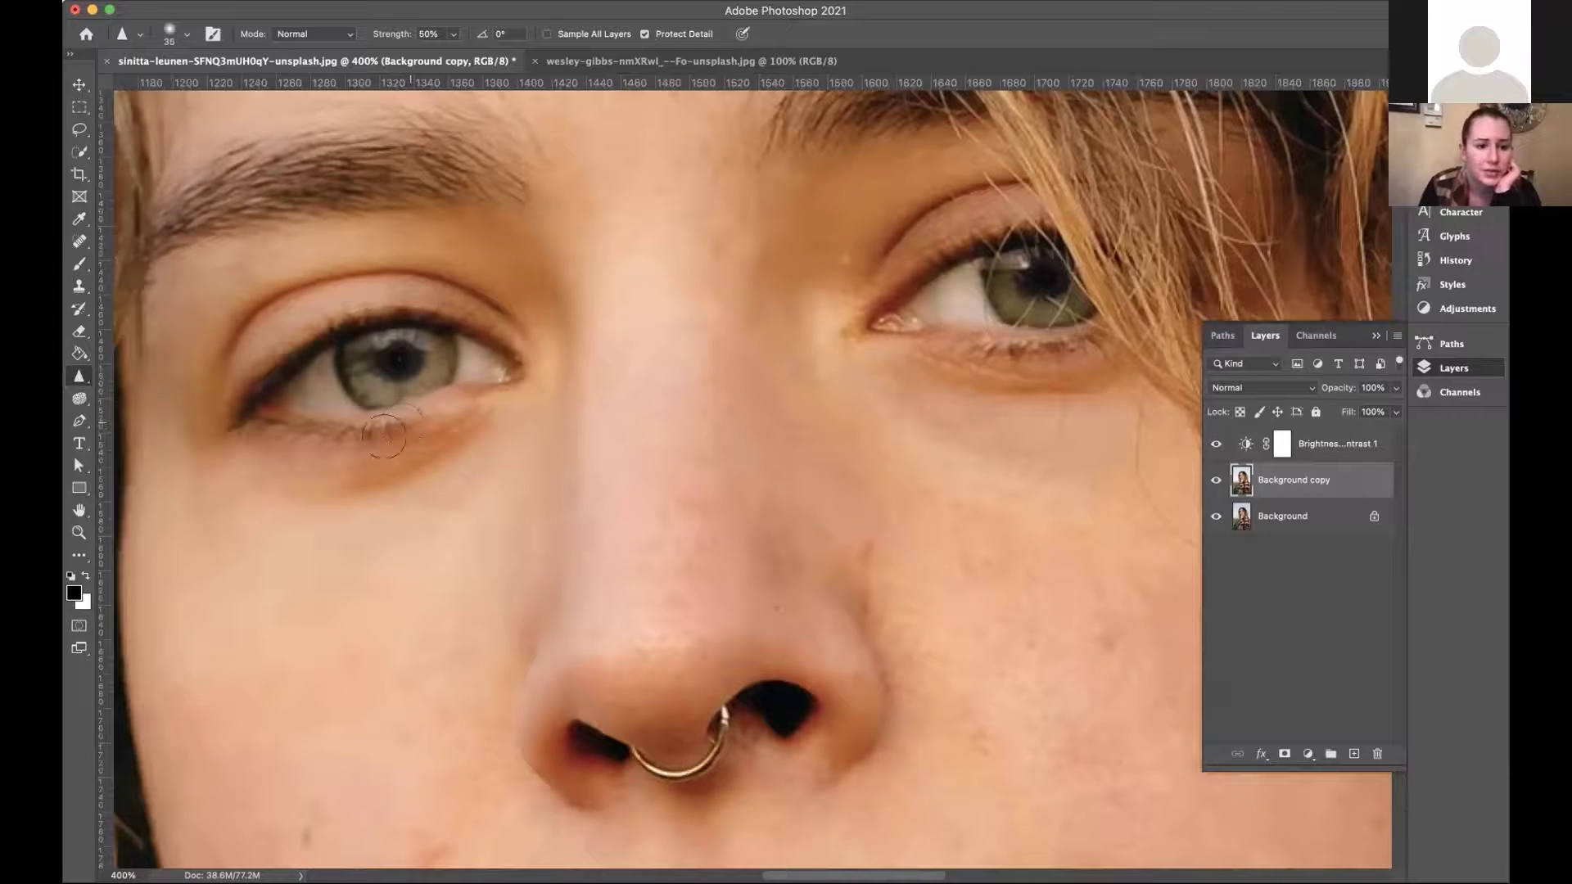
Sharpen the lower lashes and outer lash line of the unobstructed eye at 50% strength, and inspect them up close.
mouse_move(384, 435)
mouse_down()
mouse_move(243, 440)
mouse_move(316, 442)
mouse_move(353, 423)
mouse_up()
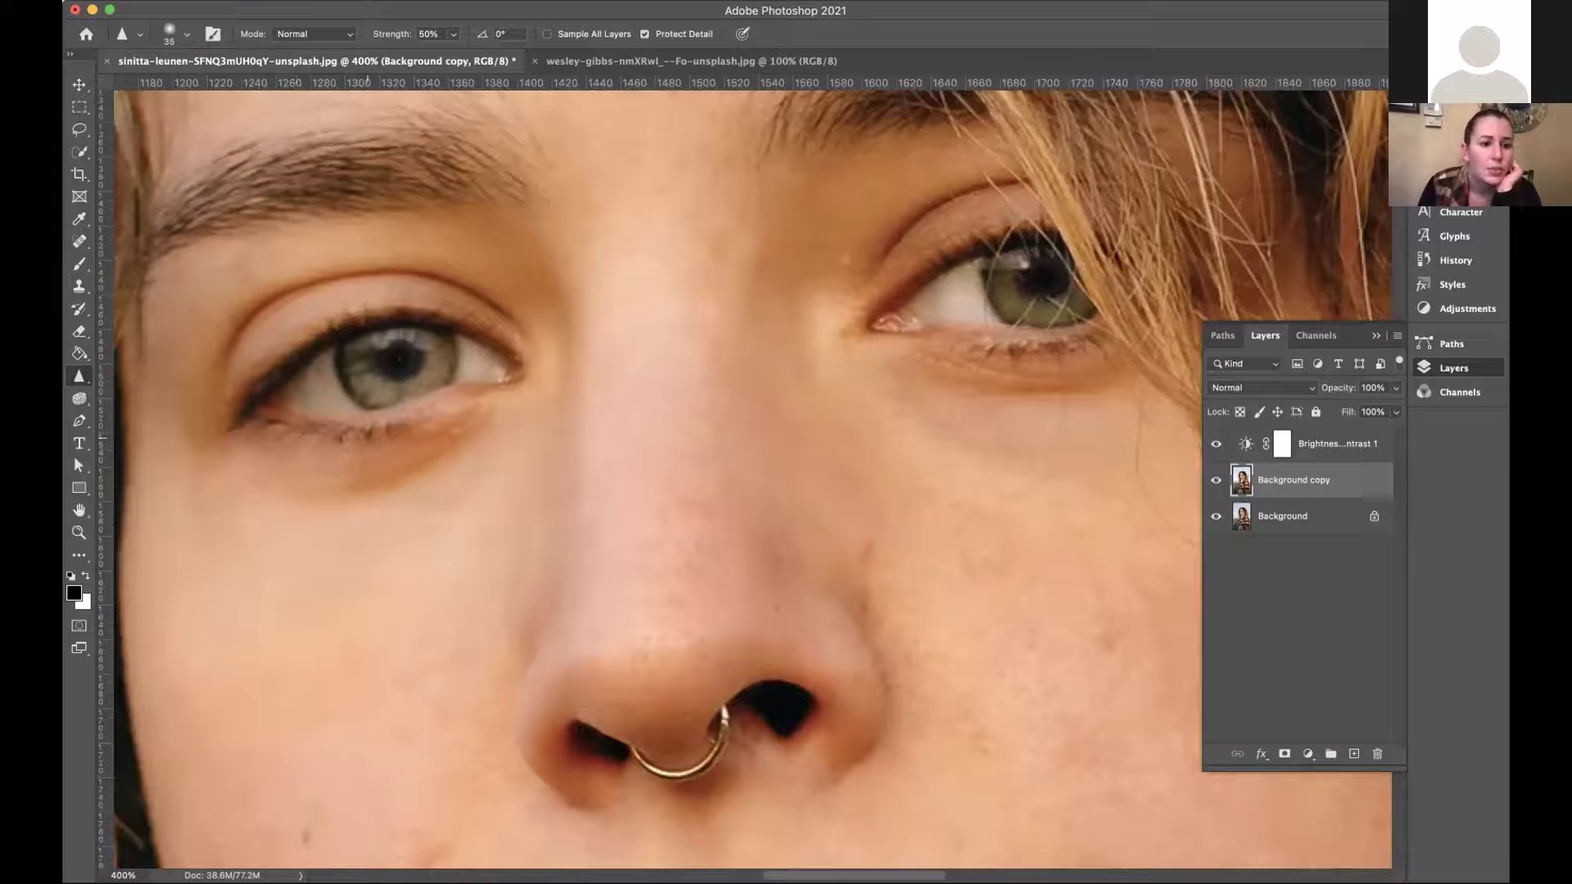
mouse_move(297, 320)
mouse_down()
mouse_move(447, 307)
mouse_move(370, 299)
mouse_move(291, 331)
mouse_move(230, 396)
mouse_up()
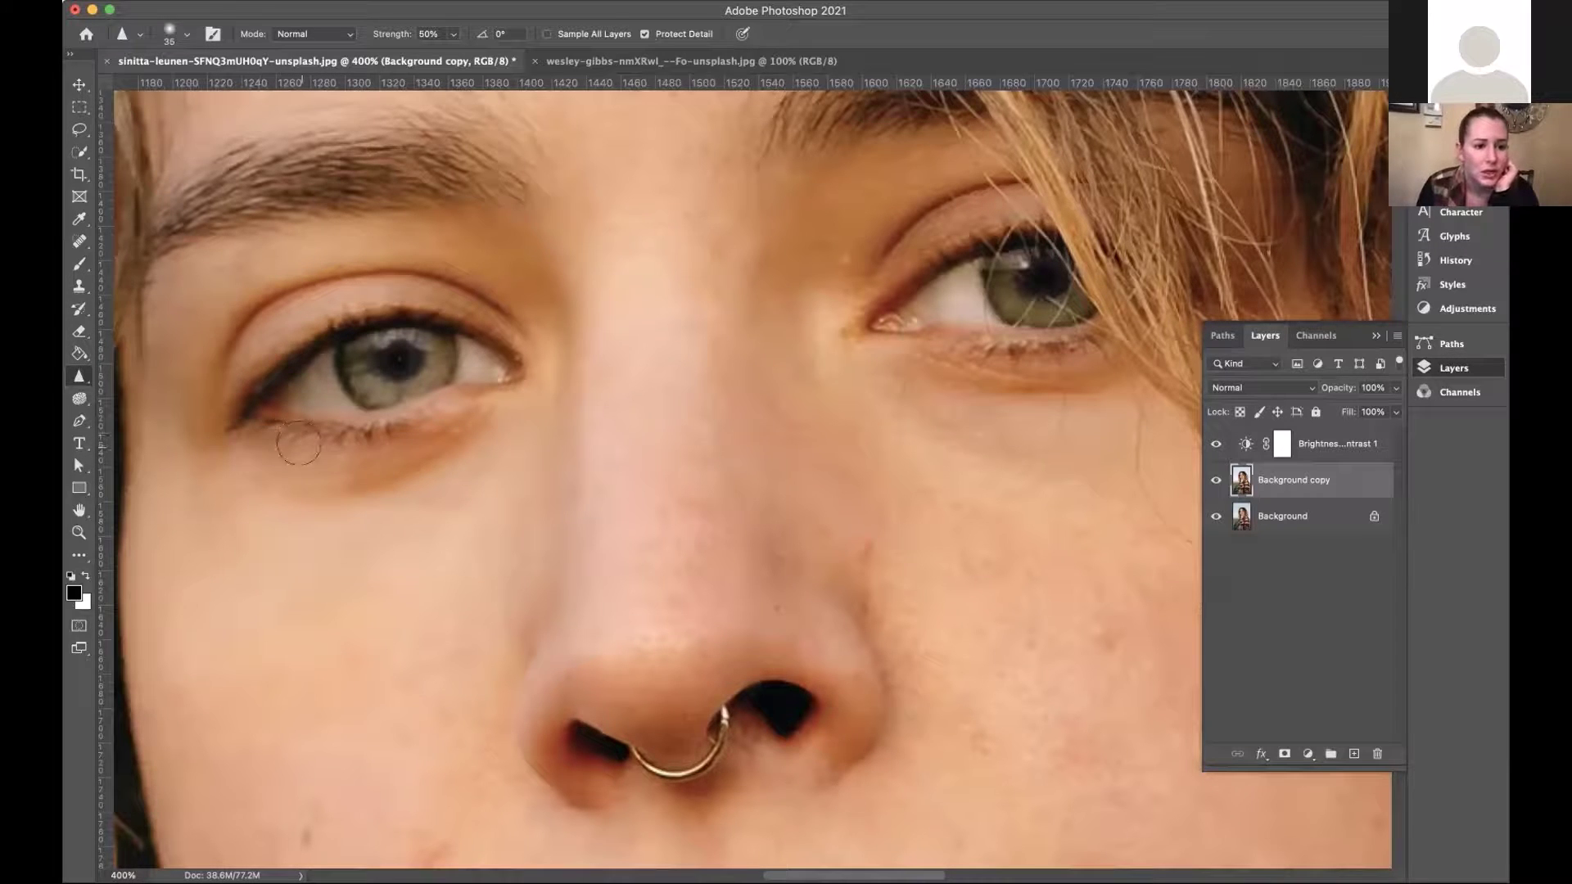
mouse_move(298, 443)
mouse_down()
mouse_move(294, 456)
mouse_move(232, 446)
mouse_up()
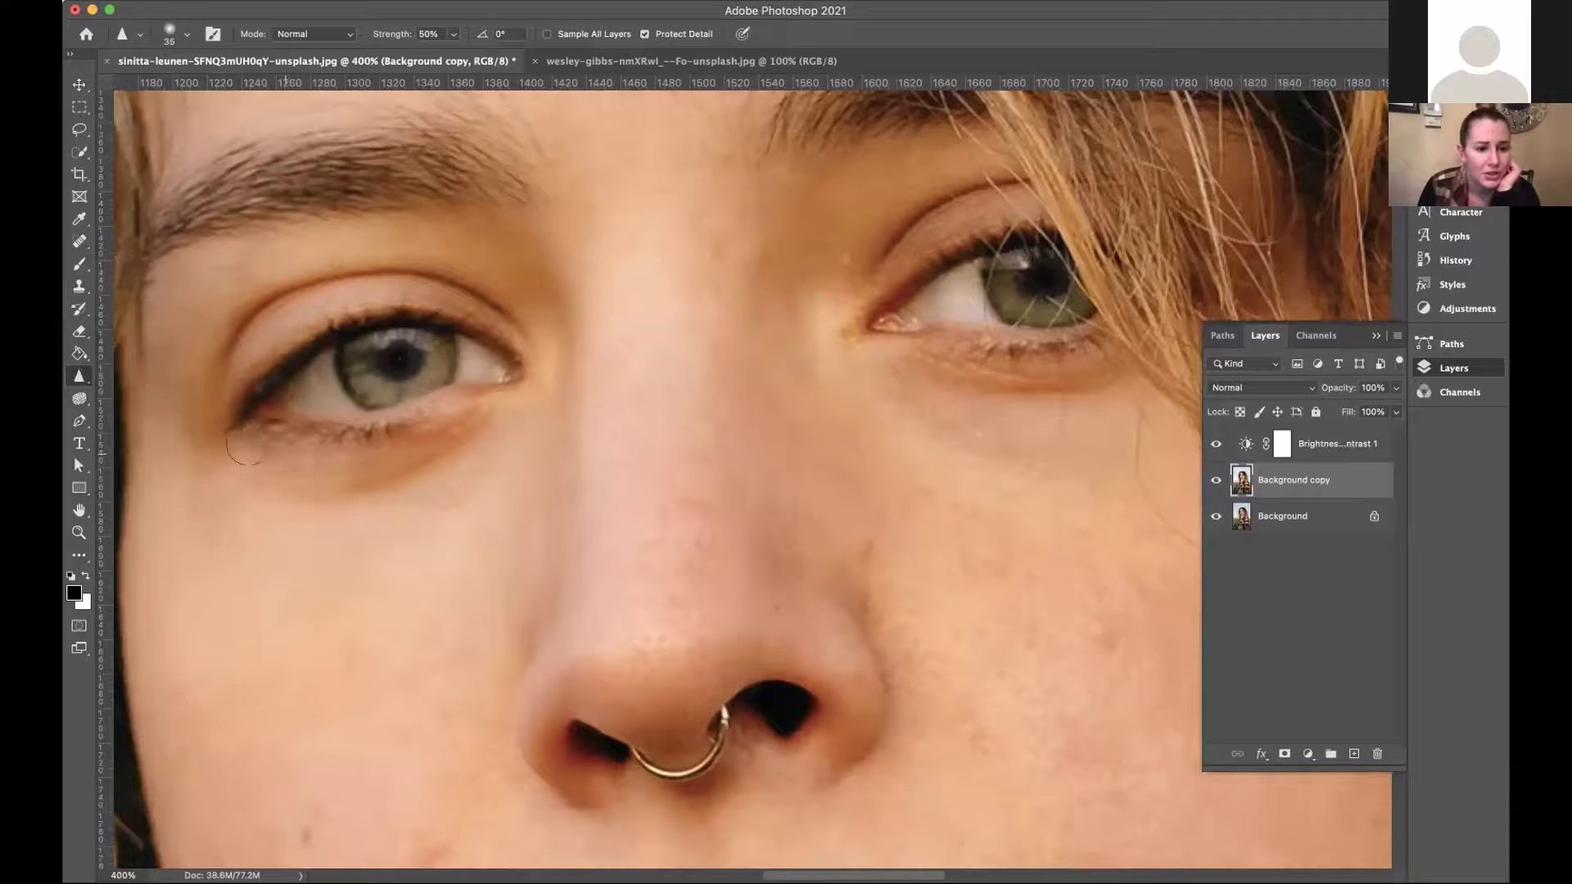
key(super+equal)
key(super+equal)
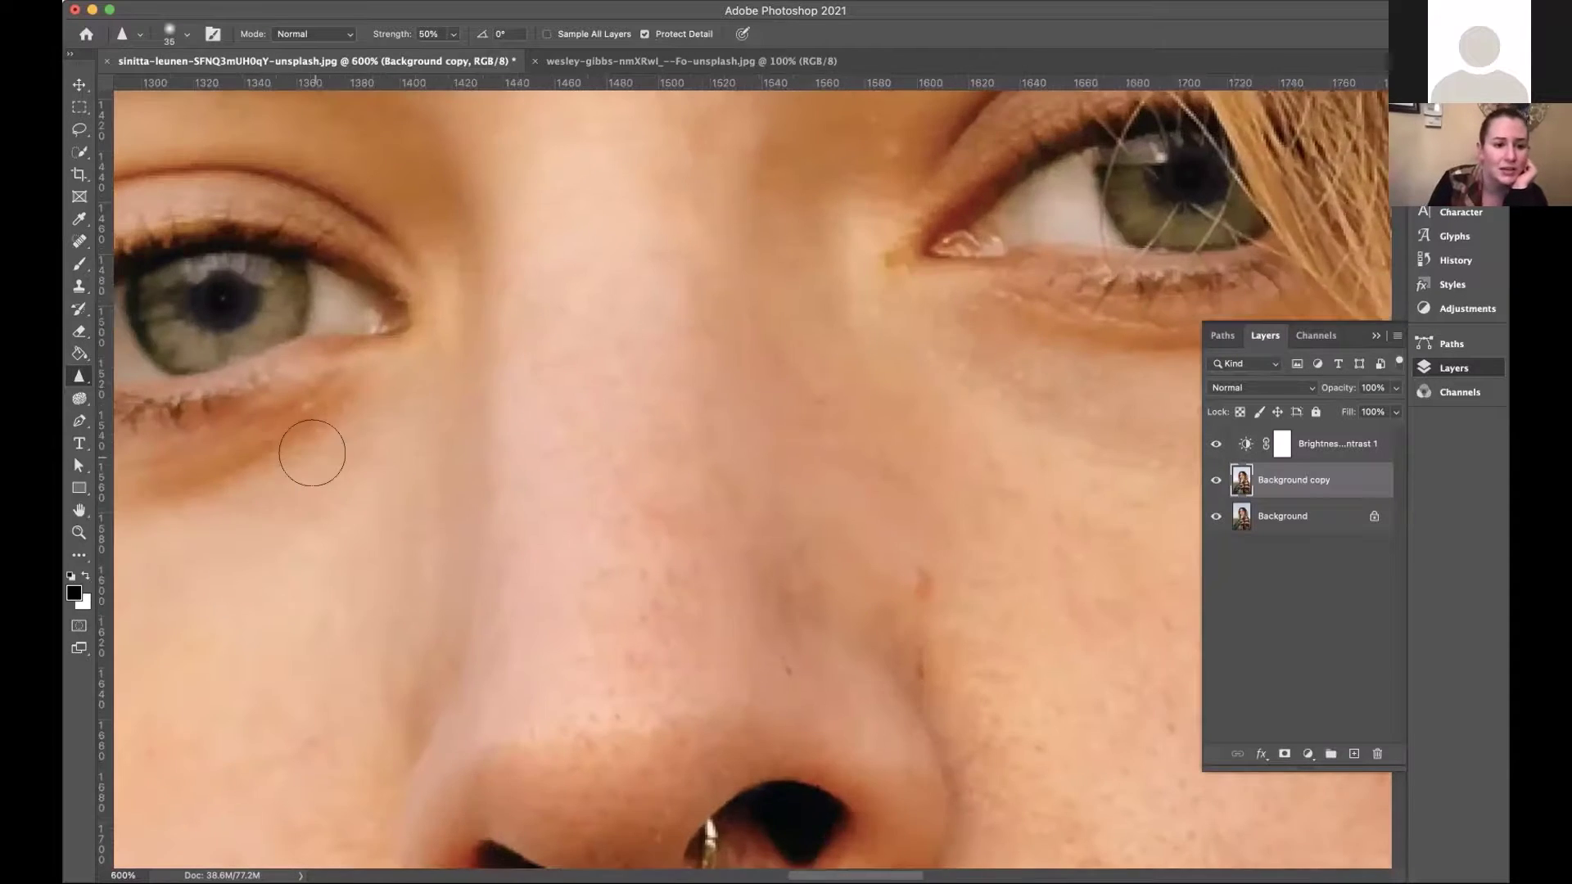
scroll(311, 453, left, 5)
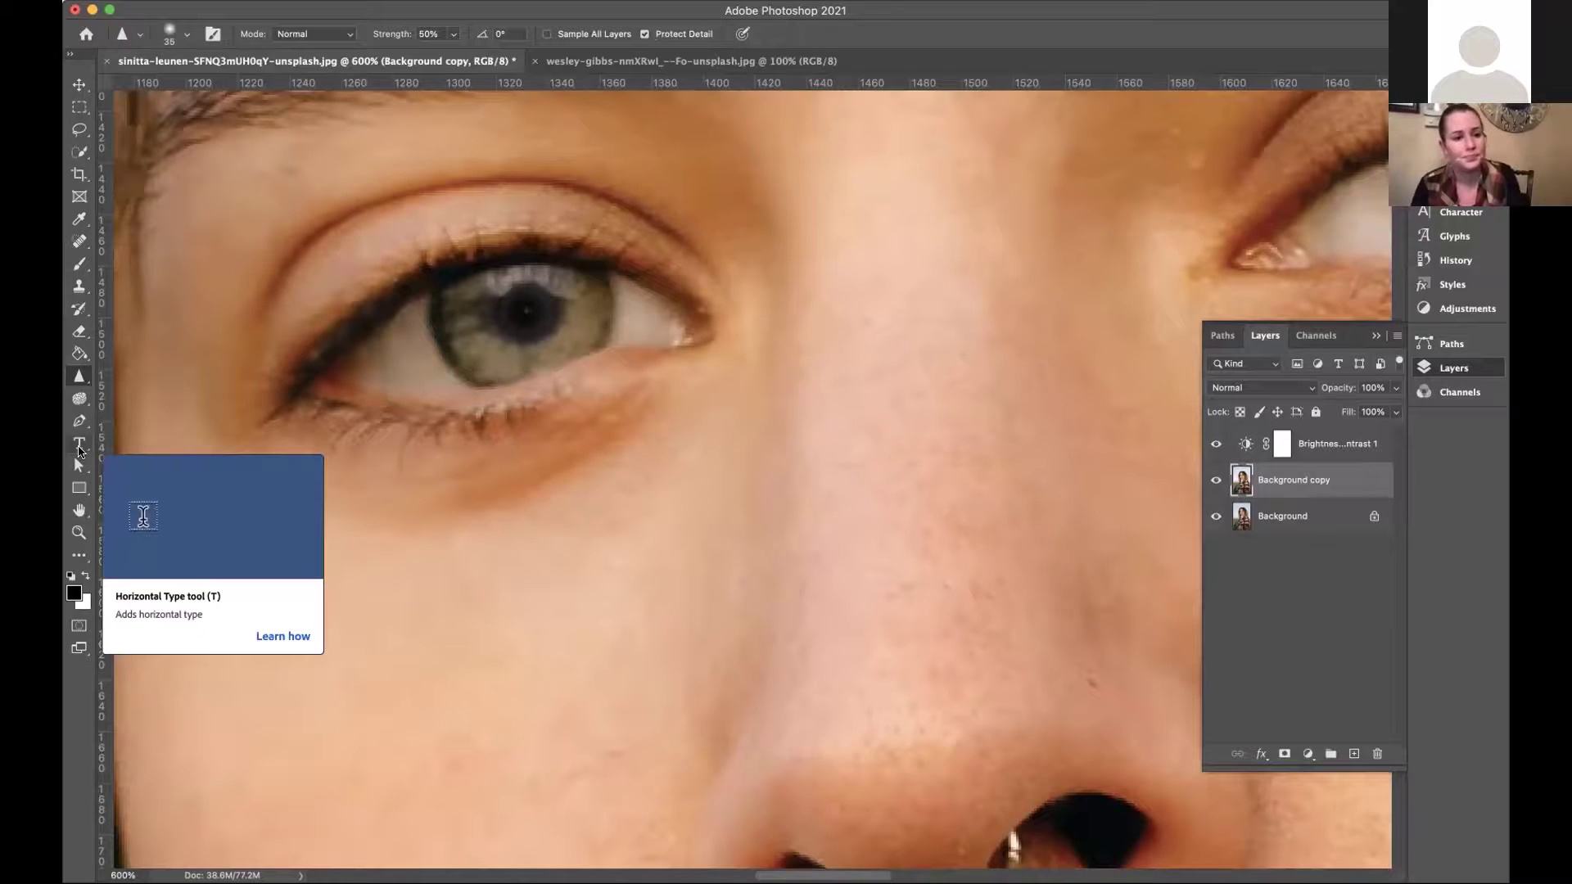
Switch to the Smudge tool and reduce its brush size to 15 px for working on the chin.
right_click(82, 376)
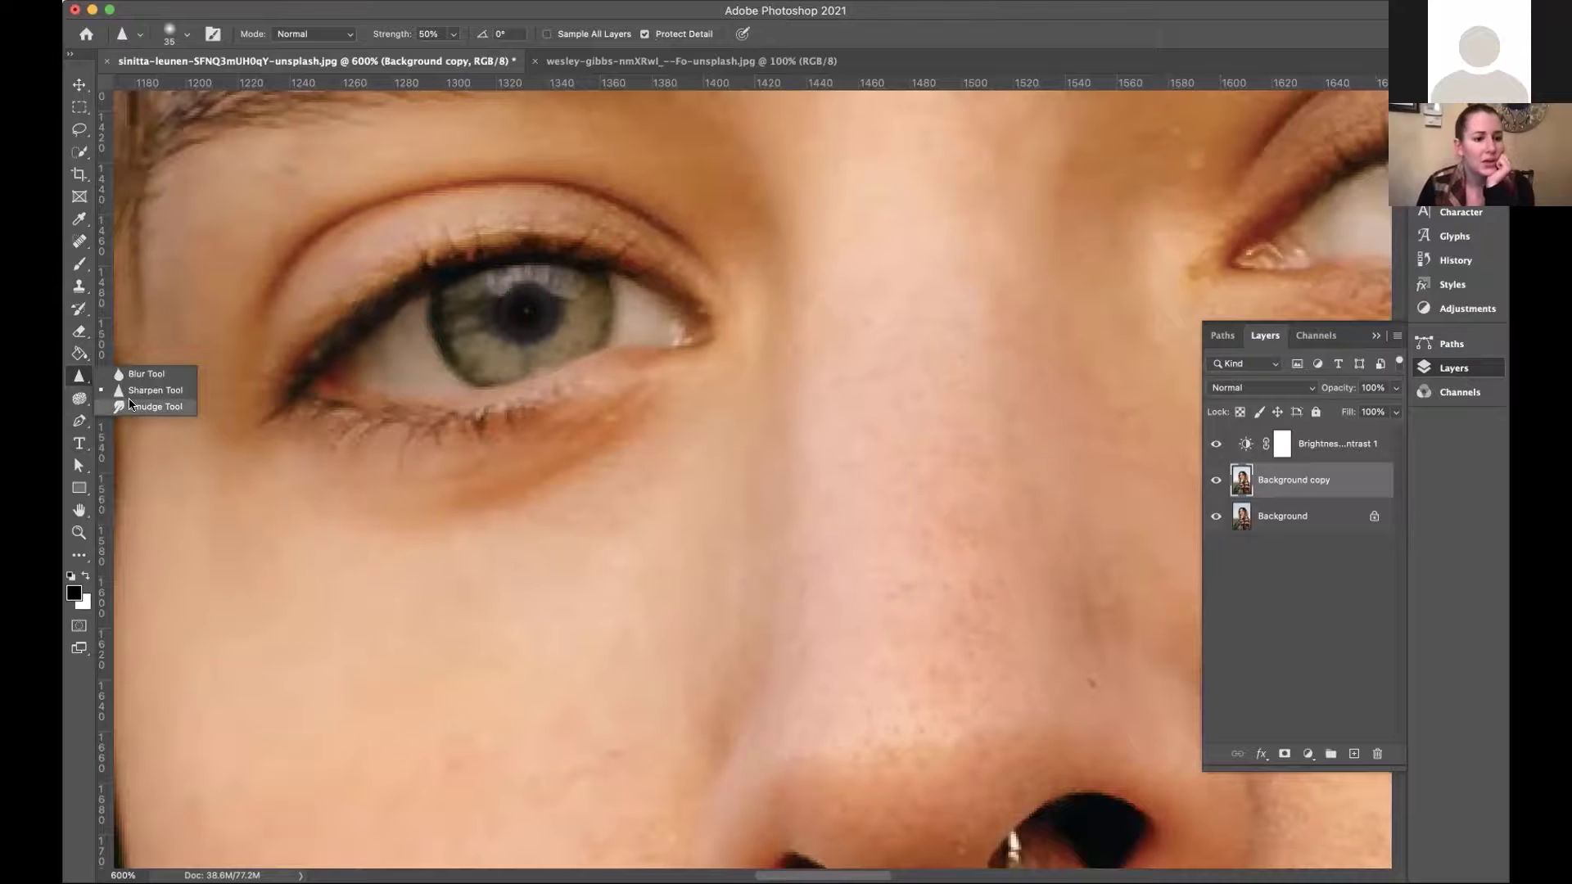
click(130, 406)
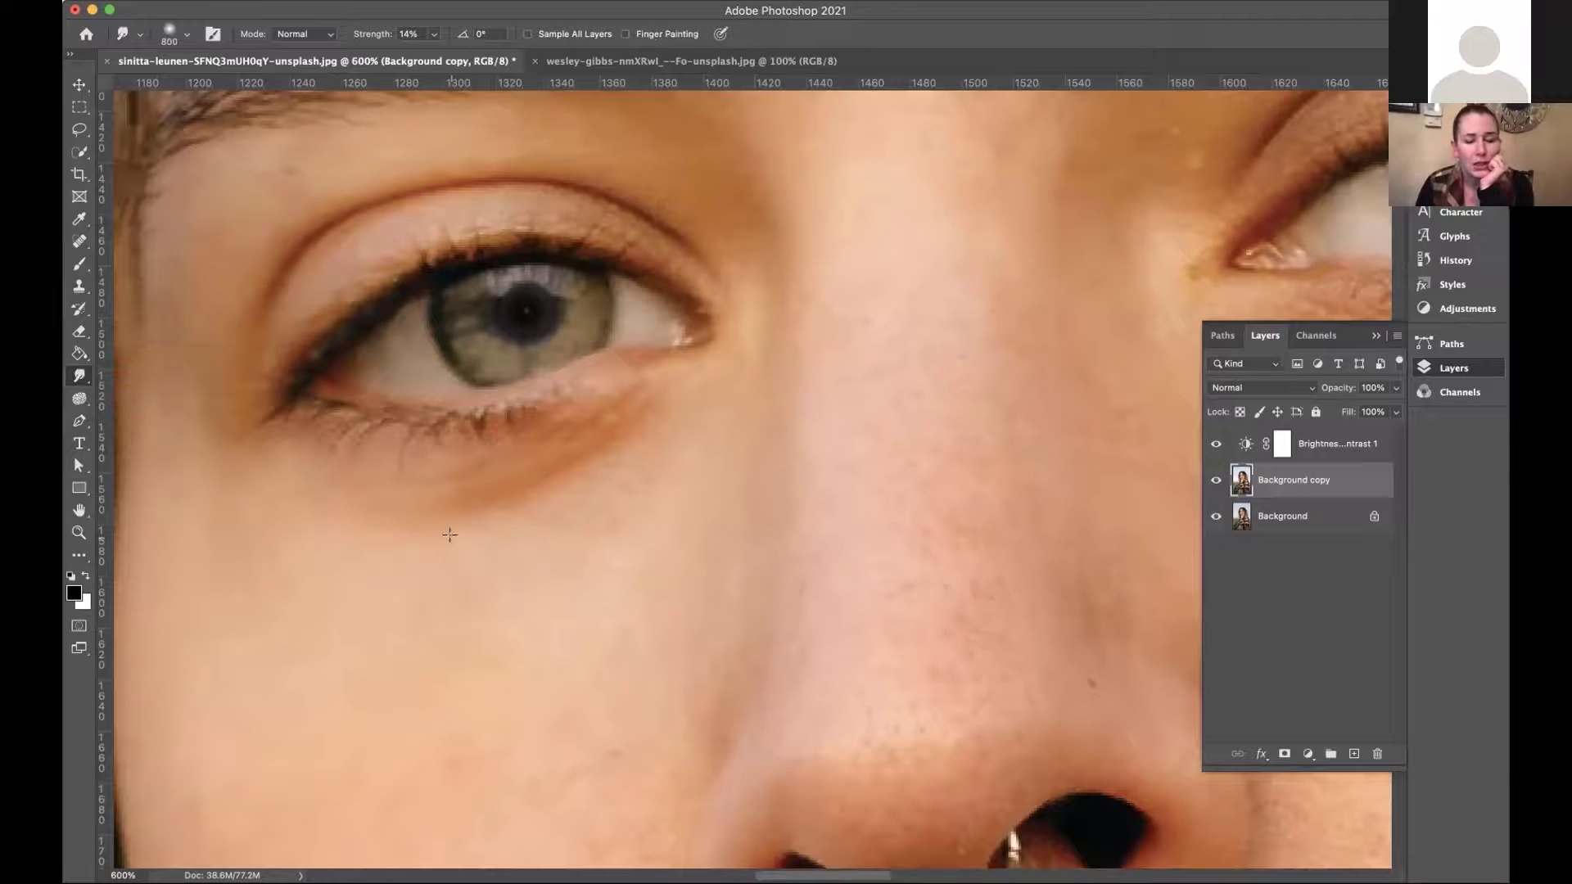
key(super+0)
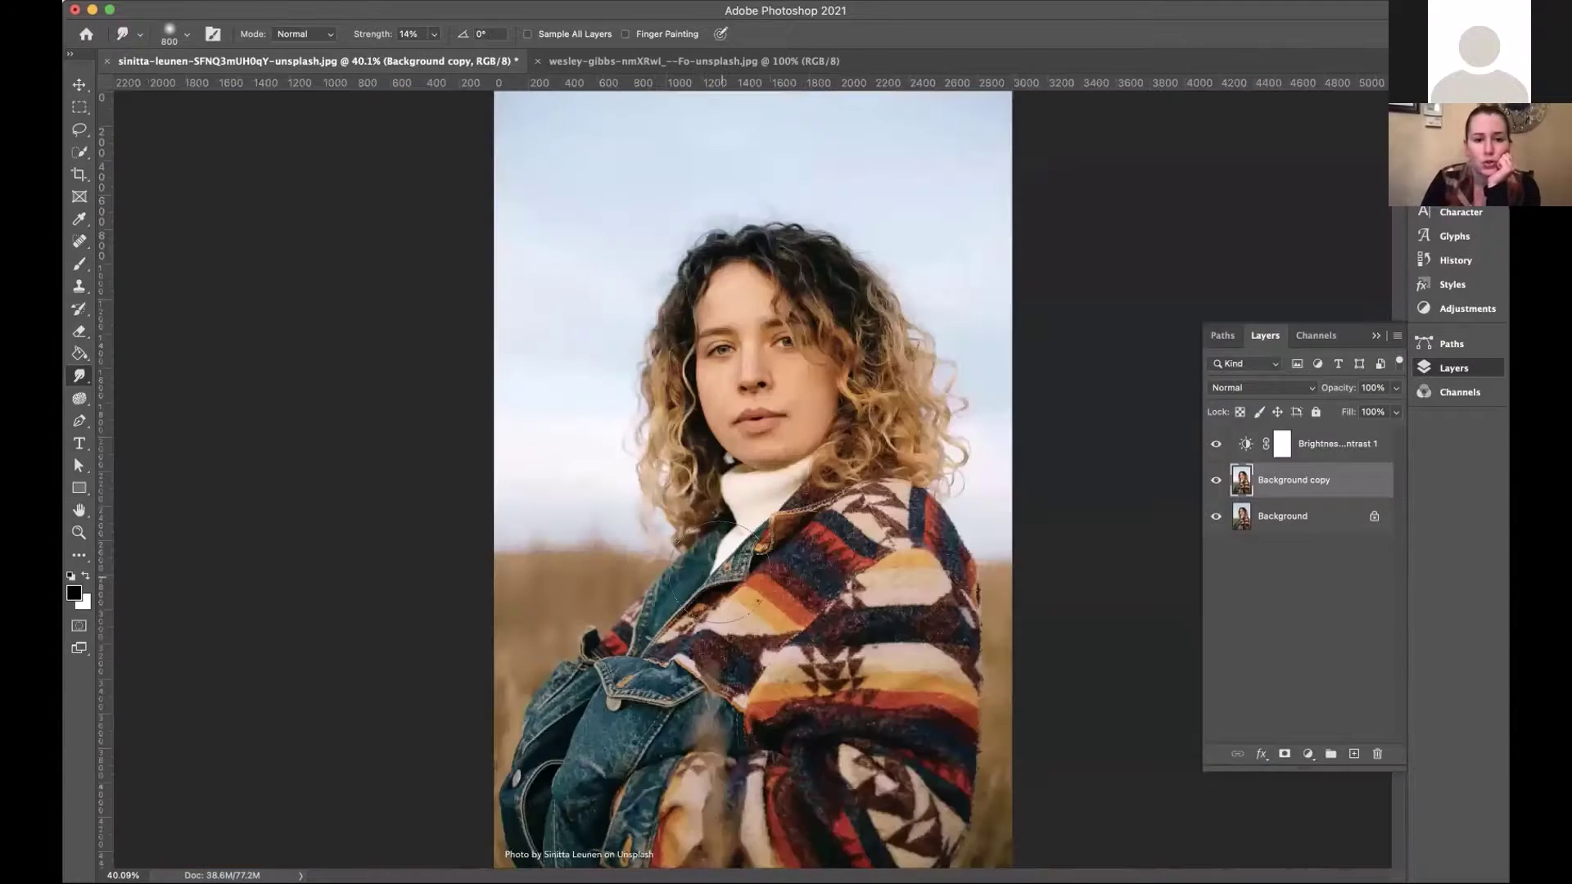
scroll(719, 577, up, 10)
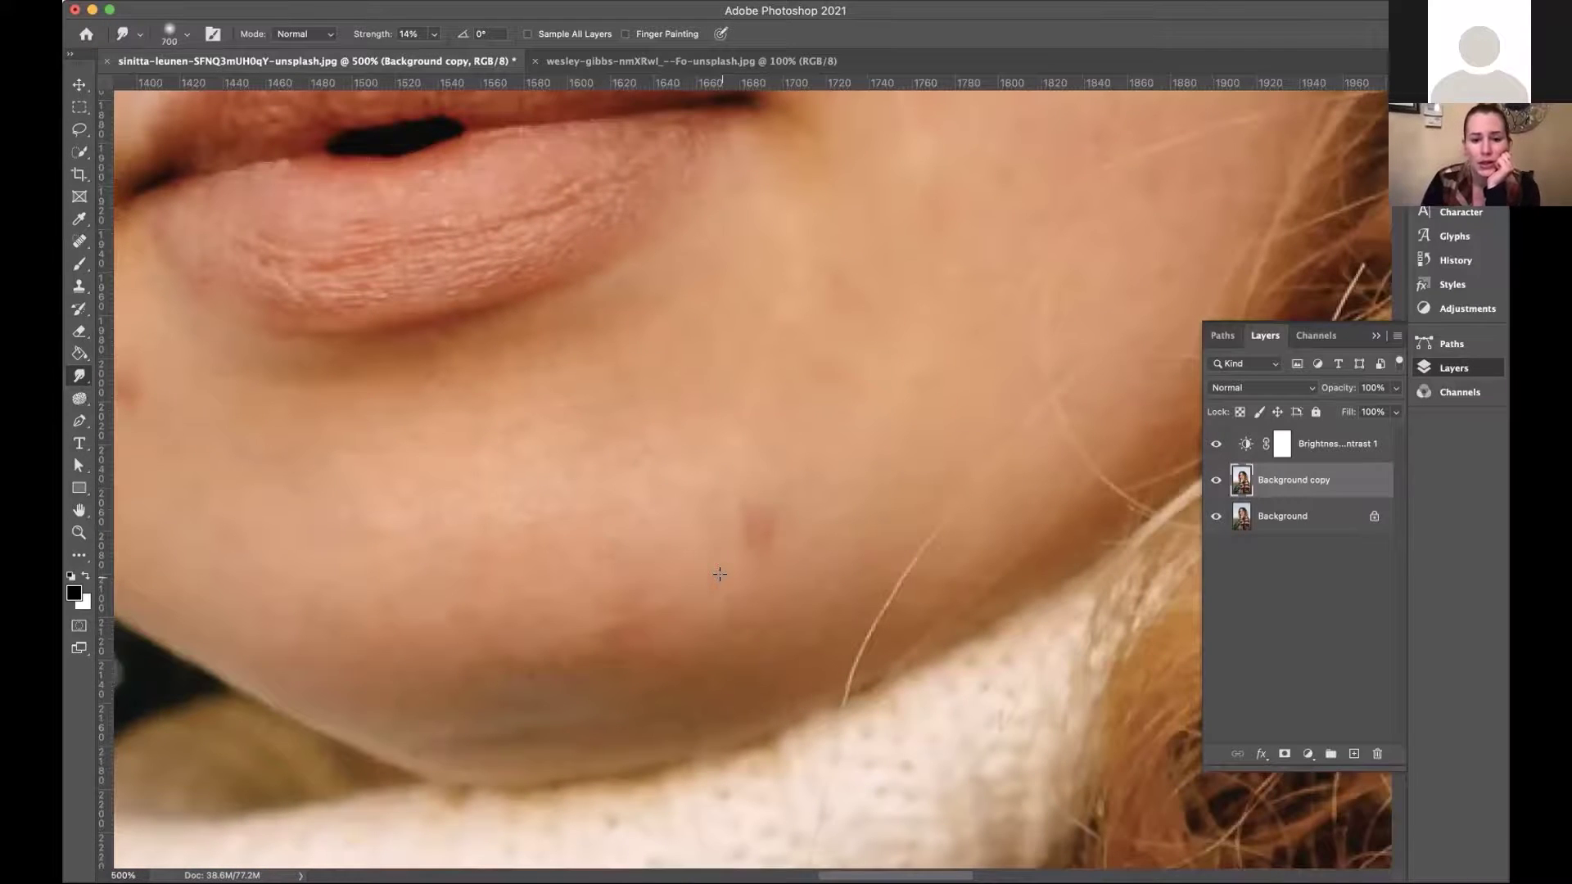
key(bracketleft)
key(bracketleft)
key(bracketleft)
key(bracketleft)
key(bracketleft)
key(bracketleft)
key(bracketleft)
key(bracketleft)
key(bracketleft)
key(bracketleft)
key(bracketleft)
key(bracketleft)
key(bracketleft)
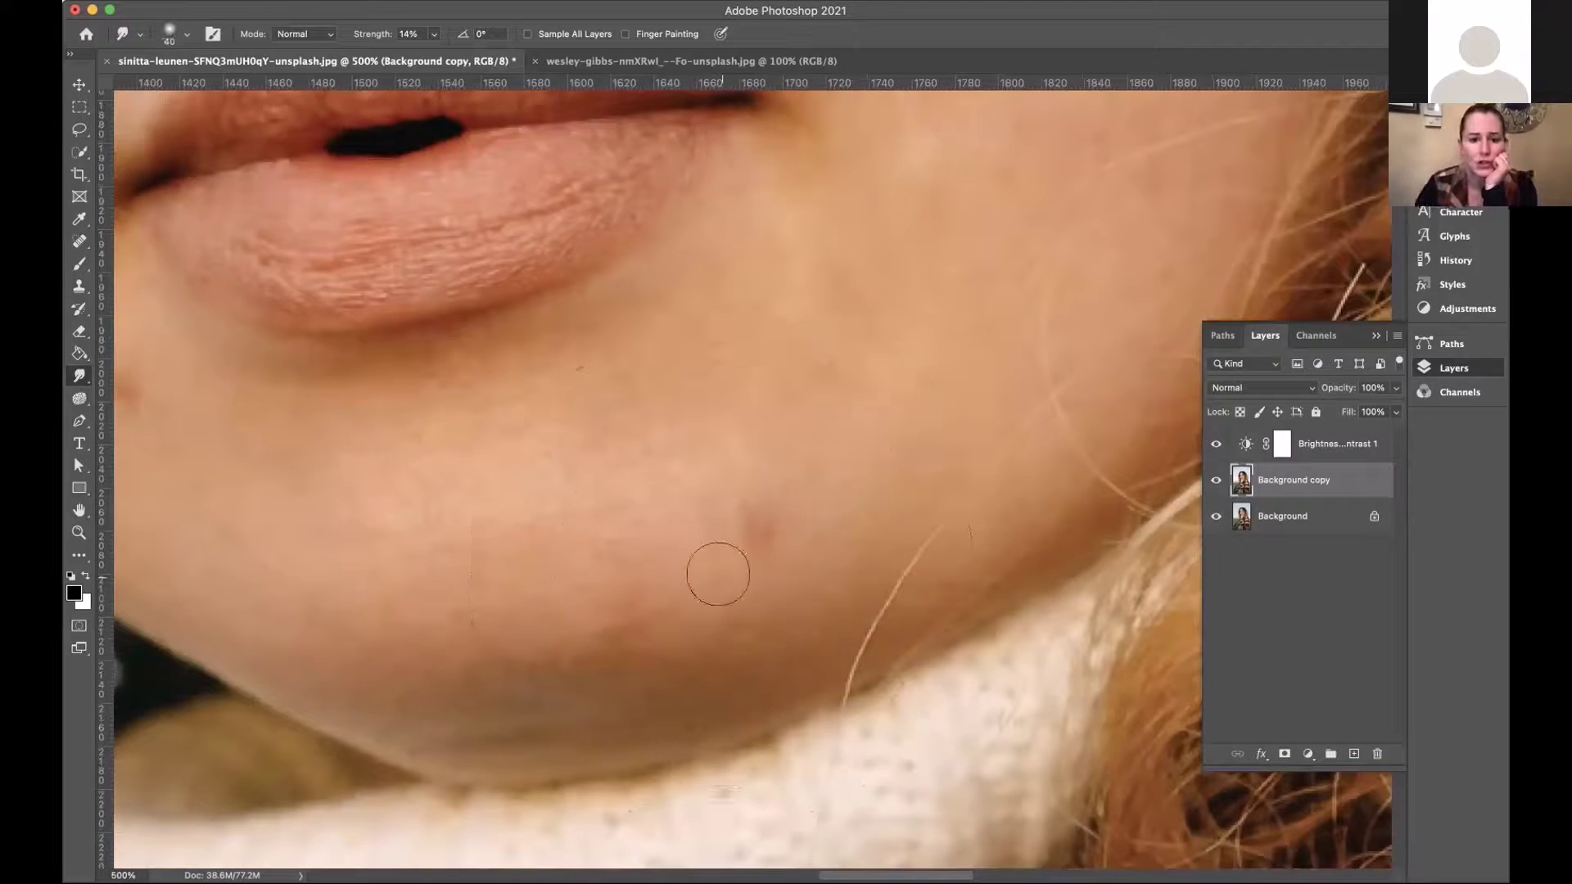
key(bracketleft)
key(bracketleft)
key(bracketleft)
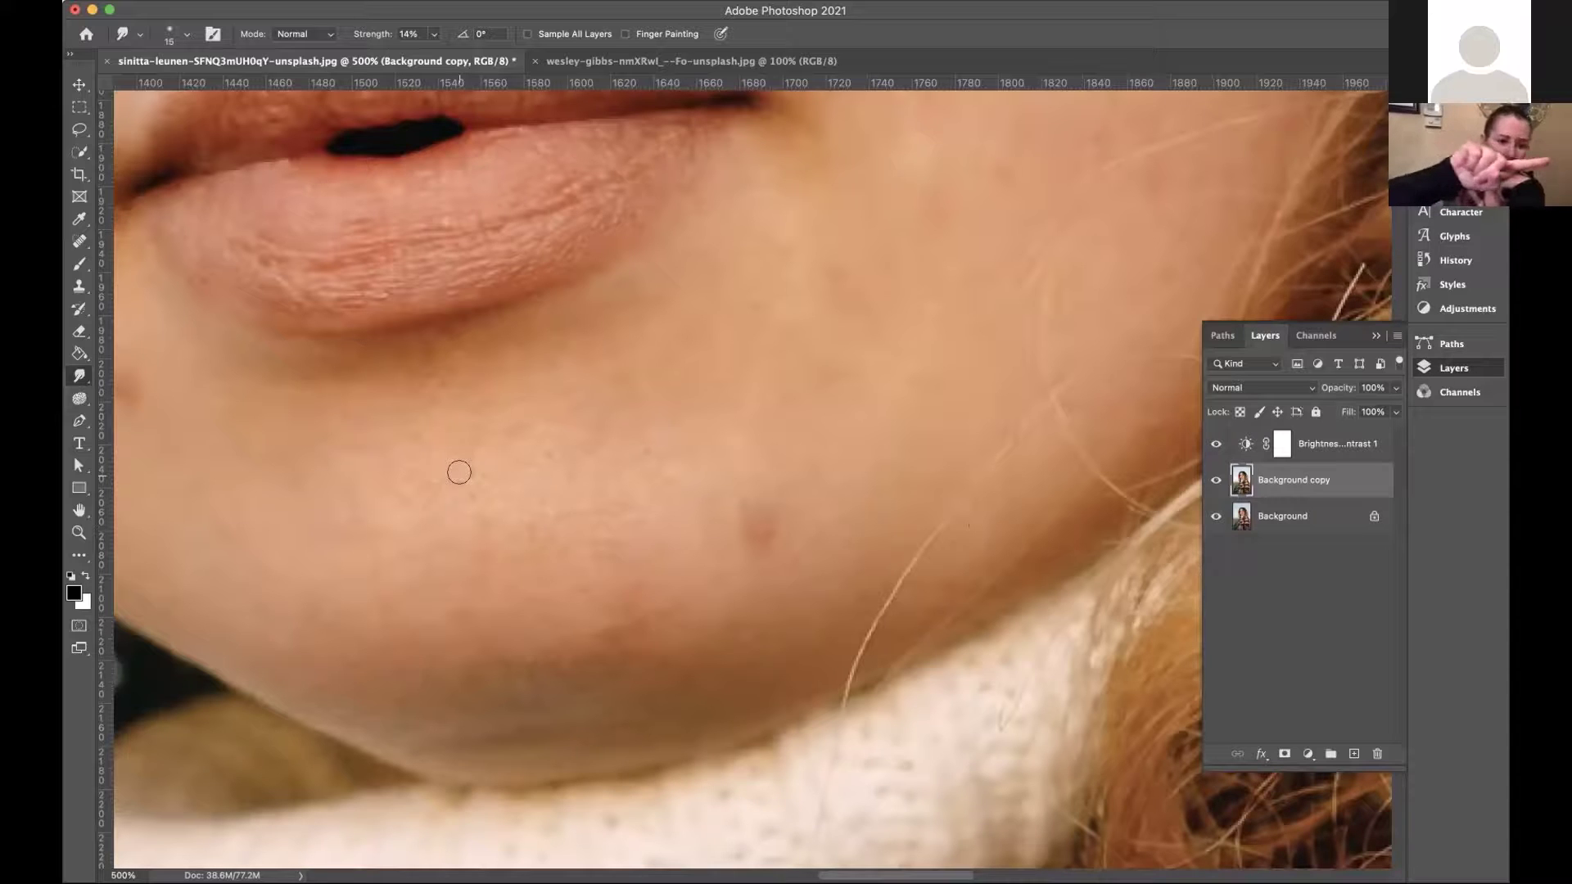
Set the Smudge tool's strength to 100% and smear skin diagonally from above the upper lip across the mouth to the chin.
scroll(456, 467, up, 1)
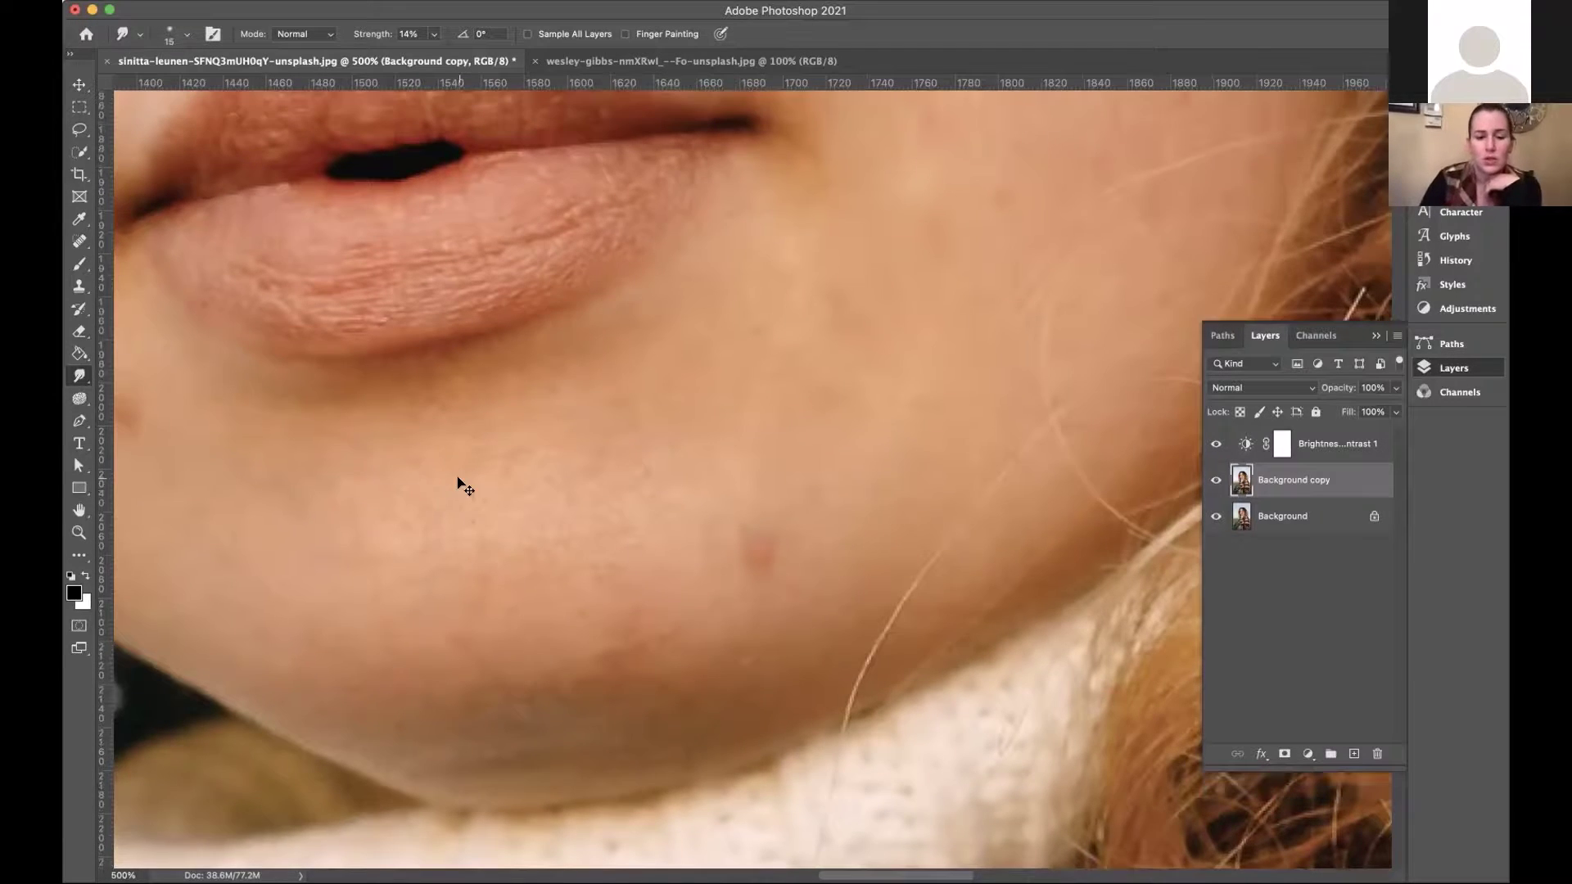
key(super+minus)
key(super+minus)
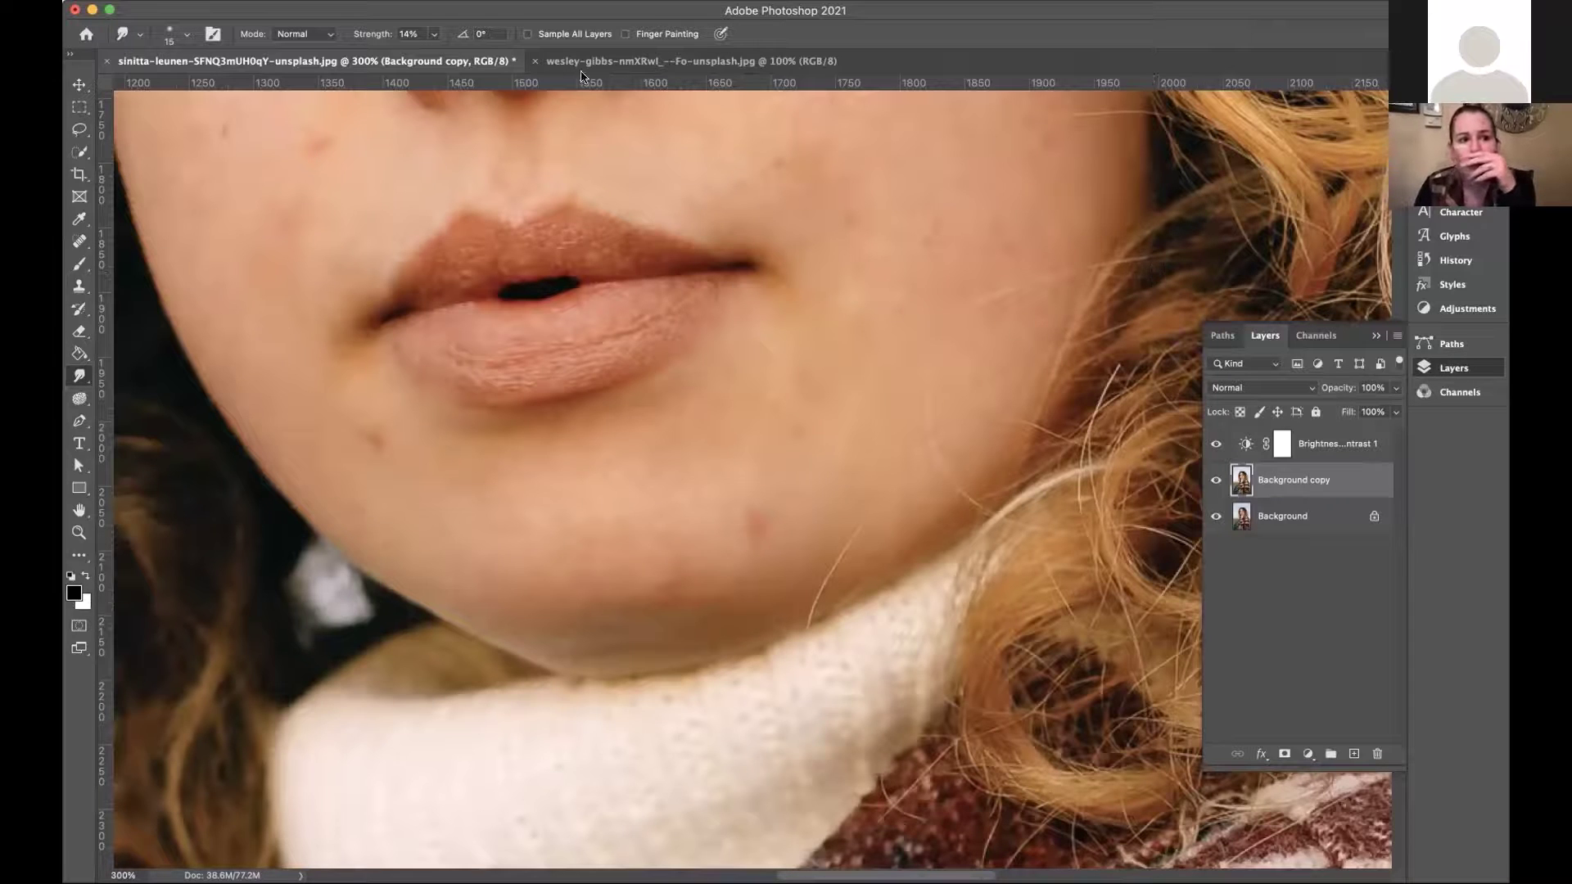
click(433, 33)
drag(470, 57, 553, 62)
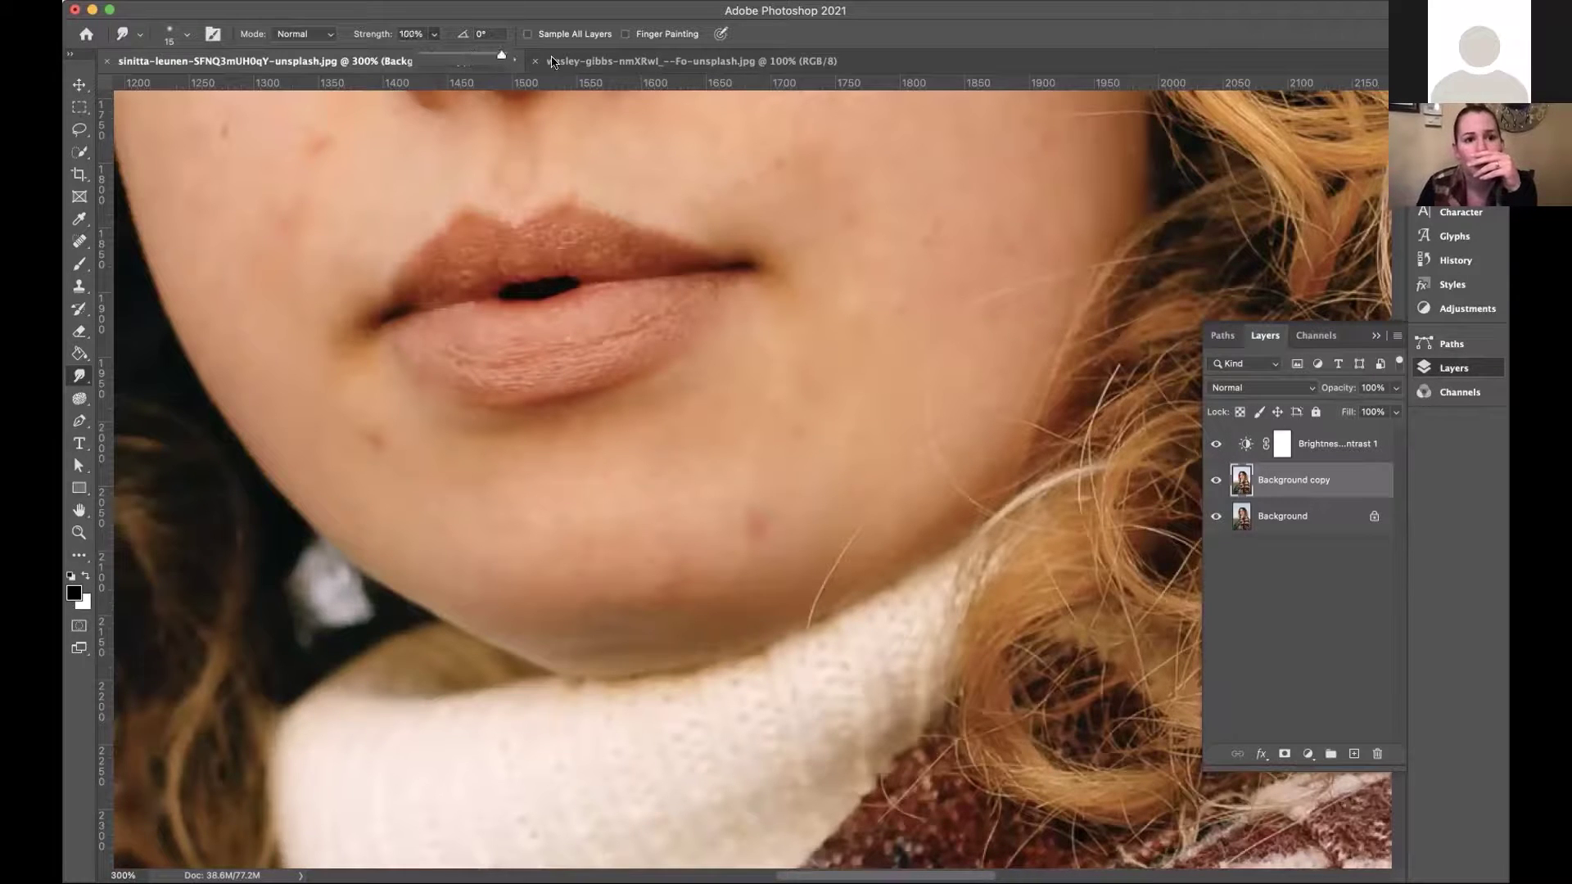
drag(412, 247, 705, 470)
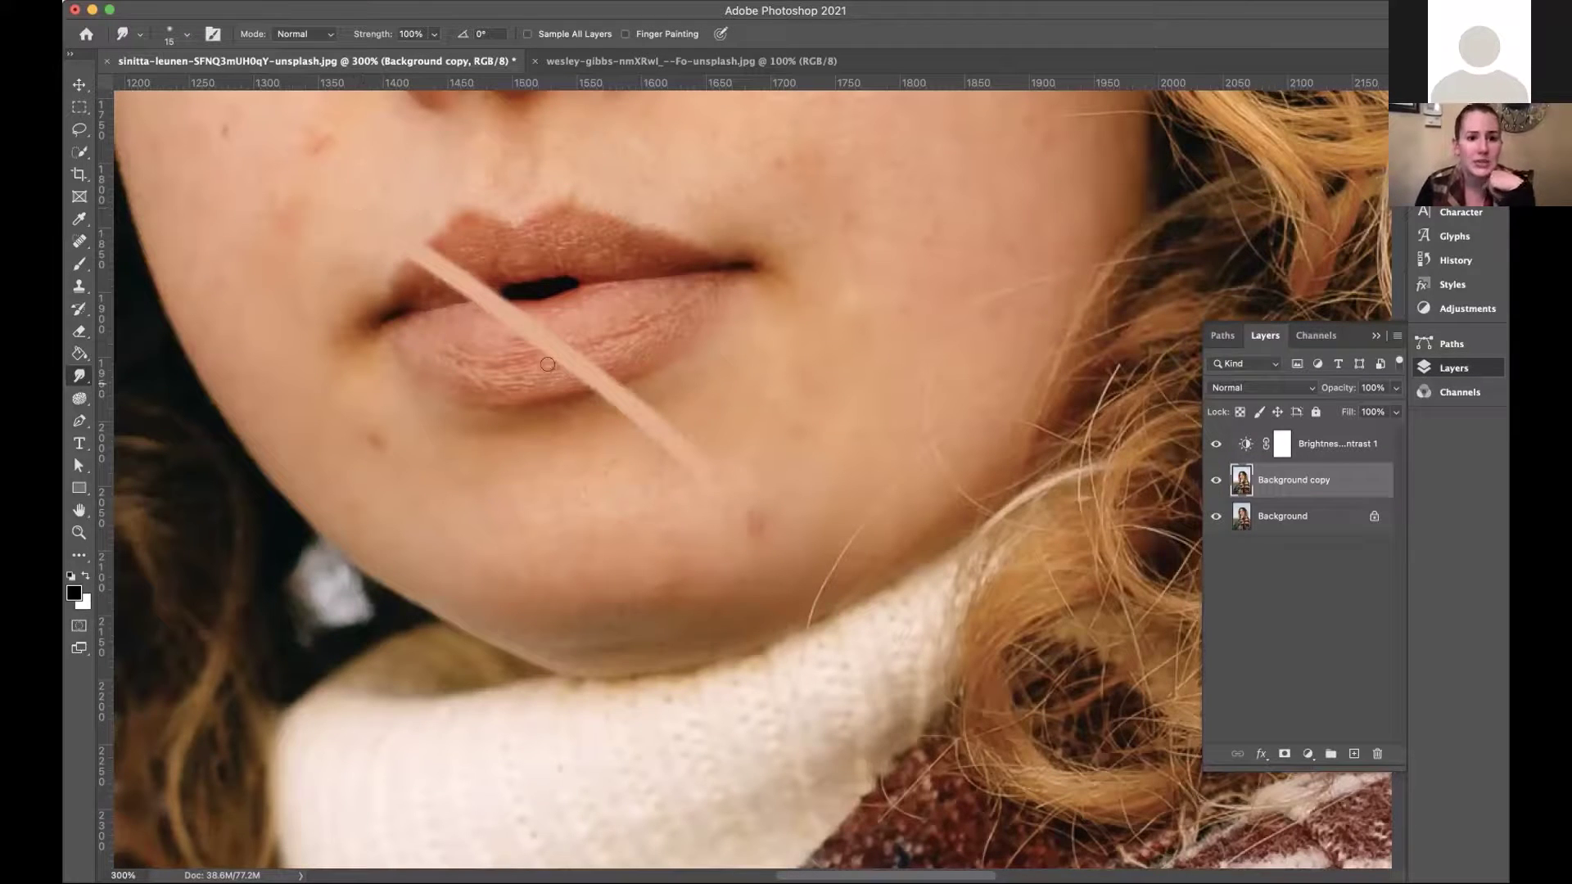
Step back through the history to the Blur Tool state, reverting the smudge and sharpen strokes.
click(1456, 260)
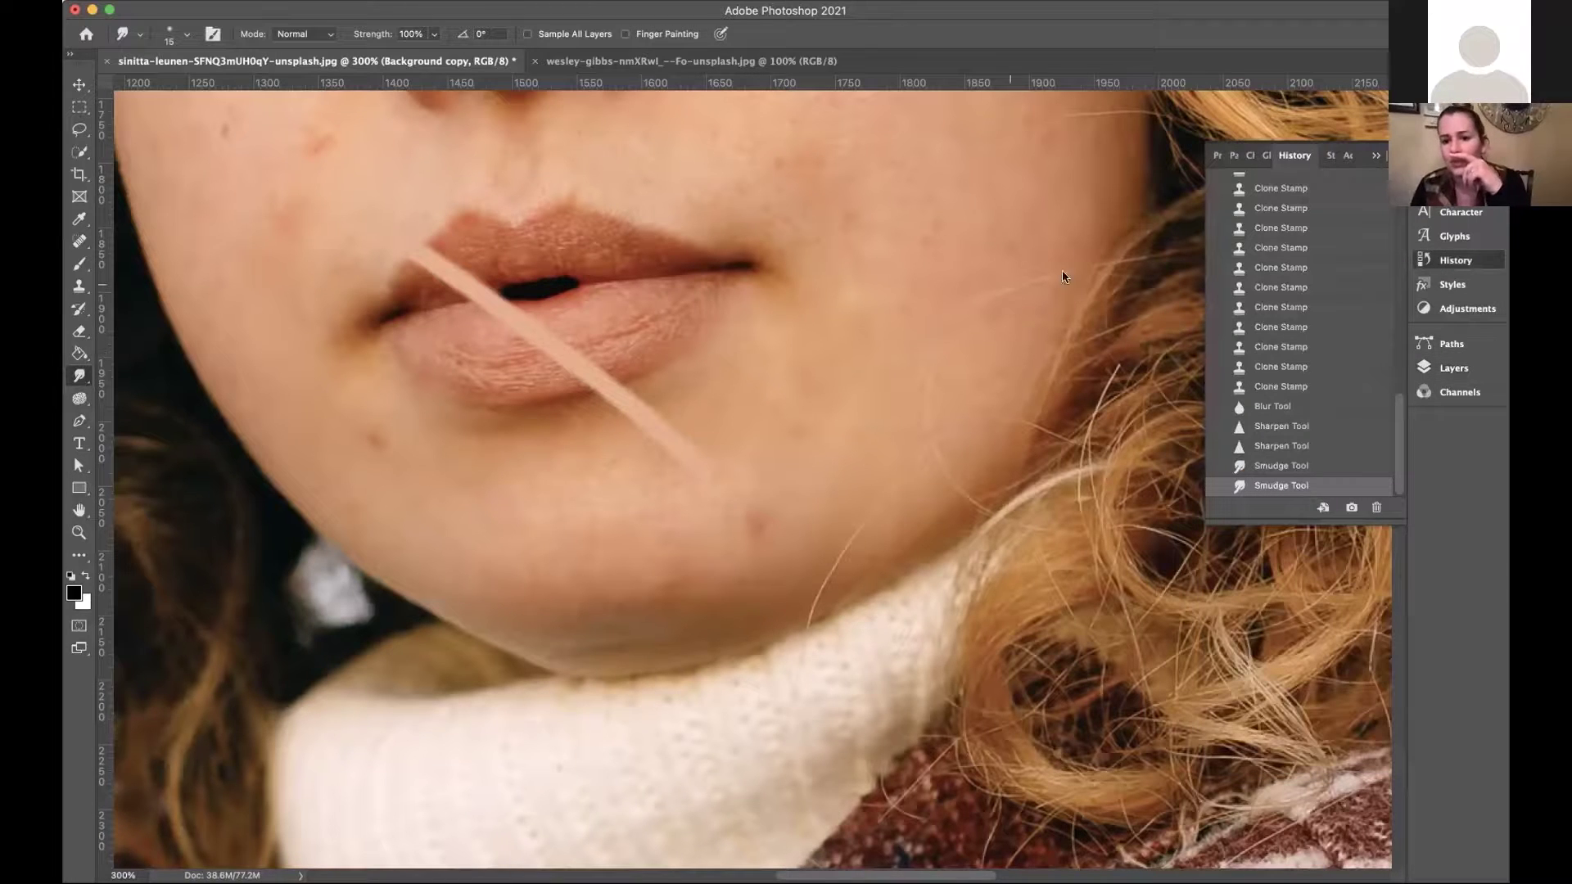
click(1283, 446)
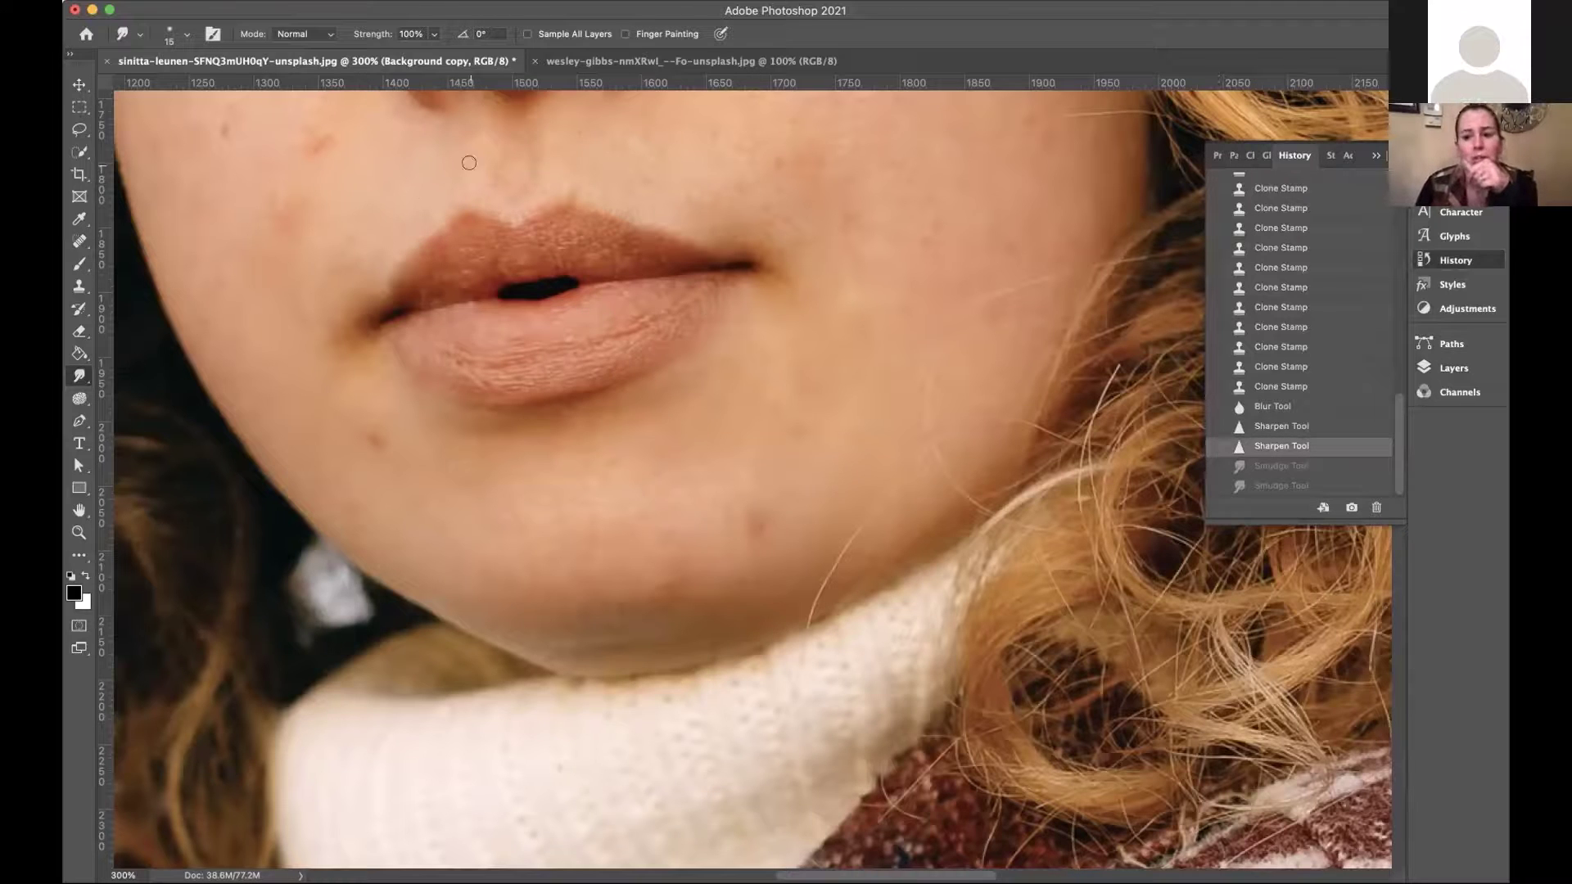
click(1287, 426)
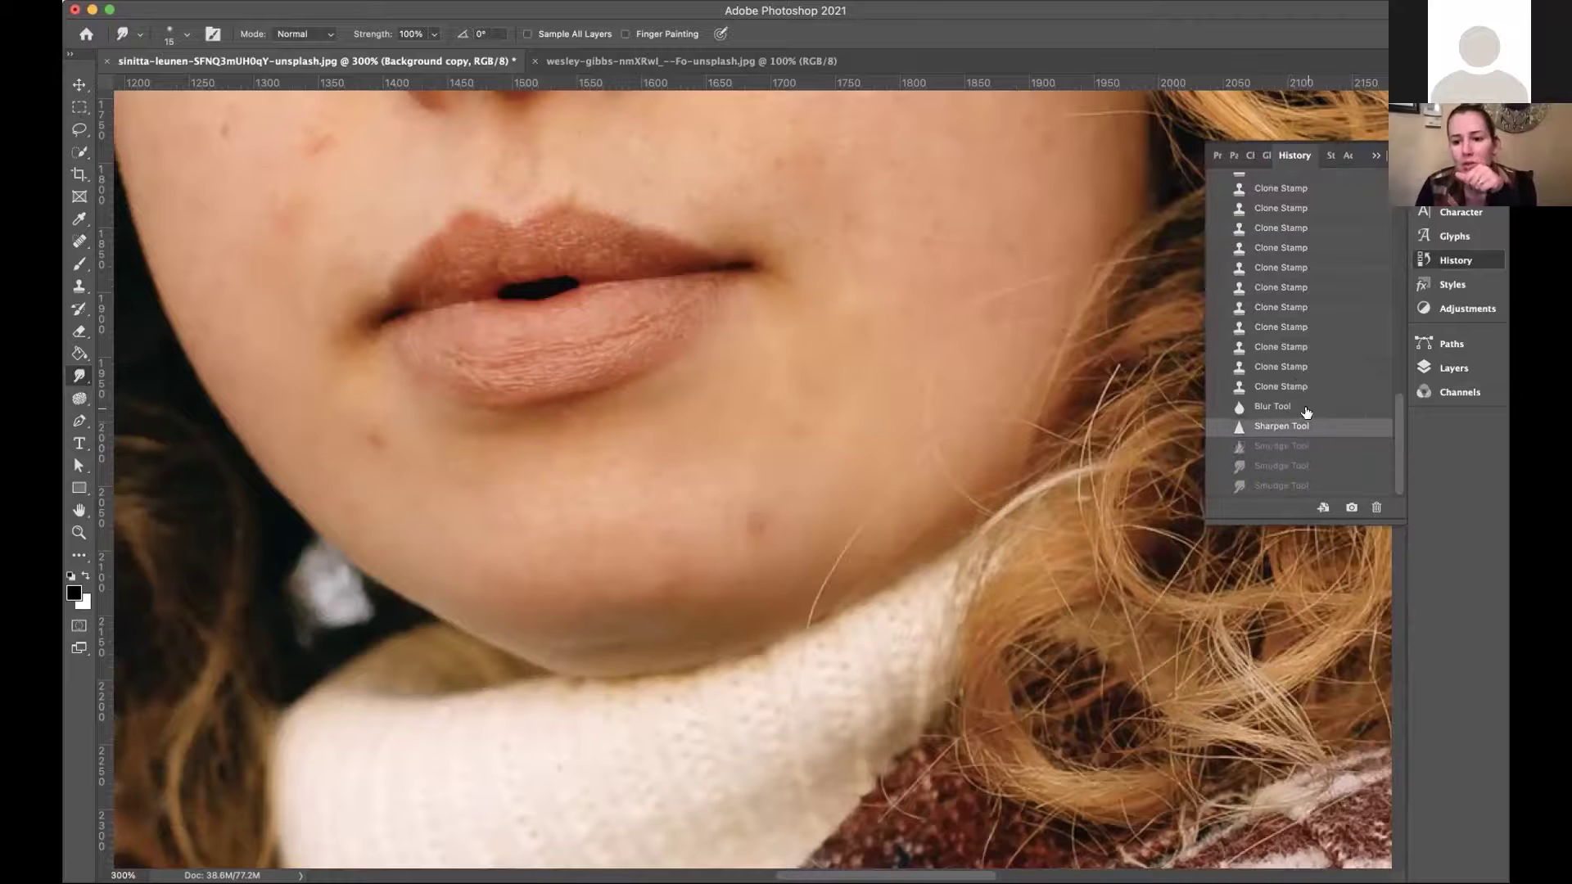
click(1302, 410)
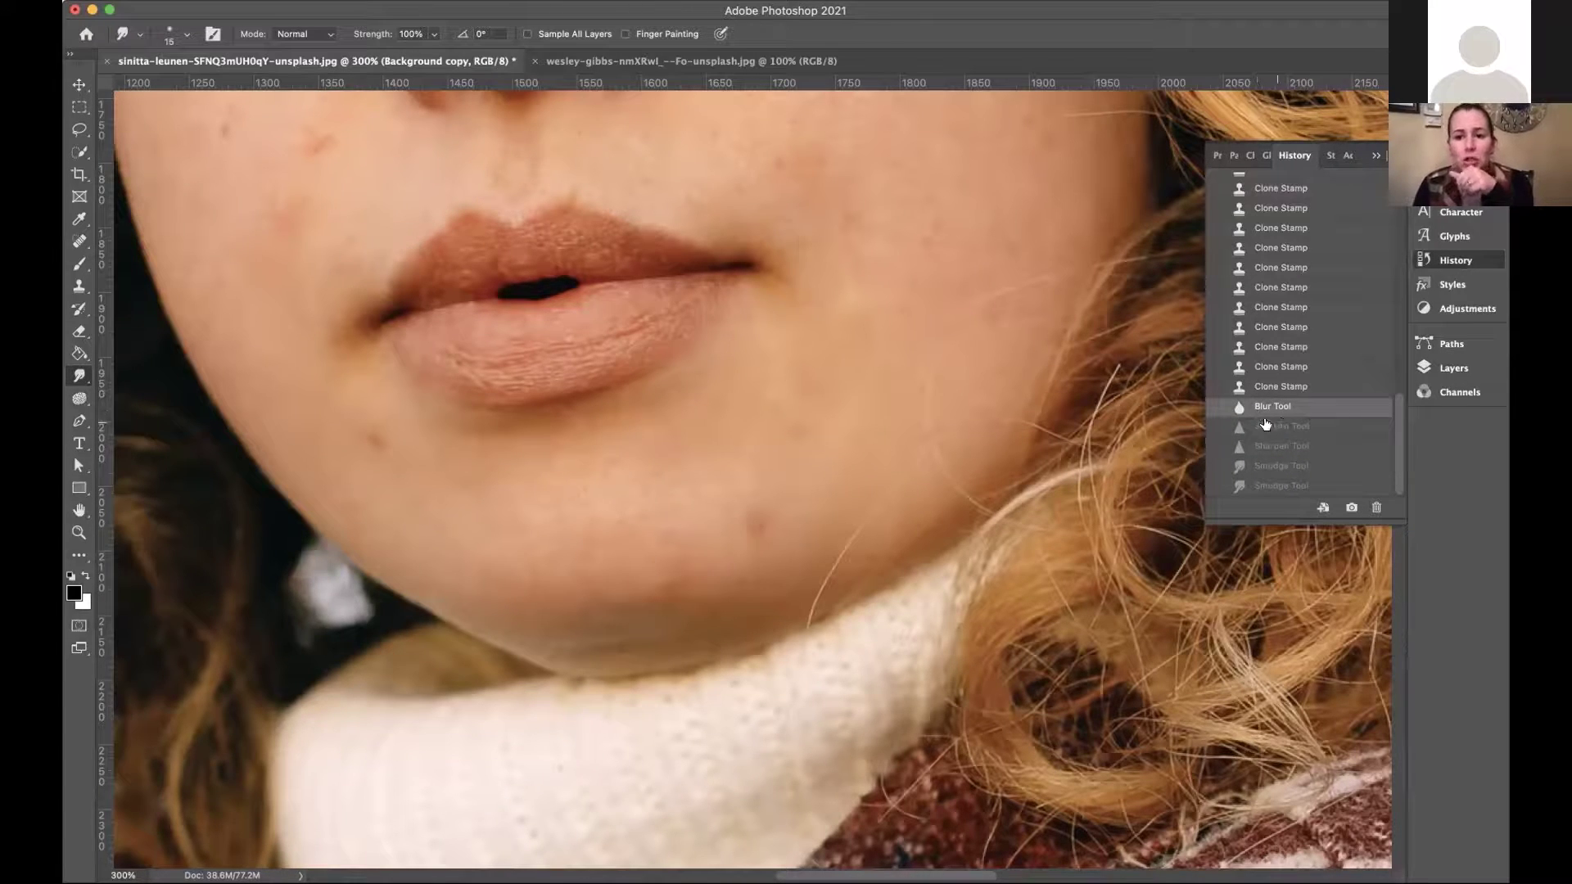
Lower the Smudge tool's strength to 27% and smudge the small spot below the corner of the mouth.
click(434, 34)
click(375, 55)
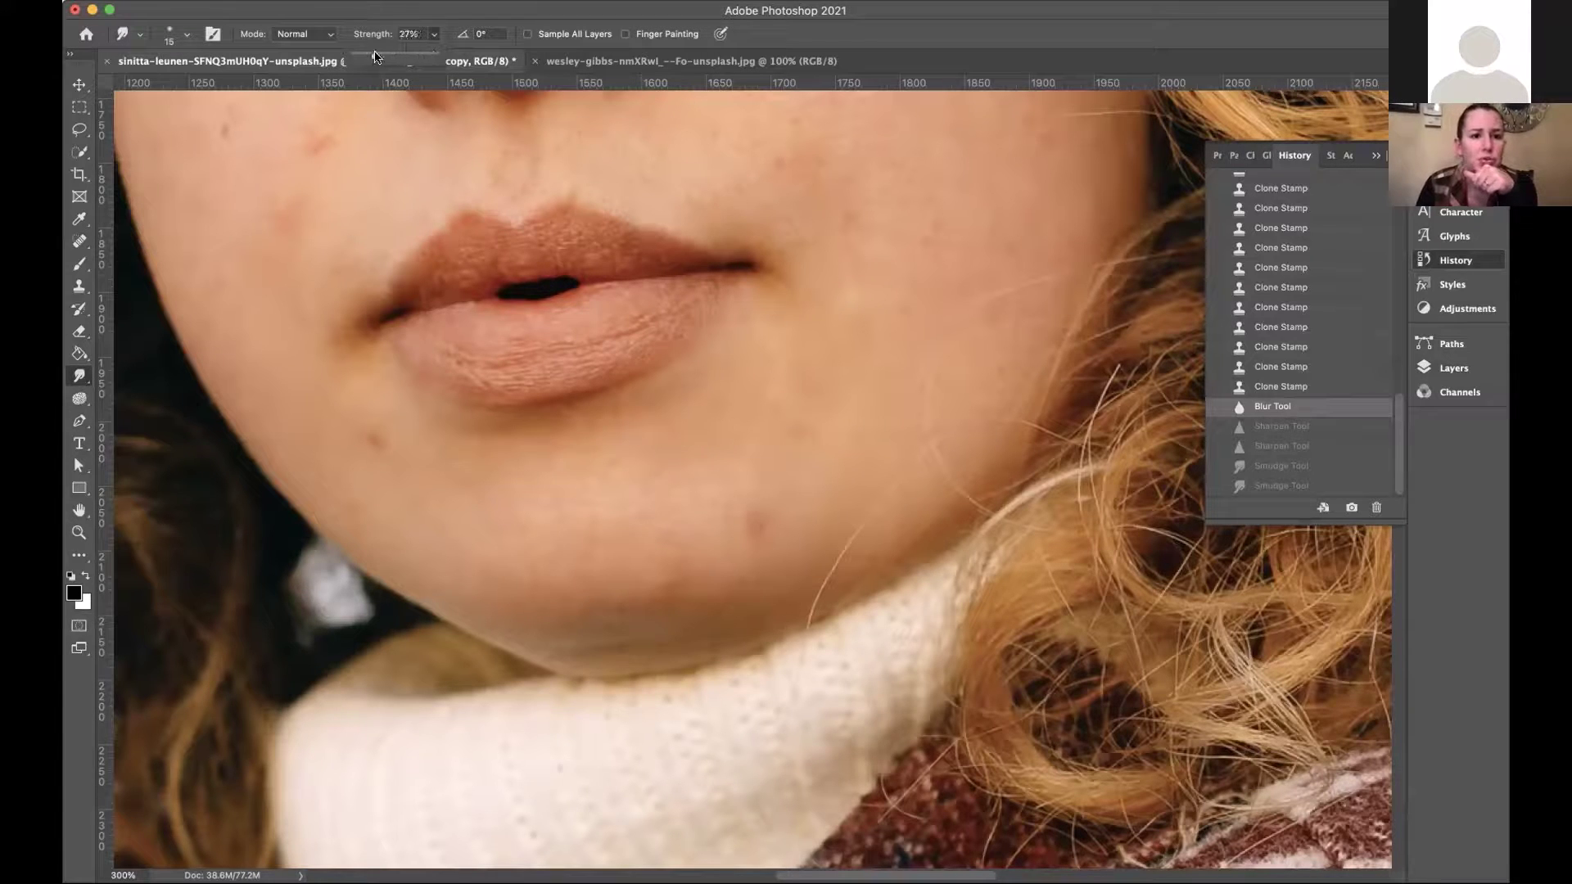
click(352, 426)
mouse_move(360, 438)
mouse_down()
mouse_move(414, 465)
mouse_move(391, 452)
mouse_up()
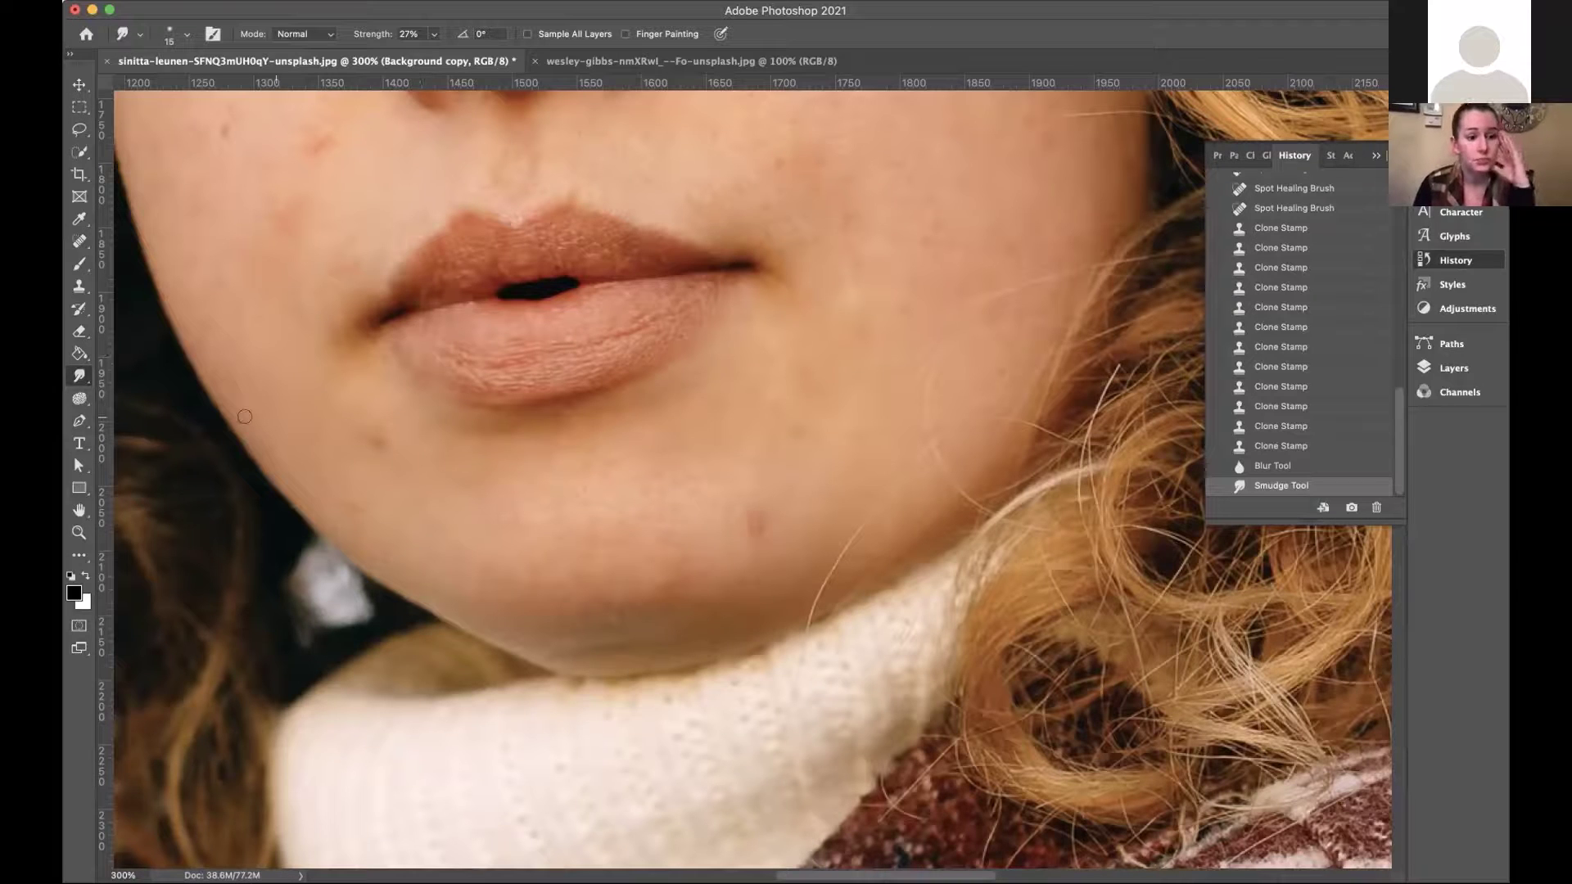
Switch to the Dodge tool for lightening areas of the face.
click(80, 398)
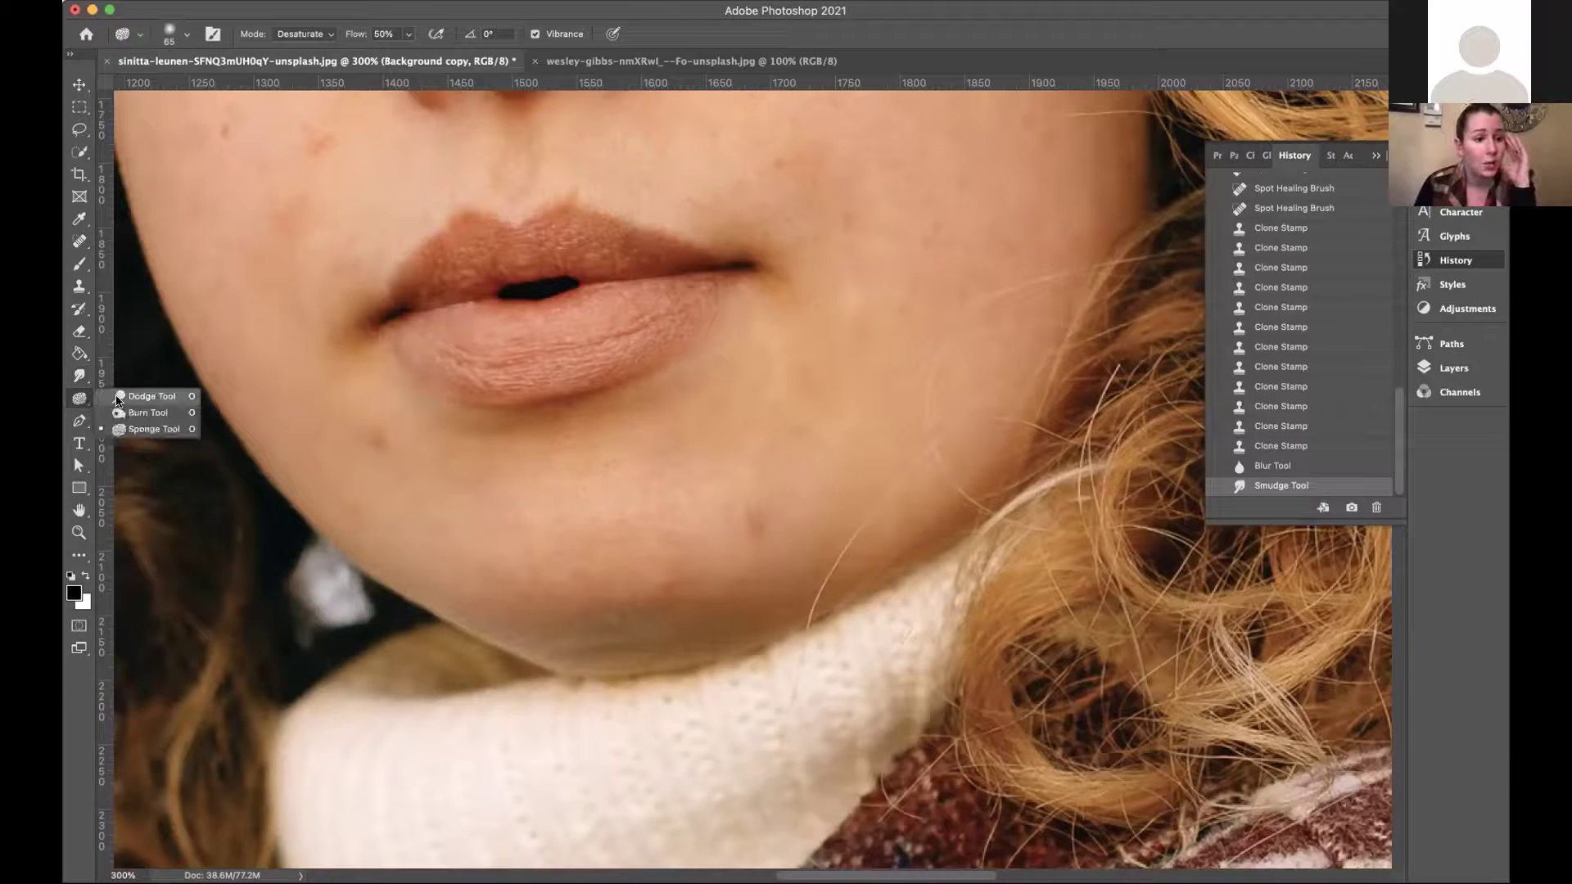
click(117, 400)
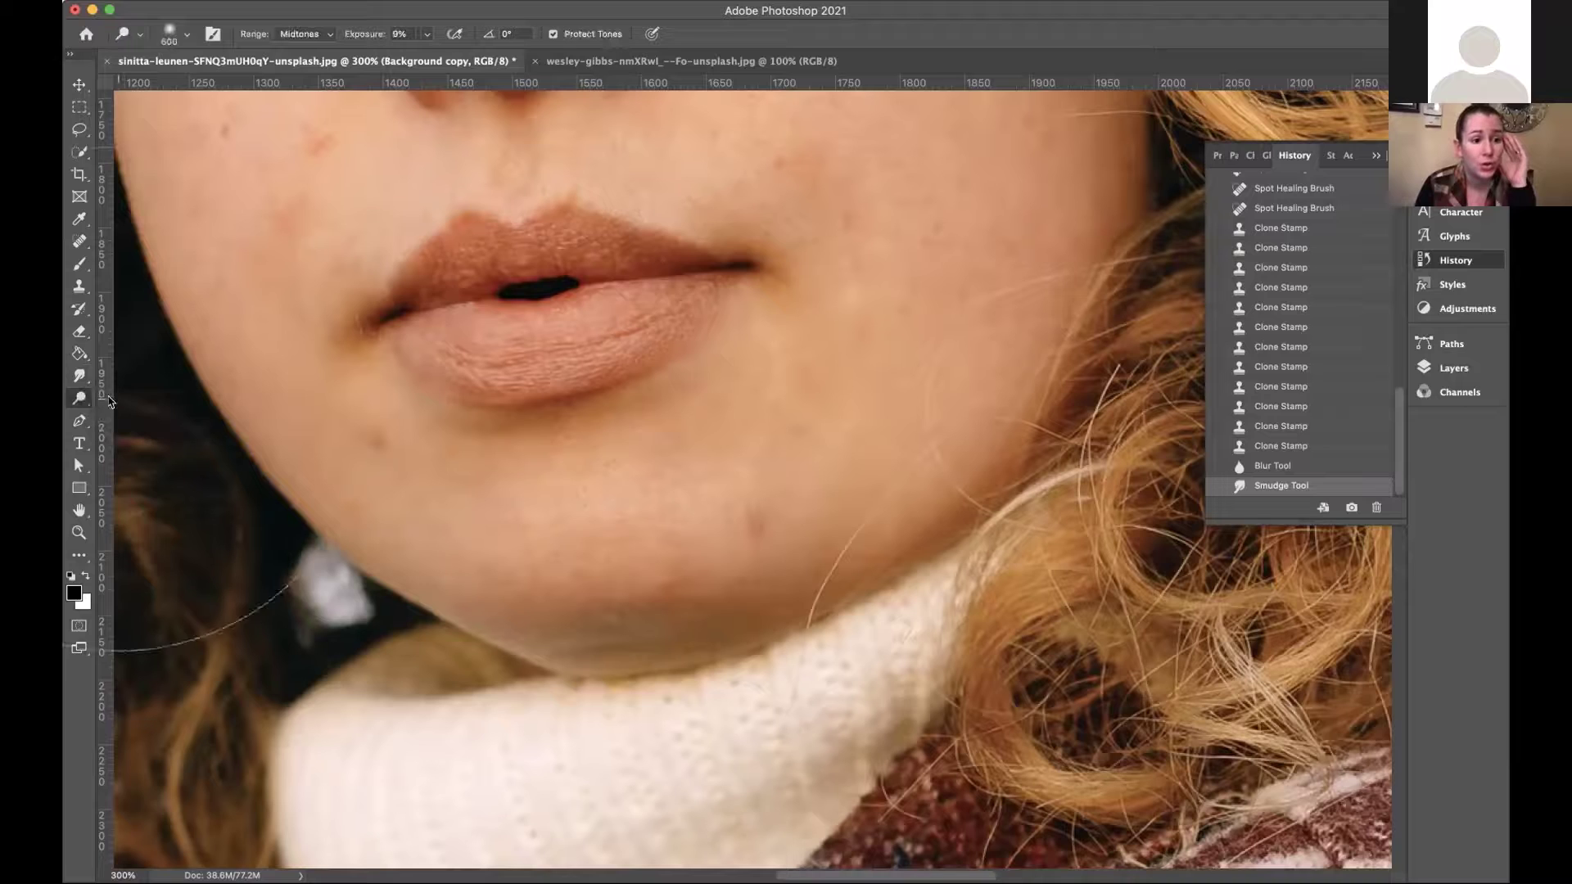
click(80, 401)
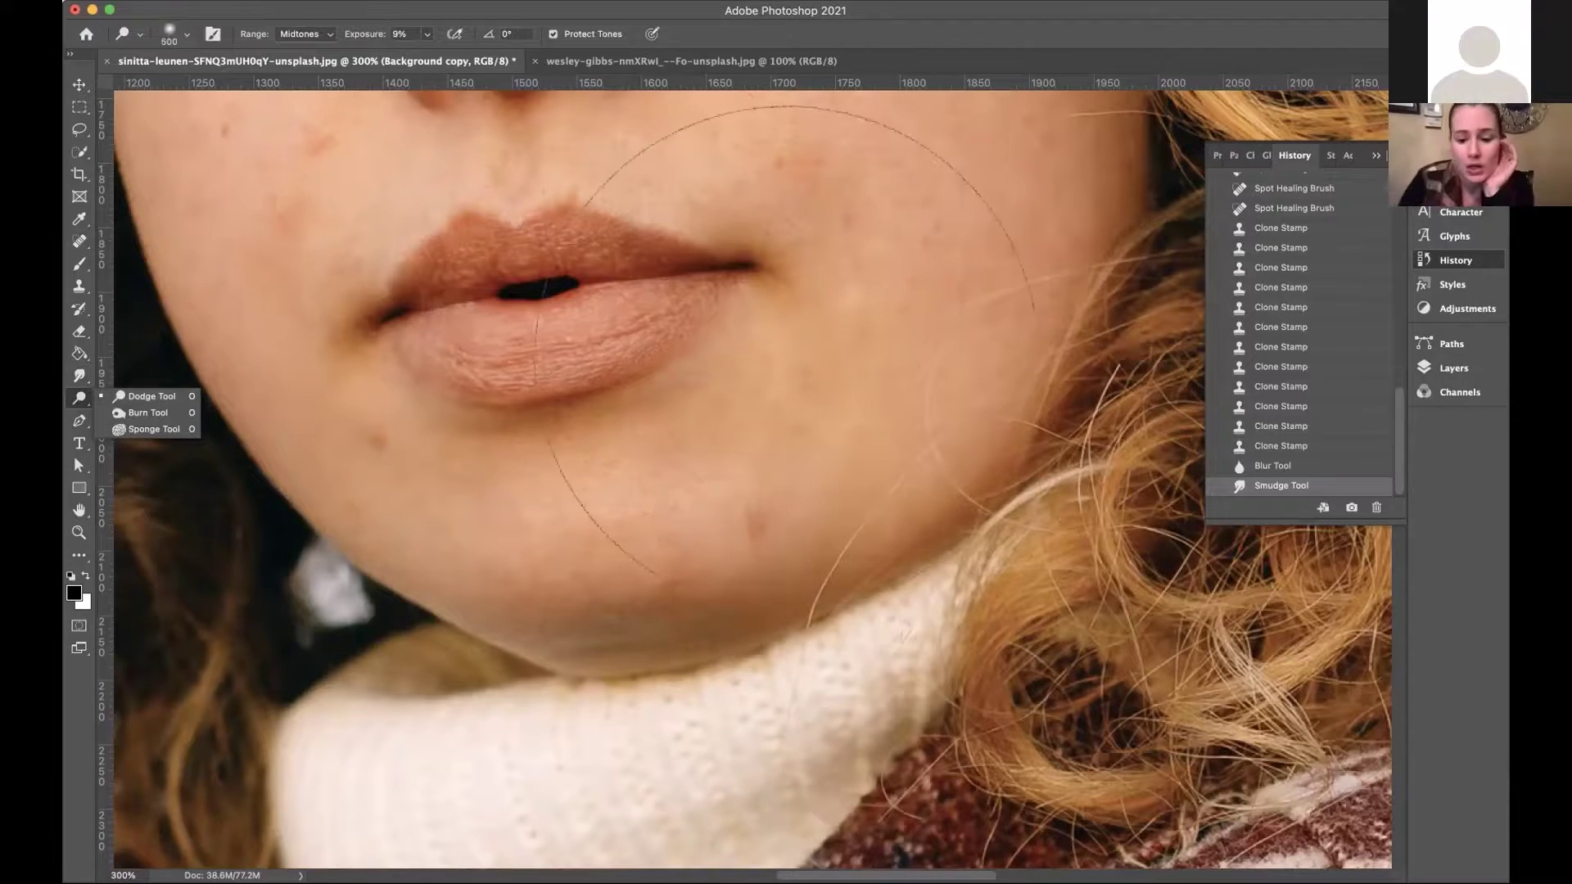
click(135, 398)
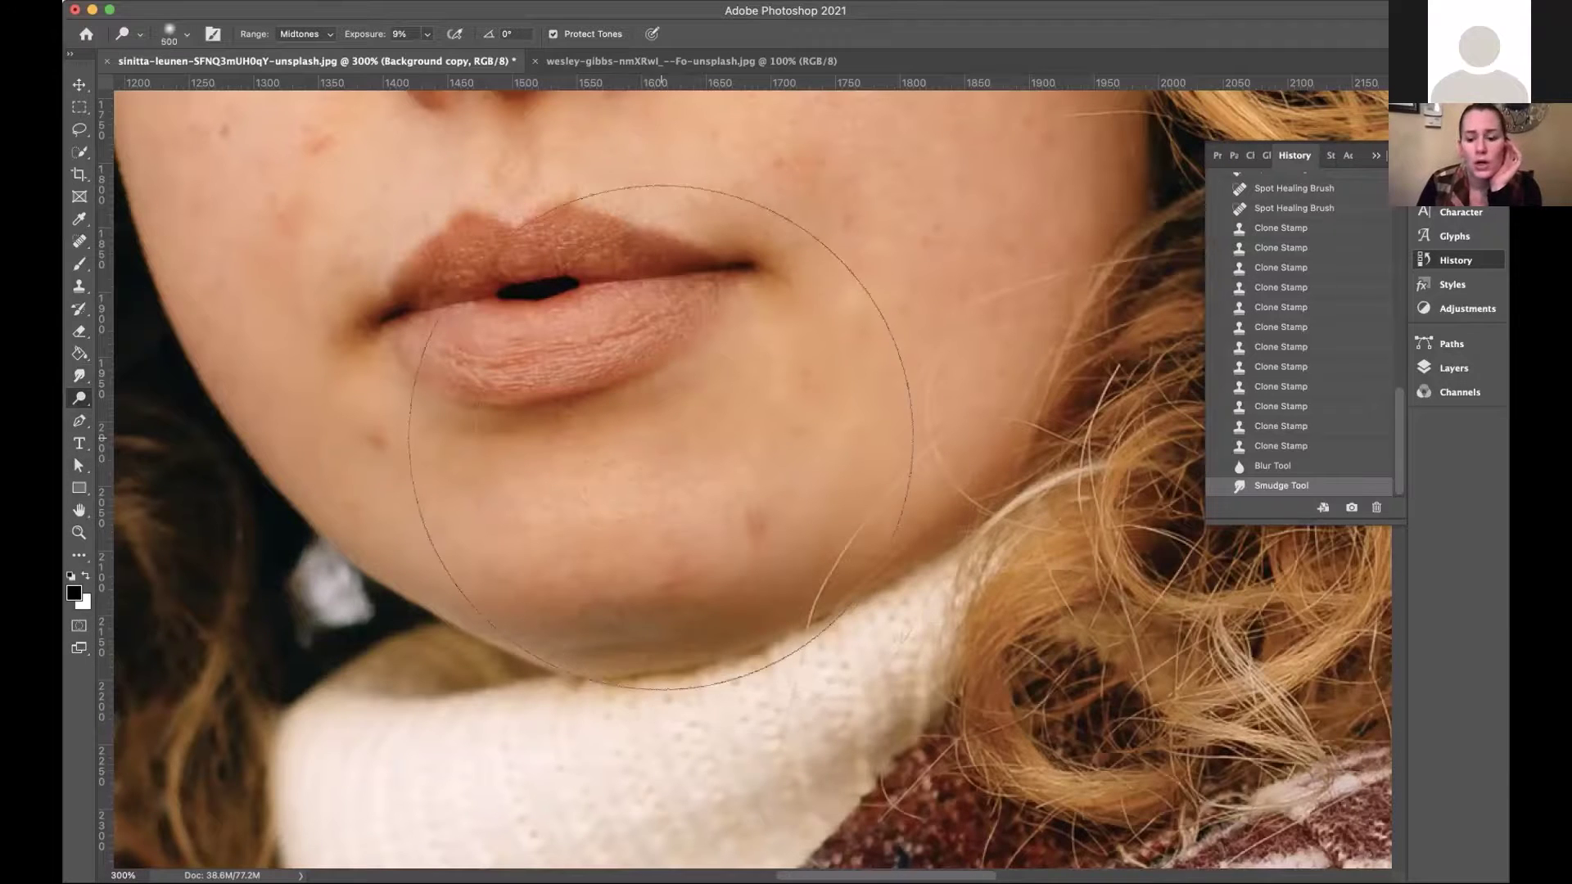
Reduce the Dodge brush size to 25 and set its exposure to 48% for detailed work on the eyes.
key(super+minus)
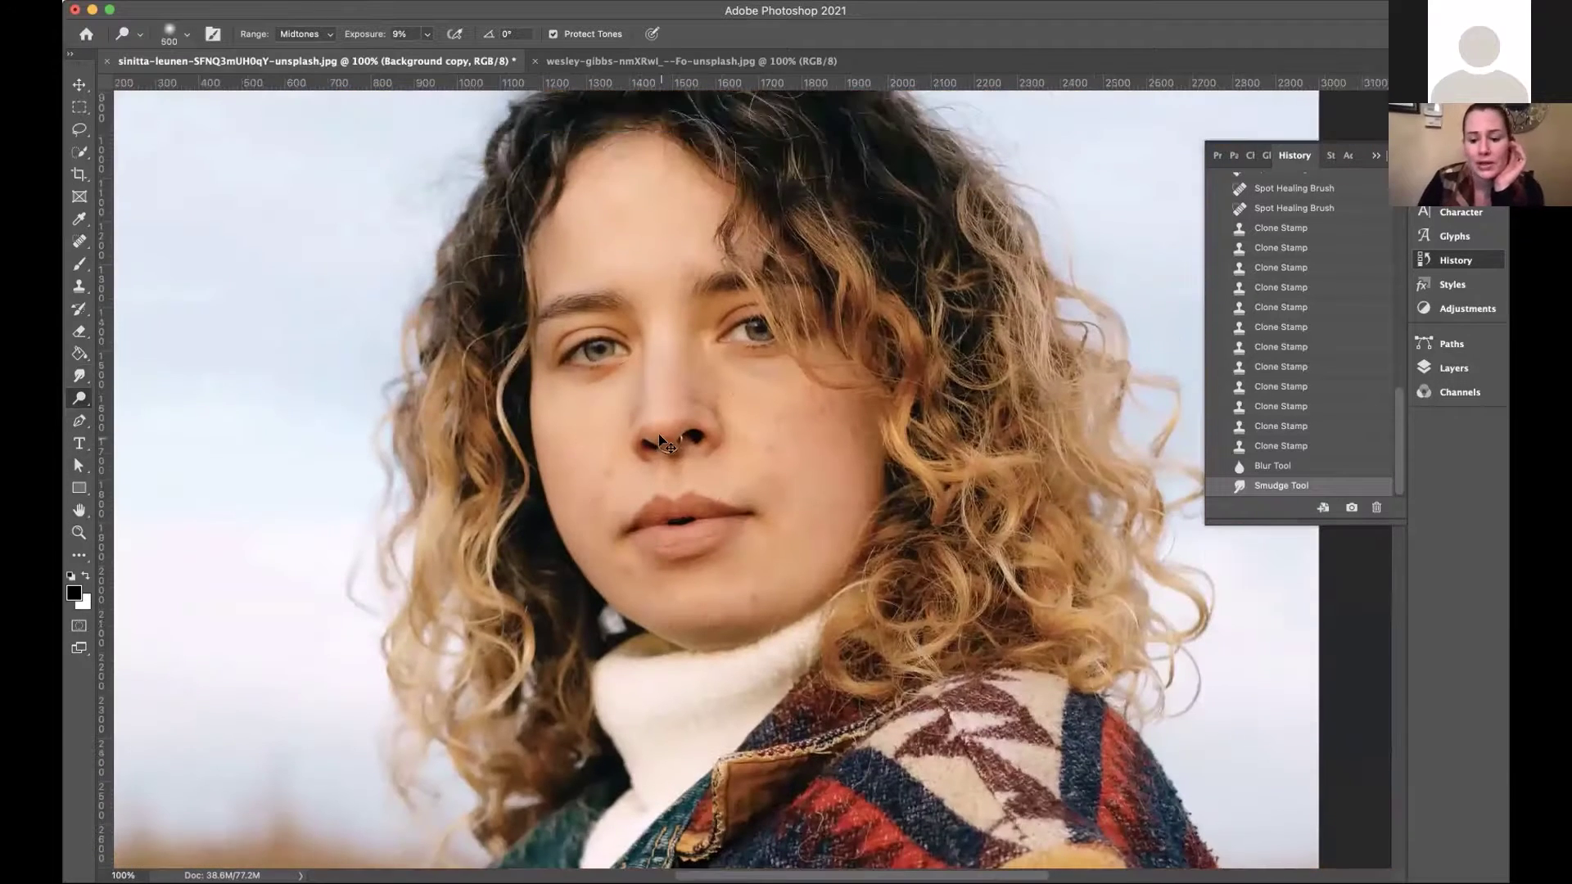
key(super+plus)
key(super+plus)
scroll(660, 434, up, 8)
scroll(661, 434, left, 9)
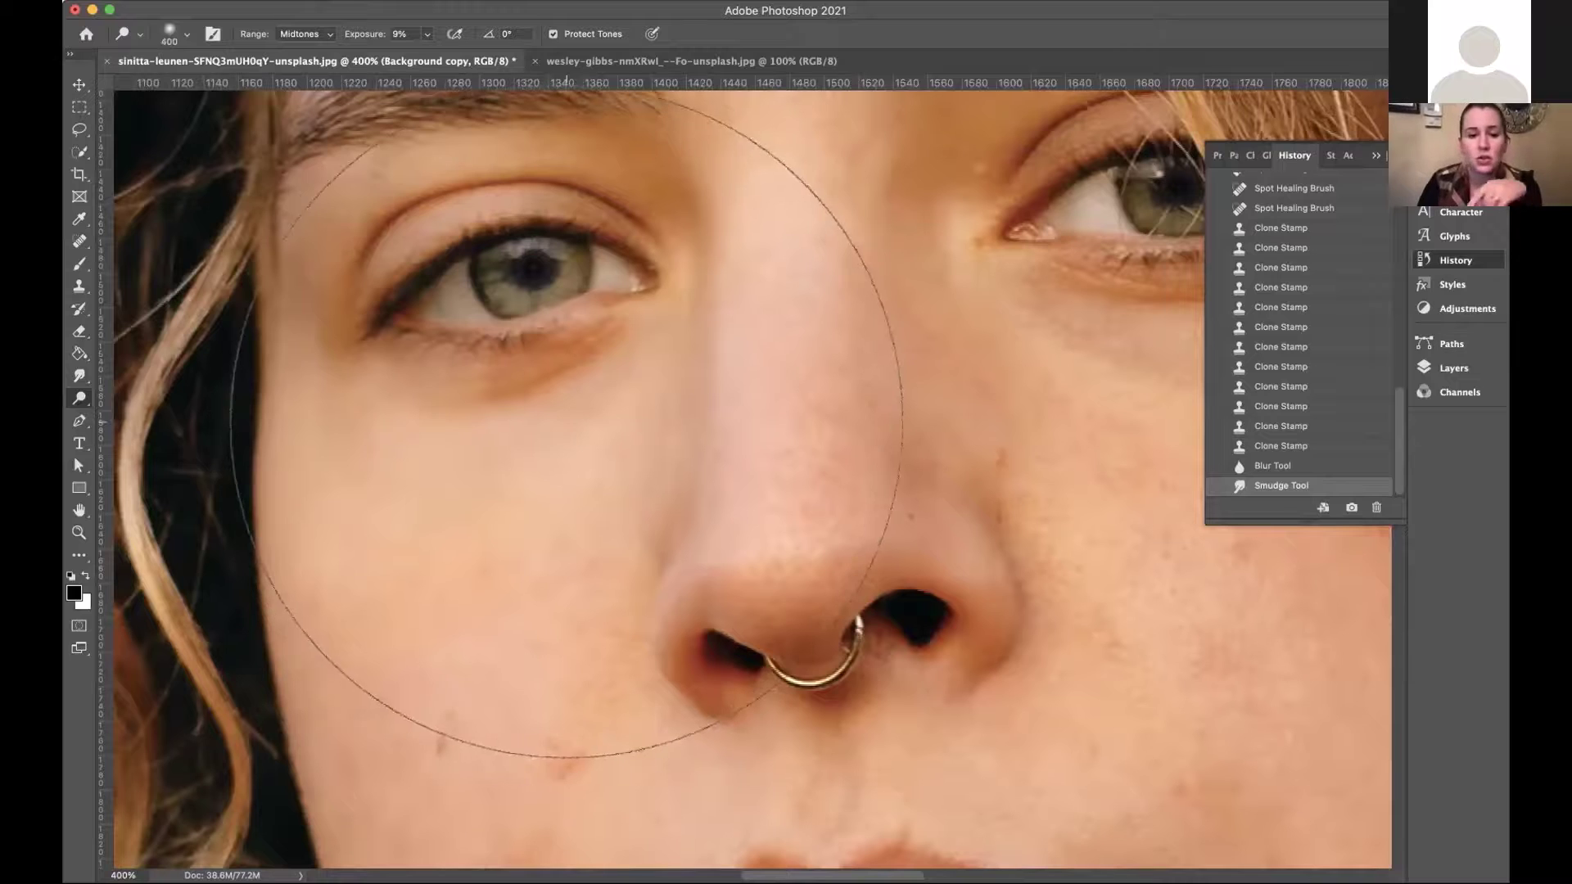
mouse_move(573, 459)
mouse_down()
mouse_move(544, 439)
mouse_move(562, 417)
mouse_up()
click(427, 34)
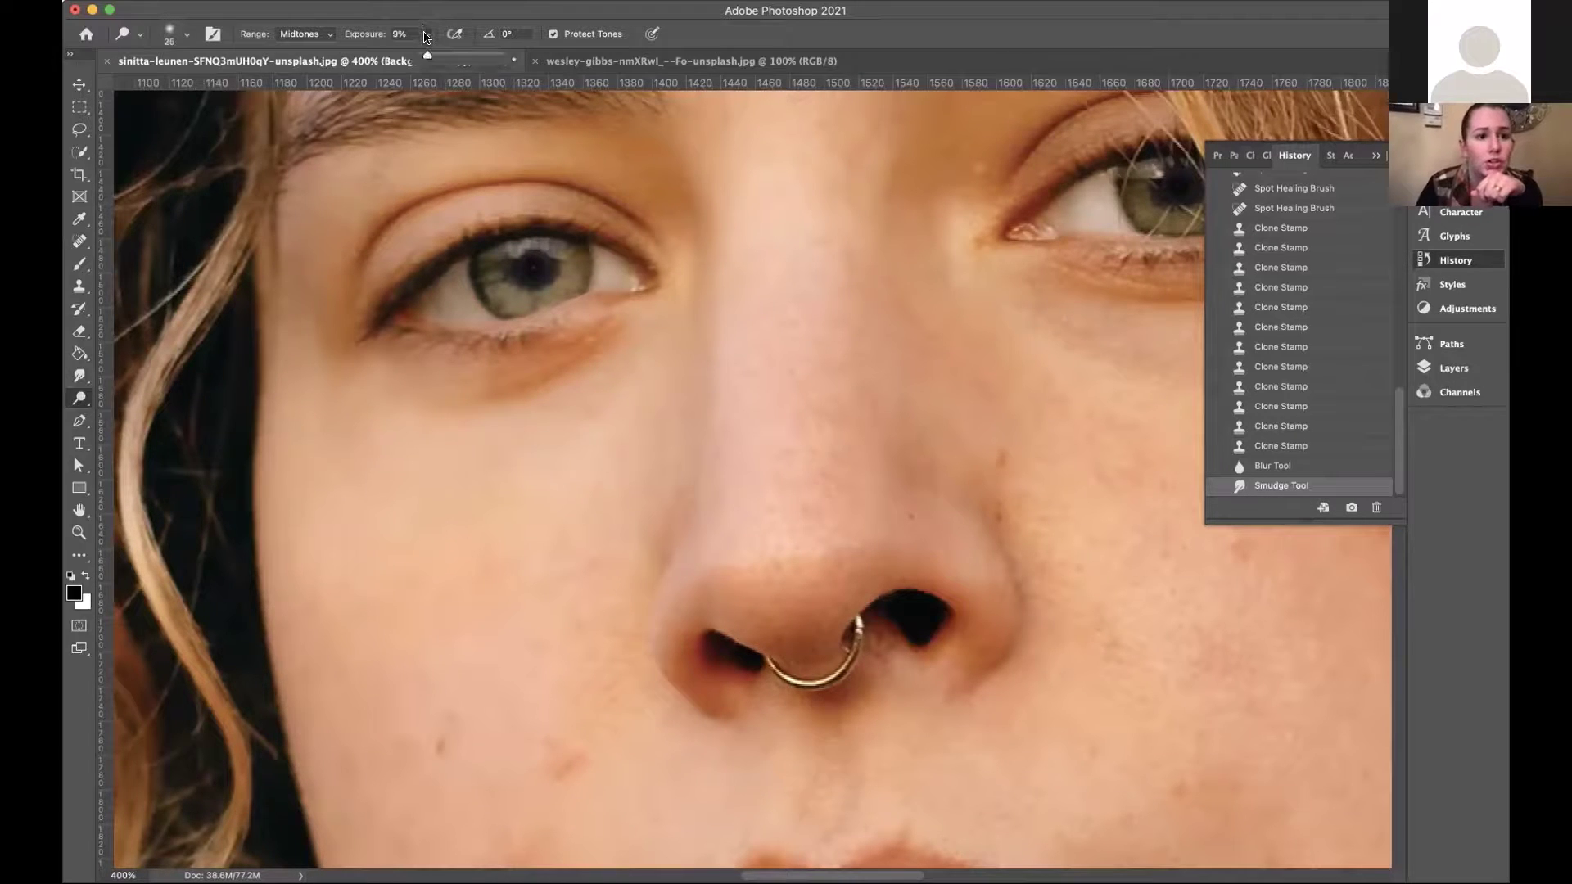
click(463, 55)
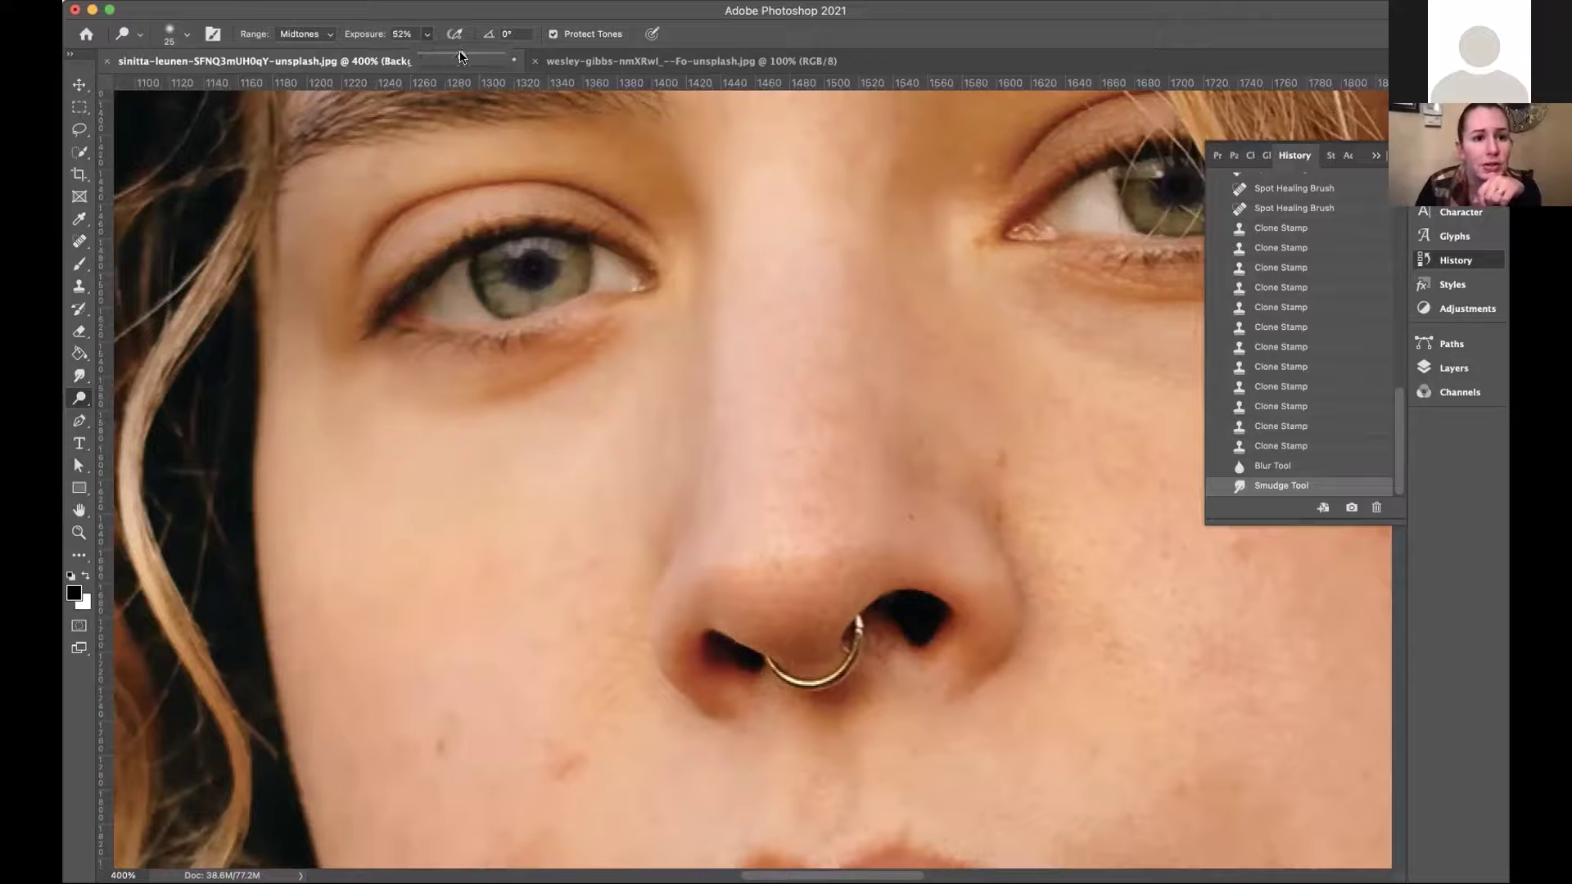
drag(463, 56, 459, 56)
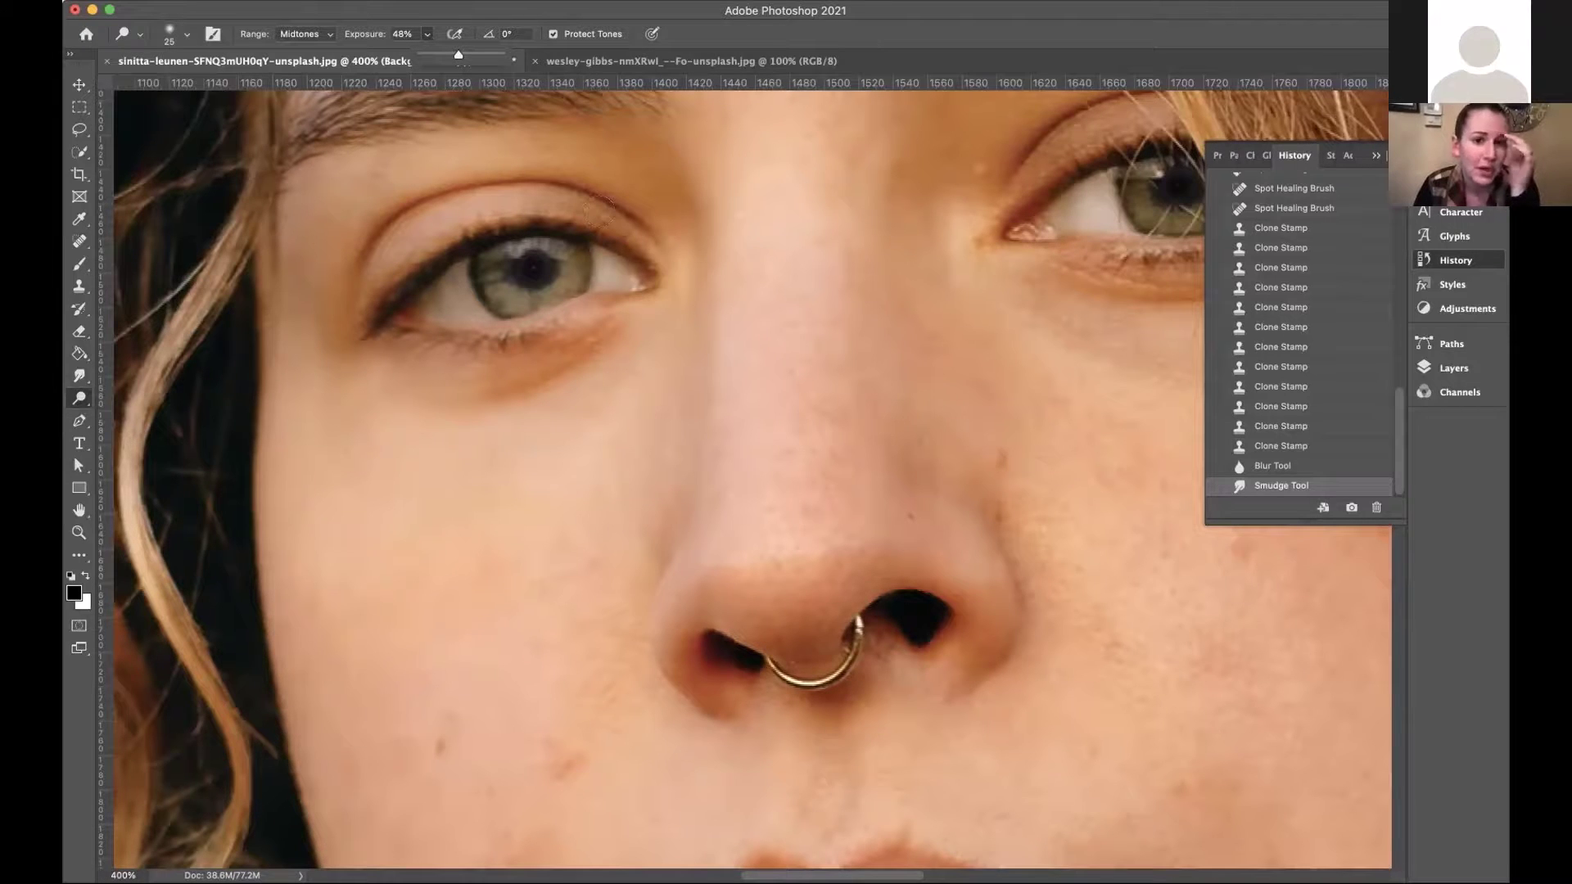
Lighten the whites of the uncovered eye, enlarge the Dodge brush to 60, and brighten its iris.
click(606, 271)
drag(601, 272, 610, 269)
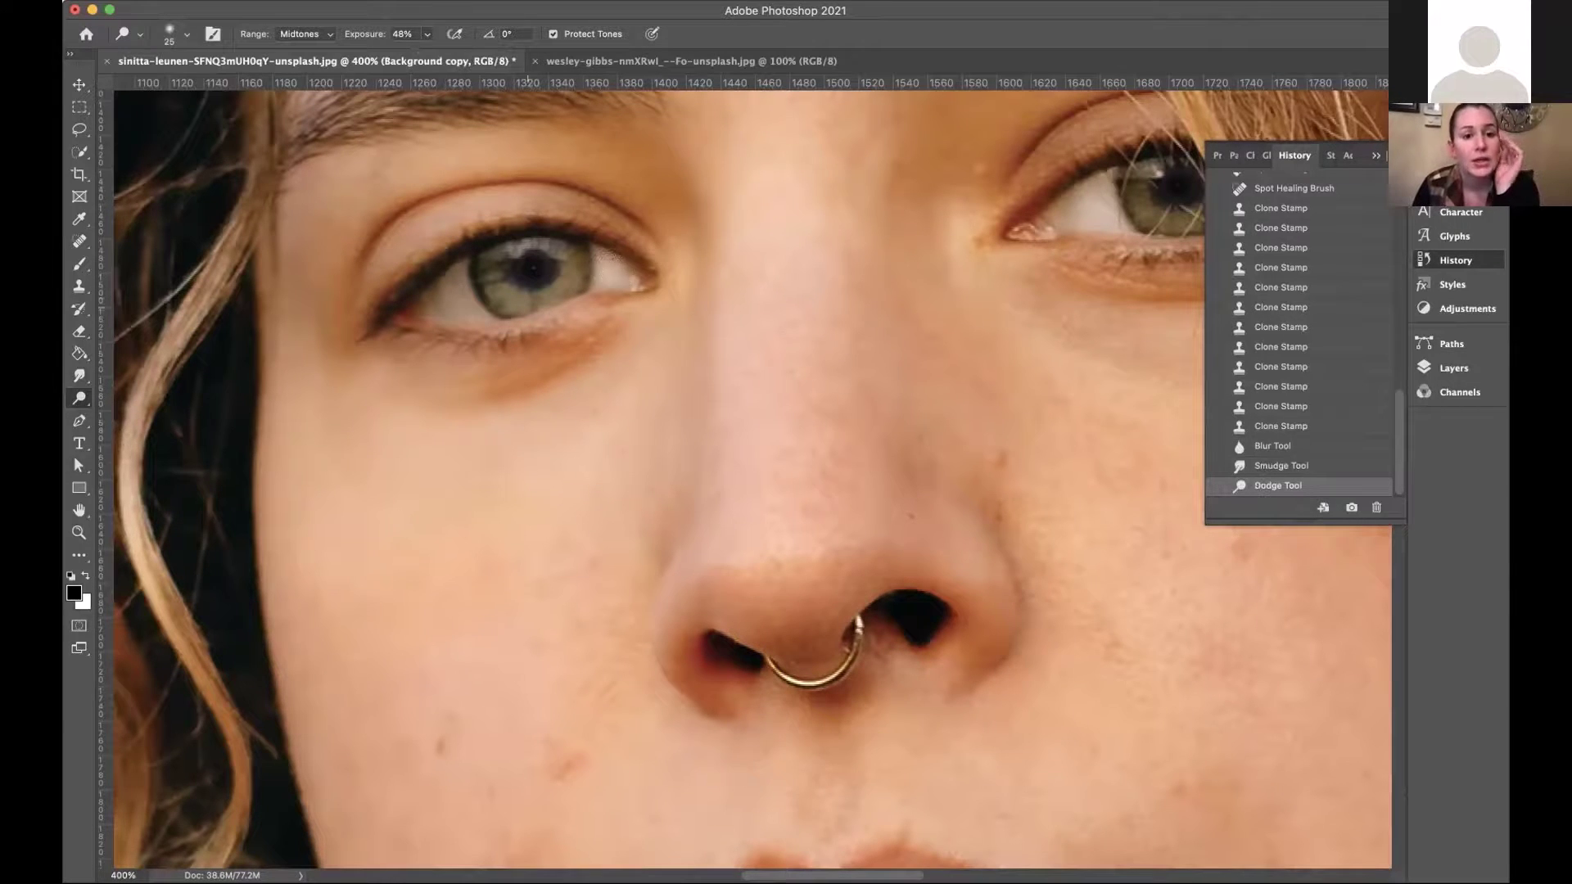
mouse_move(483, 305)
mouse_down()
mouse_move(459, 308)
mouse_move(446, 287)
mouse_move(442, 298)
mouse_up()
key(bracketright)
key(bracketright)
key(bracketright)
key(bracketright)
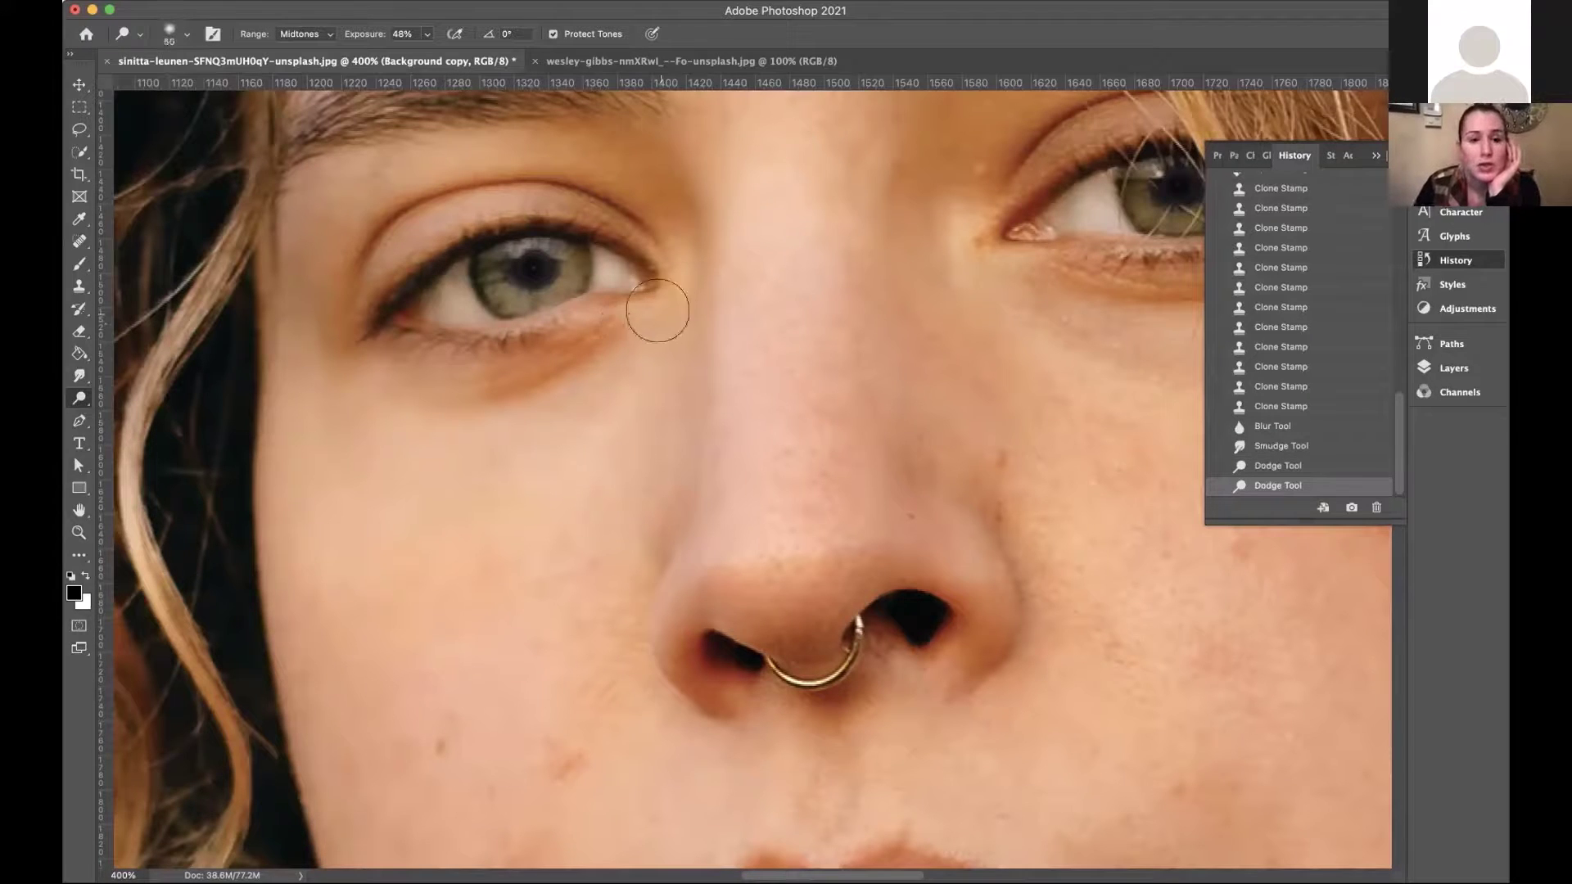
drag(499, 266, 554, 266)
Lighten the white and iris of the eye beside the hair with the Dodge tool.
scroll(555, 266, right, 5)
scroll(553, 266, right, 5)
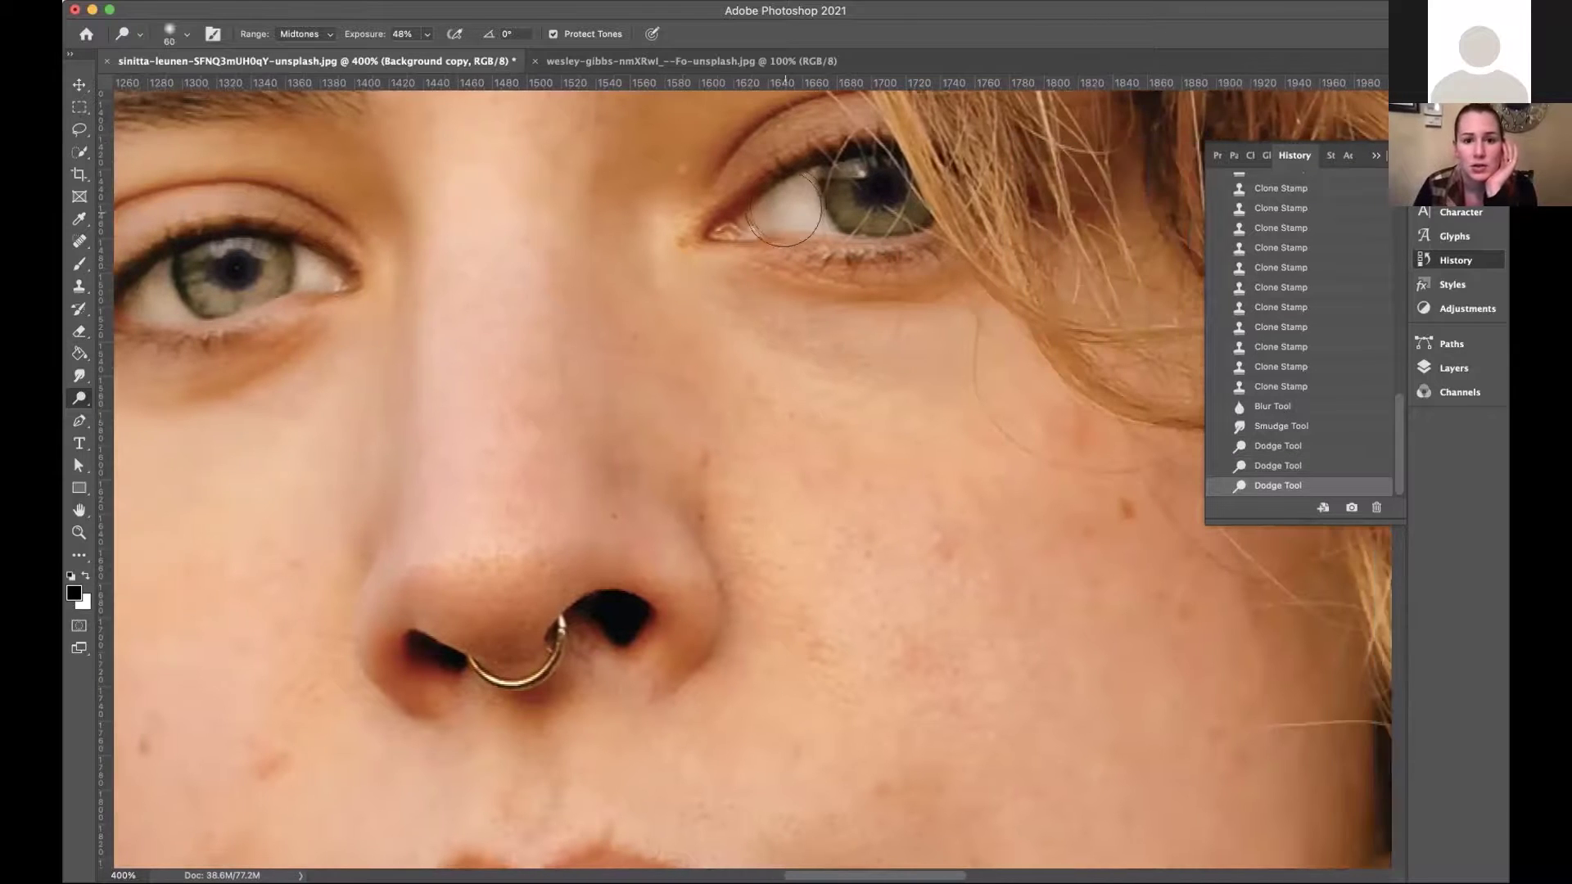
mouse_move(790, 205)
mouse_down()
mouse_move(778, 212)
mouse_move(880, 195)
mouse_up()
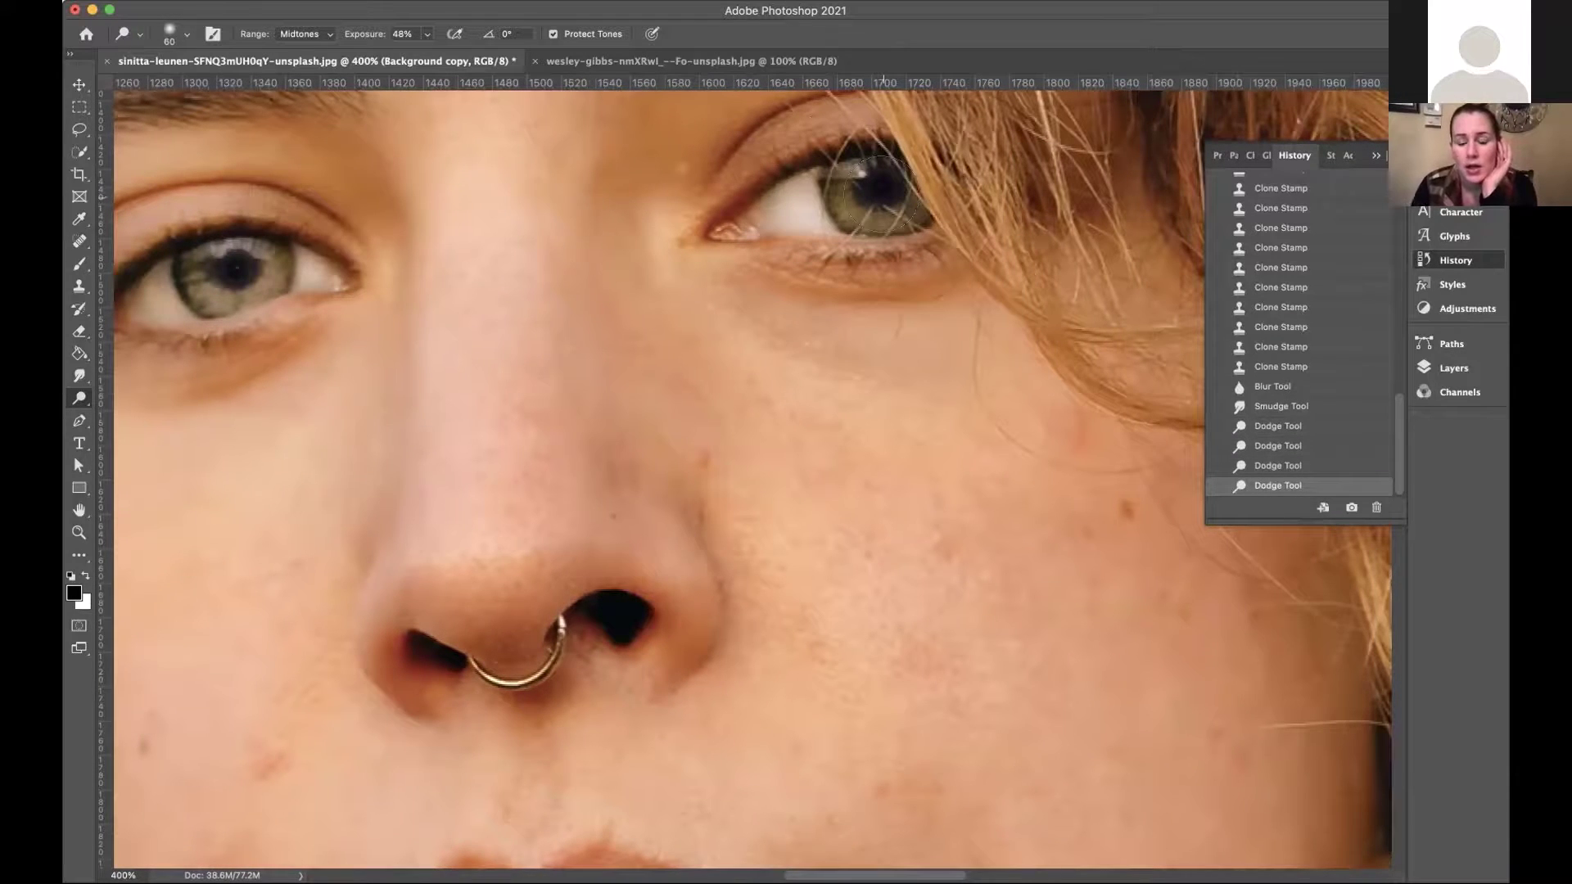
Switch to the Burn tool and set its exposure to 70%.
key(super+minus)
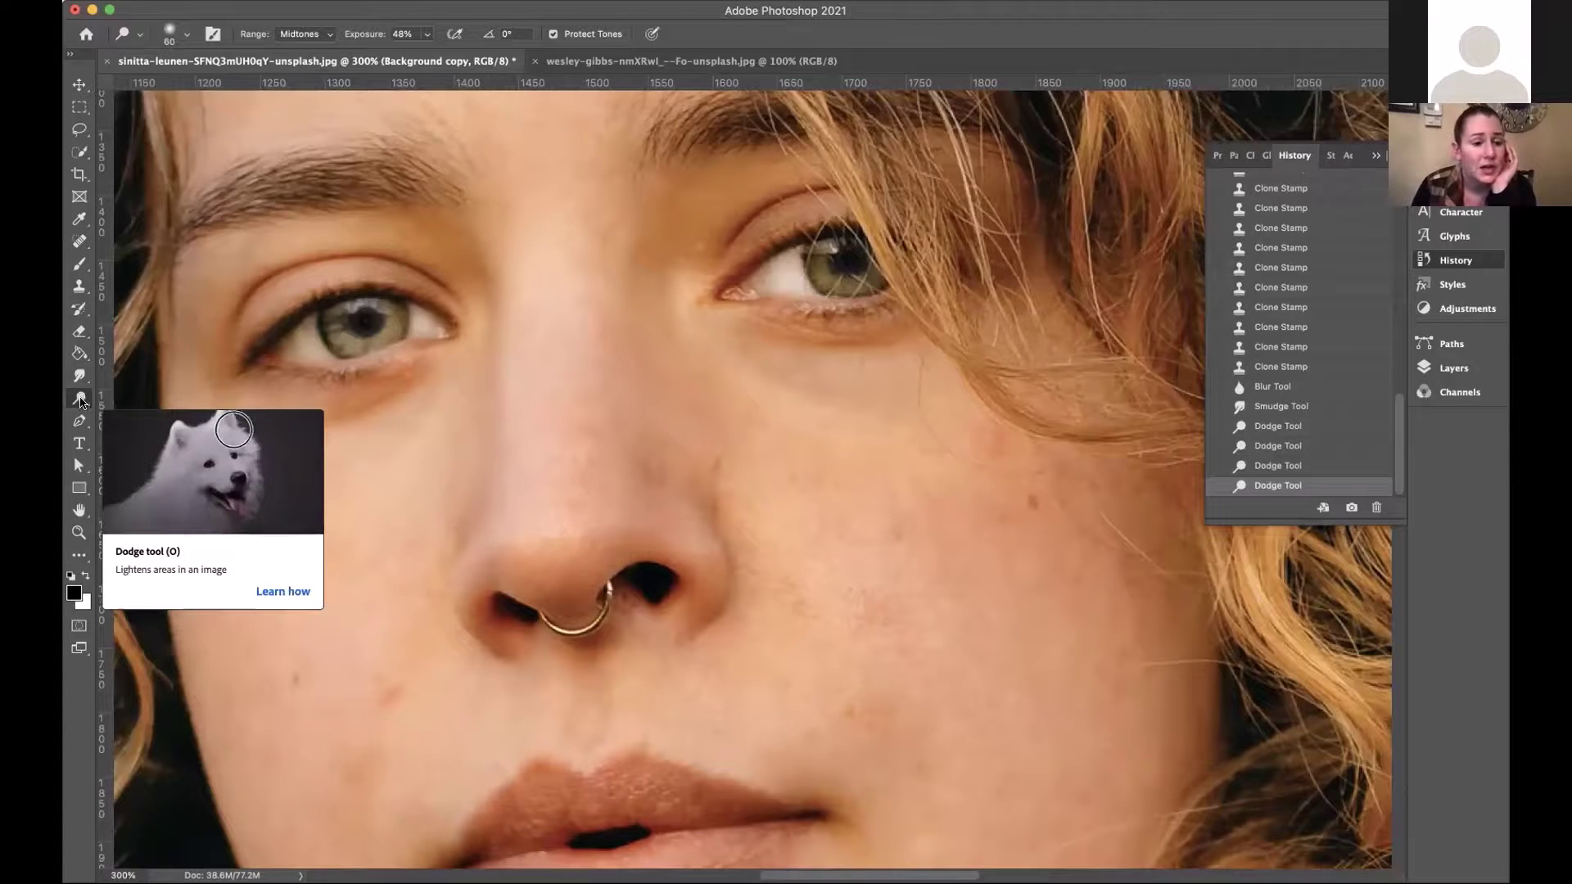
drag(79, 398, 135, 419)
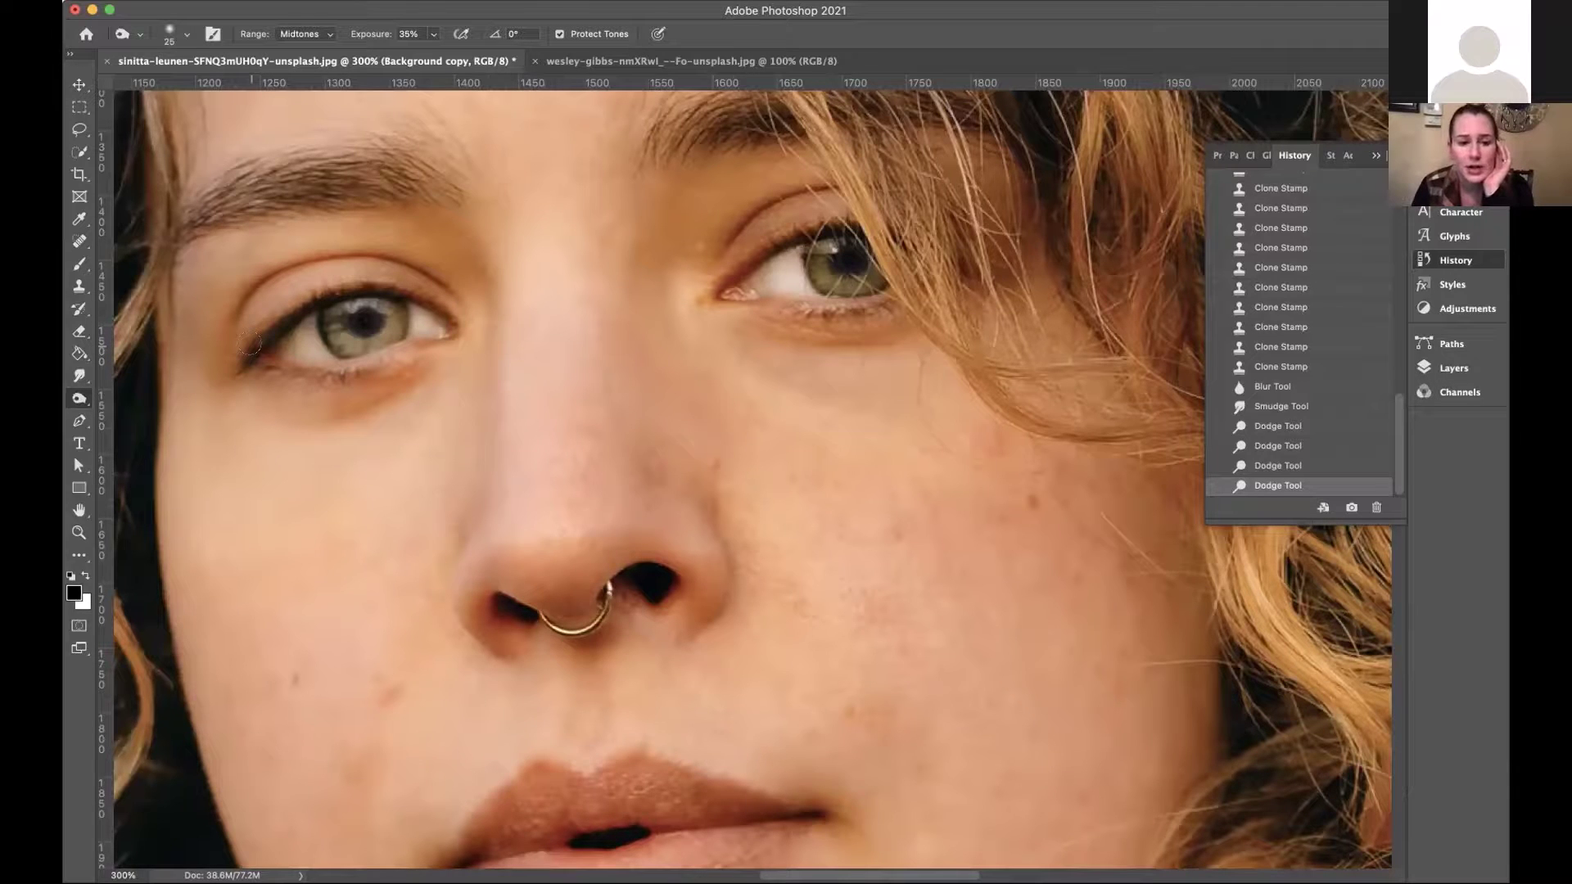
scroll(250, 342, down, 2)
scroll(249, 342, right, 2)
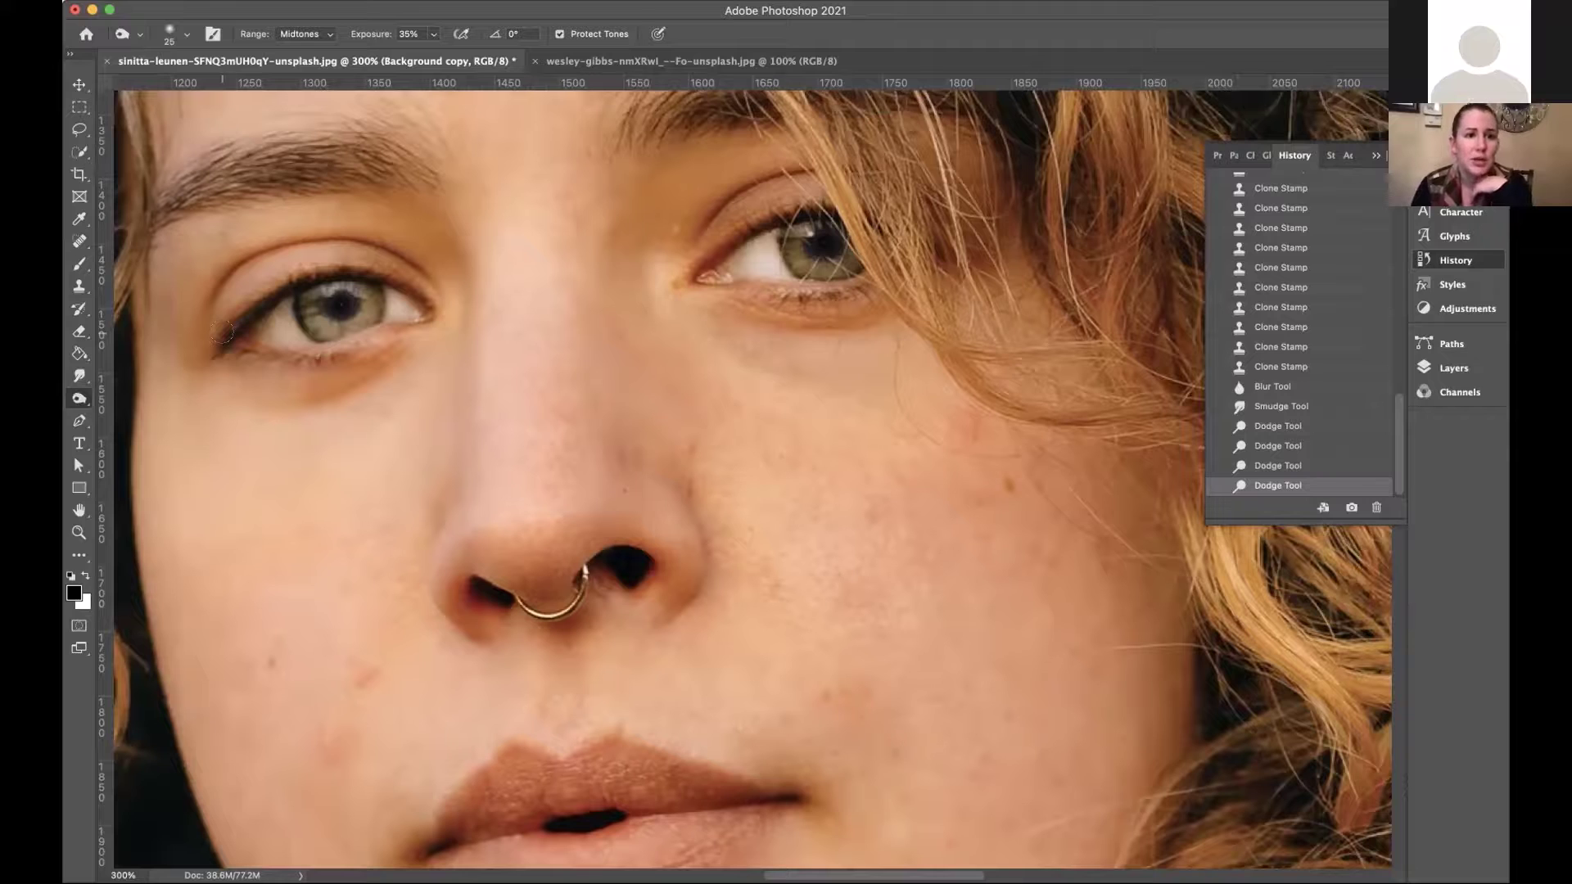
drag(433, 33, 459, 55)
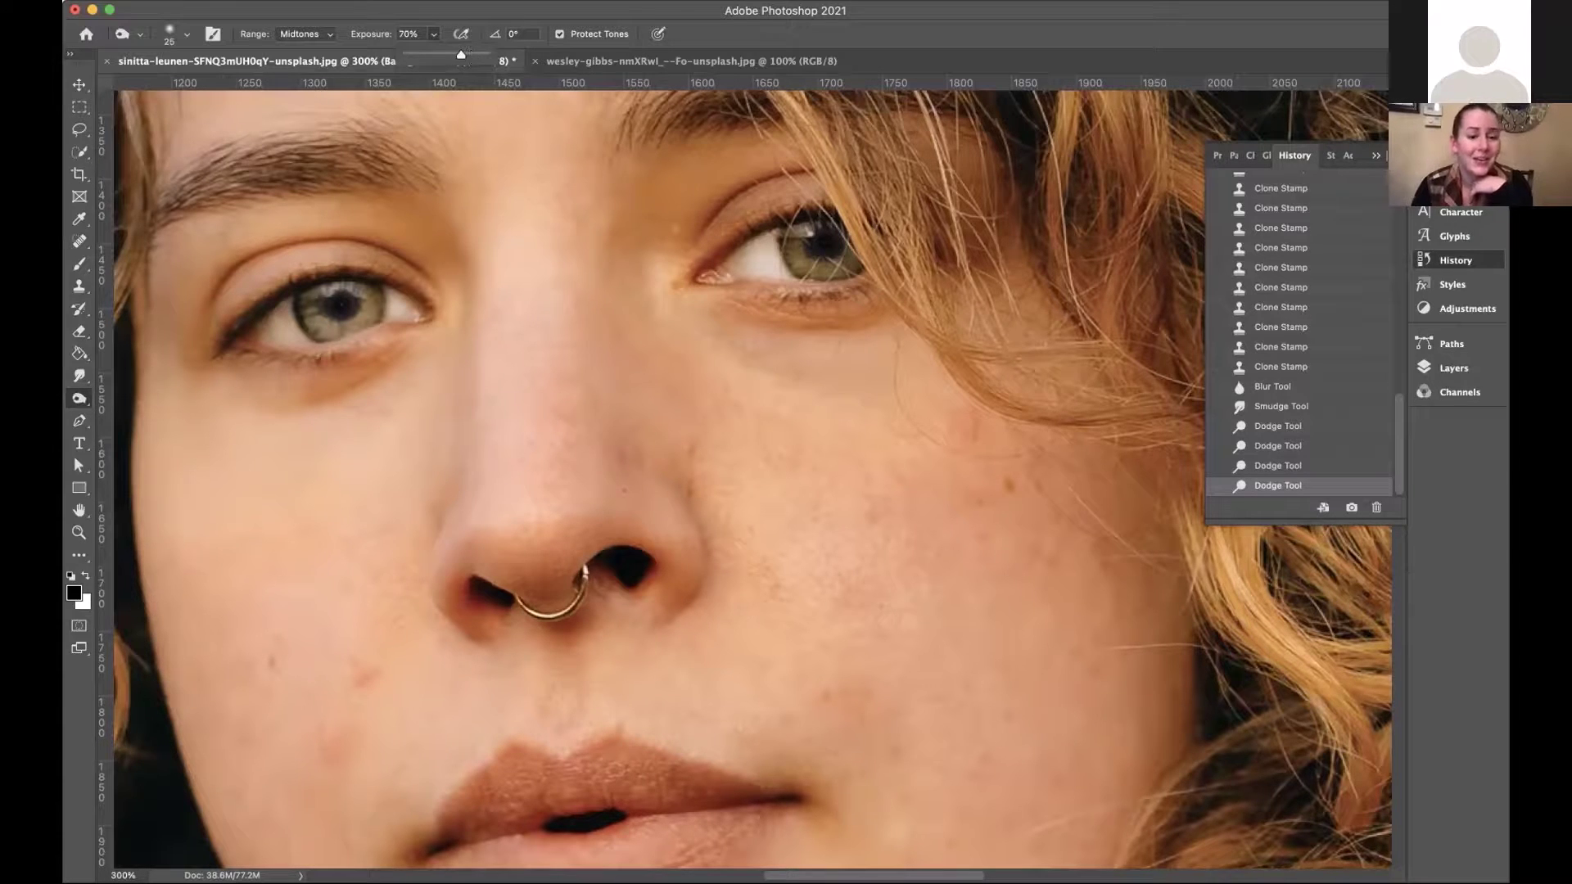
click(221, 333)
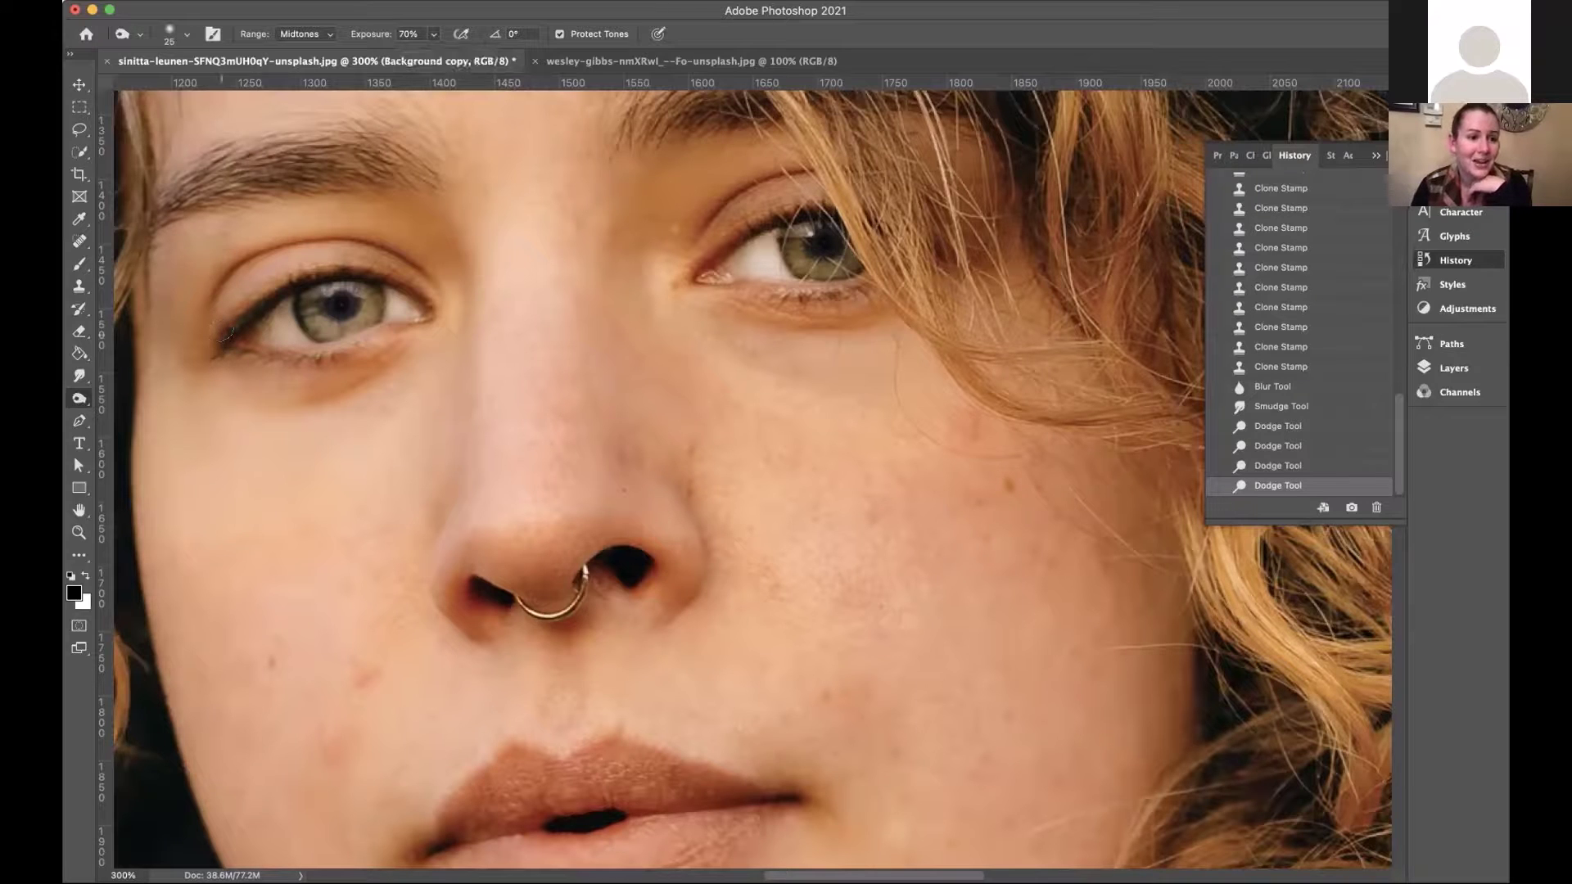
Darken the upper lash lines of both eyes with the Burn tool.
drag(327, 270, 430, 292)
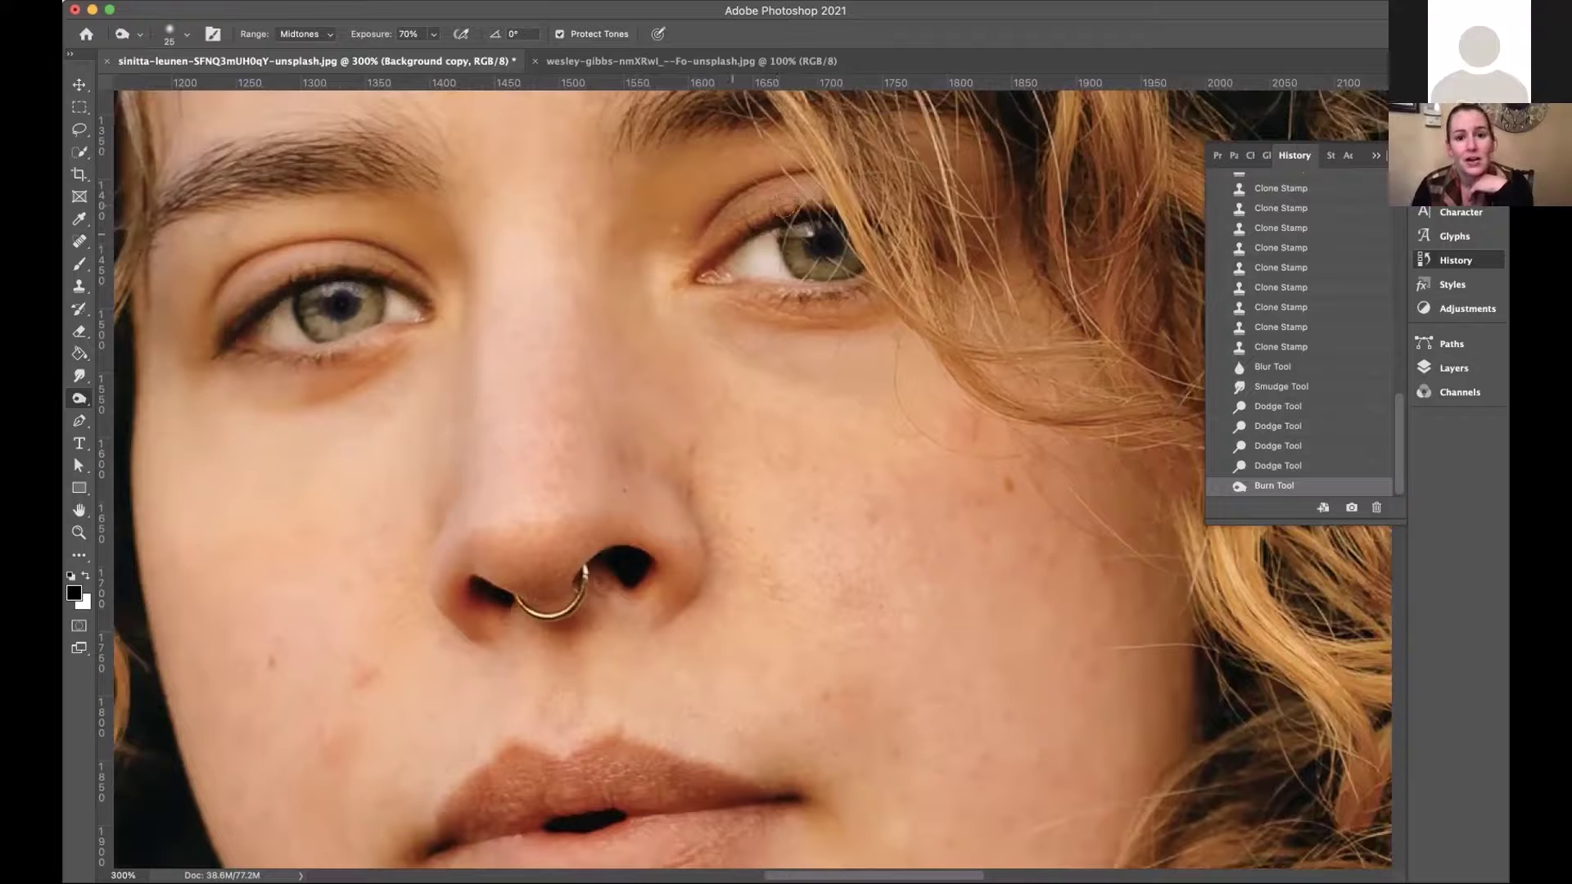
drag(741, 229, 833, 210)
scroll(814, 206, right, 3)
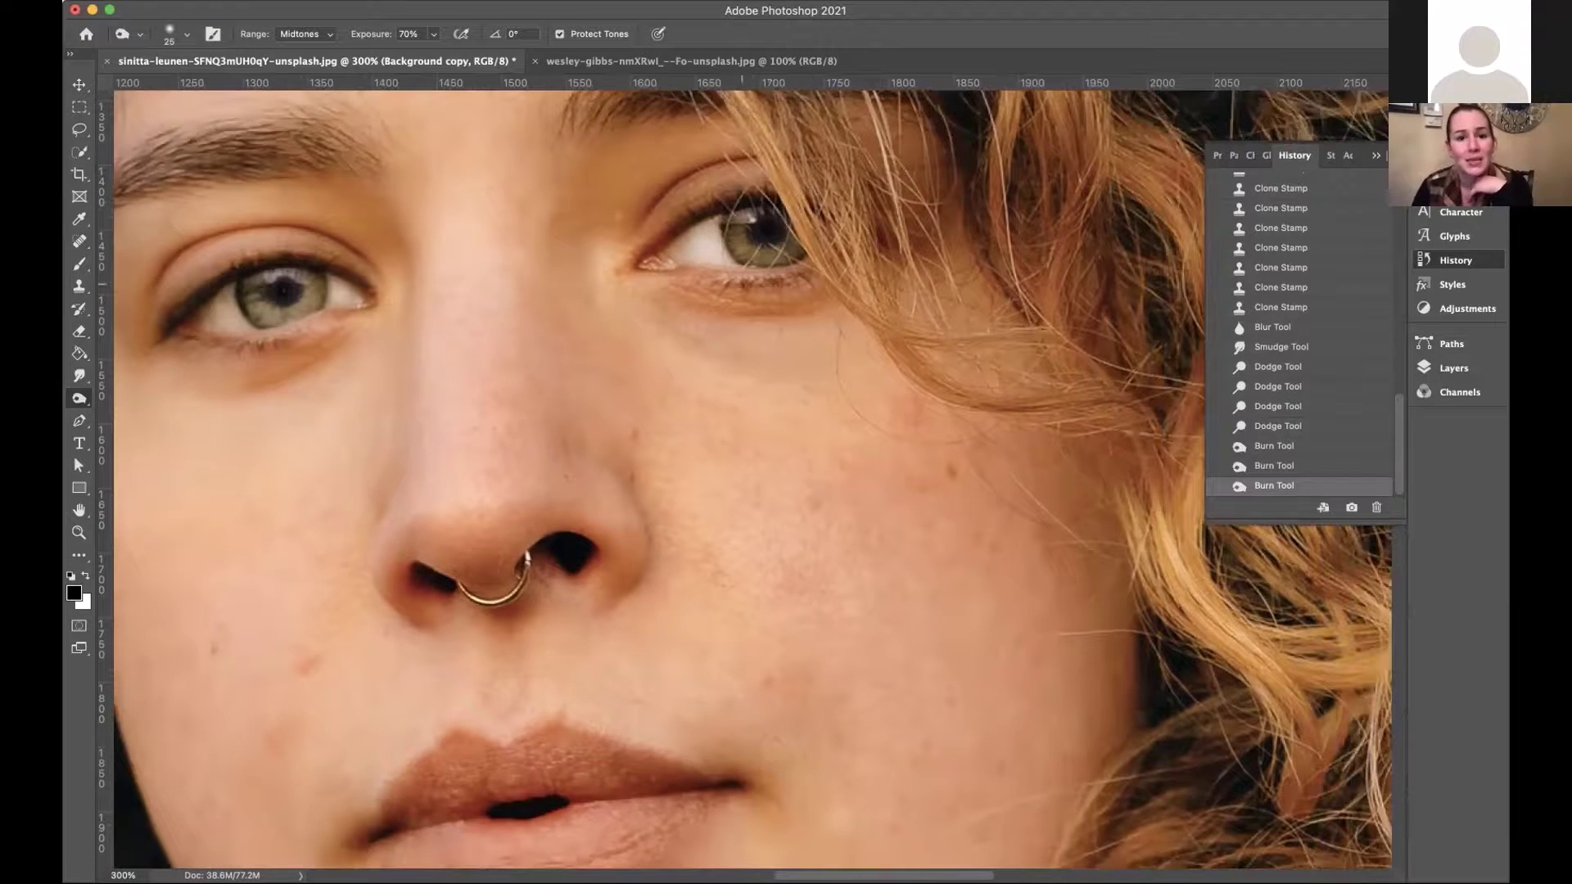
Reduce the Burn brush size to 10 and darken the lower lash lines of both eyes.
key(bracketleft)
key(bracketleft)
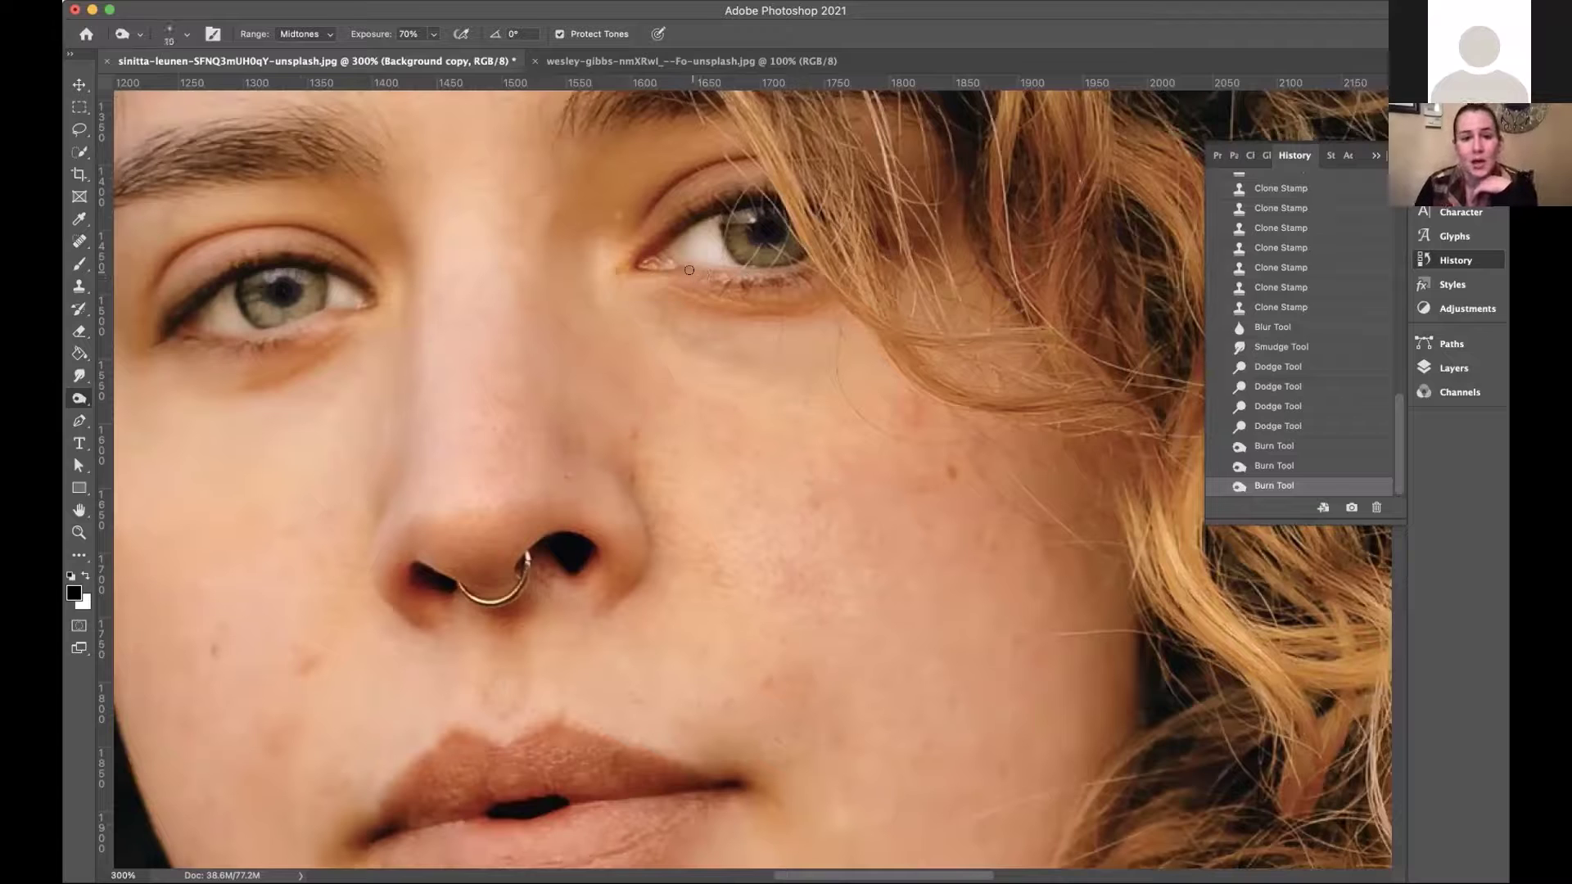
mouse_move(714, 270)
mouse_down()
mouse_move(762, 282)
mouse_move(825, 259)
mouse_up()
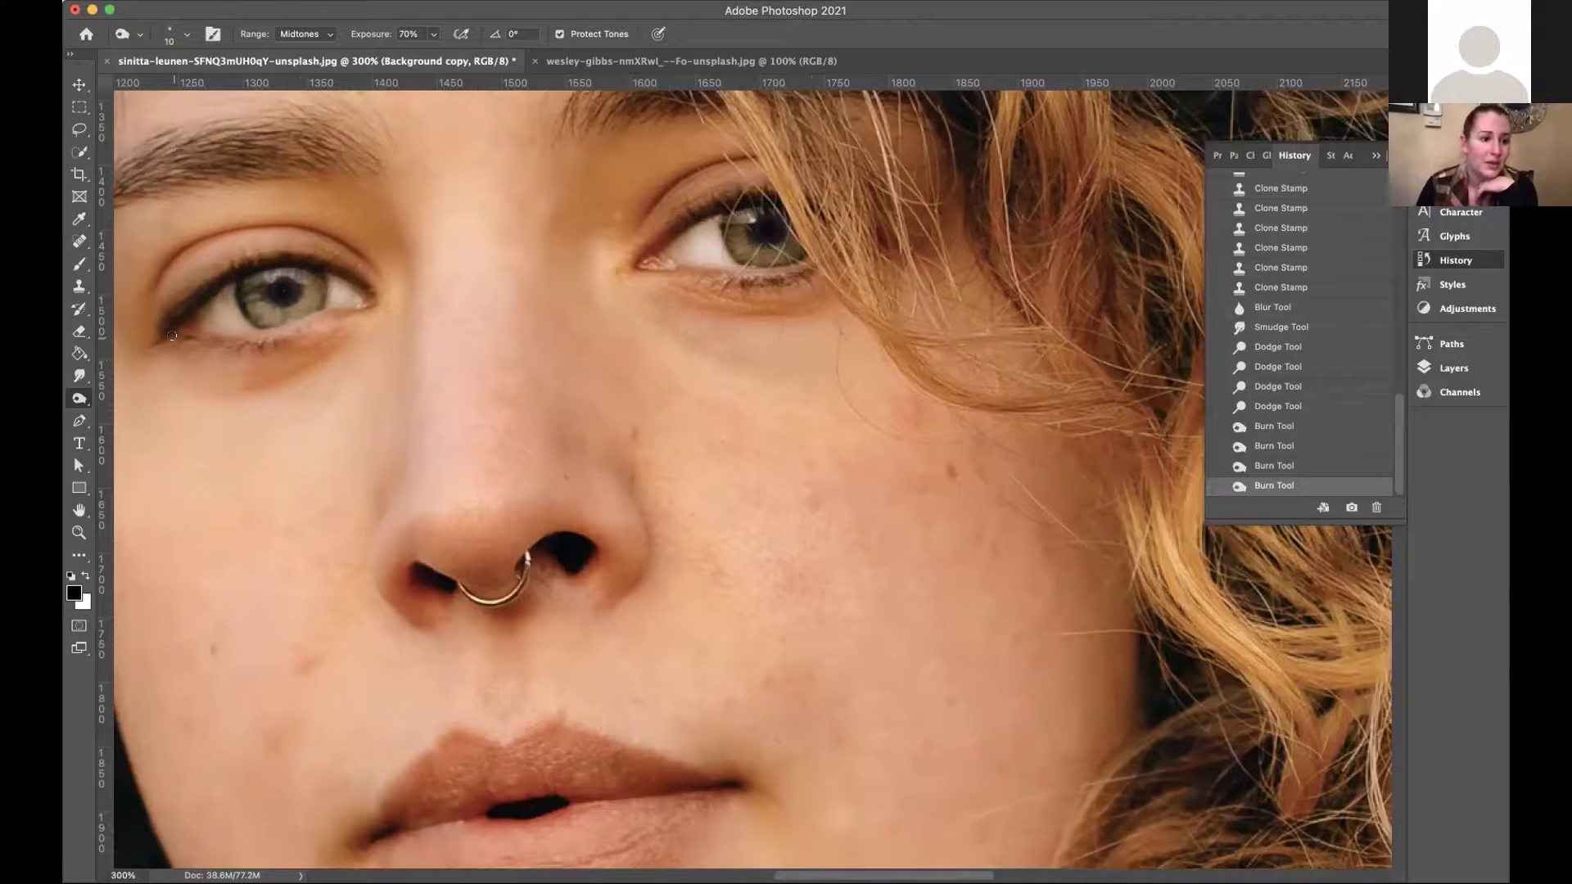
drag(256, 345, 296, 323)
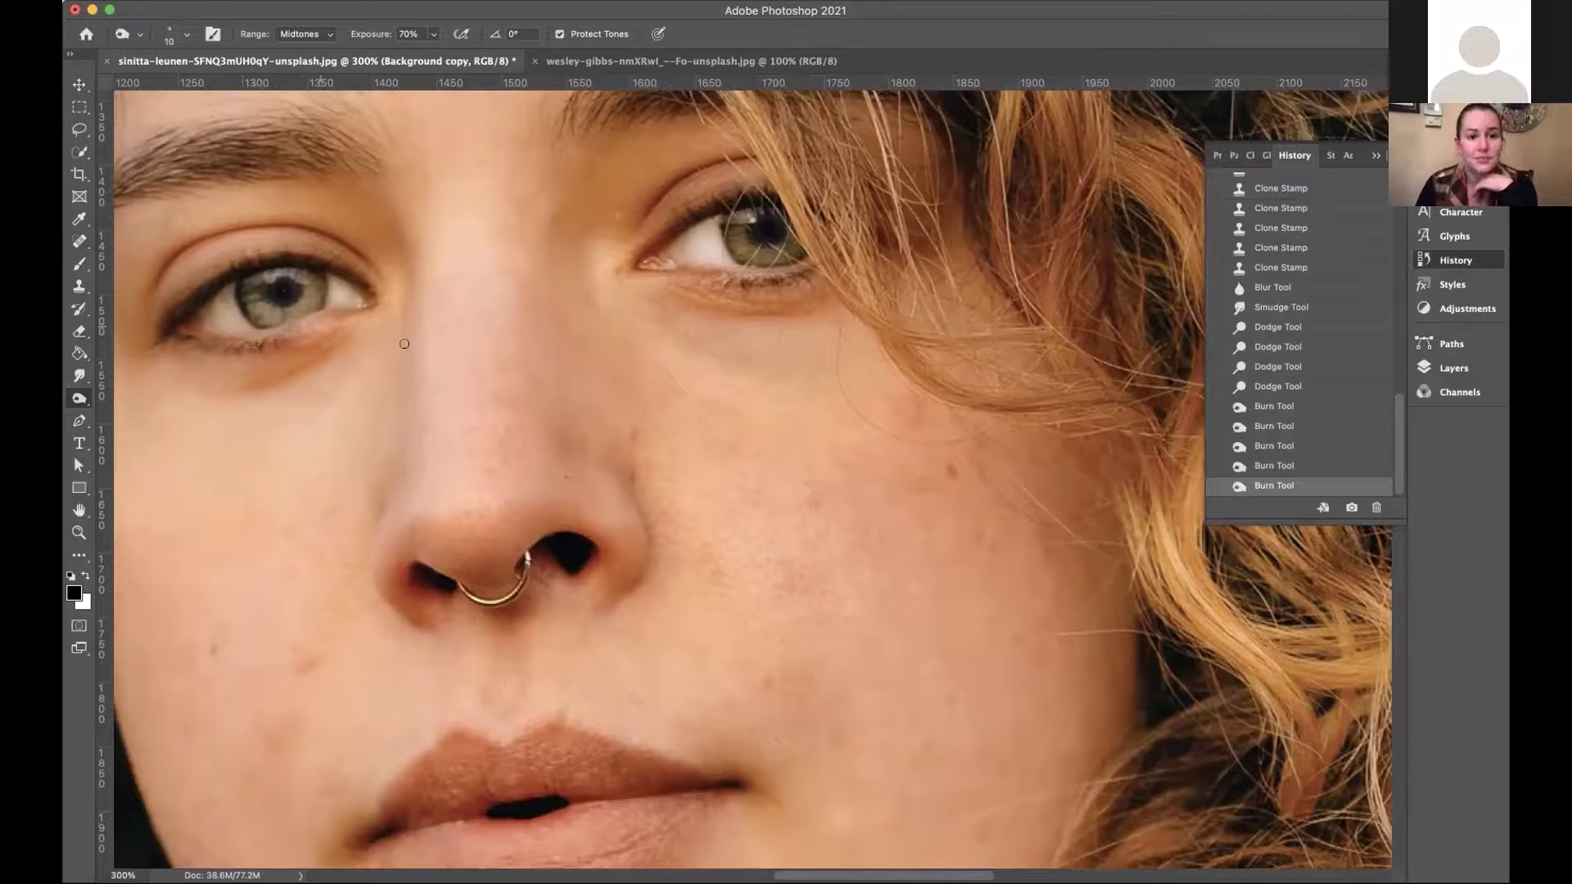
Fit the whole portrait in view and toggle the Background copy layer's visibility to compare before and after retouching.
click(1454, 368)
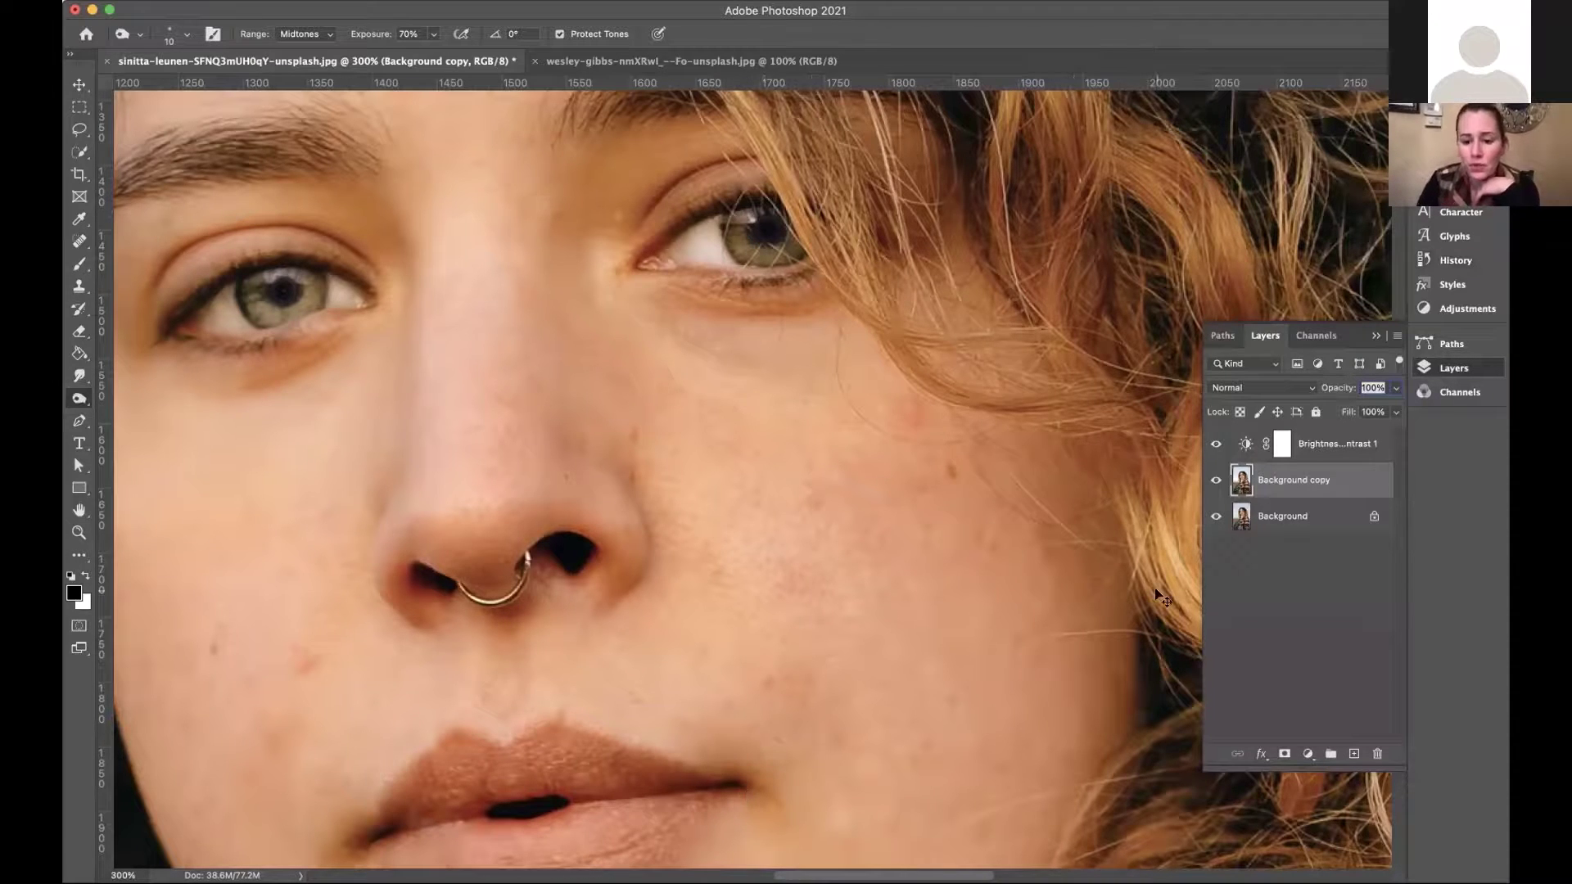
click(79, 83)
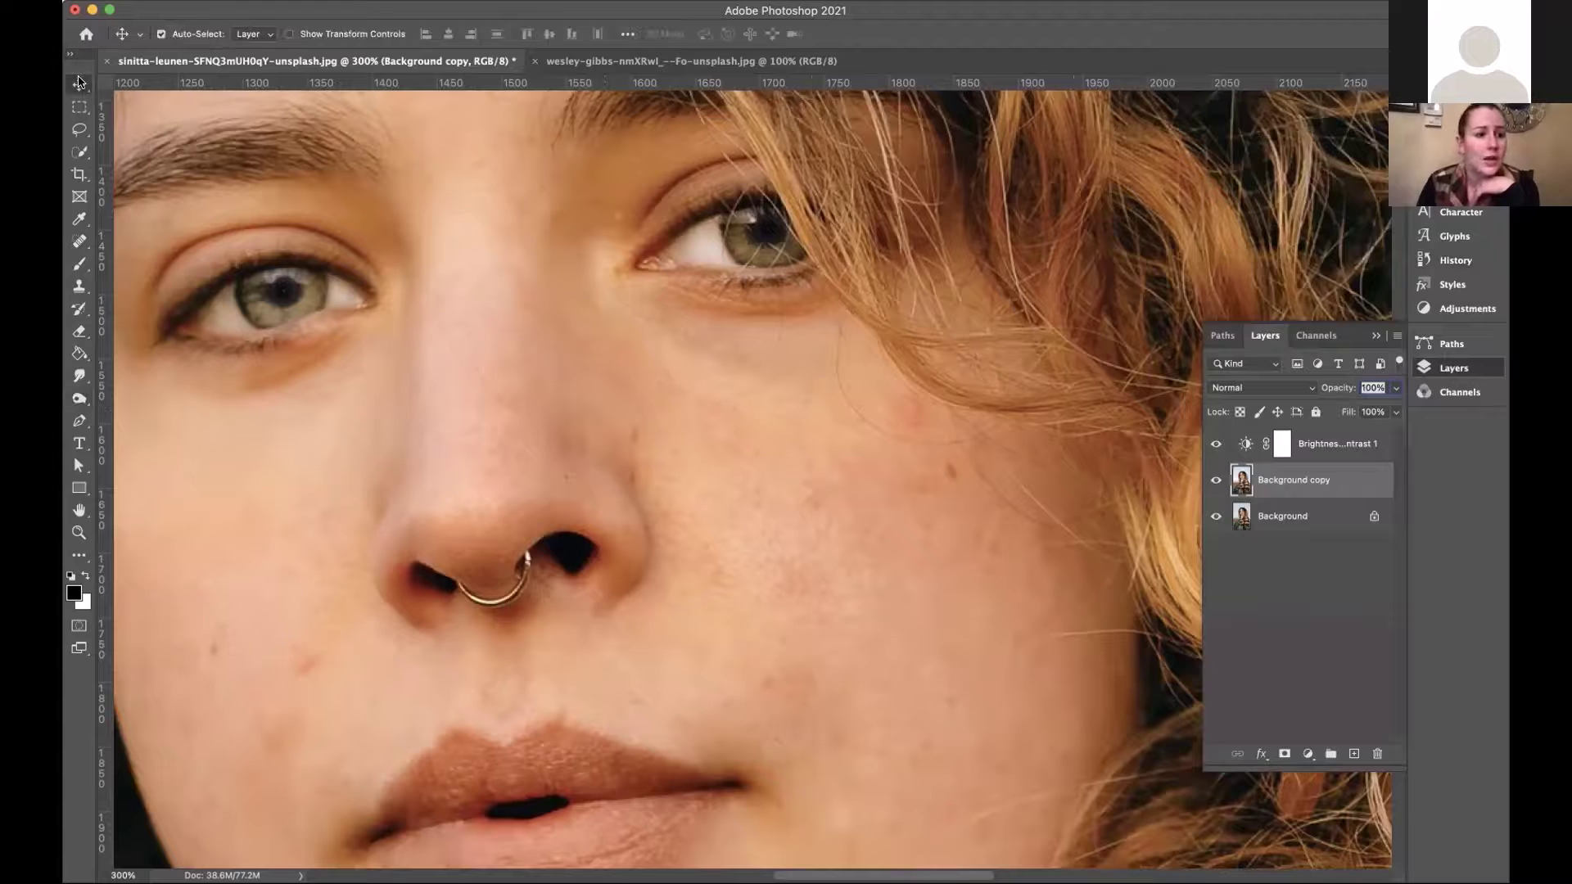
key(super+0)
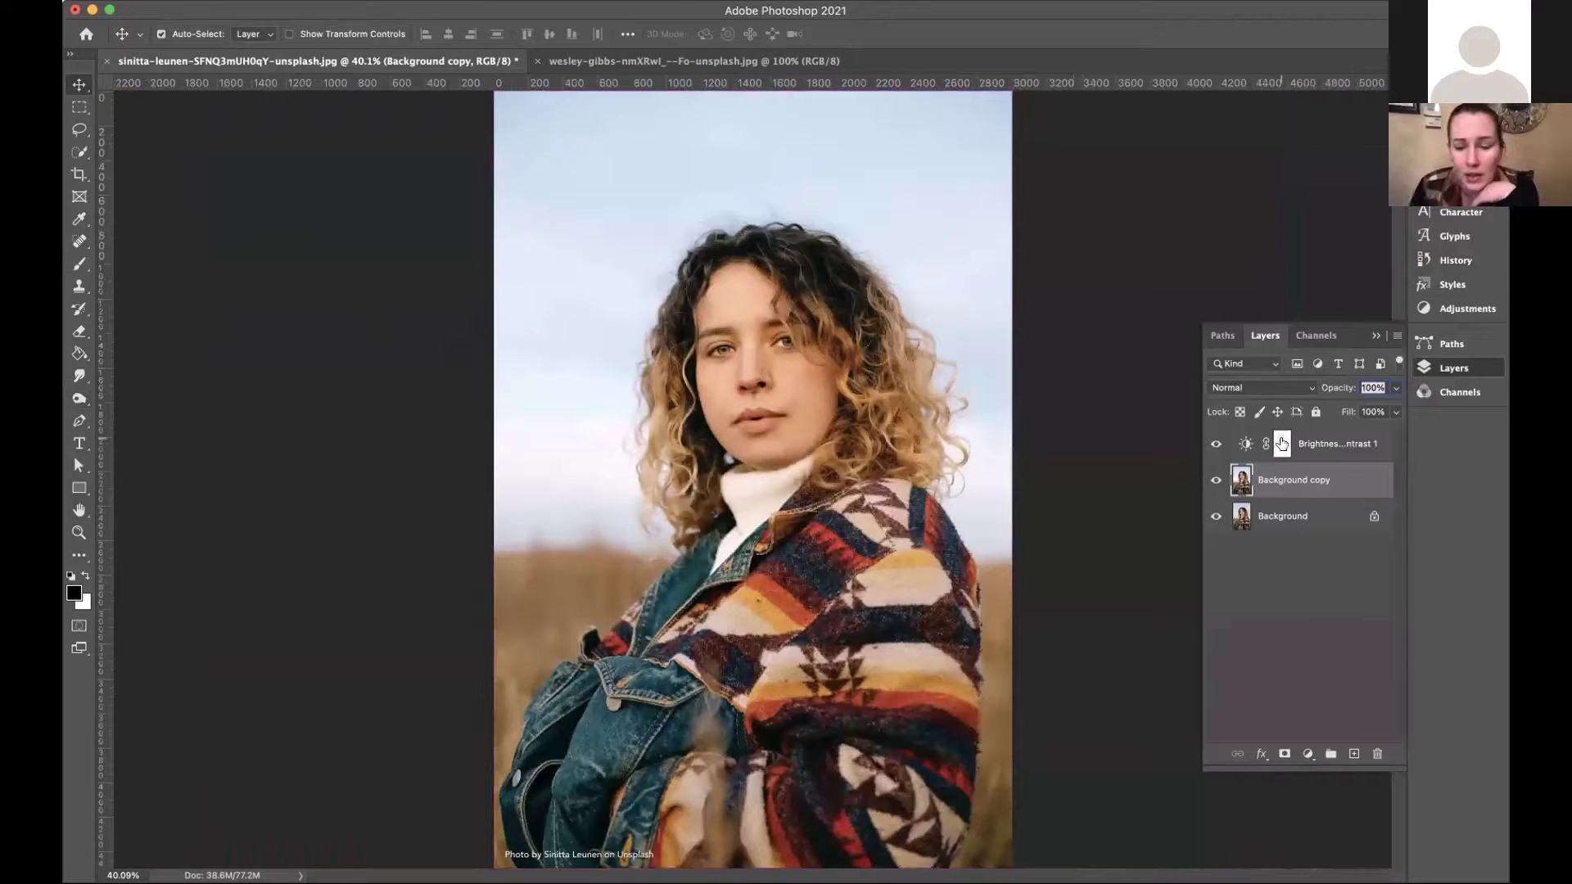
click(1215, 482)
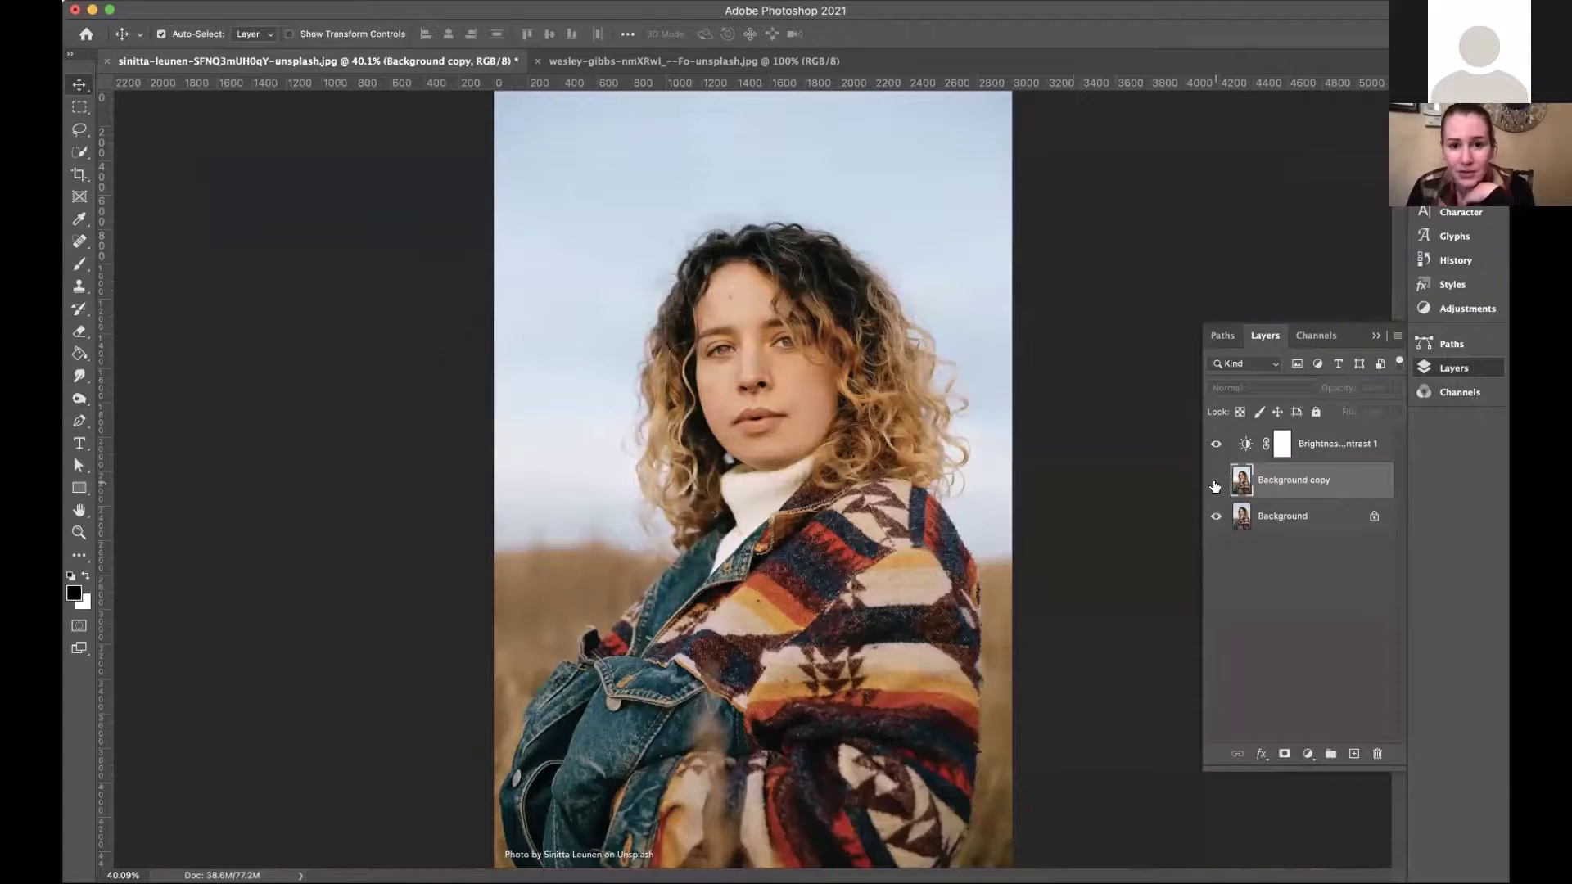
click(1215, 485)
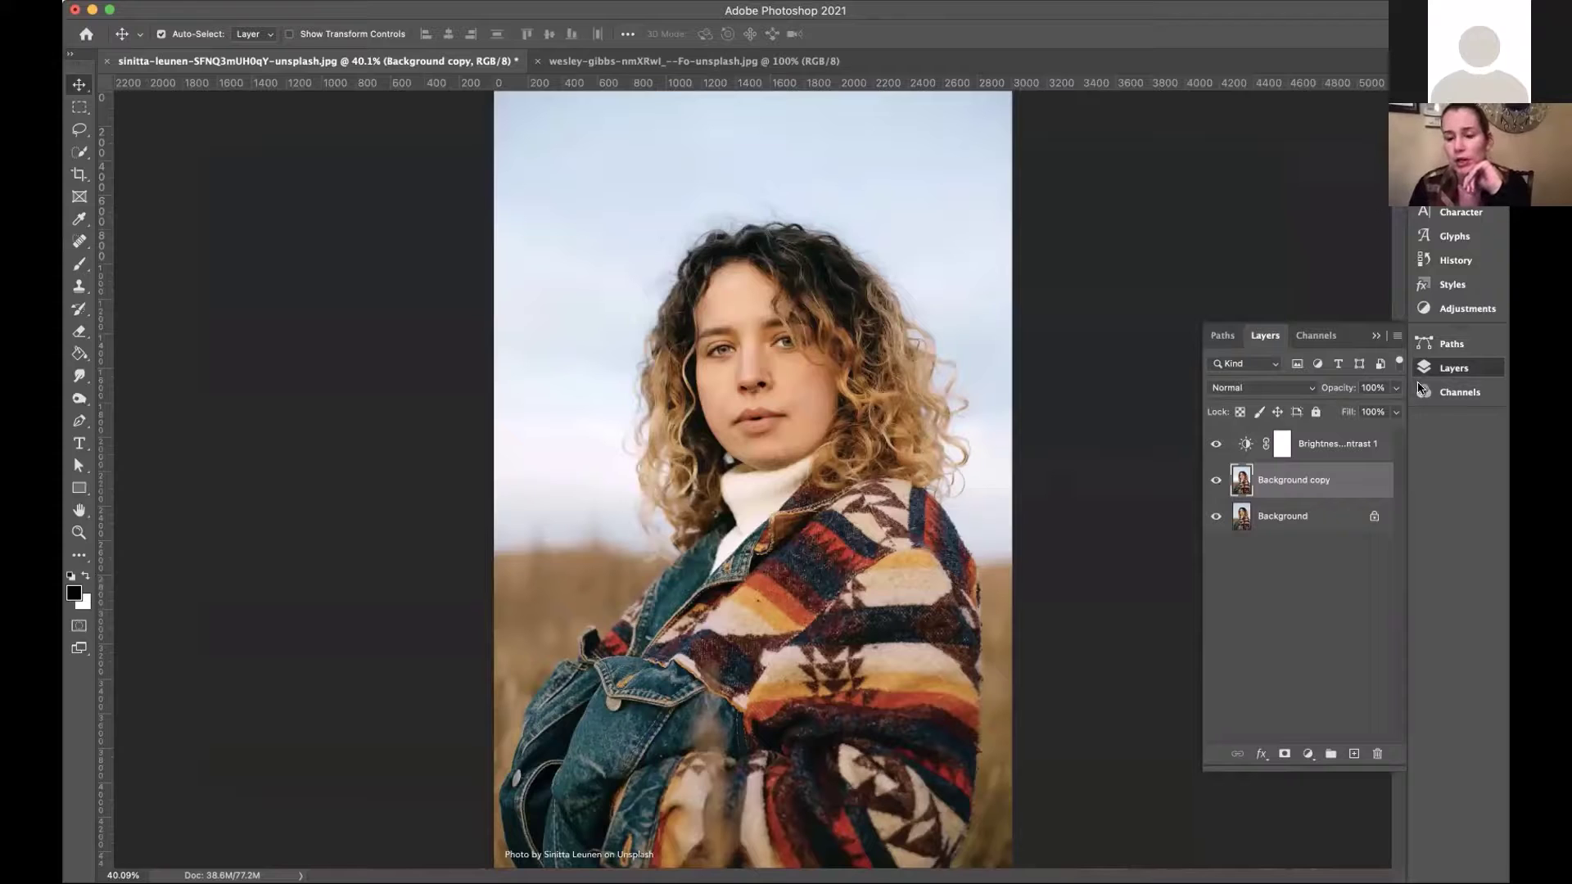
Switch to the lake landscape image and select its entire sky with the Quick Selection tool.
click(659, 61)
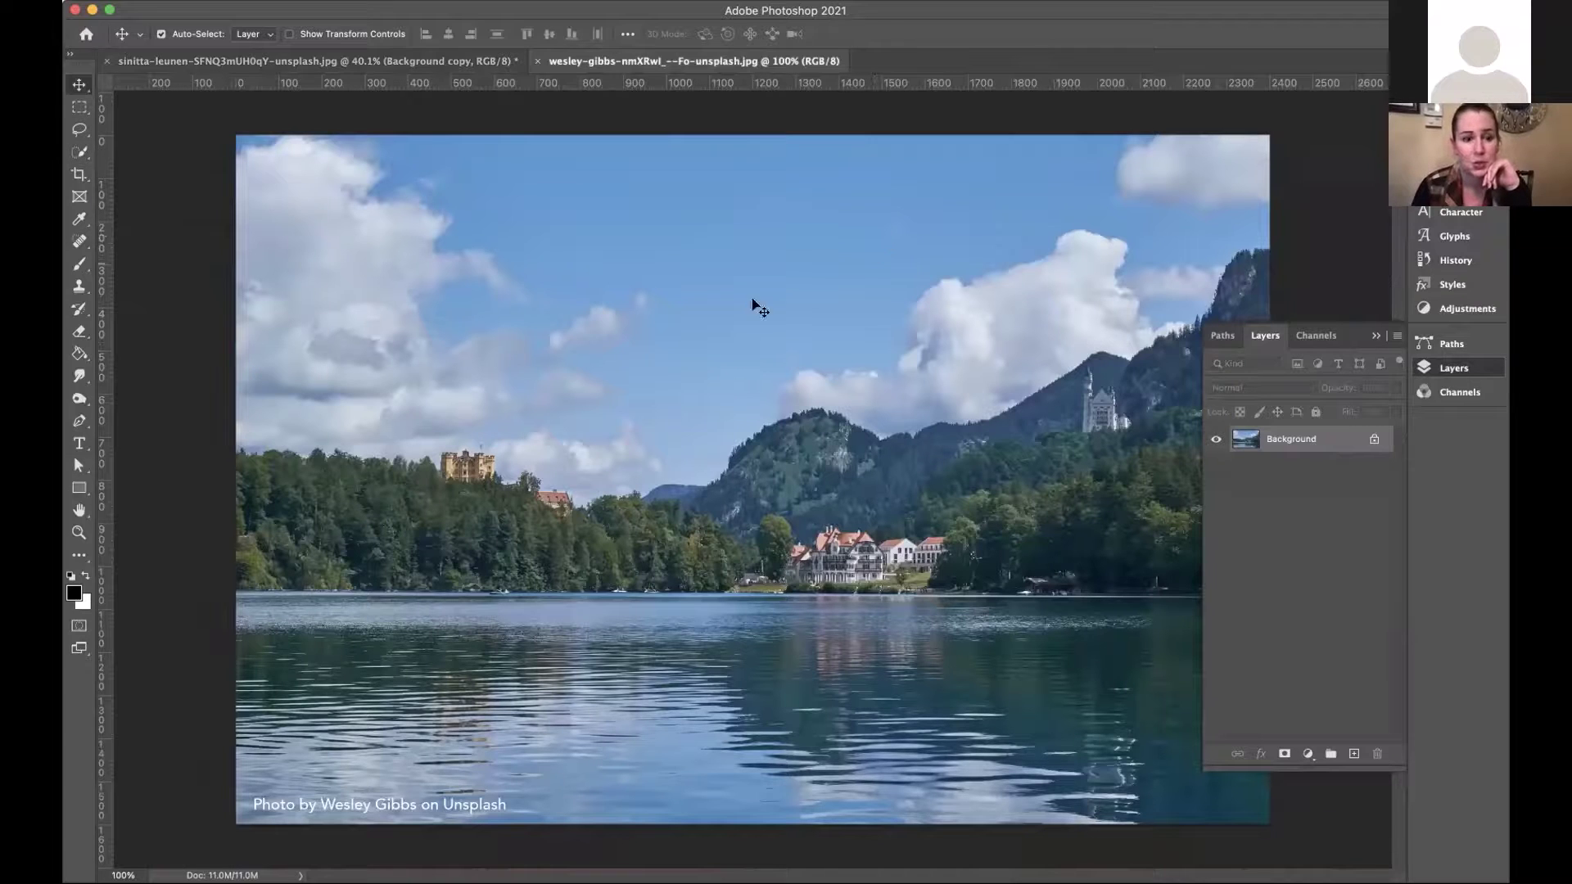
click(81, 155)
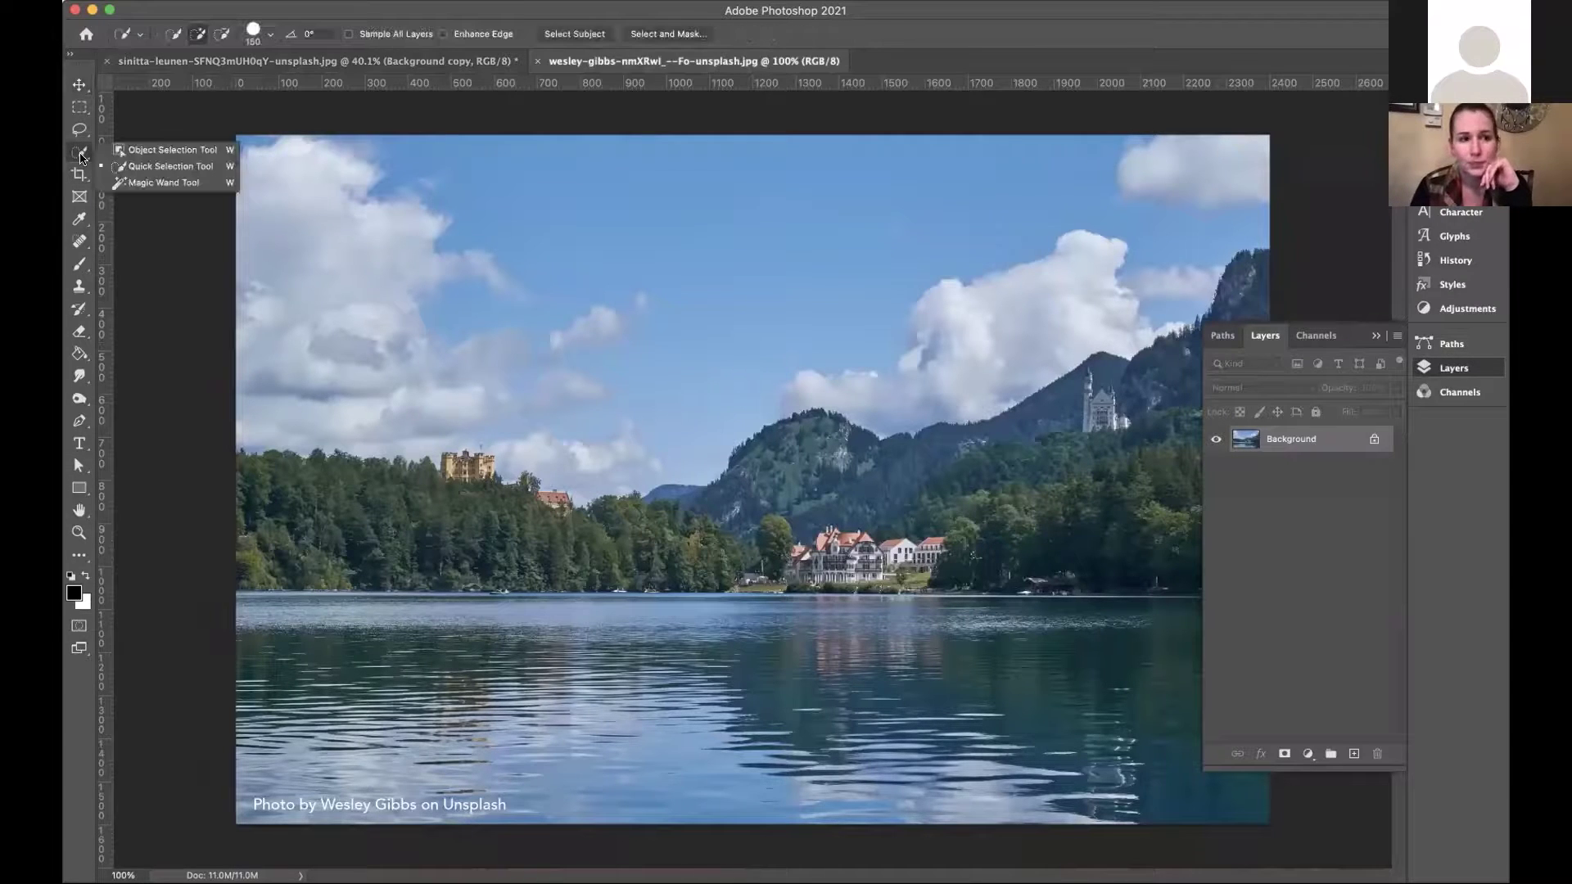
click(133, 165)
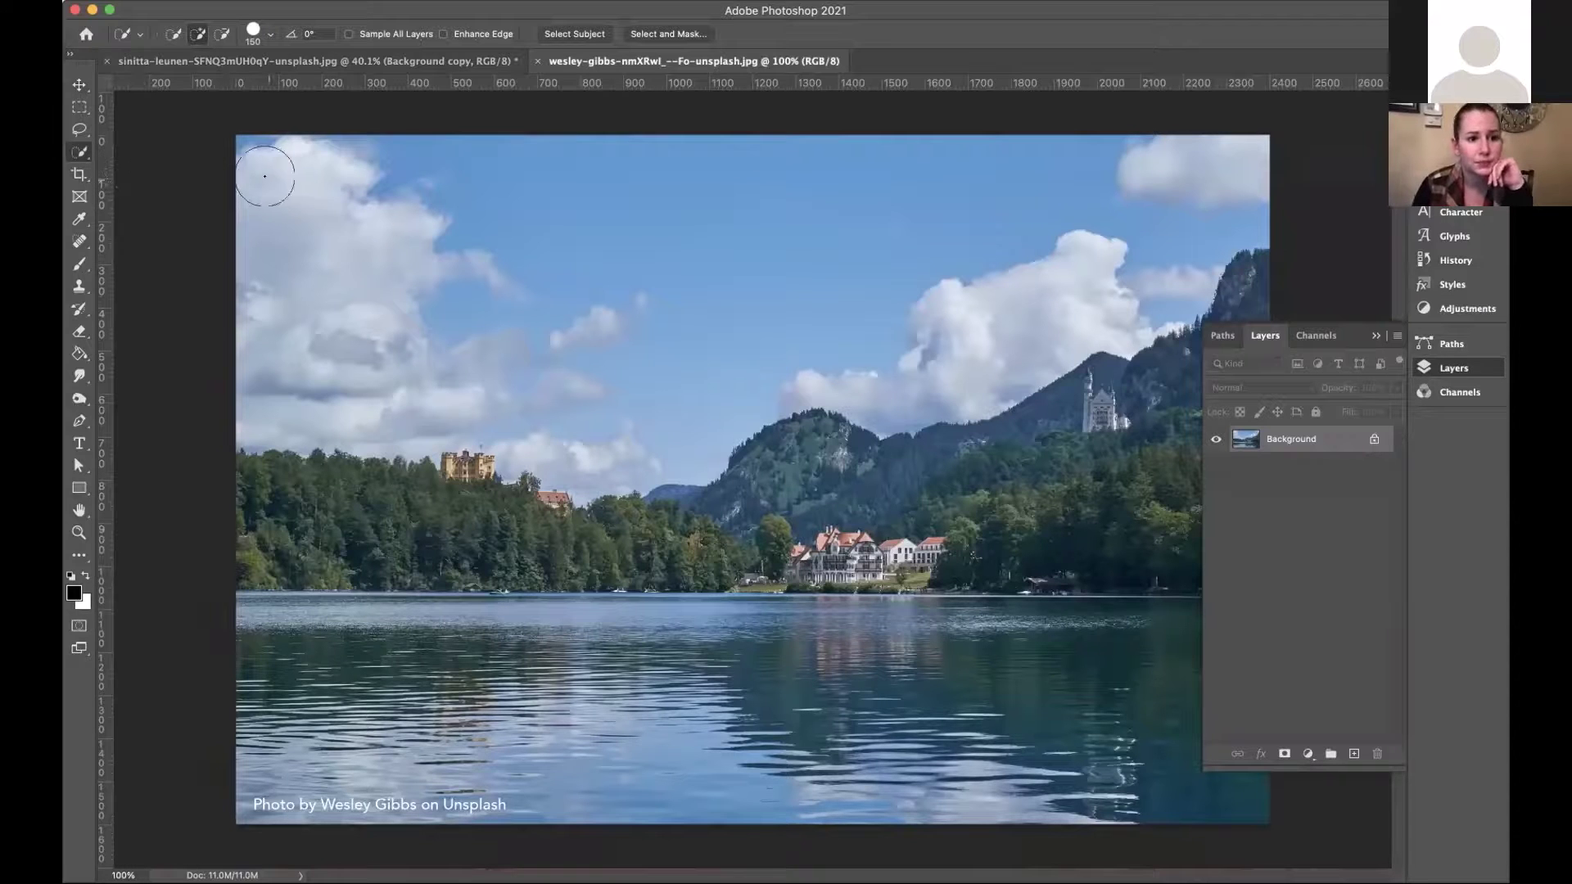
mouse_move(263, 175)
mouse_down()
mouse_move(428, 266)
mouse_move(541, 408)
mouse_move(634, 408)
mouse_move(612, 414)
mouse_move(714, 374)
mouse_move(693, 368)
mouse_move(993, 309)
mouse_up()
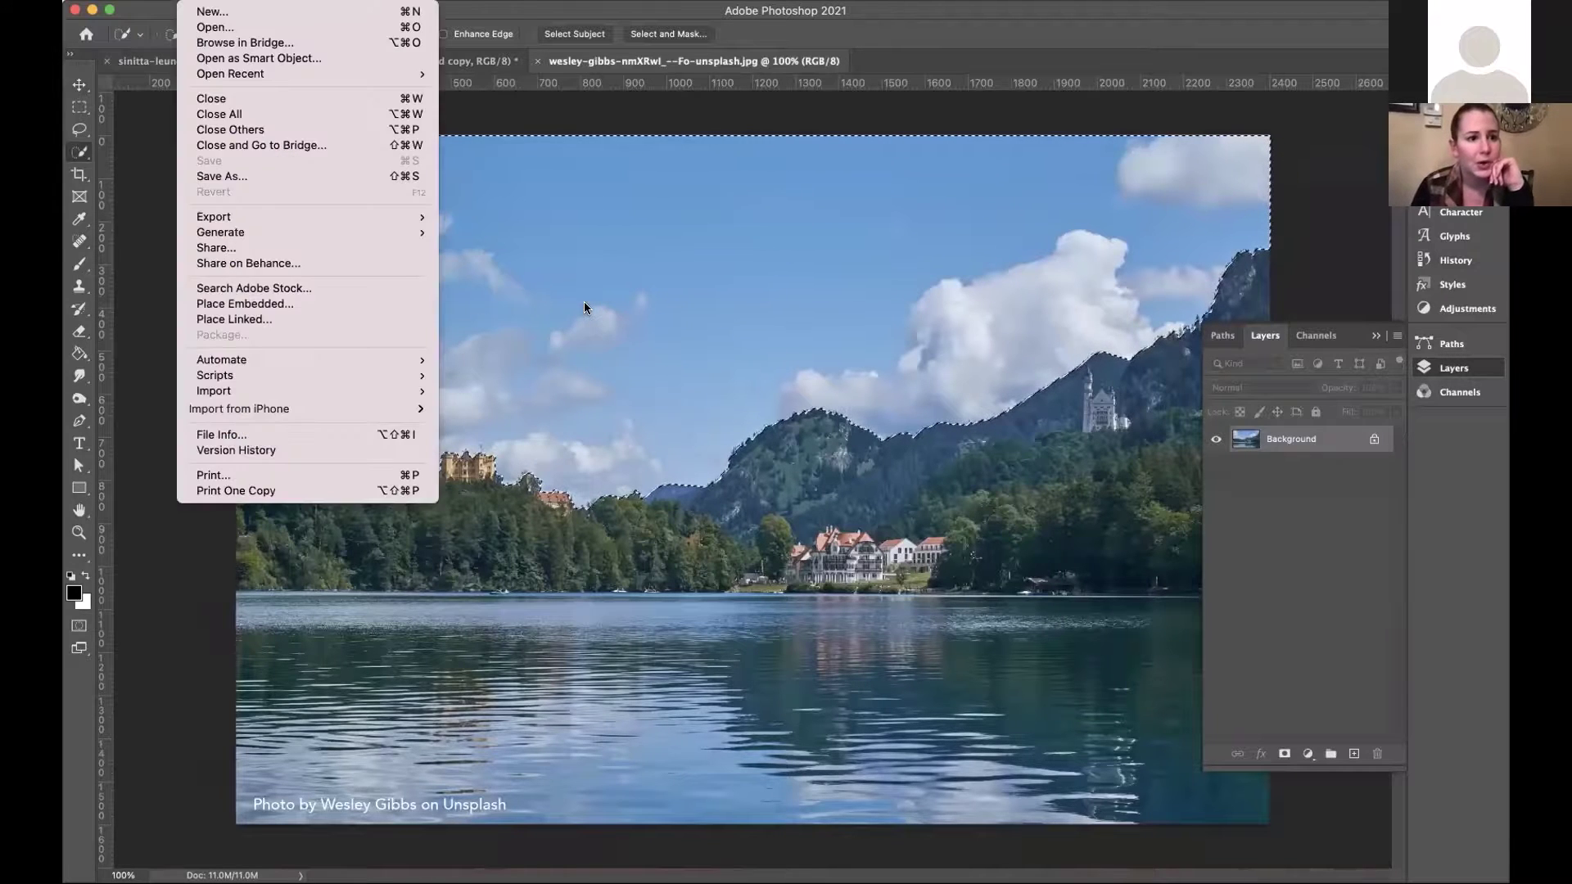
Open Sky Replacement for the landscape and move the dialog toward the middle of the image.
key(Right)
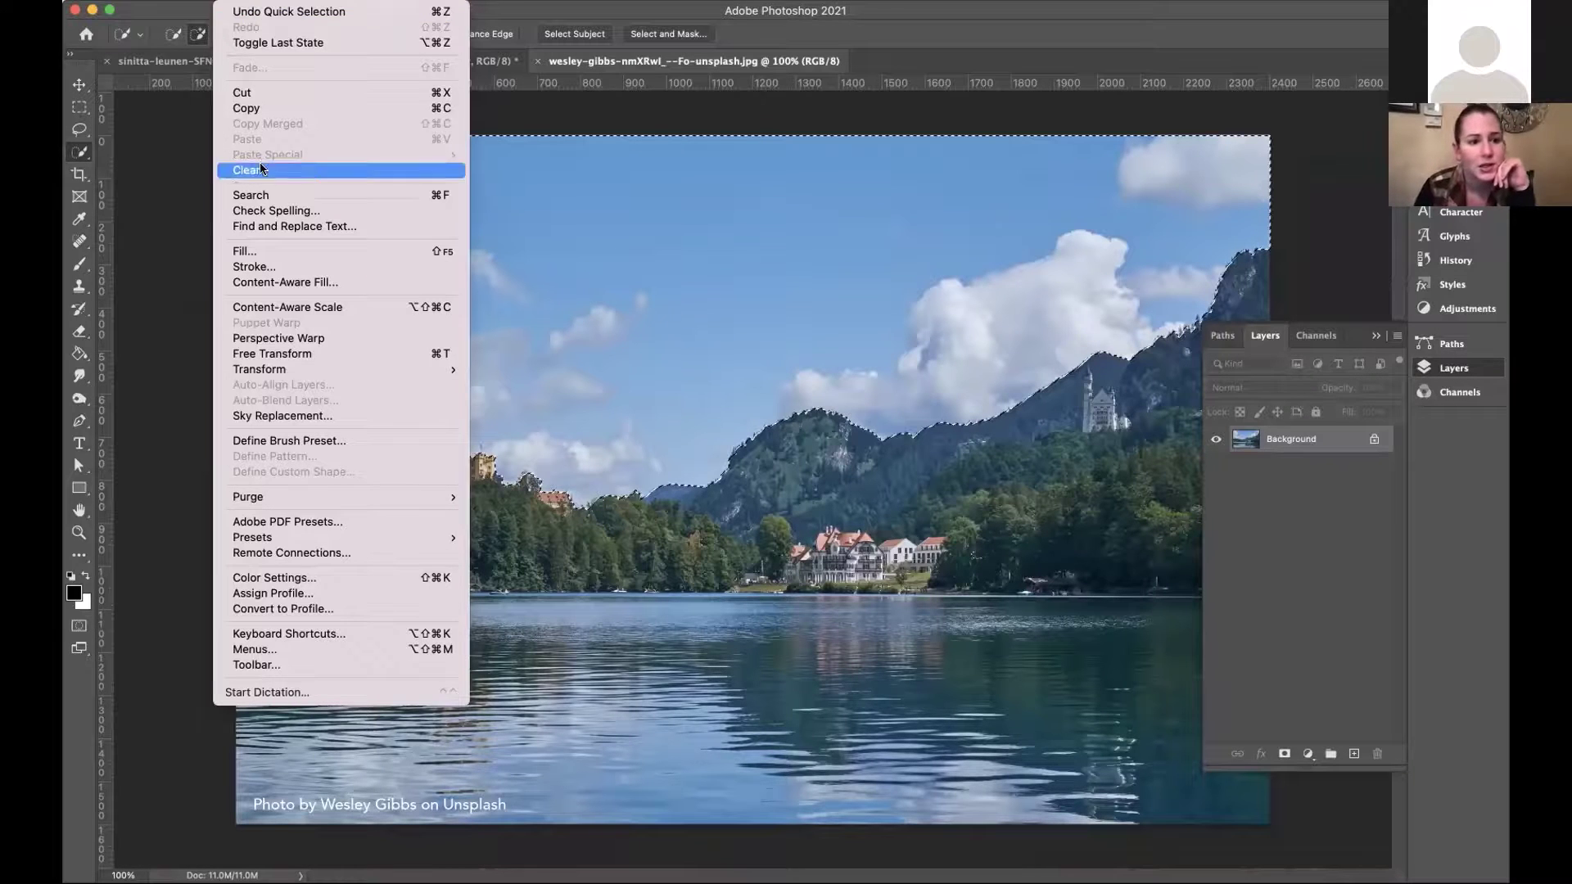
click(298, 414)
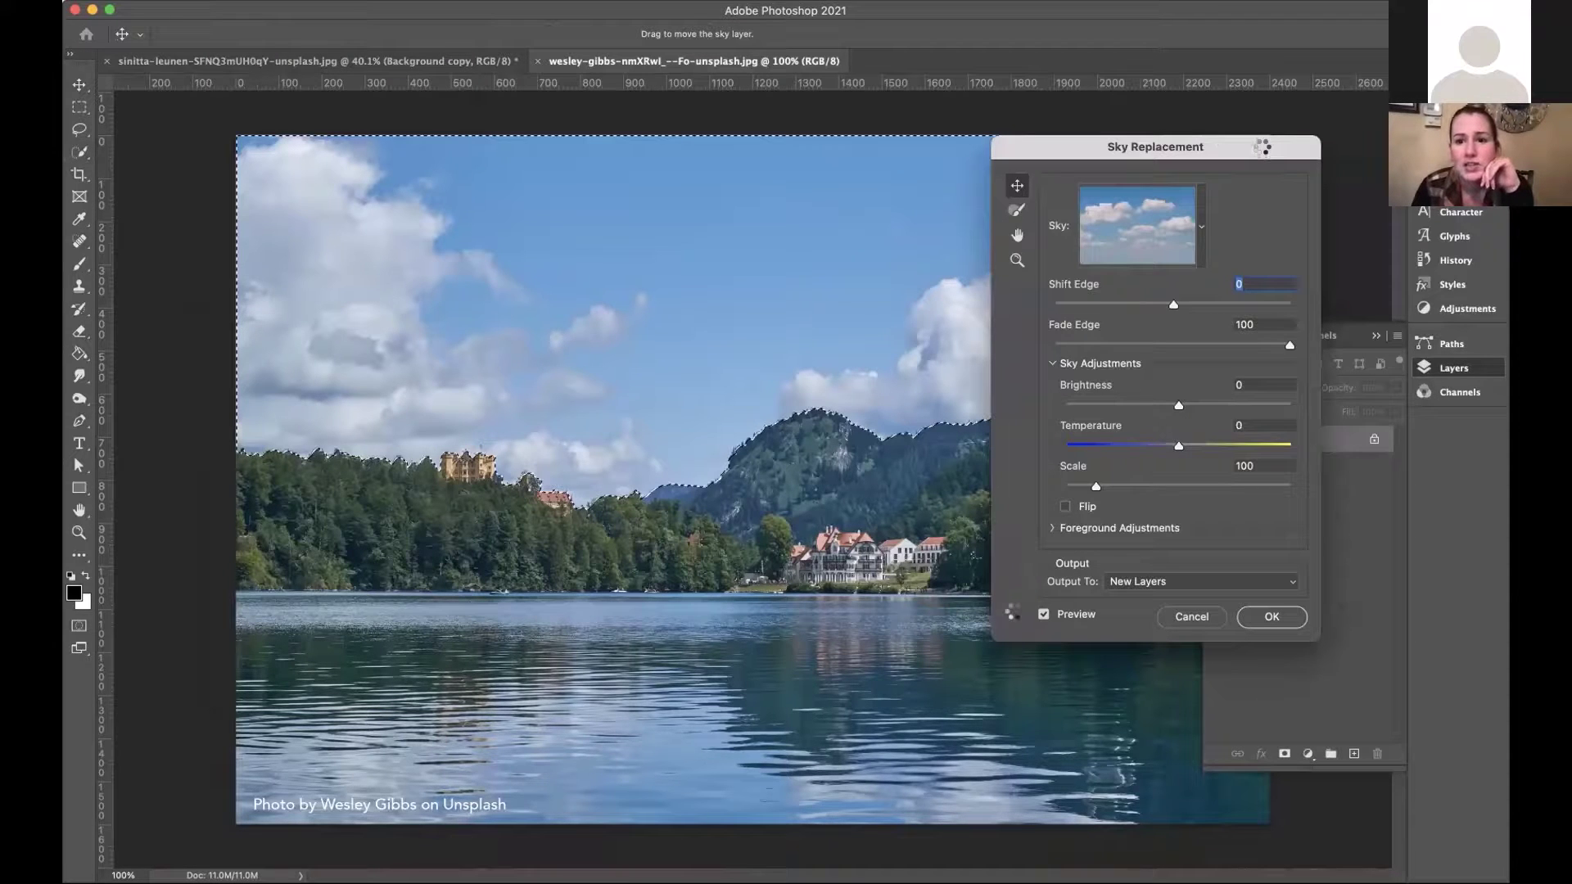
drag(1265, 149, 918, 149)
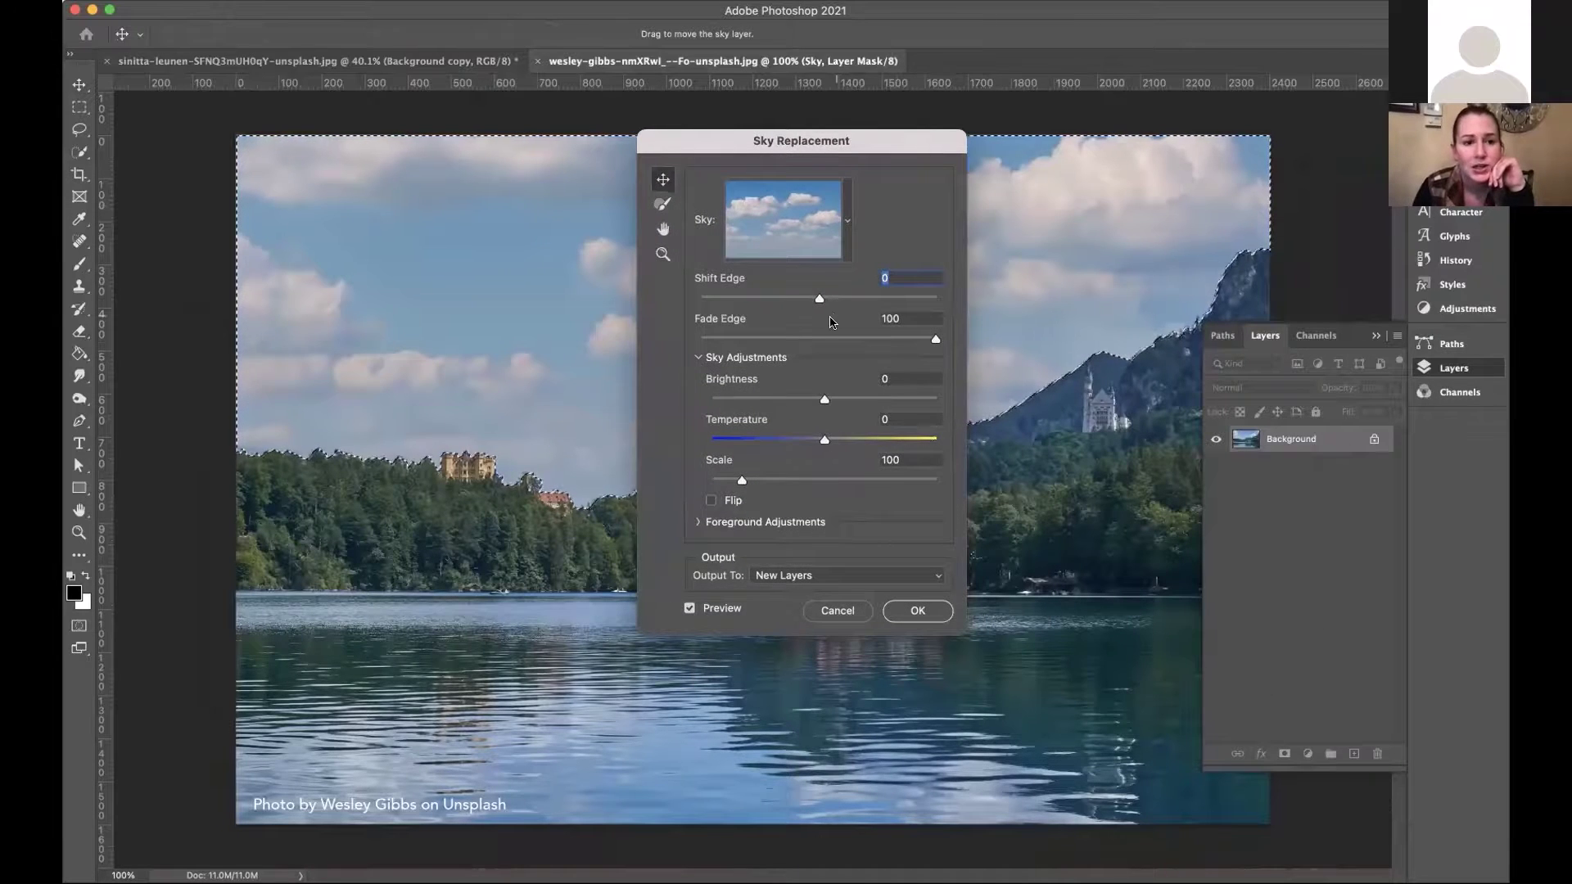
Try several preset skies in Sky Replacement, including clear blue, sunset and rippled clouds, and choose the rainbow sky from the Spectacular group.
click(847, 222)
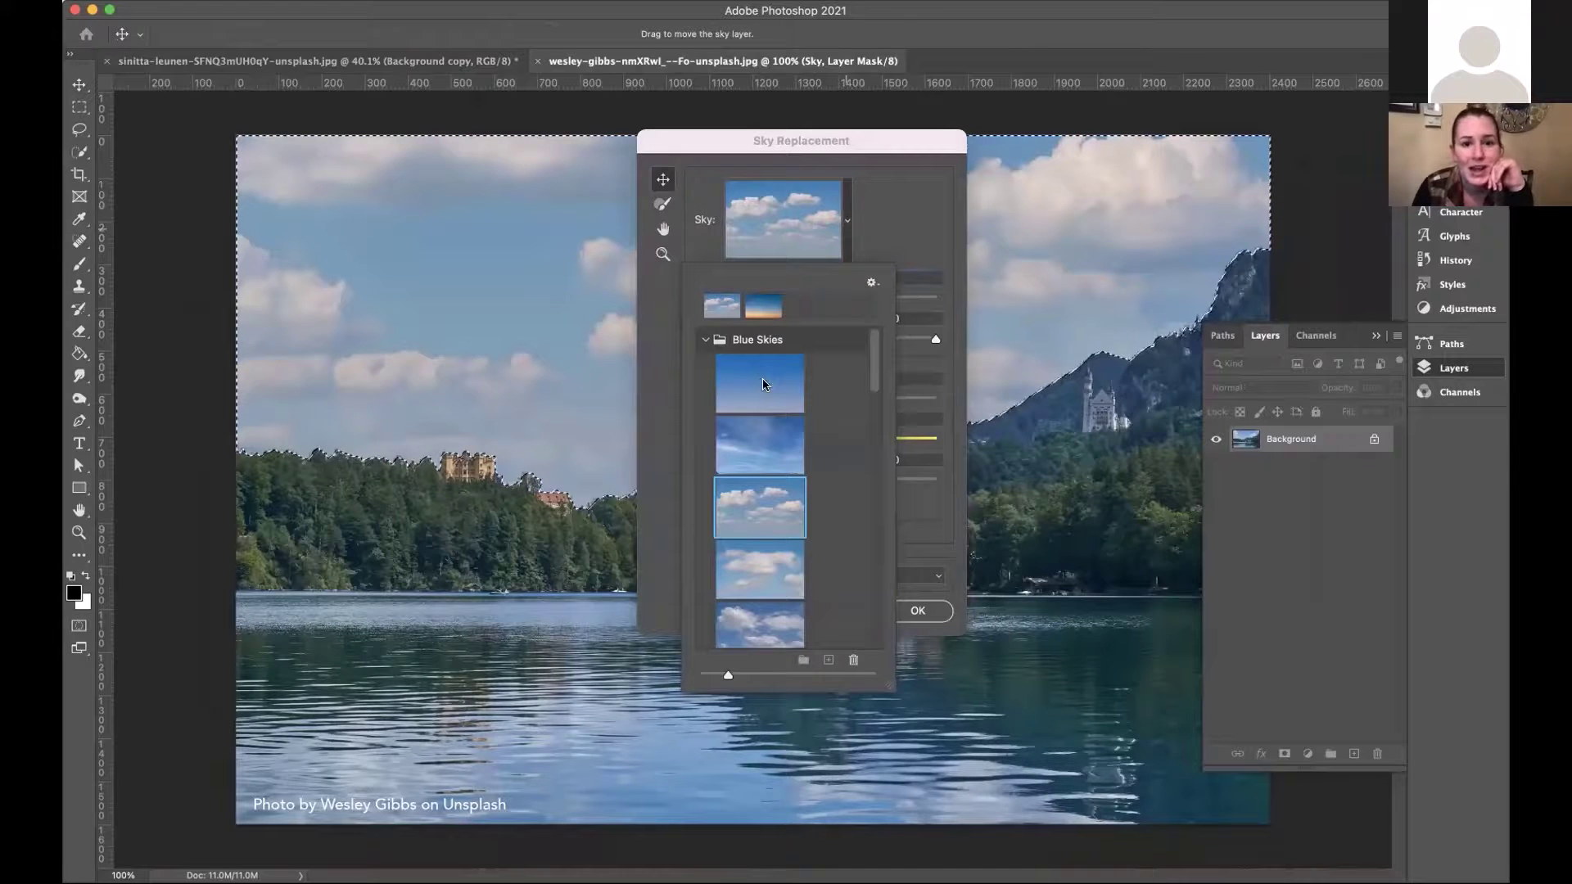
click(762, 384)
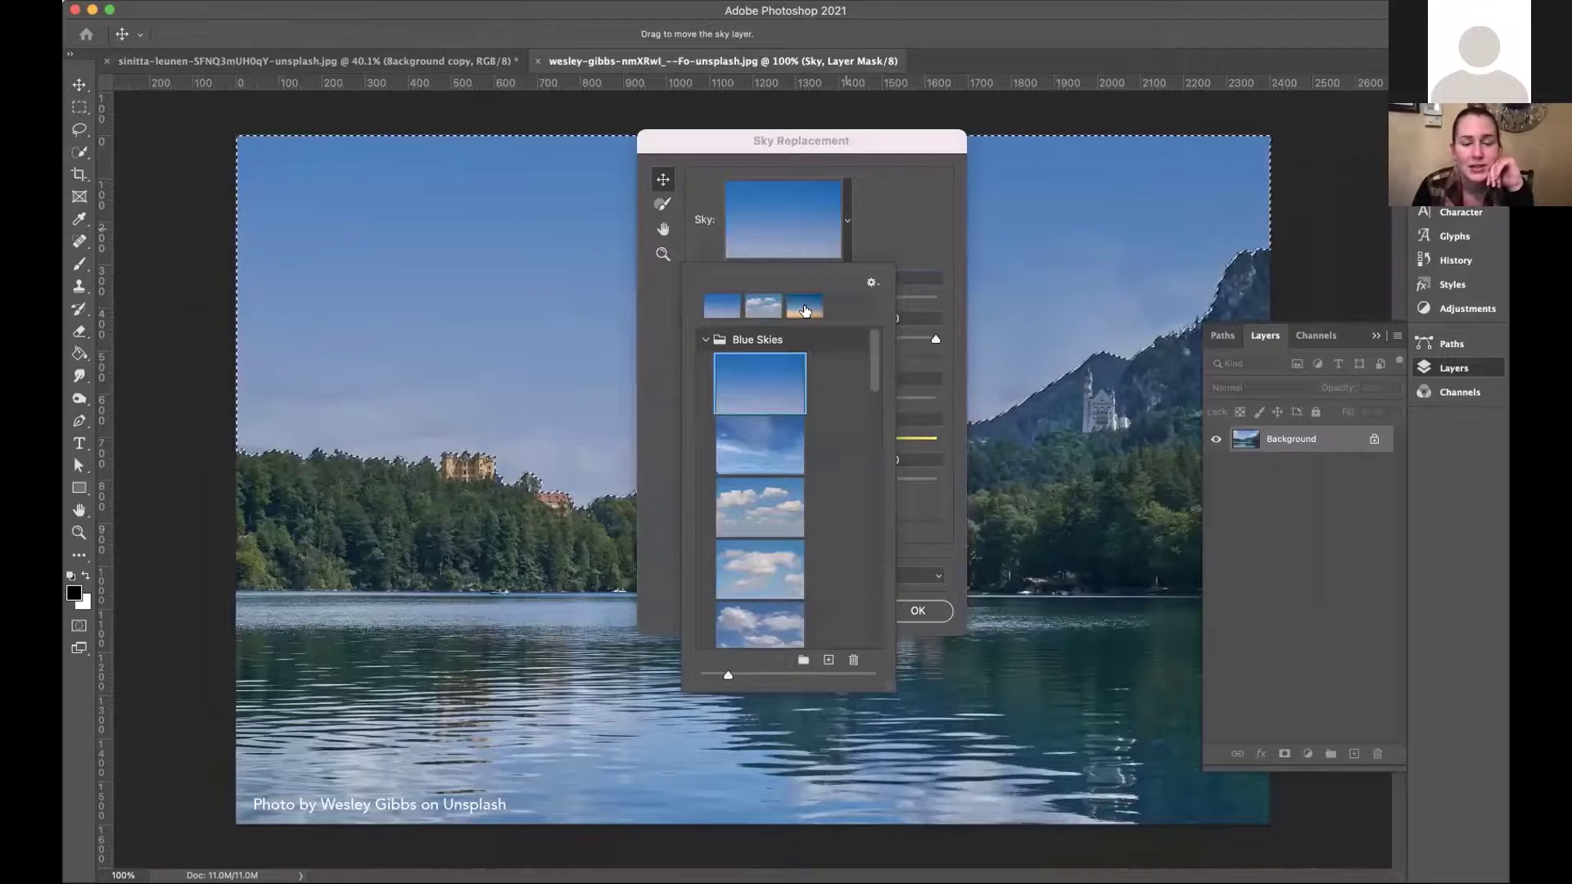
click(805, 308)
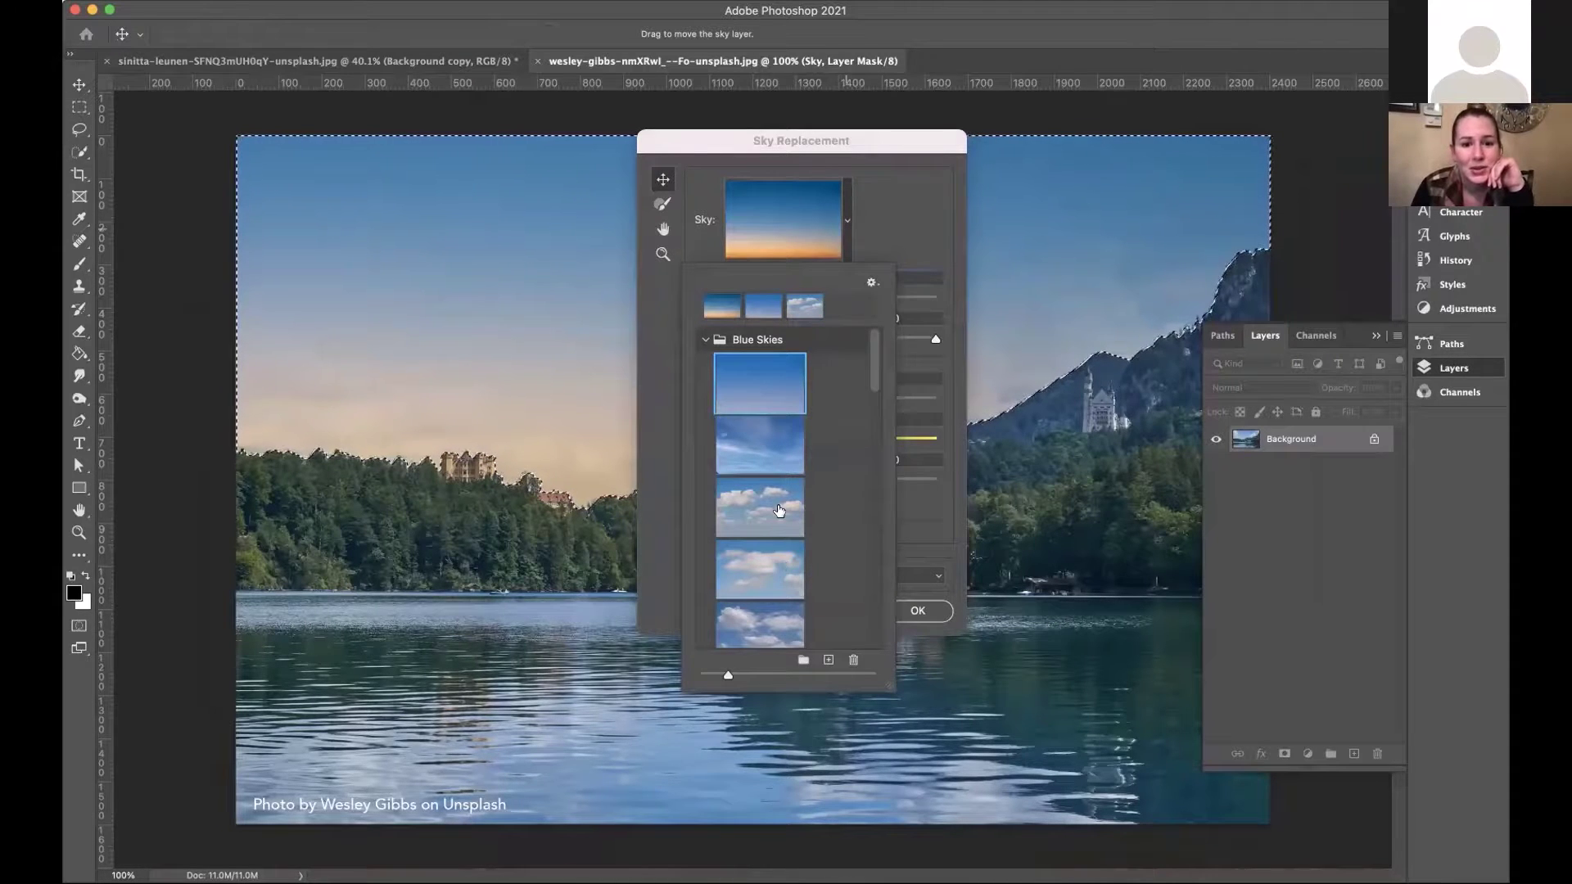
scroll(780, 541, down, 10)
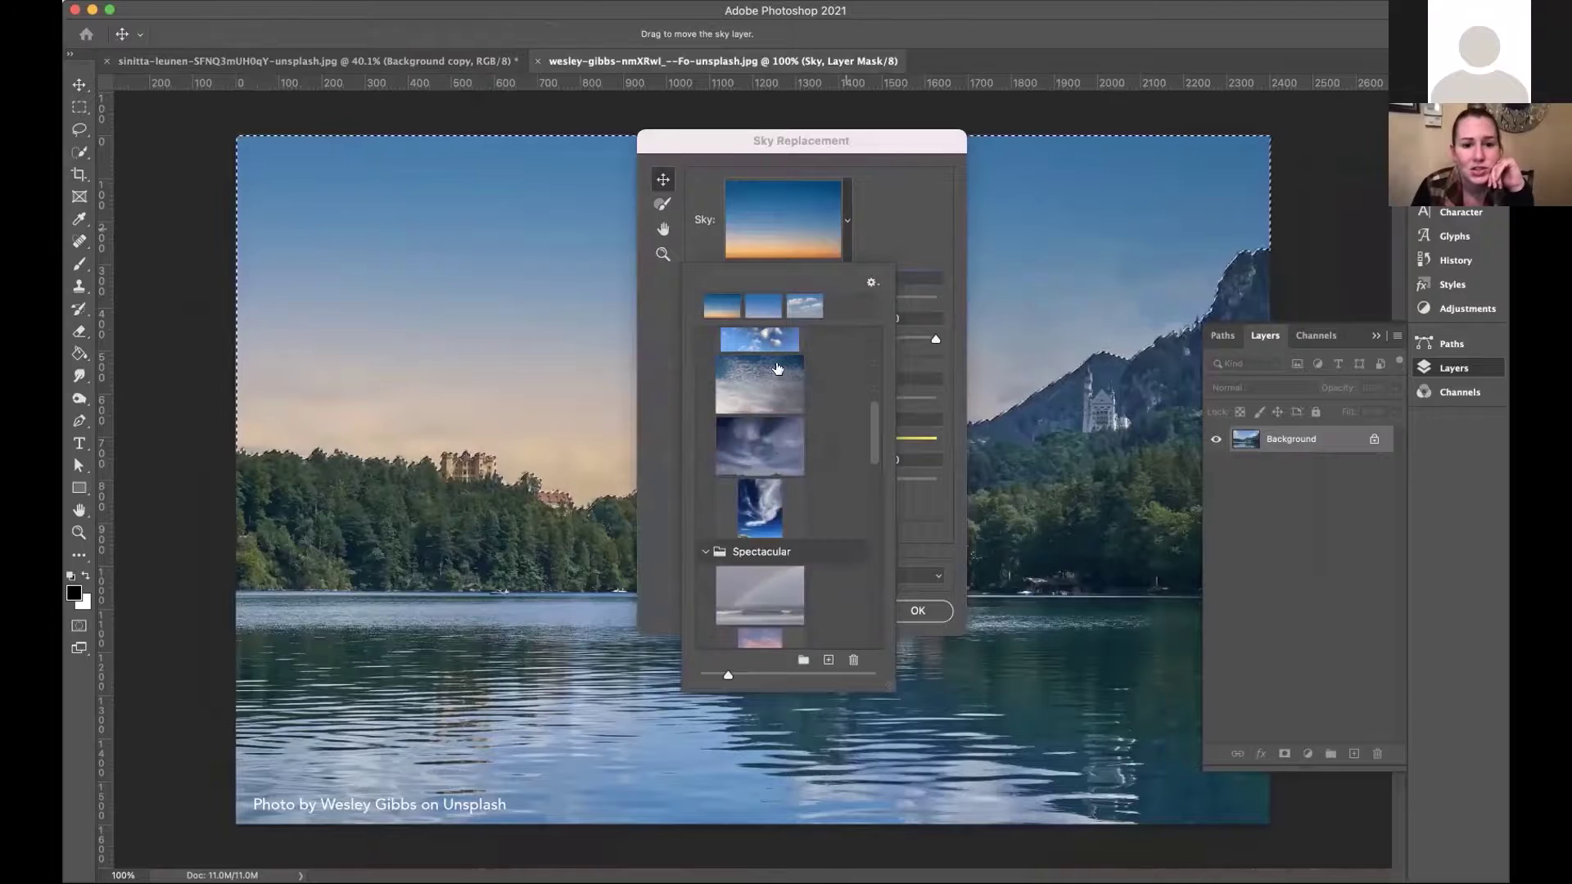
click(775, 377)
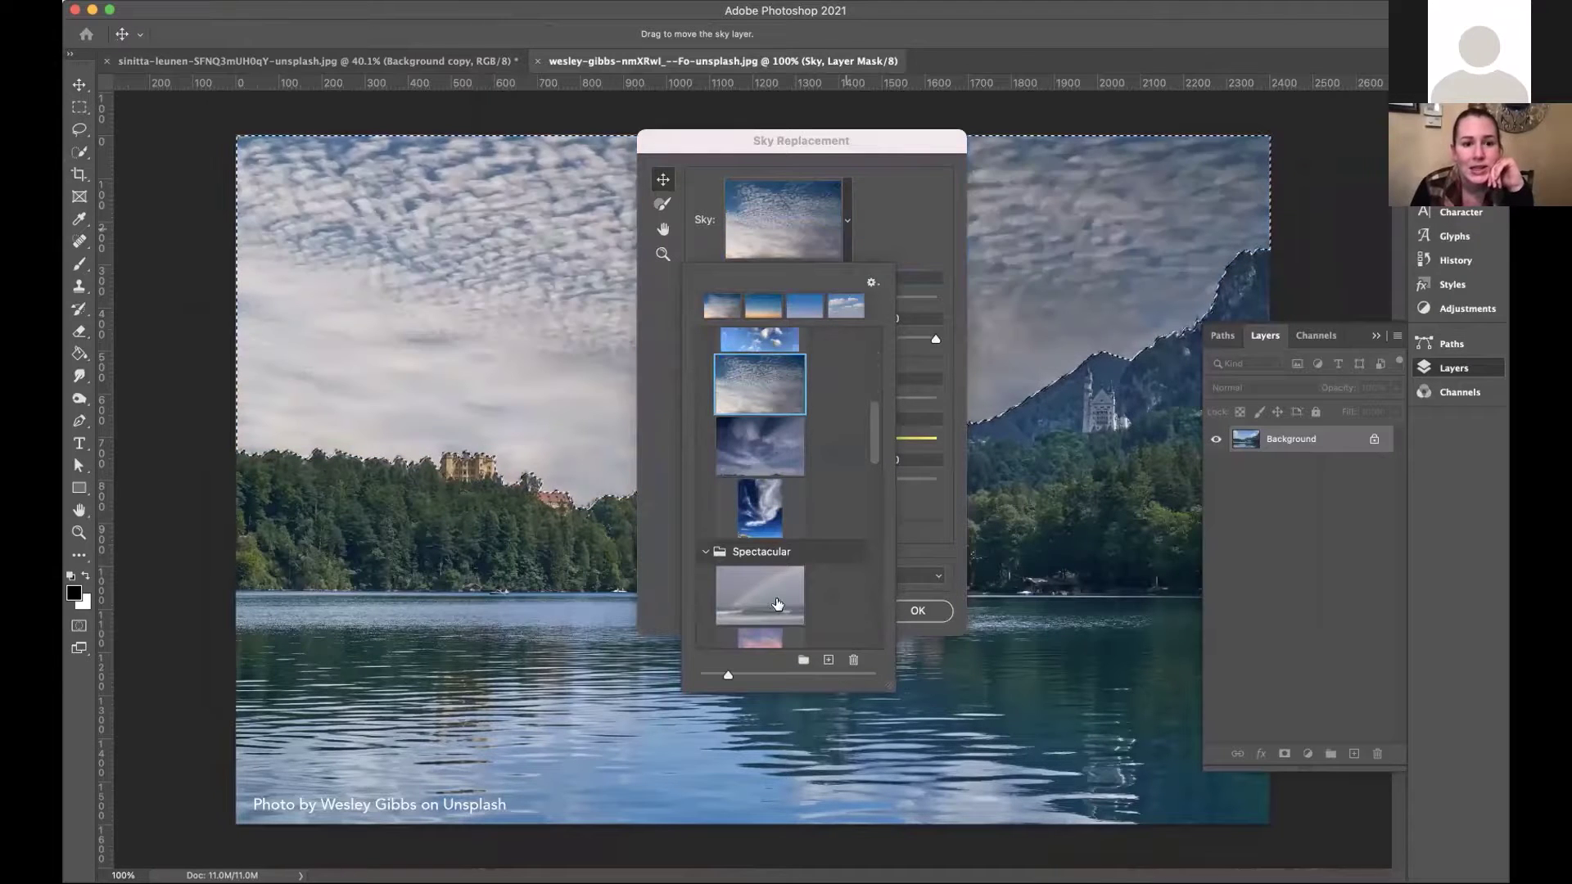
click(771, 596)
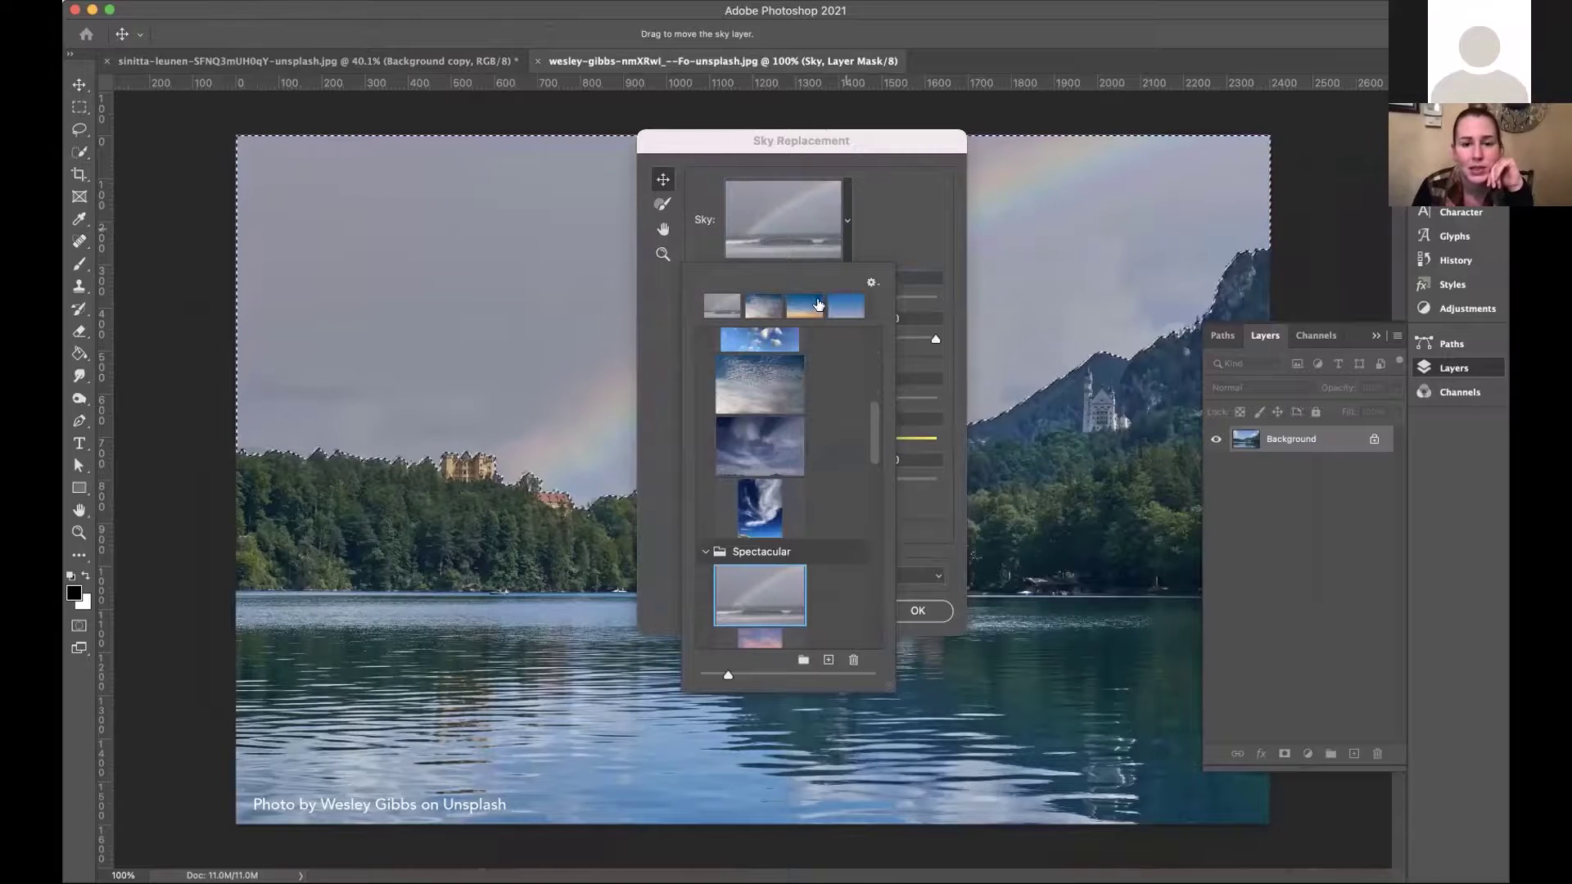
Move the Sky Replacement dialog aside, raise the rainbow sky's brightness to about 6, and apply the sky to new layers.
drag(846, 148, 880, 98)
drag(602, 78, 581, 150)
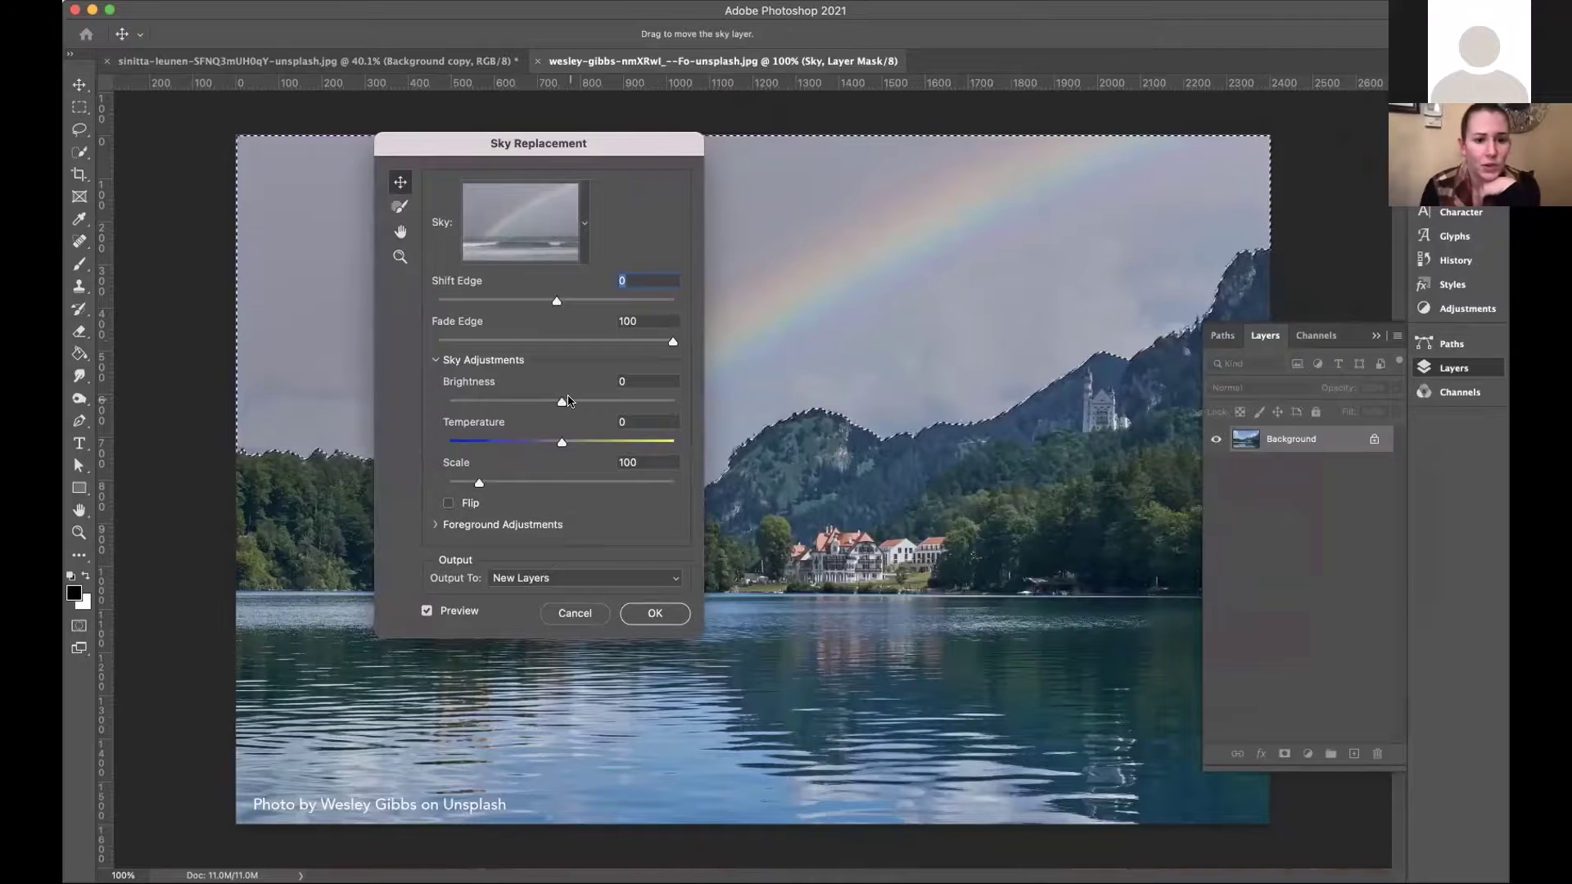
drag(562, 403, 584, 402)
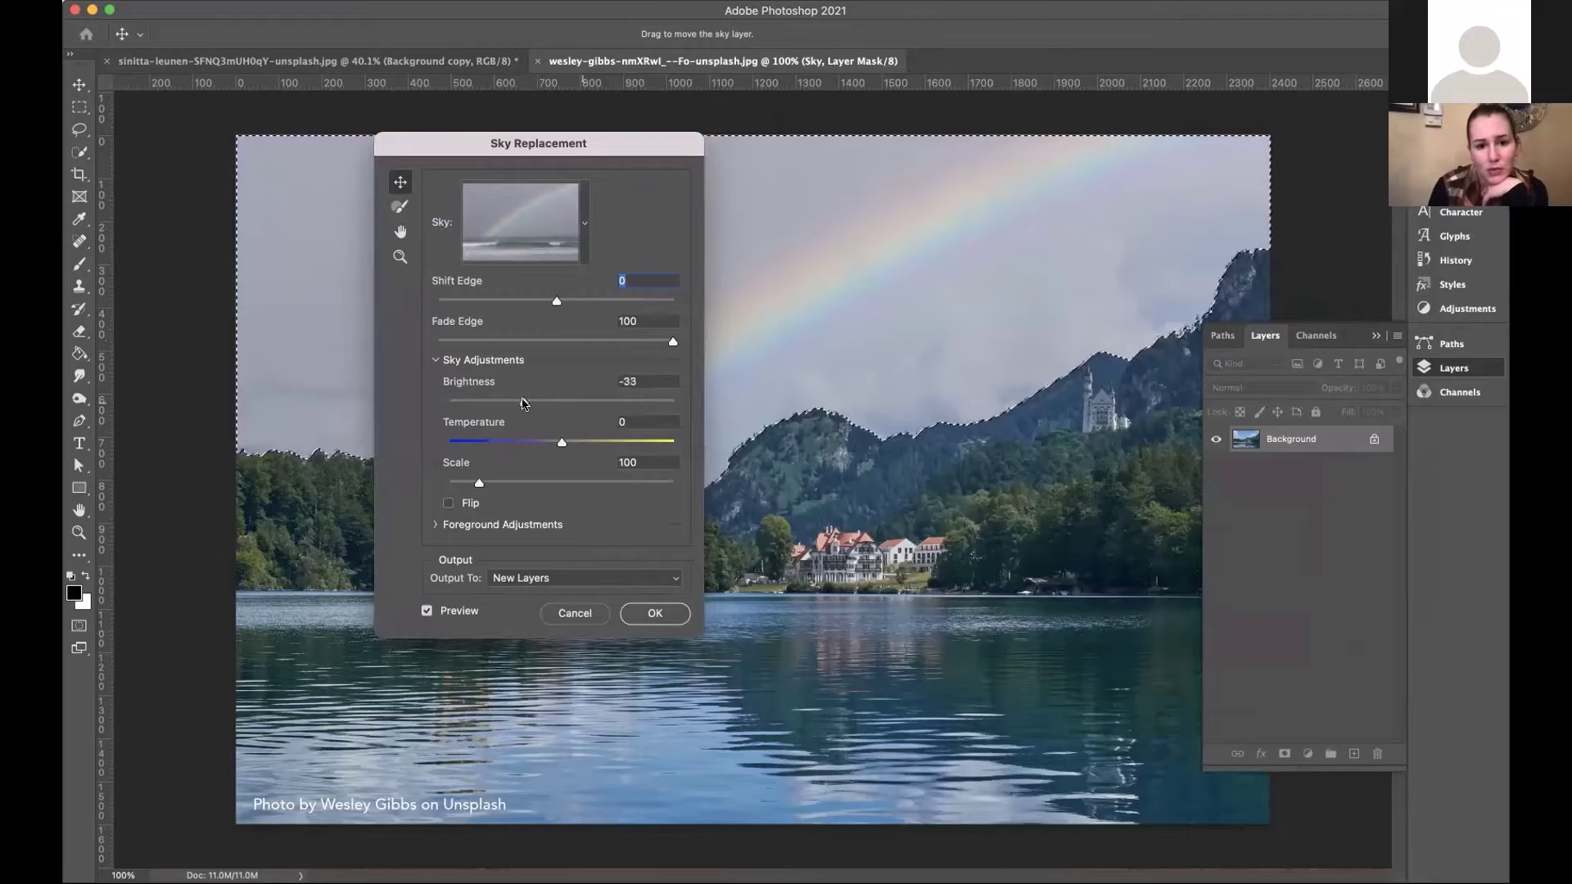
drag(522, 403, 559, 408)
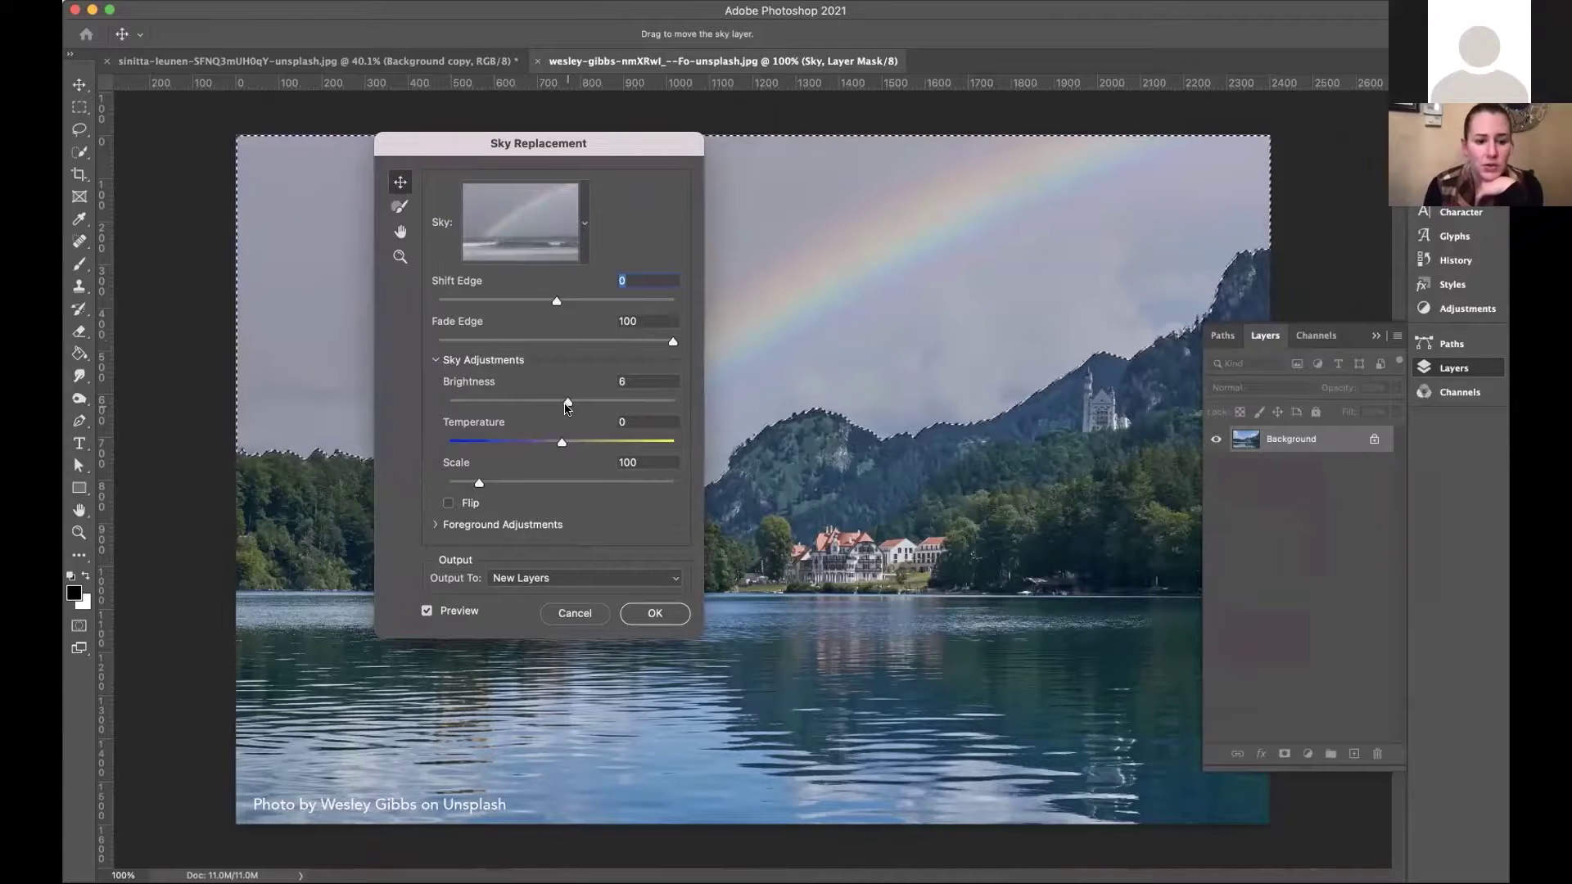
click(651, 613)
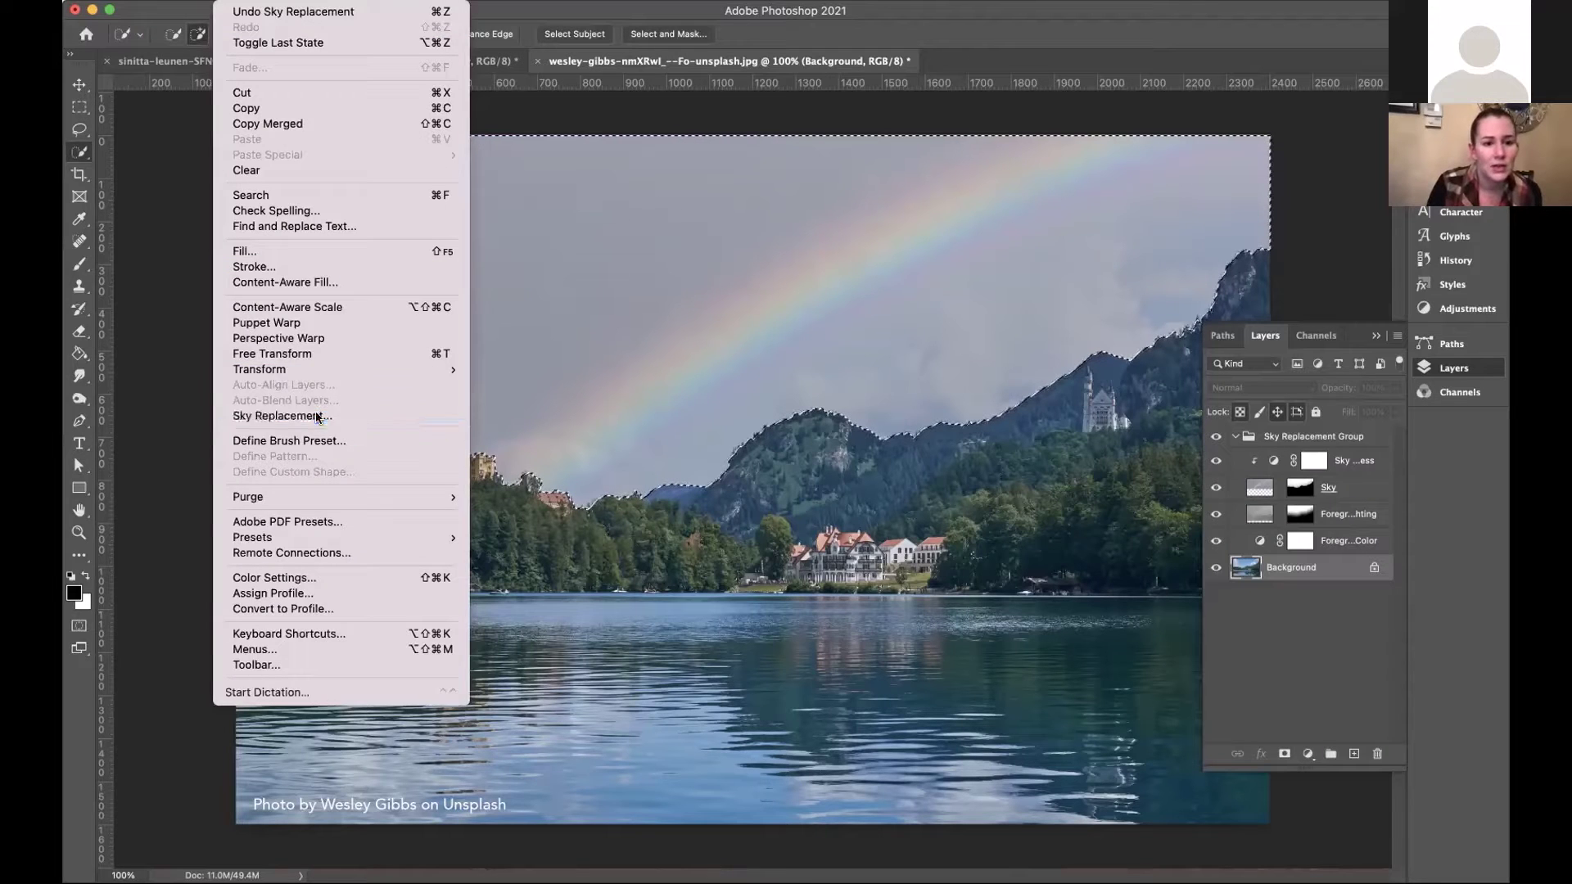
Run Sky Replacement again on the landscape with the fourth Blue Skies preset and output it to new layers.
click(318, 417)
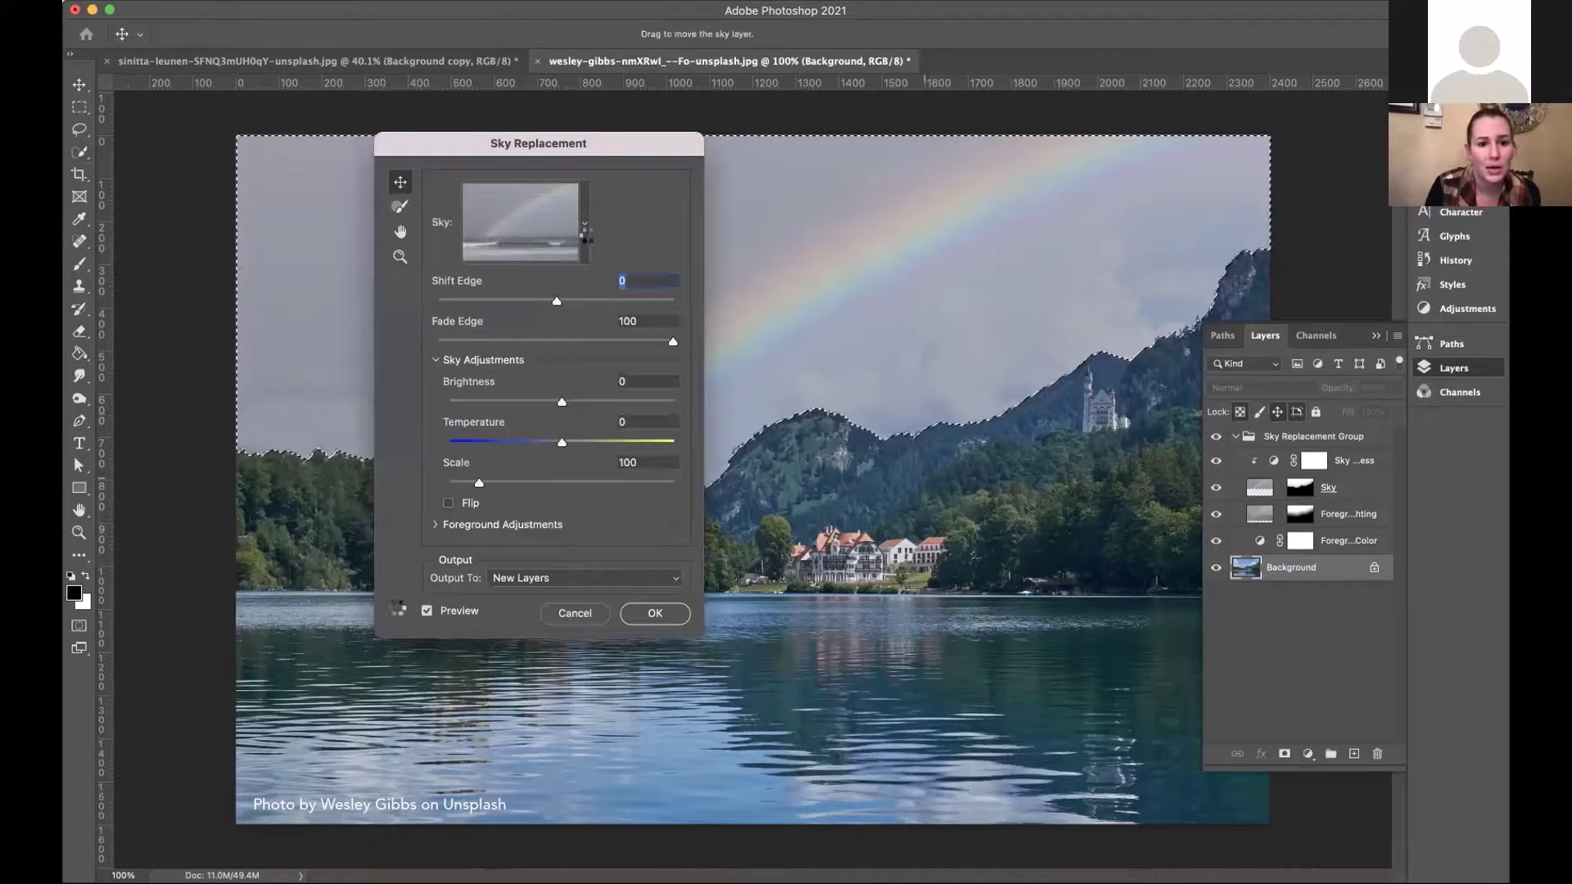
click(583, 229)
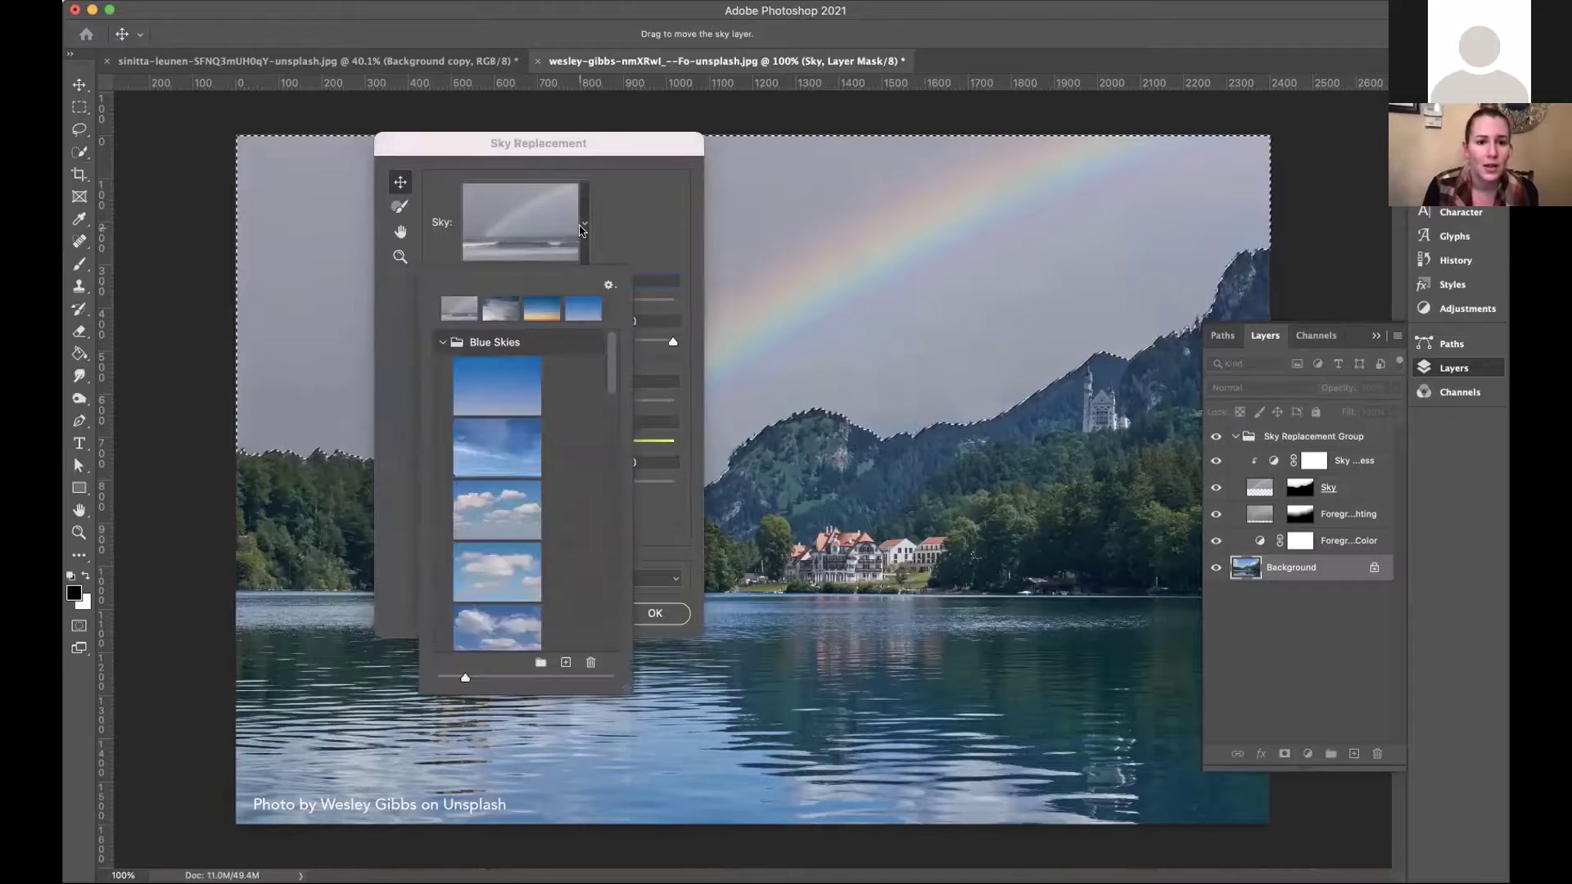
click(524, 565)
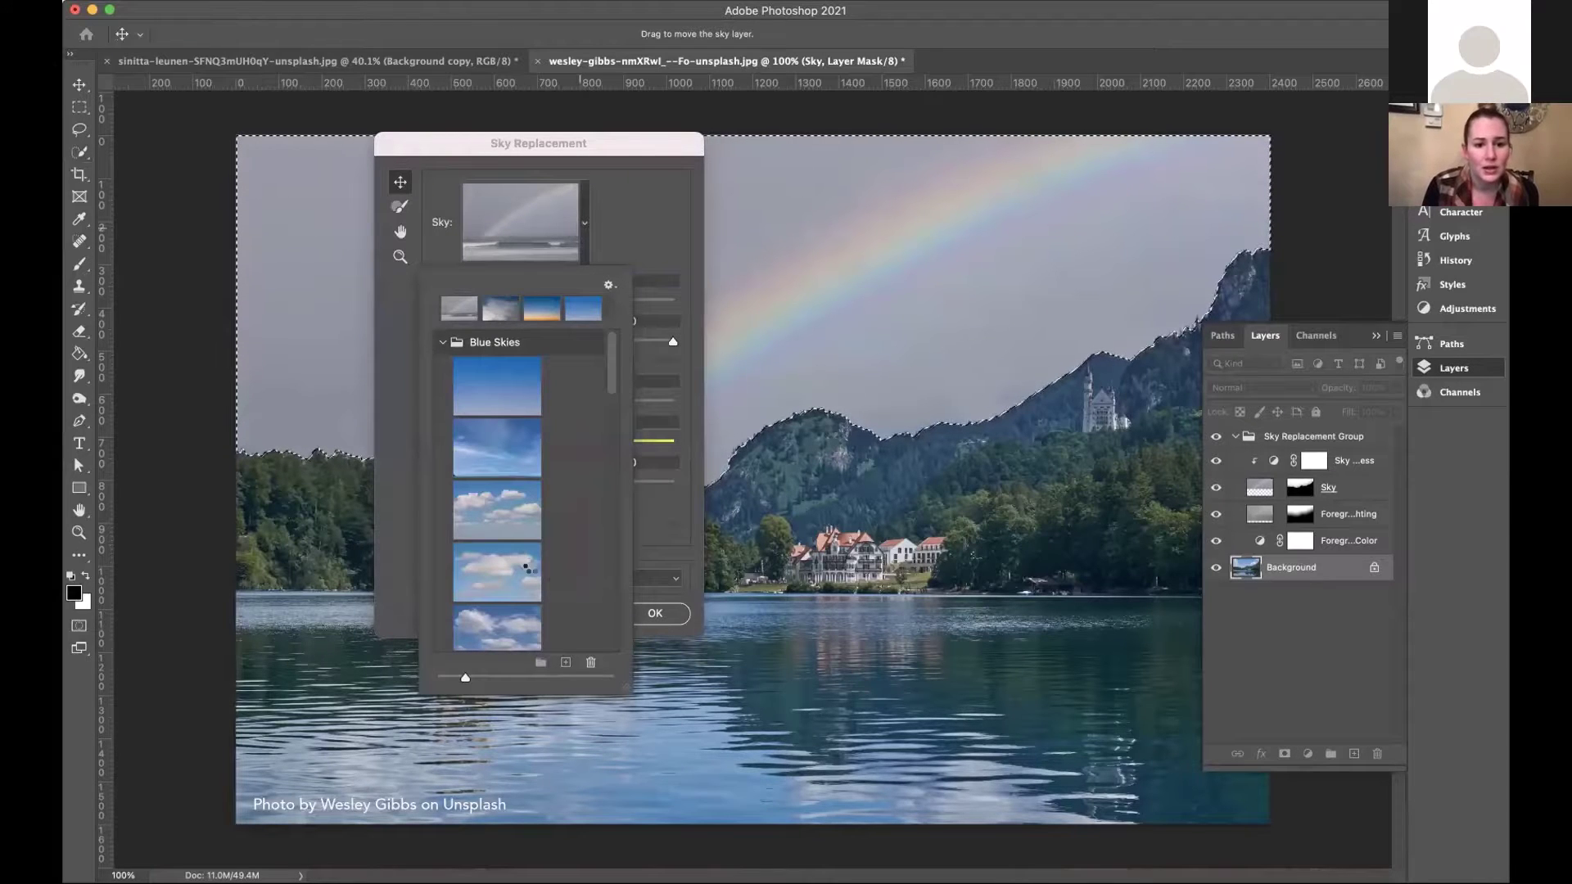
click(655, 613)
click(655, 613)
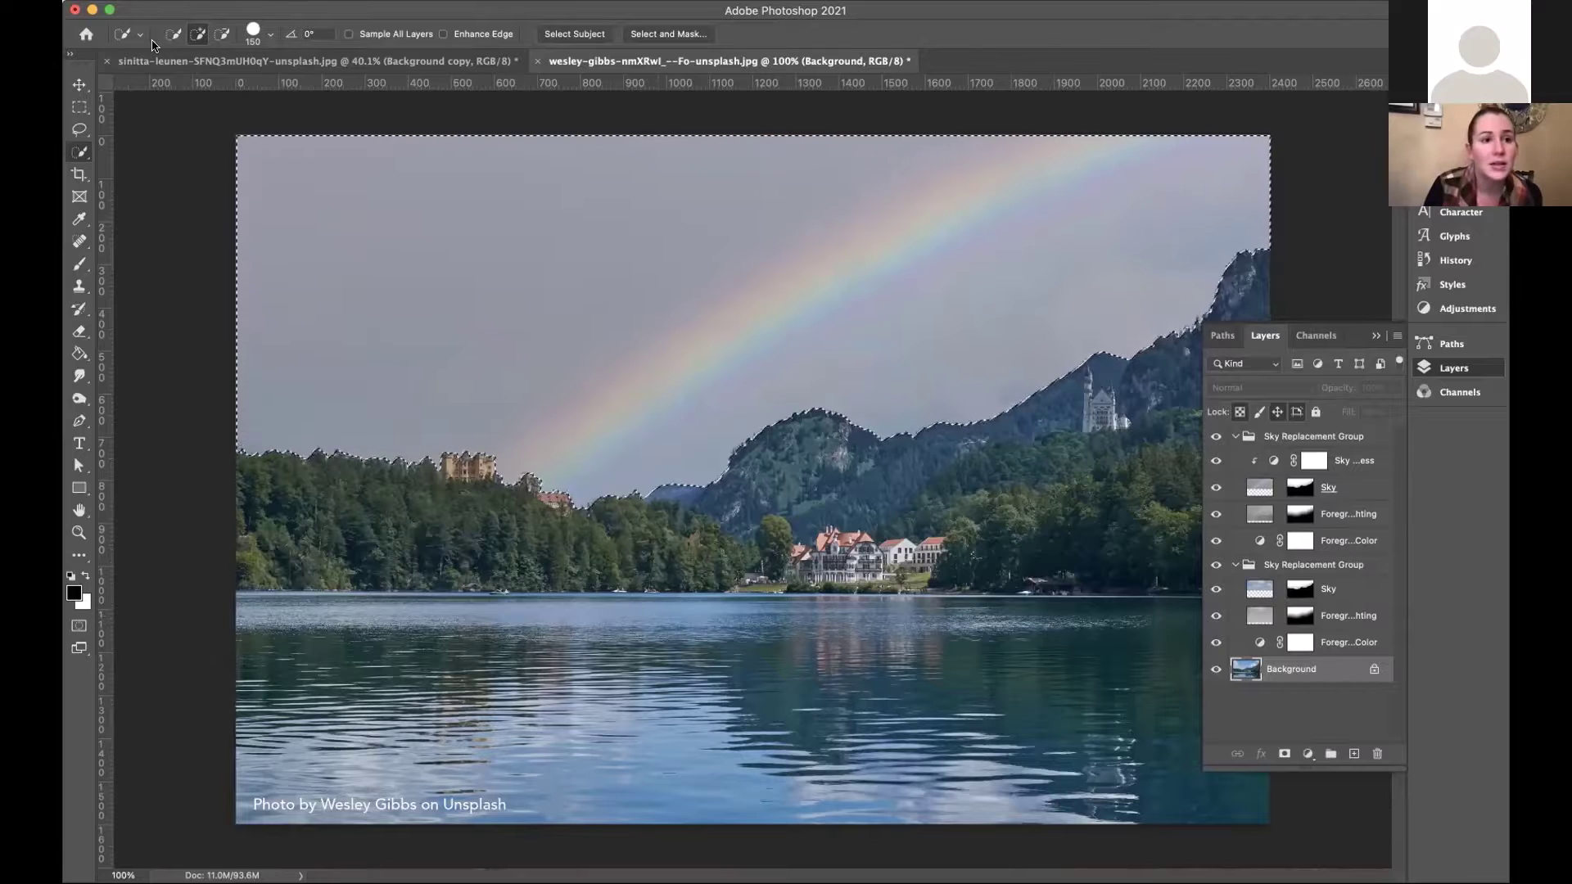
Switch to the portrait image and add a text box reading "Hello!" across the sky above the woman's head.
click(246, 62)
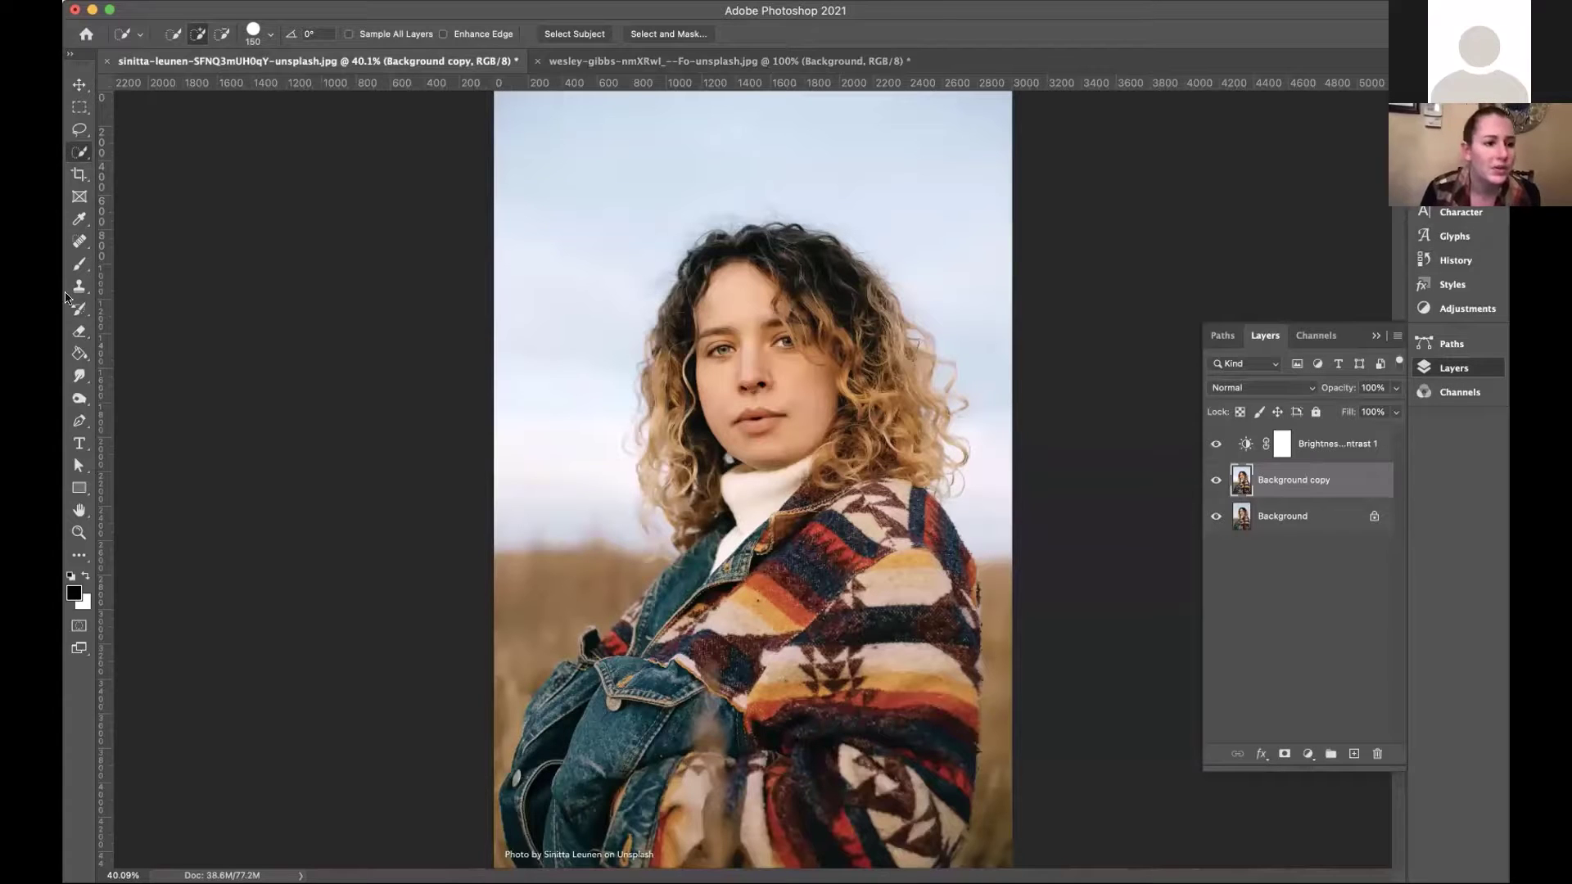
click(79, 443)
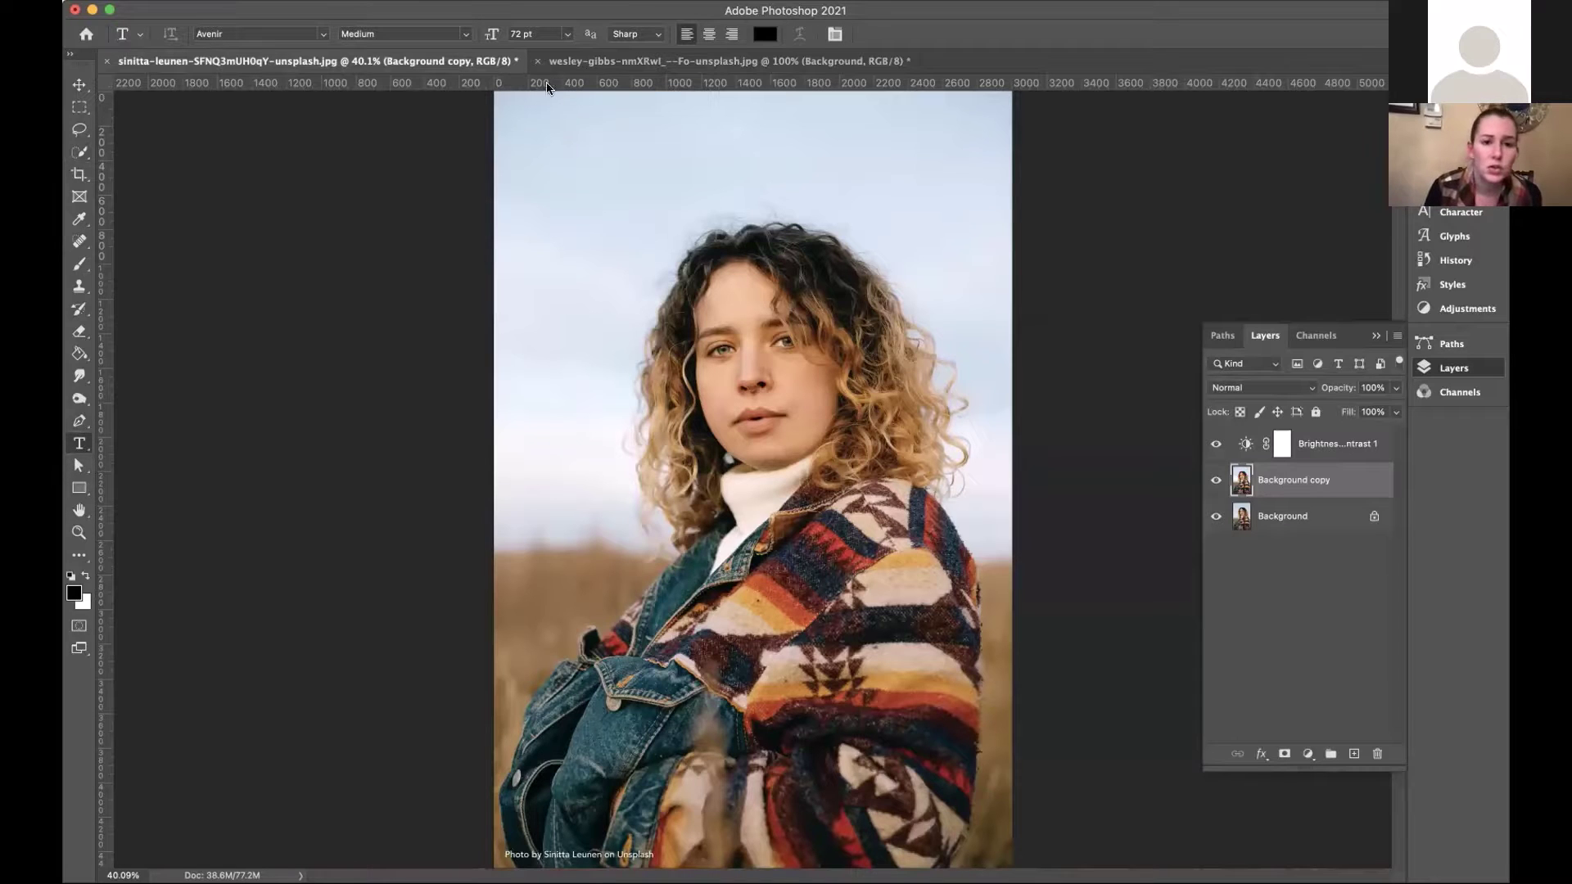
drag(534, 114, 985, 264)
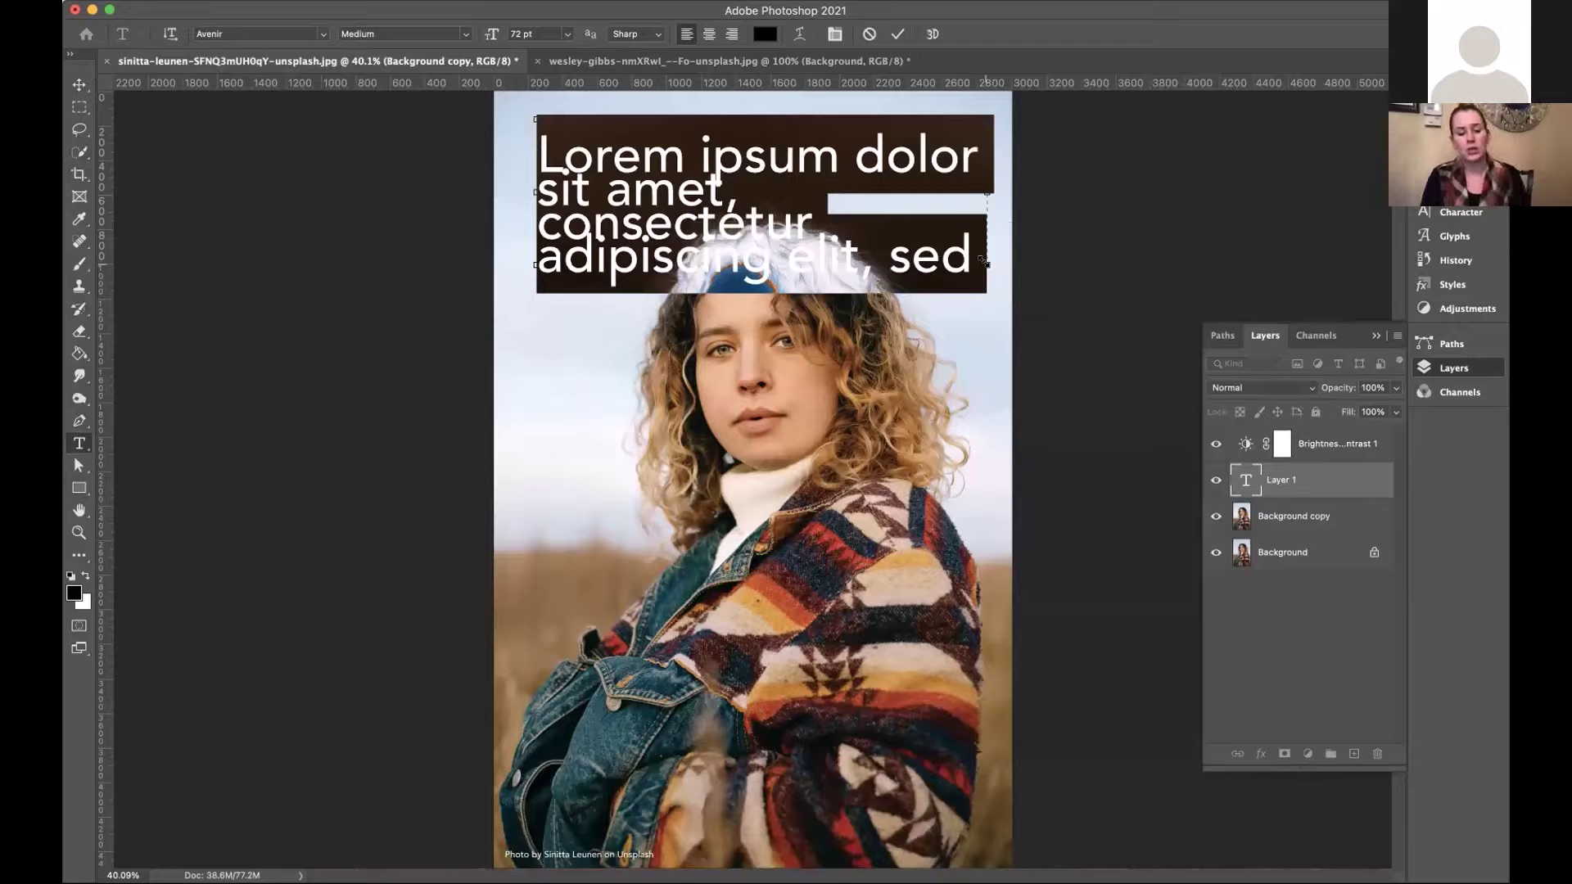
text(Hello!)
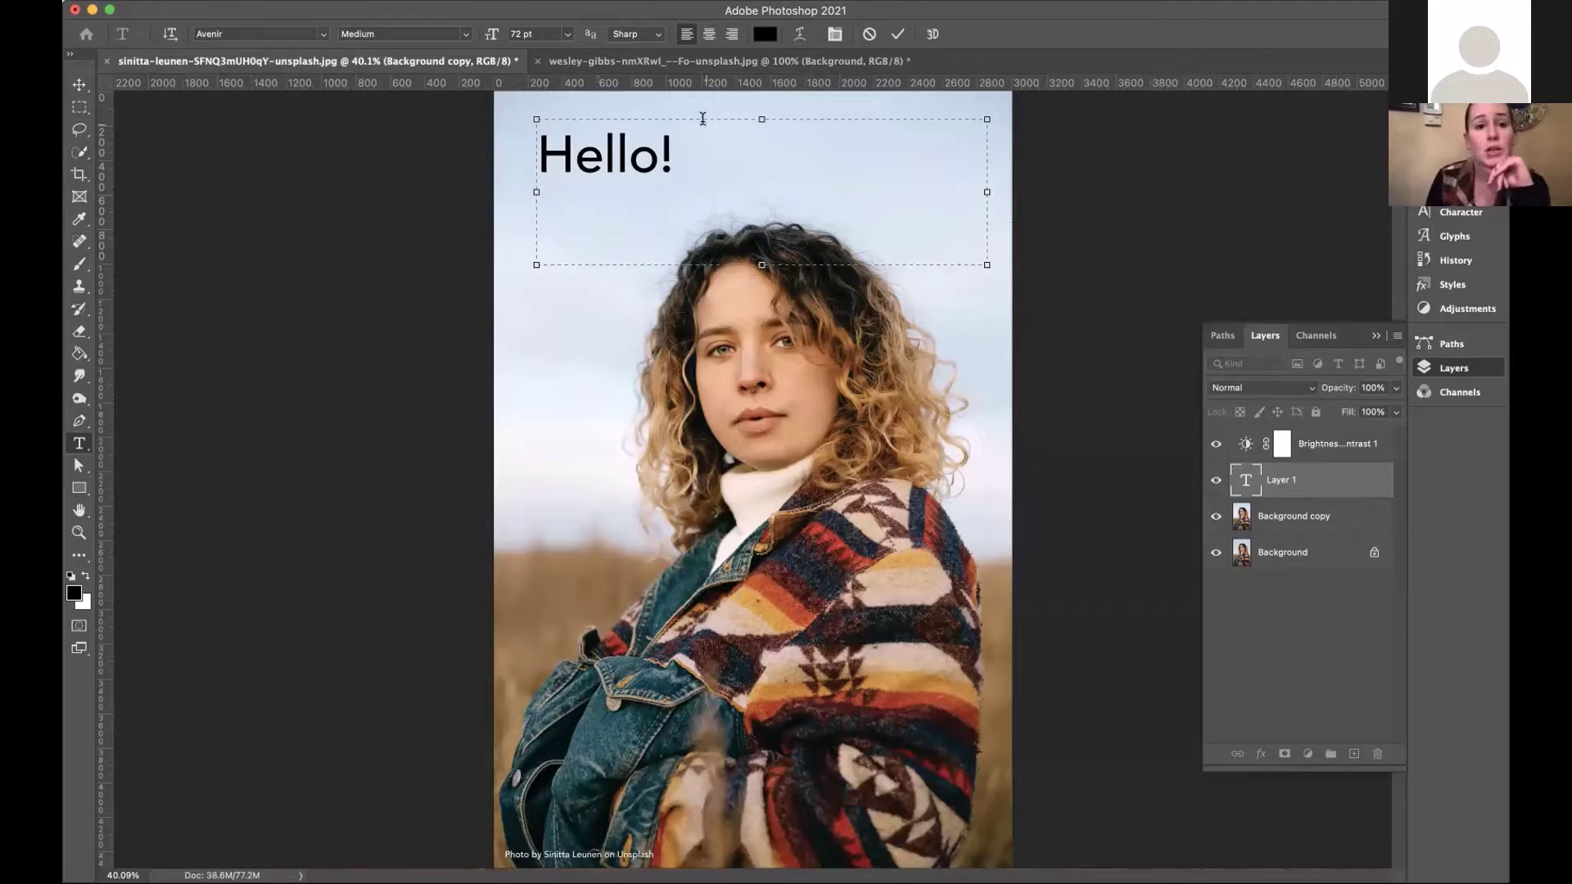
click(898, 33)
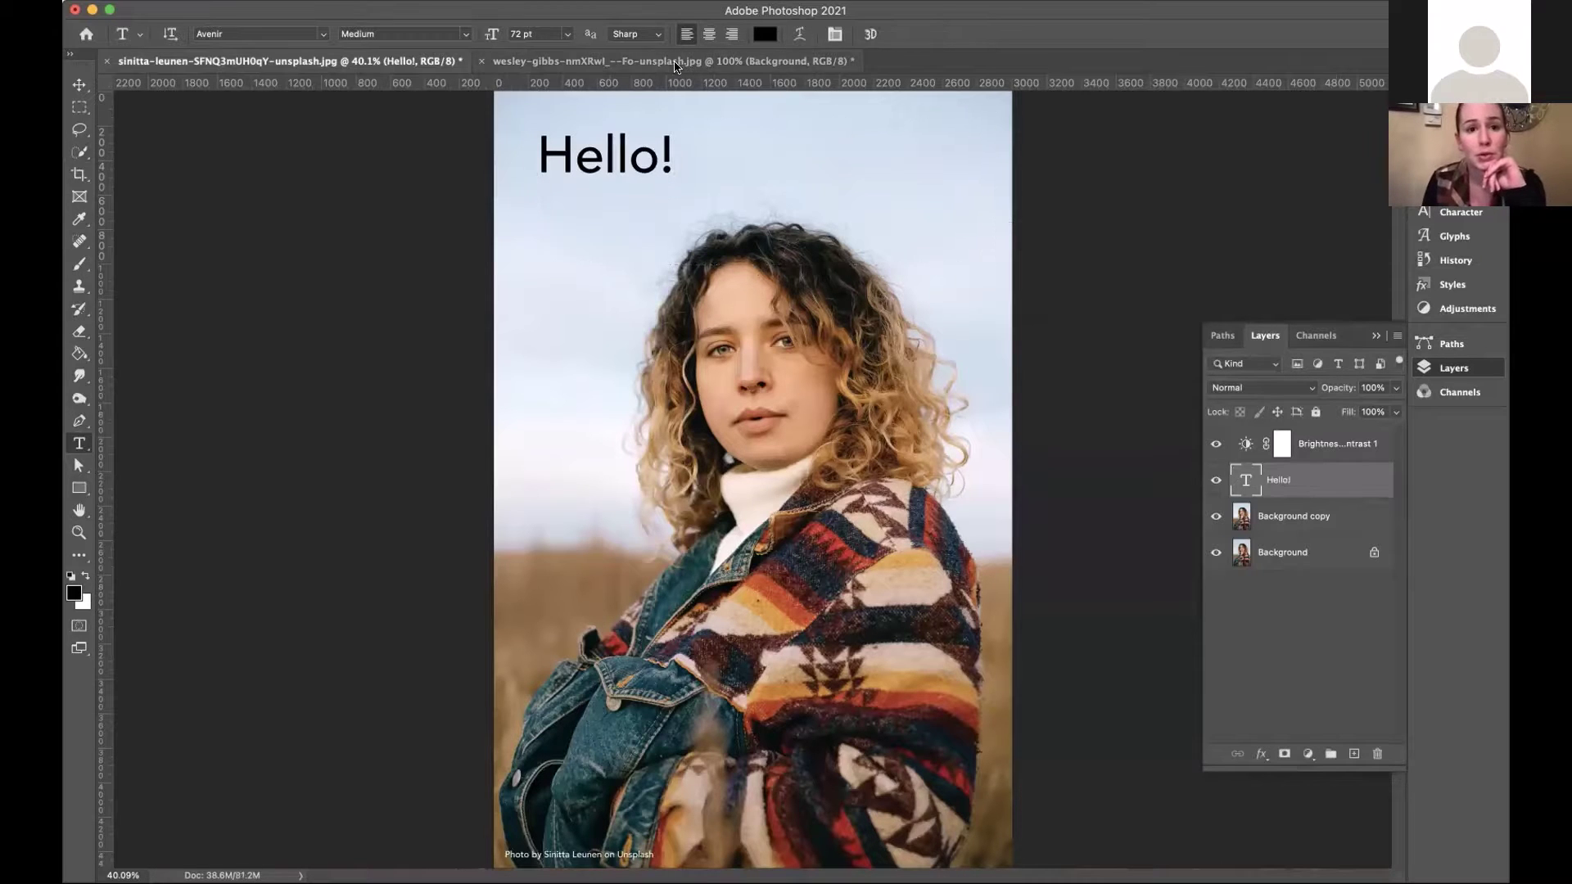
Return to the lake landscape and apply another Sky Replacement using the blue sky with white clouds, output to new layers.
click(676, 61)
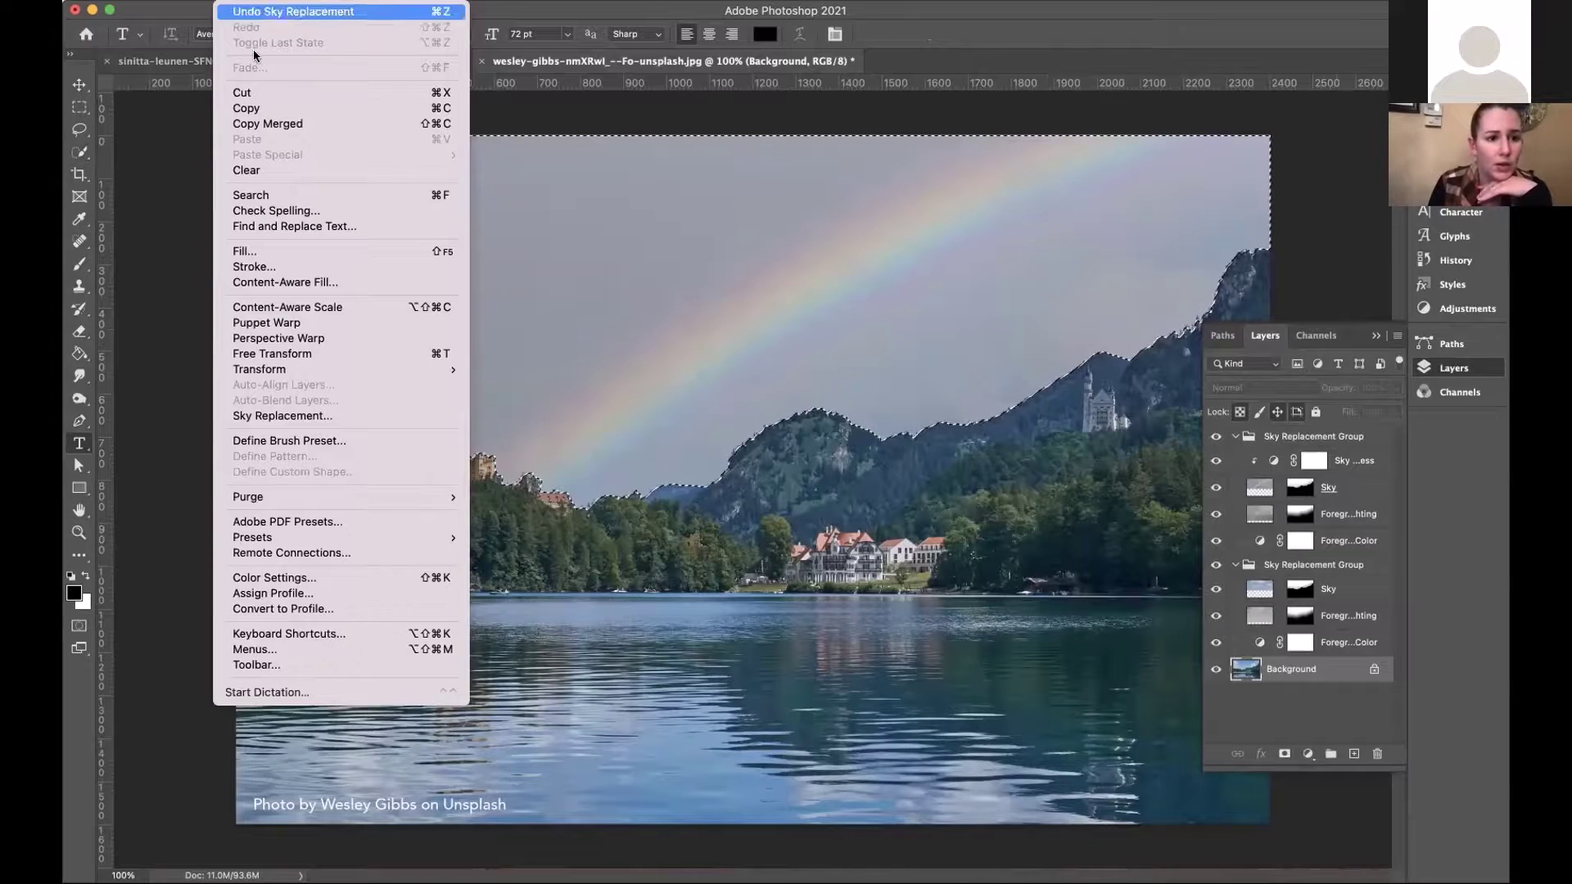
click(318, 417)
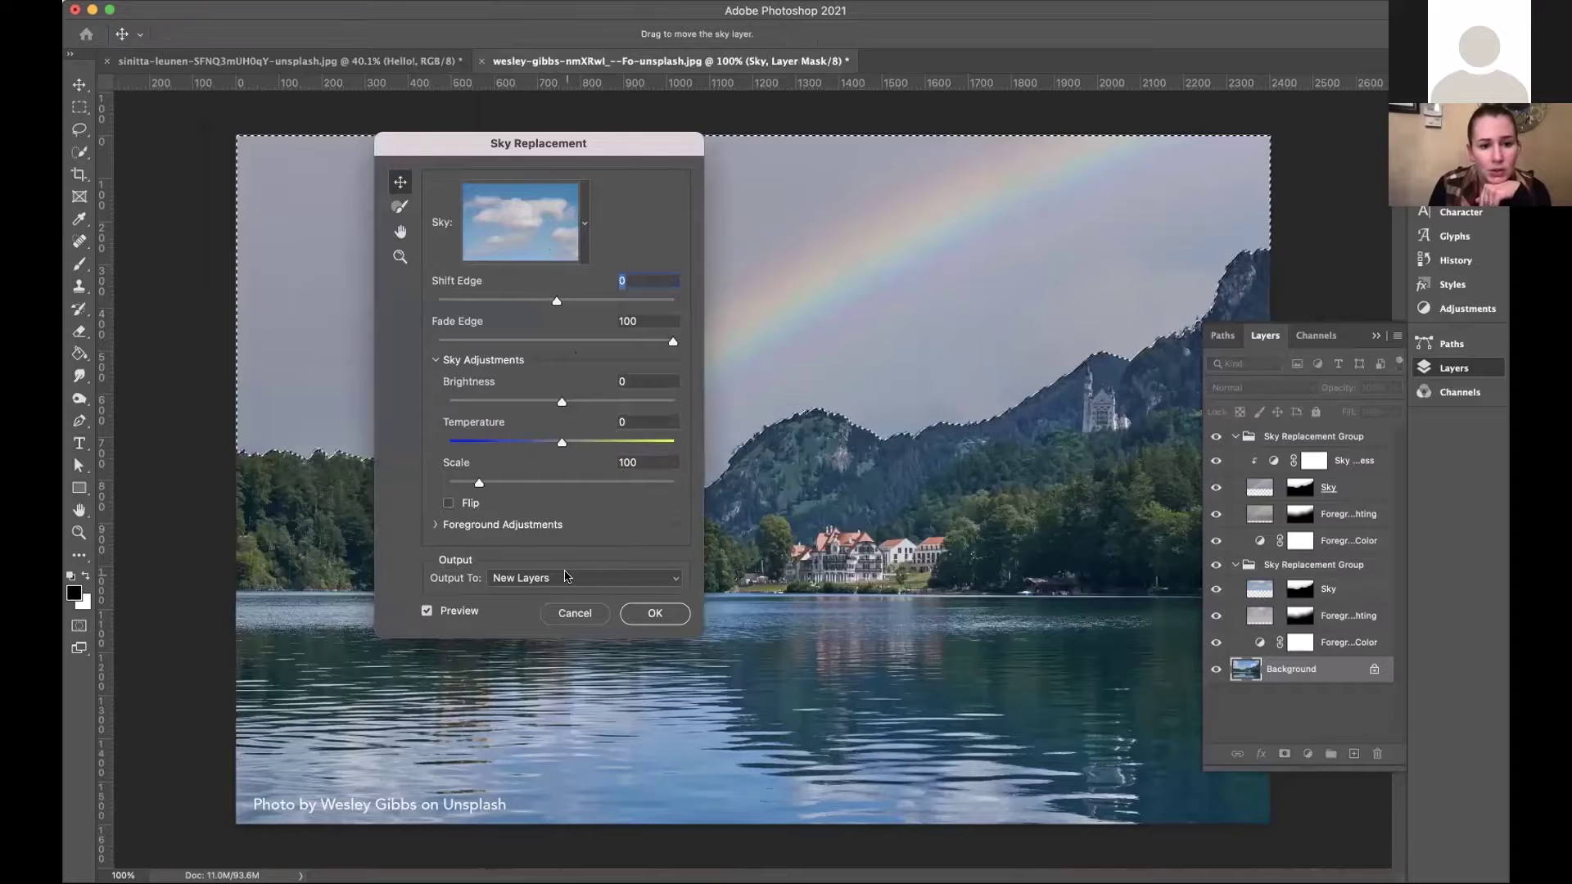
click(659, 612)
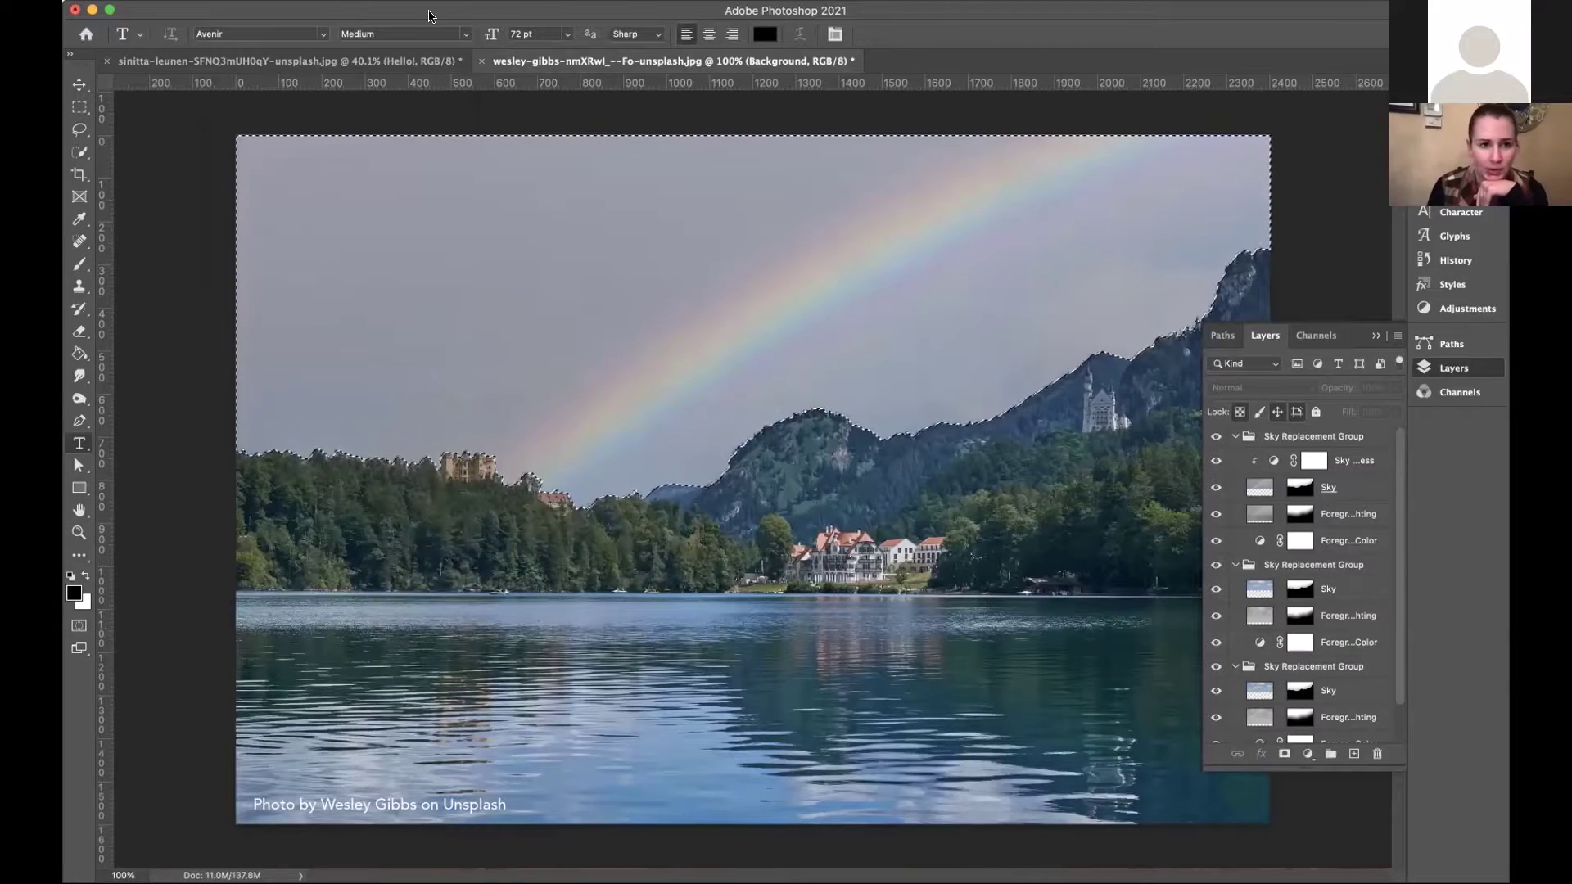
Return to the portrait, place the Character settings beside the photo, and replace the "Hello!" text with "You are invited...".
click(373, 63)
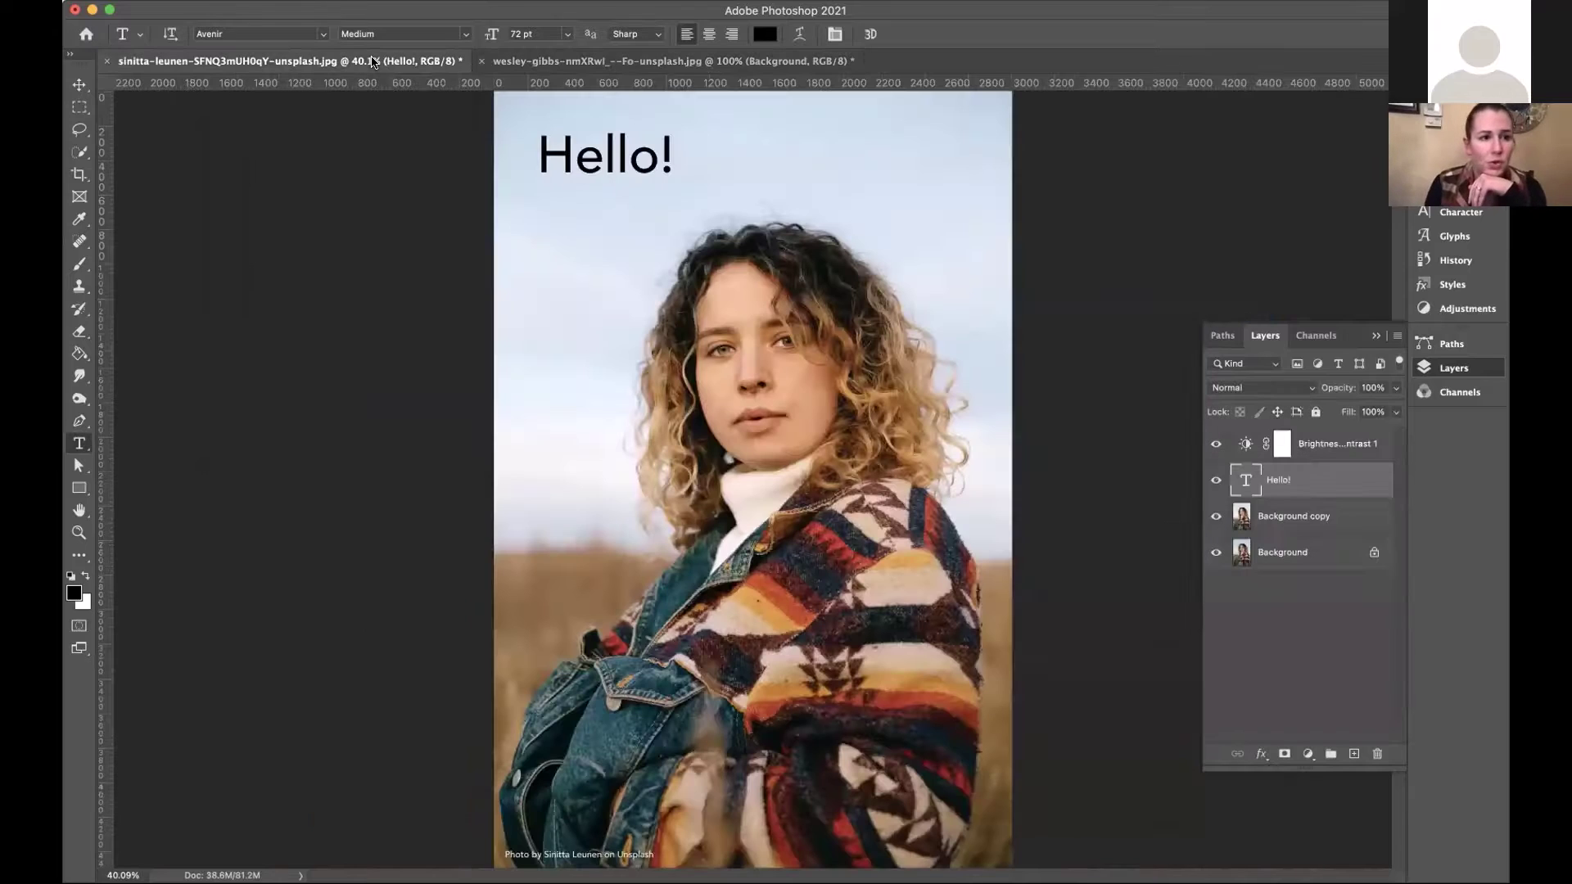
click(611, 156)
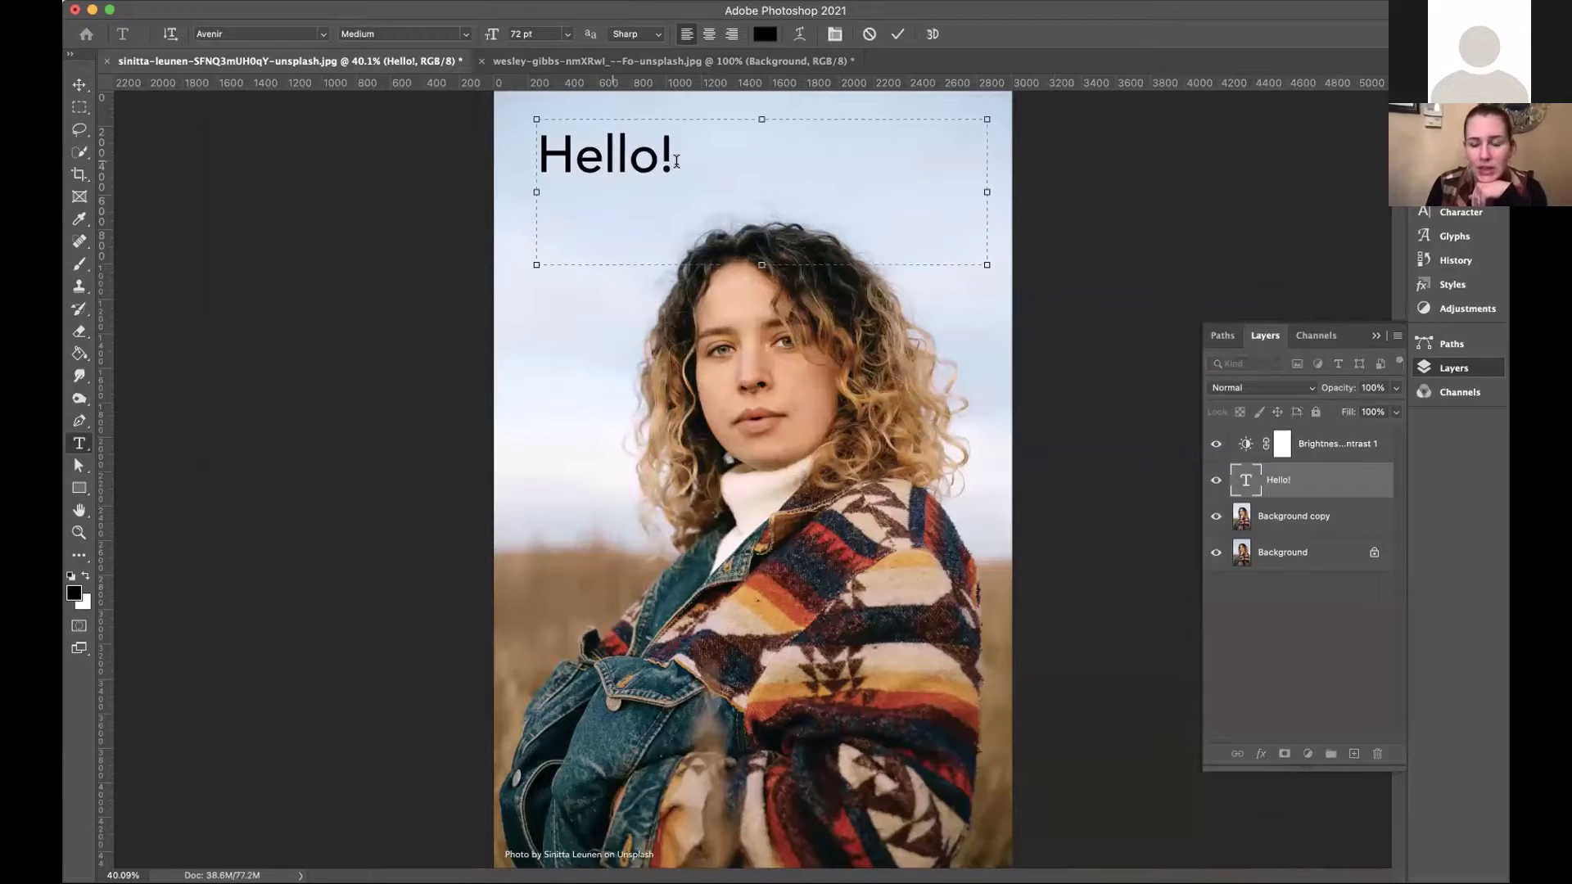
click(1474, 214)
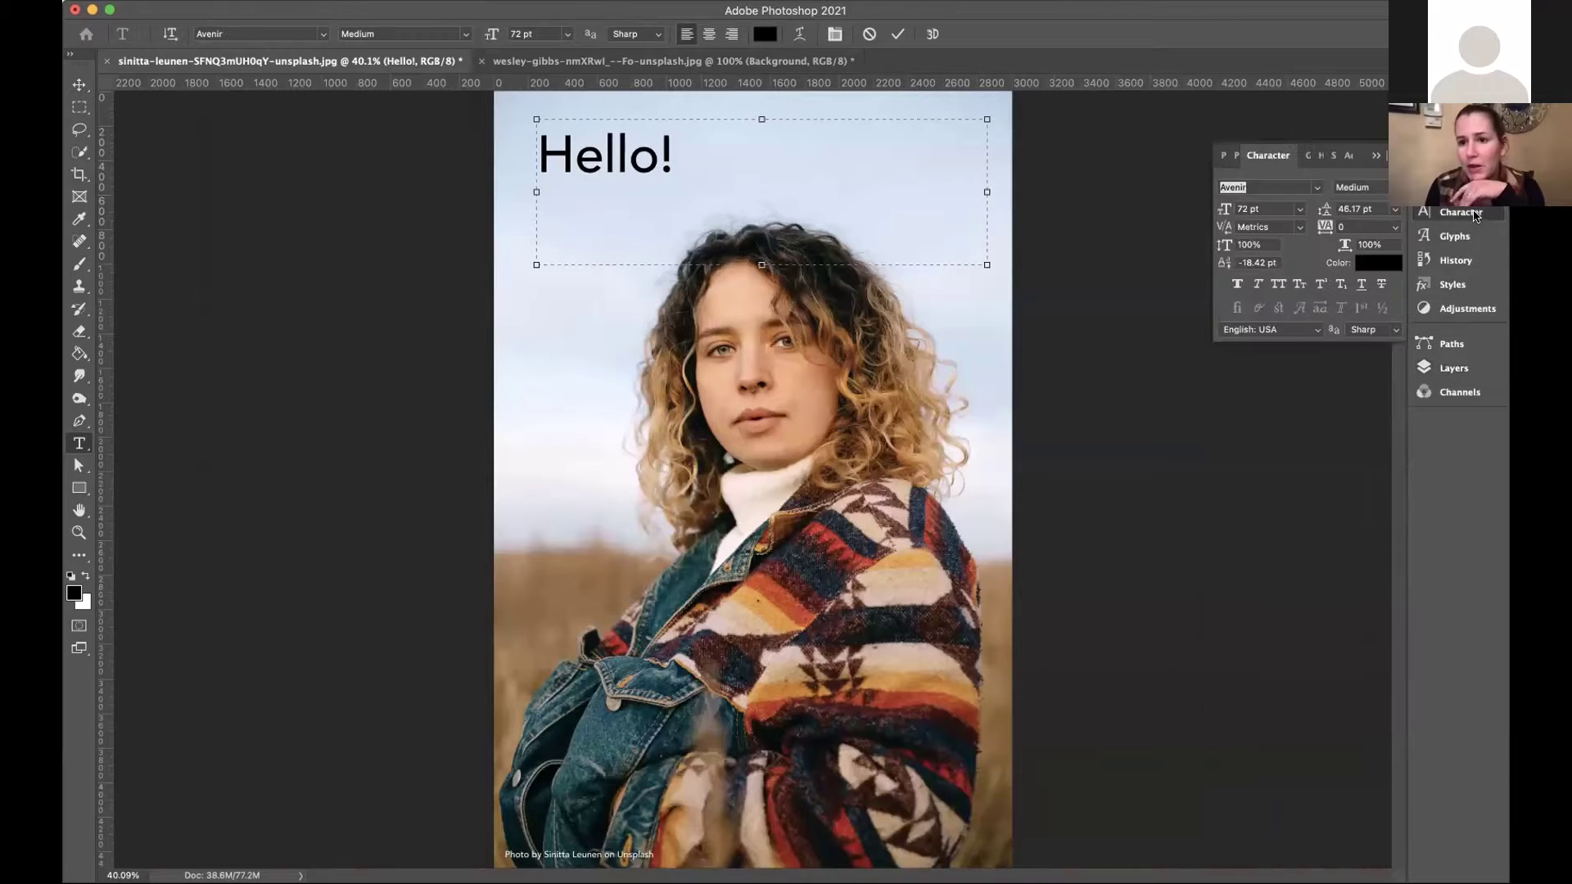
drag(1288, 164, 314, 352)
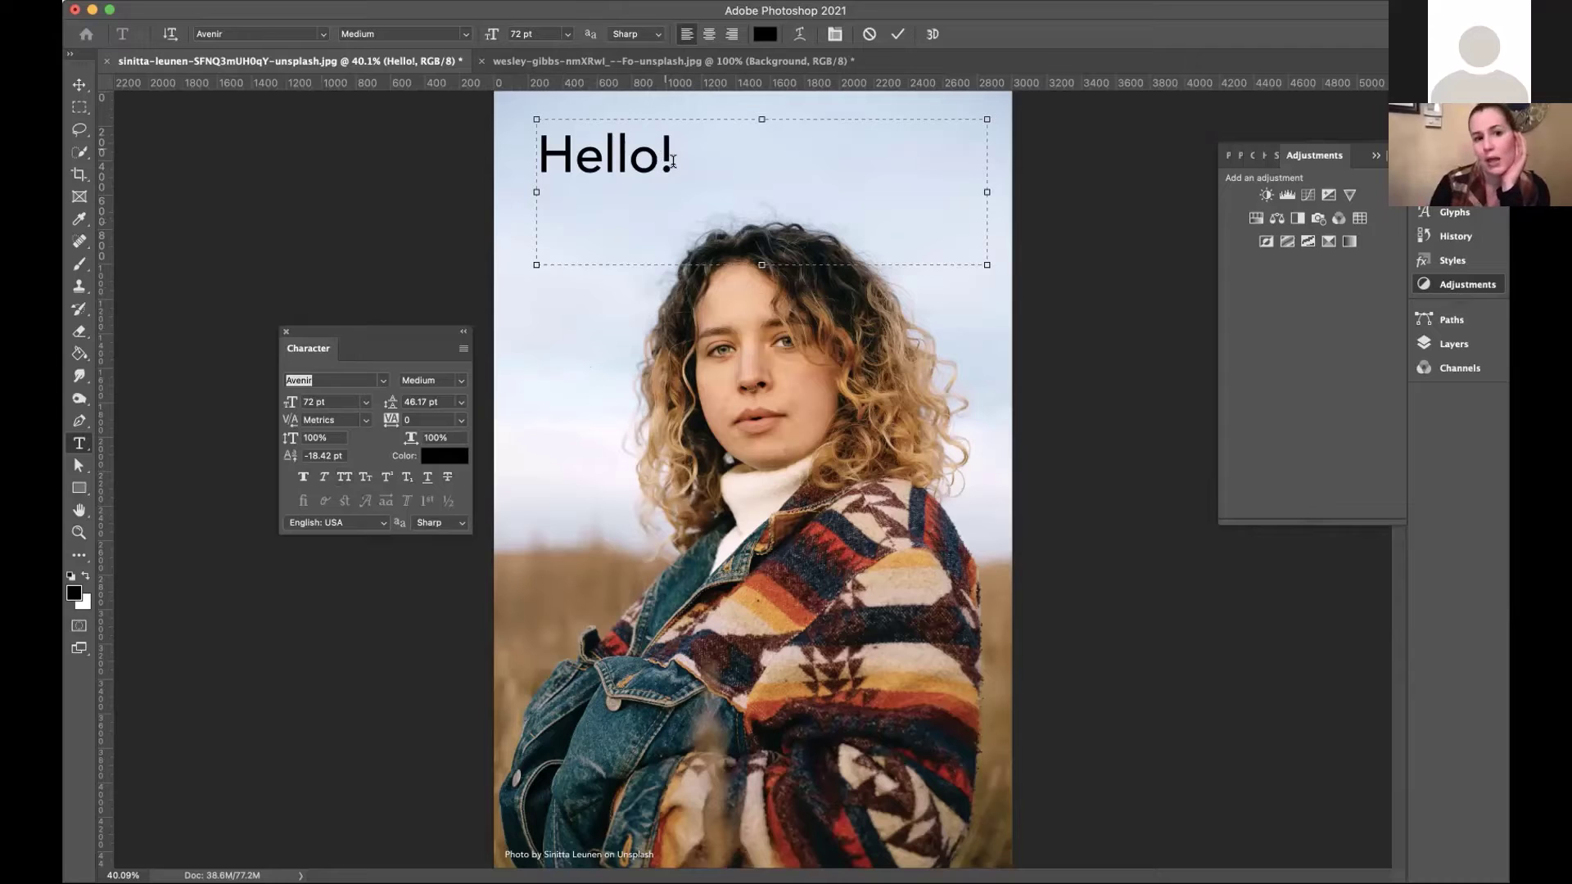
drag(702, 158, 516, 133)
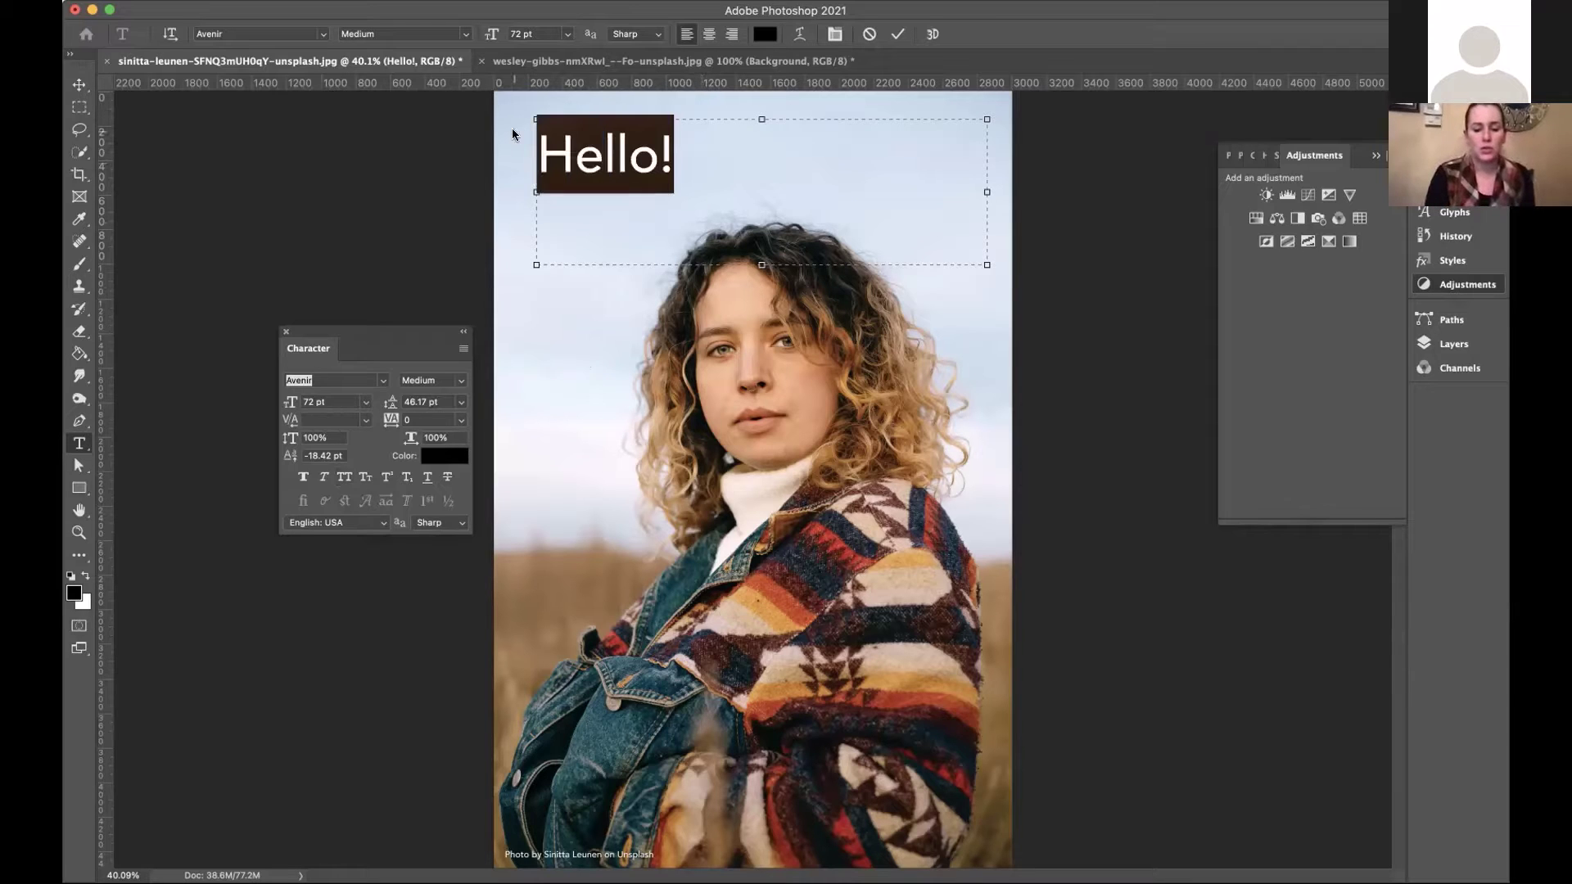
text(You are i)
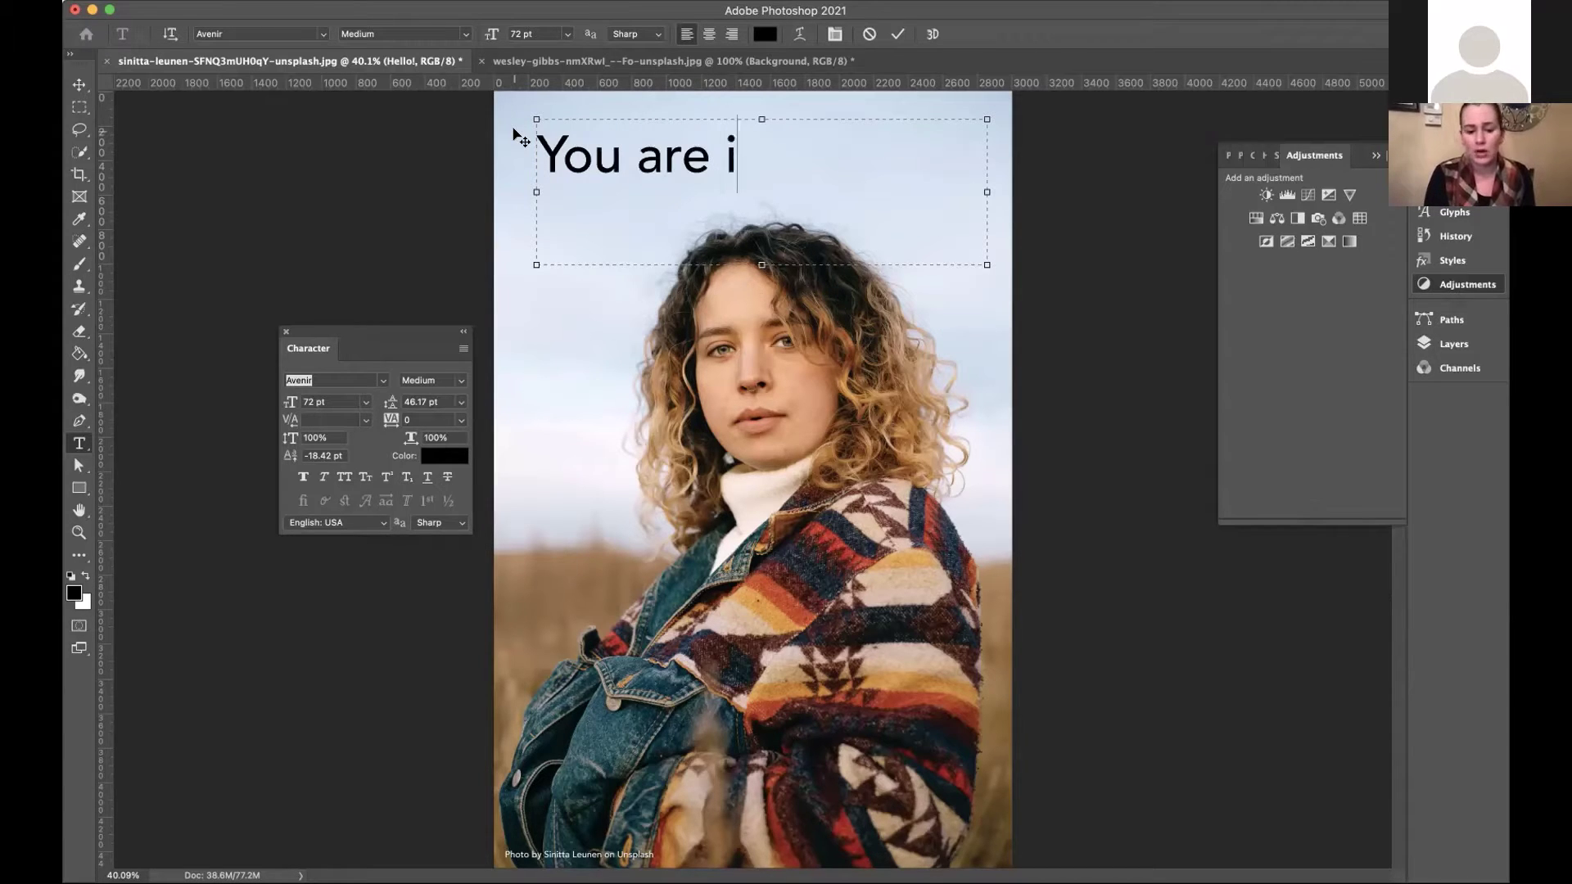
text(nvited...)
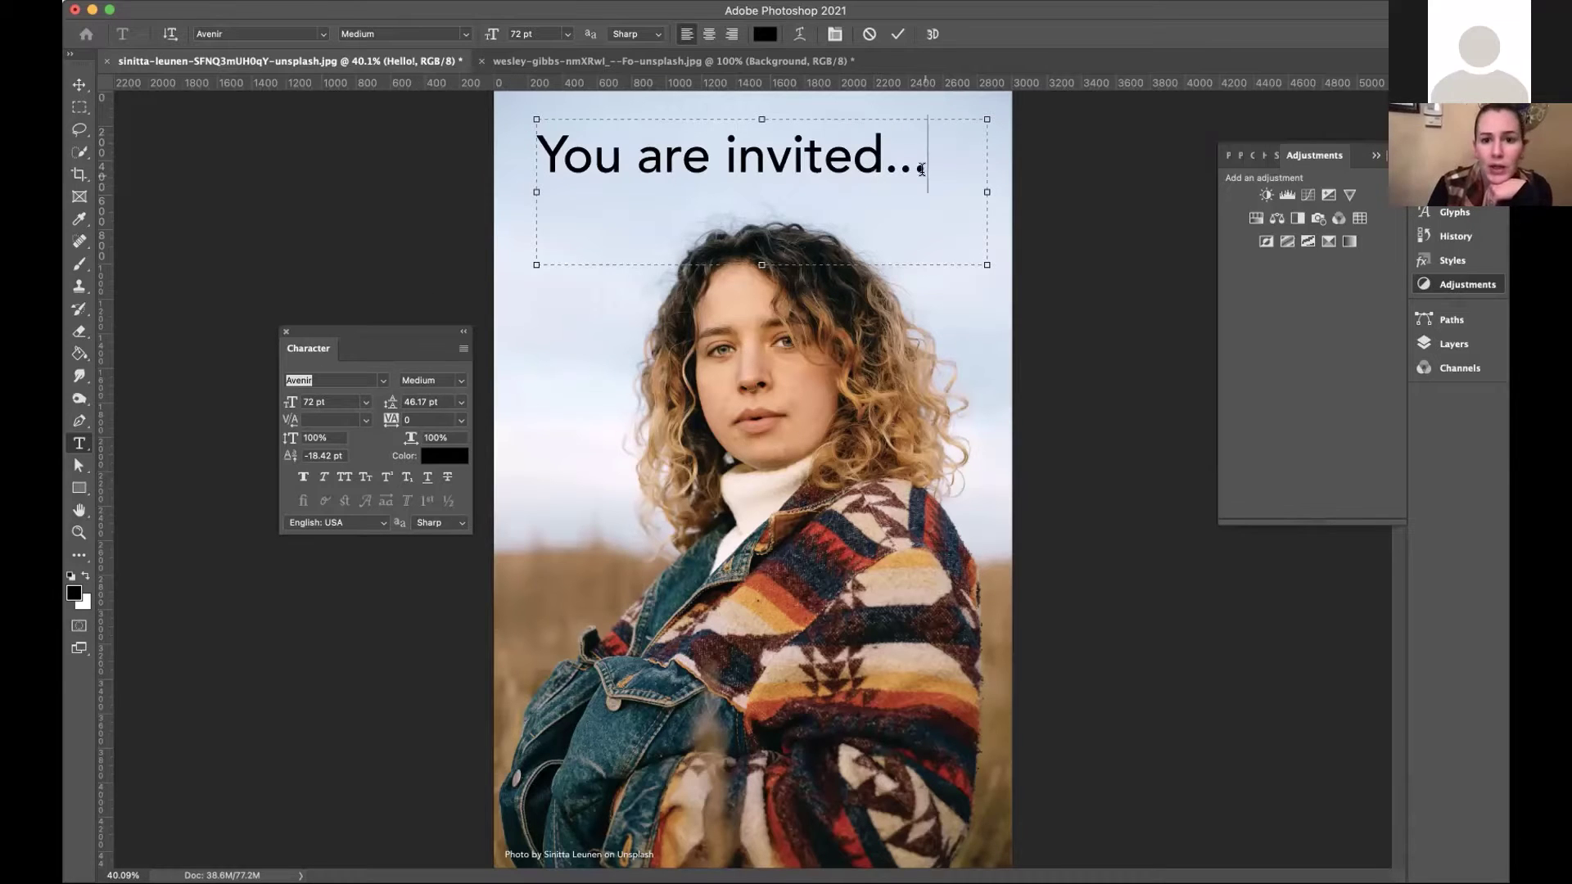
Try the Adelicia Script Clean font on the whole "You are invited..." text and change it to Univers.
drag(930, 164, 478, 149)
click(383, 381)
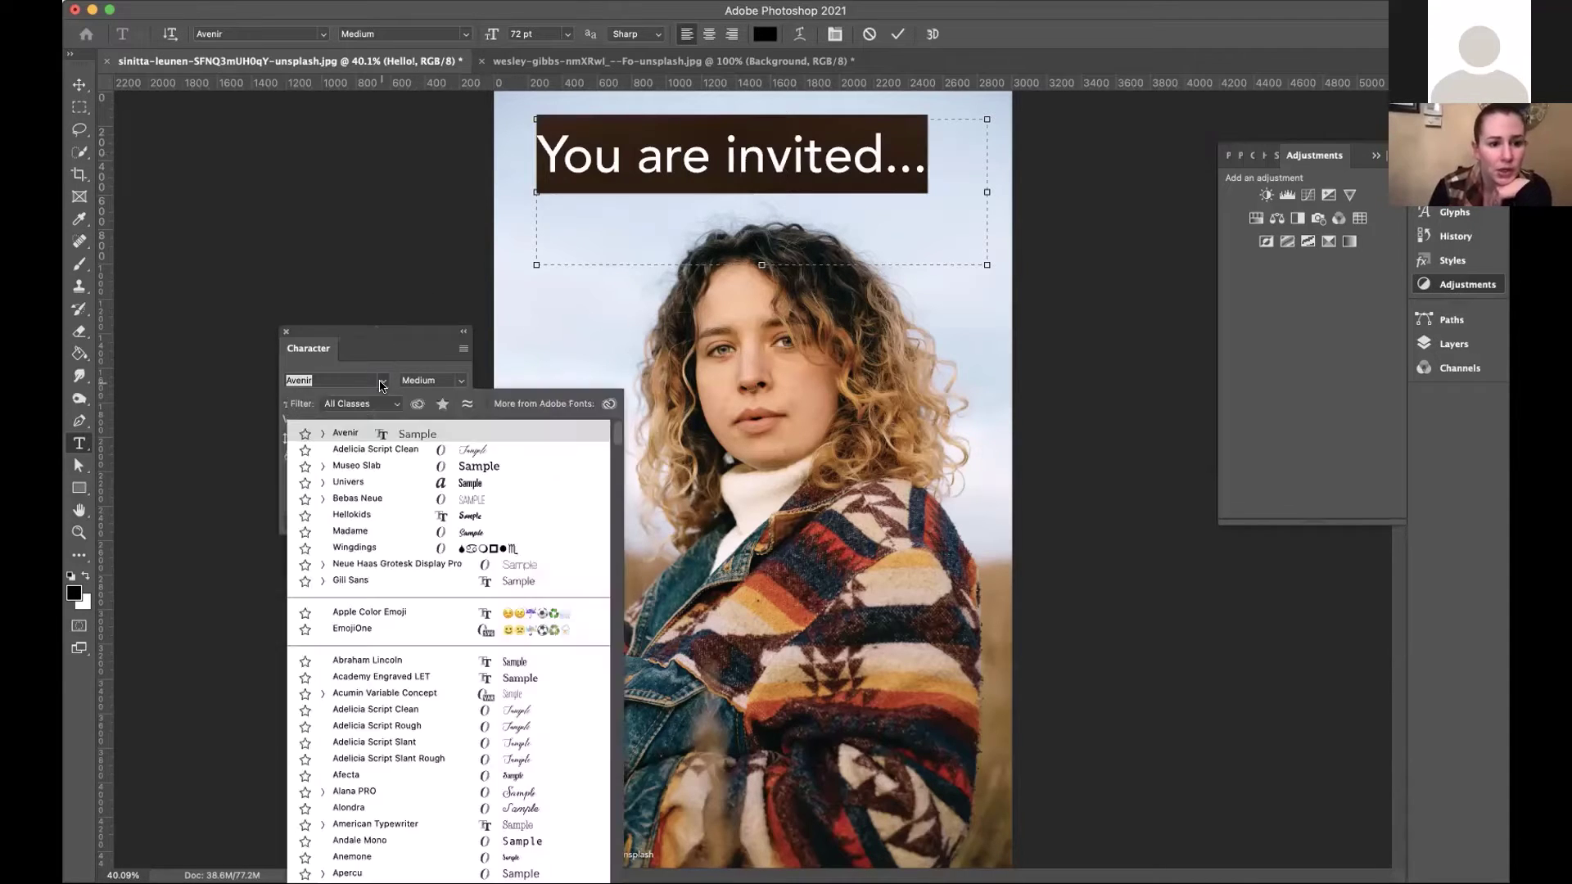
click(409, 449)
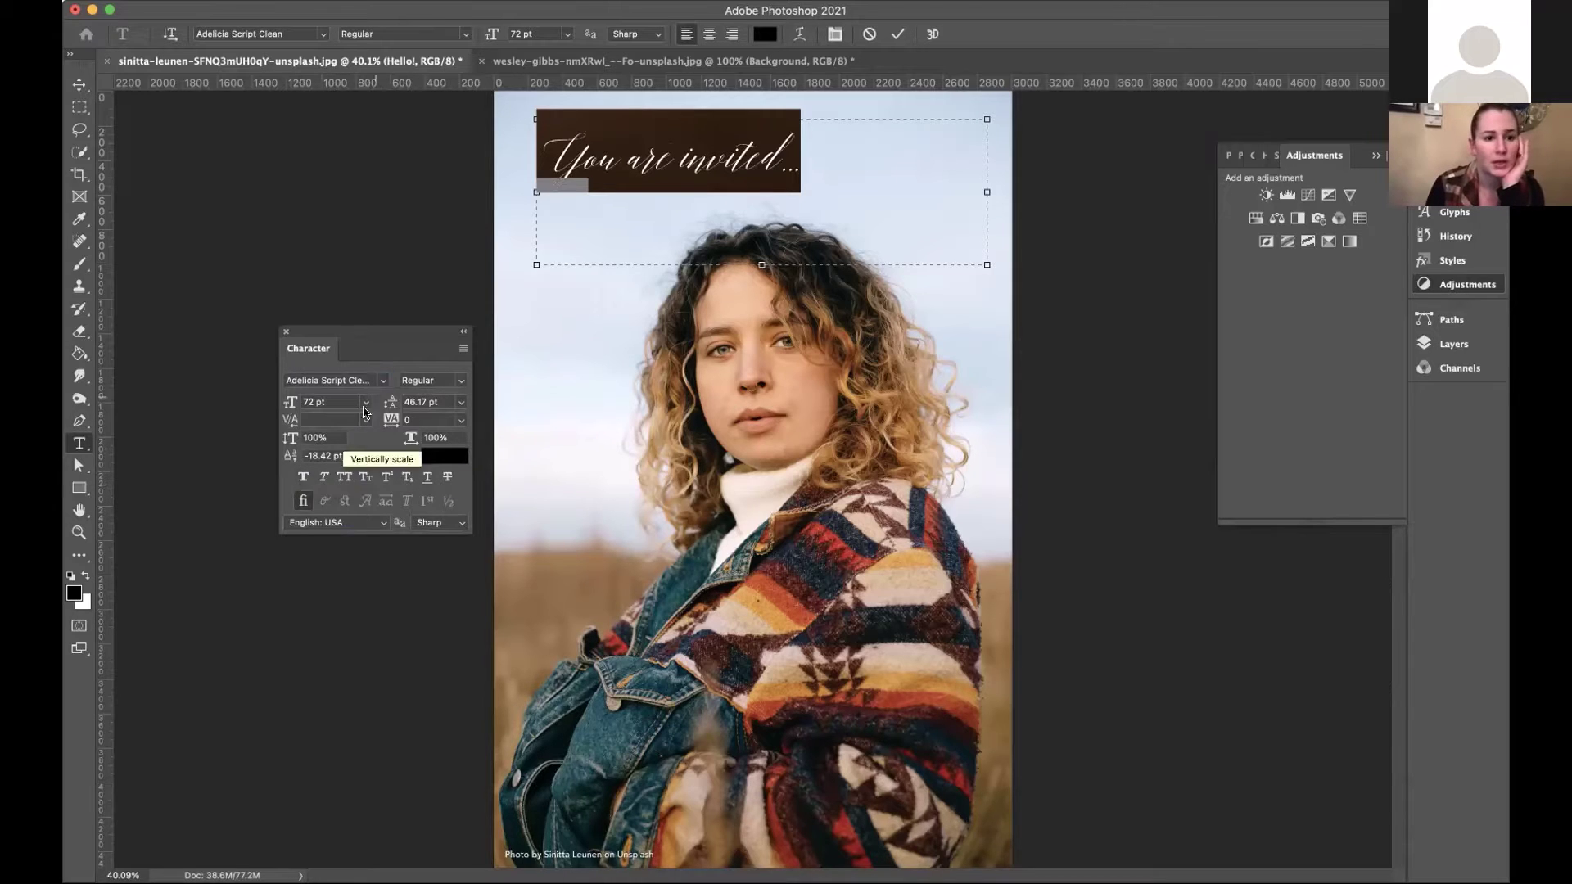
click(382, 380)
click(366, 484)
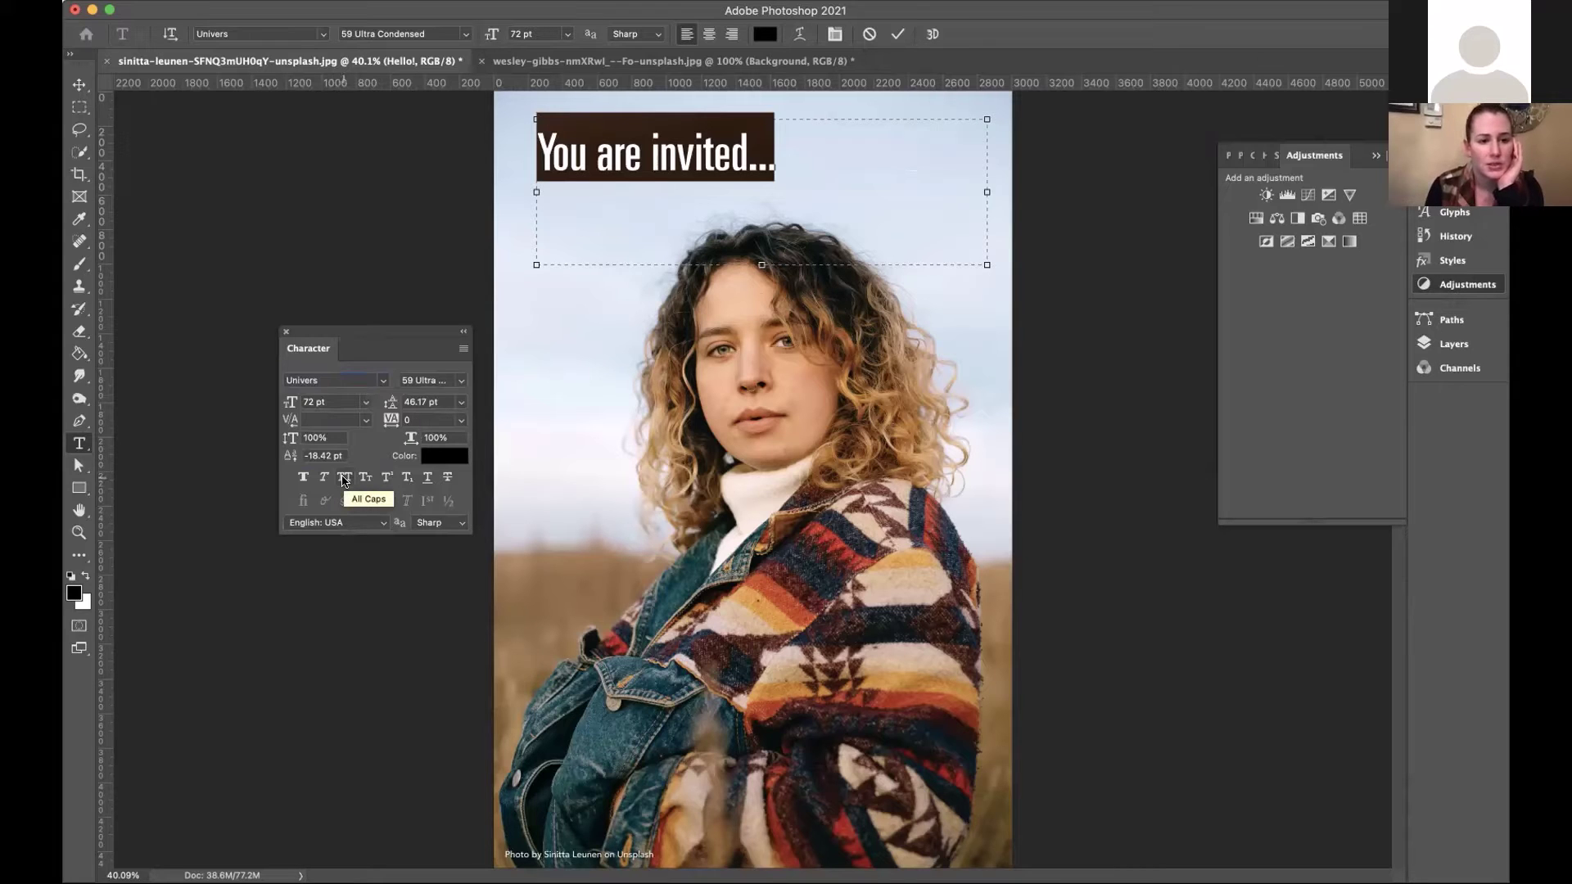
Try All Caps, Small Caps and Superscript styling on the selected invitation text and turn each style off again.
click(345, 478)
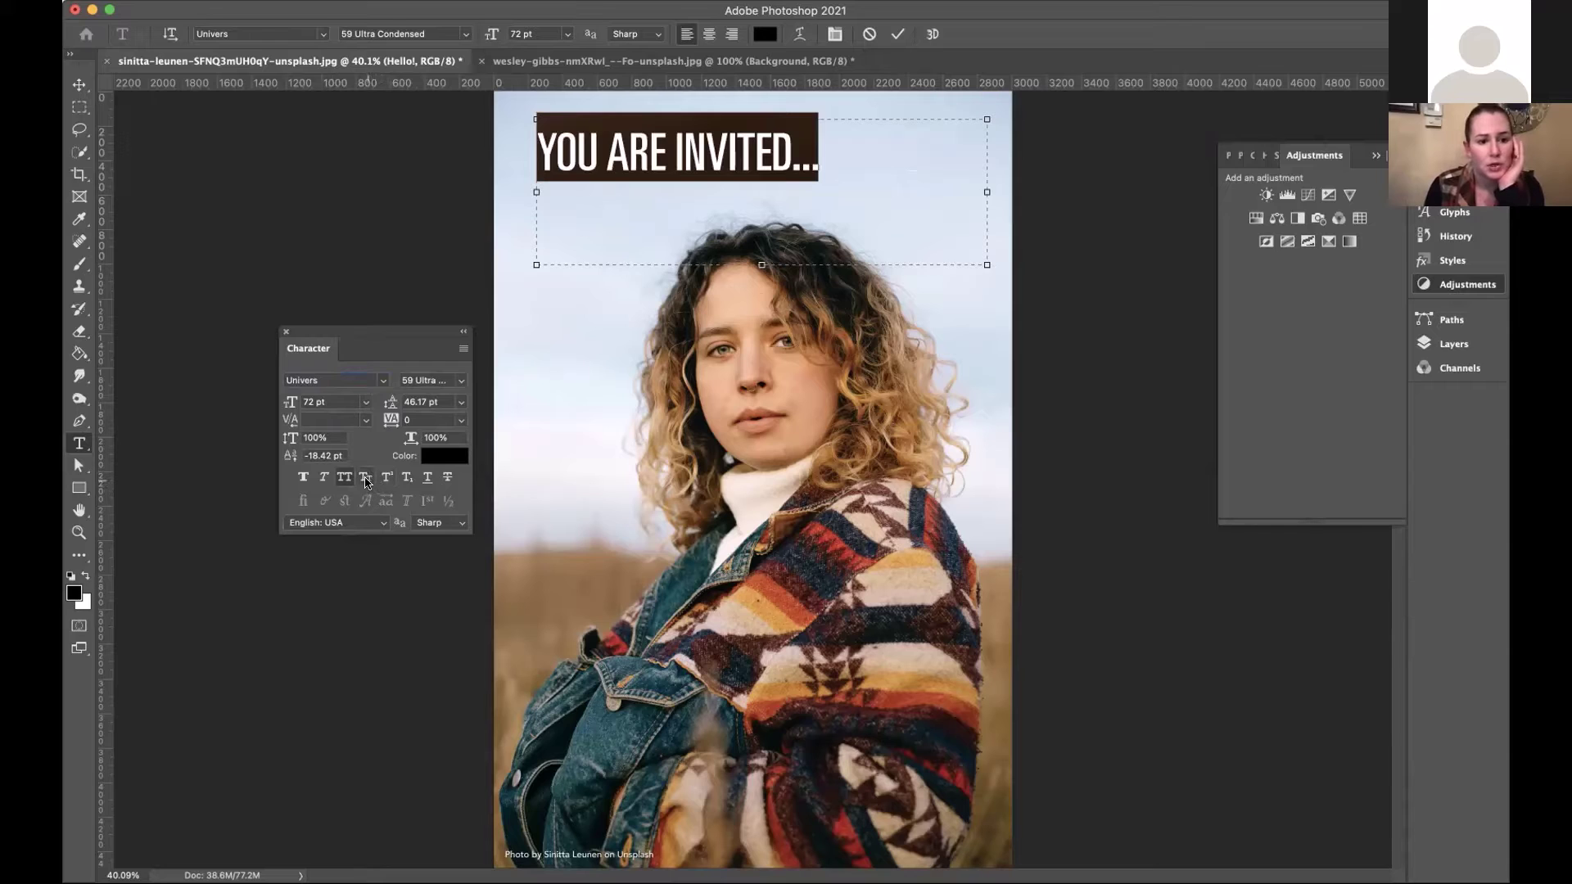
click(365, 478)
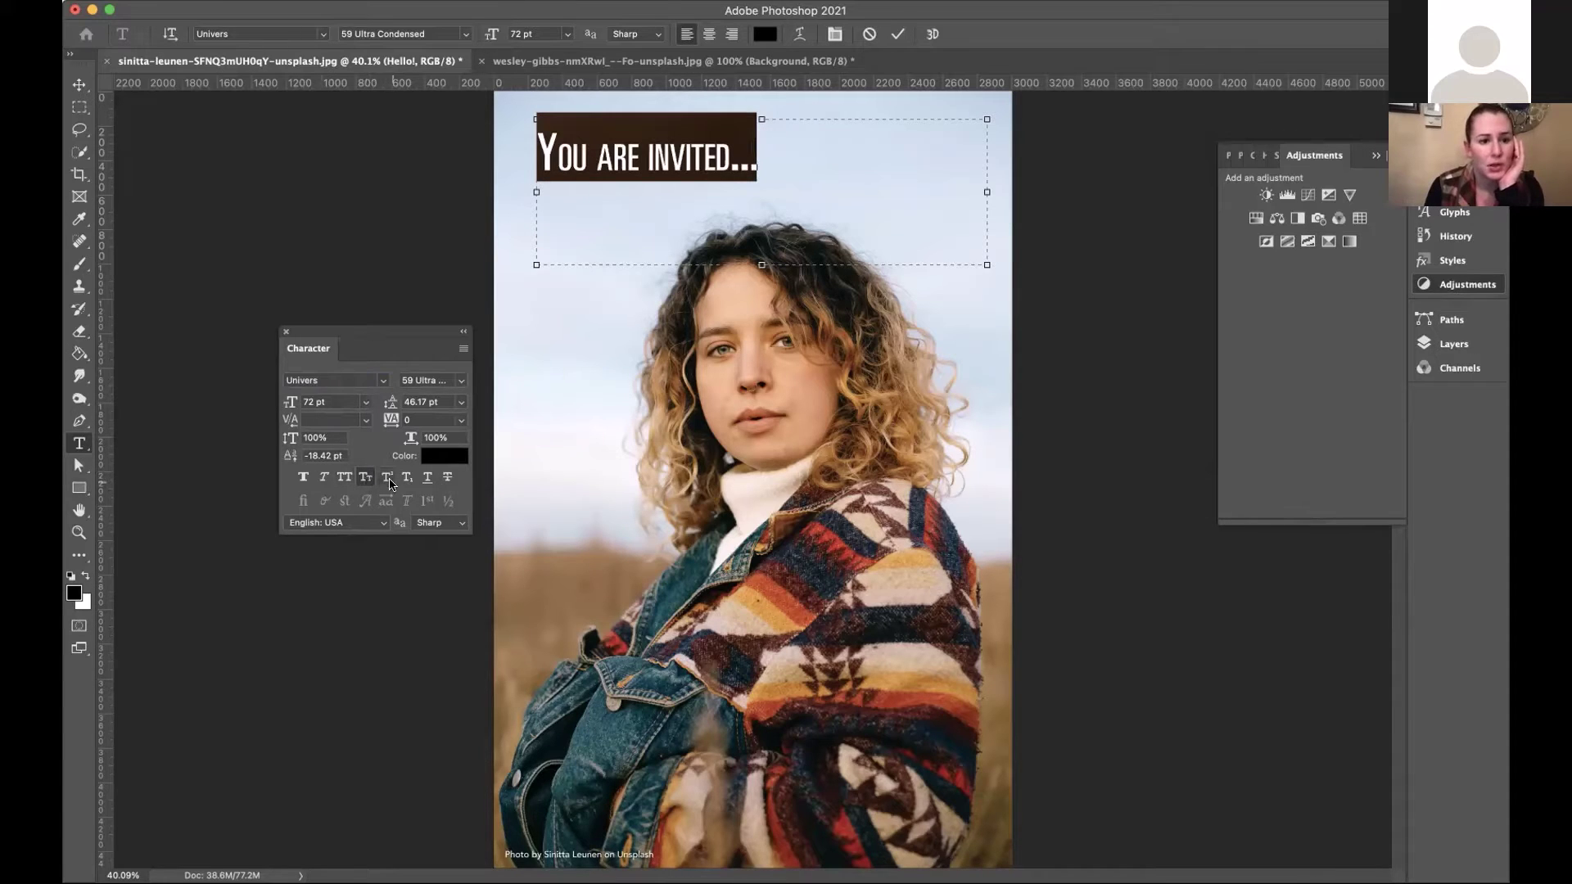
click(388, 479)
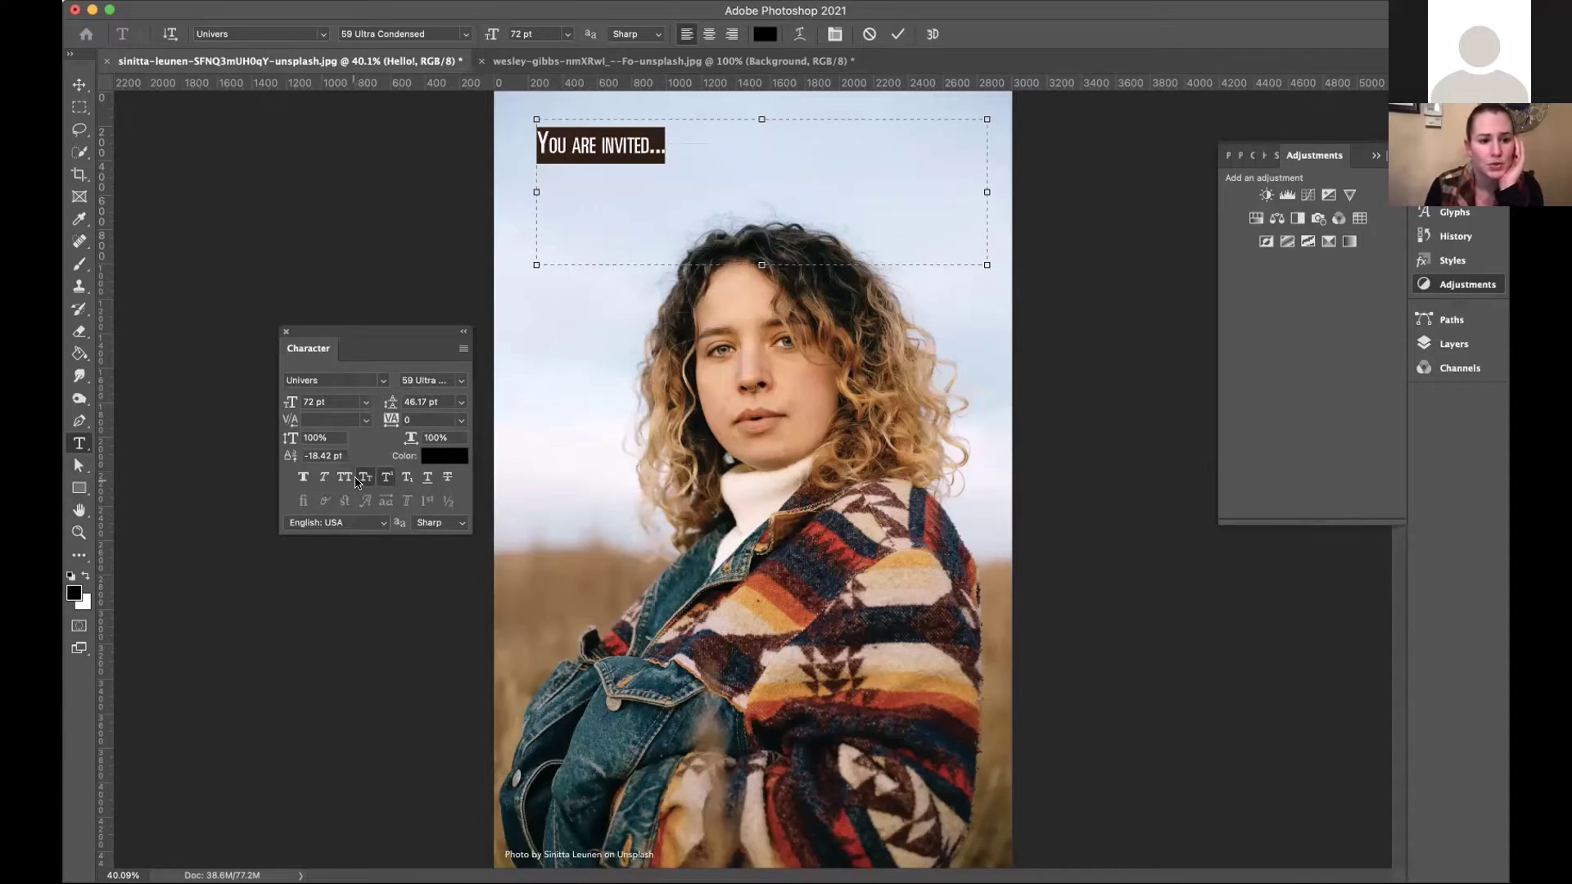
click(344, 479)
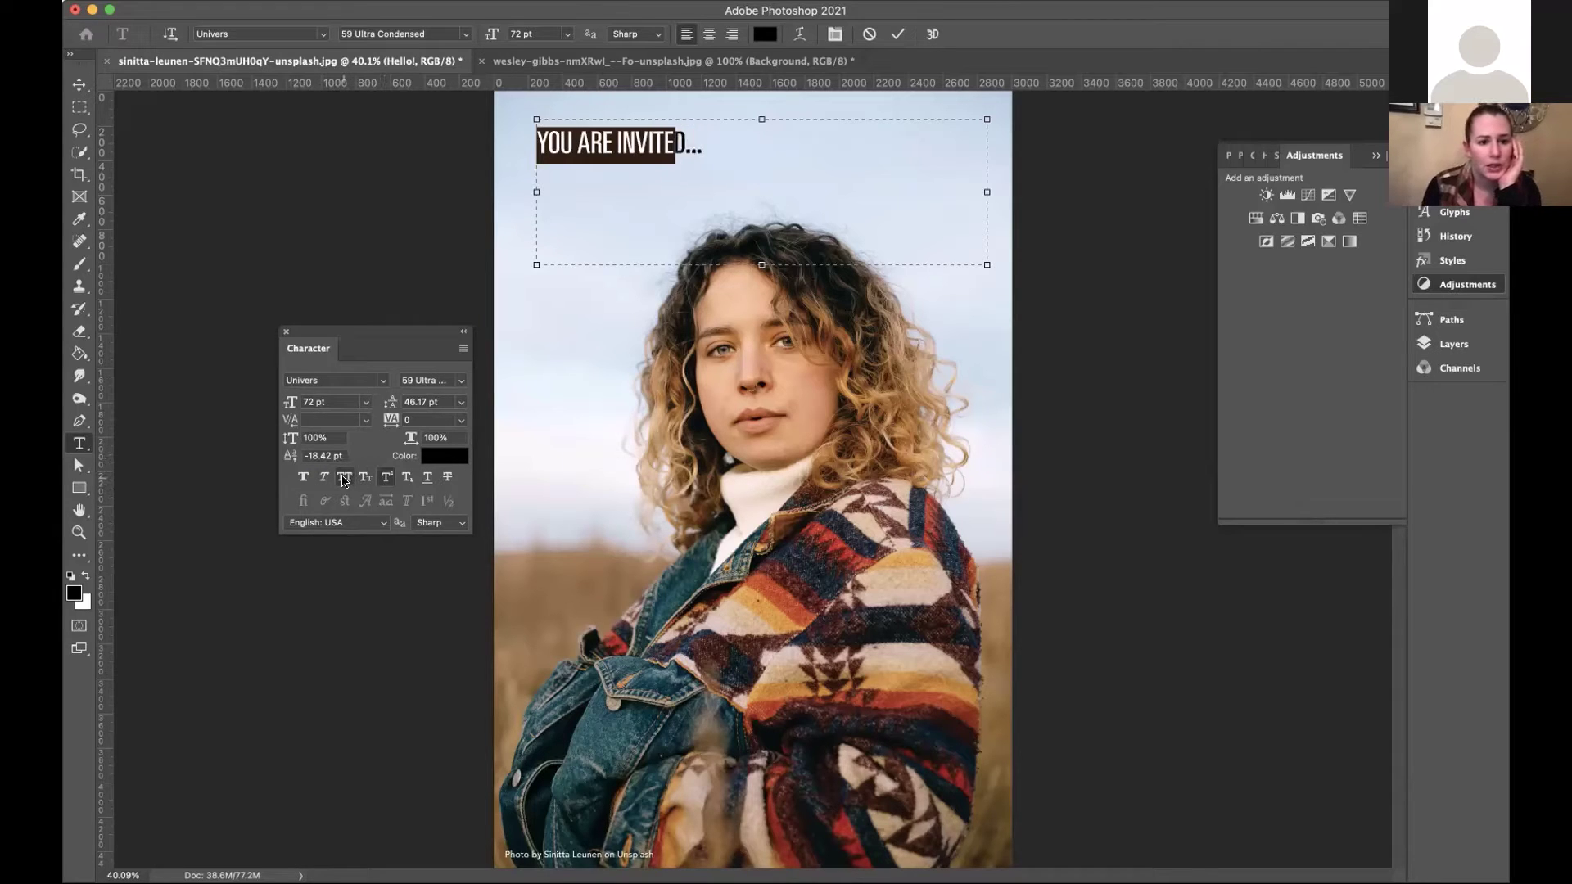
click(347, 482)
click(388, 479)
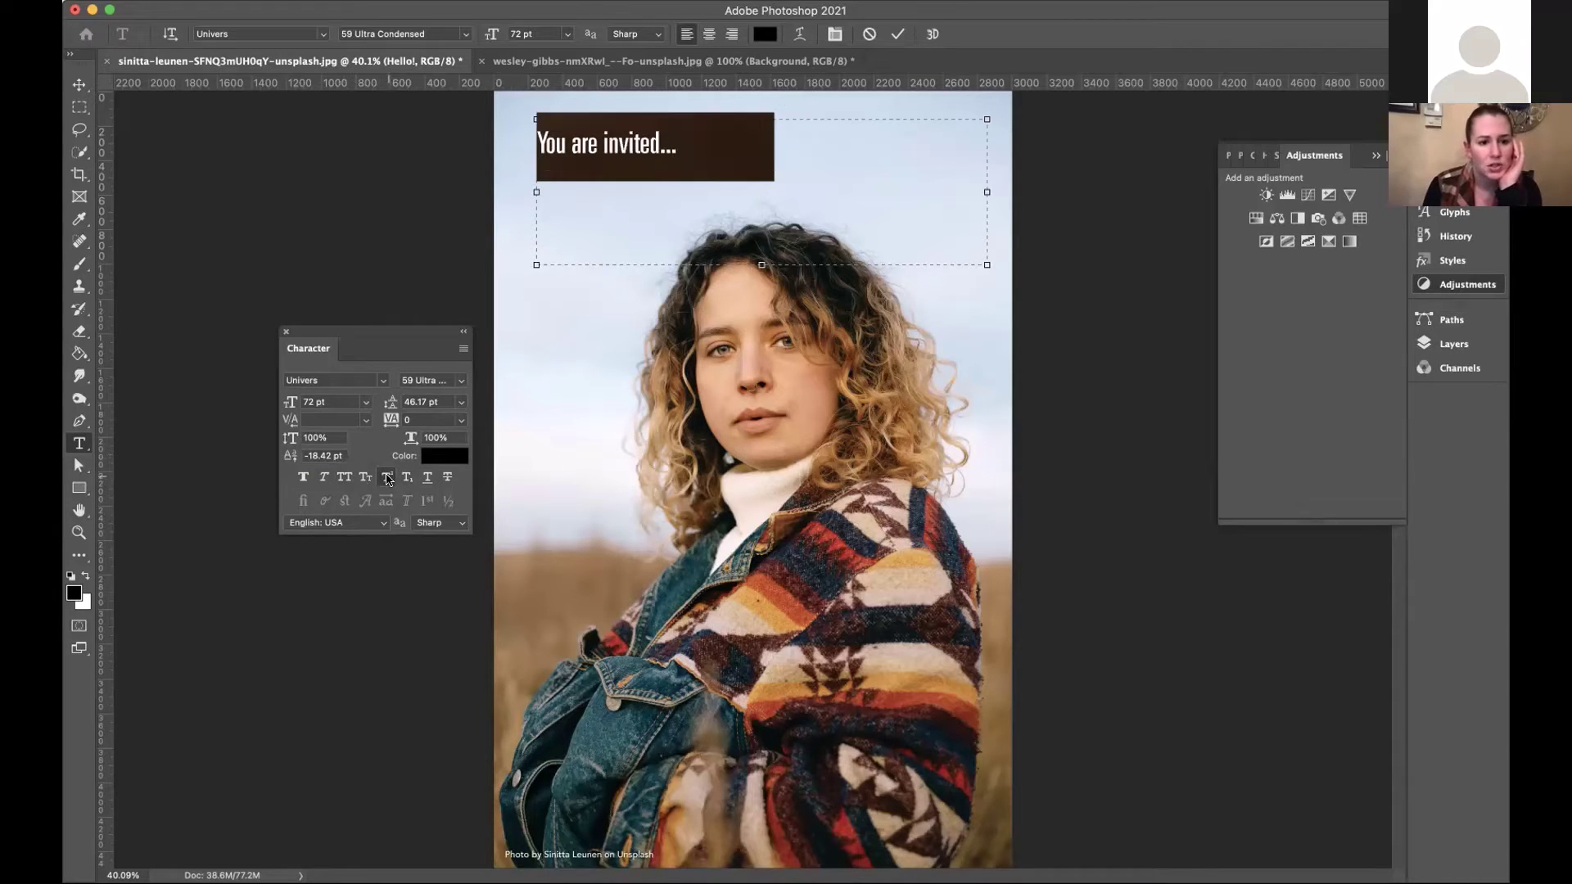
Set the invitation text in All Caps, close the Character settings, and commit the text by switching to the Move tool.
click(344, 478)
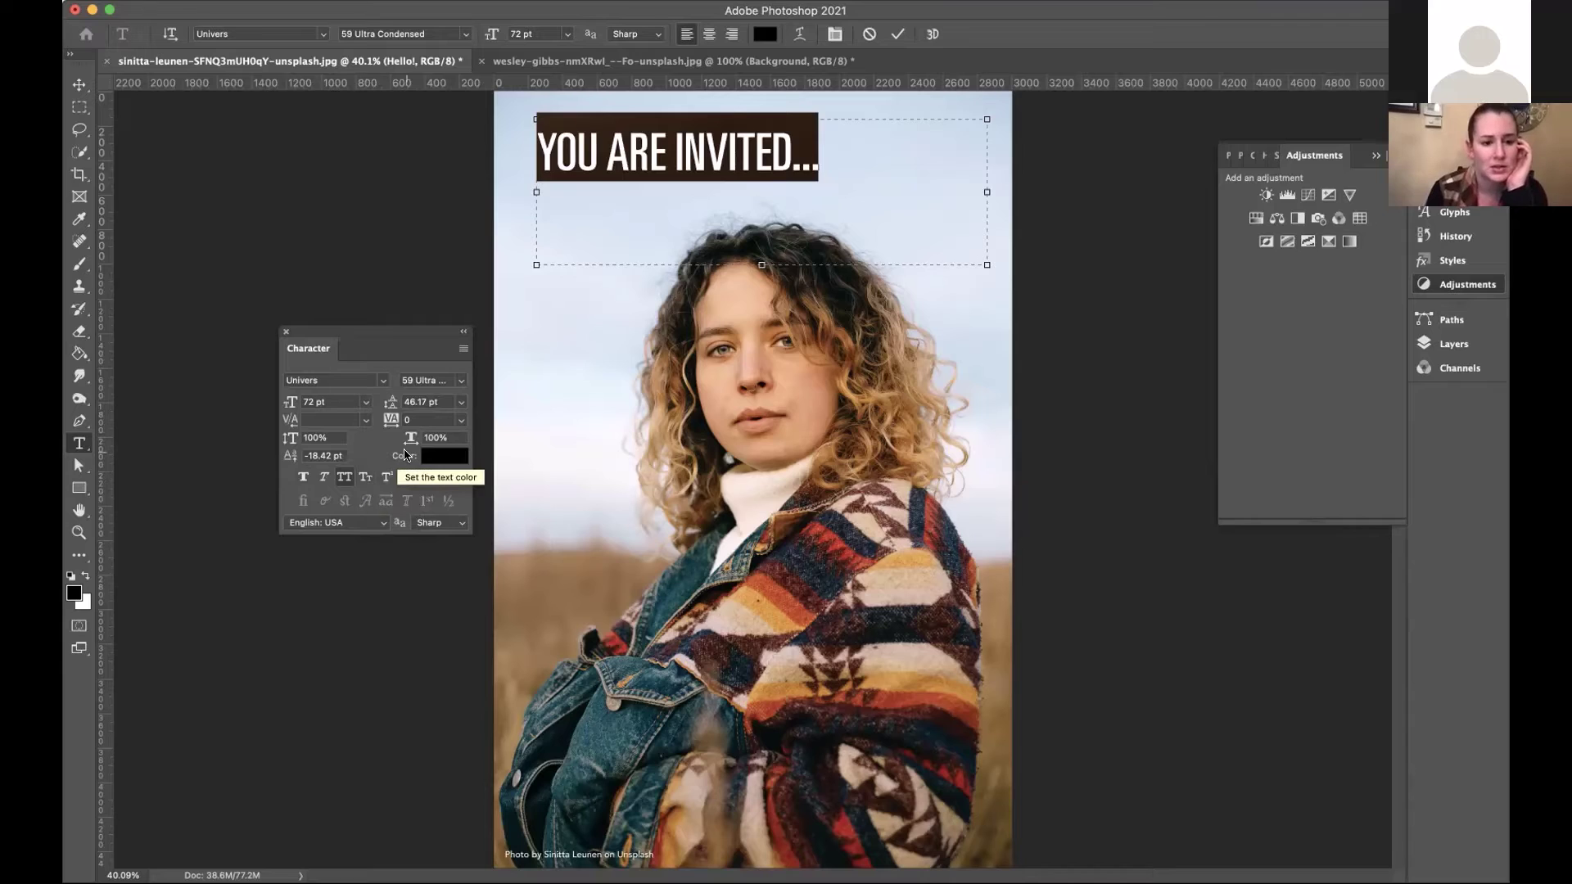
click(285, 333)
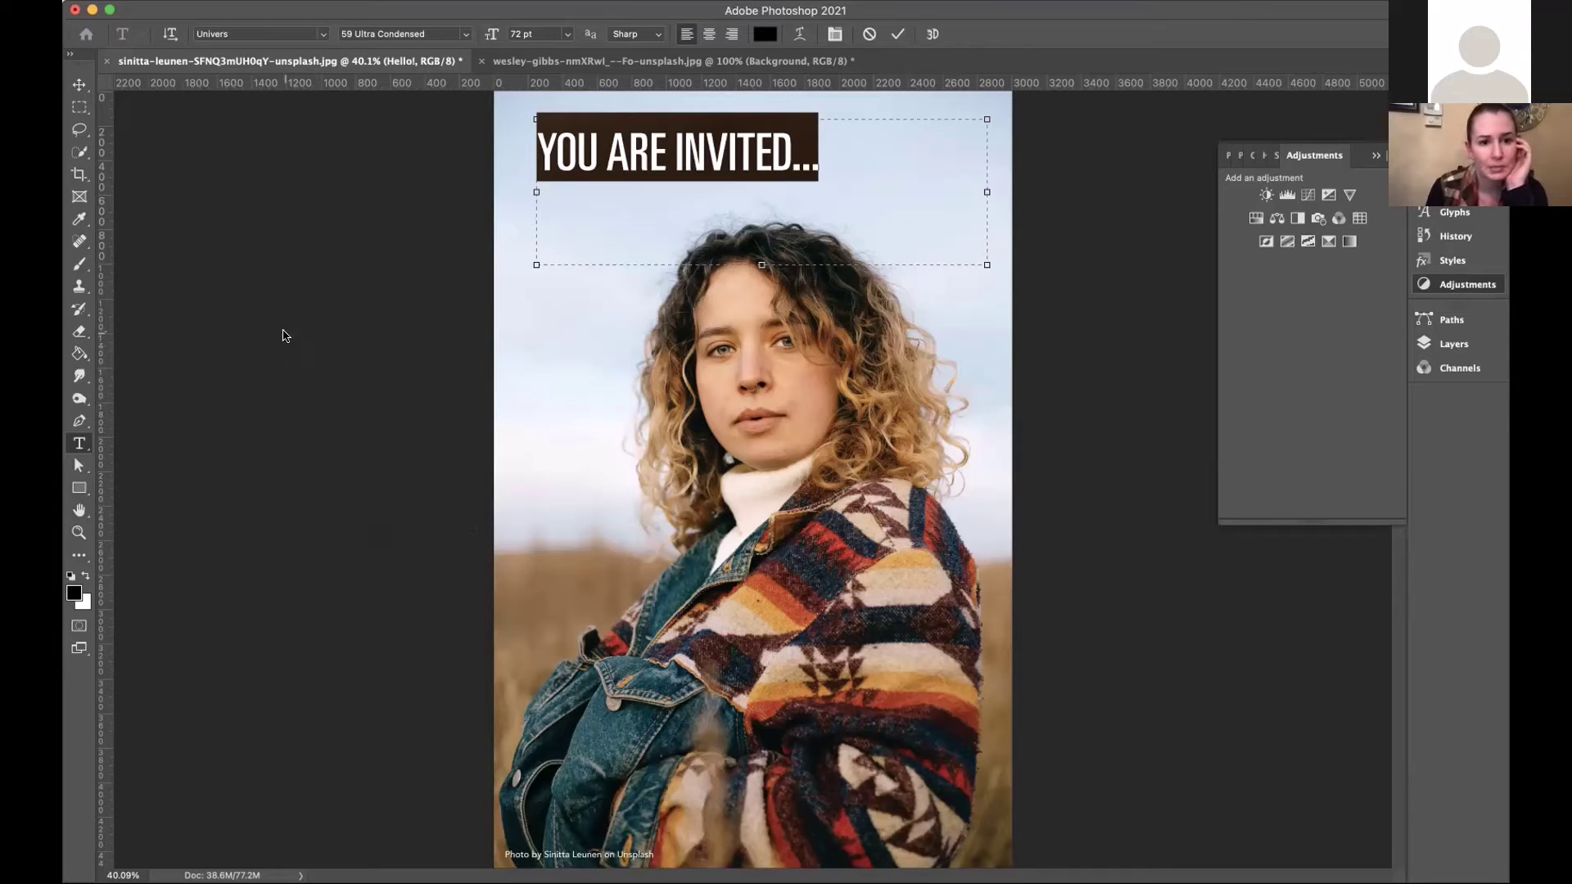
click(79, 84)
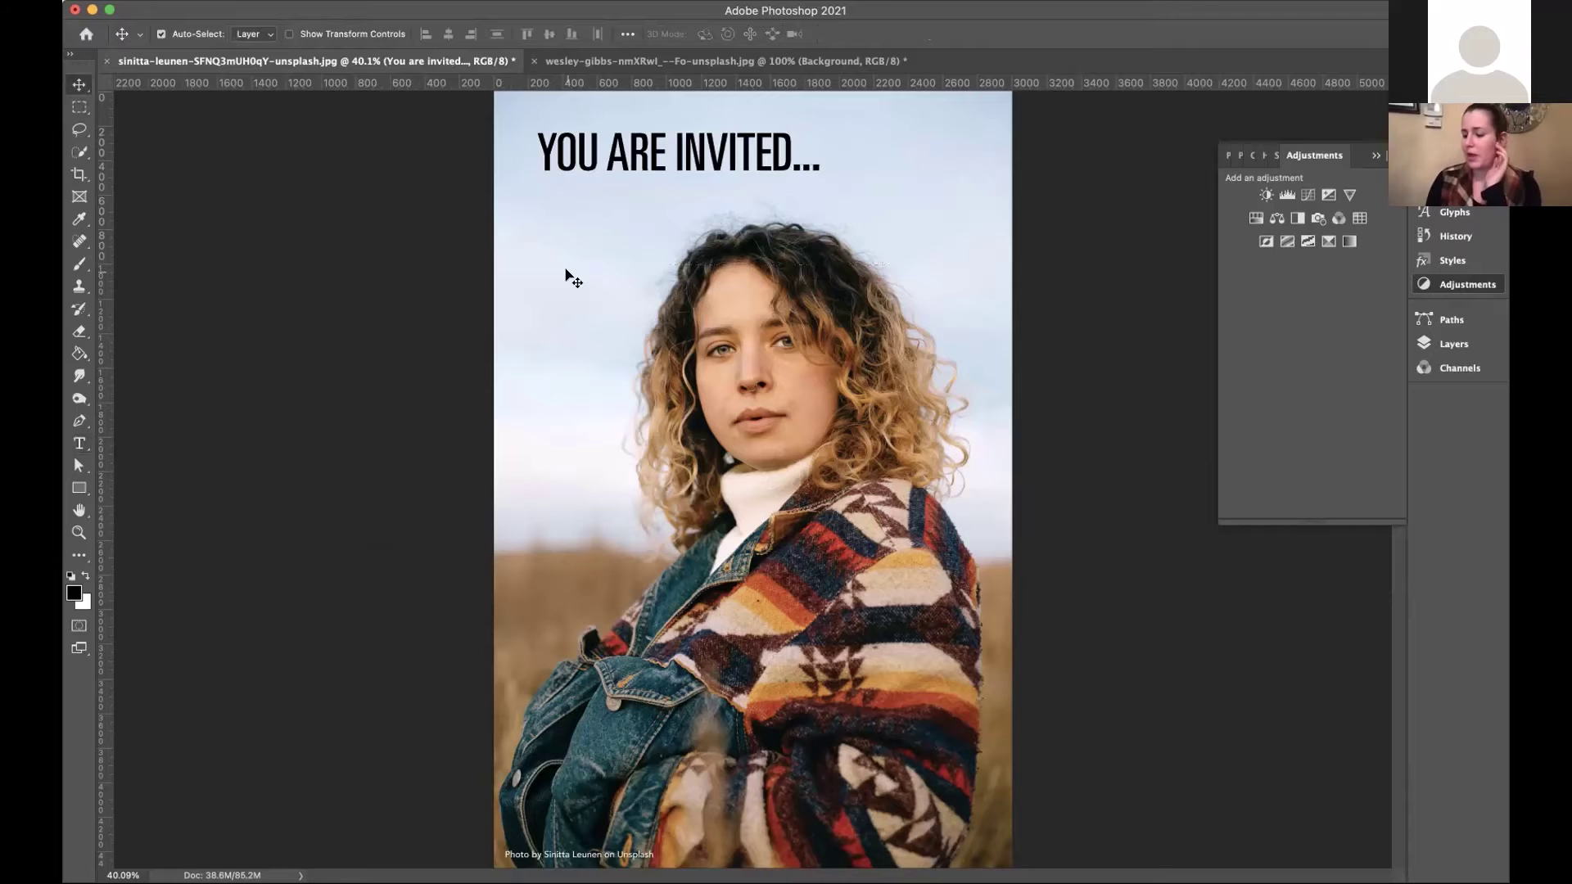